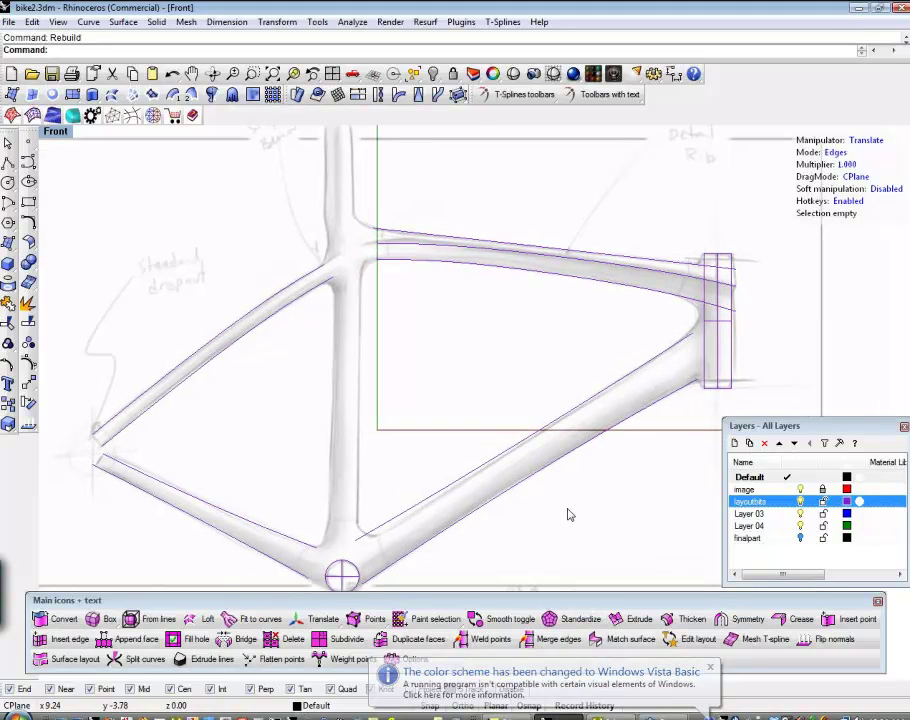
# Step: Examine the frame's layout curves and cylinders against the sketch image in the perspective and front views
pyautogui.hotkey('ctrl', 'F4')
pyautogui.moveTo(568, 514); pyautogui.dragTo(577, 439, button='right')
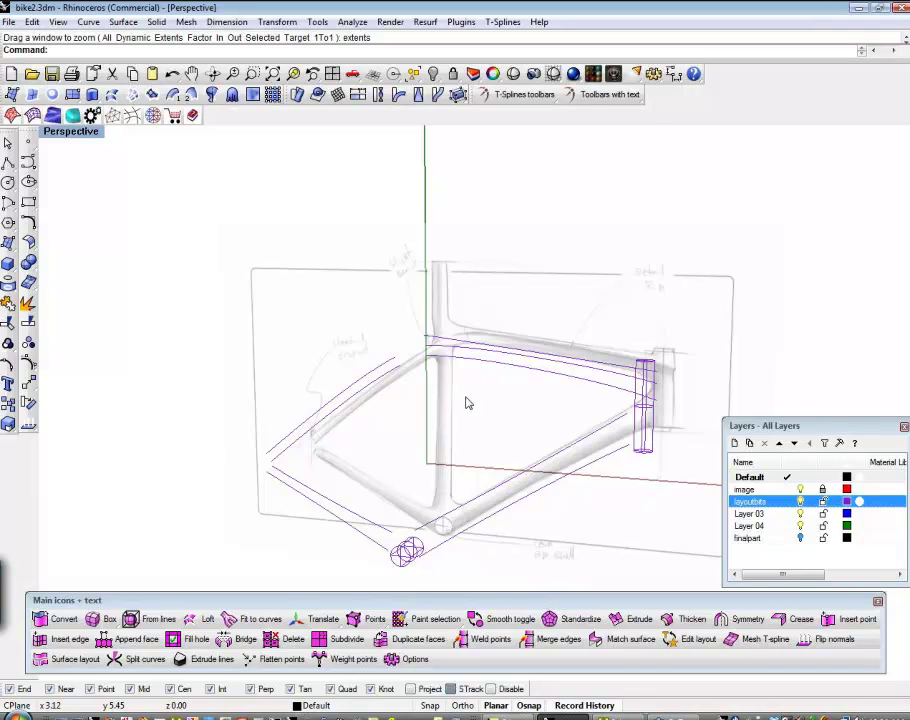
pyautogui.moveTo(466, 403); pyautogui.dragTo(500, 433, button='right')
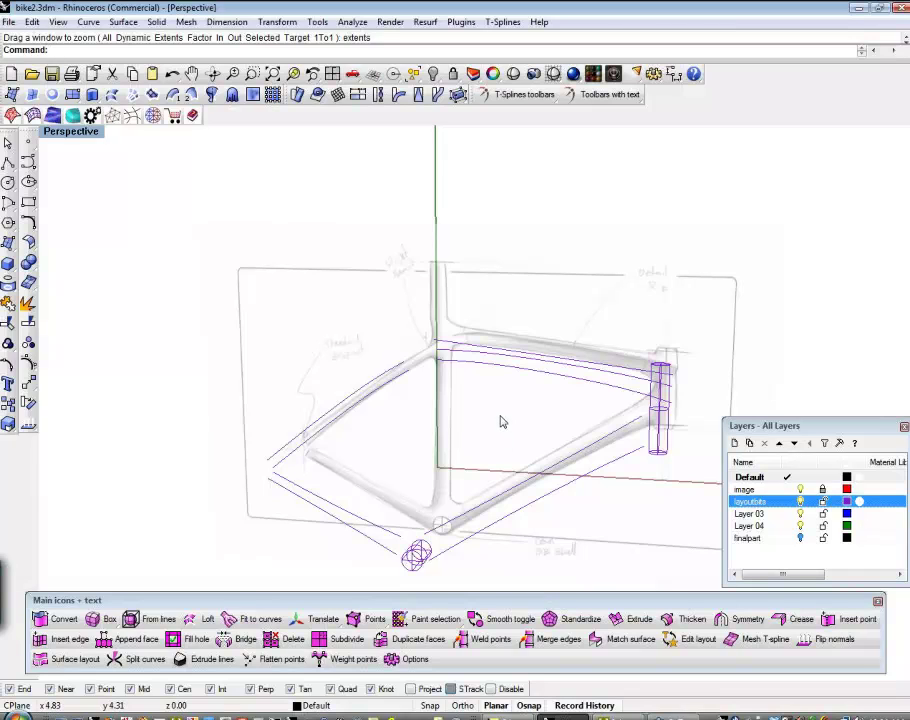
pyautogui.moveTo(501, 431); pyautogui.dragTo(500, 440, button='right')
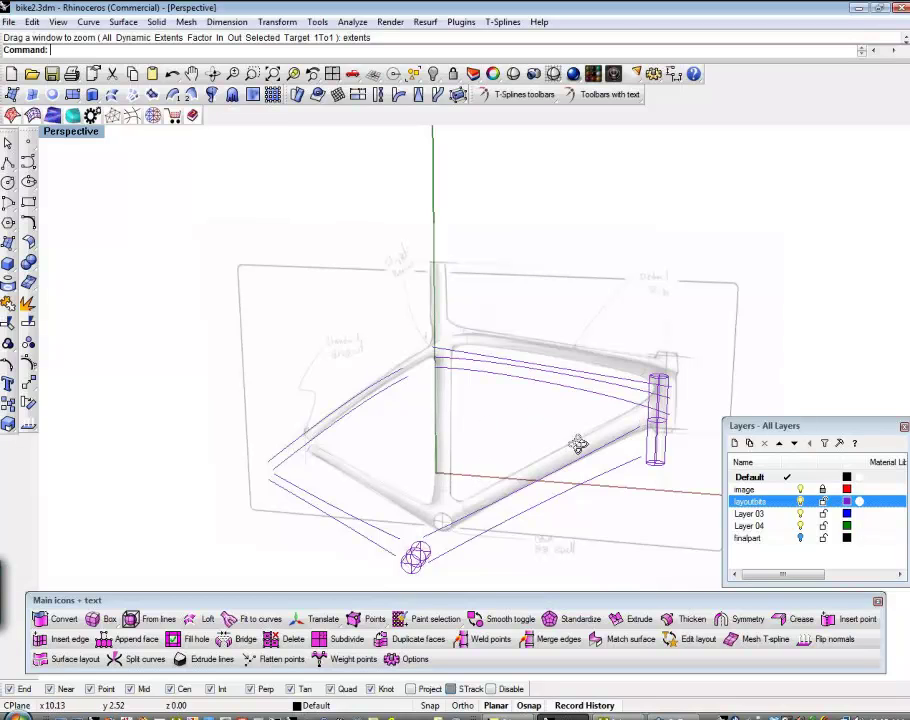
pyautogui.moveTo(579, 443)
pyautogui.mouseDown(button='right')
pyautogui.moveTo(605, 402)
pyautogui.moveTo(611, 412)
pyautogui.mouseUp(button='right')
pyautogui.write('f')
pyautogui.press('Return')
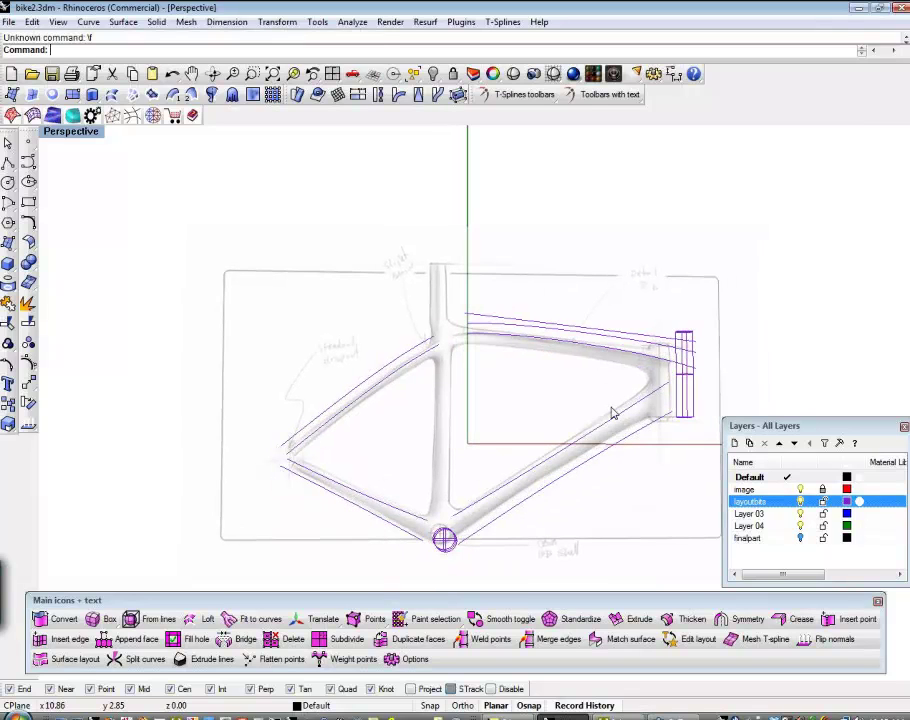
pyautogui.write('f')
pyautogui.press('Return')
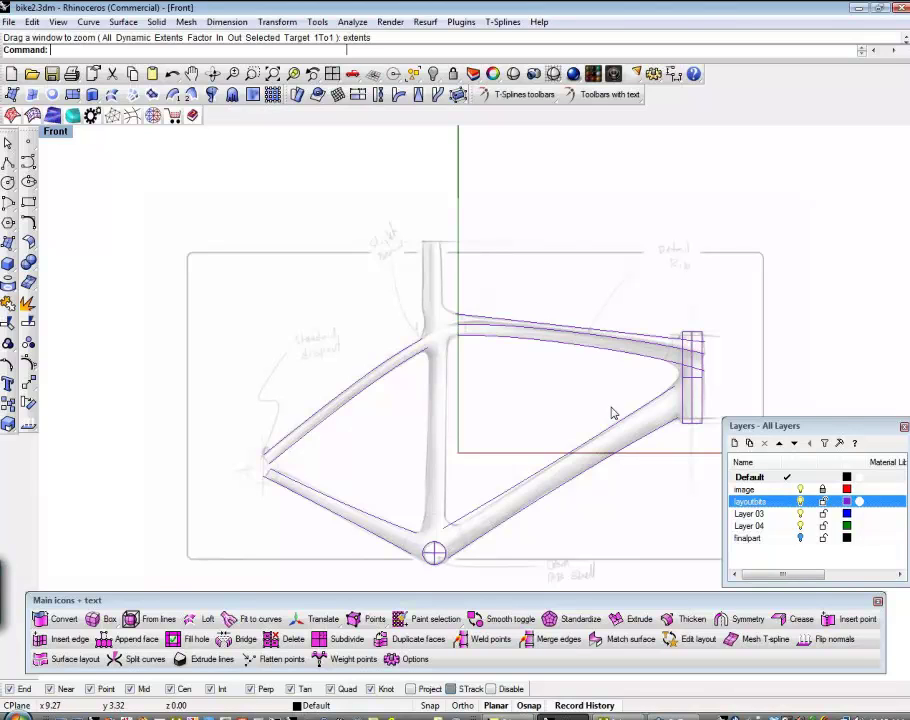
pyautogui.scroll(3, 590, 395)
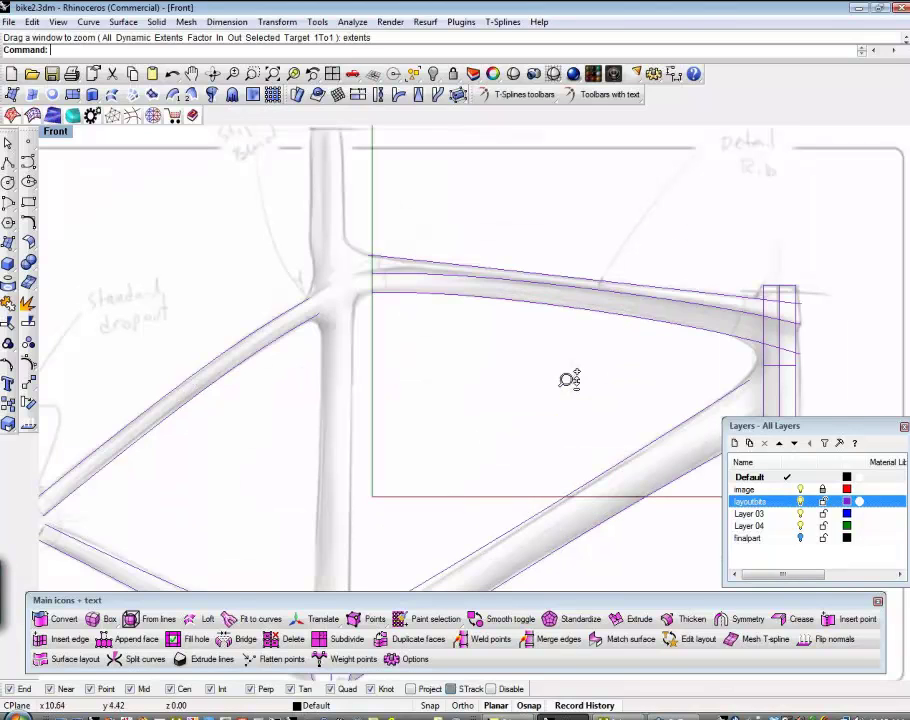
pyautogui.scroll(-3, 568, 380)
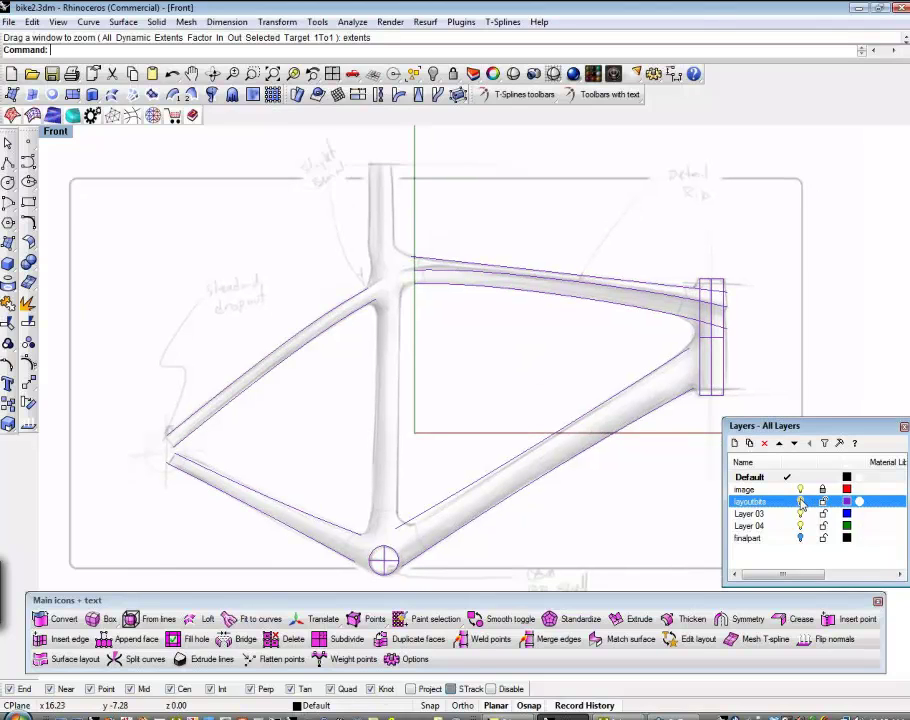
# Step: Hide the layoutbits layer to study the frame sketch alone, and show the layer again
pyautogui.click(799, 501)
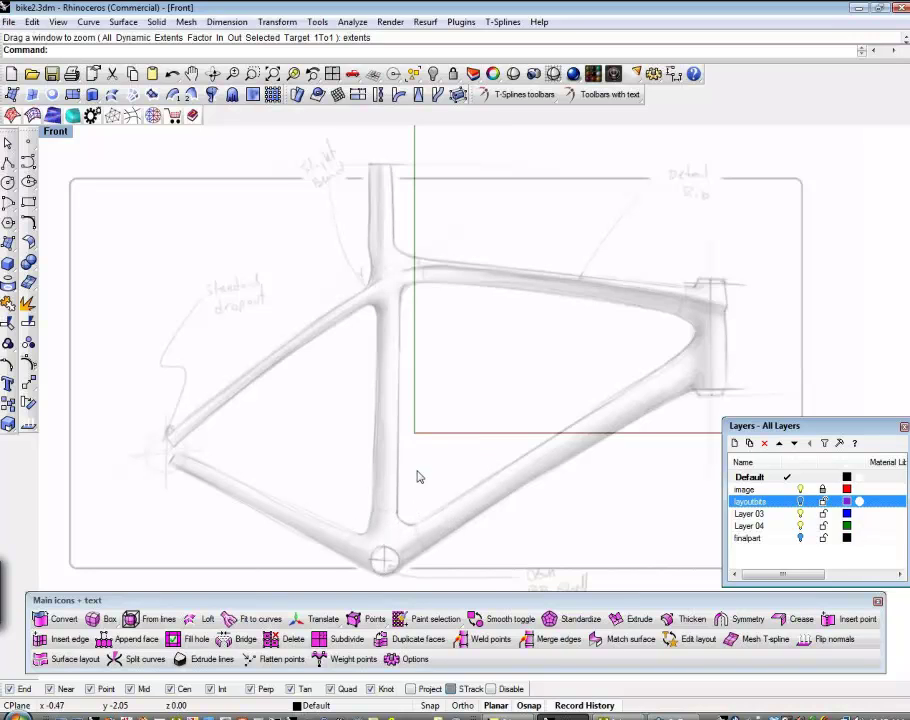
pyautogui.moveTo(552, 425); pyautogui.dragTo(557, 399, button='right')
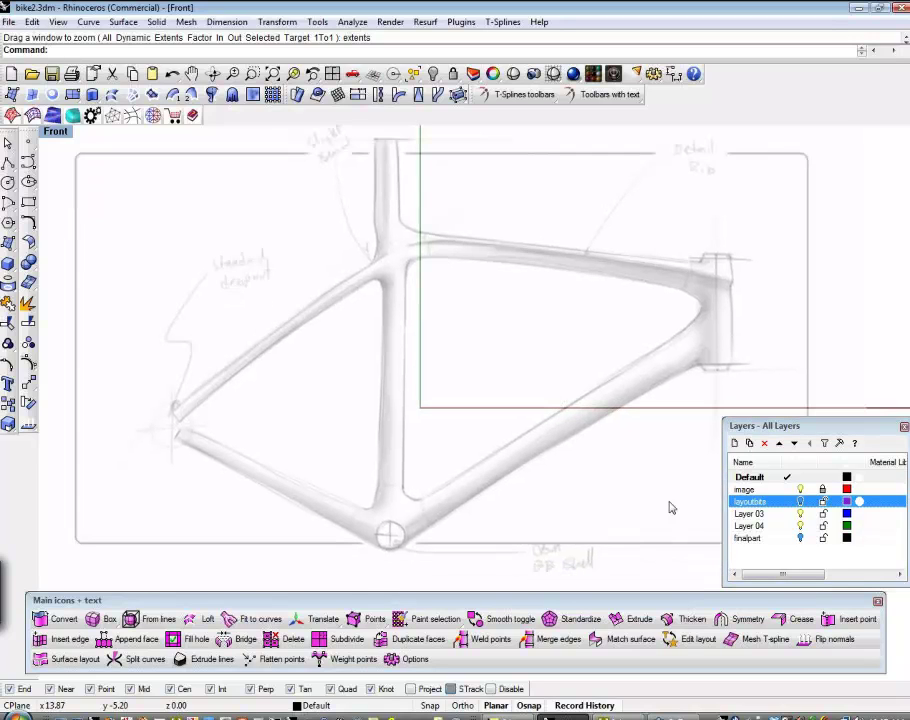
pyautogui.click(801, 502)
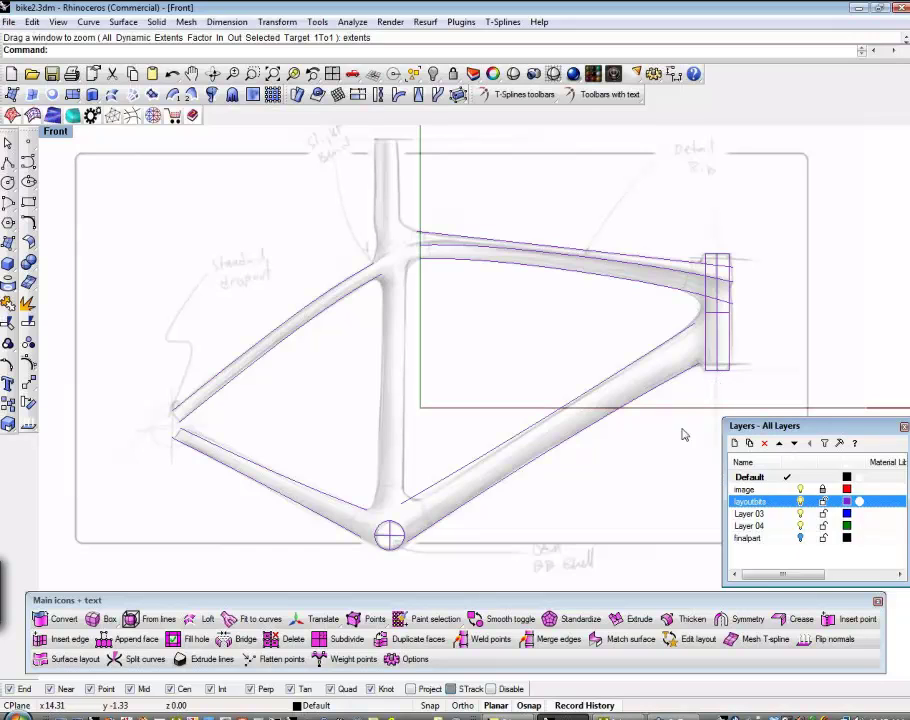
# Step: Select the head tube and the bottom bracket cylinder in turn, and inspect the bottom bracket in the perspective and front views
pyautogui.click(724, 374)
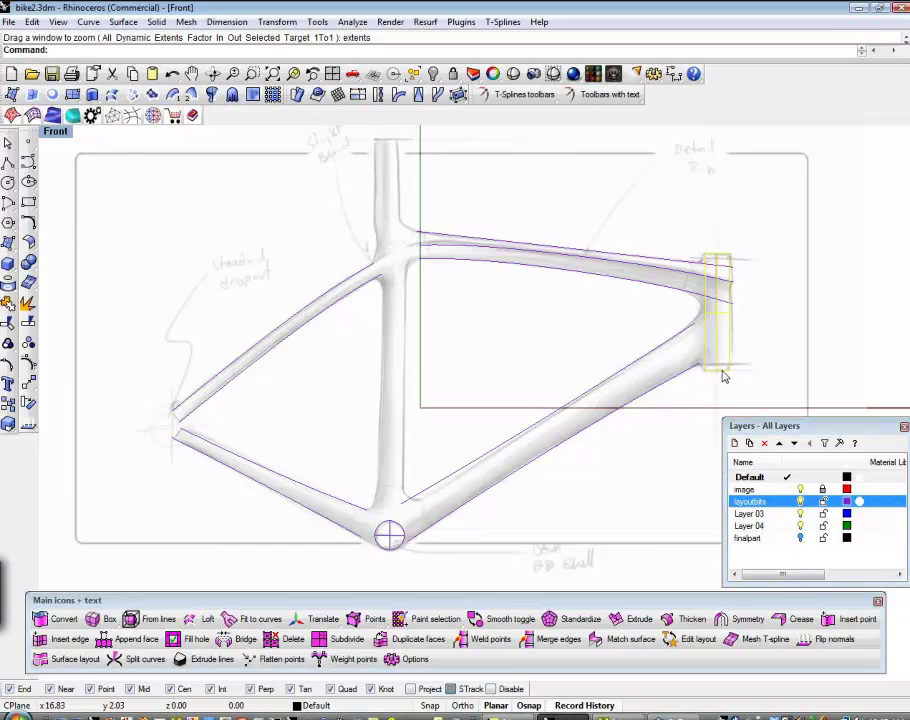
pyautogui.click(388, 537)
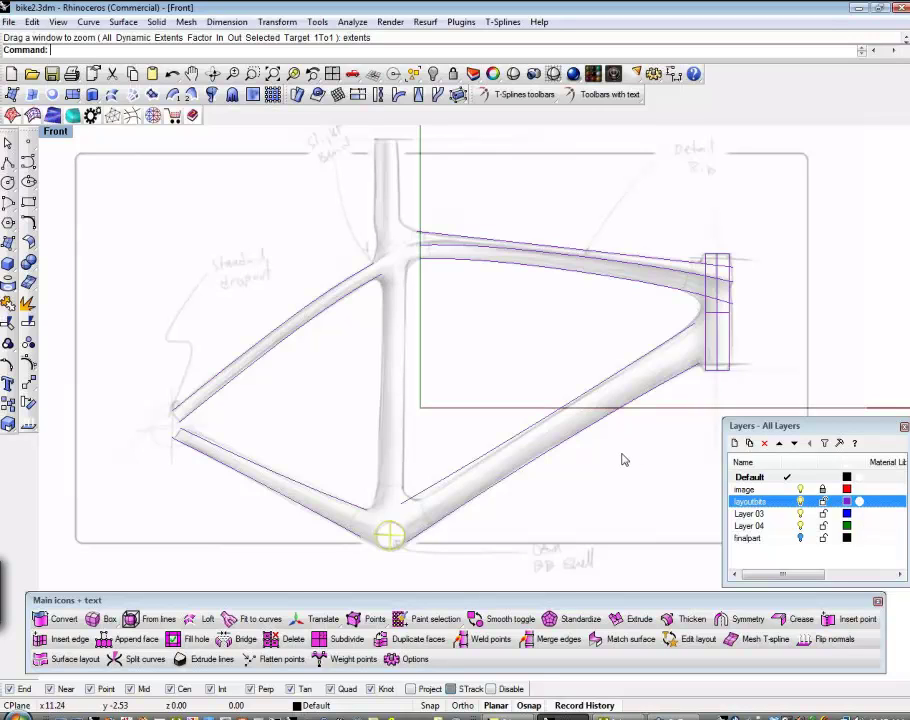
pyautogui.write('P')
pyautogui.press('Return')
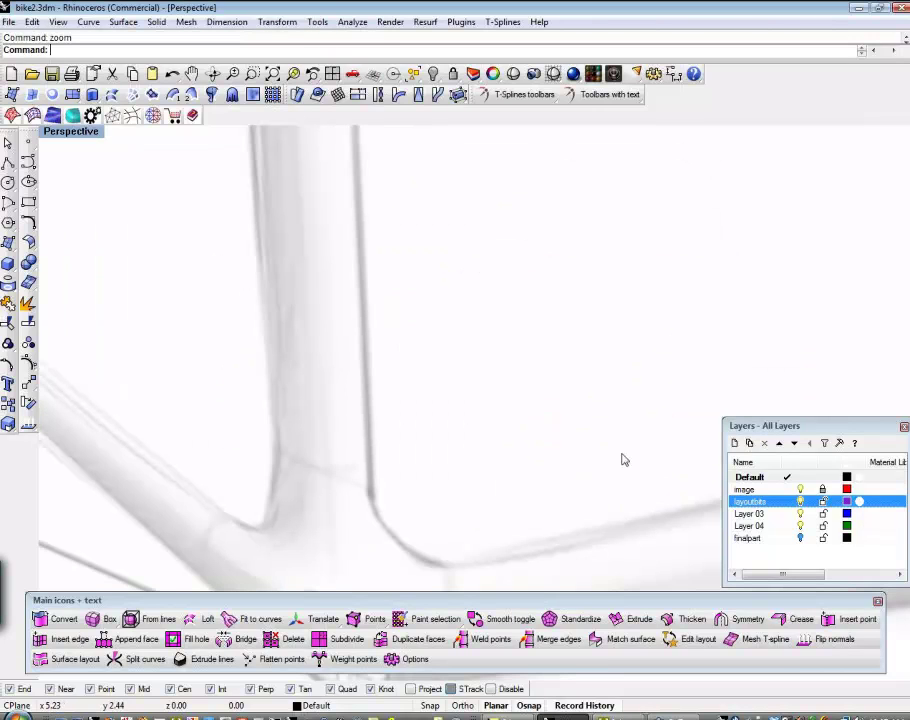
pyautogui.keyDown('shift'); pyautogui.moveTo(590, 457); pyautogui.dragTo(563, 410, button='right'); pyautogui.keyUp('shift')
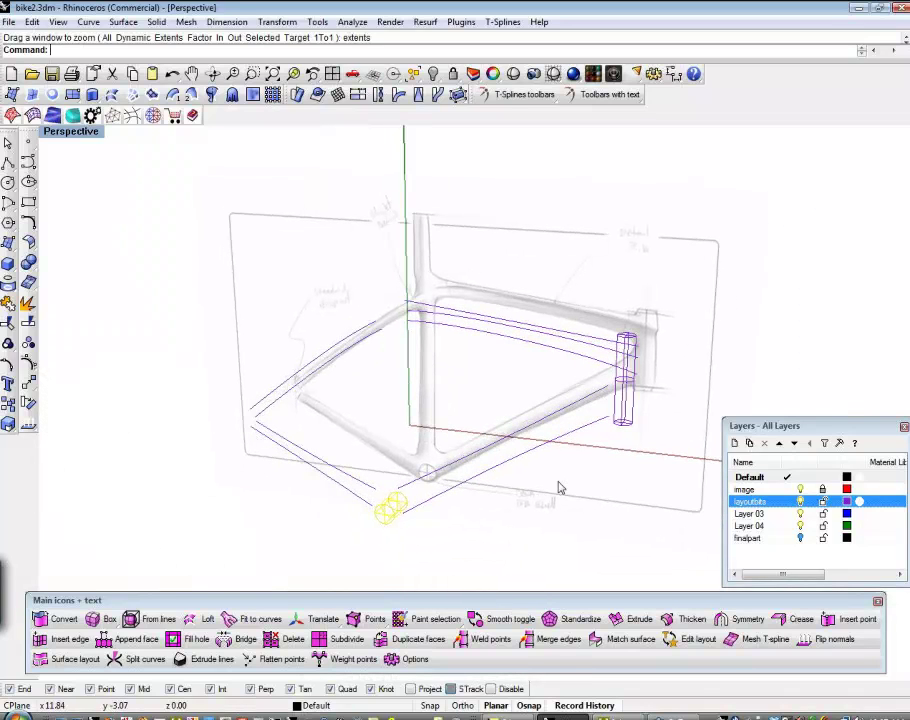
pyautogui.hotkey('ctrl', 'F2')
pyautogui.moveTo(540, 457); pyautogui.dragTo(466, 389, button='right')
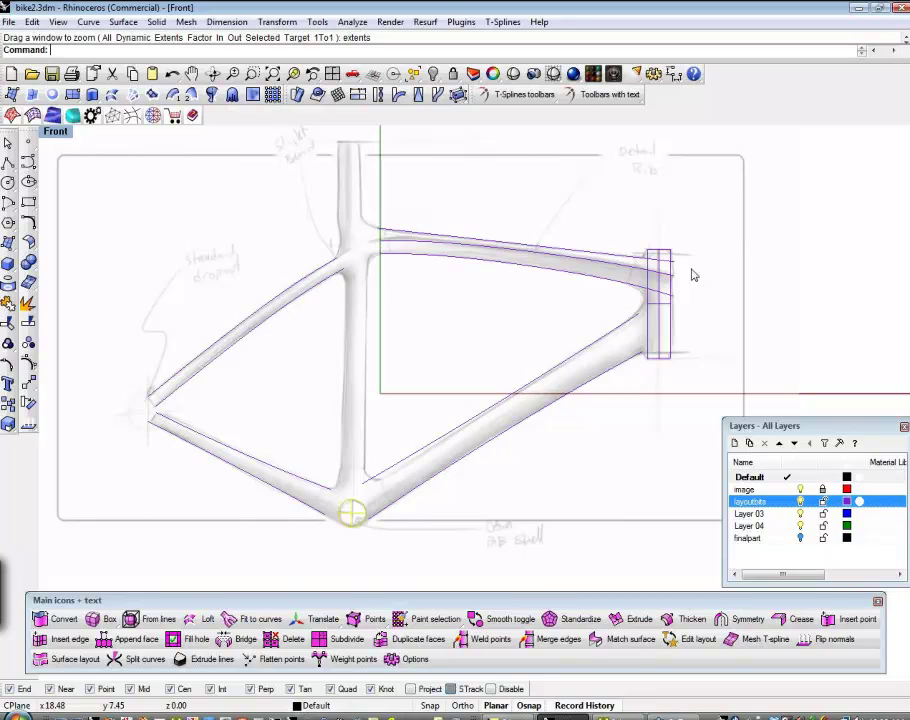
# Step: Inspect close up how the top tube and down tube curves meet the head tube, and return to the whole frame
pyautogui.scroll(1, 693, 275)
pyautogui.scroll(2, 693, 275)
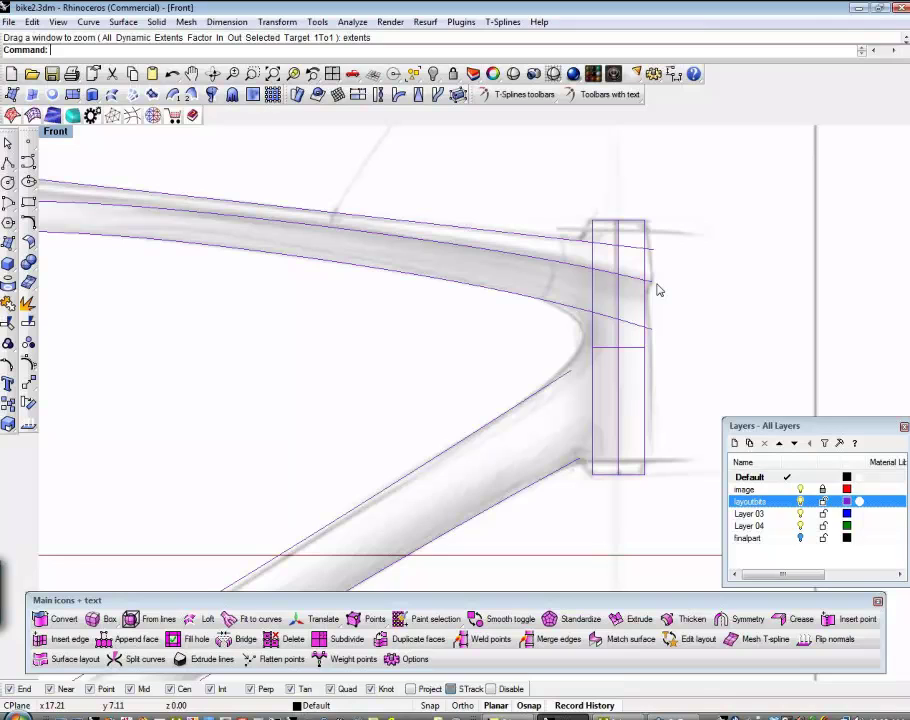
pyautogui.scroll(-1, 672, 301)
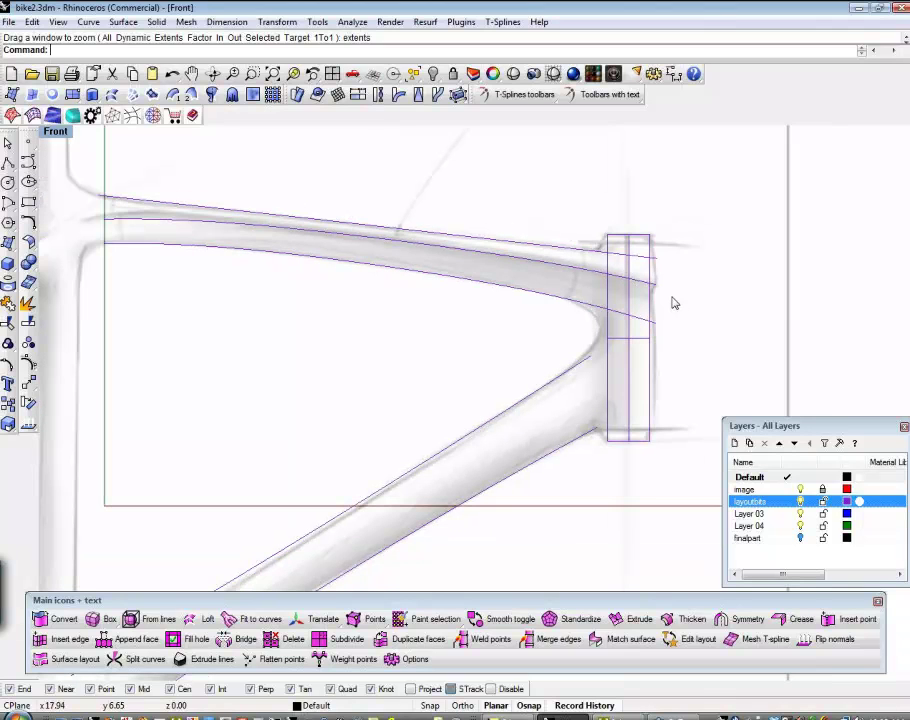
pyautogui.scroll(-2, 672, 301)
pyautogui.moveTo(484, 338); pyautogui.dragTo(512, 315, button='right')
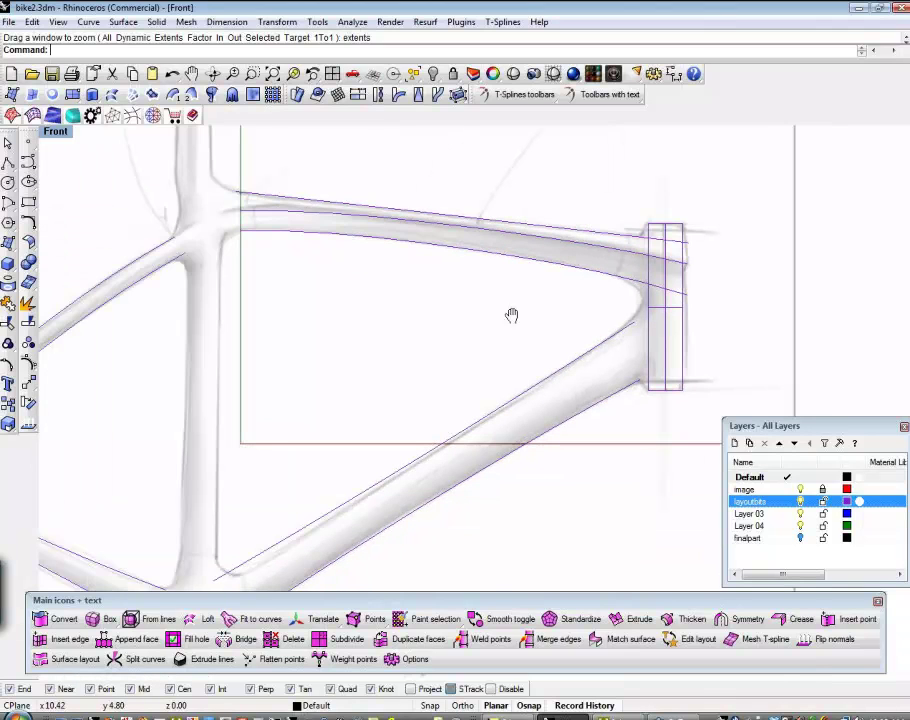
pyautogui.scroll(-2, 511, 316)
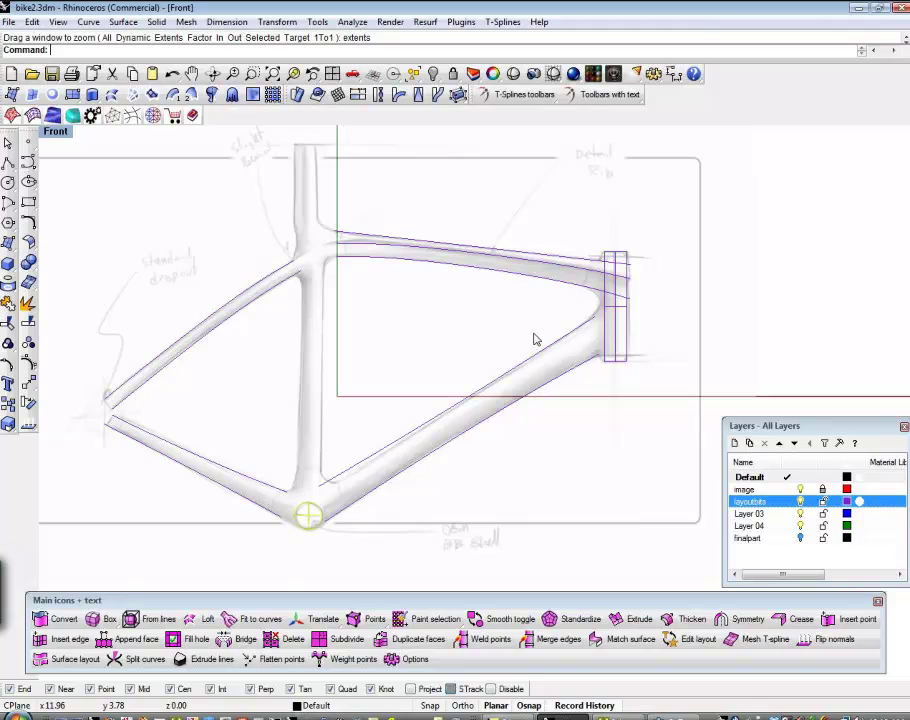
pyautogui.moveTo(532, 337); pyautogui.dragTo(487, 340, button='right')
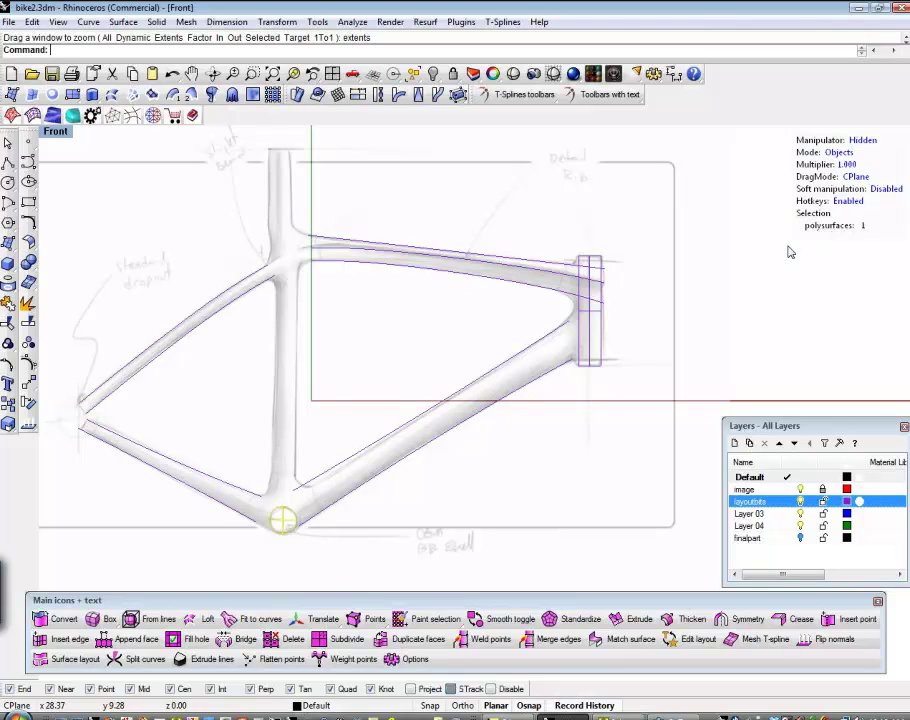
# Step: Cycle the bottom bracket cylinder's manipulator through Translate, Rotate and Scale, and change the selection mode to Verts
pyautogui.click(866, 141)
pyautogui.click(864, 141)
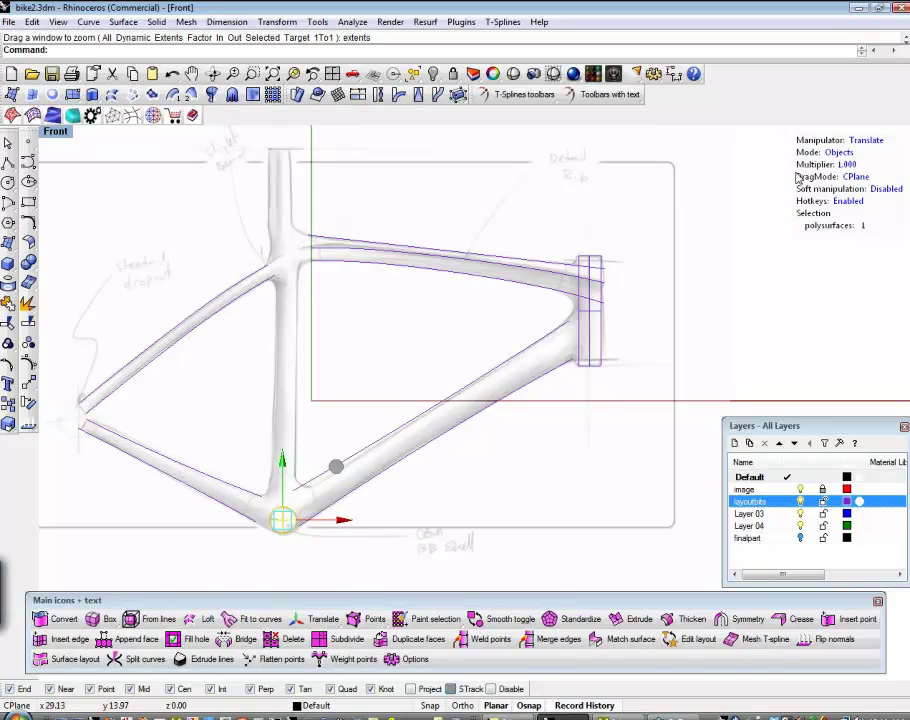
pyautogui.click(868, 142)
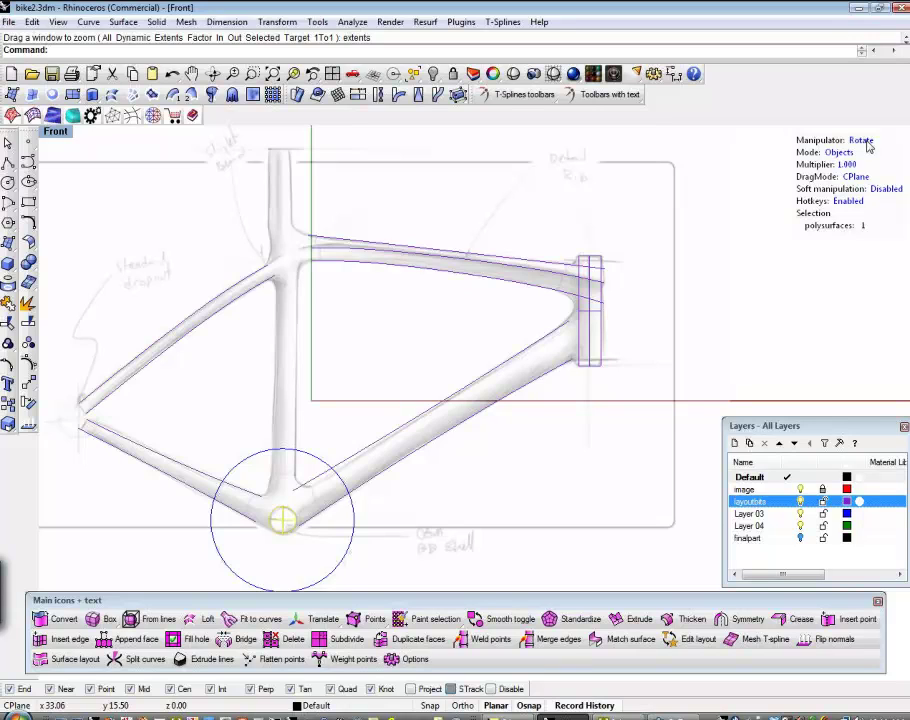
pyautogui.click(862, 141)
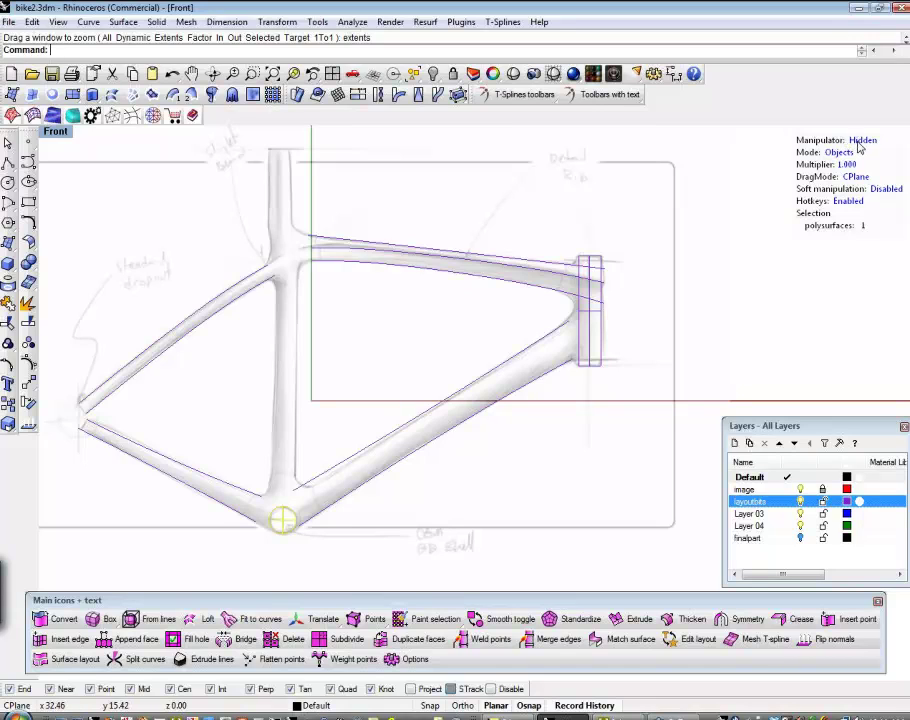
pyautogui.press('a')
pyautogui.click(866, 145)
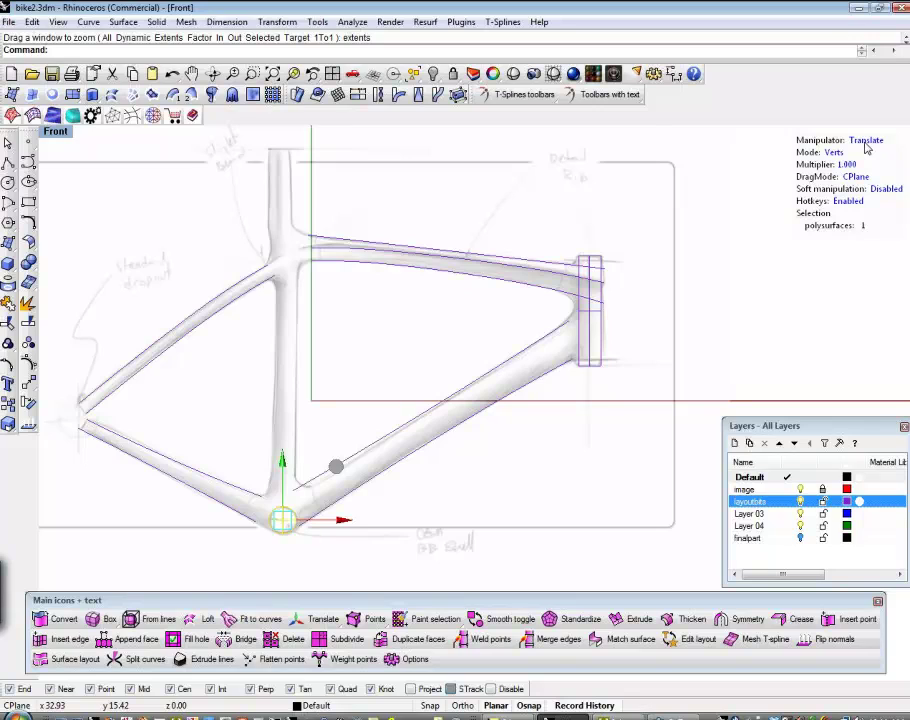
pyautogui.click(866, 142)
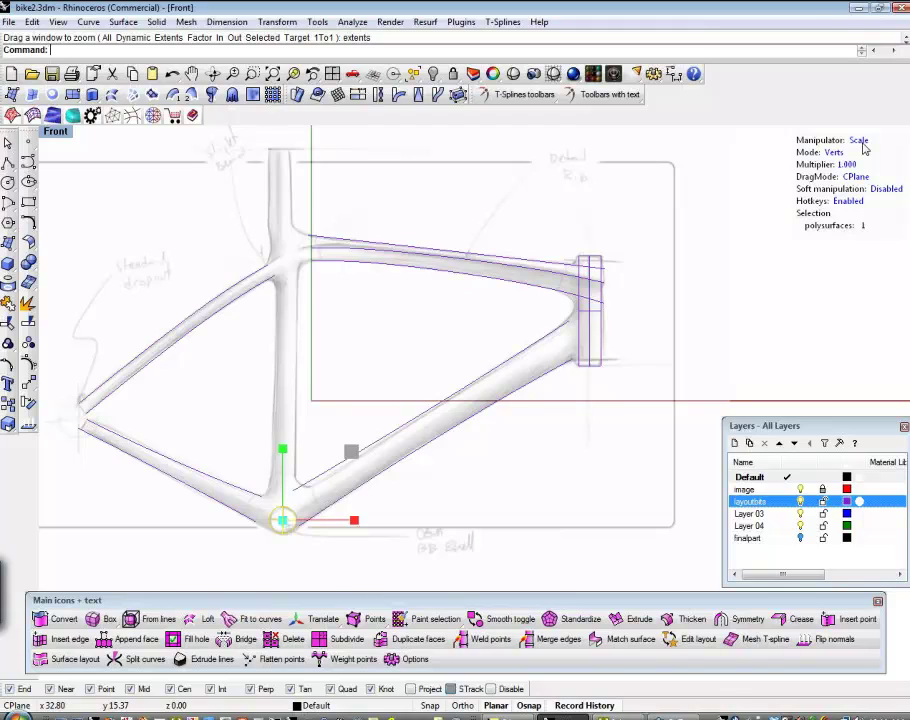
# Step: Set the bottom bracket manipulator's pivot on the upper down tube curve and change the manipulator to Translate
pyautogui.click(861, 143)
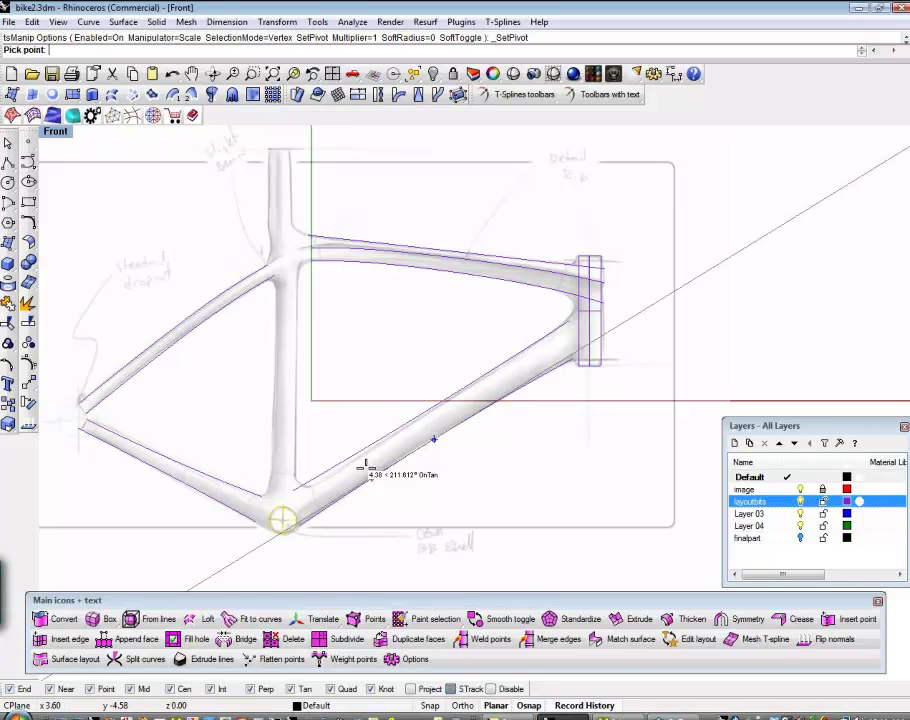
pyautogui.click(428, 410)
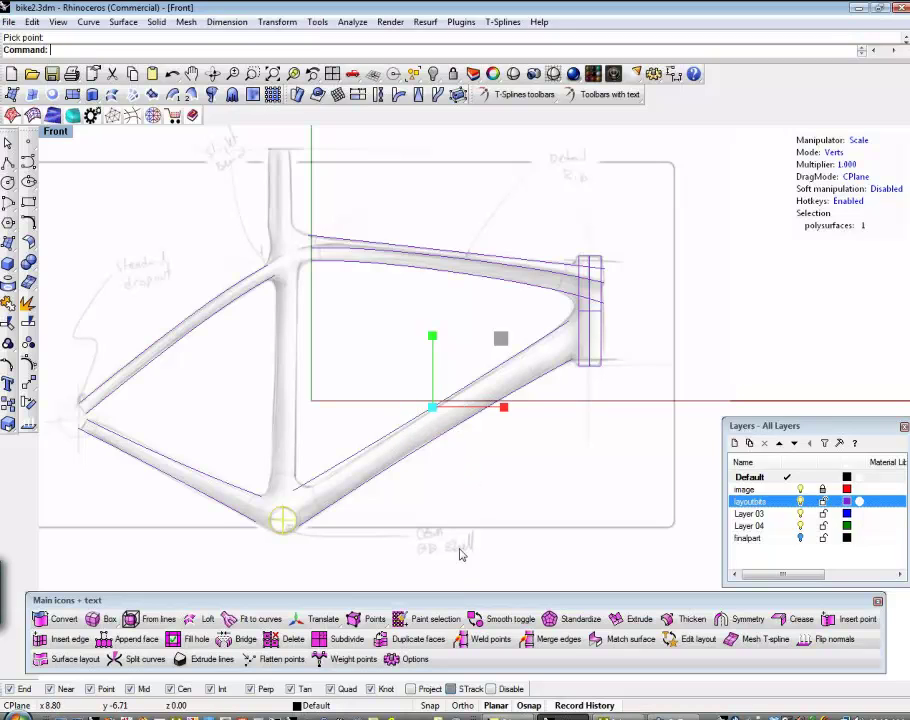
pyautogui.click(343, 626)
pyautogui.click(341, 626)
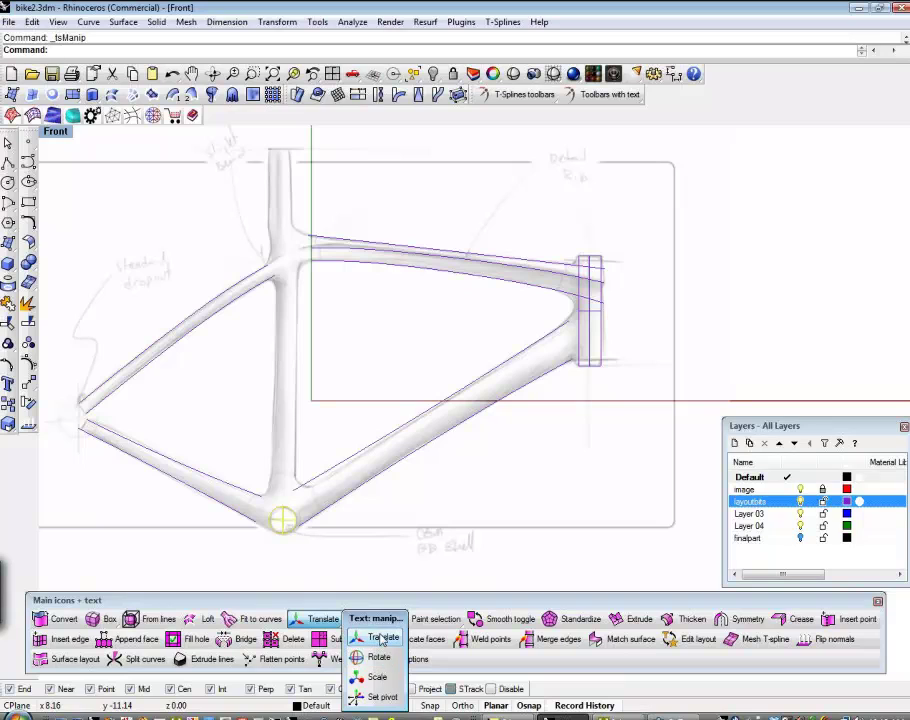
pyautogui.click(380, 698)
pyautogui.click(428, 415)
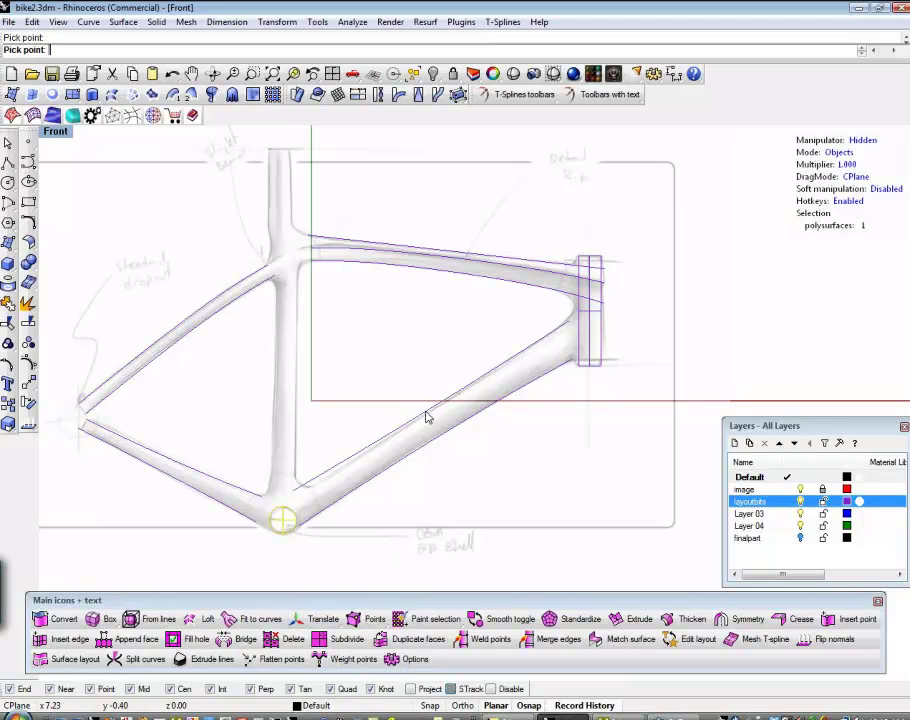
pyautogui.click(866, 142)
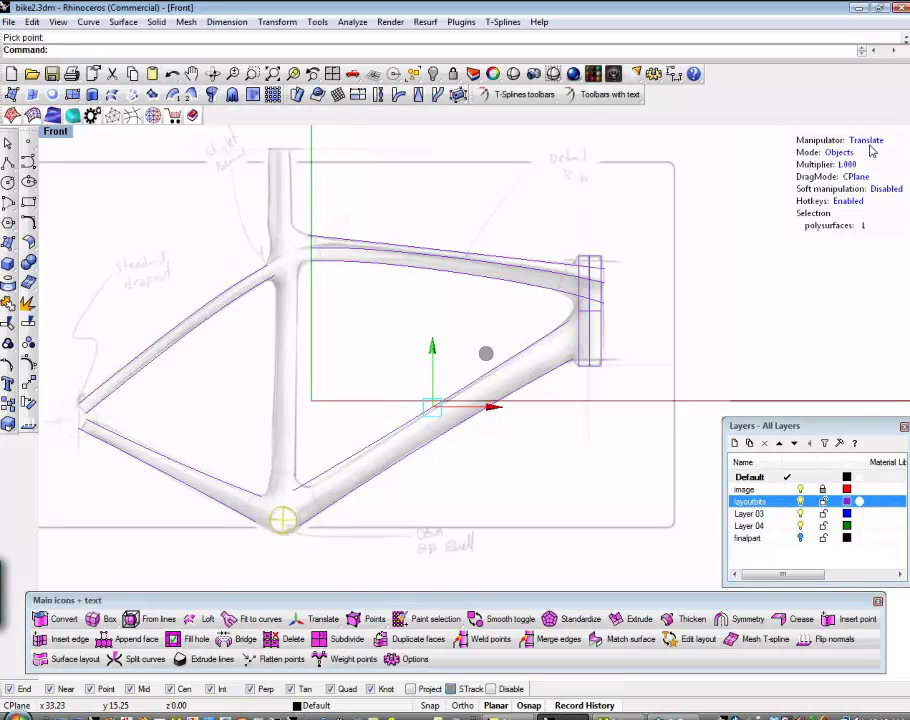
# Step: Clear the selection and reselect the bottom bracket cylinder to restore its manipulator's default pivot
pyautogui.click(446, 500)
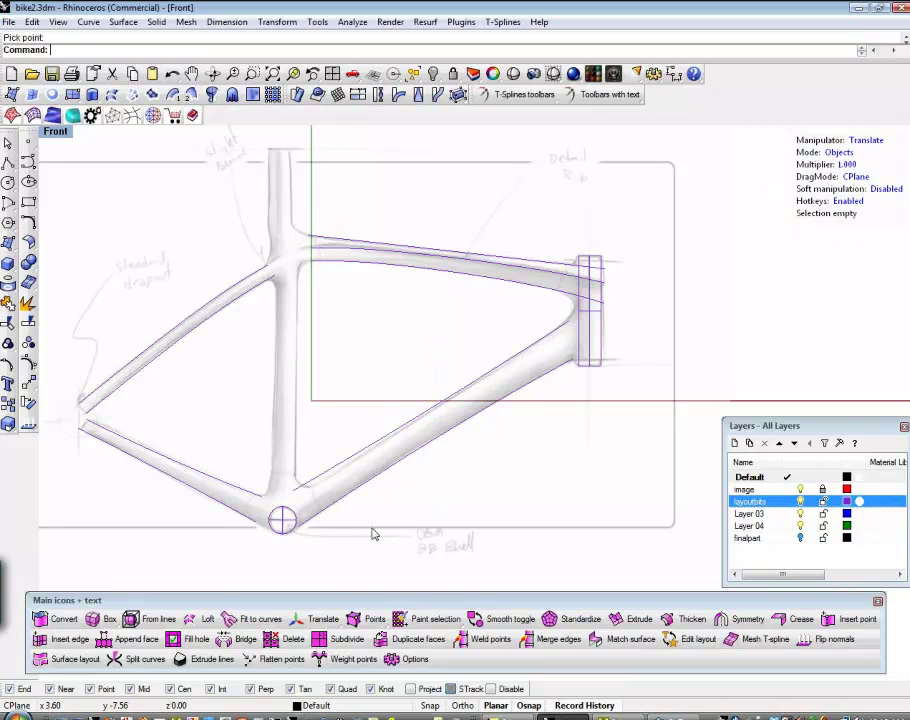
pyautogui.click(302, 525)
pyautogui.click(295, 525)
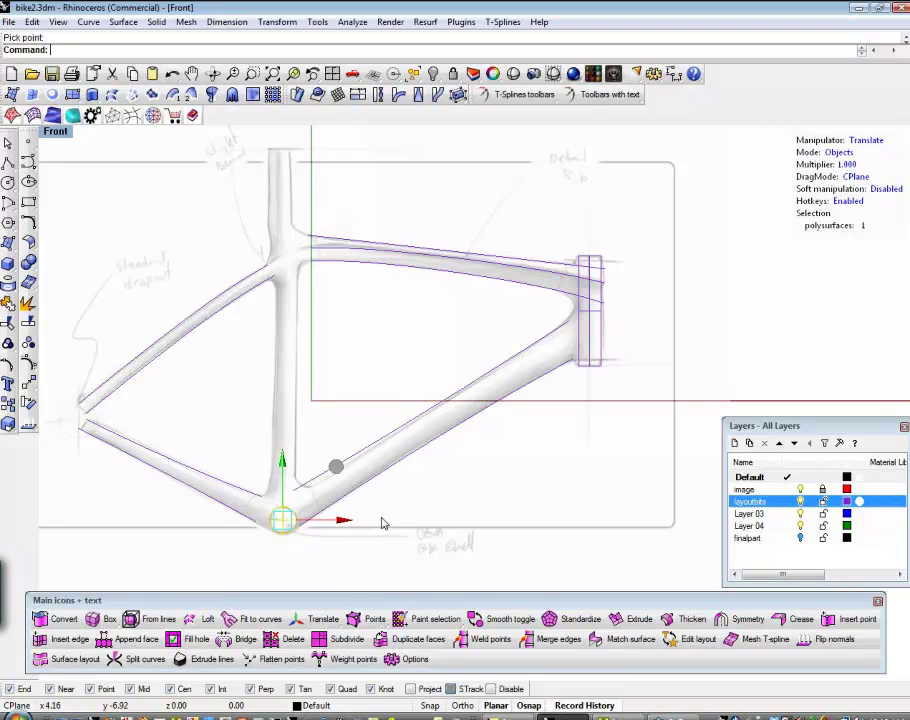
# Step: Set a new pivot for the manipulator and change the manipulator to Translate
pyautogui.click(338, 624)
pyautogui.click(340, 631)
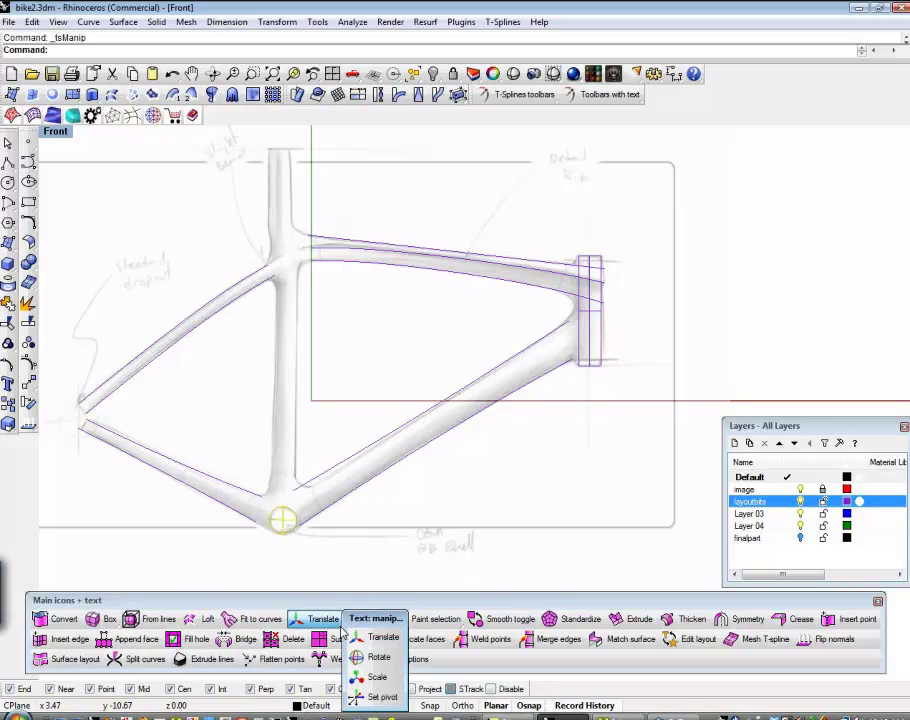
pyautogui.click(375, 693)
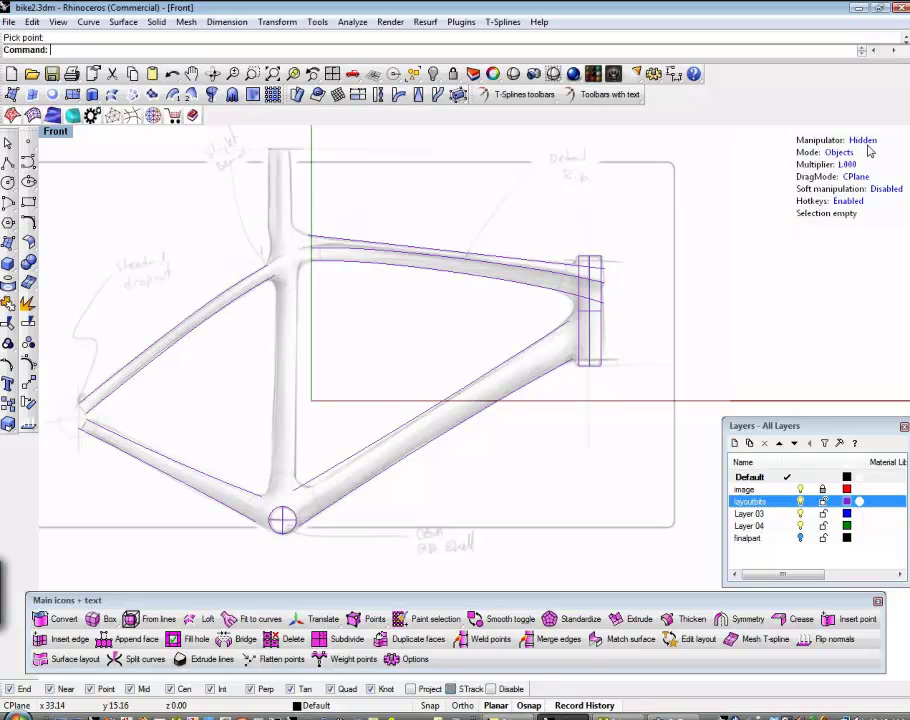
pyautogui.click(865, 141)
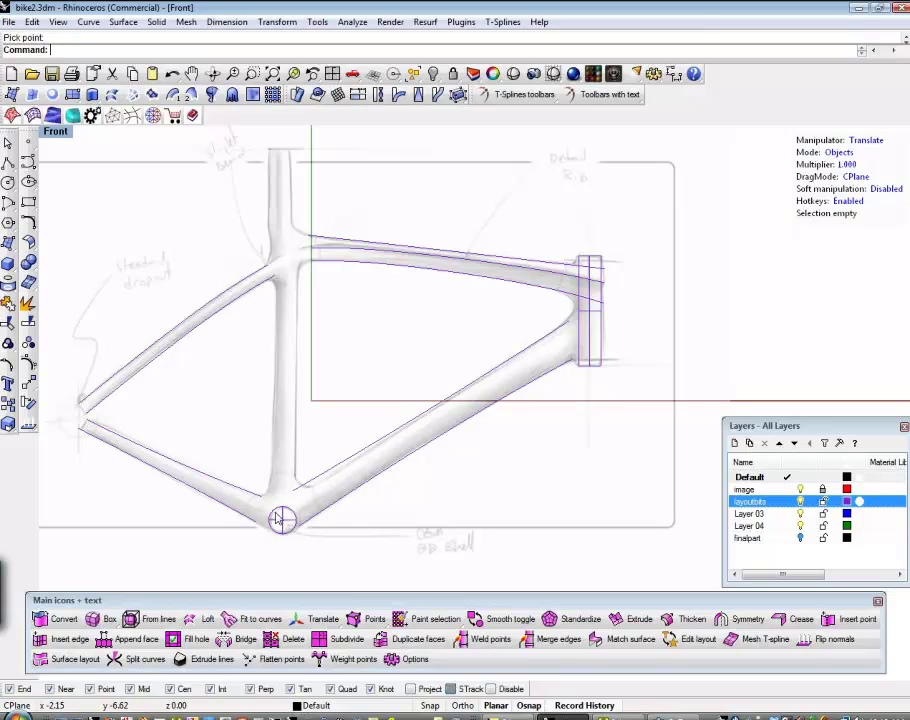
# Step: Select the bottom bracket cylinder, set its manipulator pivot on the upper down tube curve, and clear the selection
pyautogui.click(280, 520)
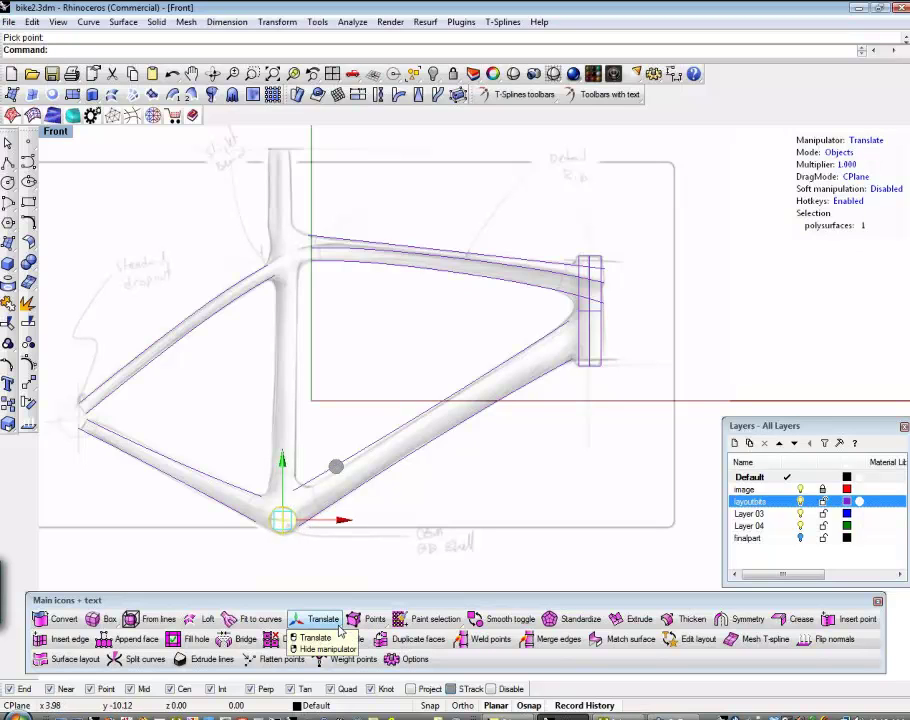
pyautogui.click(380, 696)
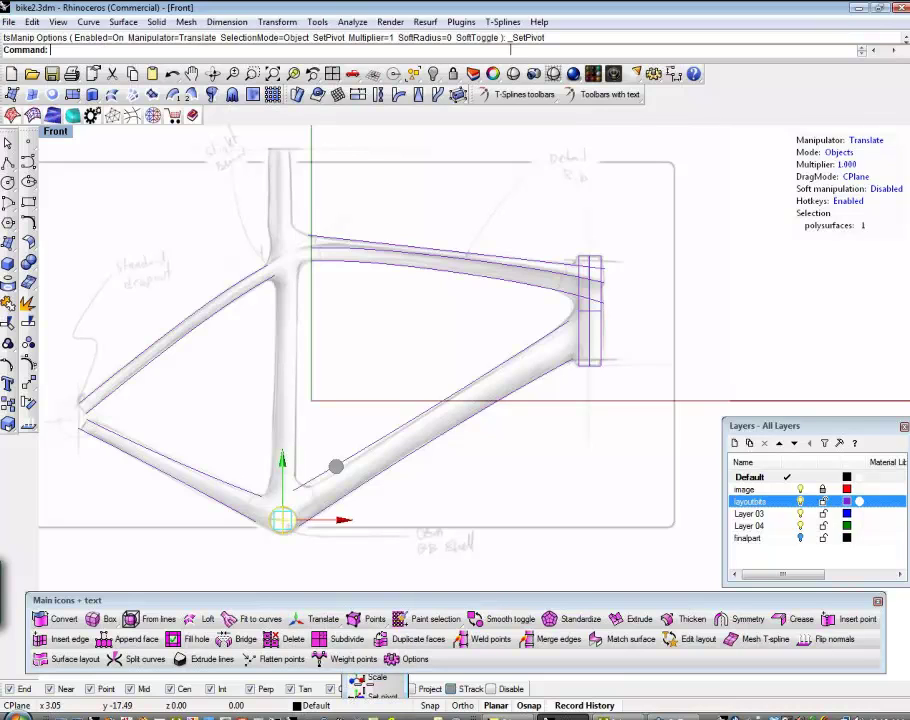
pyautogui.click(436, 409)
pyautogui.click(433, 410)
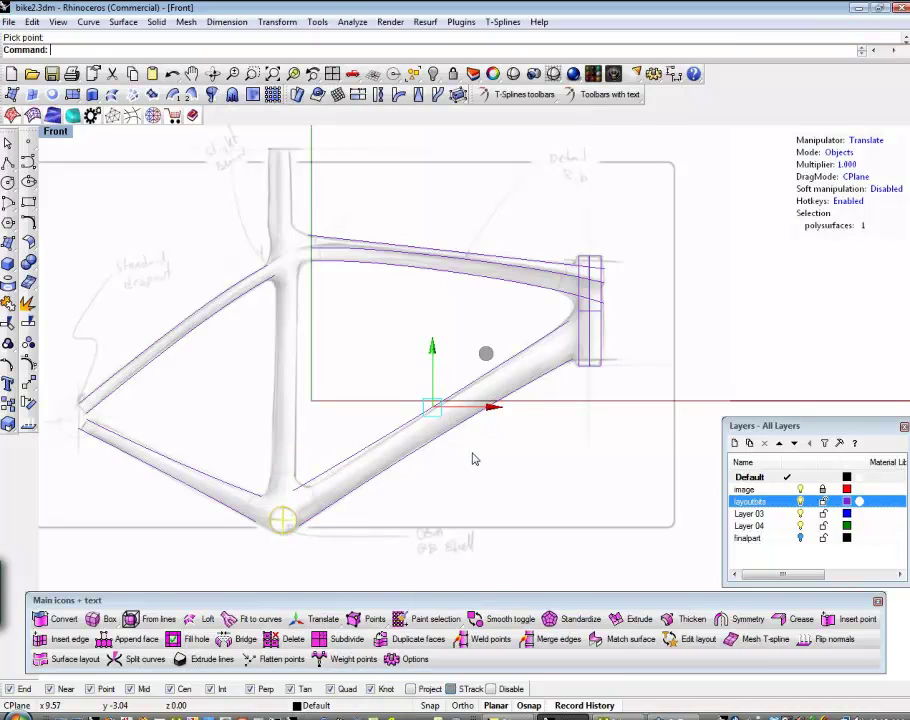
pyautogui.click(475, 458)
# Step: Reselect the bottom bracket cylinder, repeat the pivot placement at another point along the upper down tube curve, and deselect the cylinder
pyautogui.click(294, 518)
pyautogui.rightClick(326, 538)
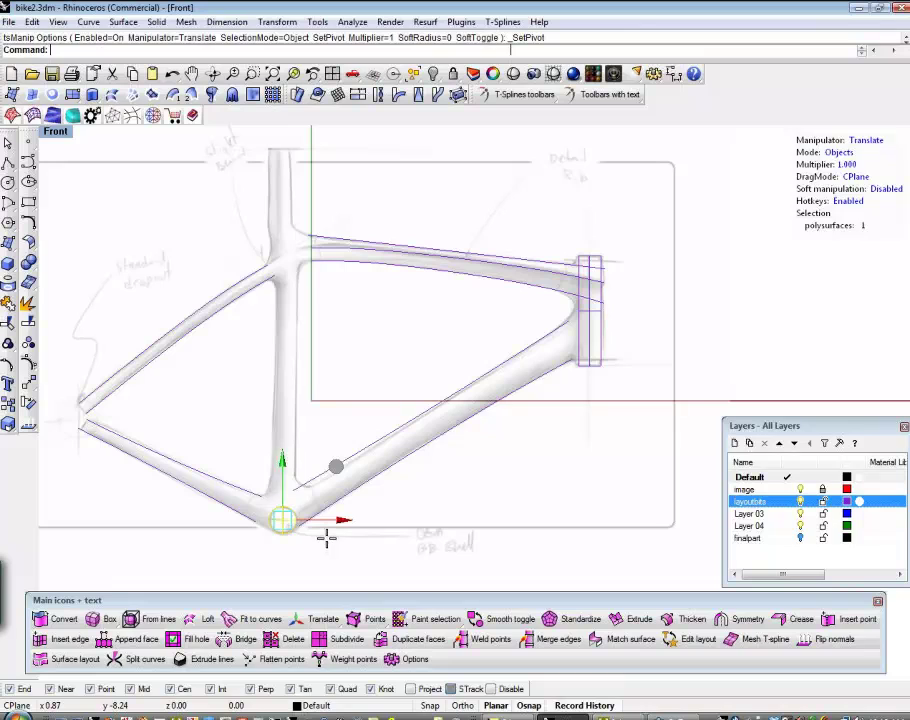
pyautogui.rightClick(449, 420)
pyautogui.click(445, 399)
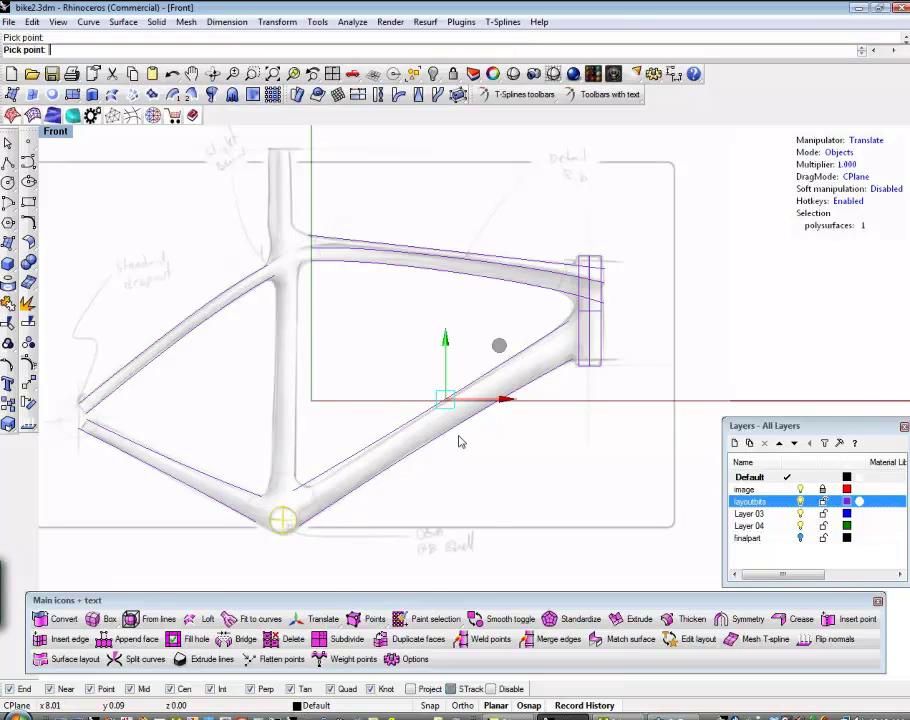
pyautogui.click(484, 496)
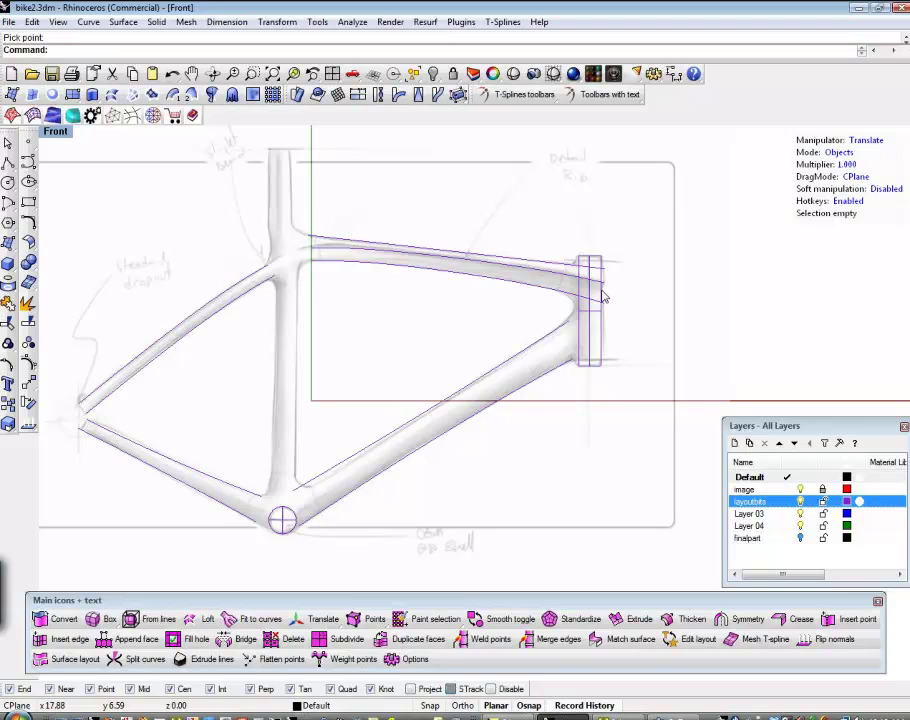
# Step: Change the lowest top tube curve's manipulator to Scale and set its pivot at the curve's seat tube end
pyautogui.click(481, 278)
pyautogui.click(862, 140)
pyautogui.click(866, 145)
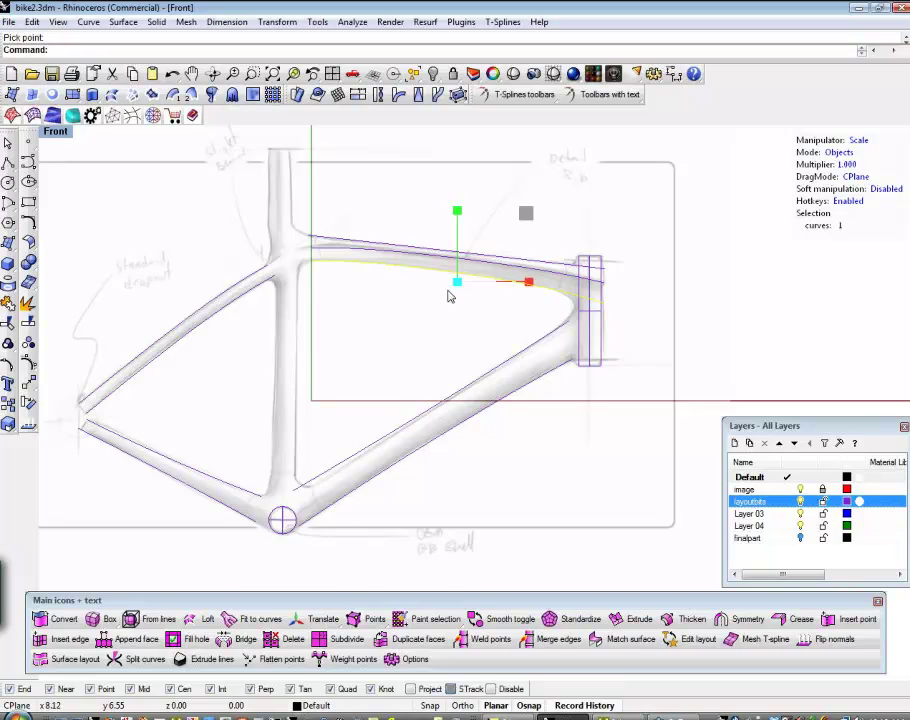
pyautogui.click(340, 628)
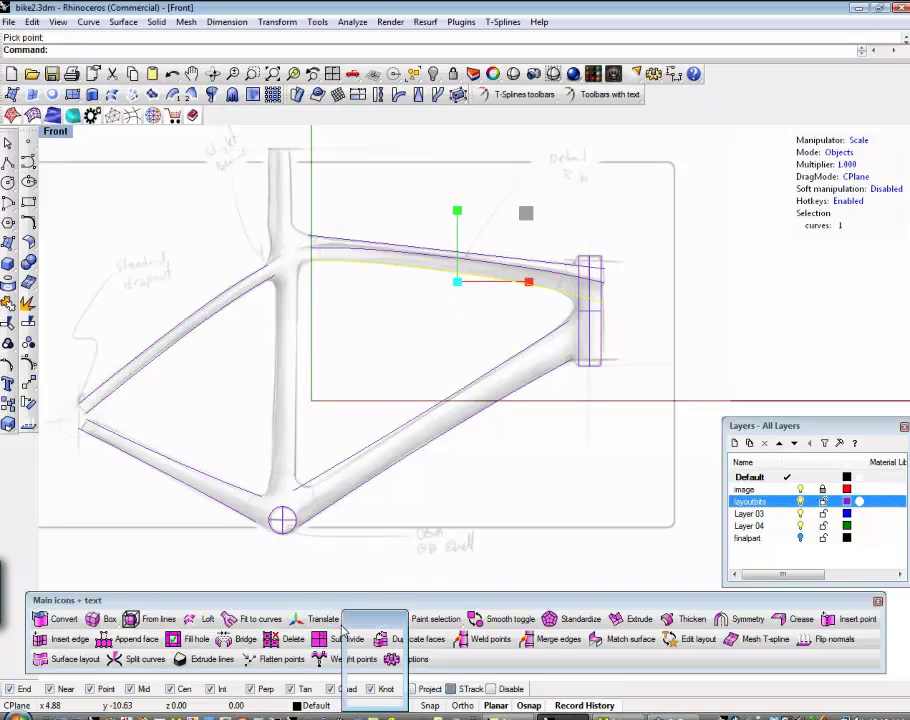
pyautogui.click(376, 695)
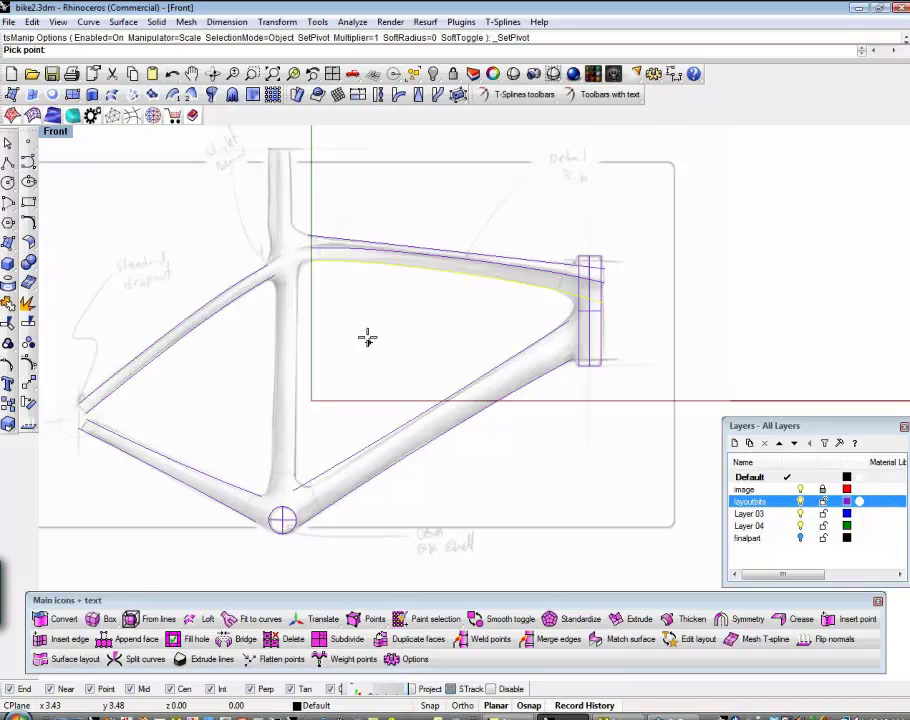
pyautogui.click(309, 259)
# Step: Try shortening the lowest top tube curve by scaling it horizontally from the pivot, undo the scaling, and clear the selection
pyautogui.moveTo(390, 264); pyautogui.dragTo(361, 266)
pyautogui.hotkey('ctrl', 'z')
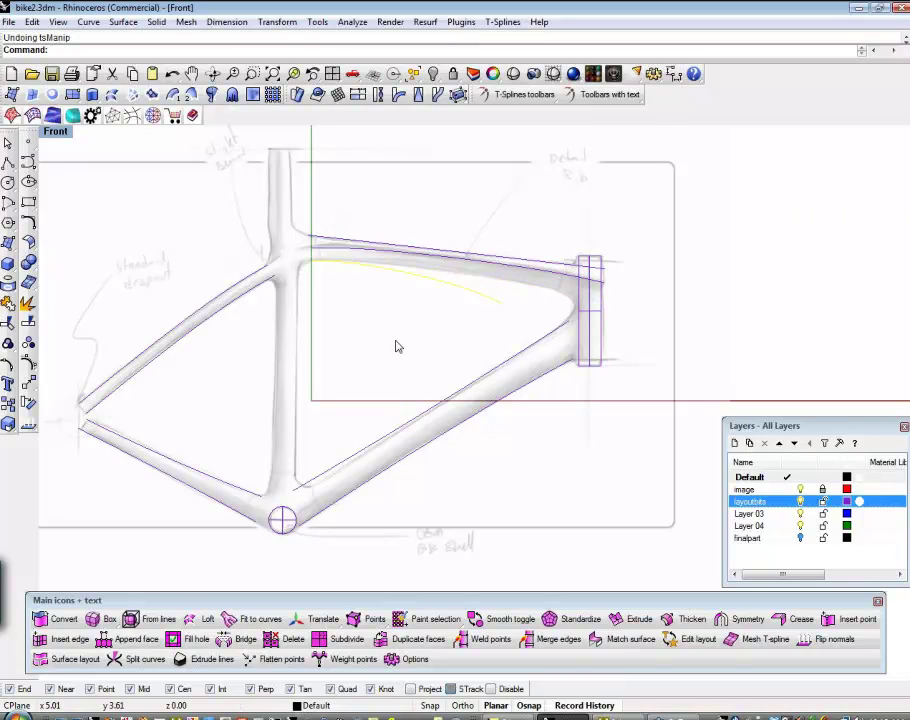
pyautogui.press('Escape')
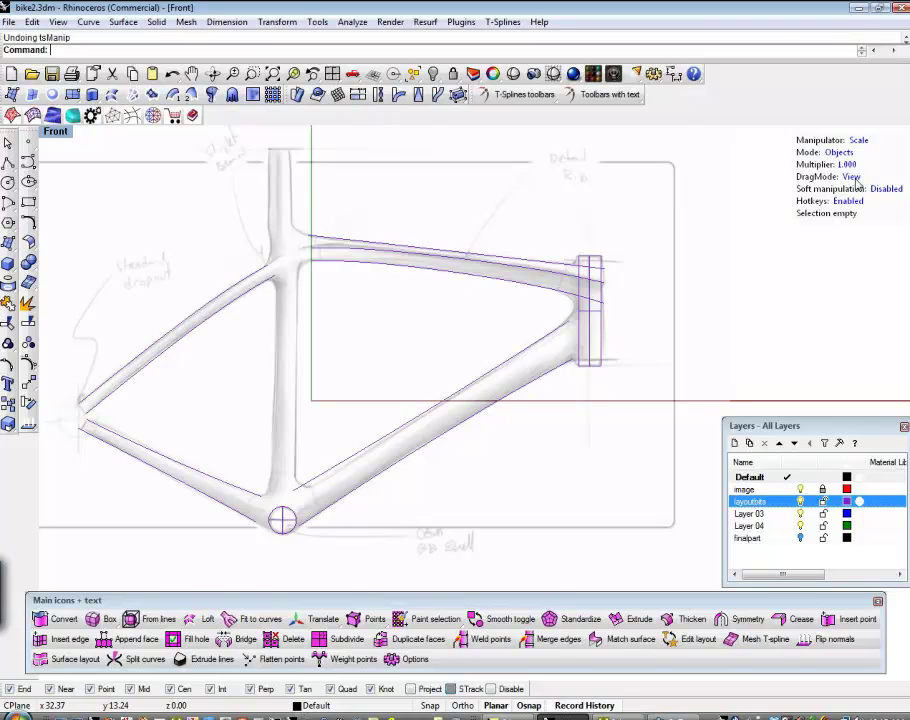
# Step: Set the manipulator's drag mode to World, and toggle soft manipulation on and off and hotkeys off and on
pyautogui.click(856, 180)
pyautogui.click(876, 190)
pyautogui.click(879, 190)
pyautogui.click(883, 193)
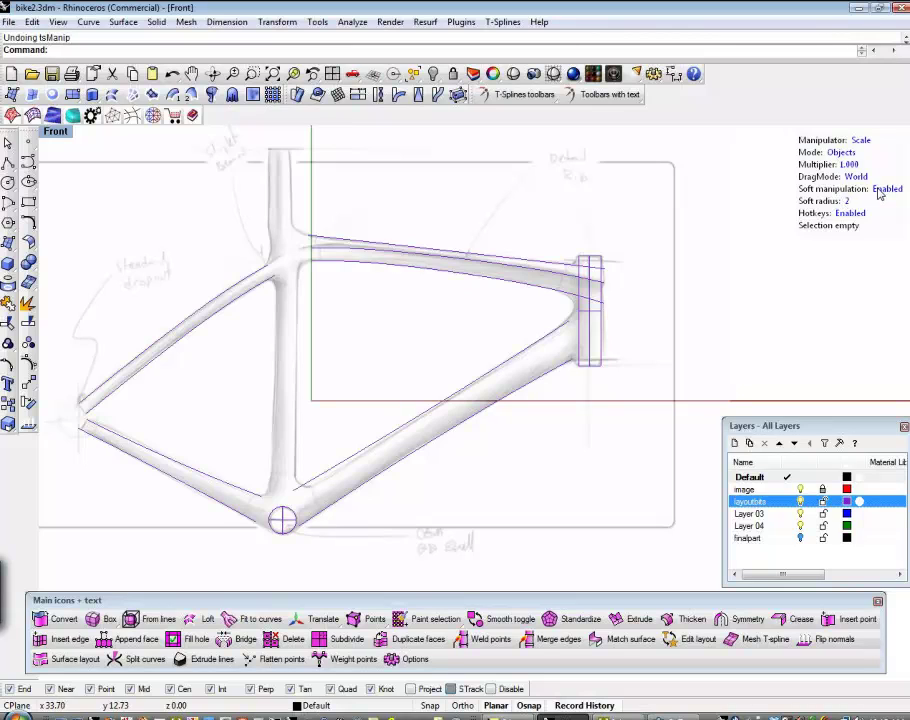
pyautogui.click(879, 190)
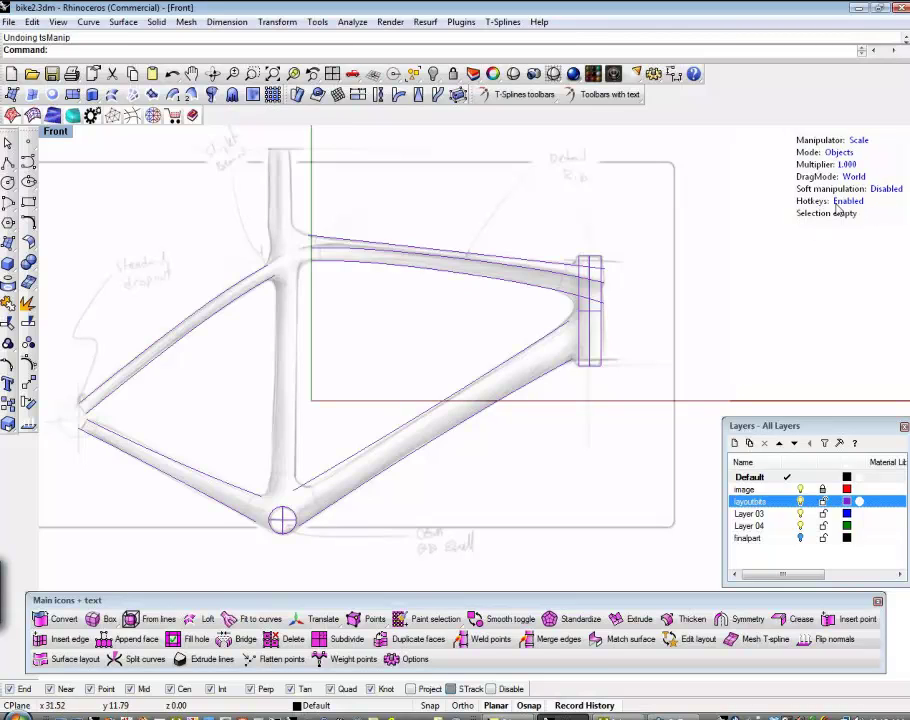
pyautogui.click(849, 201)
pyautogui.click(848, 201)
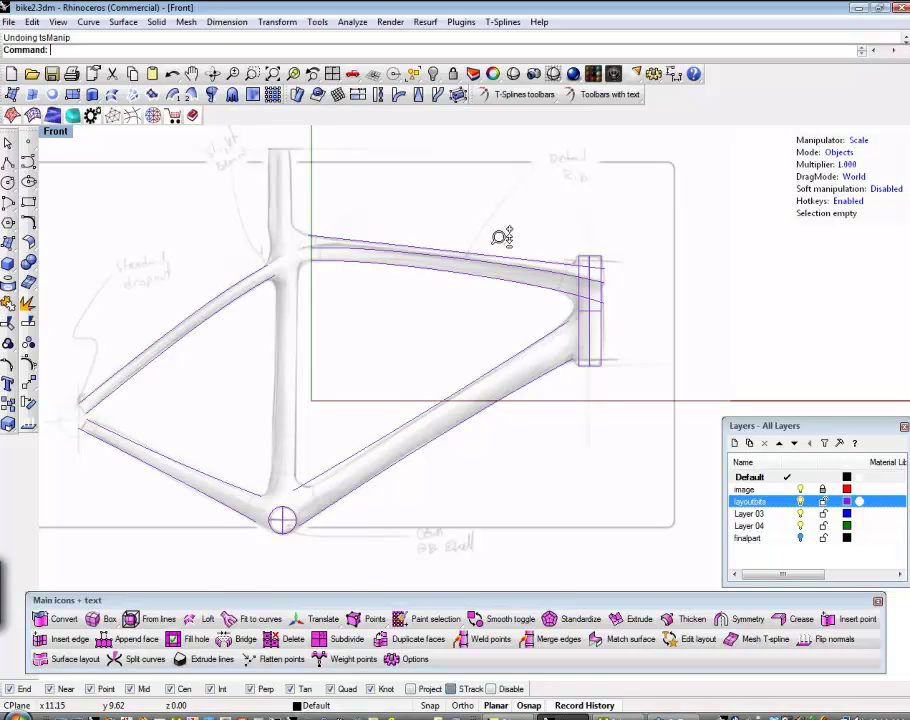
# Step: Rebuild the three top tube curves with a point count of 8 and degree 3, deleting the input curves
pyautogui.scroll(5, 501, 236)
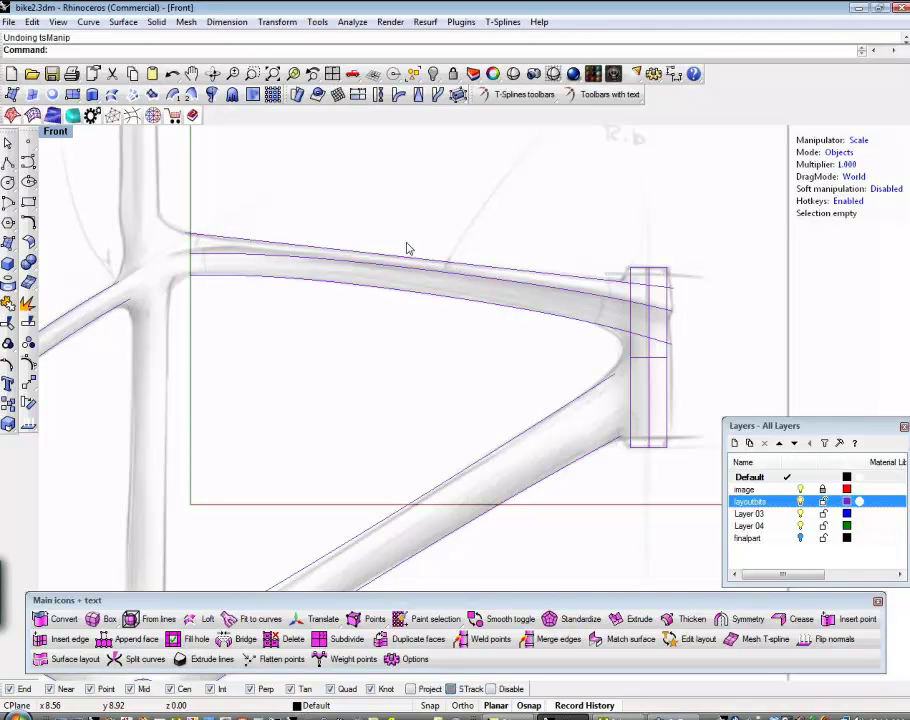
pyautogui.moveTo(396, 223); pyautogui.dragTo(380, 215, button='right')
pyautogui.moveTo(414, 216); pyautogui.dragTo(370, 295)
pyautogui.write('Reb')
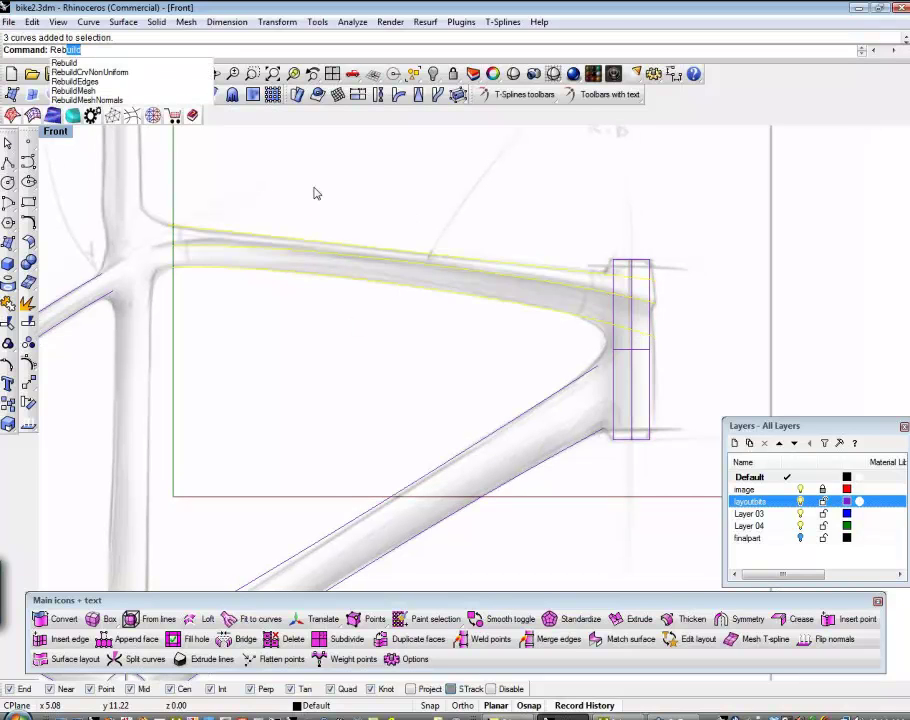
pyautogui.press('Return')
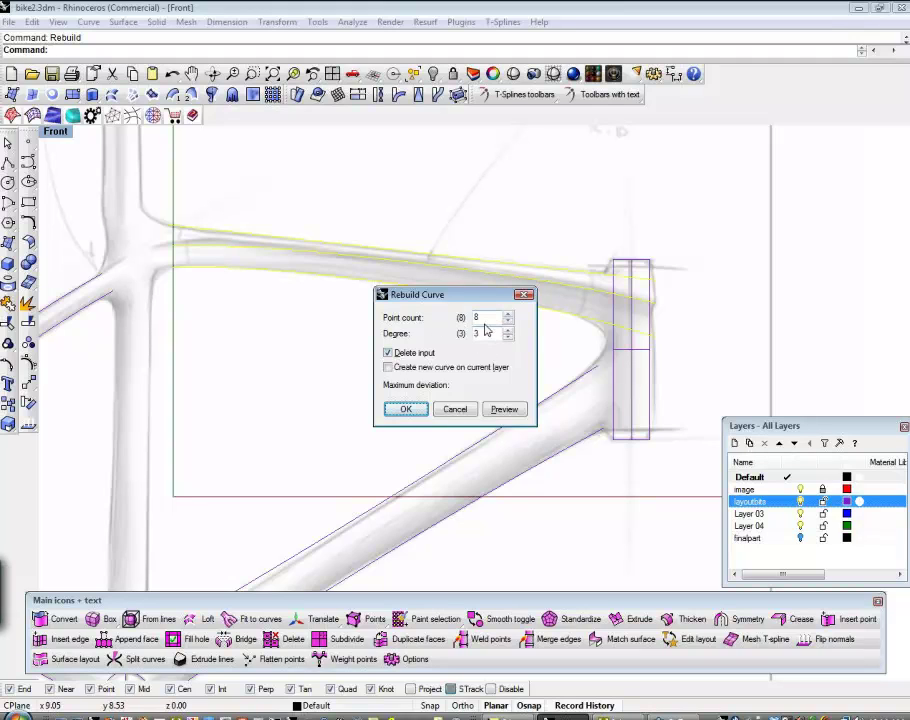
pyautogui.click(482, 332)
pyautogui.moveTo(462, 297); pyautogui.dragTo(326, 324)
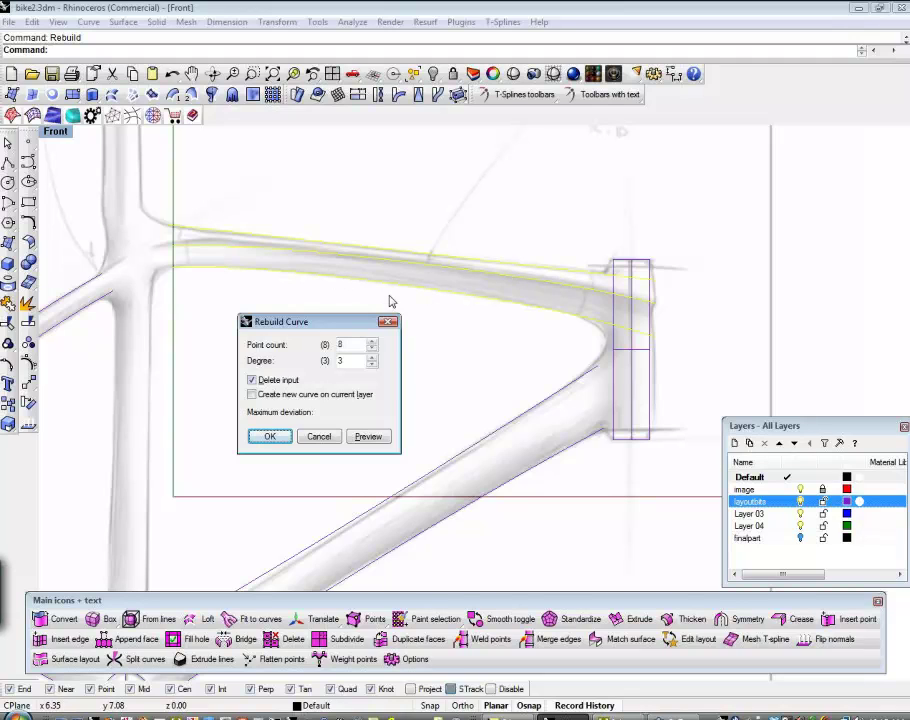
pyautogui.click(268, 437)
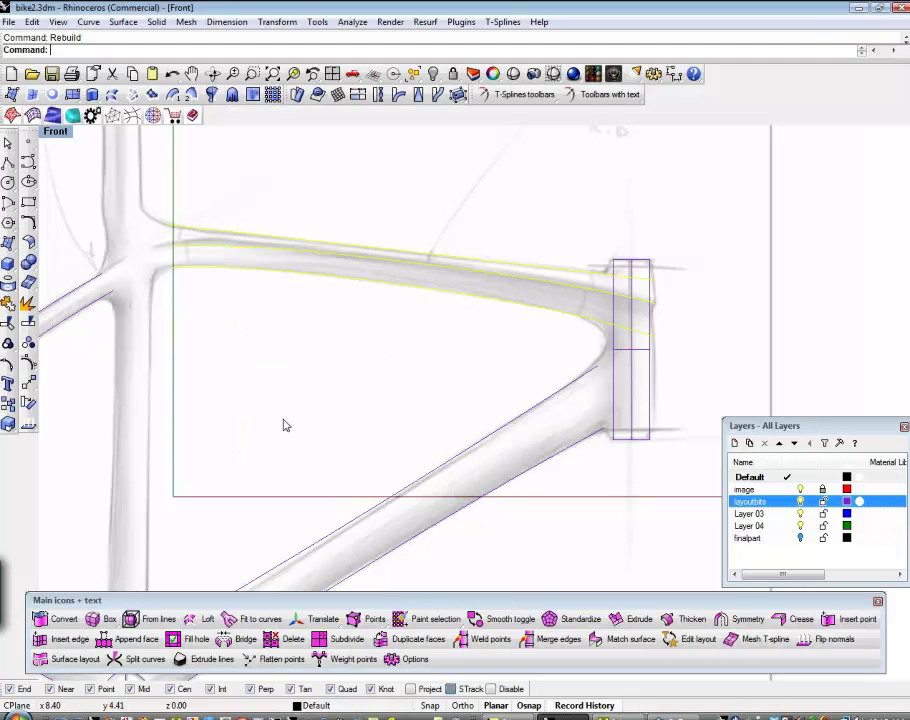
pyautogui.press('Escape')
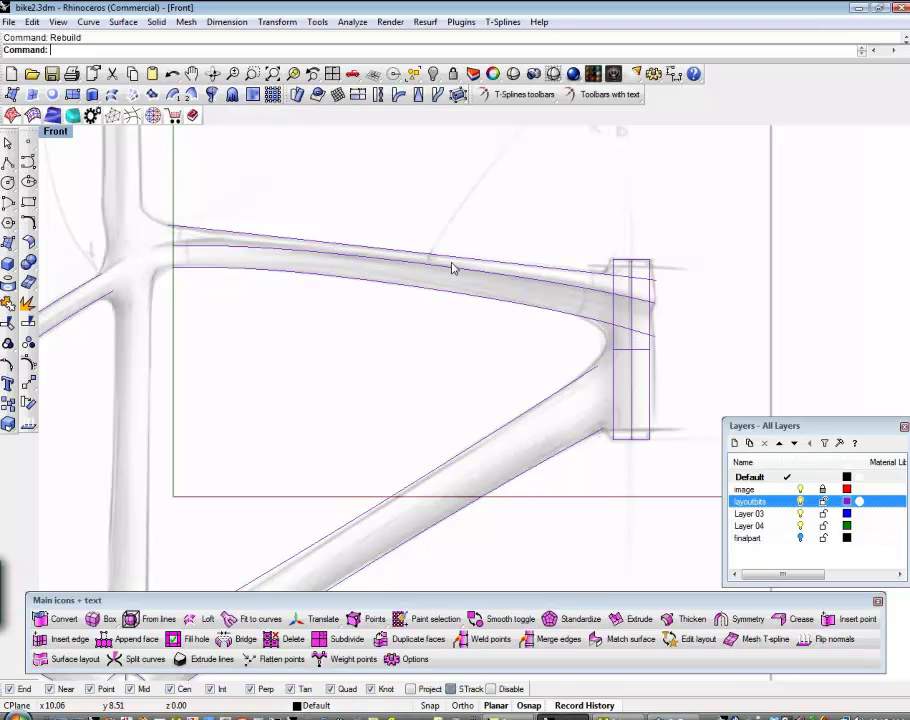
# Step: Extrude the uppermost top tube curve slightly downward into a narrow T-spline strip using the Translate manipulator
pyautogui.scroll(1, 455, 258)
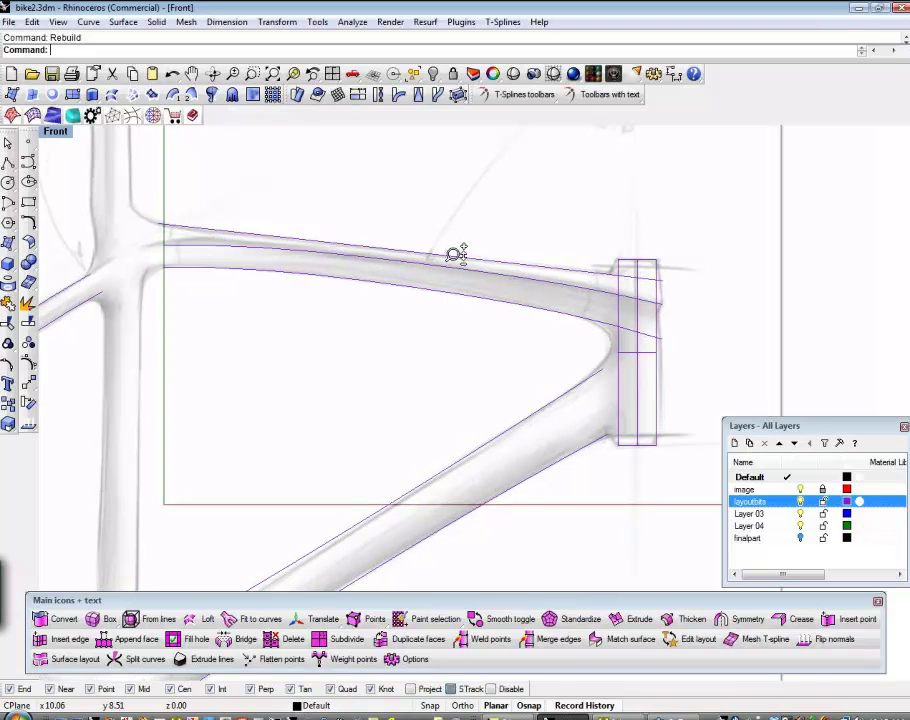
pyautogui.scroll(1, 455, 255)
pyautogui.scroll(1, 325, 248)
pyautogui.click(325, 248)
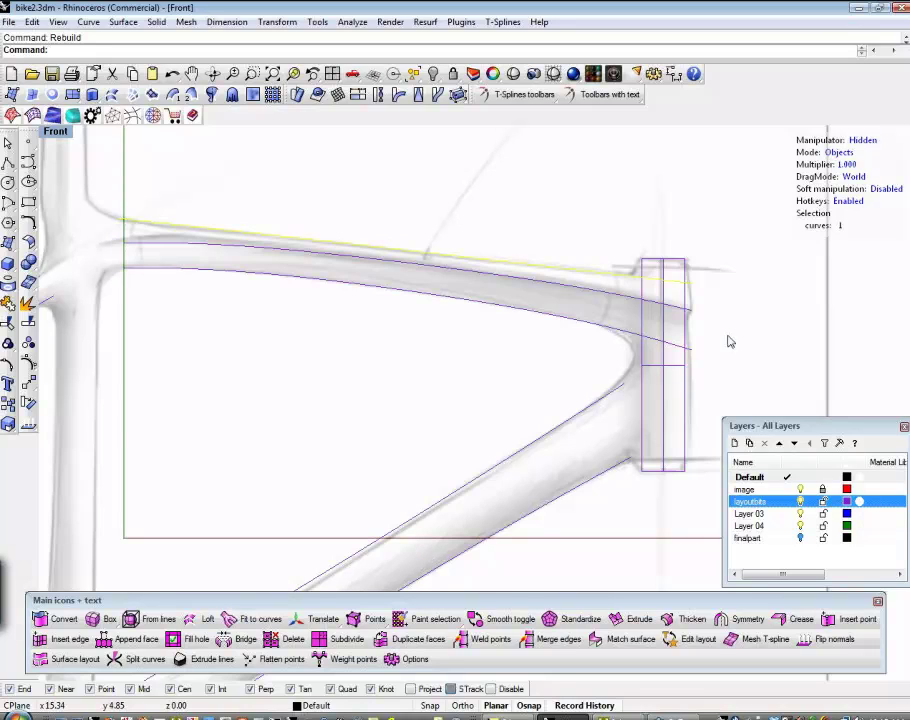
pyautogui.click(863, 140)
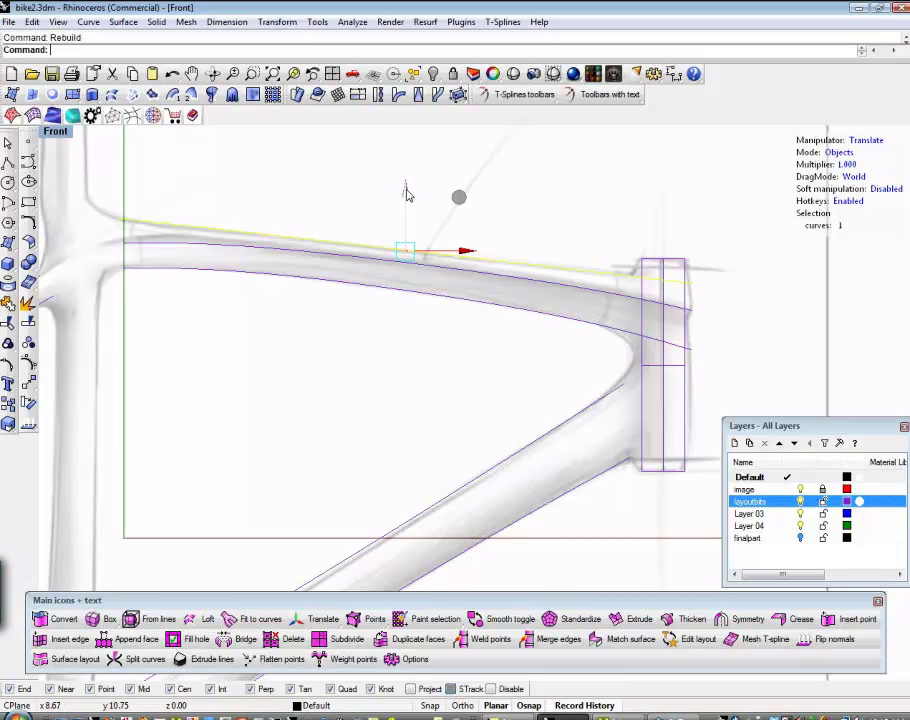
pyautogui.keyDown('alt'); pyautogui.moveTo(407, 189); pyautogui.dragTo(411, 197); pyautogui.keyUp('alt')
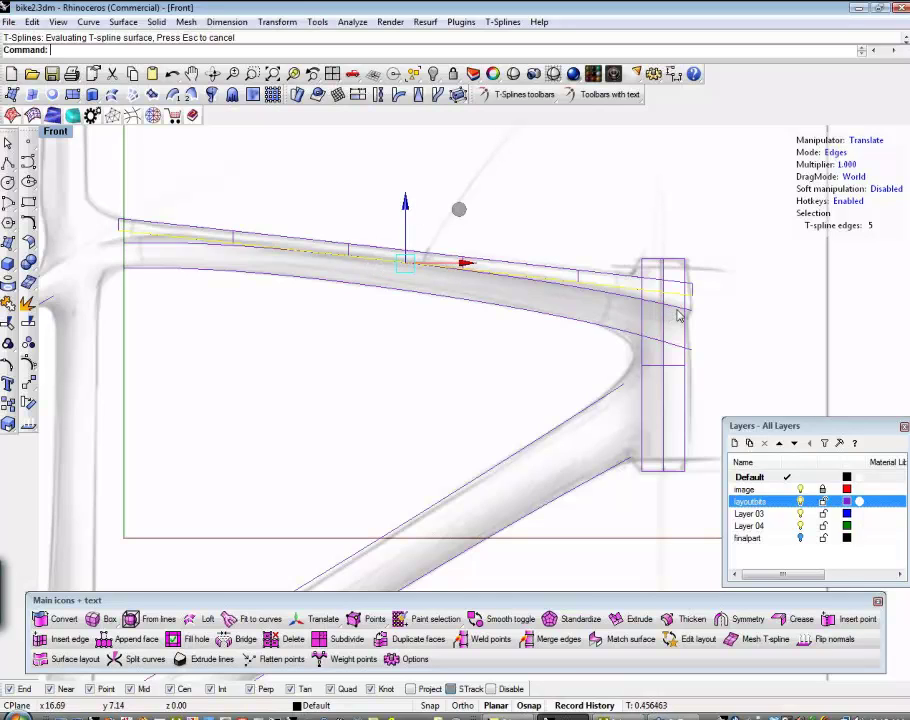
pyautogui.click(585, 240)
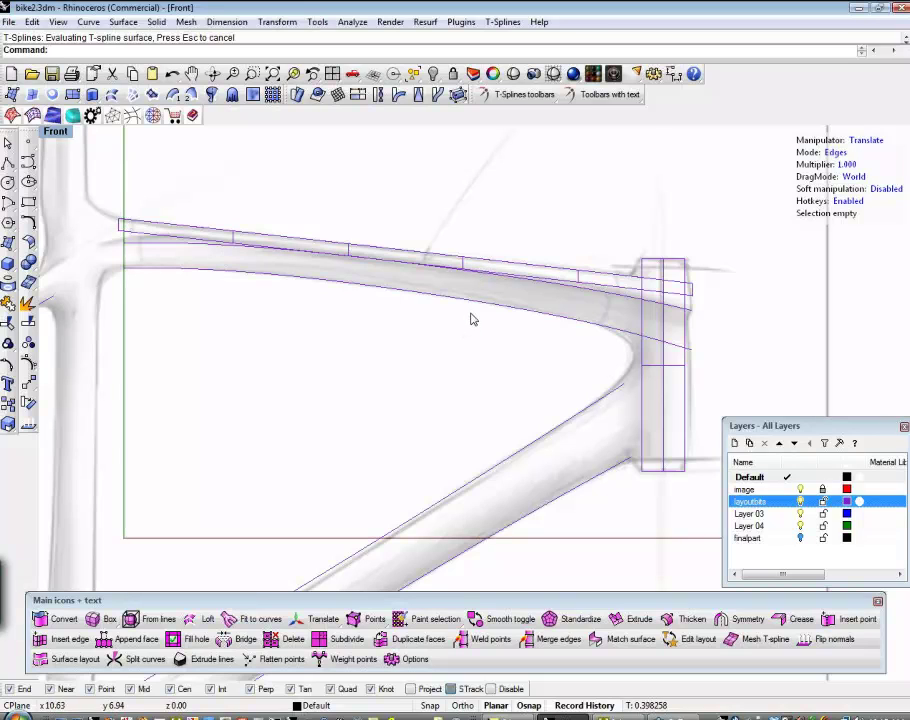
# Step: Extrude the middle top tube curve slightly downward into a thin T-spline strip and deselect it
pyautogui.click(604, 300)
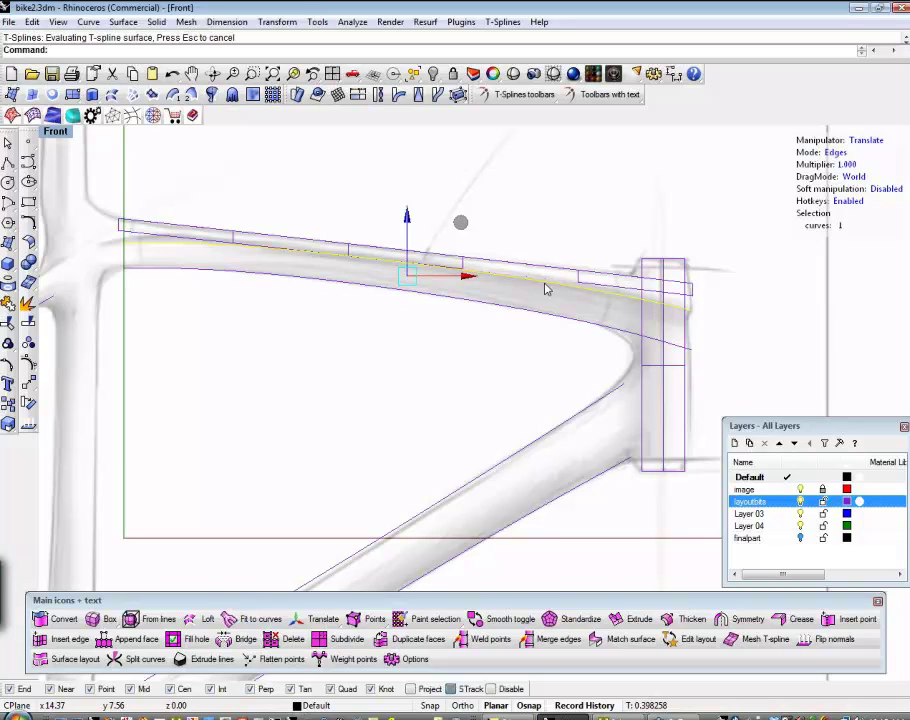
pyautogui.doubleClick(411, 224)
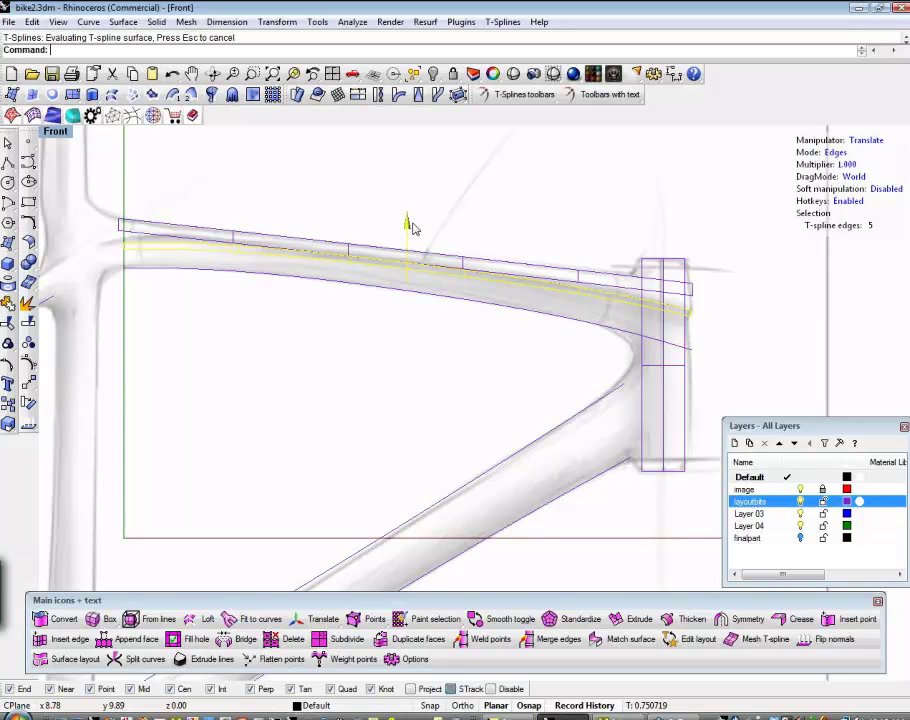
pyautogui.click(471, 329)
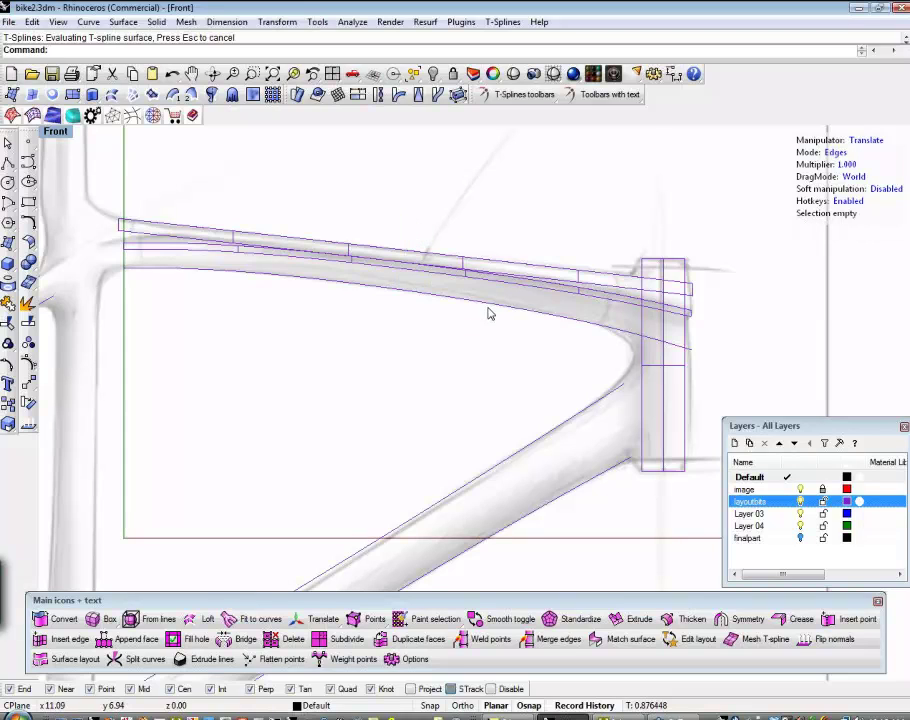
# Step: Extrude the lowest top tube curve slightly upward into a T-spline strip and clear the selection
pyautogui.click(490, 311)
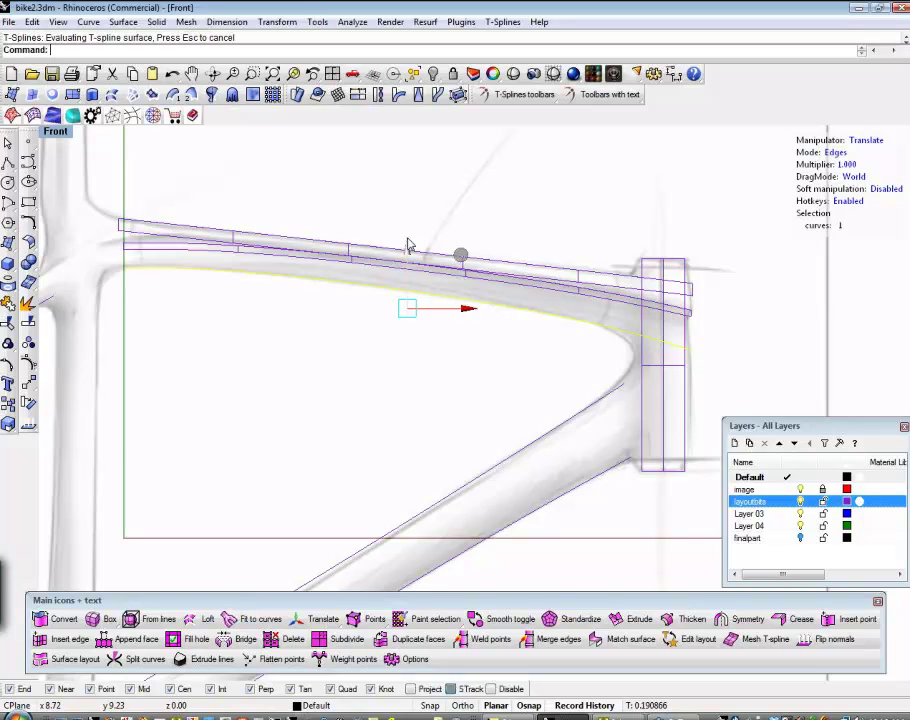
pyautogui.doubleClick(409, 242)
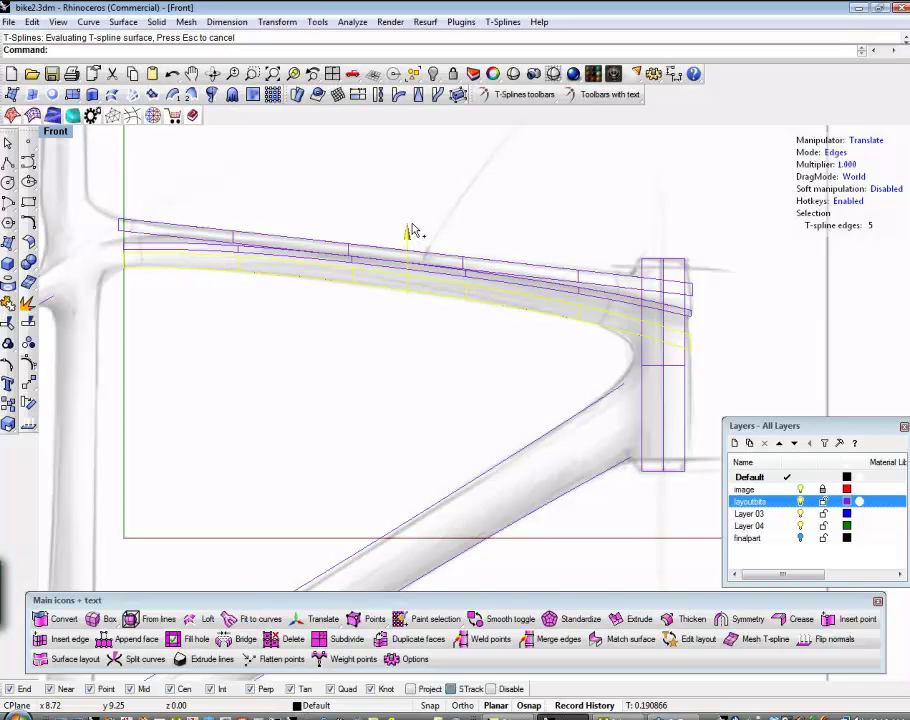
pyautogui.moveTo(409, 233); pyautogui.dragTo(431, 258)
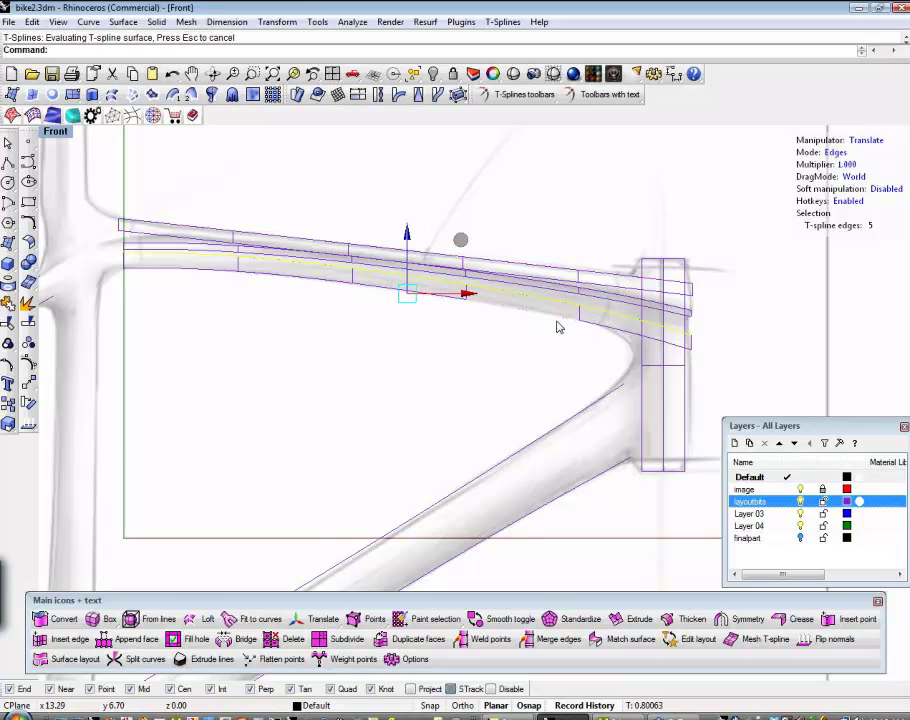
pyautogui.click(475, 347)
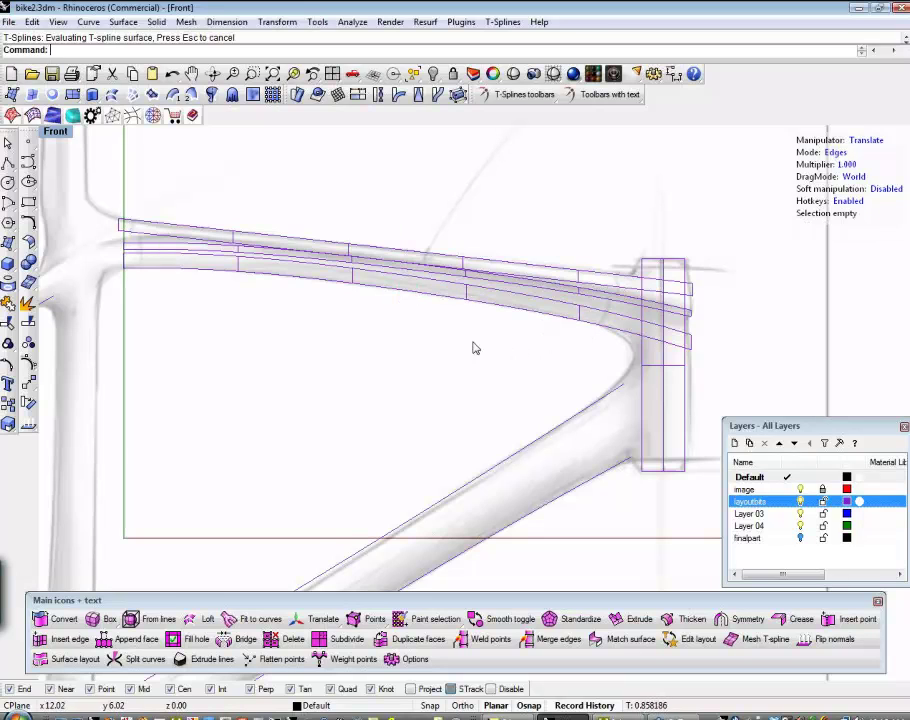
# Step: Display the Front viewport shaded and undo the extrusion of the lowest top tube curve
pyautogui.middleClick(410, 343)
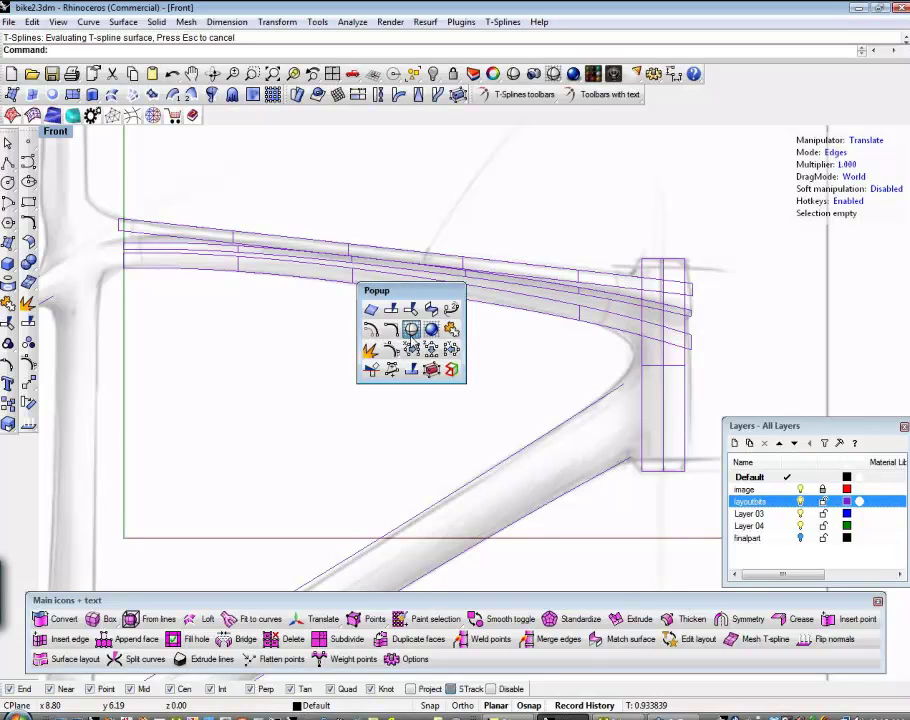
pyautogui.click(414, 343)
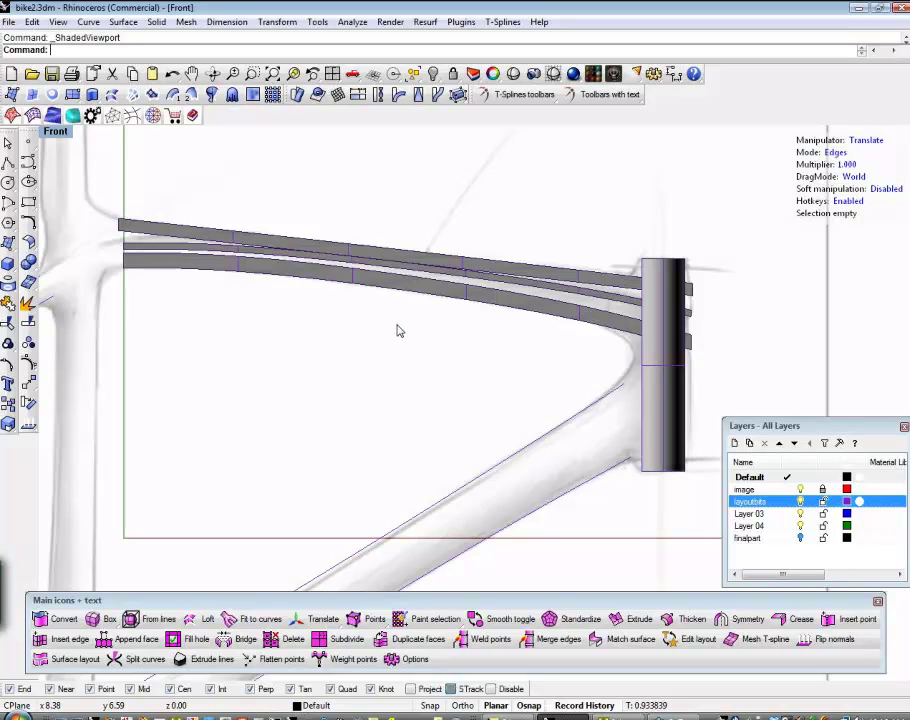
pyautogui.hotkey('ctrl', 'z')
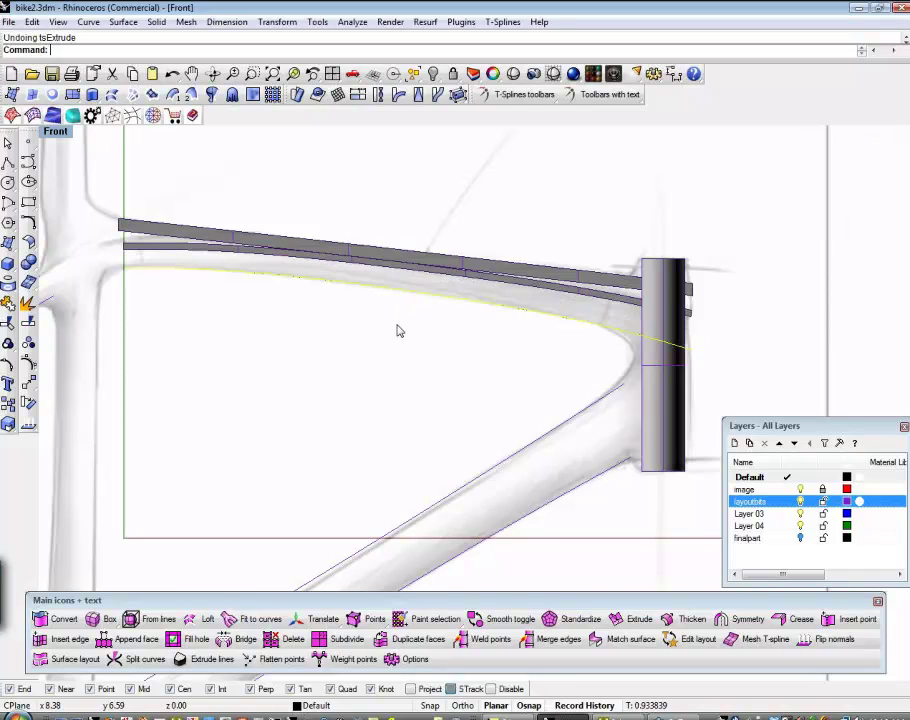
# Step: Undo the extrusions of the middle and uppermost top tube curves, leaving only the original layout curves
pyautogui.hotkey('ctrl', 'z')
pyautogui.hotkey('ctrl', 'z')
pyautogui.hotkey('ctrl', 'z')
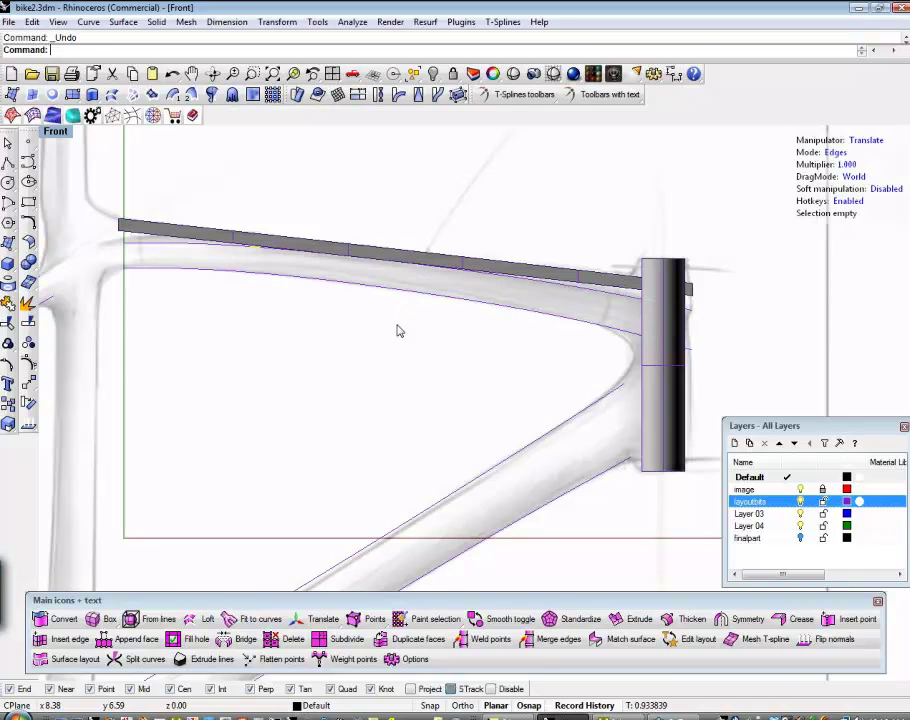
pyautogui.hotkey('ctrl', 'z')
pyautogui.hotkey('ctrl', 'z')
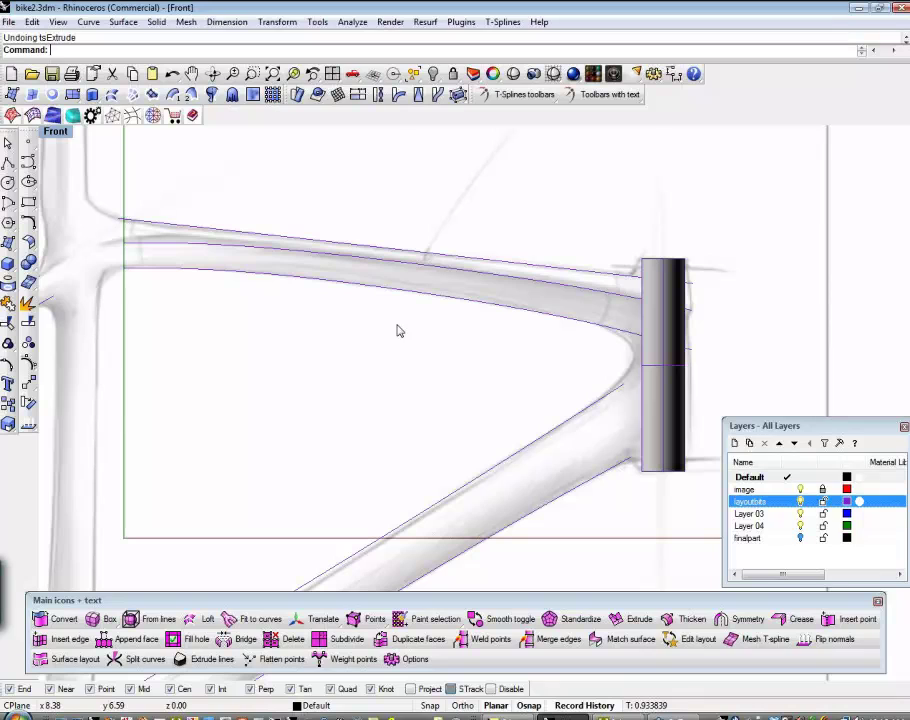
# Step: Extrude the uppermost top tube curve slightly downward again into a narrow T-spline strip and deselect it
pyautogui.click(404, 251)
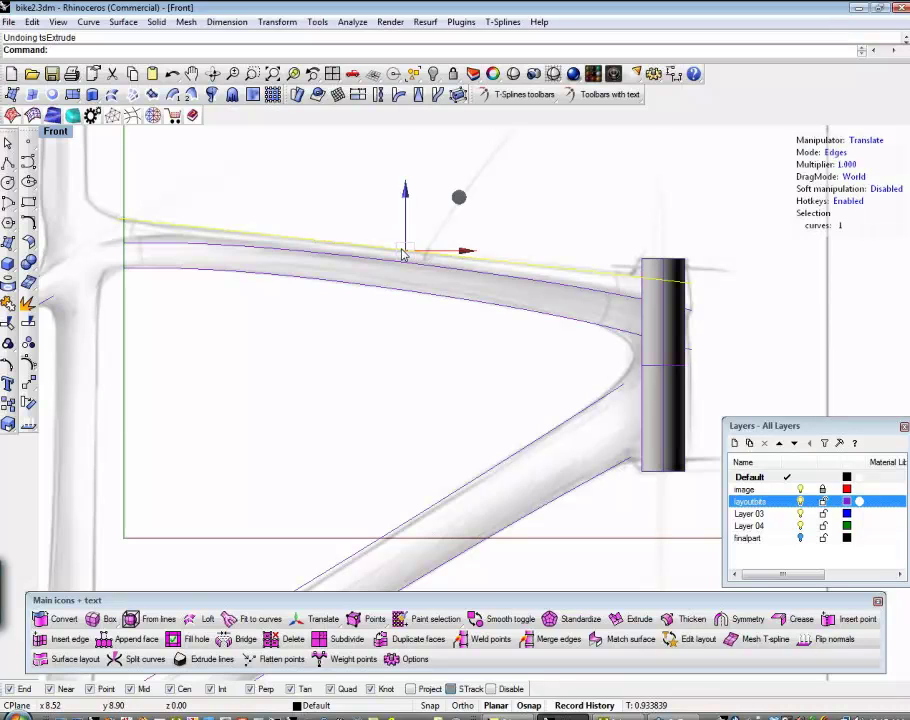
pyautogui.keyDown('alt'); pyautogui.moveTo(406, 192); pyautogui.dragTo(408, 206); pyautogui.keyUp('alt')
pyautogui.click(475, 335)
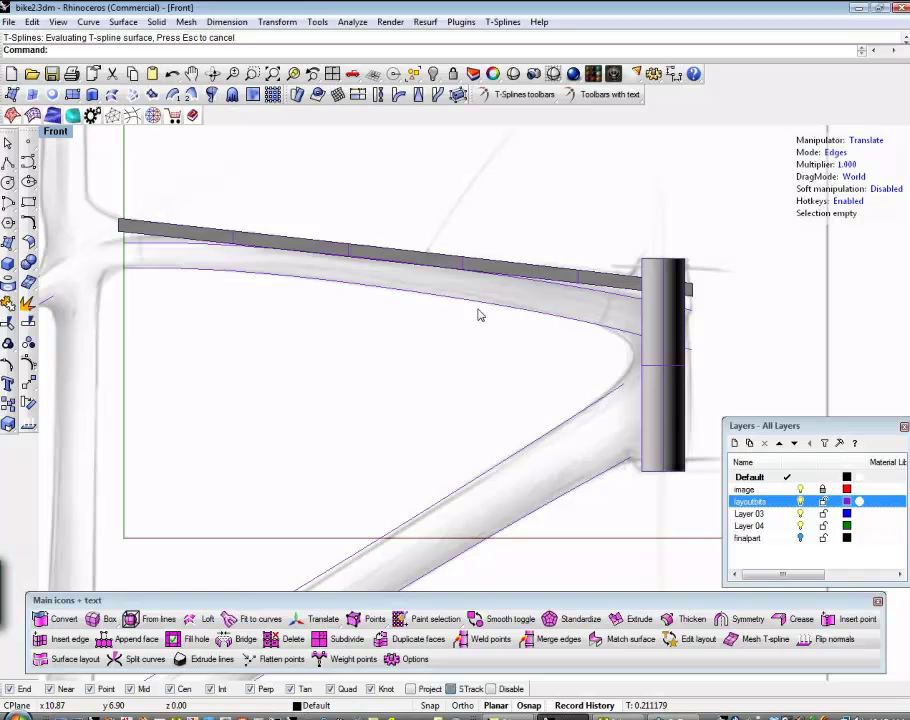
# Step: Extrude the lowest top tube curve upward into a T-spline strip and clear the selection
pyautogui.doubleClick(485, 299)
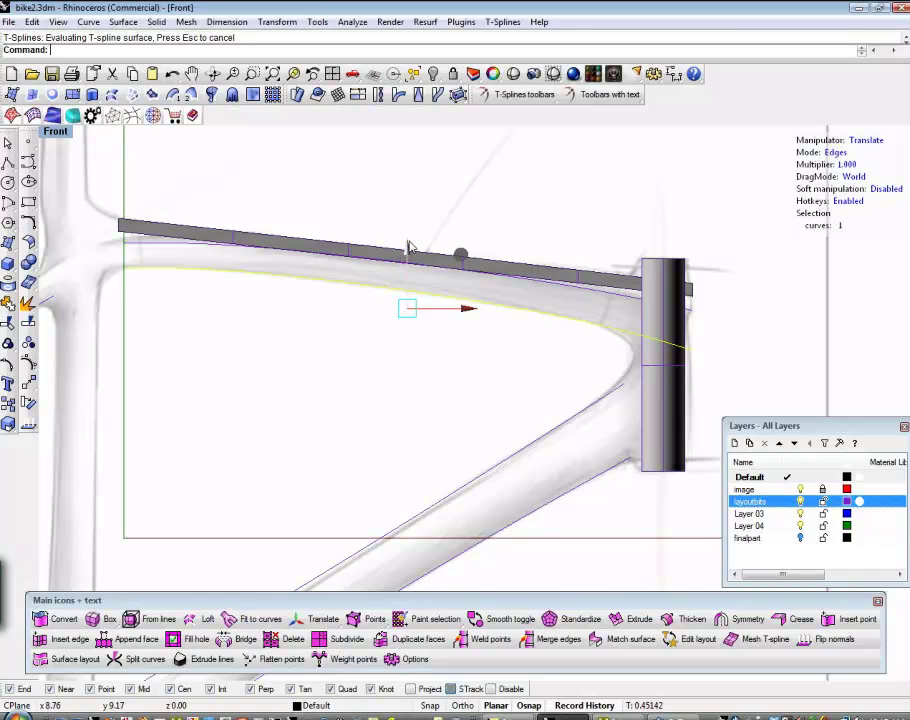
pyautogui.keyDown('alt'); pyautogui.moveTo(408, 241); pyautogui.dragTo(415, 222); pyautogui.keyUp('alt')
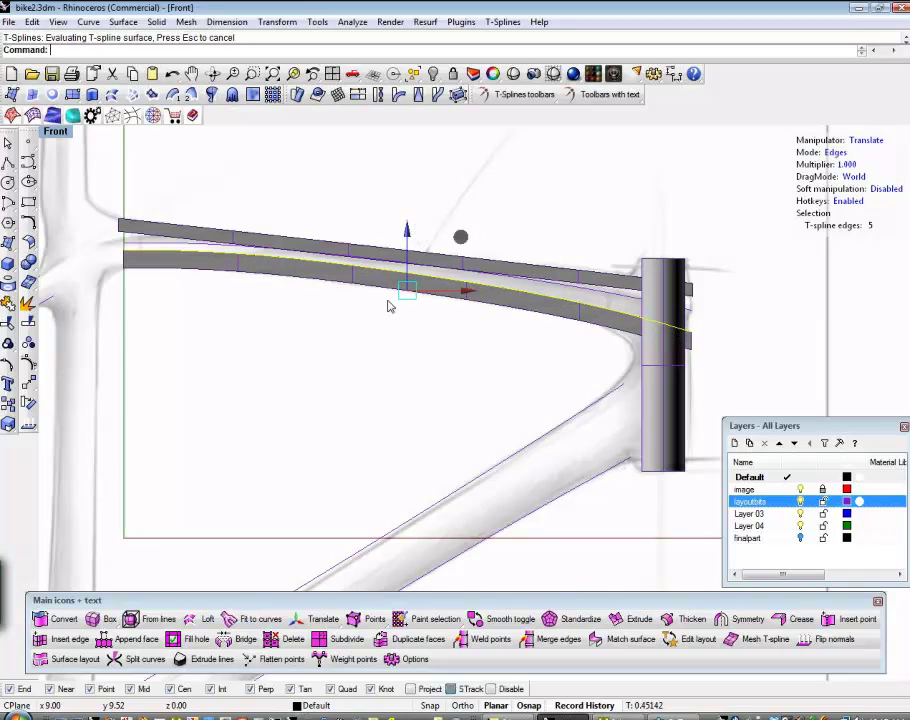
pyautogui.click(175, 290)
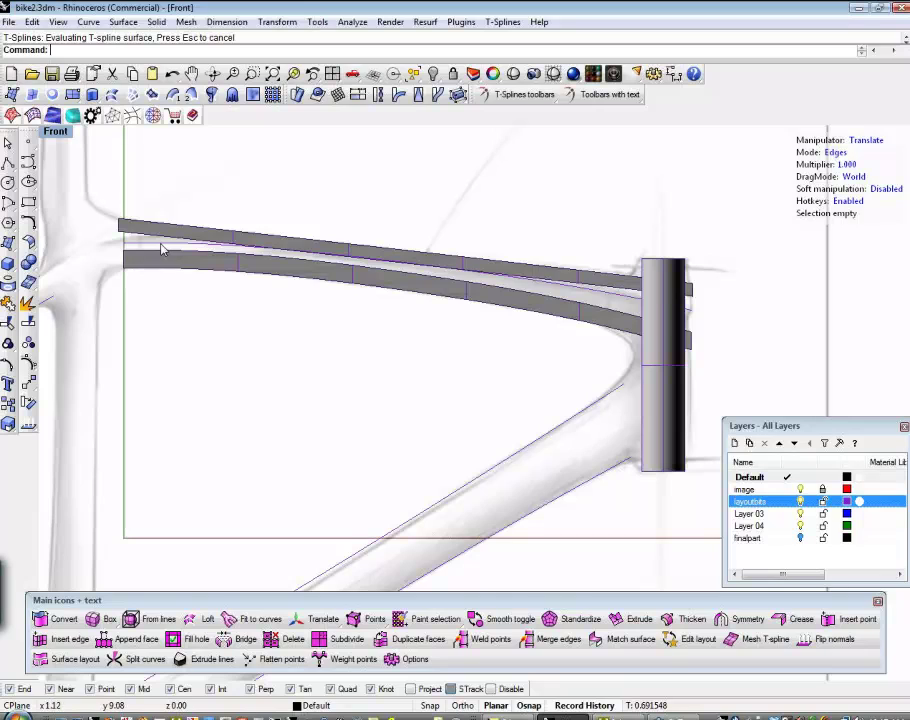
# Step: Extrude the middle top tube curve slightly downward into a very thin T-spline strip and deselect it
pyautogui.click(163, 246)
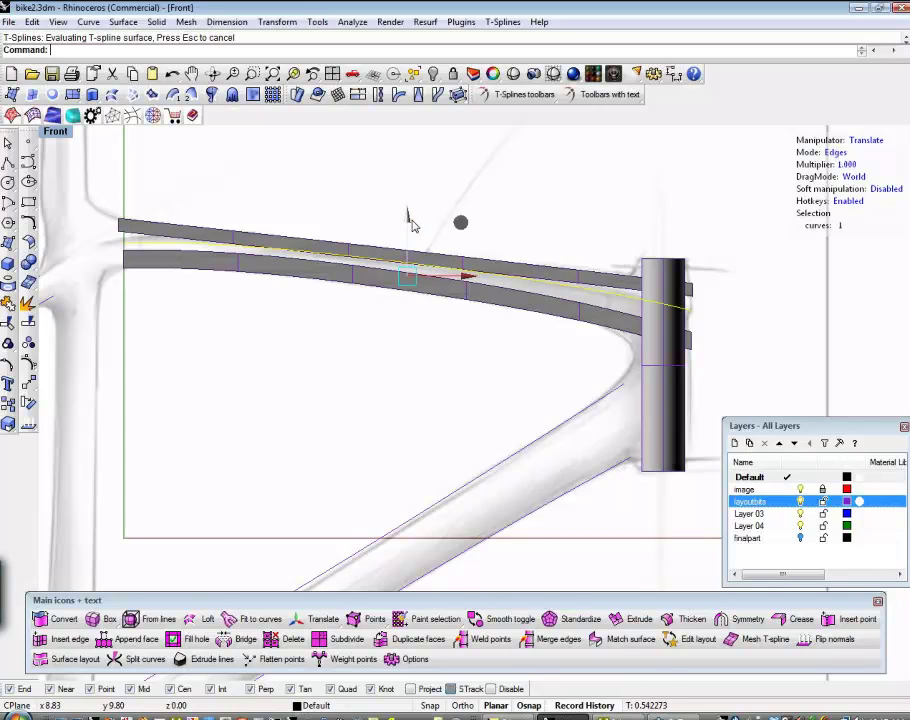
pyautogui.press('q')
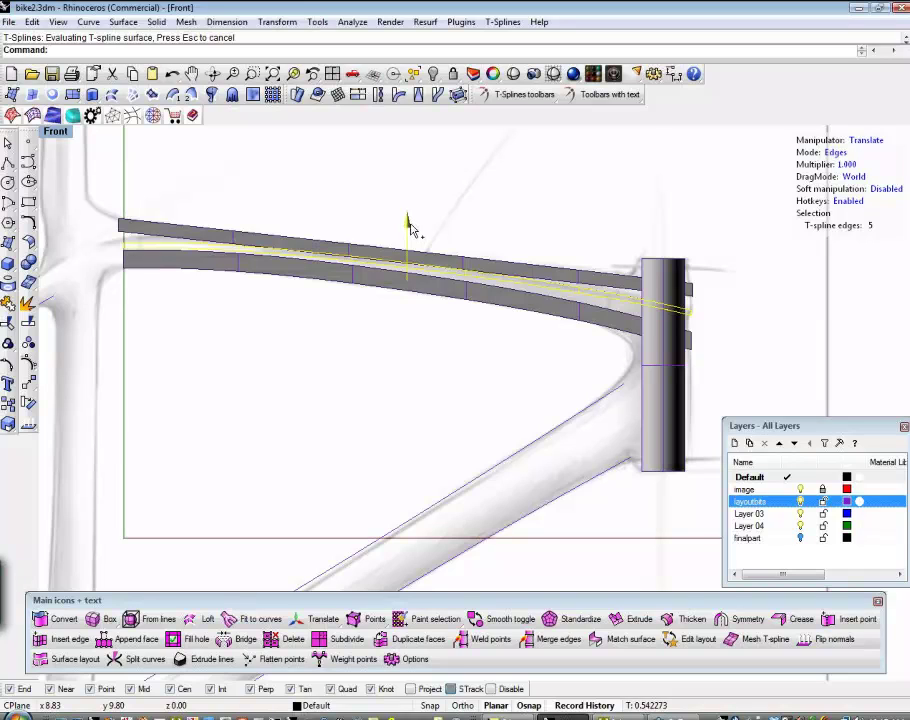
pyautogui.moveTo(408, 224); pyautogui.dragTo(408, 222)
pyautogui.click(487, 342)
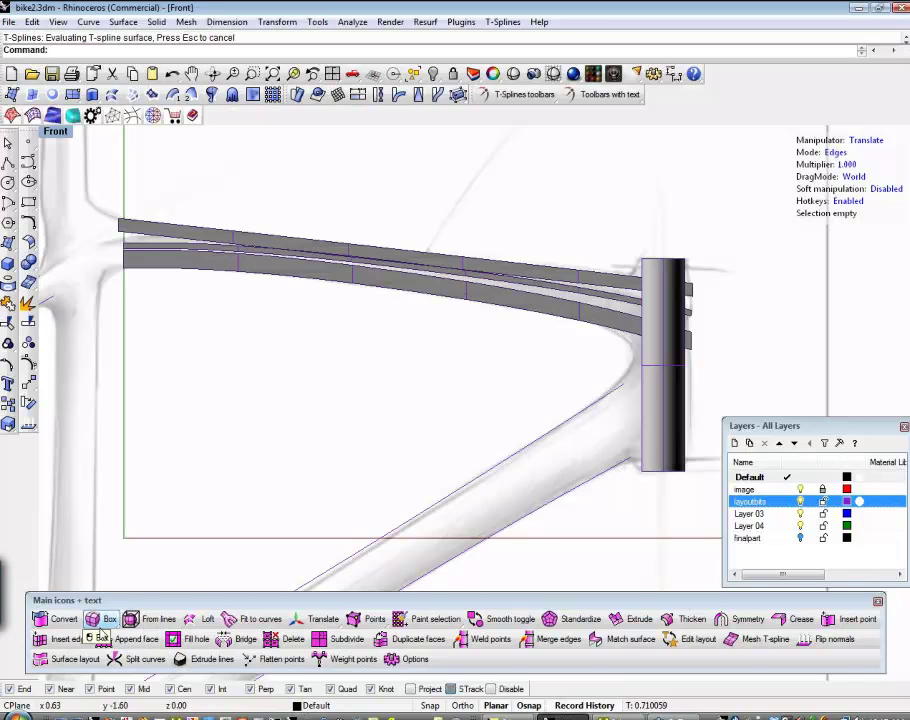
# Step: Toggle the three top tube strips from smooth to box display with Smooth toggle and clear the selection
pyautogui.click(499, 625)
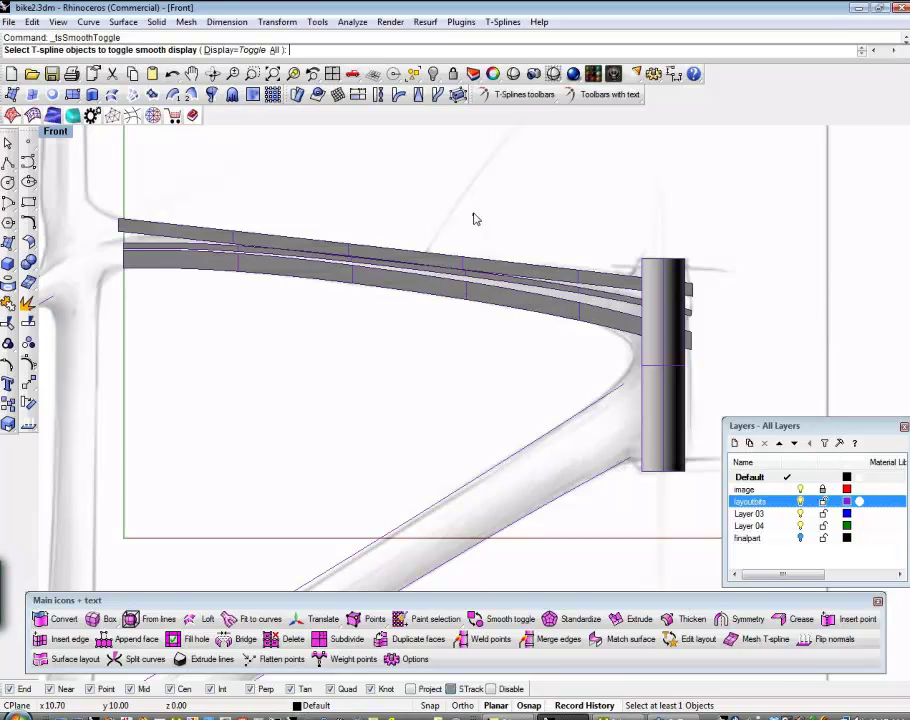
pyautogui.moveTo(475, 218); pyautogui.dragTo(390, 341)
pyautogui.rightClick(389, 335)
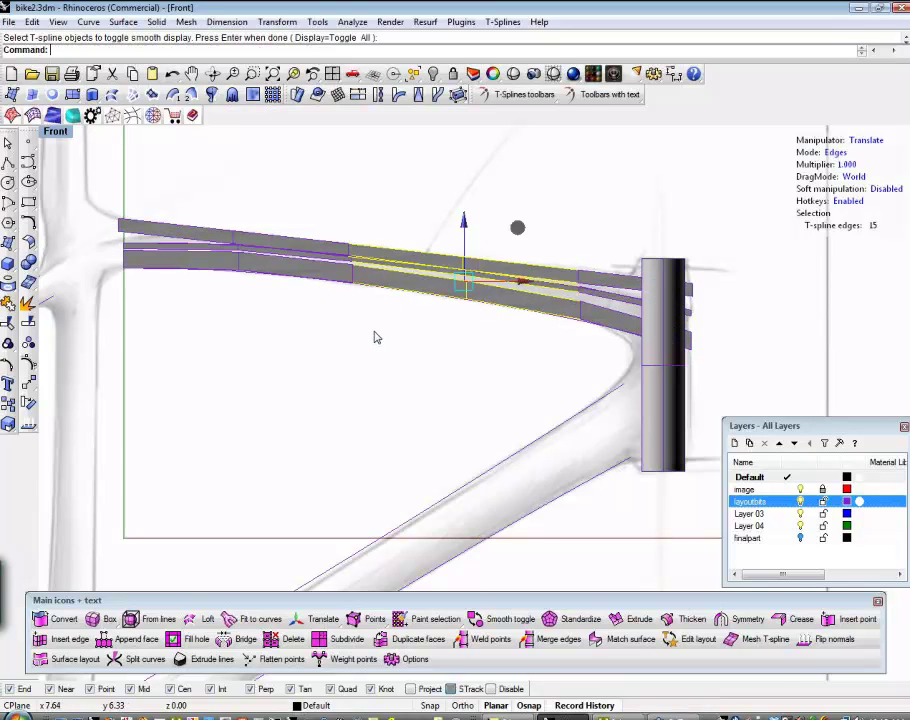
pyautogui.click(376, 334)
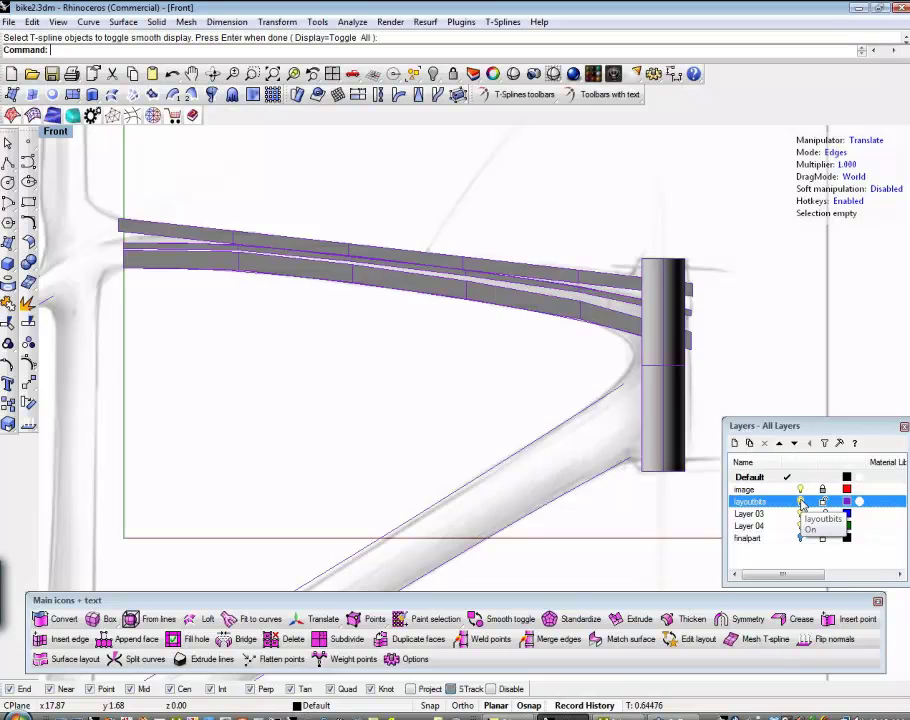
# Step: In Objects selection mode, move the three top tube T-spline strips to Layer 03 and hide the layoutbits layer
pyautogui.click(800, 502)
pyautogui.click(800, 502)
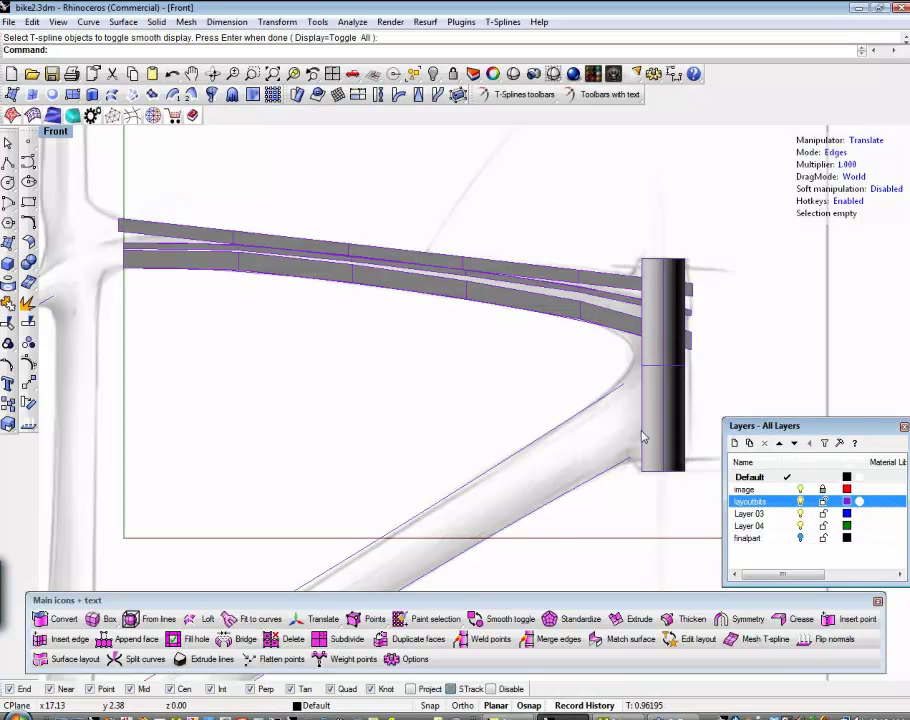
pyautogui.click(835, 153)
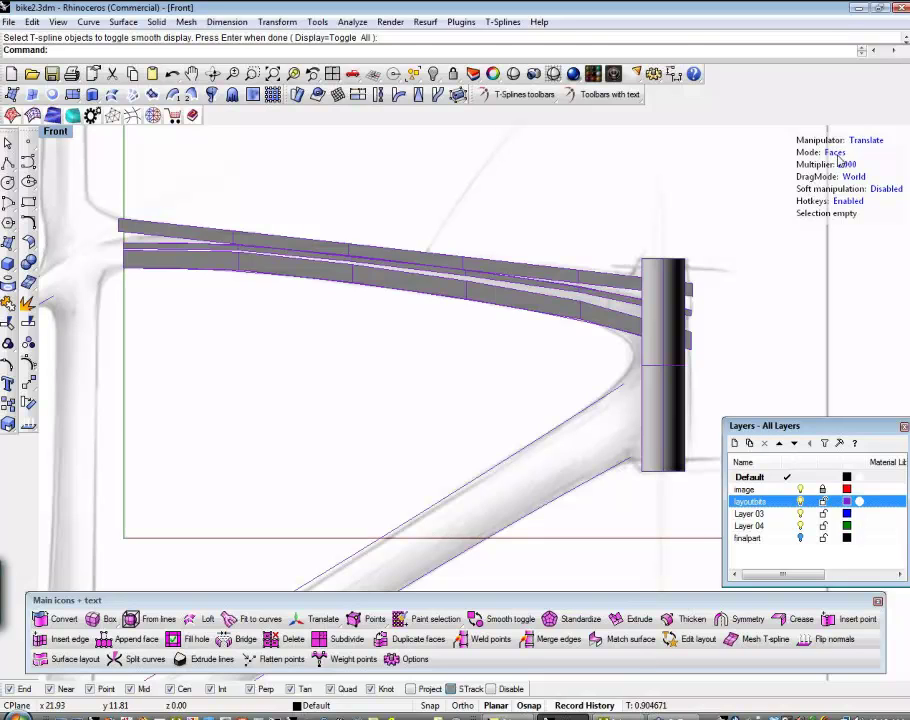
pyautogui.click(835, 153)
pyautogui.click(622, 314)
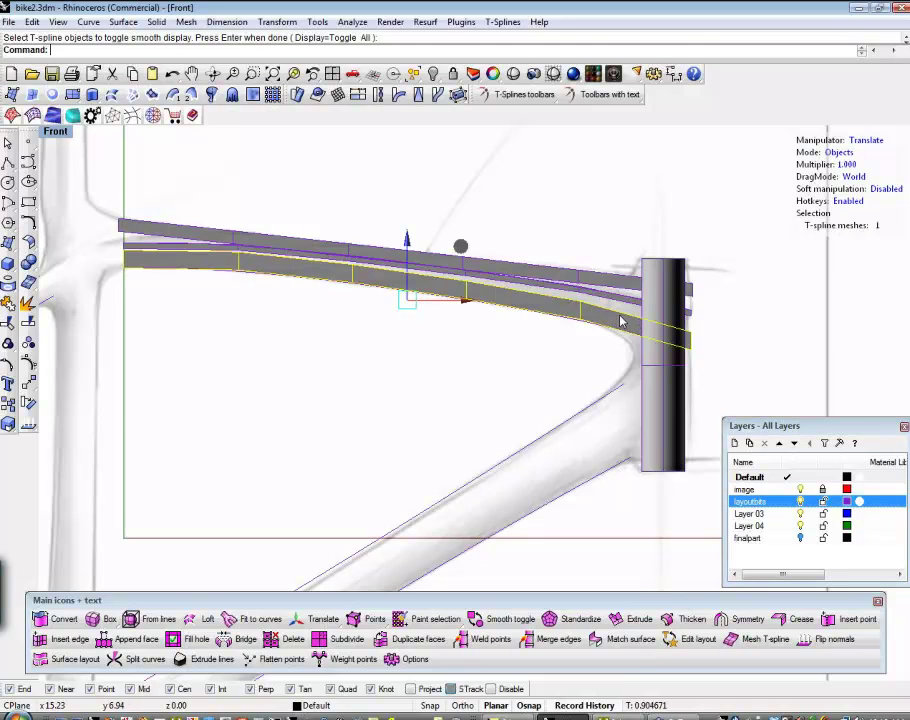
pyautogui.click(626, 306)
pyautogui.click(670, 349)
pyautogui.keyDown('shift'); pyautogui.click(624, 287); pyautogui.keyUp('shift')
pyautogui.keyDown('shift'); pyautogui.click(622, 289); pyautogui.keyUp('shift')
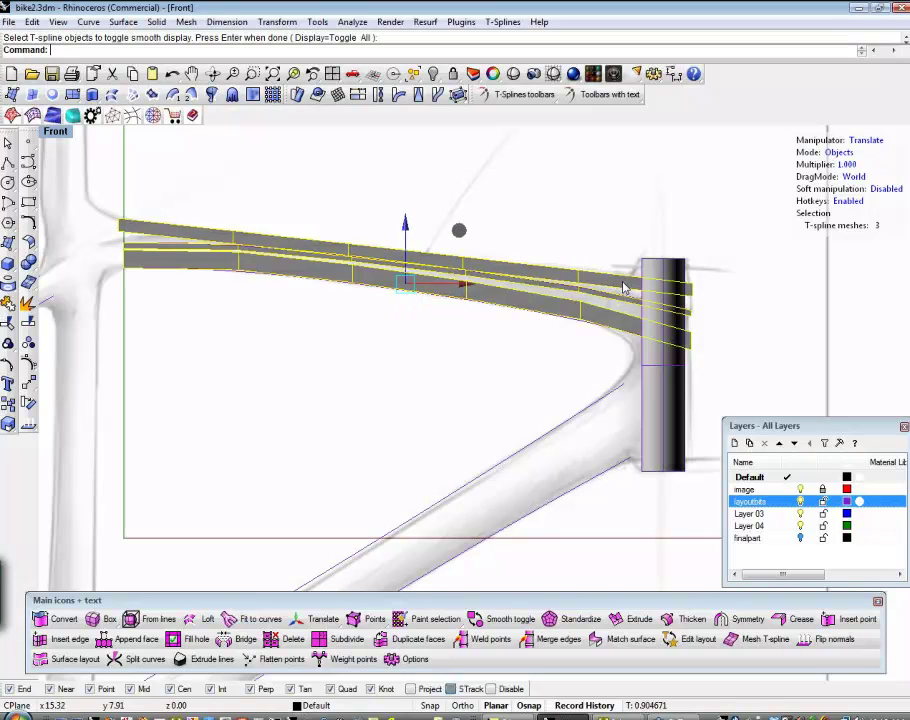
pyautogui.rightClick(755, 514)
pyautogui.click(810, 678)
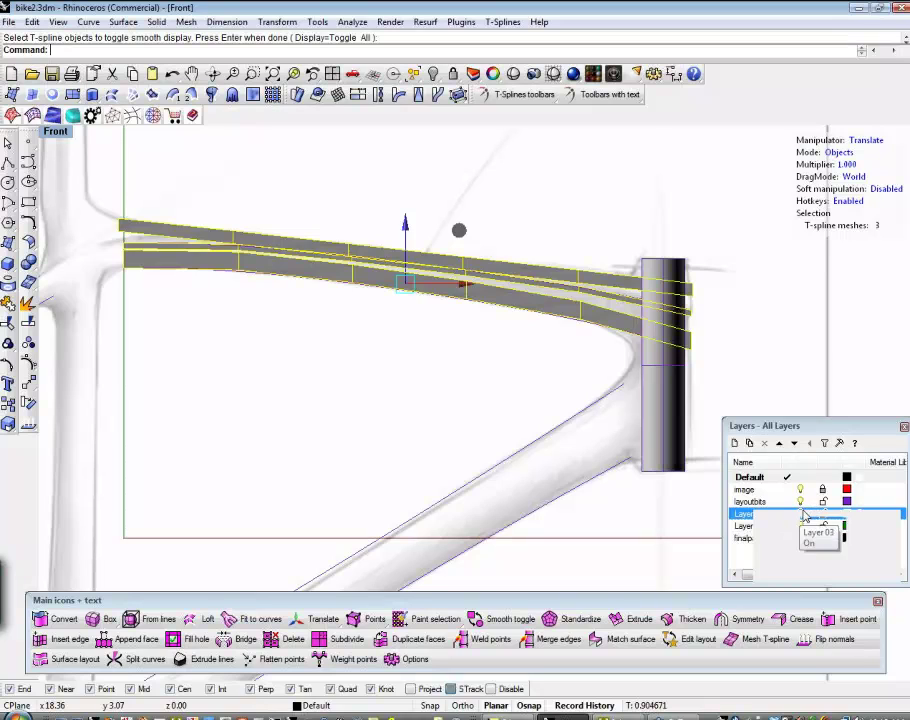
pyautogui.click(802, 502)
pyautogui.click(426, 374)
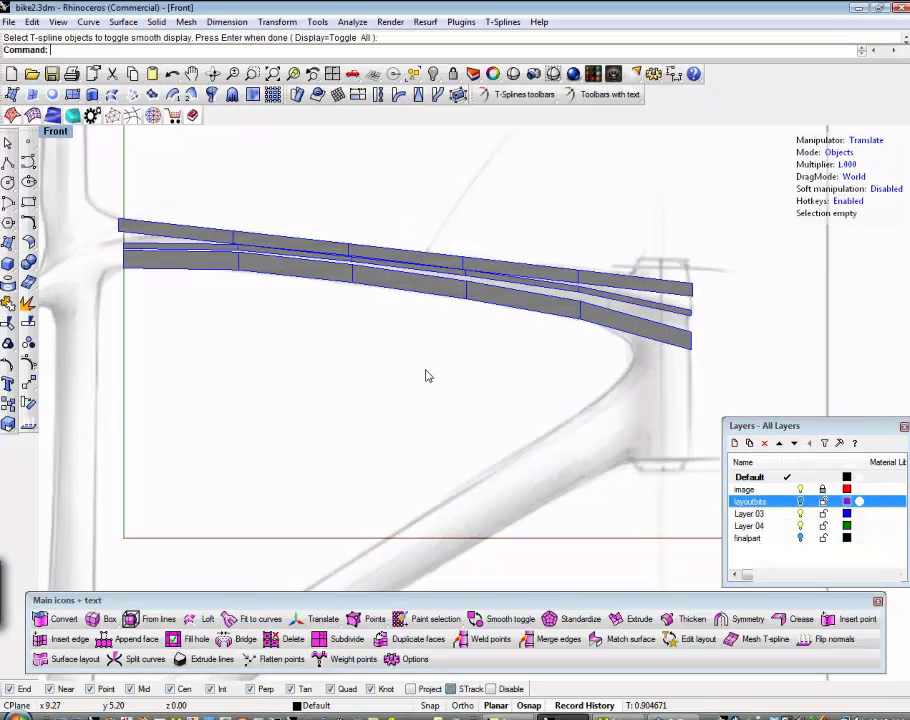
# Step: Examine the box-mode strips along the top tube and how their ends line up with the head tube sketch
pyautogui.scroll(3, 252, 279)
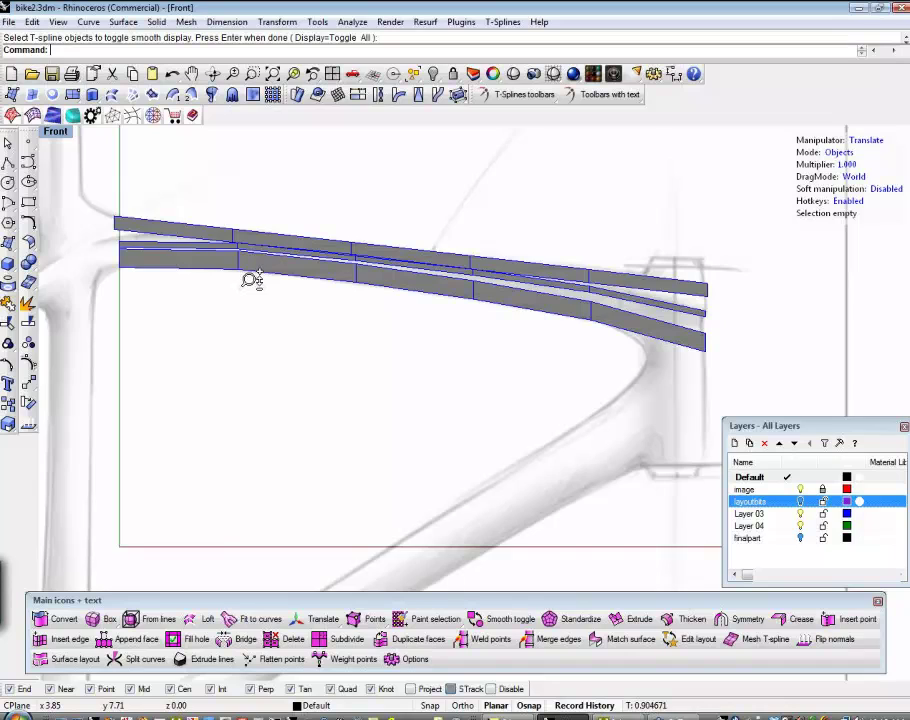
pyautogui.moveTo(302, 322); pyautogui.dragTo(320, 335, button='right')
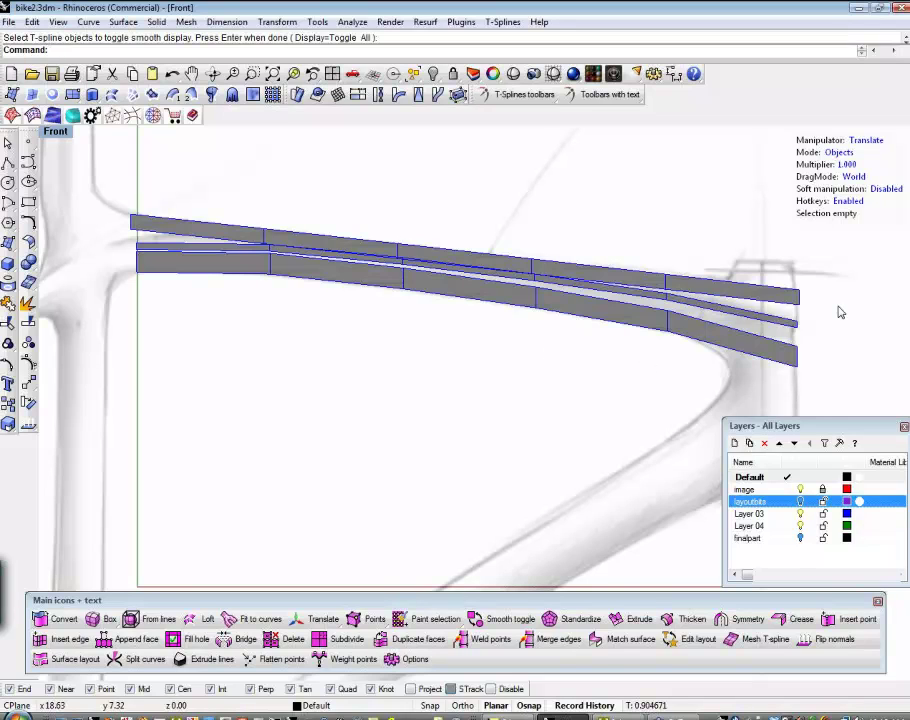
pyautogui.scroll(2, 837, 315)
pyautogui.scroll(2, 835, 315)
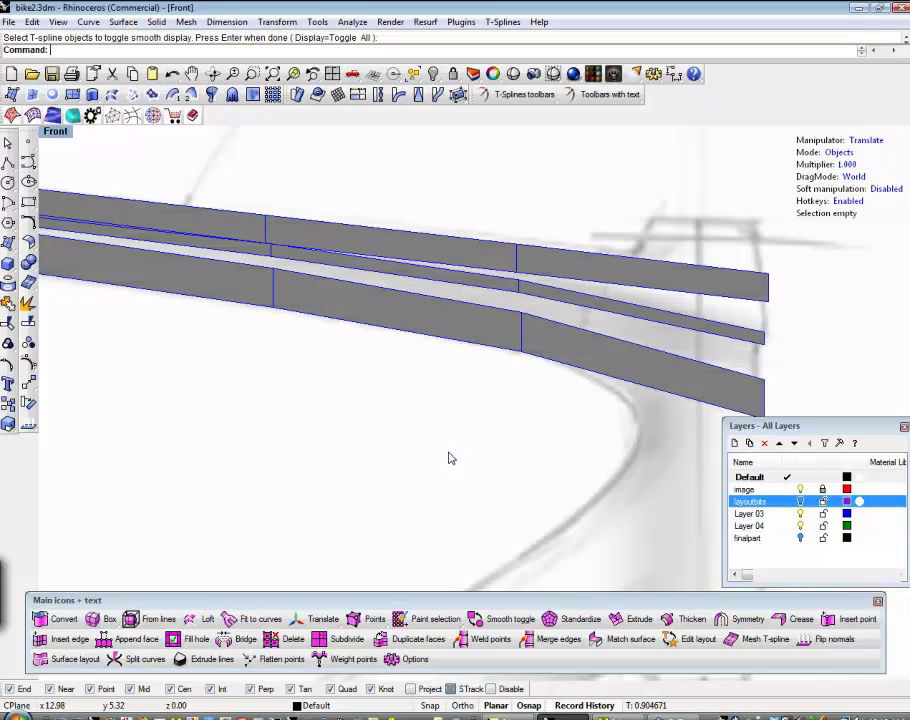
pyautogui.scroll(-1, 488, 438)
pyautogui.scroll(-1, 489, 440)
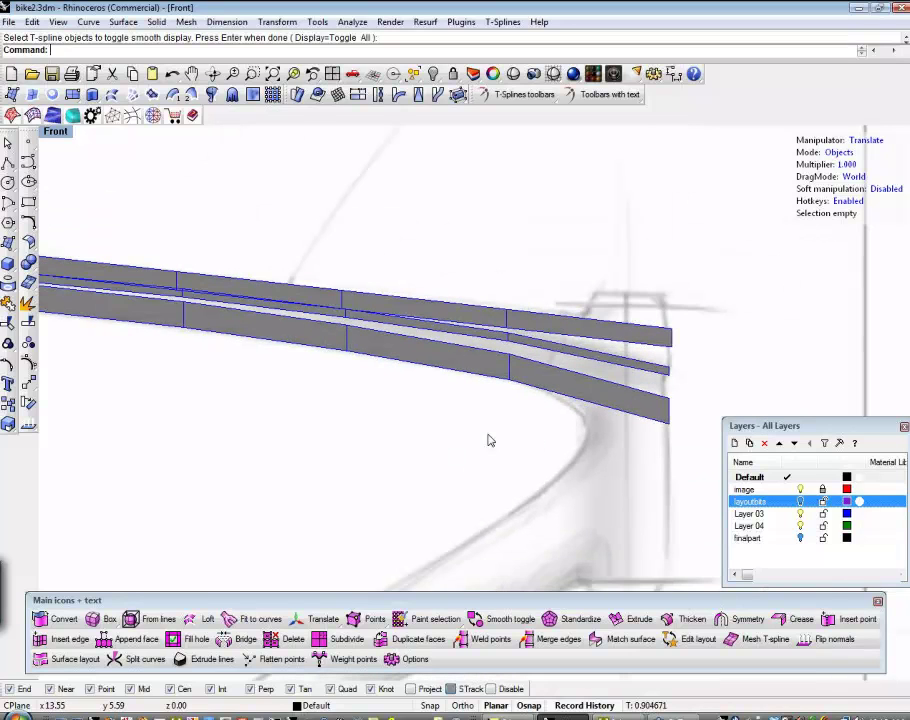
pyautogui.scroll(1, 530, 355)
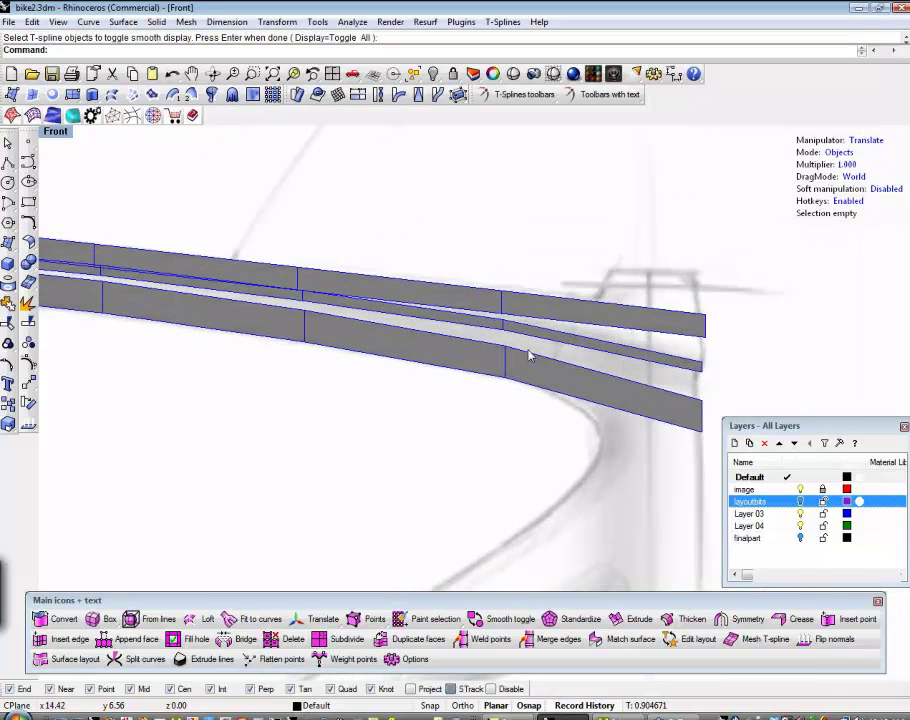
pyautogui.scroll(8, 530, 355)
pyautogui.moveTo(442, 335); pyautogui.dragTo(336, 332, button='right')
pyautogui.moveTo(450, 338)
pyautogui.mouseDown(button='right')
pyautogui.moveTo(341, 331)
pyautogui.moveTo(429, 329)
pyautogui.mouseUp(button='right')
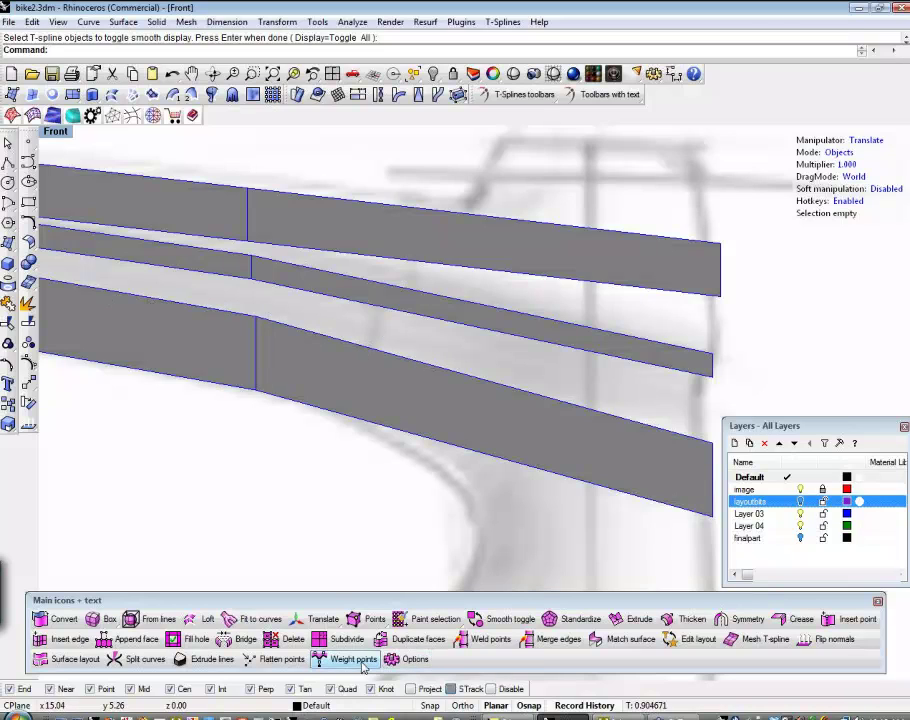
# Step: Toggle the three strips to smooth display for comparison and return them to box display
pyautogui.click(498, 624)
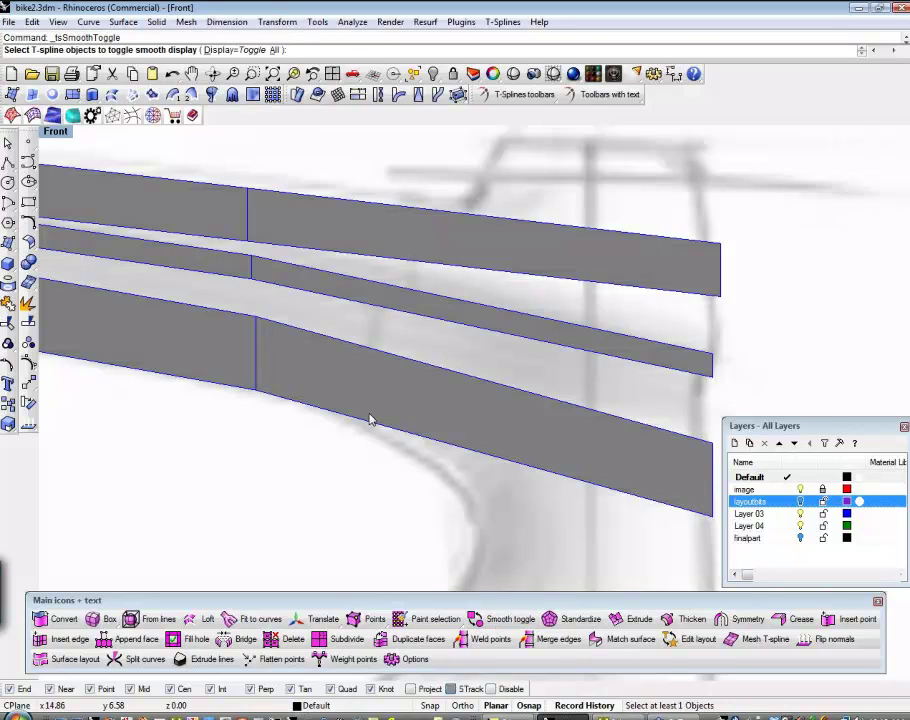
pyautogui.moveTo(461, 187); pyautogui.dragTo(451, 218)
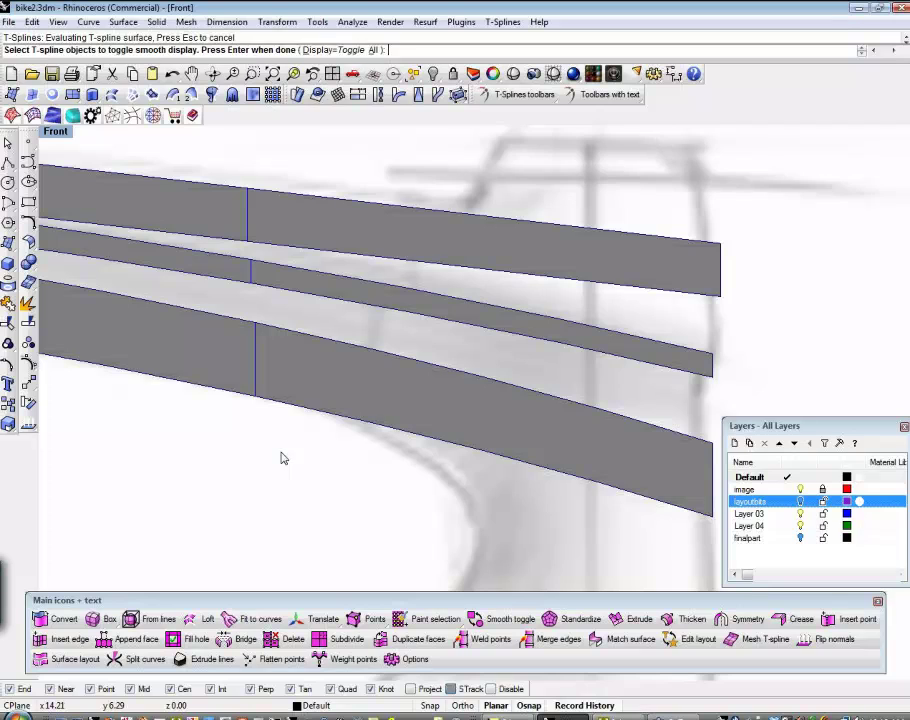
pyautogui.press('Return')
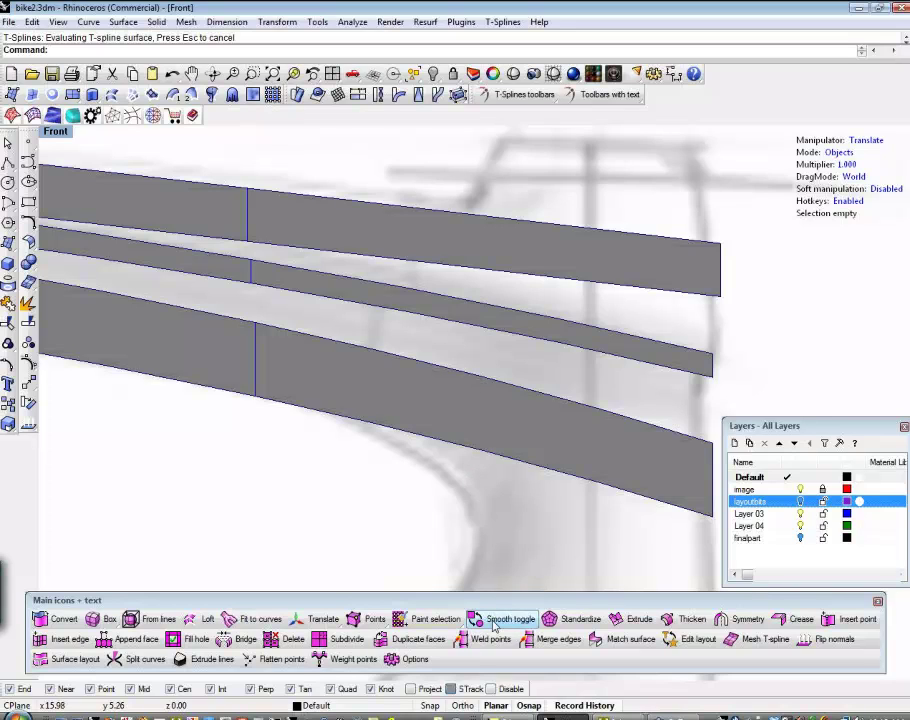
pyautogui.click(496, 622)
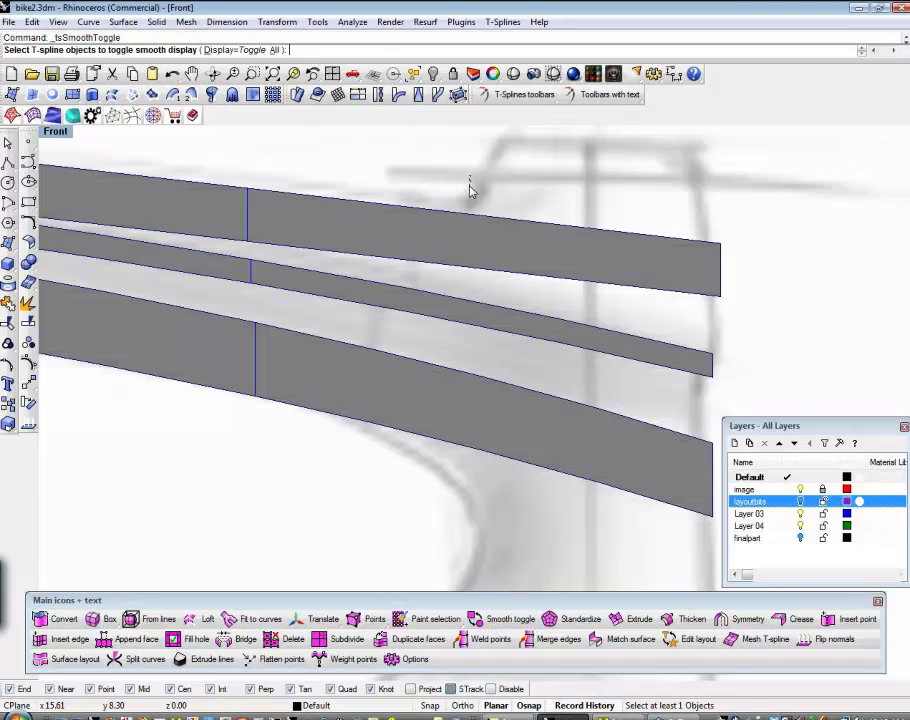
pyautogui.moveTo(470, 188); pyautogui.dragTo(351, 463)
pyautogui.press('Return')
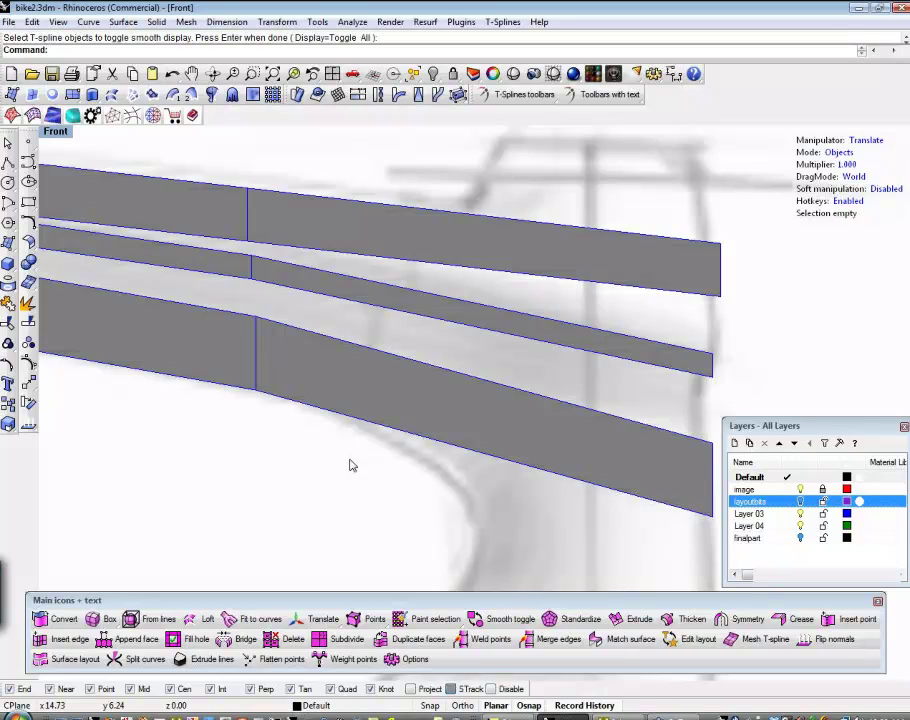
# Step: Display the Front viewport in wireframe and set the manipulator's selection mode to Verts
pyautogui.middleClick(350, 465)
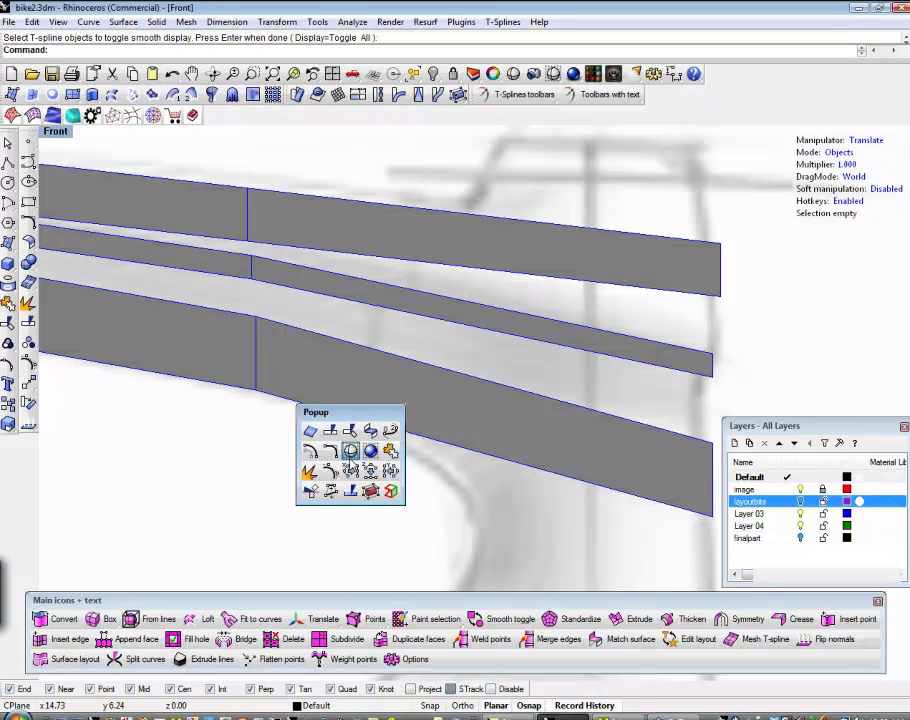
pyautogui.click(349, 452)
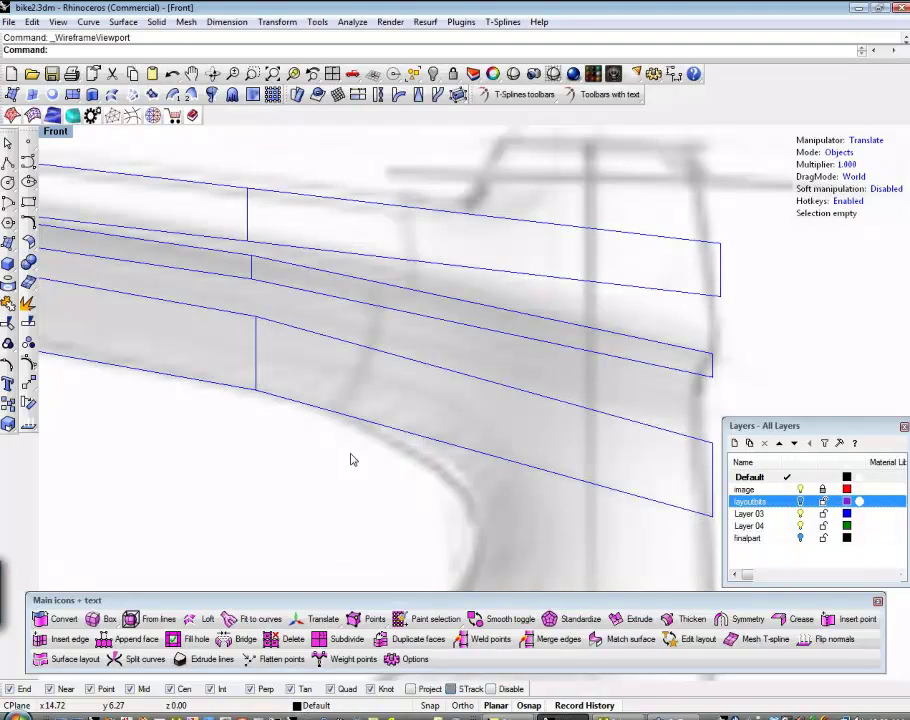
pyautogui.scroll(-1, 365, 455)
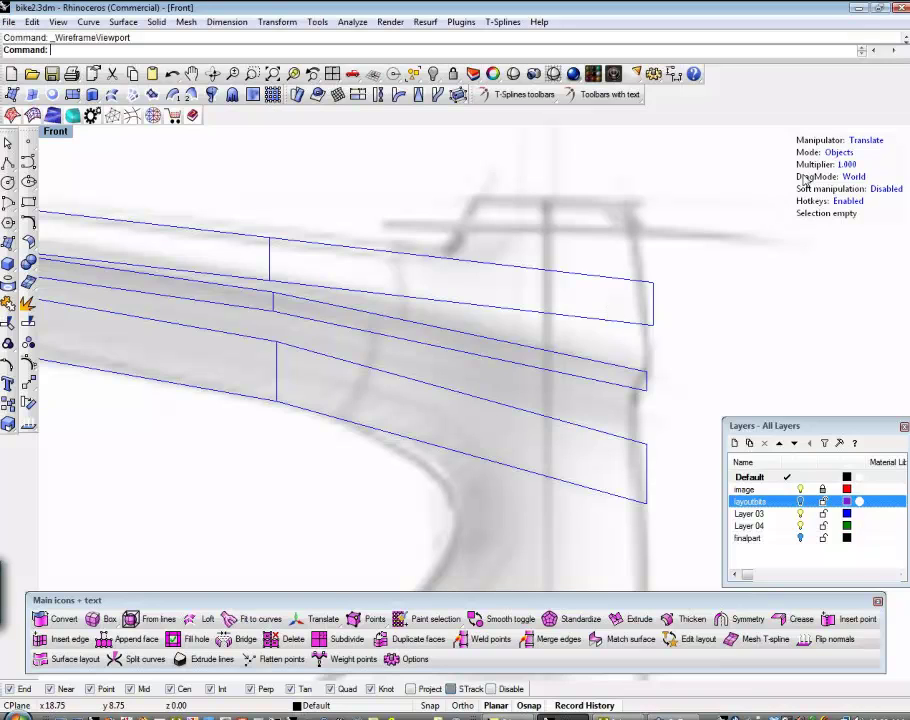
pyautogui.click(840, 153)
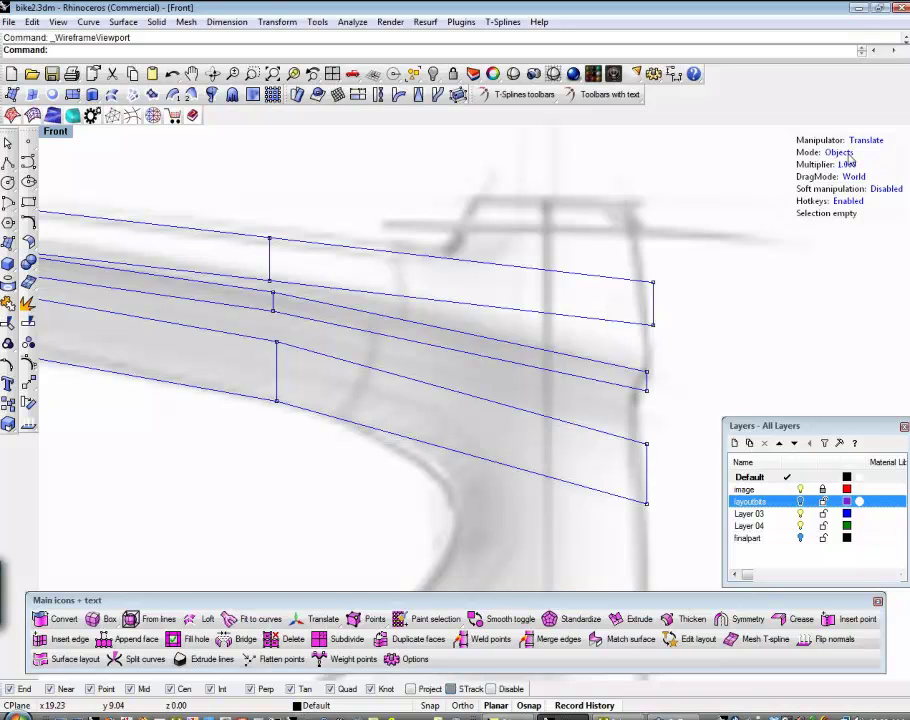
pyautogui.click(846, 154)
pyautogui.scroll(-2, 645, 372)
pyautogui.scroll(-1, 646, 383)
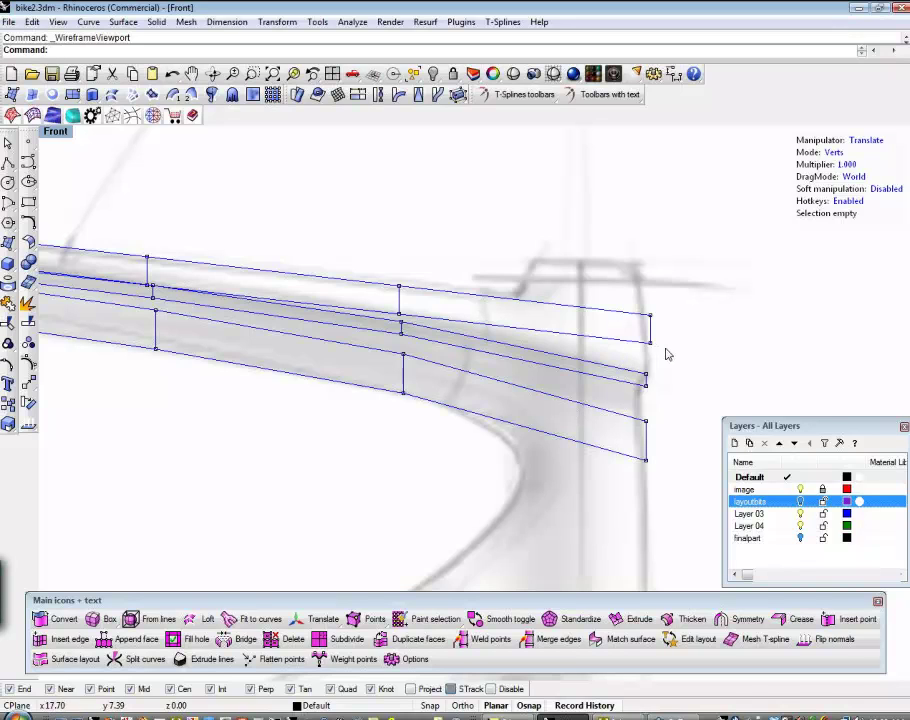
# Step: Try welding the upper strip's lower vertex at the head tube onto the middle strip's upper end vertex, and undo the weld
pyautogui.scroll(1, 668, 354)
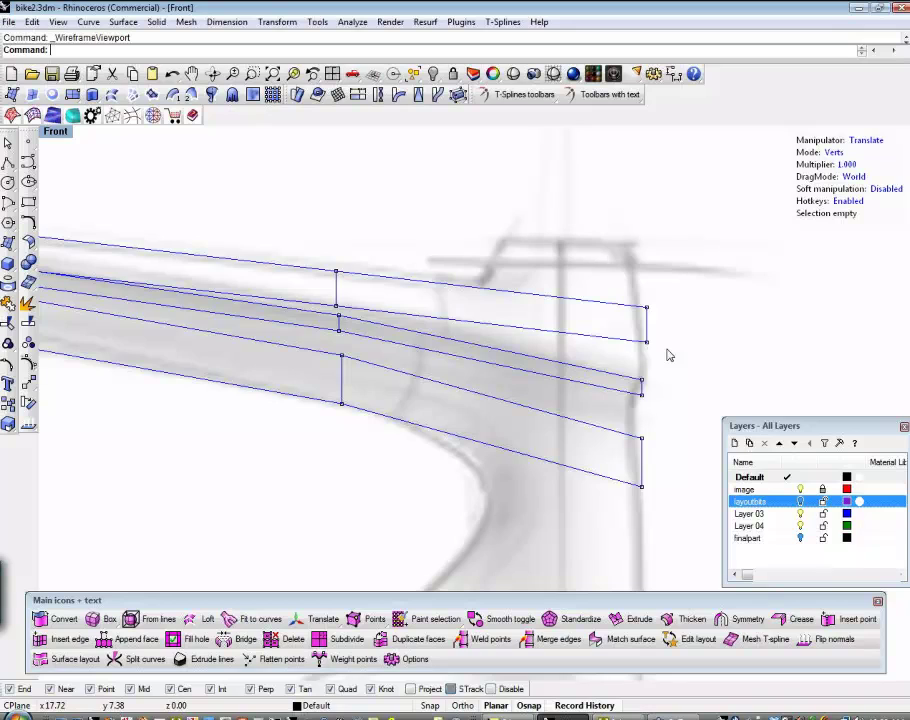
pyautogui.scroll(1, 668, 354)
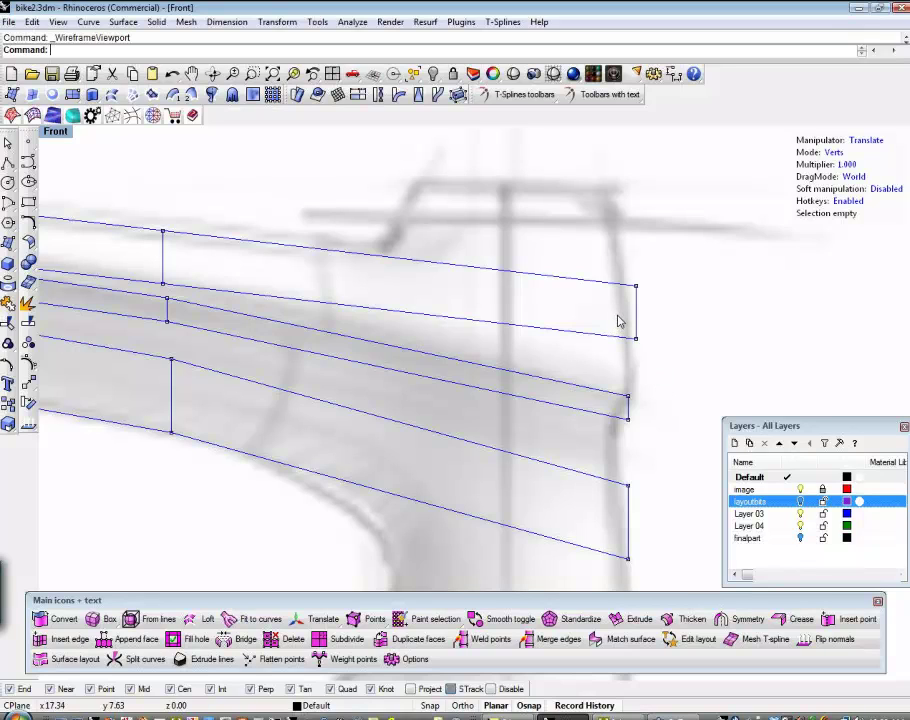
pyautogui.moveTo(620, 322); pyautogui.dragTo(646, 361)
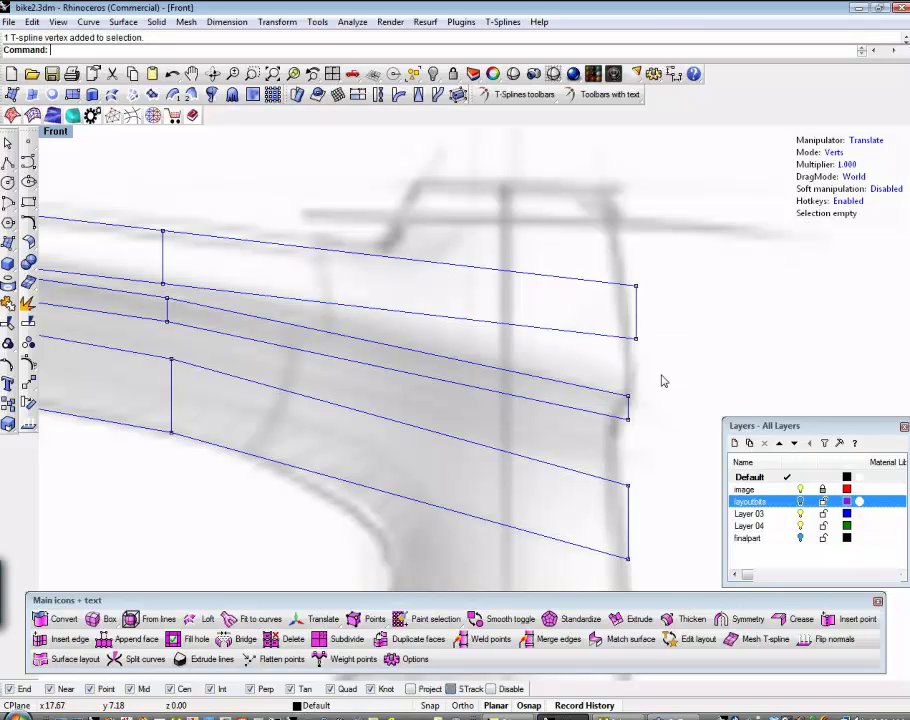
pyautogui.moveTo(622, 321); pyautogui.dragTo(673, 376)
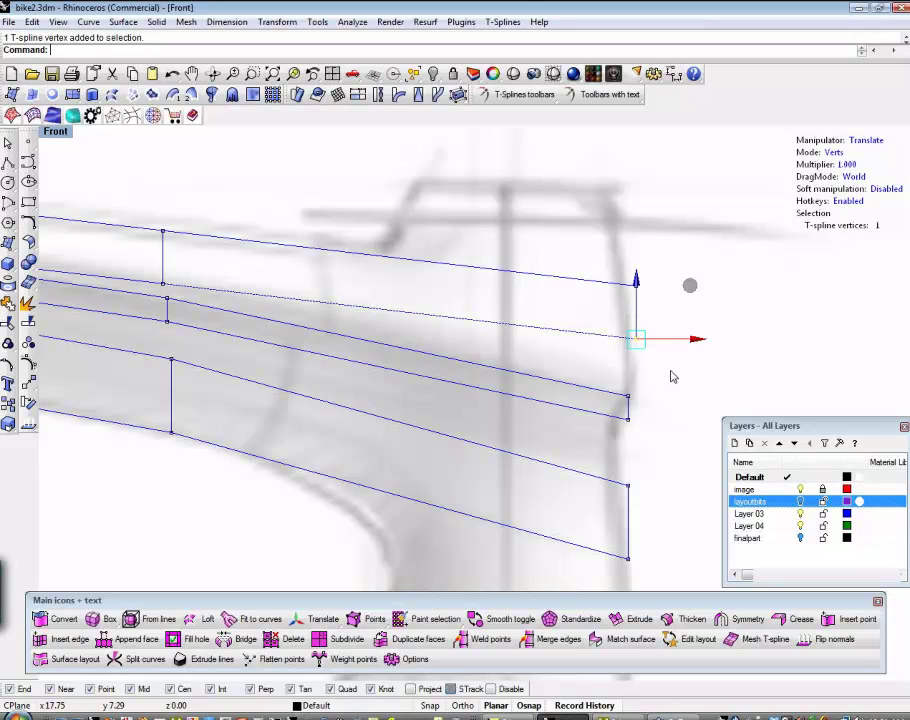
pyautogui.click(485, 638)
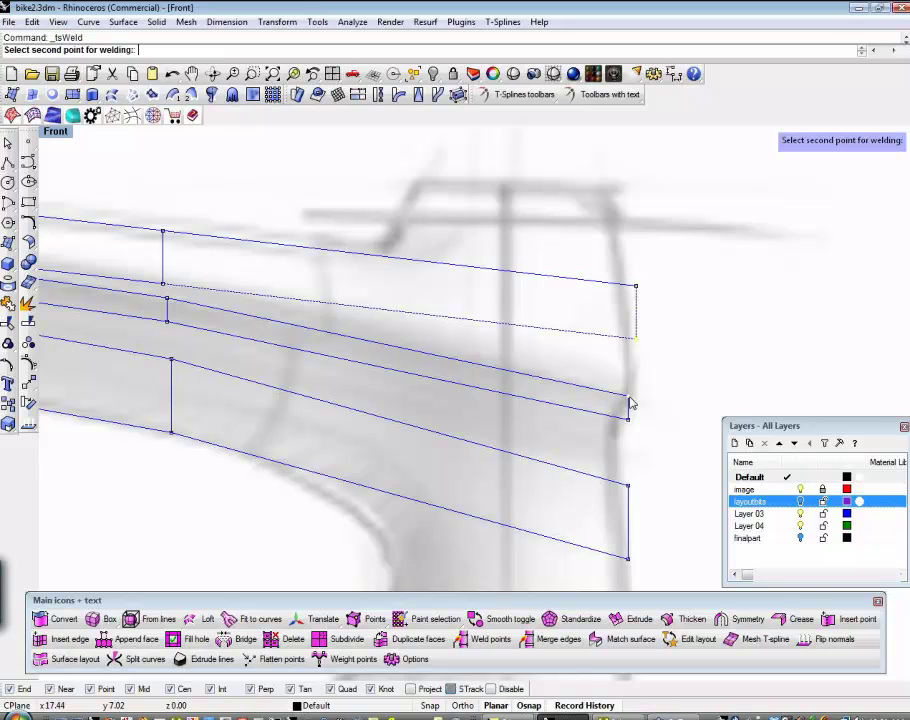
pyautogui.click(631, 403)
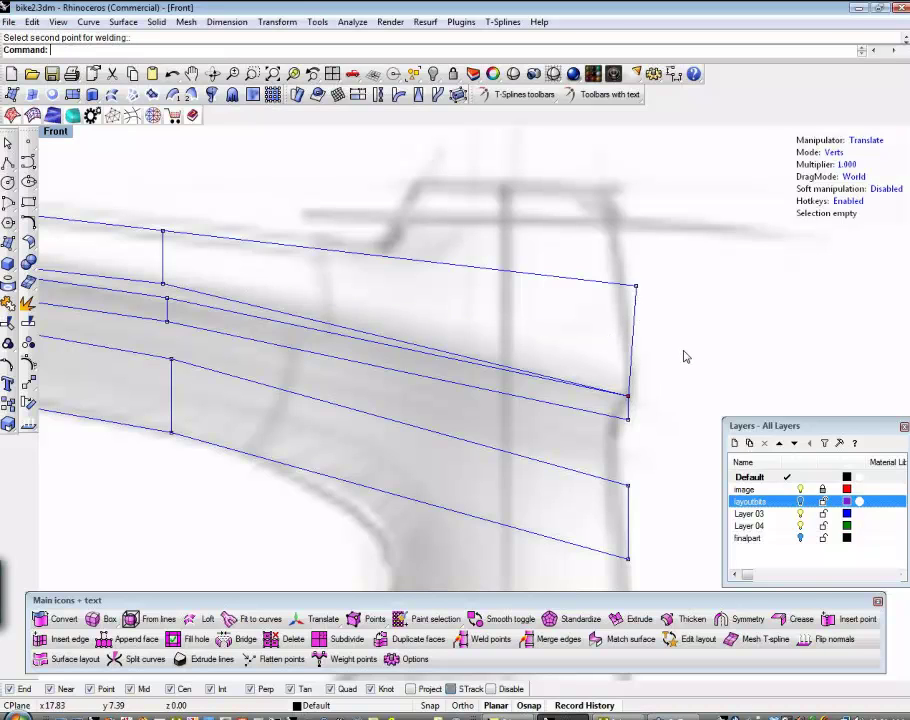
pyautogui.hotkey('ctrl', 'z')
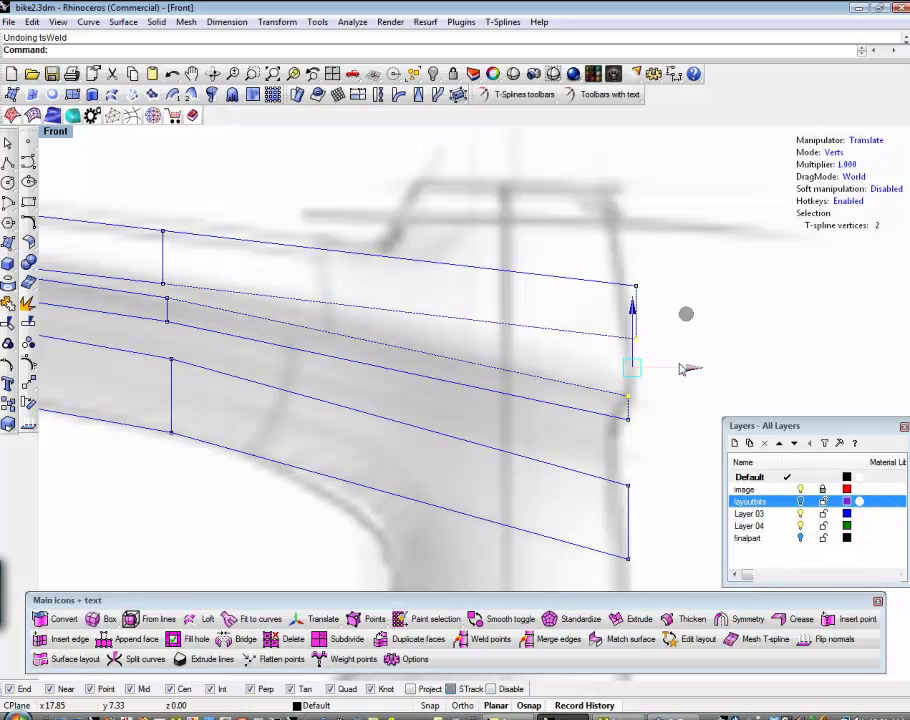
# Step: Try welding the facing end vertices of the upper and middle strips with both preselected, and undo the weld
pyautogui.moveTo(612, 316); pyautogui.dragTo(656, 409)
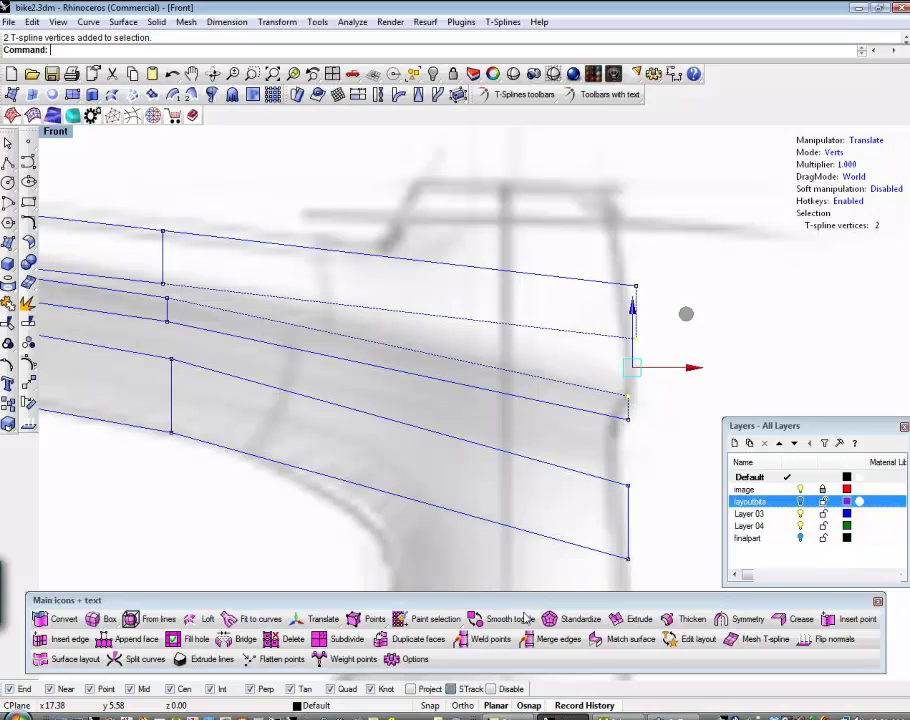
pyautogui.click(480, 638)
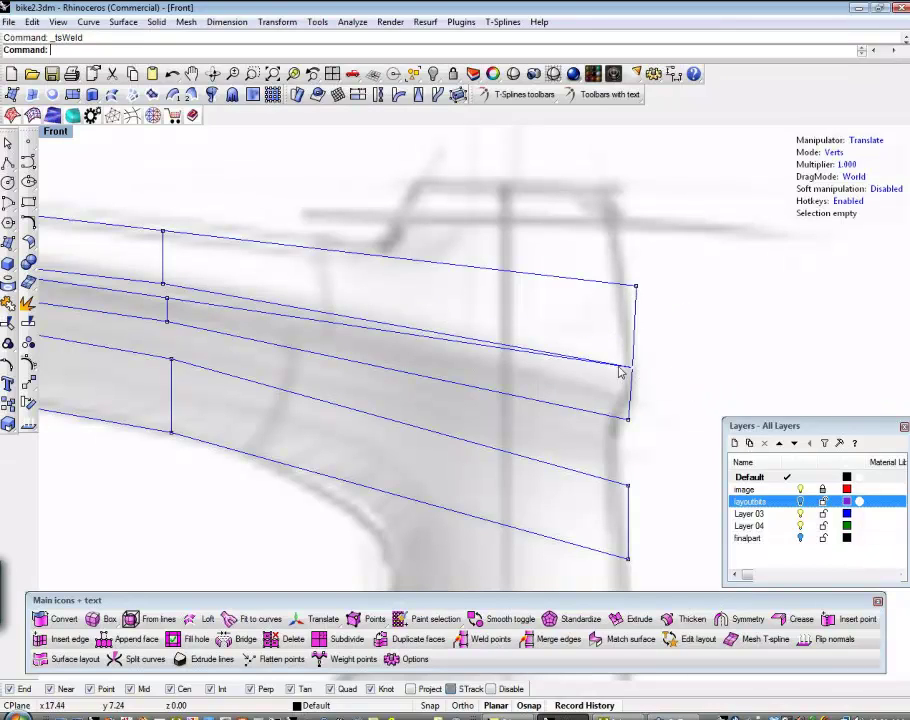
pyautogui.hotkey('ctrl', 'z')
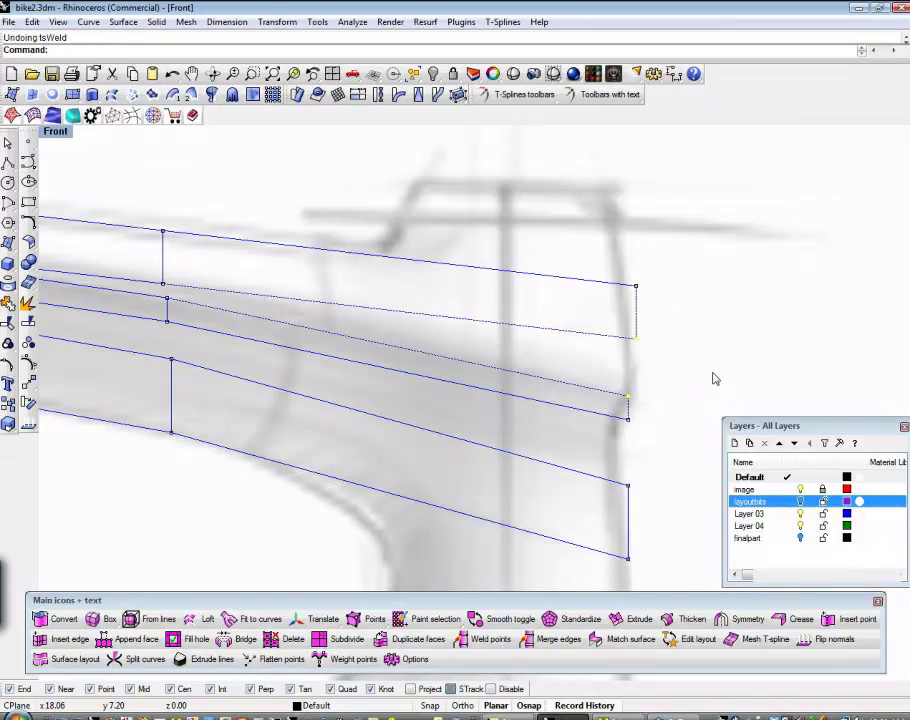
# Step: Try welding the middle strip's upper end vertex onto the upper strip's lower end vertex, undo the weld and clear the selection
pyautogui.moveTo(623, 382); pyautogui.dragTo(641, 415)
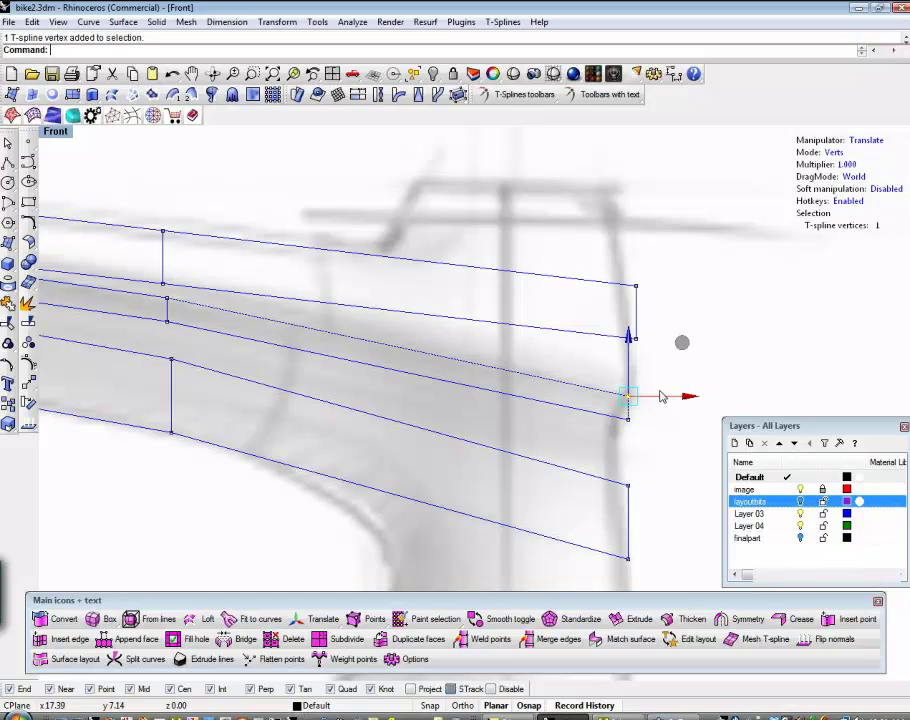
pyautogui.click(490, 638)
pyautogui.click(641, 354)
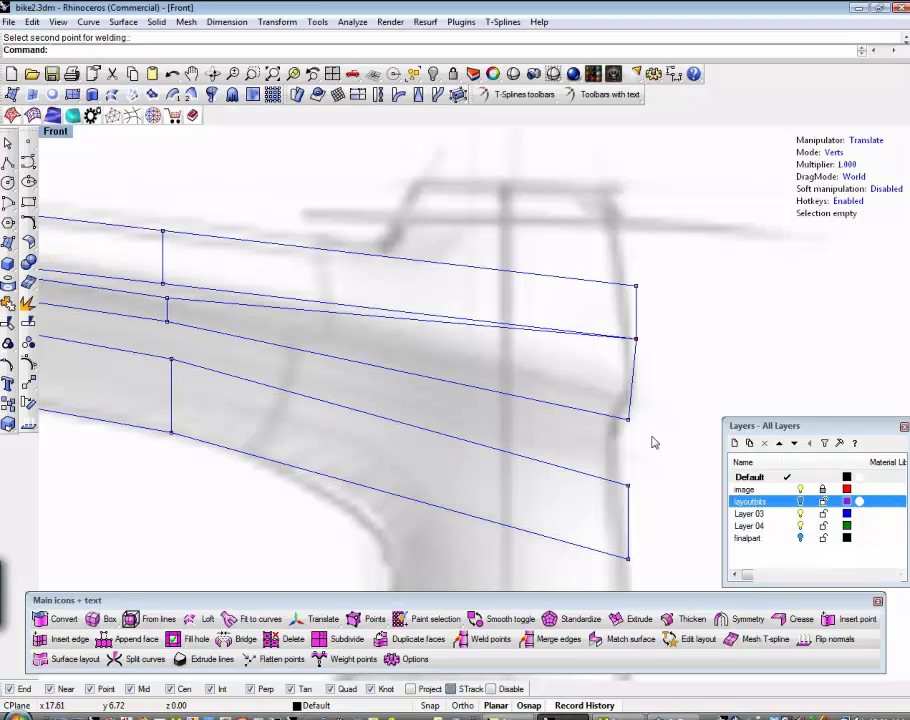
pyautogui.hotkey('ctrl', 'z')
pyautogui.press('Escape')
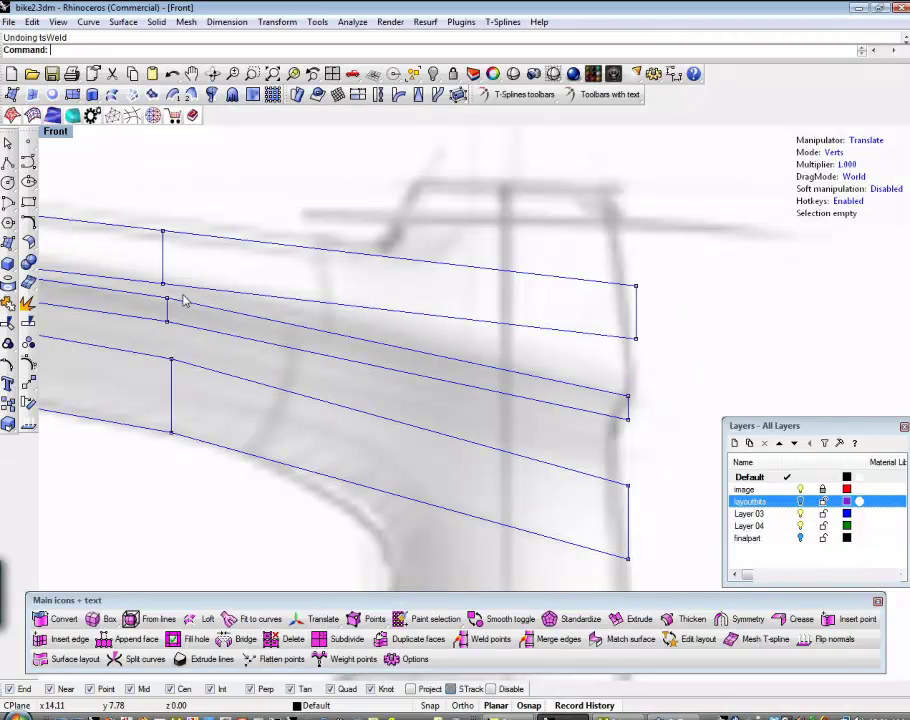
# Step: Weld the upper strip's lower end vertex at the head tube onto the middle strip's upper end vertex
pyautogui.moveTo(611, 323); pyautogui.dragTo(646, 350)
pyautogui.moveTo(649, 399); pyautogui.dragTo(650, 396)
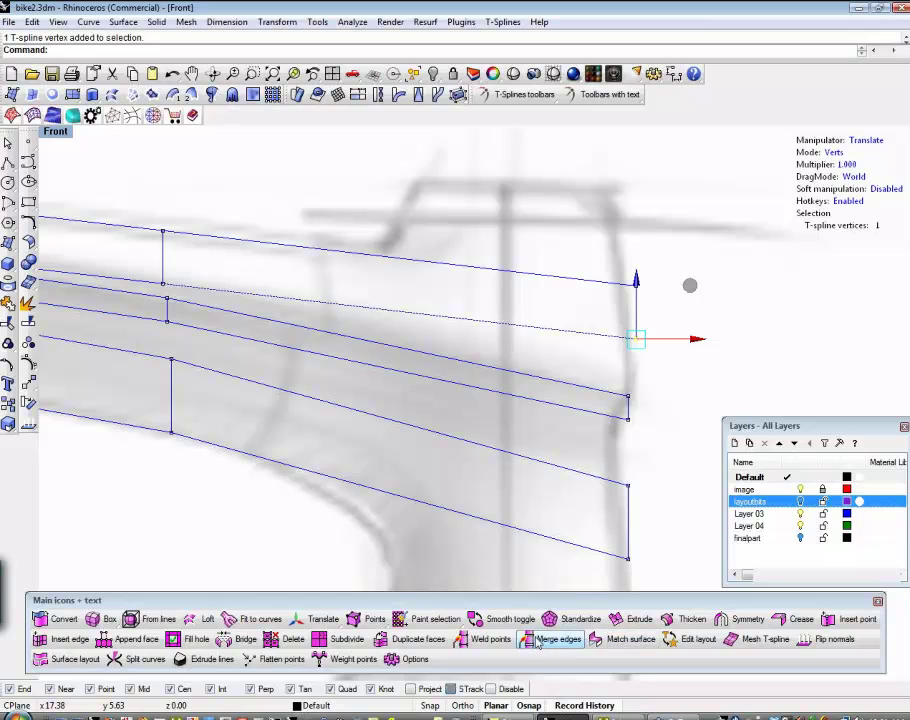
pyautogui.click(495, 641)
pyautogui.click(628, 397)
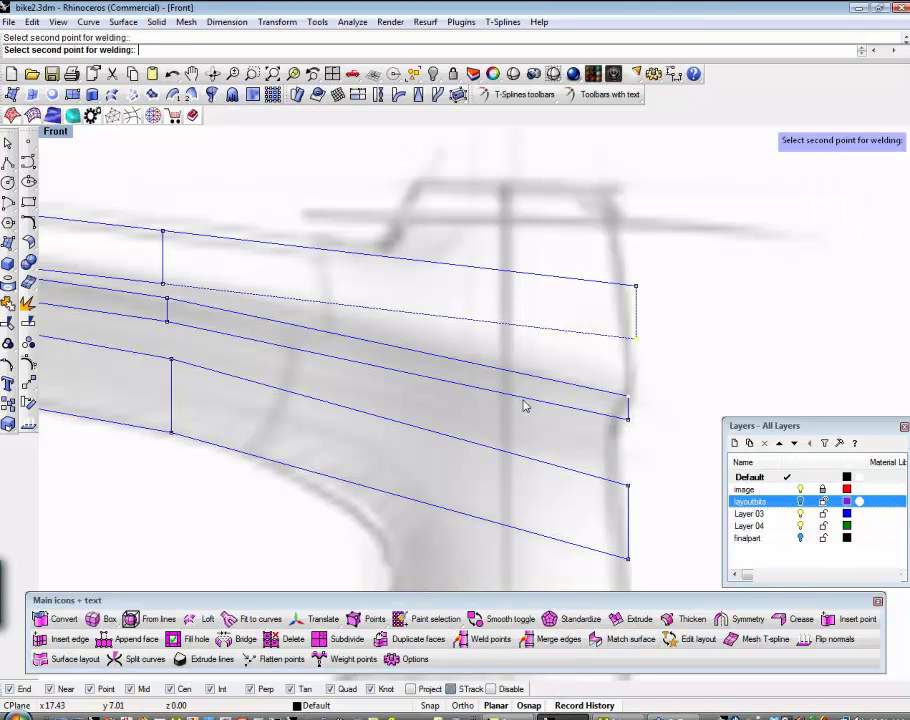
# Step: Weld the upper strip's lower vertex nearest the head tube end onto the adjacent upper vertex of the middle strip
pyautogui.moveTo(474, 420); pyautogui.dragTo(492, 422, button='right')
pyautogui.click(370, 323)
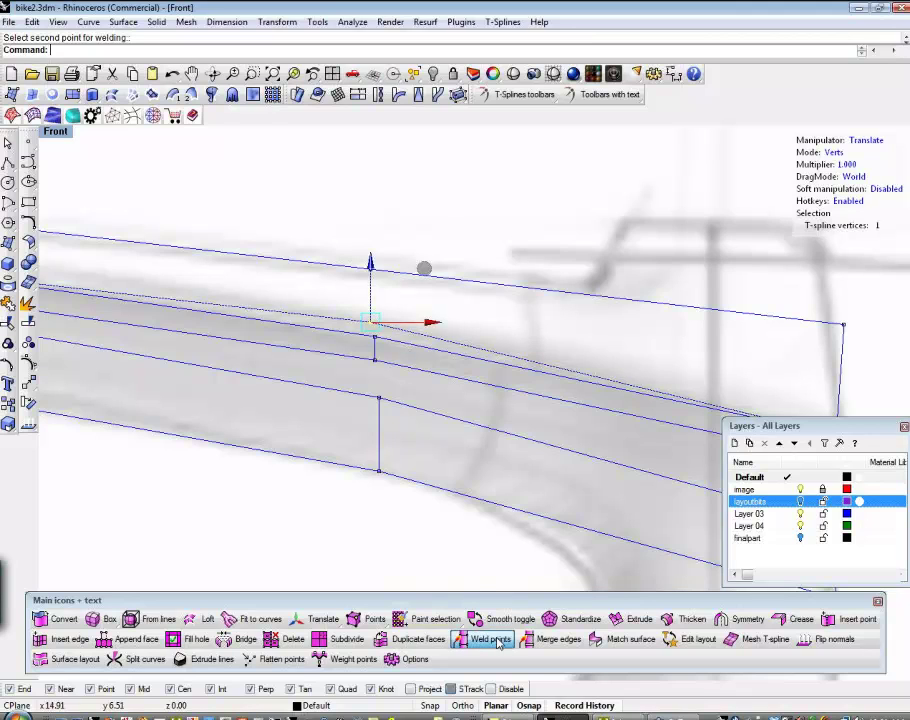
pyautogui.click(497, 641)
pyautogui.click(373, 334)
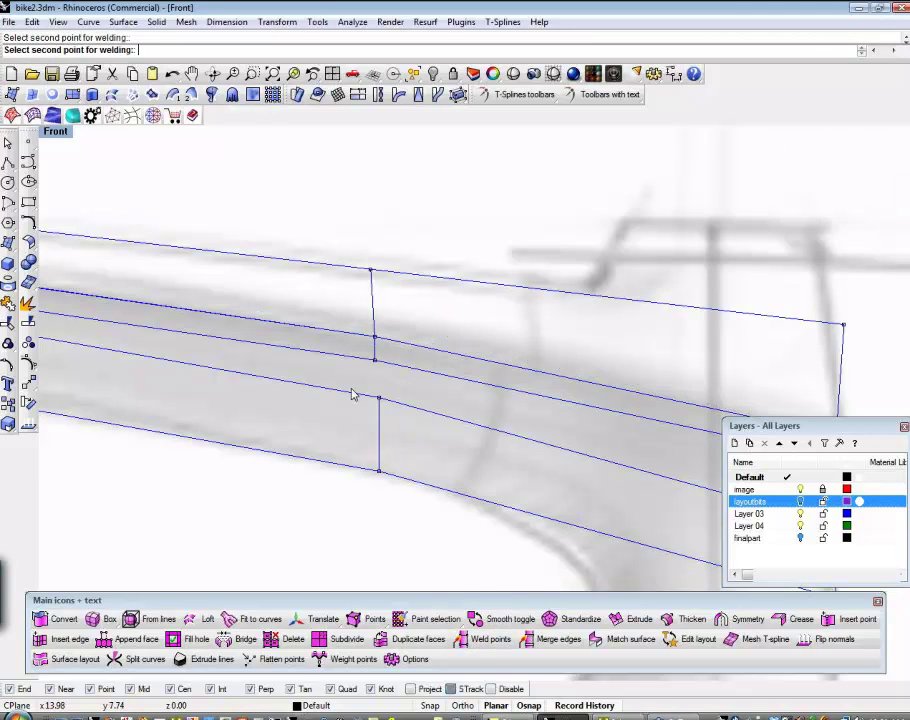
pyautogui.press('Escape')
pyautogui.scroll(-4, 274, 400)
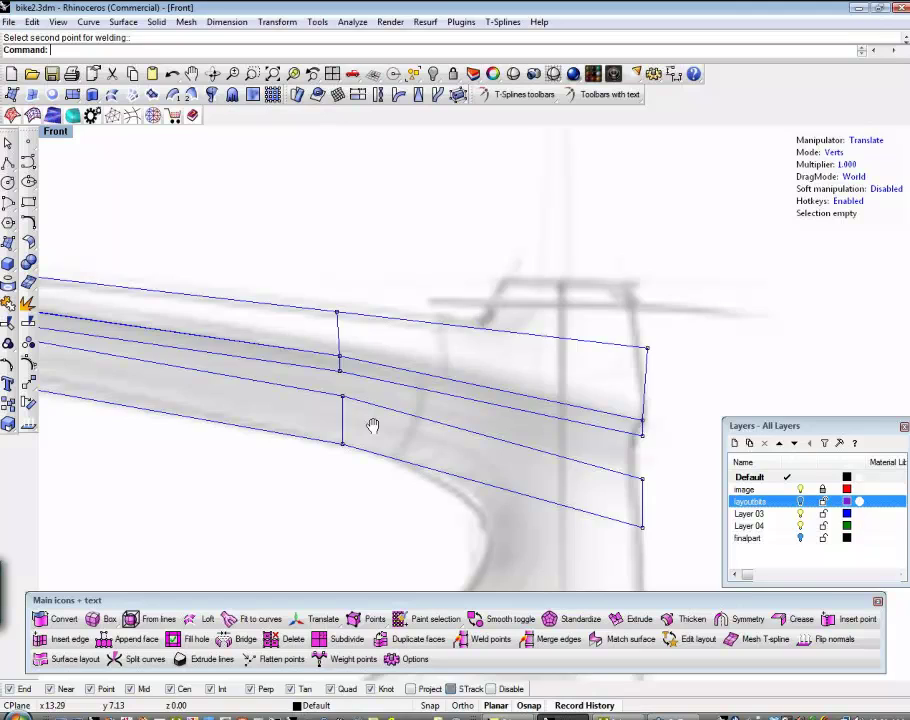
# Step: Weld the next two lower vertices of the upper strip, moving toward the seat tube, onto the middle strip's matching upper vertices
pyautogui.moveTo(373, 426); pyautogui.dragTo(578, 420, button='right')
pyautogui.click(314, 330)
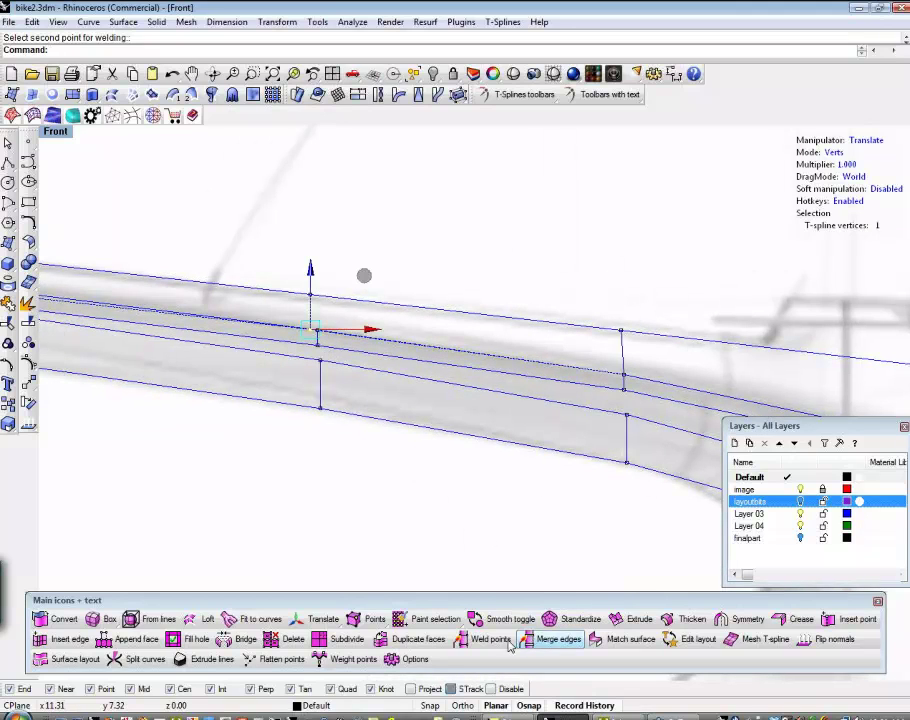
pyautogui.click(494, 638)
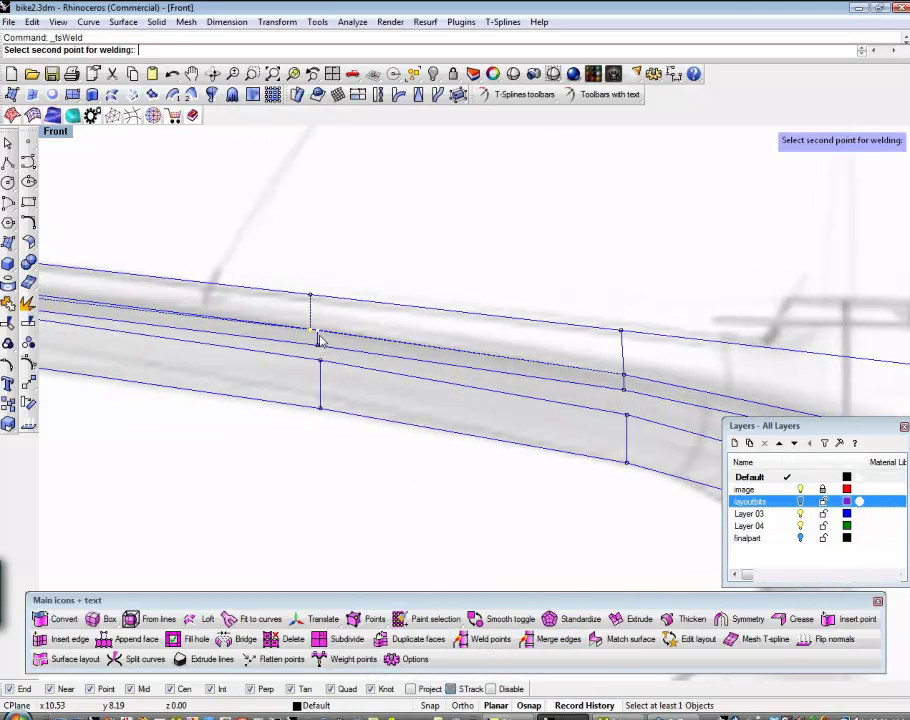
pyautogui.click(316, 332)
pyautogui.moveTo(470, 492); pyautogui.dragTo(788, 579, button='right')
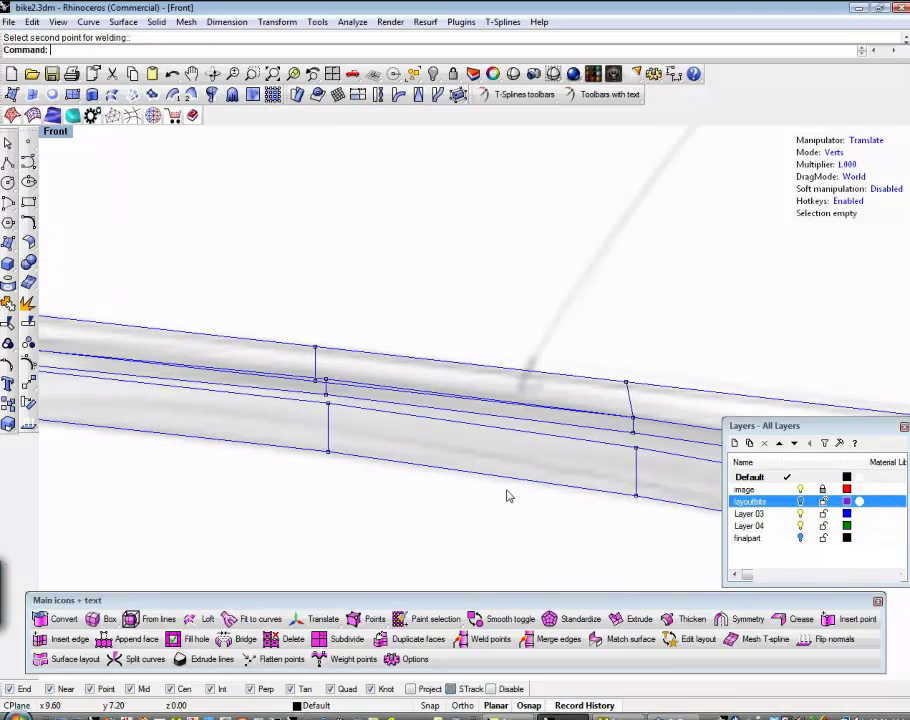
pyautogui.click(316, 383)
pyautogui.click(504, 638)
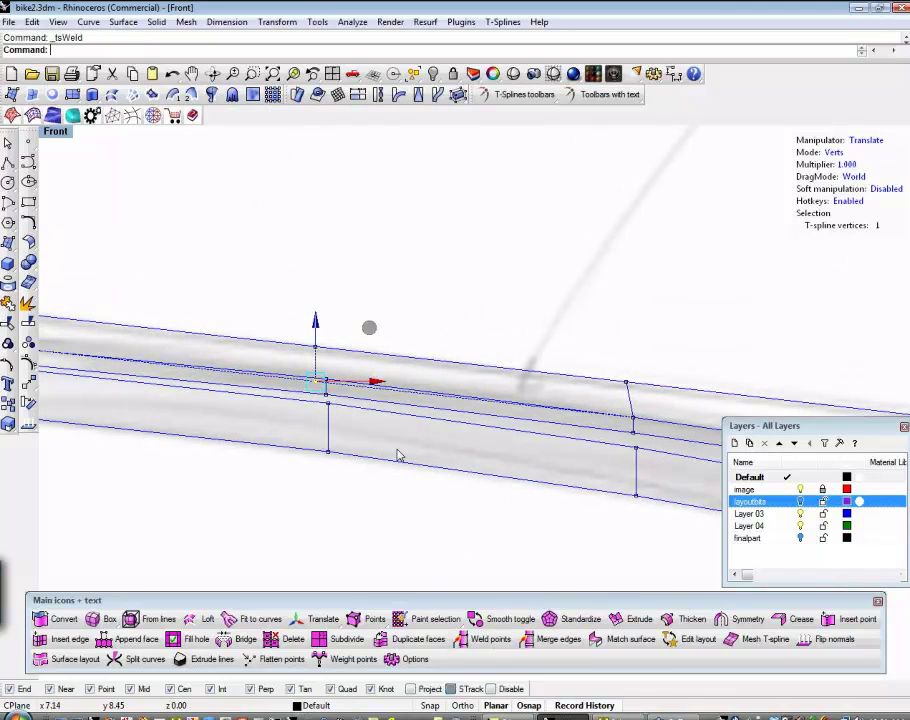
pyautogui.click(327, 381)
# Step: Weld the upper strip's last two lower vertices, including the seat tube end, onto the middle strip's matching upper vertices
pyautogui.moveTo(388, 455); pyautogui.dragTo(798, 499, button='right')
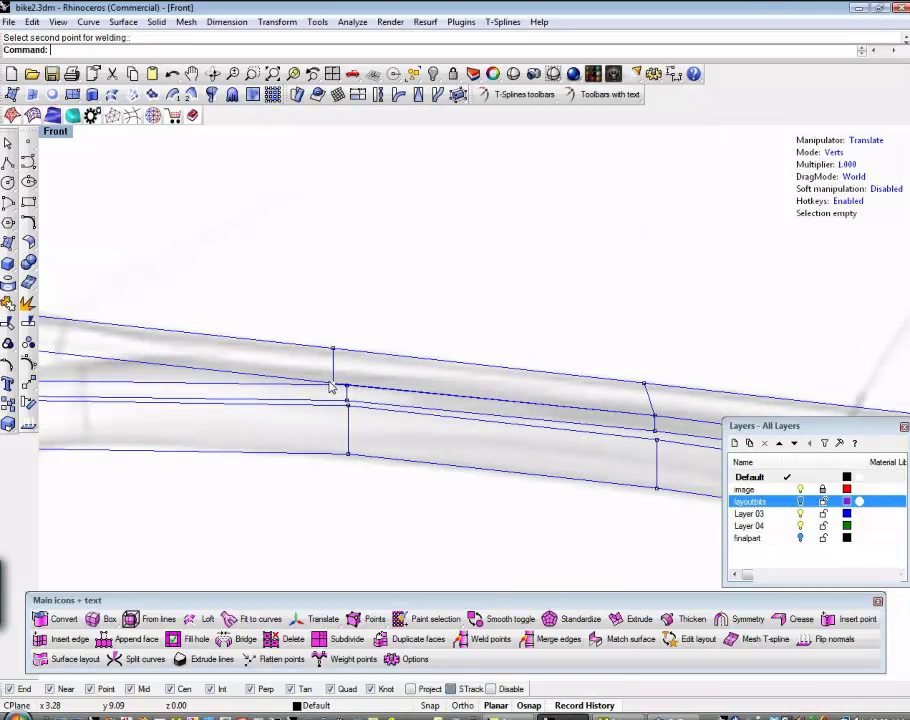
pyautogui.click(332, 383)
pyautogui.rightClick(361, 420)
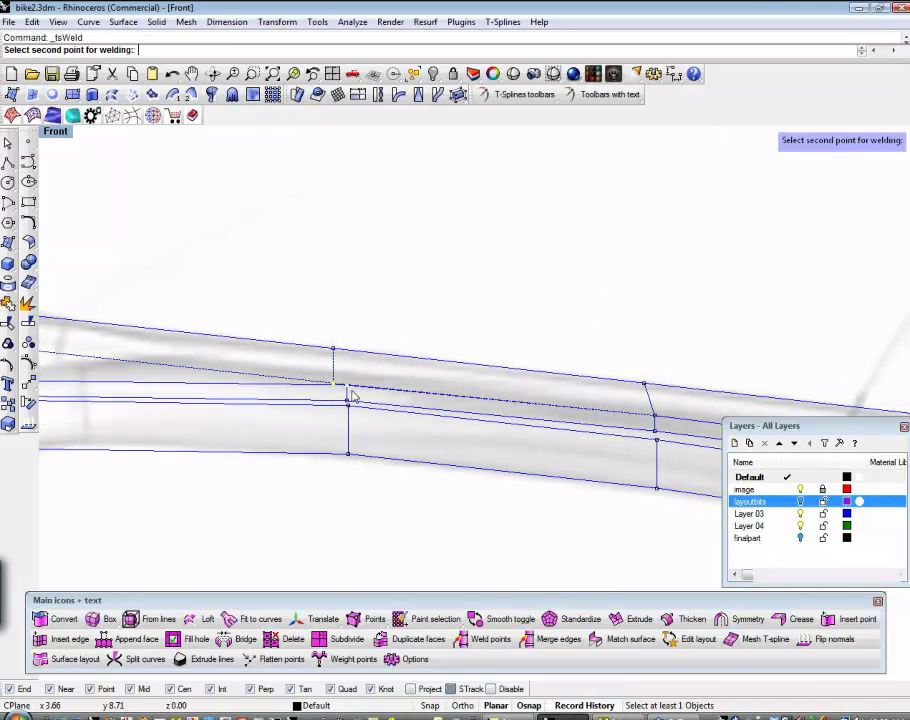
pyautogui.click(350, 399)
pyautogui.moveTo(396, 483); pyautogui.dragTo(528, 493, button='right')
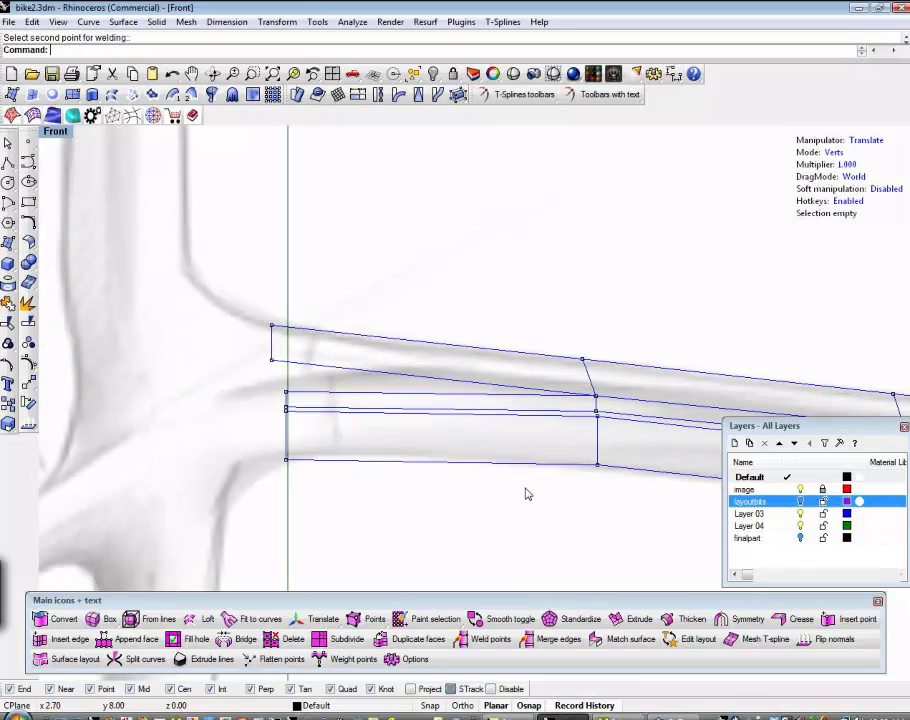
pyautogui.click(271, 360)
pyautogui.rightClick(298, 400)
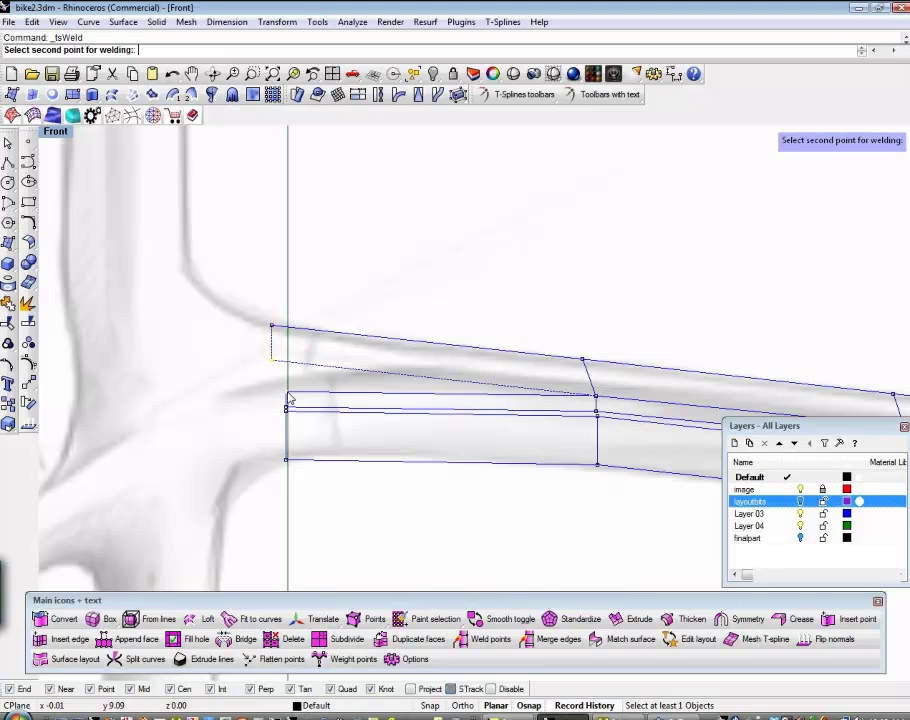
pyautogui.click(287, 393)
# Step: Weld the lower strip's upper end vertex at the seat tube onto the middle strip's lower end vertex
pyautogui.moveTo(380, 505); pyautogui.dragTo(180, 408, button='right')
pyautogui.scroll(-2, 308, 463)
pyautogui.scroll(-2, 330, 464)
pyautogui.moveTo(292, 426); pyautogui.dragTo(286, 423, button='right')
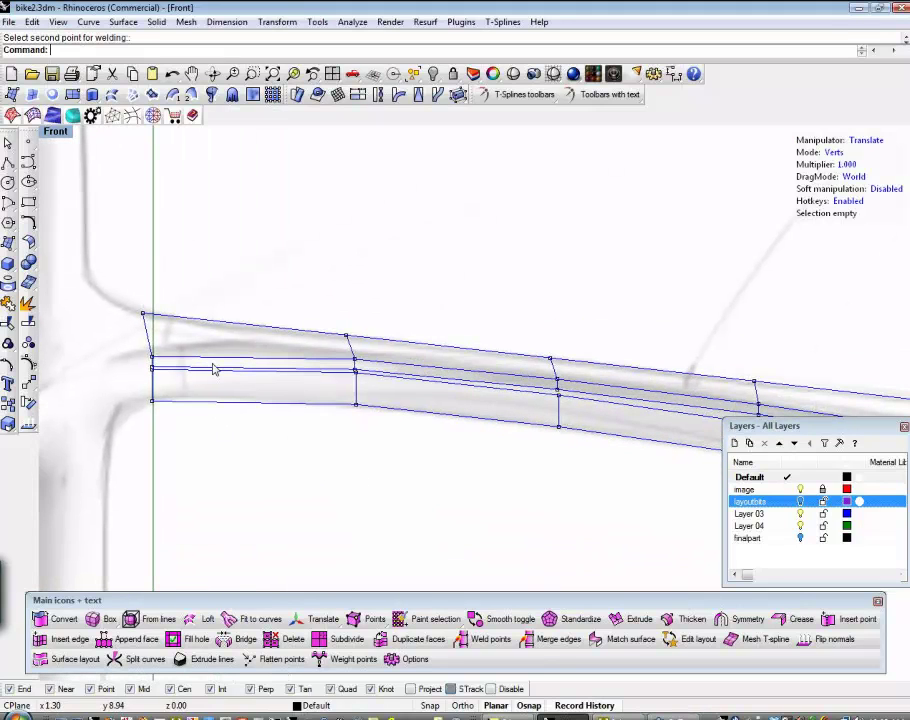
pyautogui.scroll(5, 157, 377)
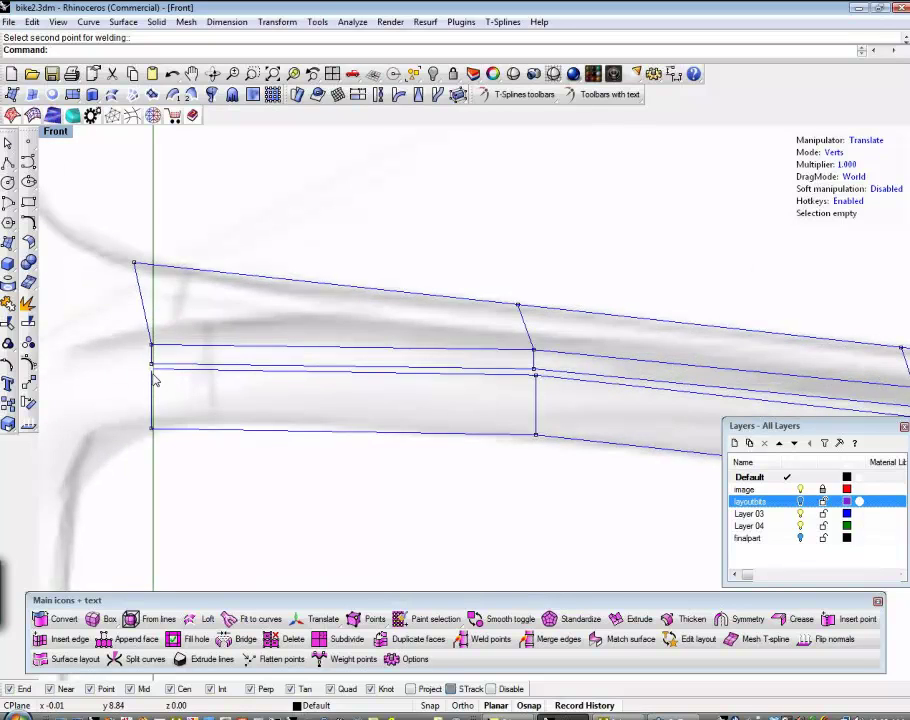
pyautogui.moveTo(138, 375); pyautogui.dragTo(164, 368)
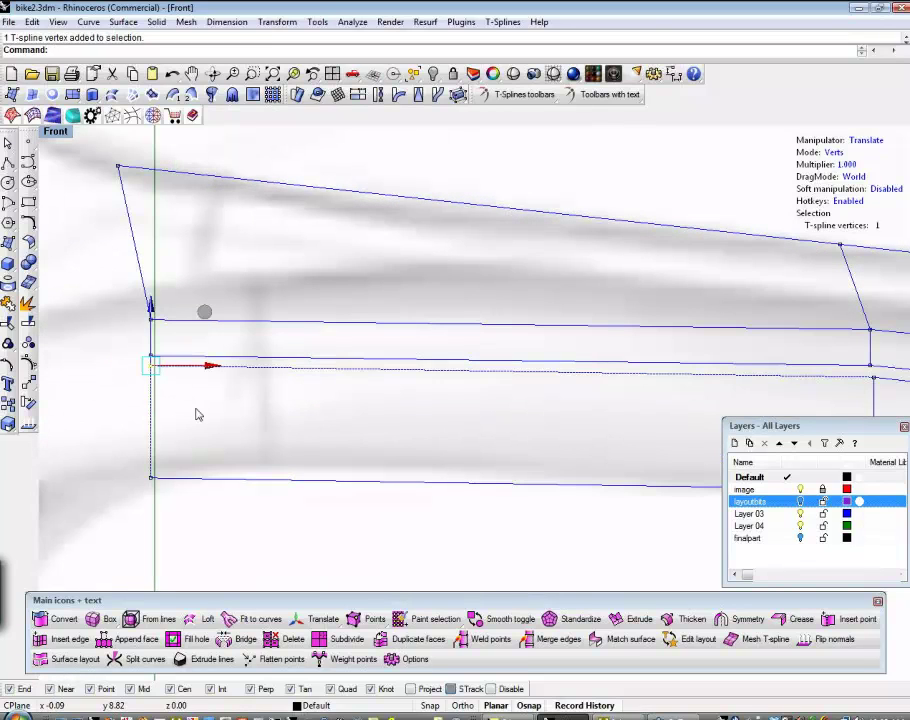
pyautogui.click(488, 638)
pyautogui.click(151, 355)
pyautogui.scroll(-2, 288, 425)
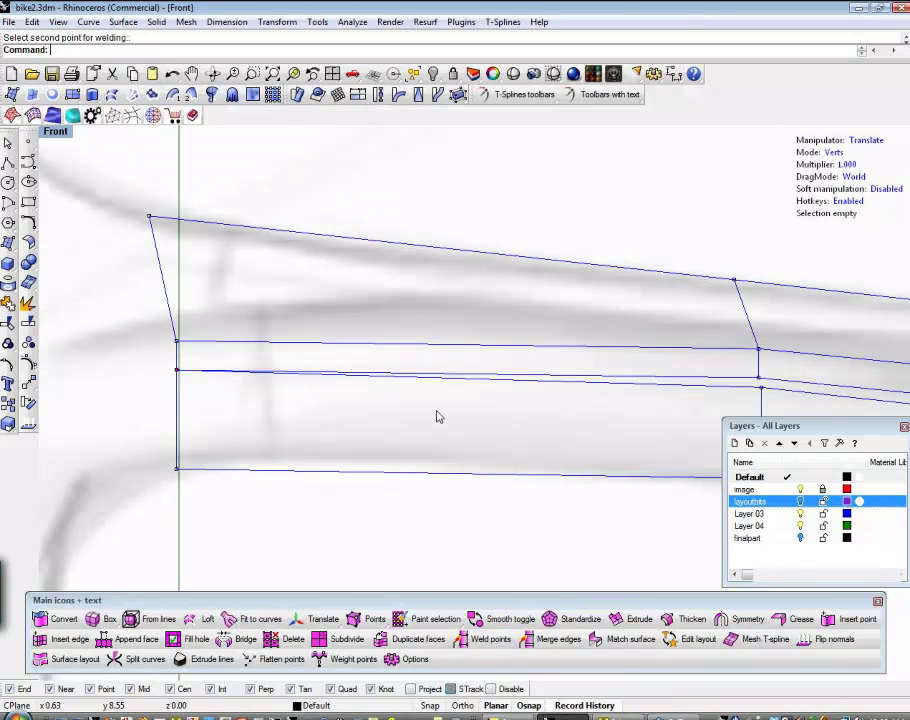
# Step: Weld the lower strip's next two upper vertices, moving toward the head tube, onto the middle strip's matching lower vertices
pyautogui.scroll(-2, 439, 416)
pyautogui.moveTo(439, 416); pyautogui.dragTo(241, 388, button='right')
pyautogui.scroll(2, 505, 387)
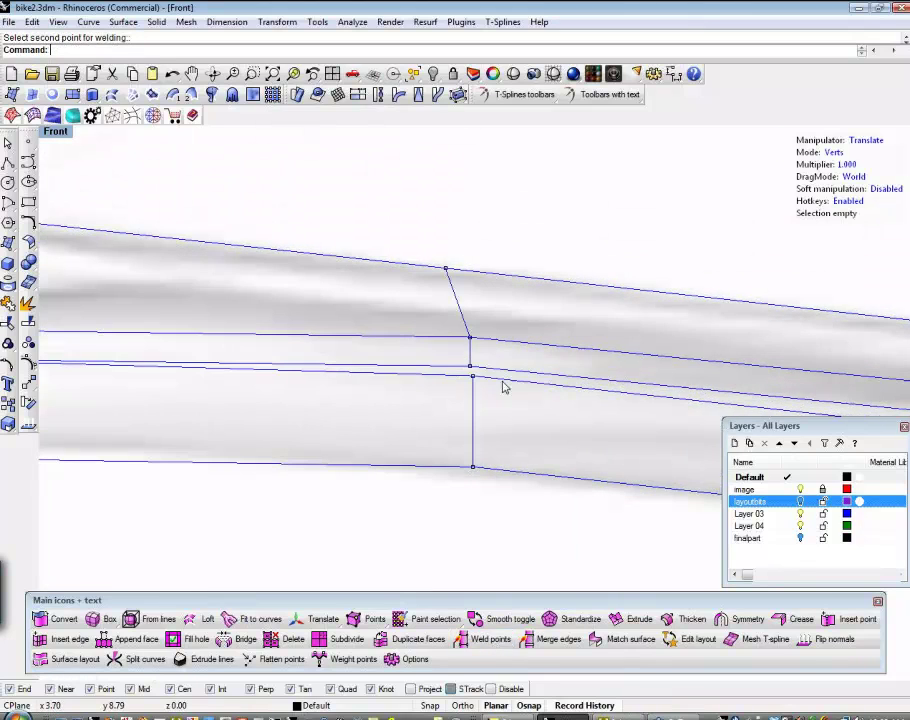
pyautogui.scroll(3, 504, 387)
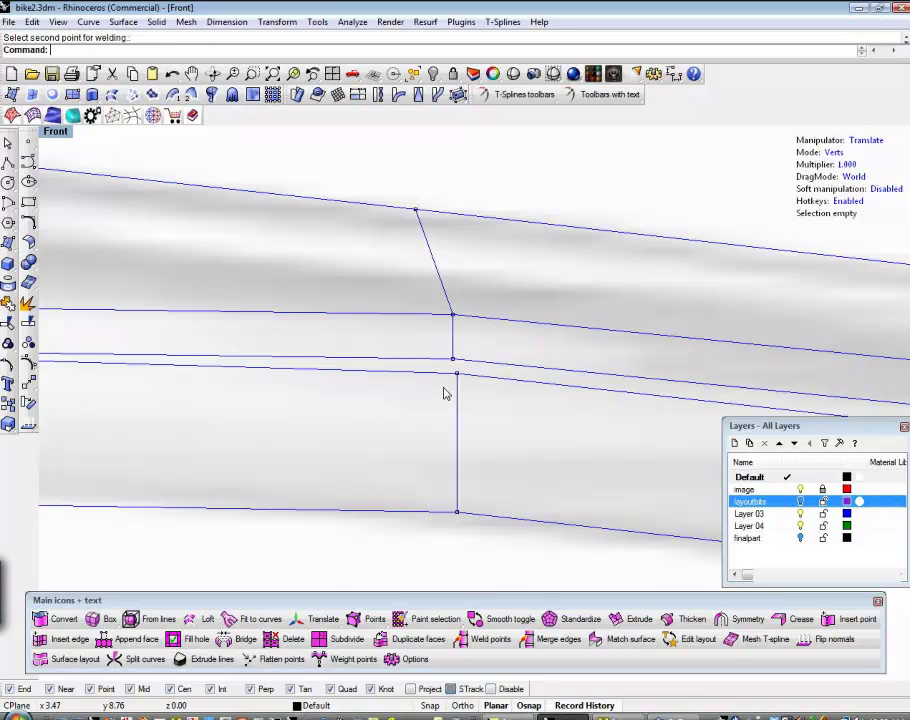
pyautogui.scroll(-1, 495, 408)
pyautogui.scroll(-1, 400, 416)
pyautogui.moveTo(400, 416); pyautogui.dragTo(361, 396, button='right')
pyautogui.click(521, 402)
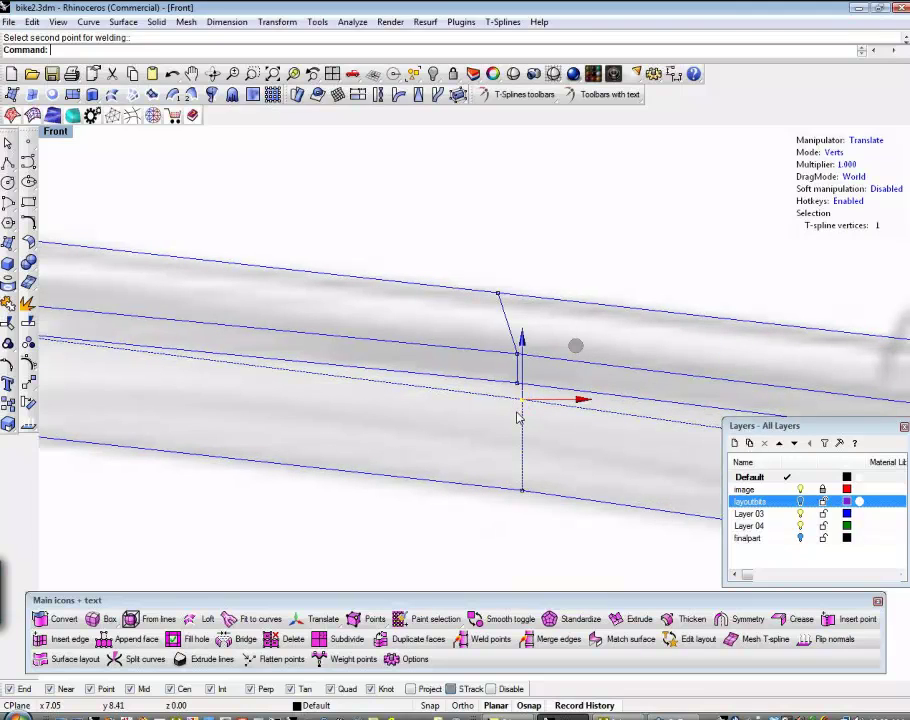
pyautogui.click(486, 638)
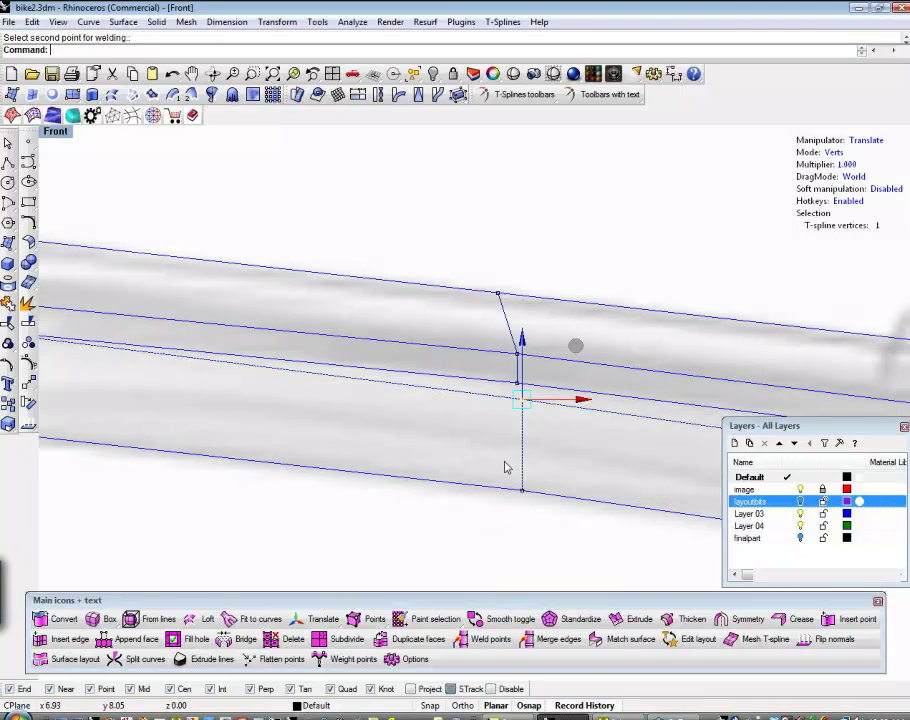
pyautogui.click(516, 383)
pyautogui.moveTo(372, 431); pyautogui.dragTo(143, 398, button='right')
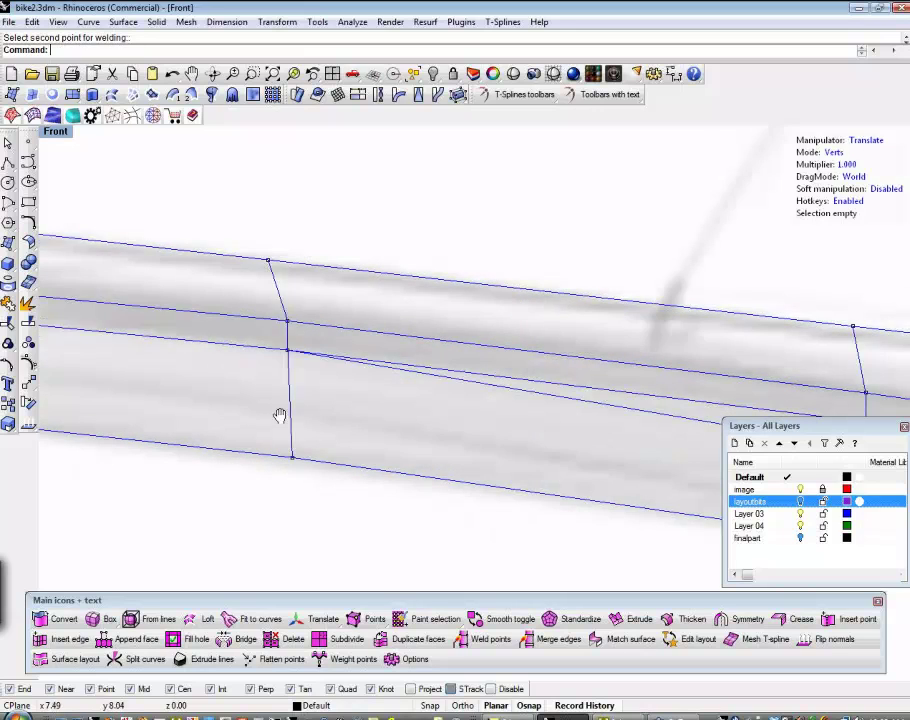
# Step: Weld the lower strip's third upper vertex from the head tube end onto the middle strip's matching lower vertex
pyautogui.moveTo(280, 414); pyautogui.dragTo(192, 400, button='right')
pyautogui.press('Right')
pyautogui.press('Right')
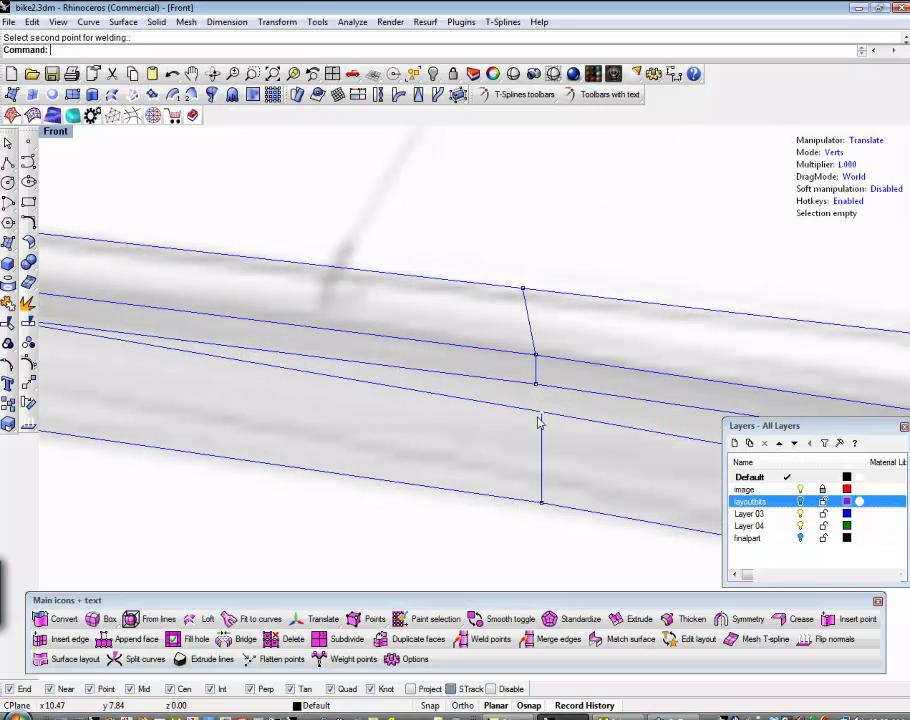
pyautogui.click(539, 414)
pyautogui.click(492, 640)
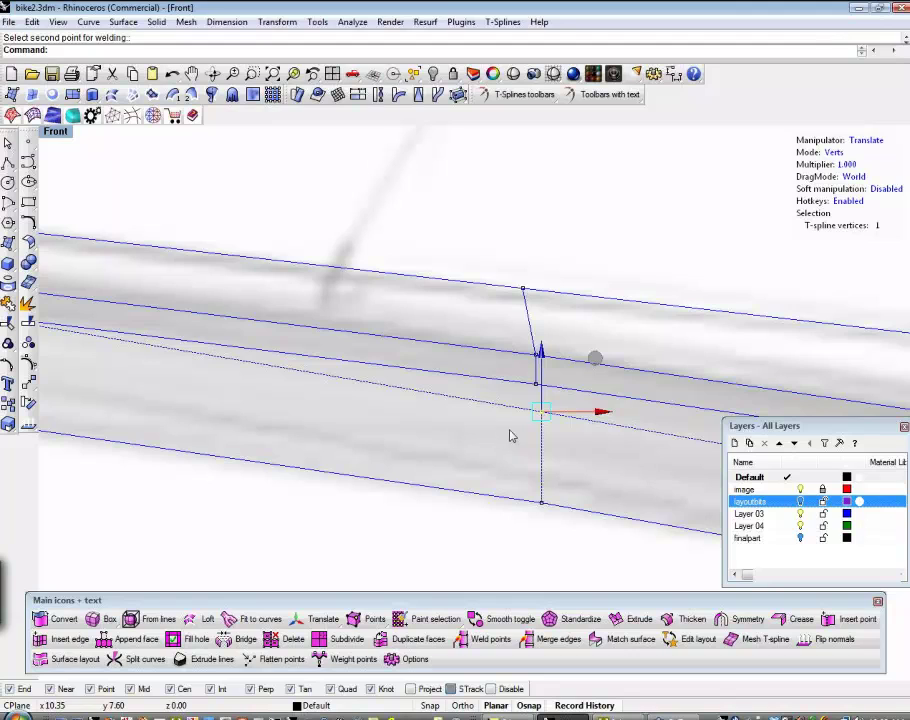
pyautogui.click(534, 387)
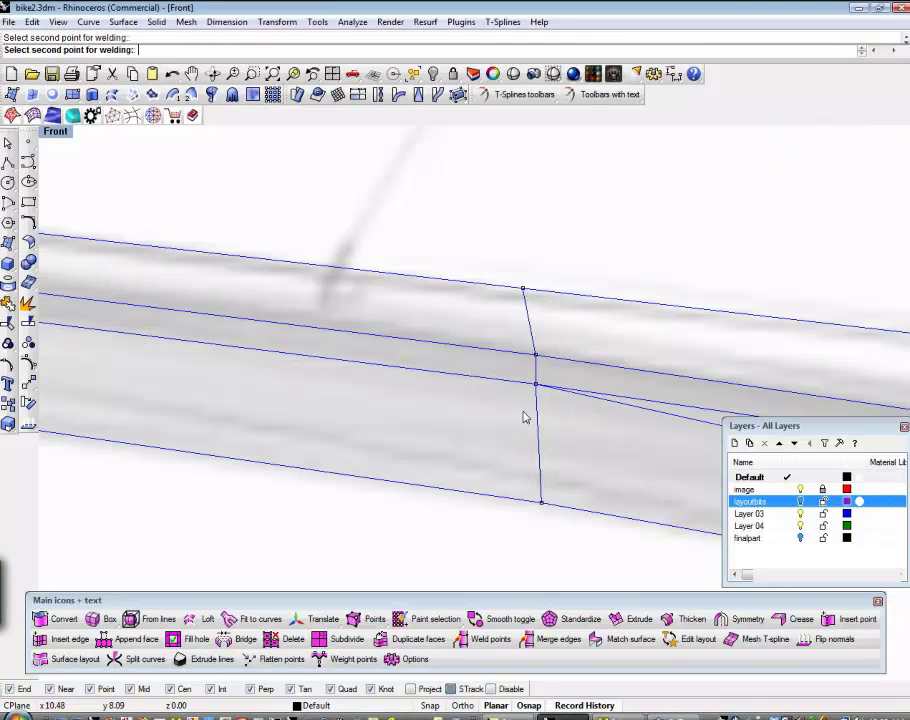
# Step: Weld the lower strip's second-to-last upper vertex before the head tube onto the middle strip's matching lower vertex
pyautogui.moveTo(227, 434); pyautogui.dragTo(232, 440, button='right')
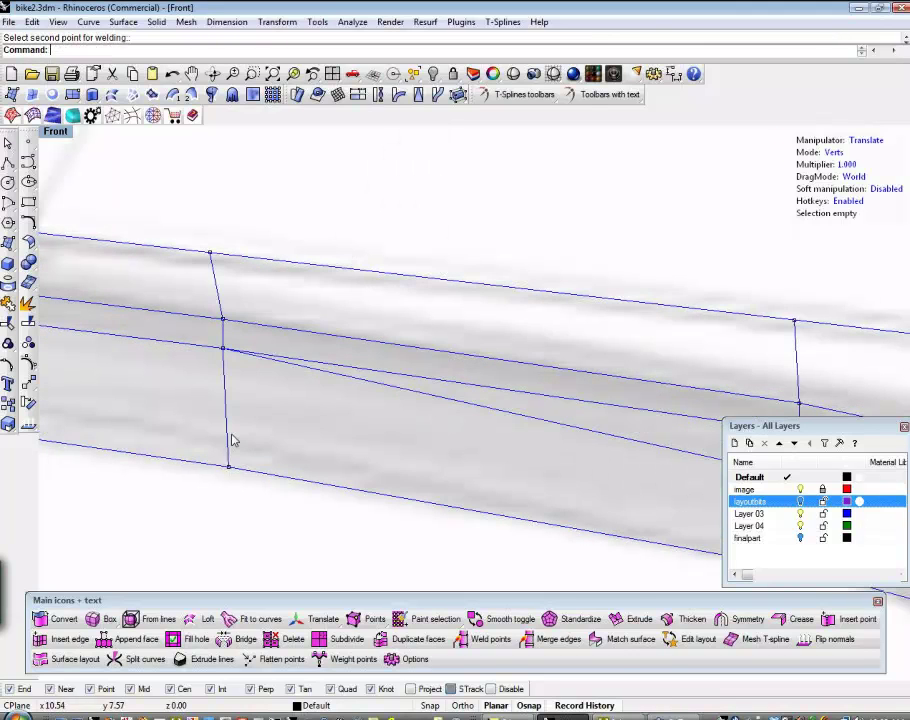
pyautogui.moveTo(585, 492); pyautogui.dragTo(264, 444, button='right')
pyautogui.click(482, 431)
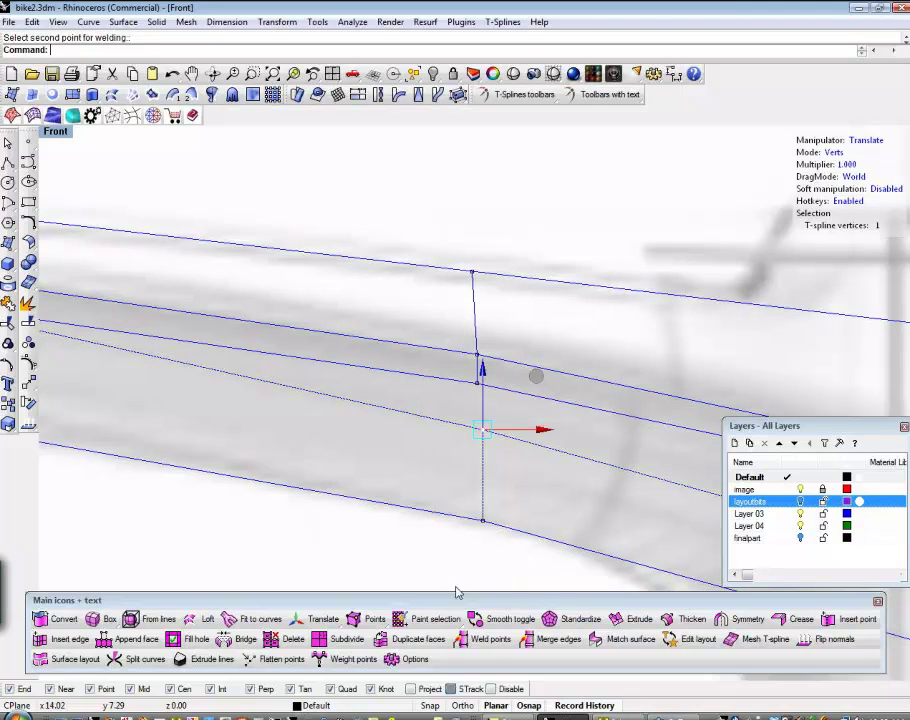
pyautogui.click(493, 641)
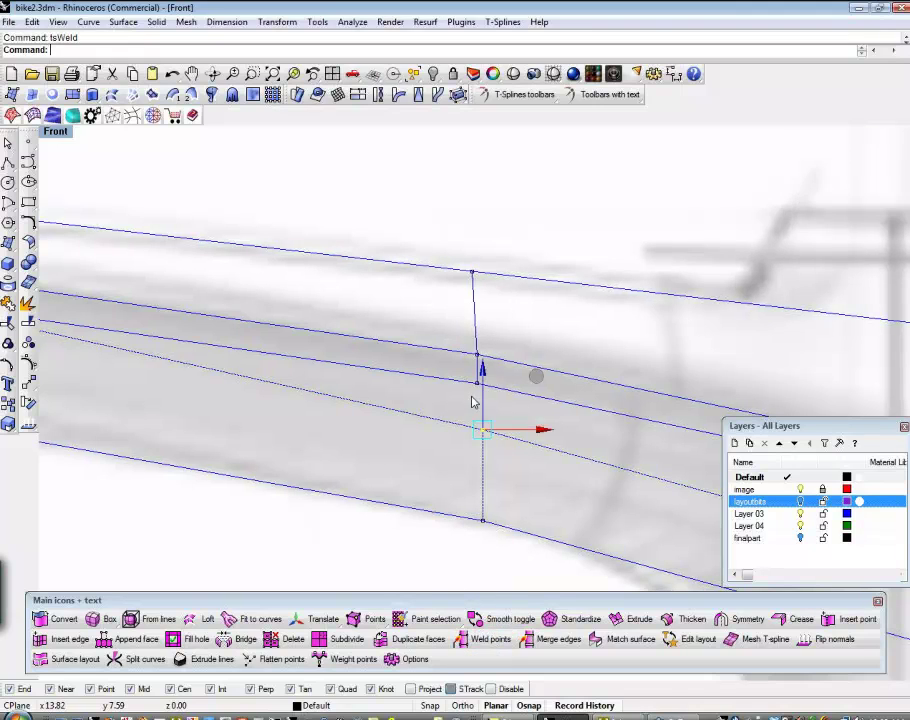
pyautogui.click(477, 384)
# Step: Weld the lower strip's upper end vertex at the head tube onto the middle strip's lower end vertex
pyautogui.moveTo(387, 449); pyautogui.dragTo(120, 425, button='right')
pyautogui.moveTo(538, 505); pyautogui.dragTo(432, 456, button='right')
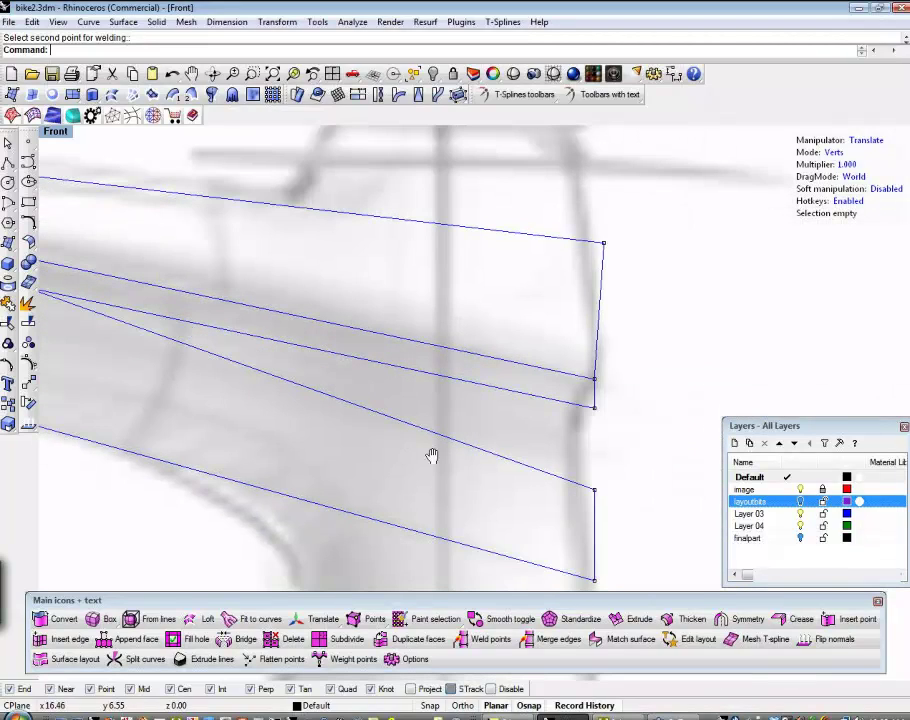
pyautogui.click(594, 489)
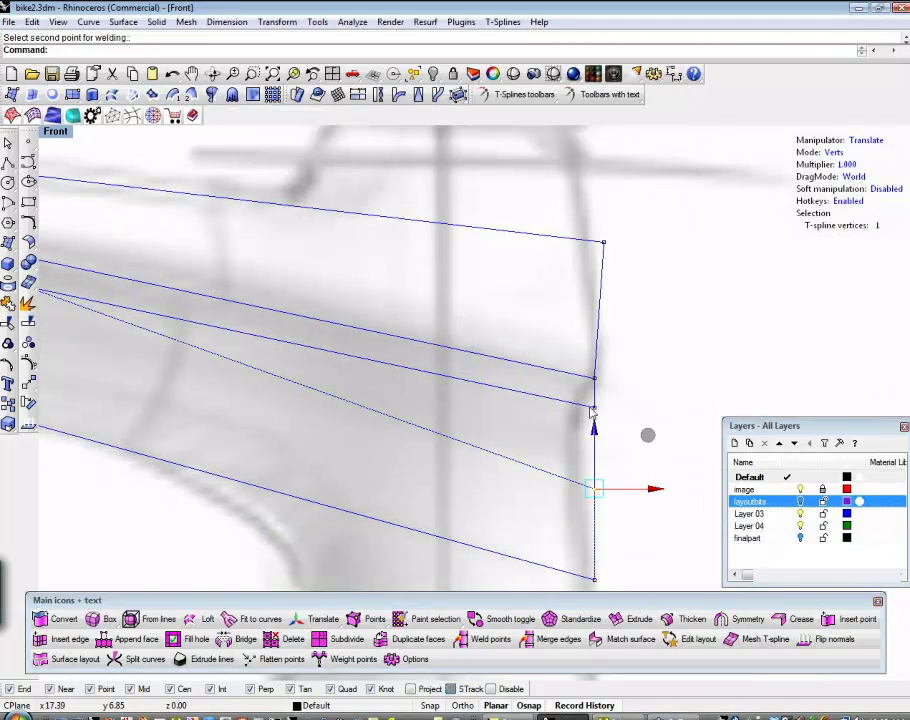
pyautogui.click(593, 408)
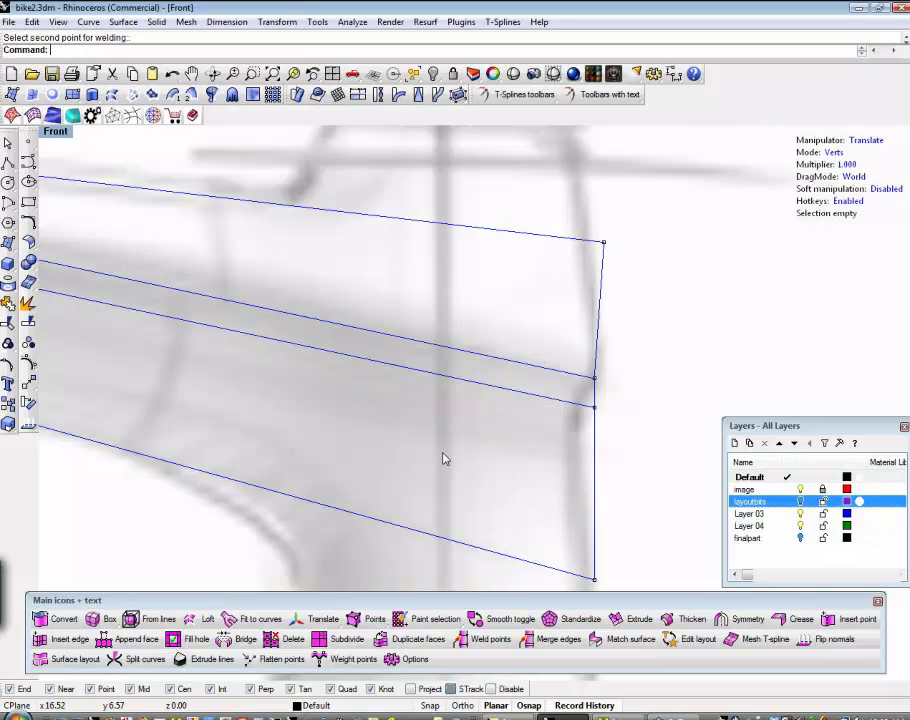
# Step: Set the Front viewport to shaded display and bring the length of the welded top tube surface into view
pyautogui.scroll(-8, 445, 459)
pyautogui.moveTo(380, 435); pyautogui.dragTo(581, 412, button='right')
pyautogui.middleClick(512, 416)
pyautogui.click(512, 414)
pyautogui.scroll(-2, 509, 422)
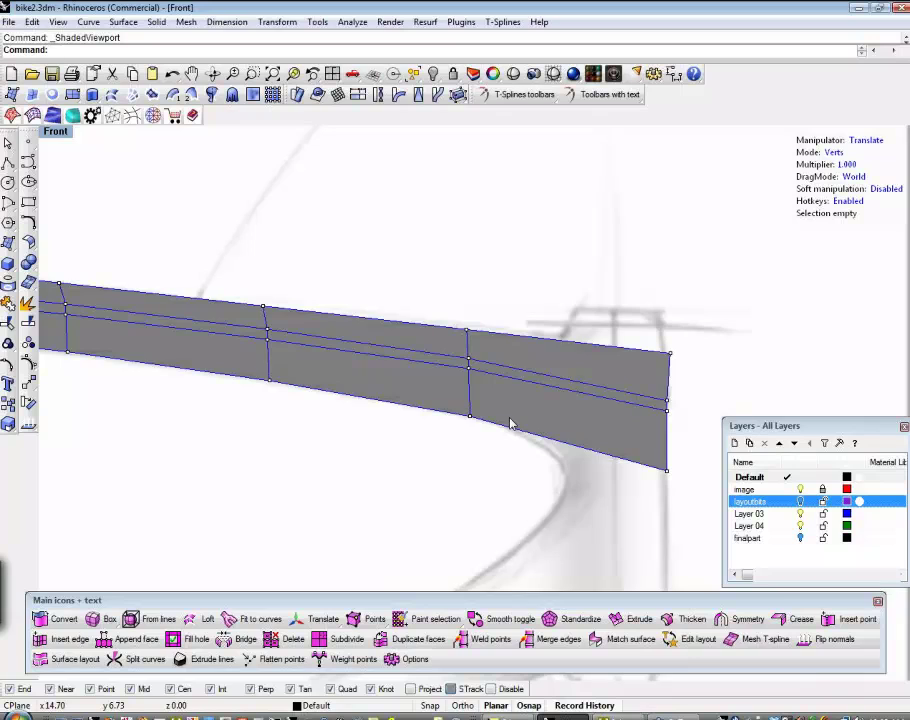
pyautogui.scroll(-4, 509, 423)
pyautogui.moveTo(346, 438); pyautogui.dragTo(437, 430, button='right')
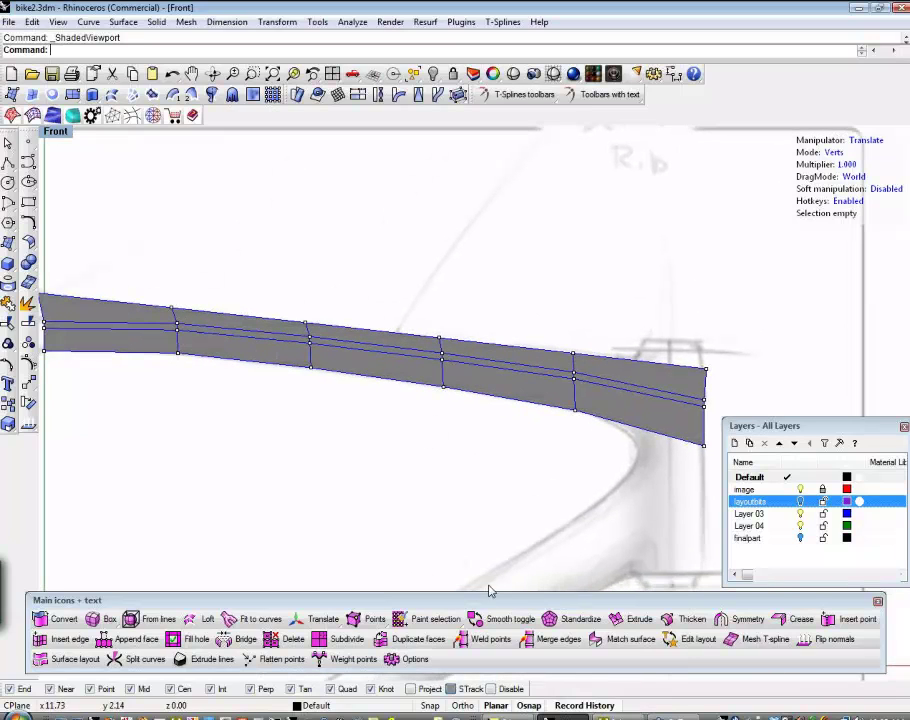
# Step: Toggle the welded top tube surface from box mode to smooth display
pyautogui.click(510, 619)
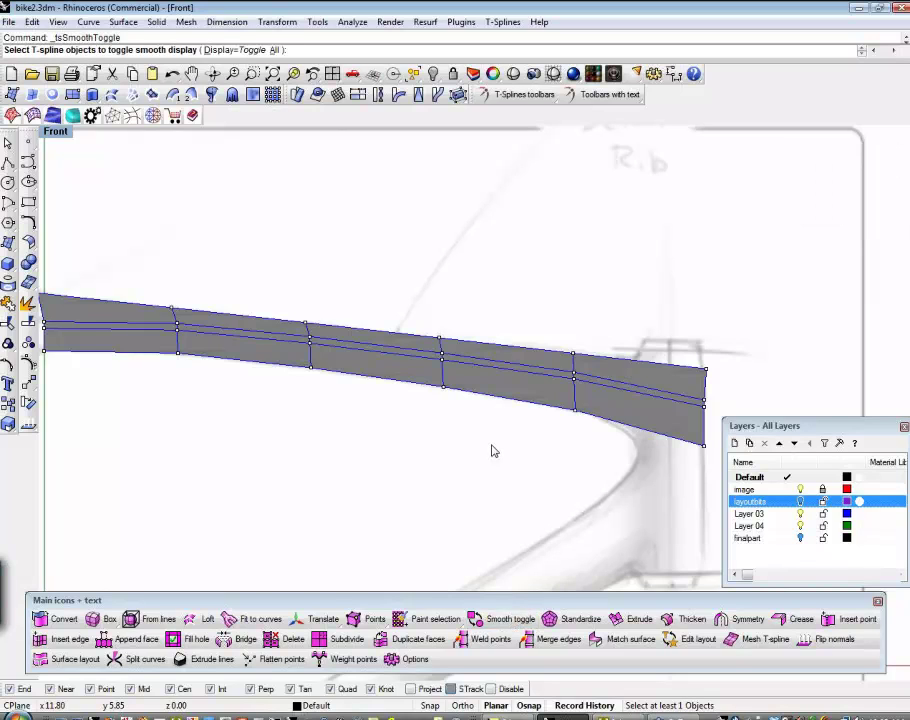
pyautogui.click(410, 356)
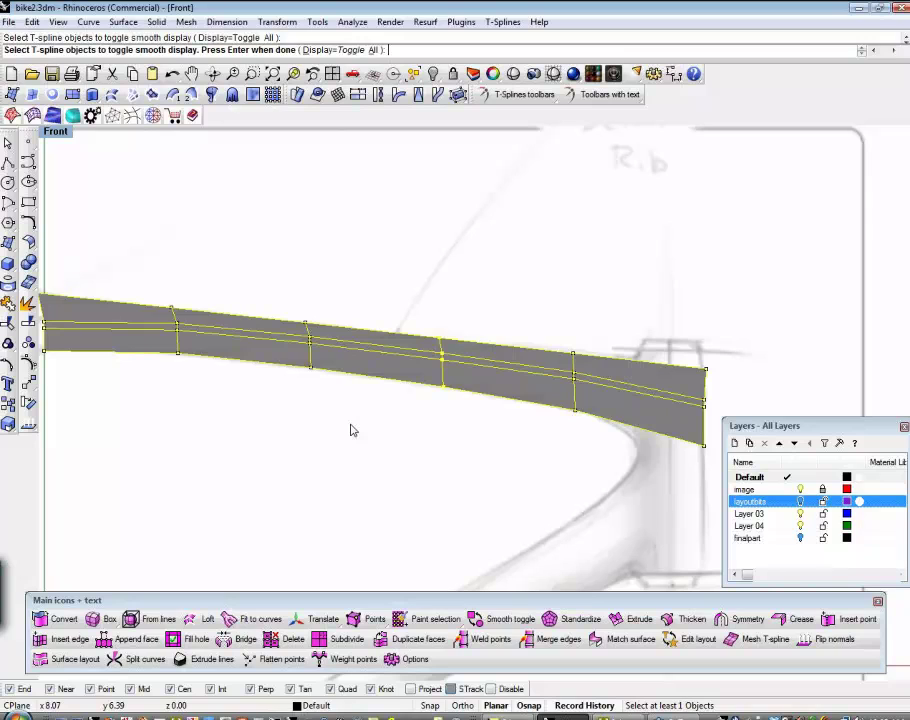
pyautogui.press('Return')
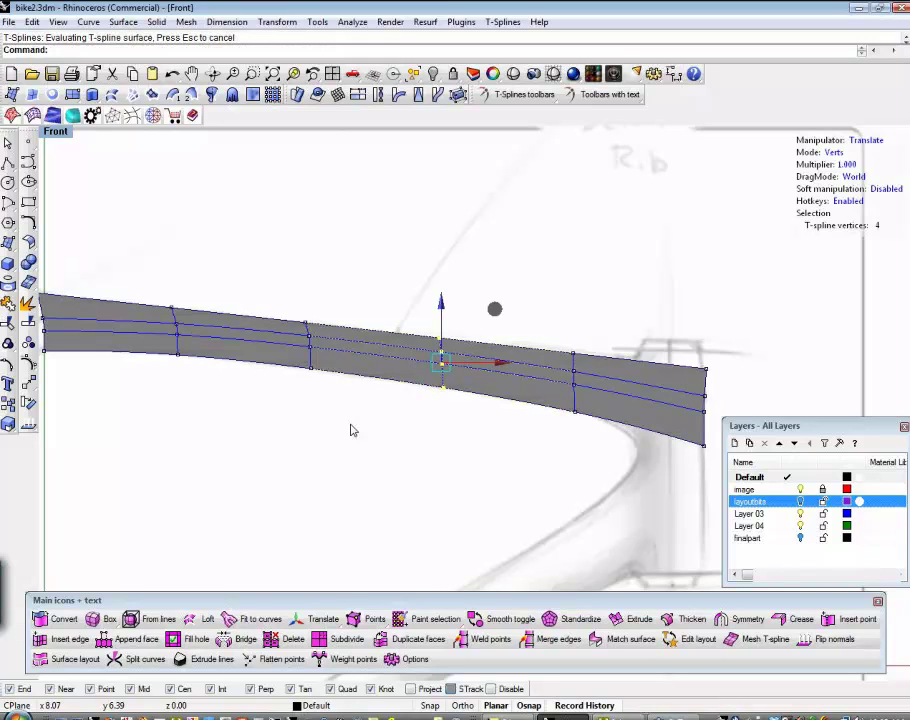
pyautogui.scroll(-2, 385, 428)
pyautogui.scroll(-2, 368, 424)
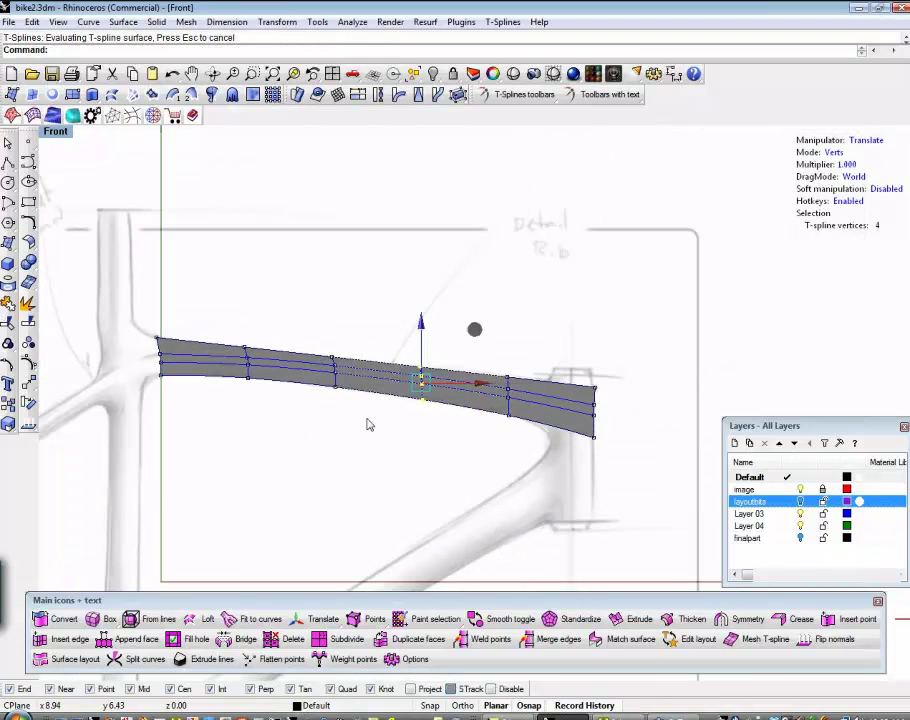
pyautogui.scroll(-2, 367, 425)
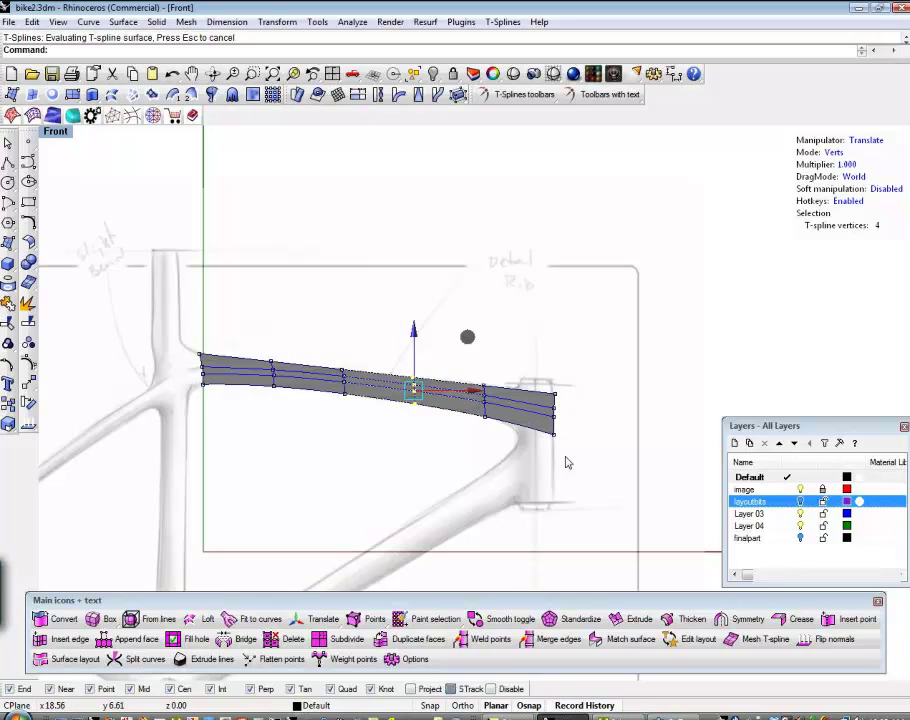
# Step: Clear the vertex selection and turn on the layoutbits layer to show the down tube's layout curves
pyautogui.click(374, 451)
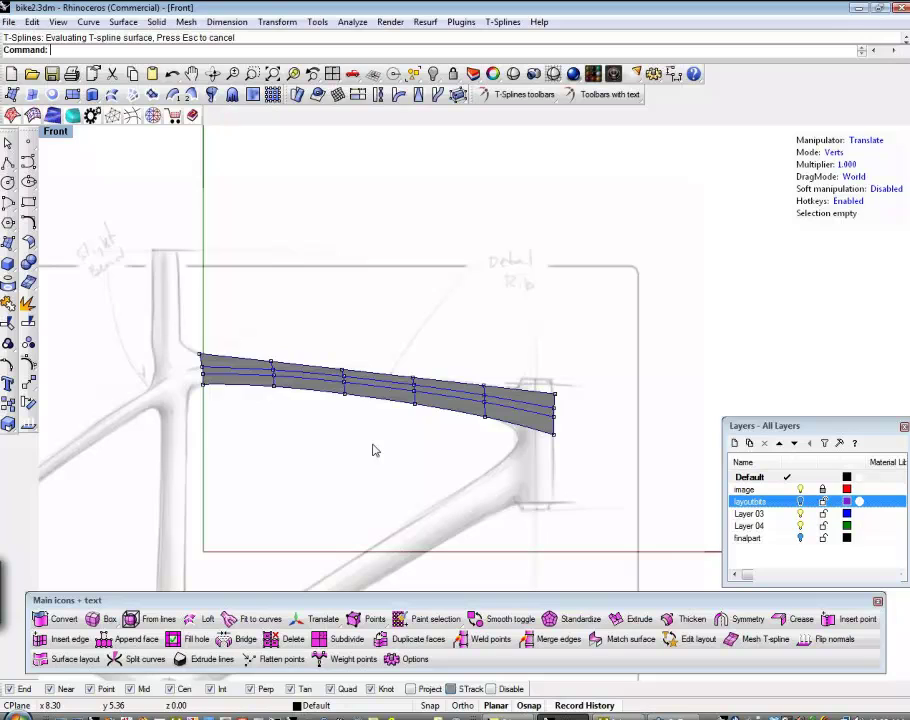
pyautogui.moveTo(374, 451)
pyautogui.mouseDown(button='right')
pyautogui.moveTo(398, 420)
pyautogui.moveTo(428, 343)
pyautogui.mouseUp(button='right')
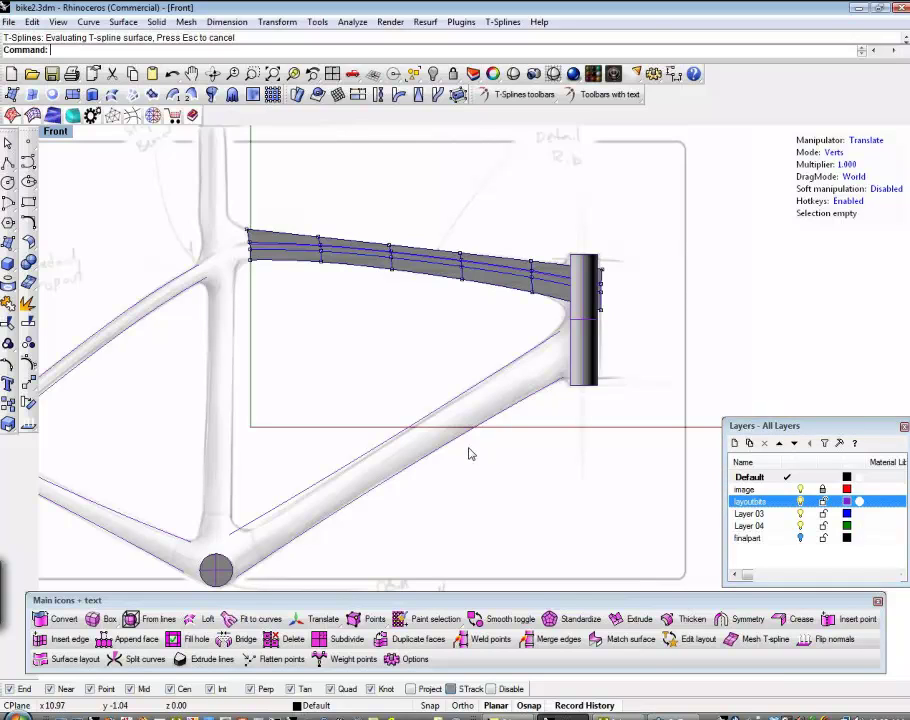
pyautogui.moveTo(323, 433); pyautogui.dragTo(337, 416, button='right')
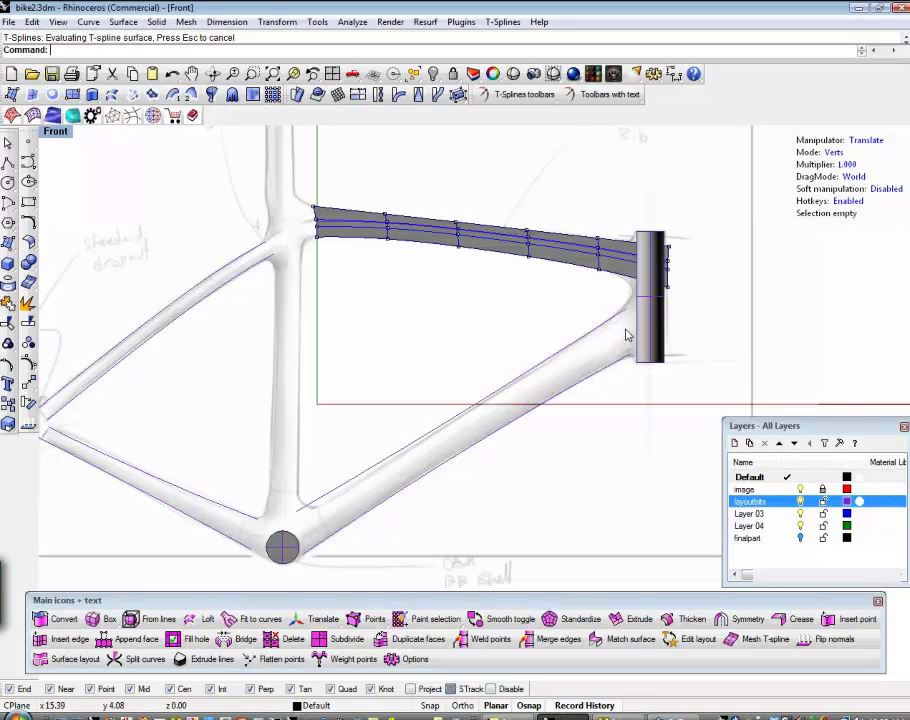
# Step: Try extruding the down tube's upper layout curve straight down into a strip, and undo the extrusion
pyautogui.click(526, 382)
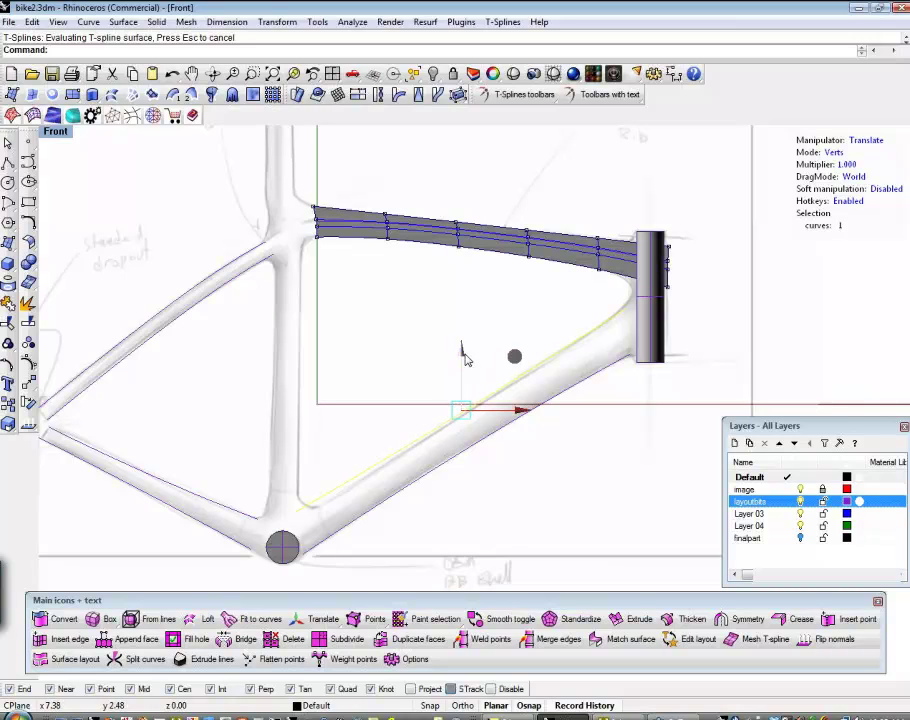
pyautogui.keyDown('alt'); pyautogui.moveTo(463, 357); pyautogui.dragTo(466, 378); pyautogui.keyUp('alt')
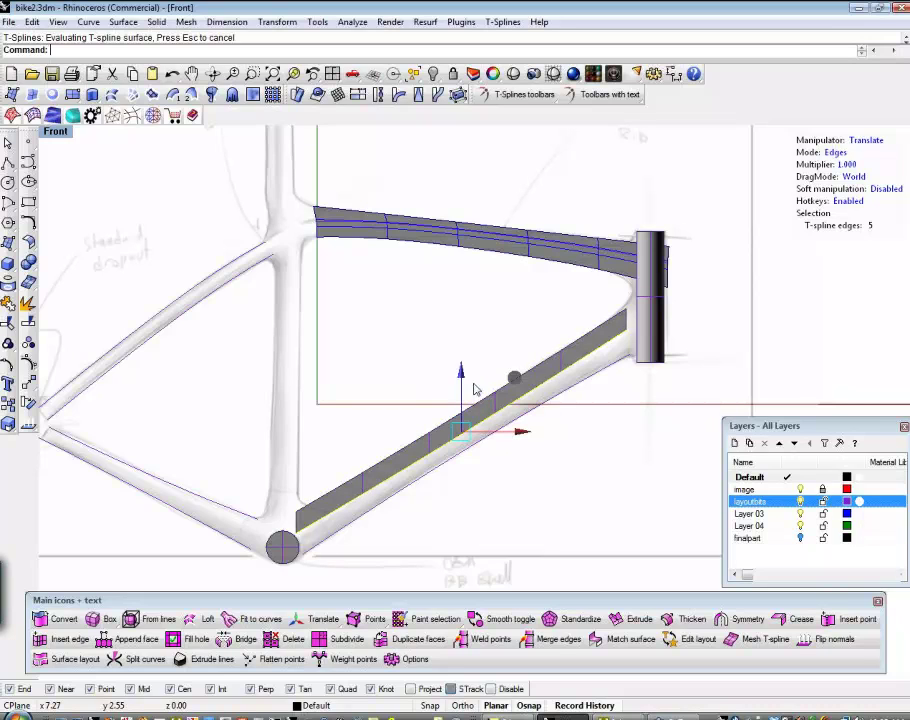
pyautogui.hotkey('ctrl', 'z')
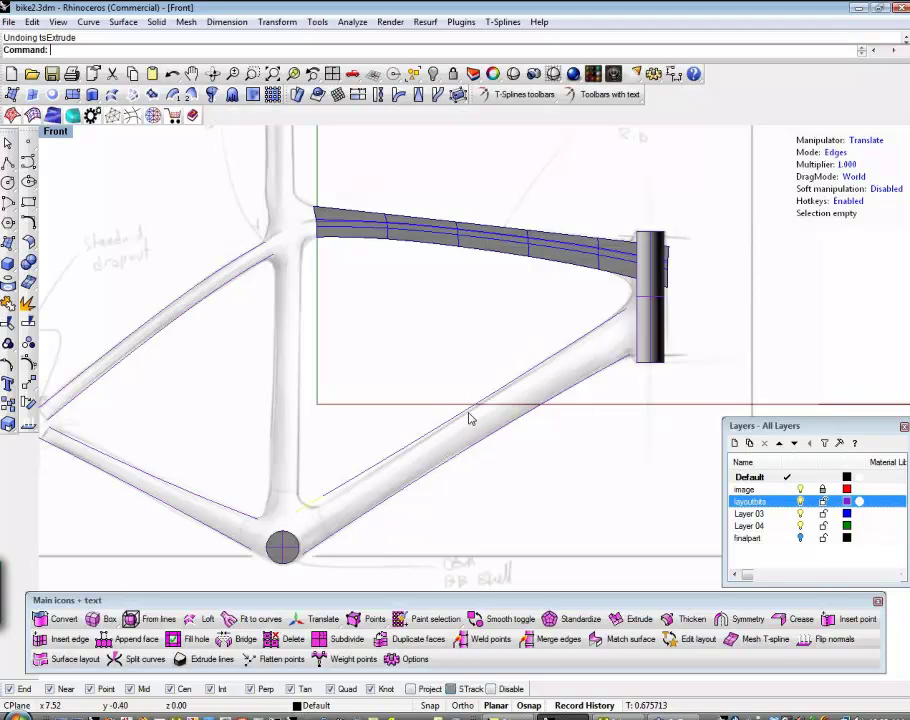
# Step: Extrude the down tube's upper layout curve diagonally down toward the lower curve into a strip about half the tube's width
pyautogui.click(471, 418)
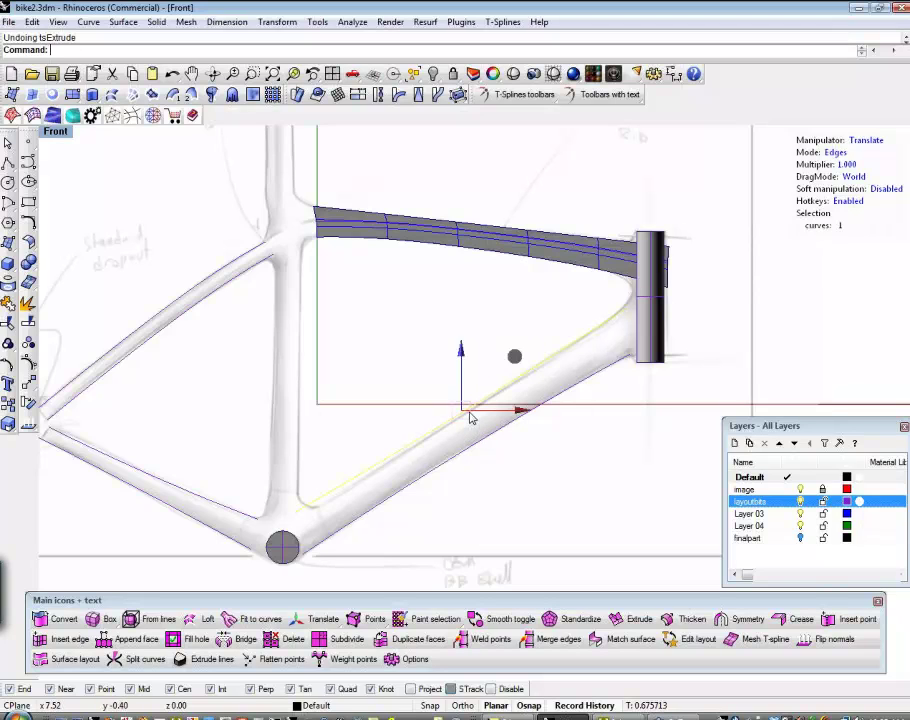
pyautogui.rightClick(515, 357)
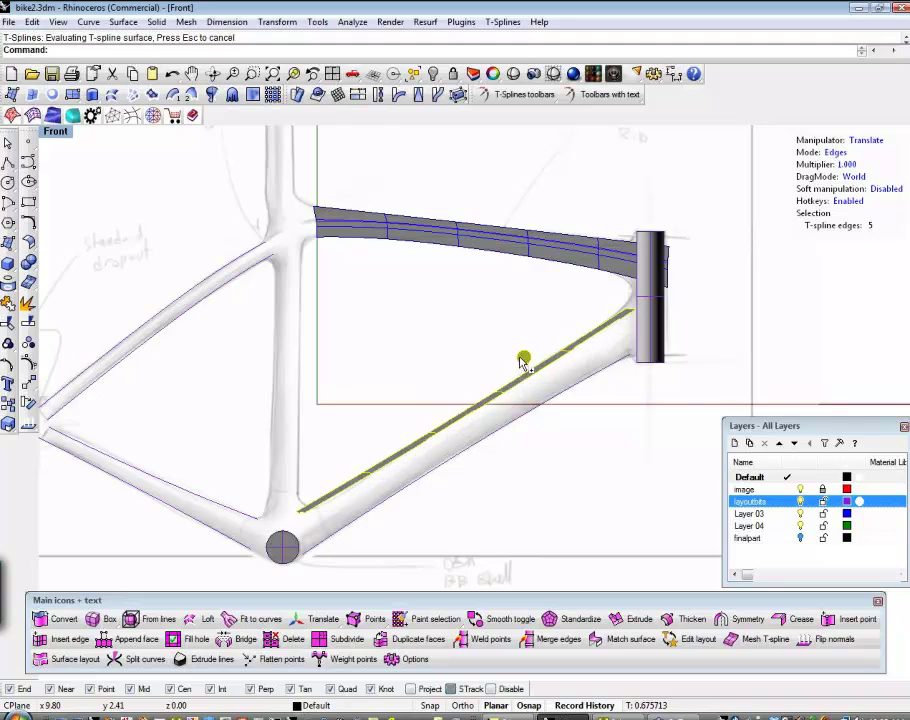
pyautogui.moveTo(524, 362)
pyautogui.mouseDown()
pyautogui.moveTo(517, 383)
pyautogui.moveTo(527, 366)
pyautogui.moveTo(526, 376)
pyautogui.mouseUp()
pyautogui.click(587, 461)
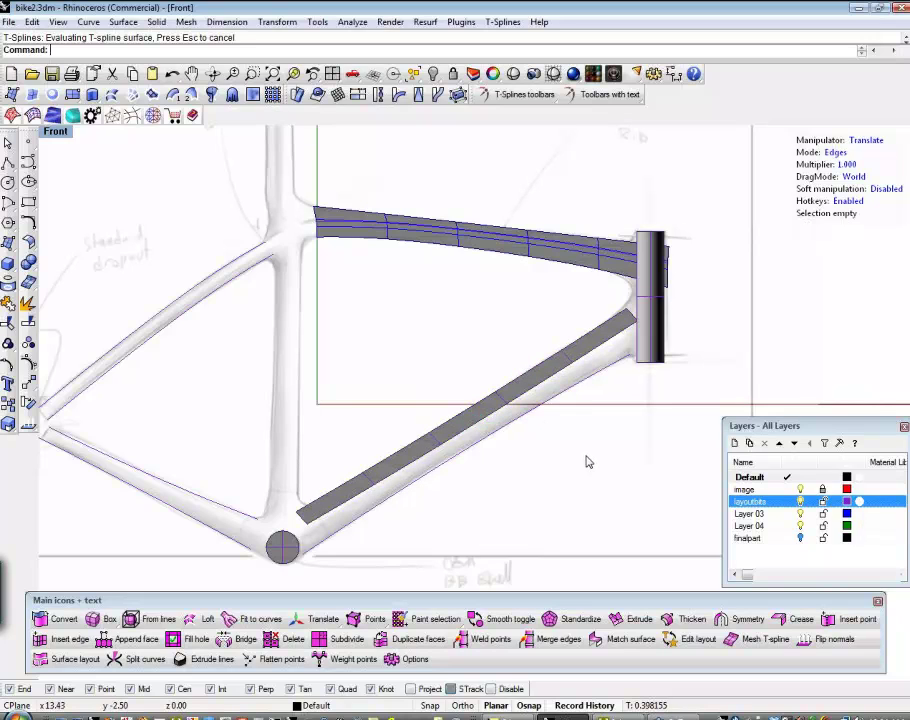
# Step: Extrude the down tube's lower layout curve diagonally up toward the upper strip, leaving a narrow gap between the two strips
pyautogui.click(491, 440)
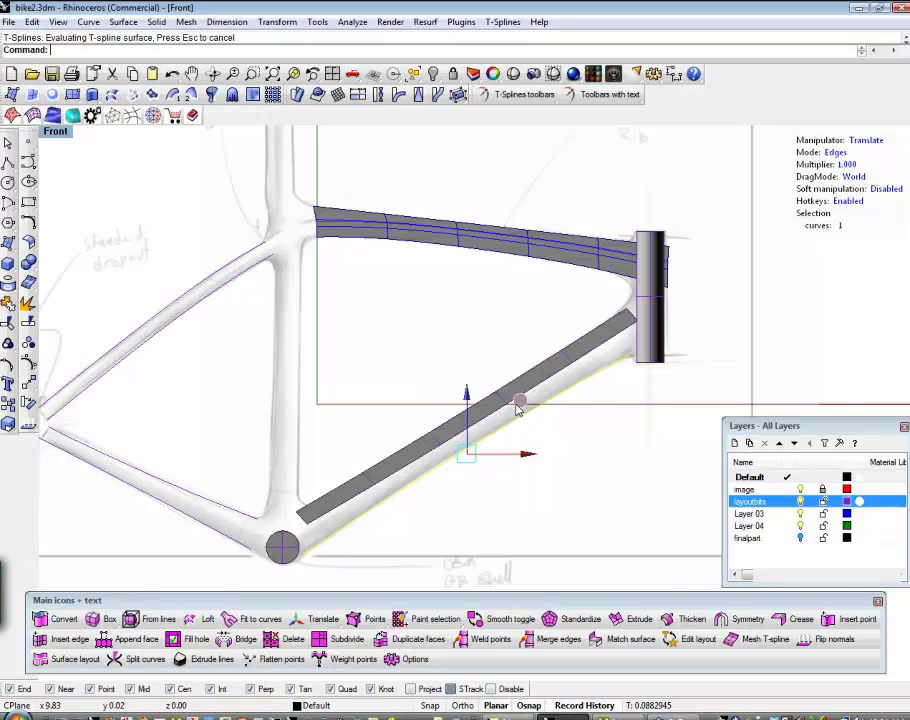
pyautogui.doubleClick(516, 402)
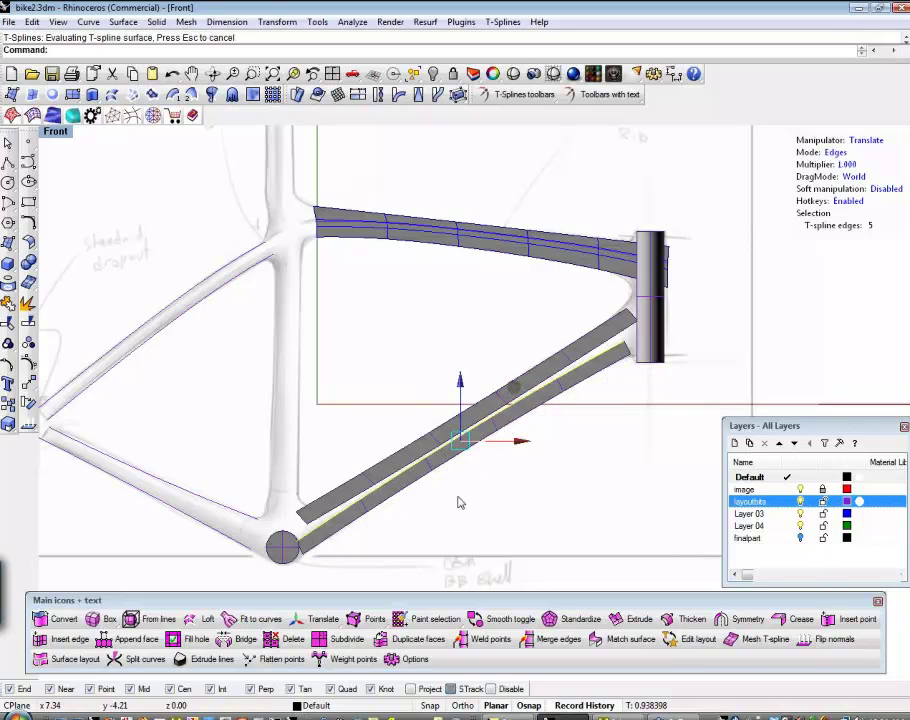
pyautogui.click(454, 501)
# Step: Switch the edit mode to Verts and set the Front viewport to wireframe display for the down tube strips
pyautogui.scroll(2, 456, 487)
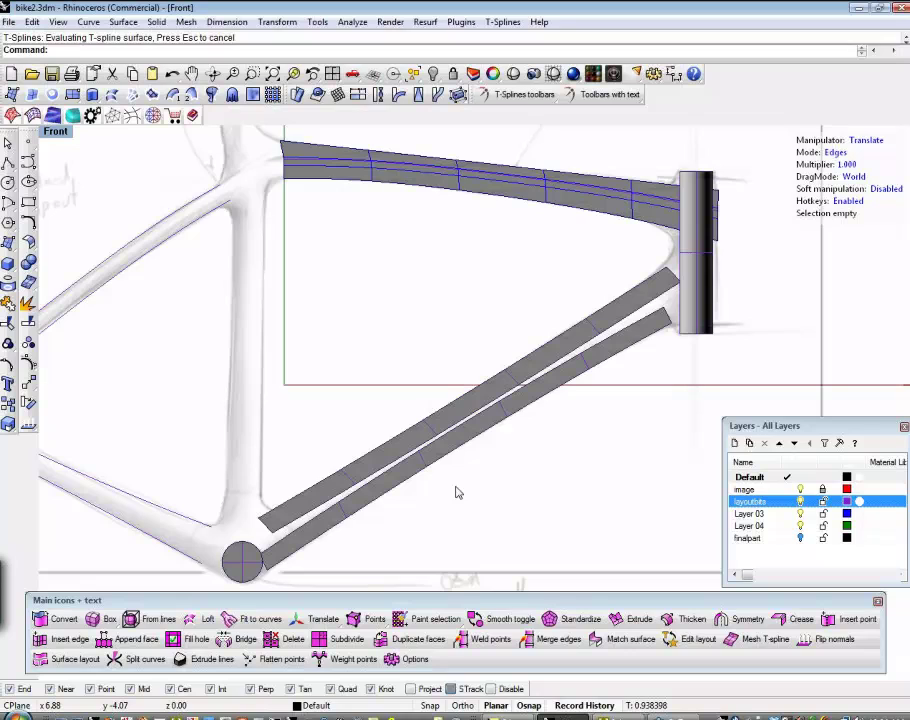
pyautogui.scroll(1, 455, 492)
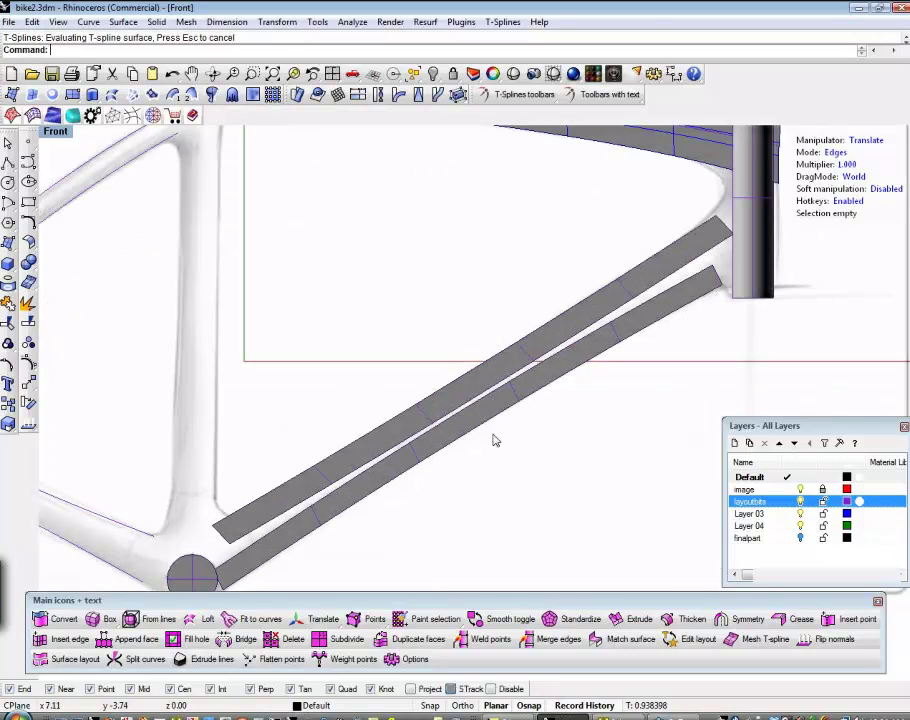
pyautogui.click(835, 154)
pyautogui.click(837, 154)
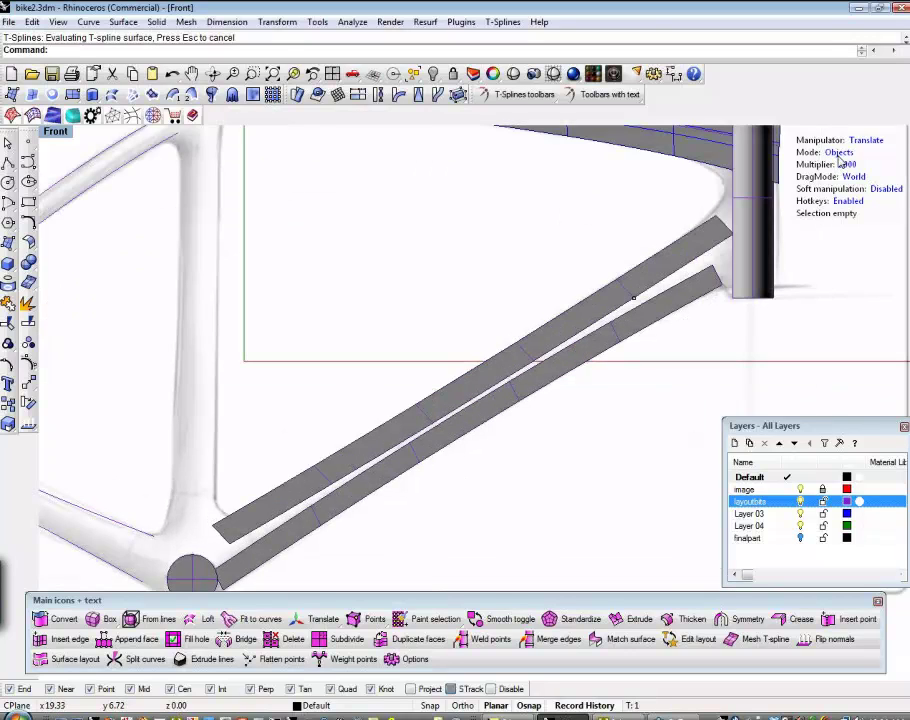
pyautogui.press('Tab')
pyautogui.moveTo(689, 284); pyautogui.dragTo(657, 292, button='right')
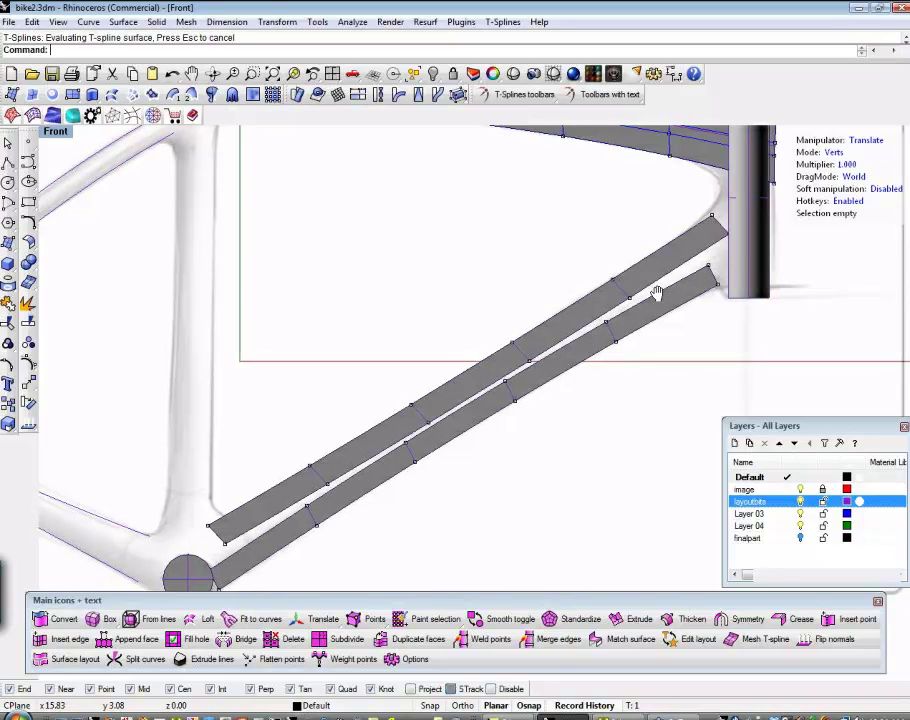
pyautogui.middleClick(660, 286)
pyautogui.click(670, 278)
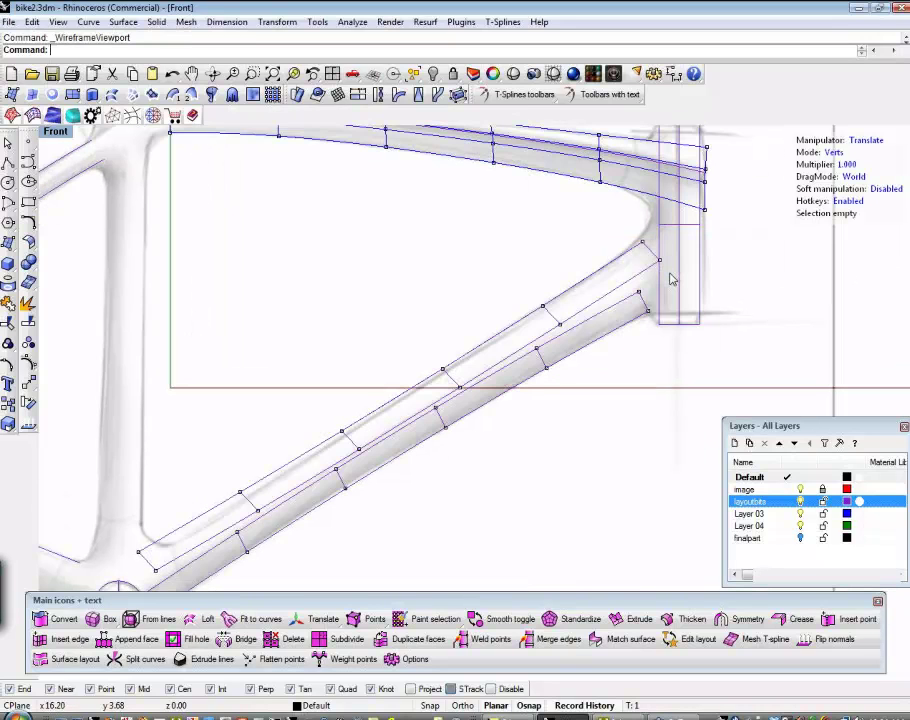
# Step: Weld the facing end vertices of the two down tube strips together at the head tube
pyautogui.scroll(2, 670, 280)
pyautogui.moveTo(627, 247); pyautogui.dragTo(668, 297)
pyautogui.keyDown('shift'); pyautogui.moveTo(601, 279); pyautogui.dragTo(640, 333); pyautogui.keyUp('shift')
pyautogui.rightClick(628, 388)
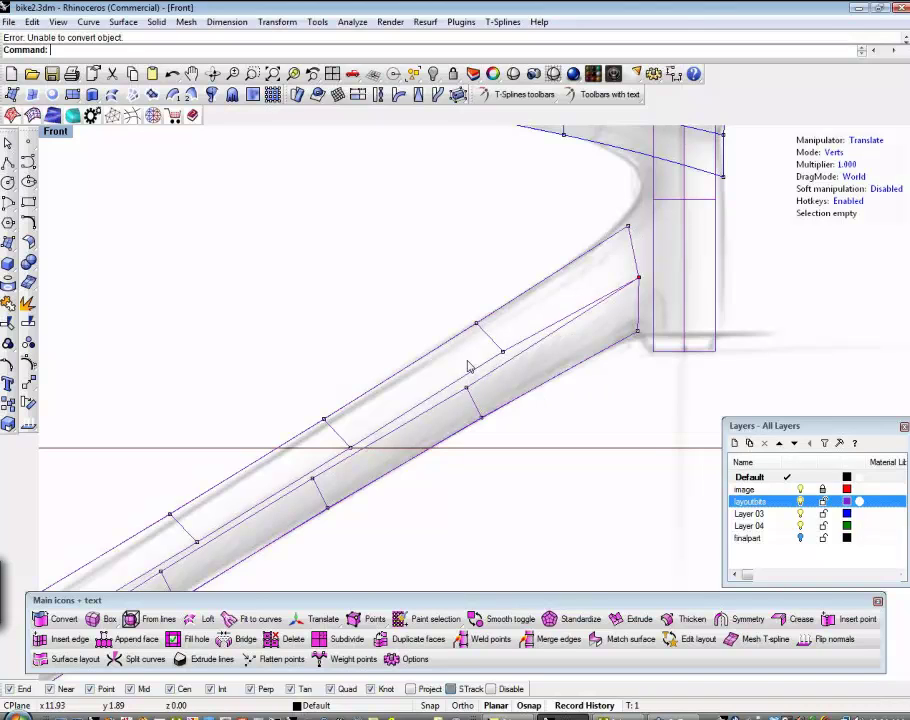
# Step: Weld the next pair of facing down tube vertices, one row in from the head tube toward the bottom bracket
pyautogui.moveTo(486, 341); pyautogui.dragTo(512, 357)
pyautogui.keyDown('shift'); pyautogui.moveTo(447, 372); pyautogui.dragTo(475, 395); pyautogui.keyUp('shift')
pyautogui.rightClick(518, 447)
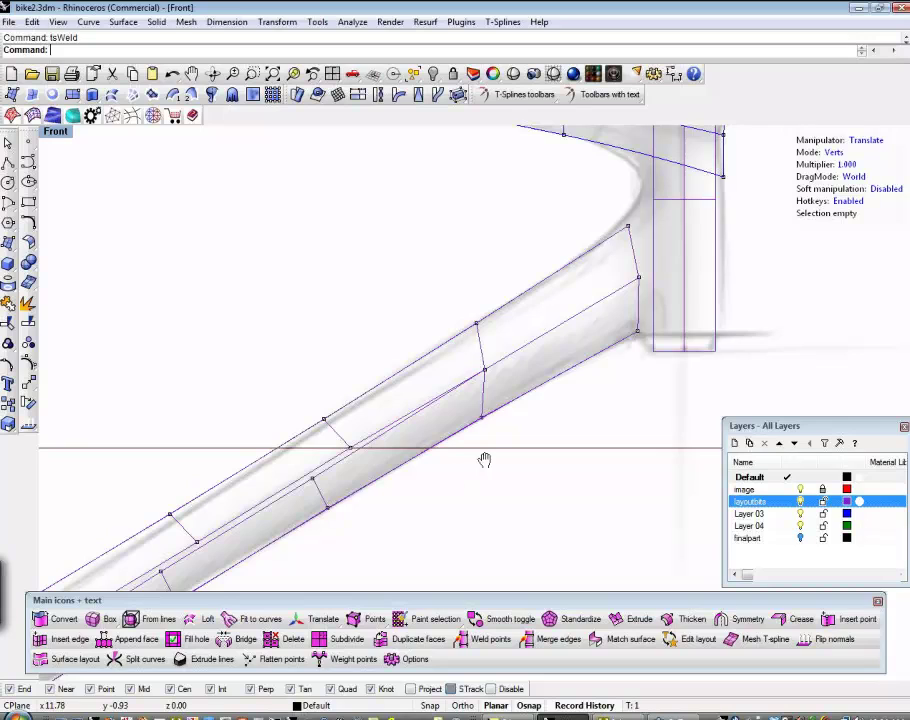
pyautogui.moveTo(484, 459); pyautogui.dragTo(527, 419, button='right')
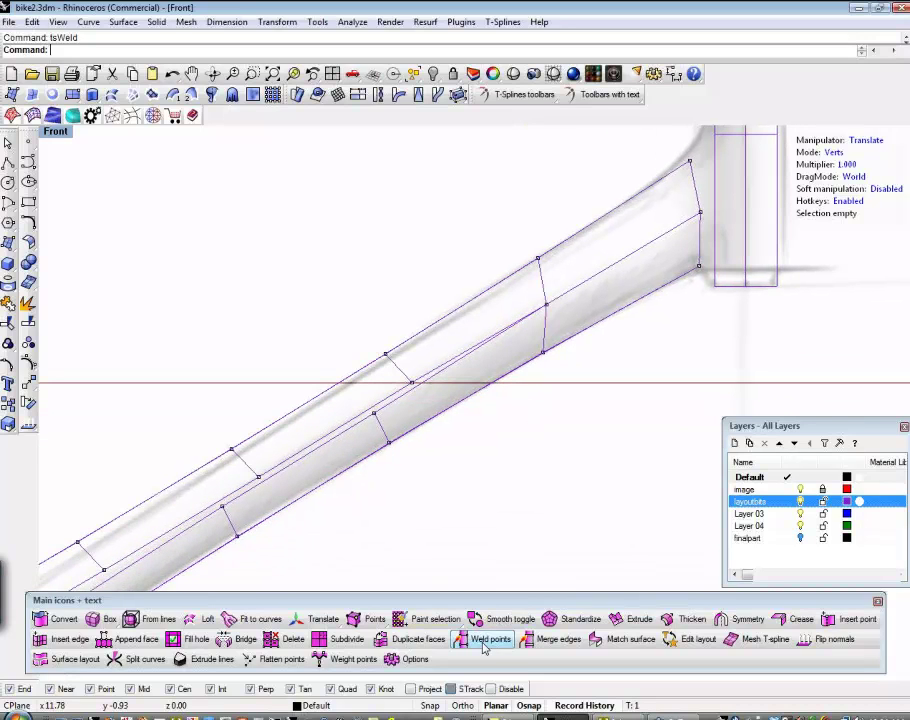
# Step: Weld the third and fourth pairs of facing down tube vertices, continuing from the head tube toward the bottom bracket
pyautogui.moveTo(386, 376); pyautogui.dragTo(429, 397)
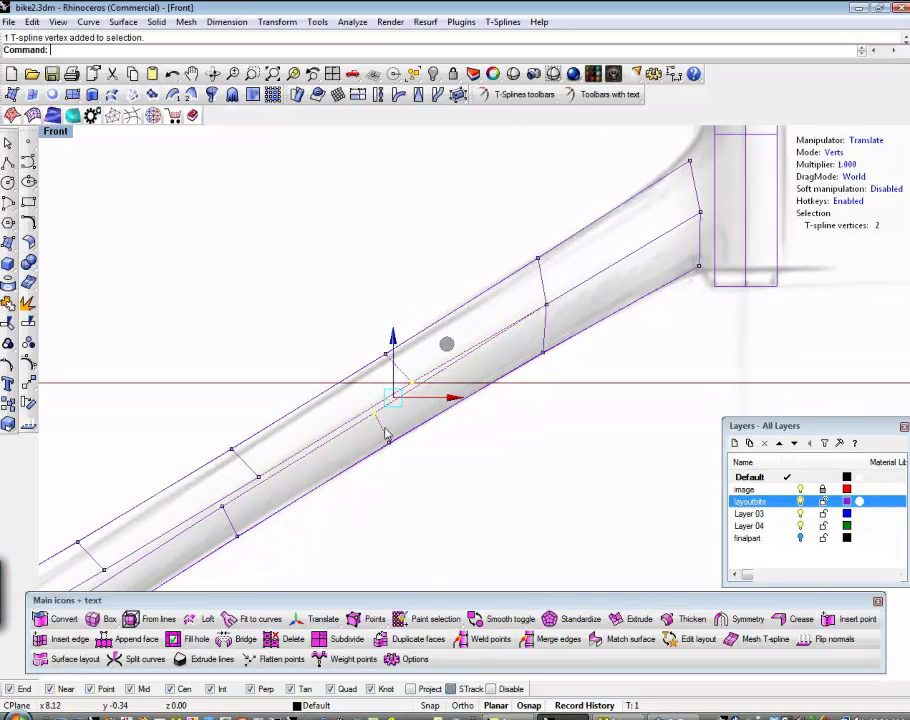
pyautogui.rightClick(374, 477)
pyautogui.moveTo(393, 482); pyautogui.dragTo(410, 400, button='right')
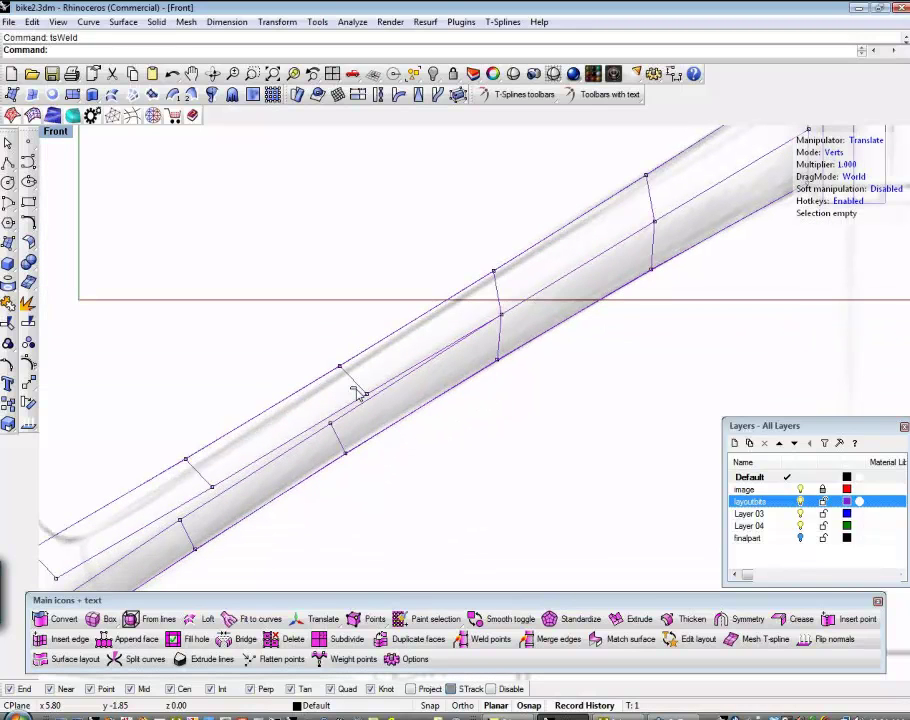
pyautogui.click(362, 391)
pyautogui.keyDown('shift'); pyautogui.click(329, 421); pyautogui.keyUp('shift')
pyautogui.click(490, 638)
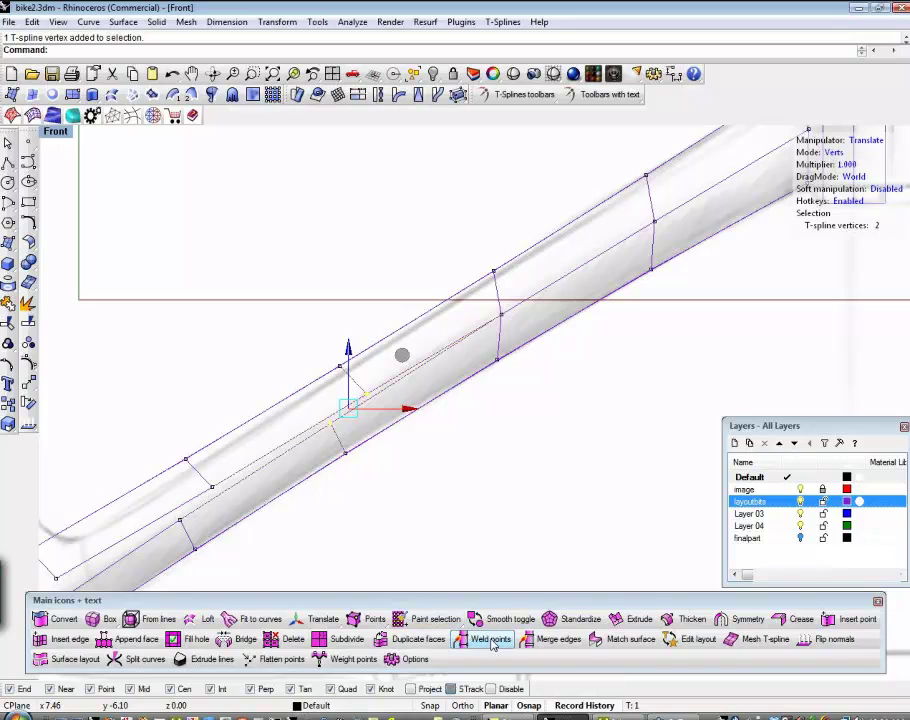
pyautogui.moveTo(453, 454); pyautogui.dragTo(526, 419, button='right')
# Step: Weld the last two pairs of facing down tube vertices, ending with the pair at the bottom bracket
pyautogui.moveTo(301, 418); pyautogui.dragTo(341, 468)
pyautogui.keyDown('shift'); pyautogui.moveTo(344, 404); pyautogui.dragTo(373, 448); pyautogui.keyUp('shift')
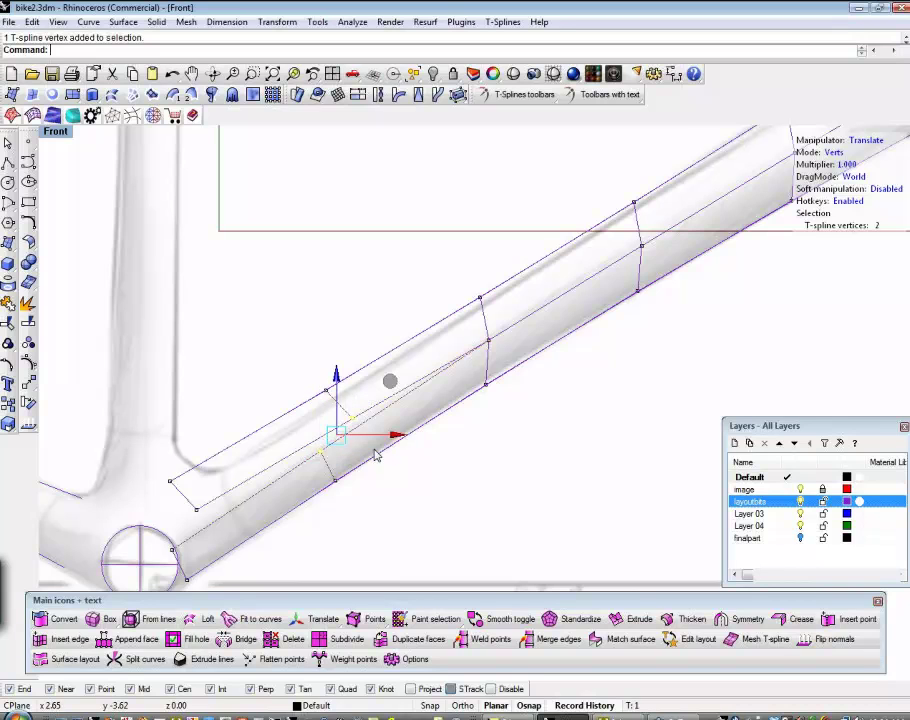
pyautogui.rightClick(356, 519)
pyautogui.click(388, 510)
pyautogui.moveTo(388, 510); pyautogui.dragTo(478, 440, button='right')
pyautogui.moveTo(246, 436); pyautogui.dragTo(341, 499)
pyautogui.rightClick(409, 511)
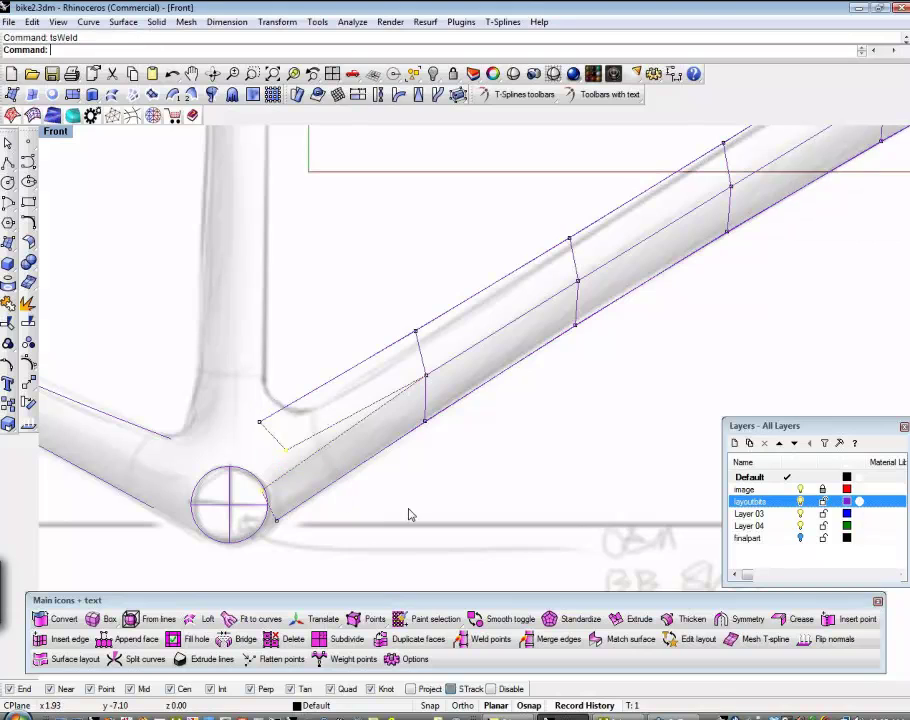
pyautogui.scroll(-2, 417, 490)
pyautogui.scroll(-2, 417, 490)
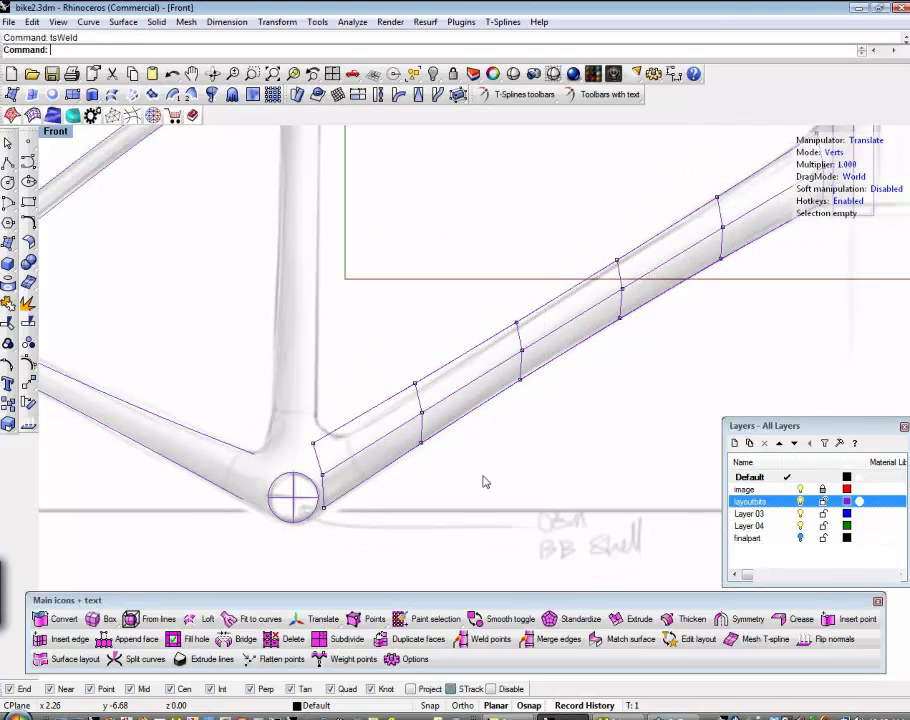
pyautogui.scroll(-2, 483, 482)
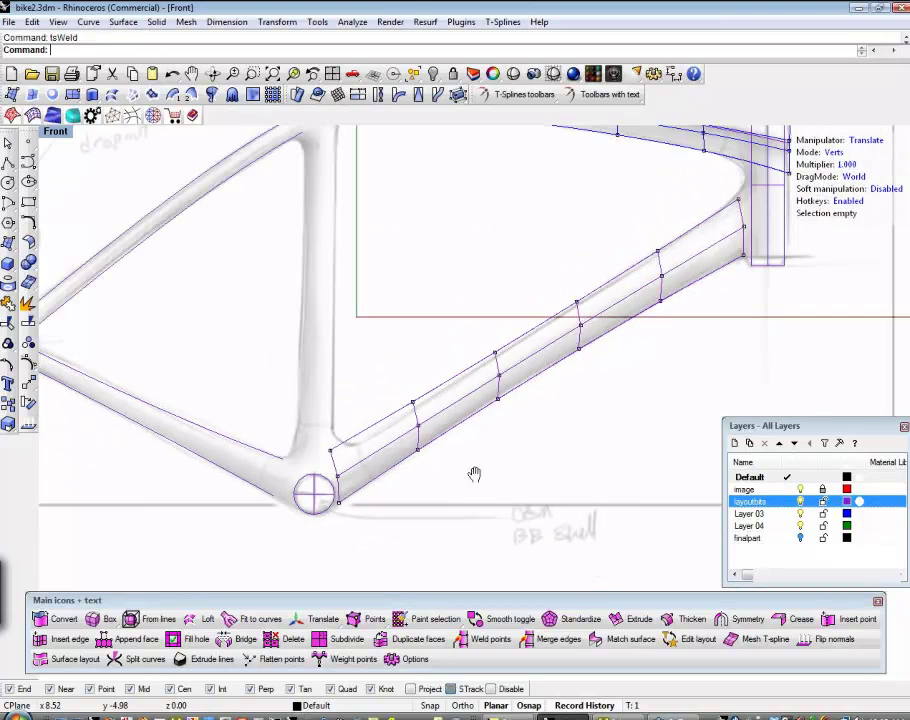
pyautogui.moveTo(475, 474); pyautogui.dragTo(385, 504, button='right')
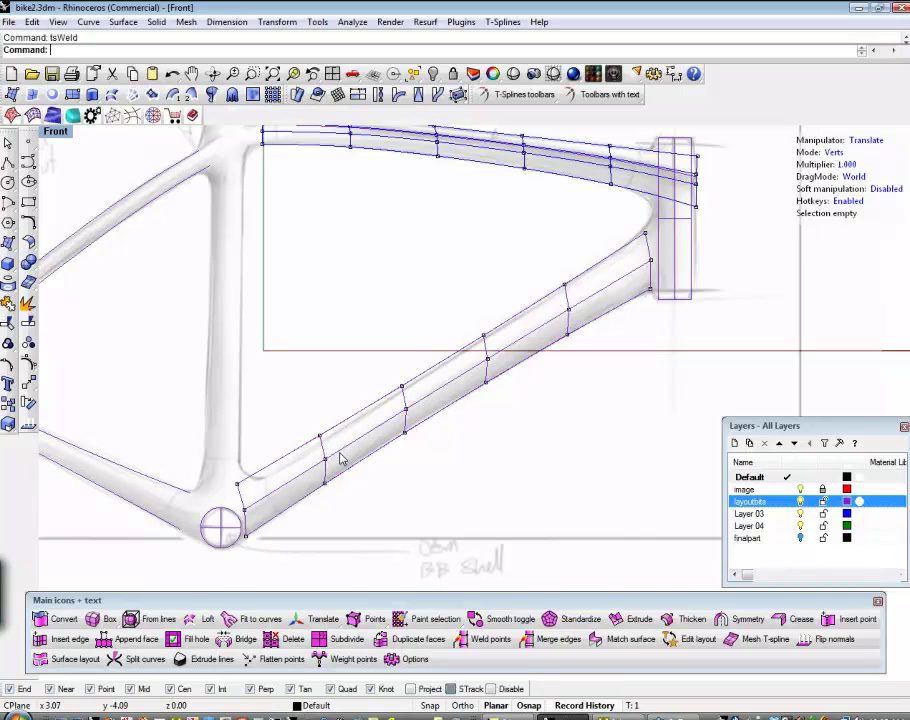
pyautogui.scroll(-2, 497, 434)
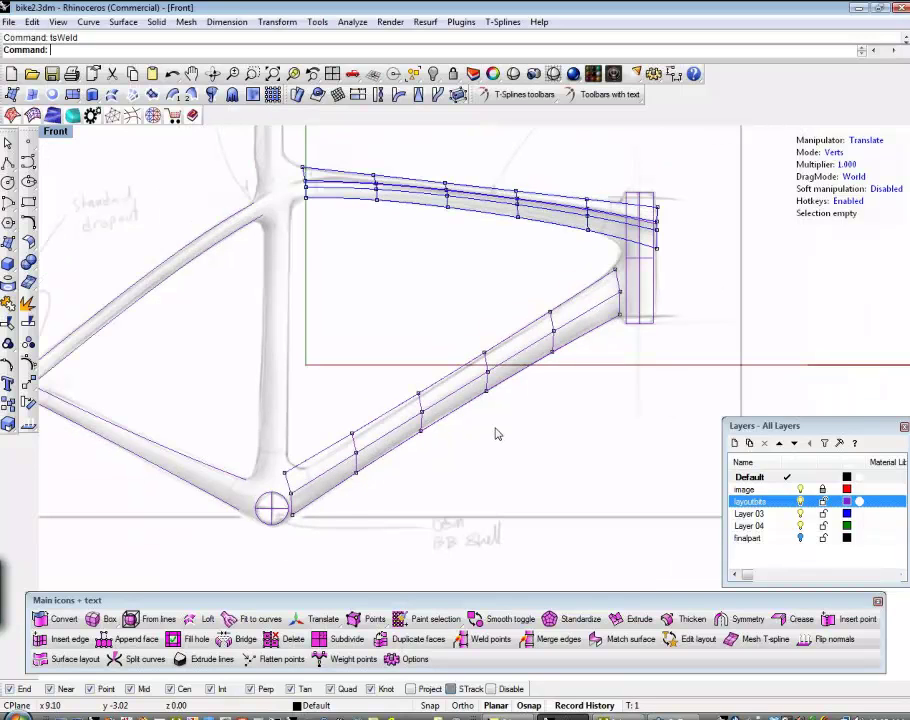
pyautogui.scroll(-2, 585, 441)
pyautogui.scroll(6, 315, 299)
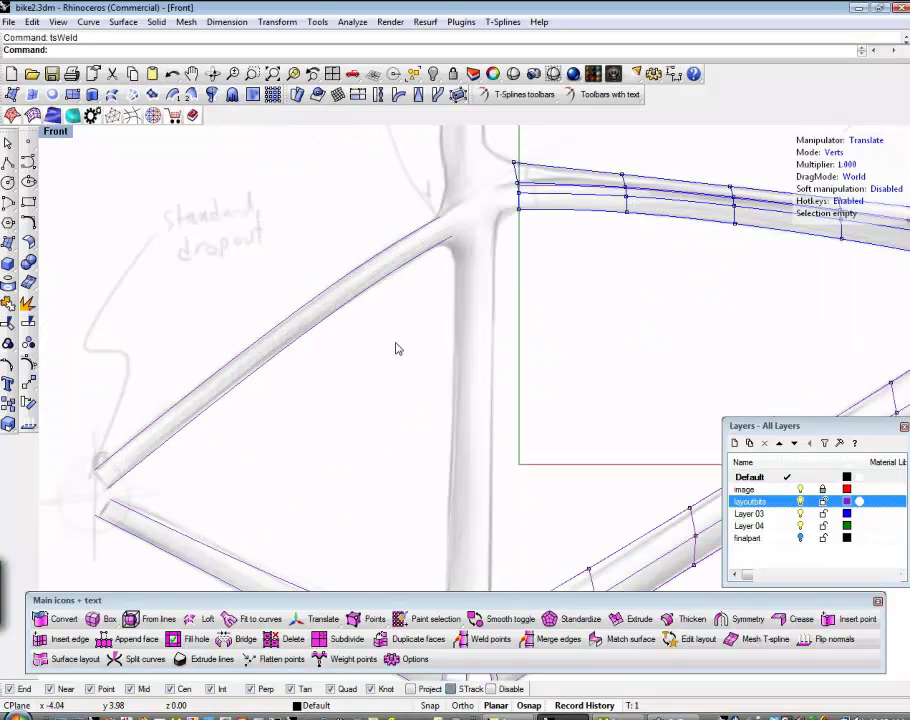
pyautogui.scroll(-1, 397, 348)
pyautogui.scroll(-1, 400, 349)
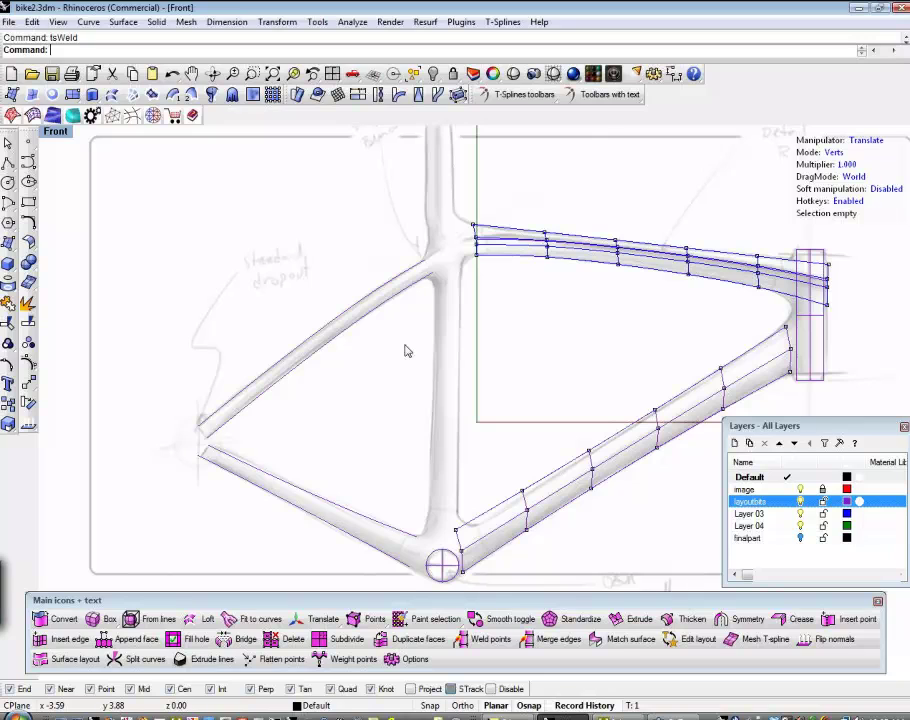
pyautogui.moveTo(453, 355); pyautogui.dragTo(407, 332, button='right')
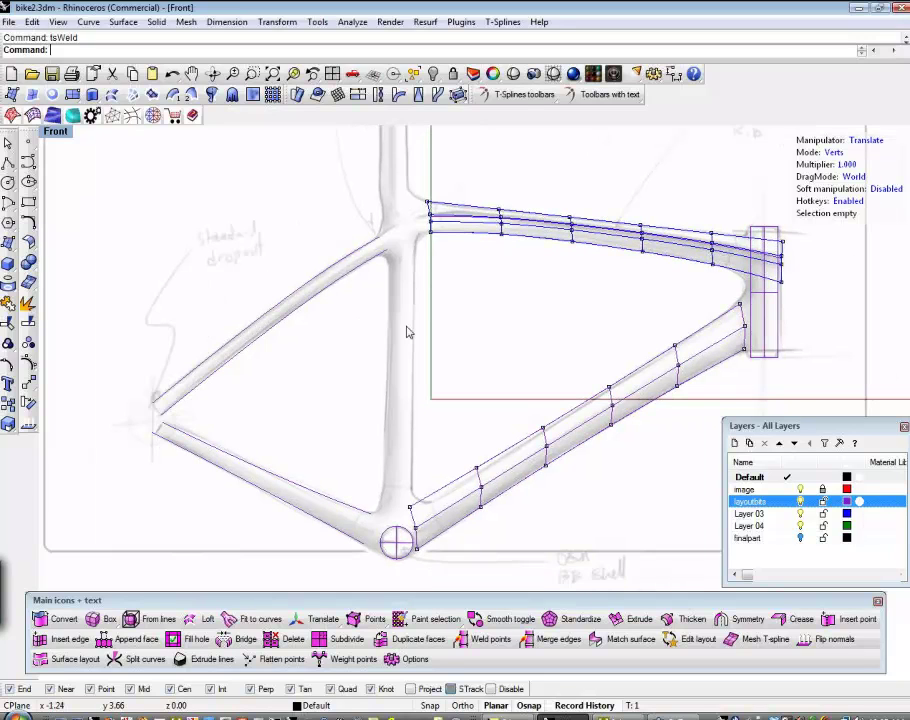
# Step: Examine the T-Splines hotkey assignments in the Rhino options, including those for tsWeld and tsUnweld, and leave the settings unchanged
pyautogui.click(317, 22)
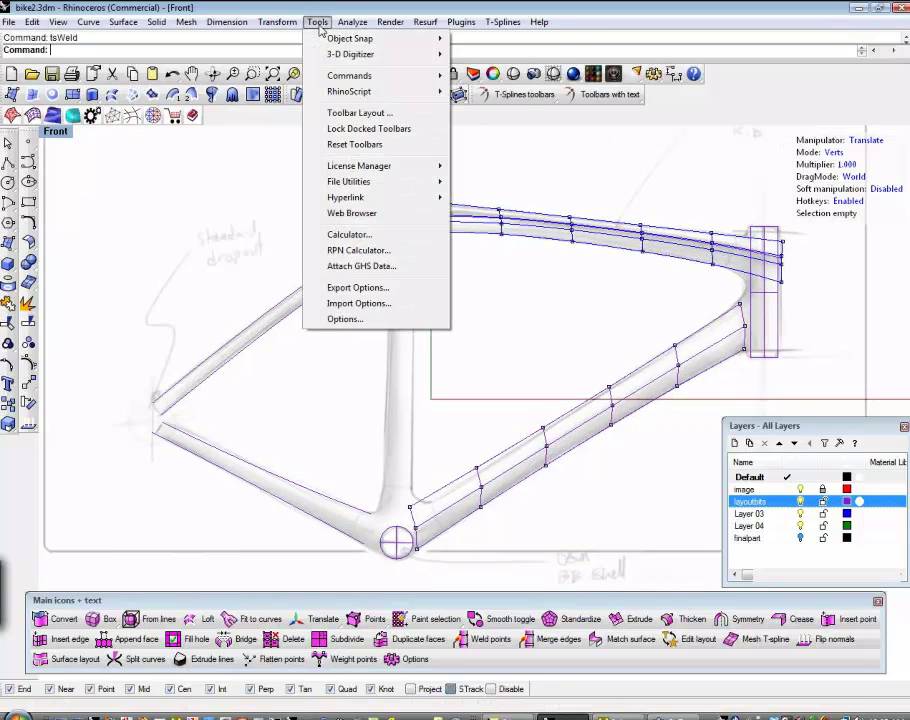
pyautogui.click(343, 319)
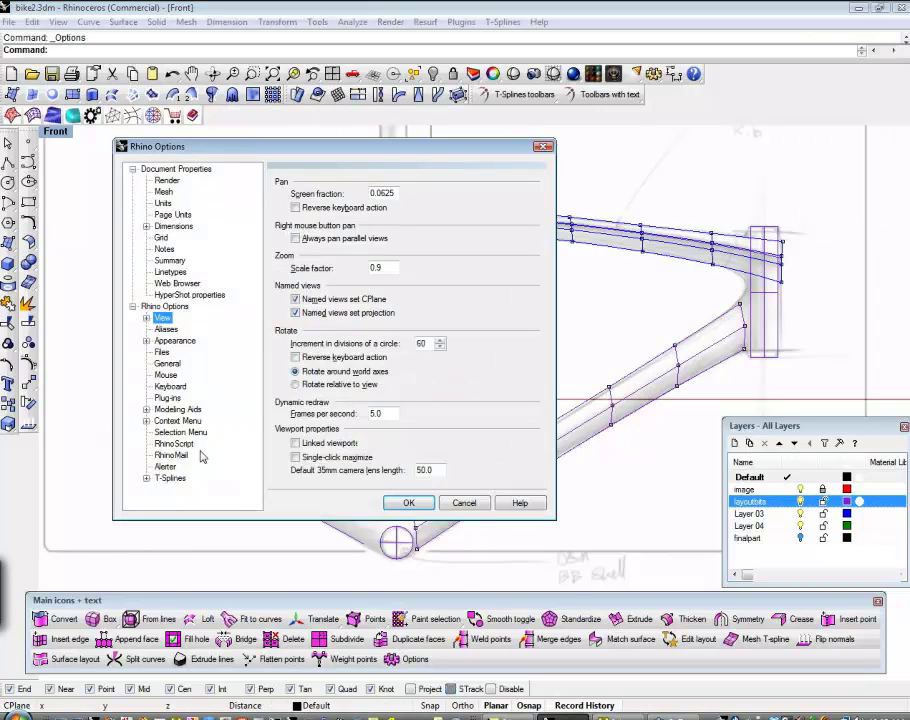
pyautogui.click(146, 479)
pyautogui.click(182, 489)
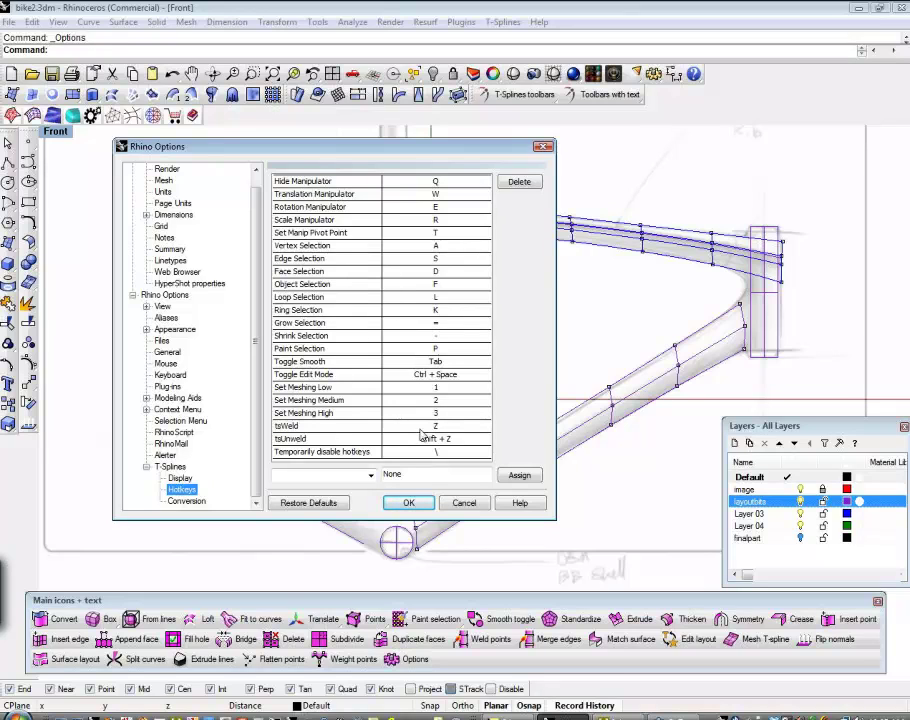
pyautogui.click(465, 504)
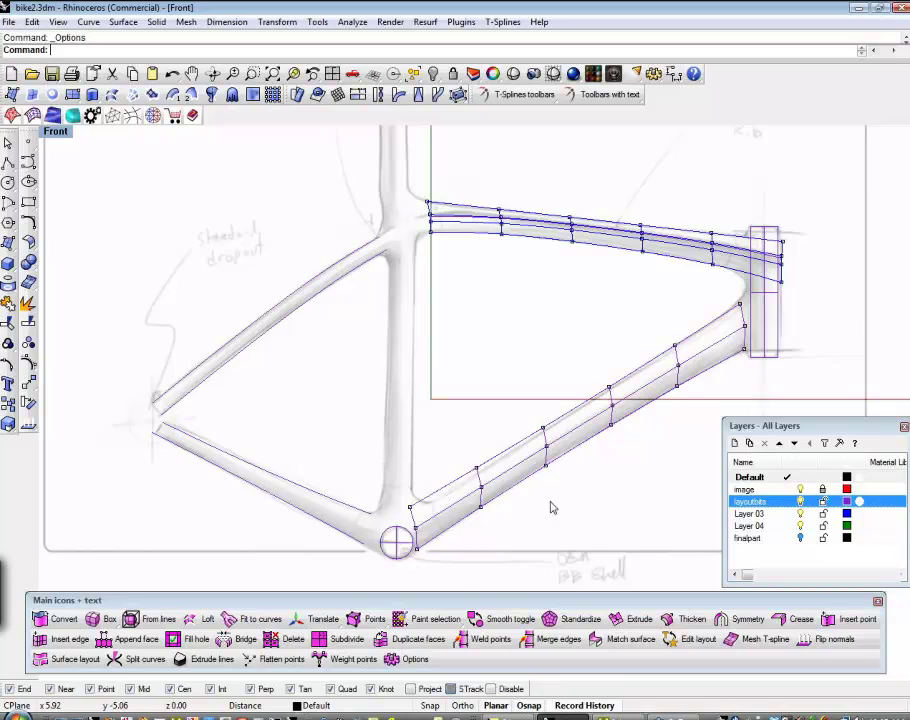
# Step: Extrude the seat stay's upper layout curve diagonally down toward the tube's centre as a narrow strip
pyautogui.moveTo(623, 471); pyautogui.dragTo(617, 492, button='right')
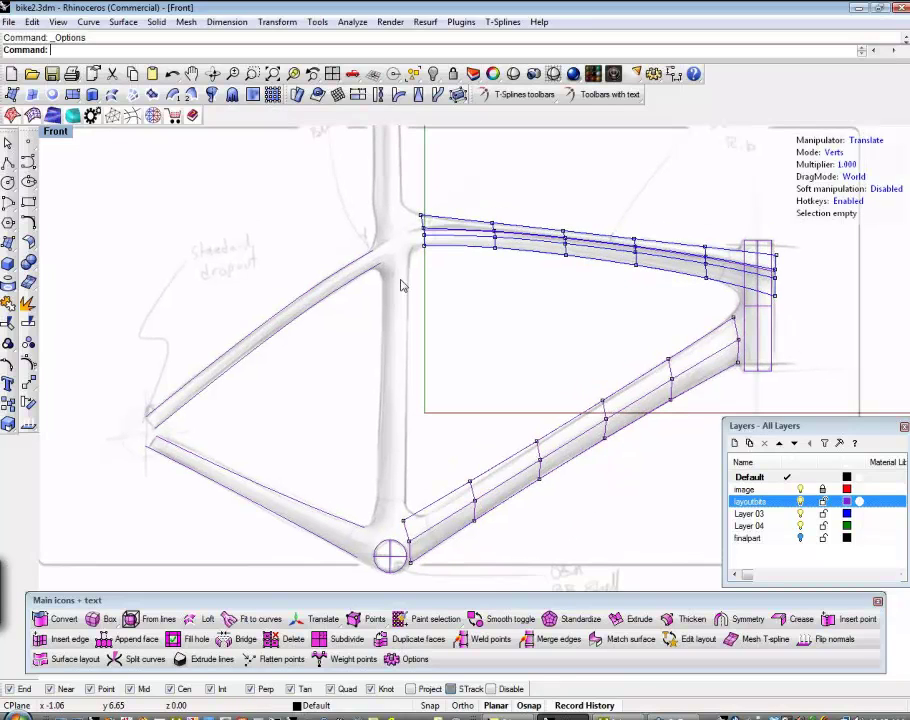
pyautogui.moveTo(559, 319)
pyautogui.mouseDown(button='right')
pyautogui.moveTo(537, 321)
pyautogui.moveTo(544, 309)
pyautogui.mouseUp(button='right')
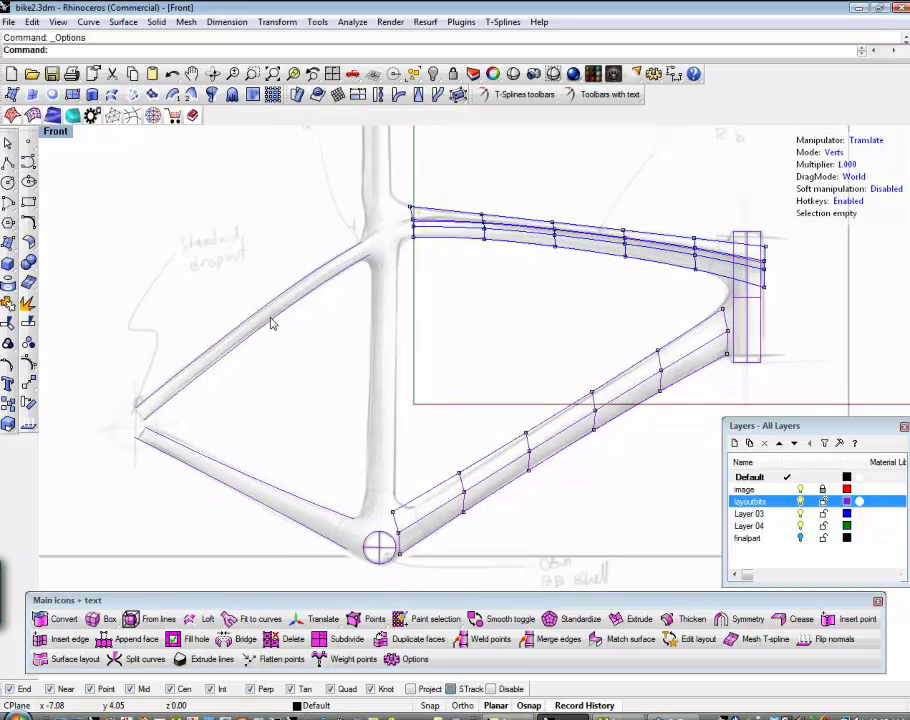
pyautogui.scroll(2, 270, 319)
pyautogui.scroll(2, 258, 323)
pyautogui.click(284, 285)
pyautogui.moveTo(369, 322); pyautogui.dragTo(378, 321, button='right')
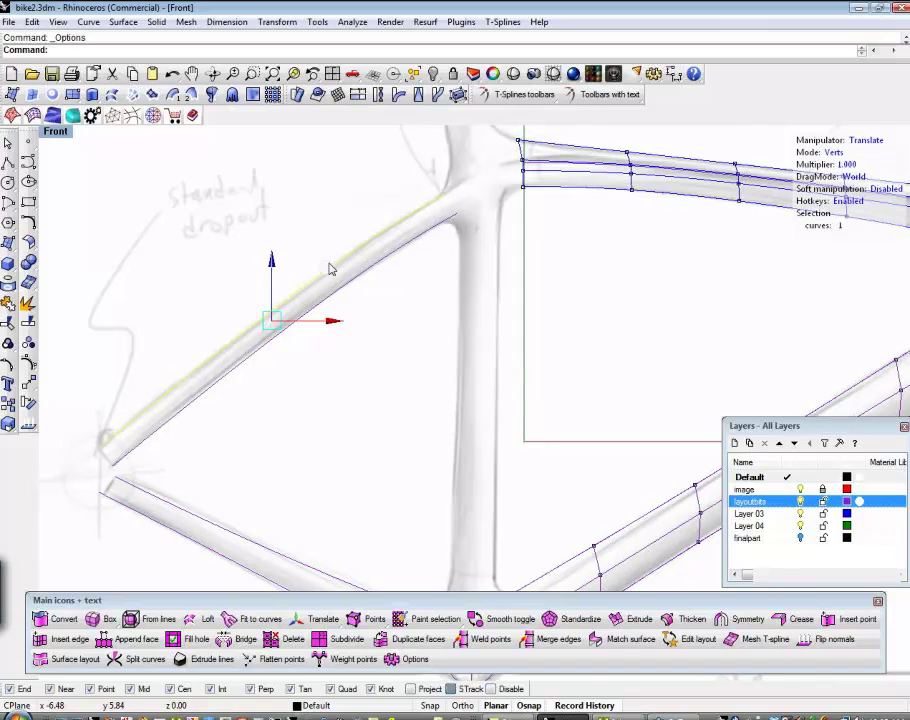
pyautogui.doubleClick(333, 272)
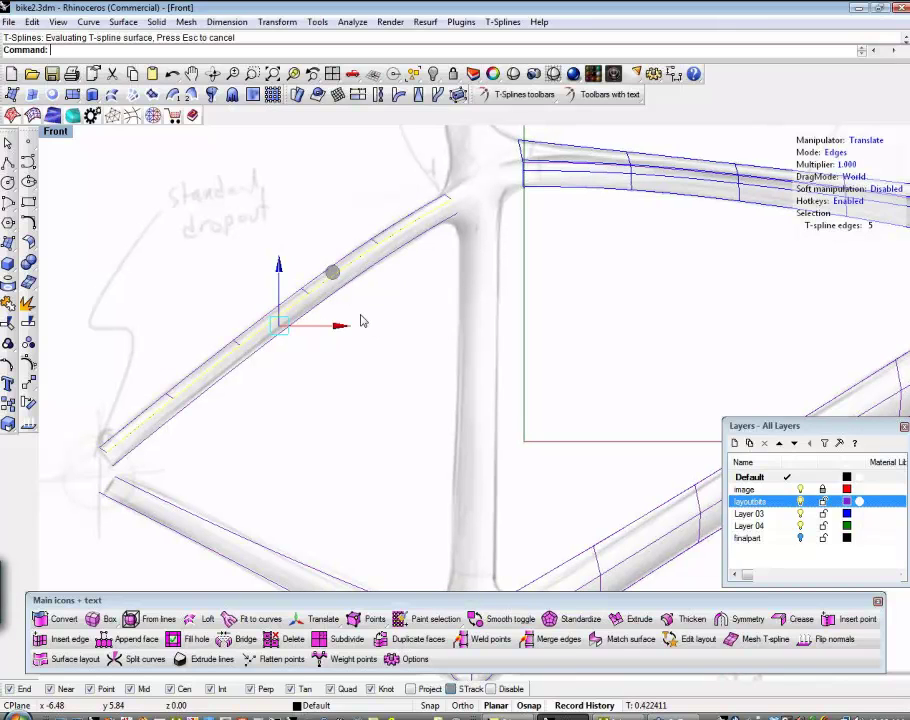
pyautogui.press('Escape')
# Step: Extrude the seat stay's lower layout curve diagonally up toward the upper strip, leaving a narrow gap between them
pyautogui.click(339, 288)
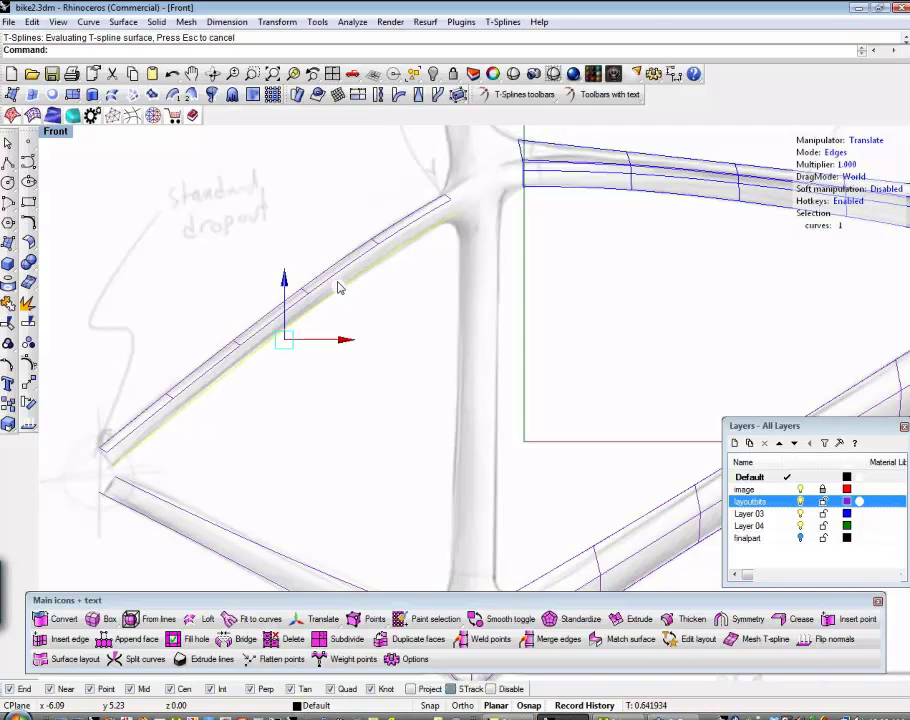
pyautogui.click(334, 285)
pyautogui.doubleClick(333, 283)
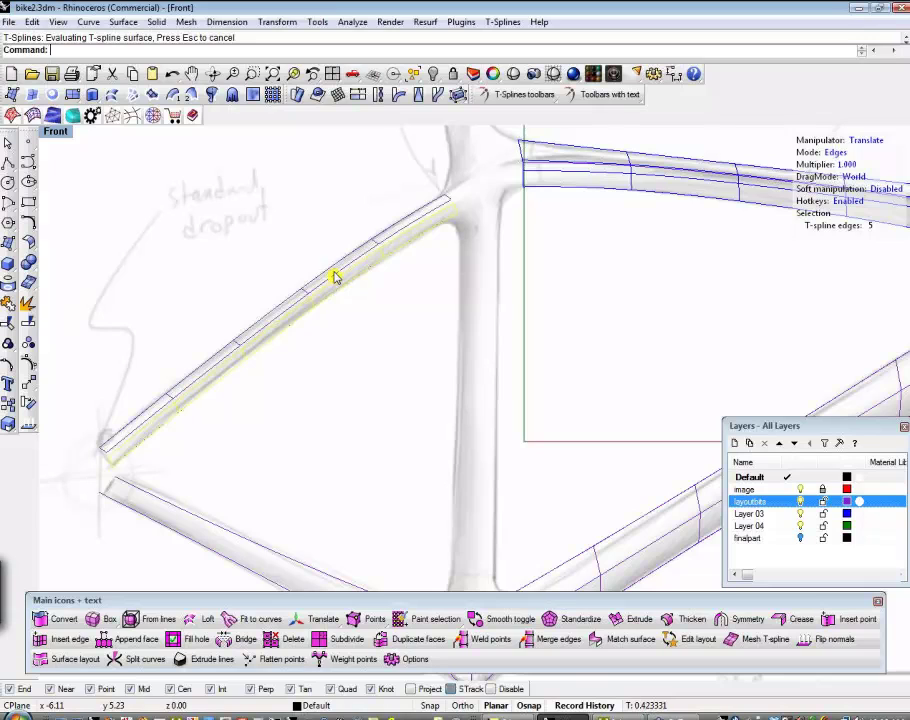
pyautogui.click(440, 275)
# Step: Switch the edit mode to Verts and weld the facing seat stay end vertices at the seat tube
pyautogui.scroll(2, 438, 235)
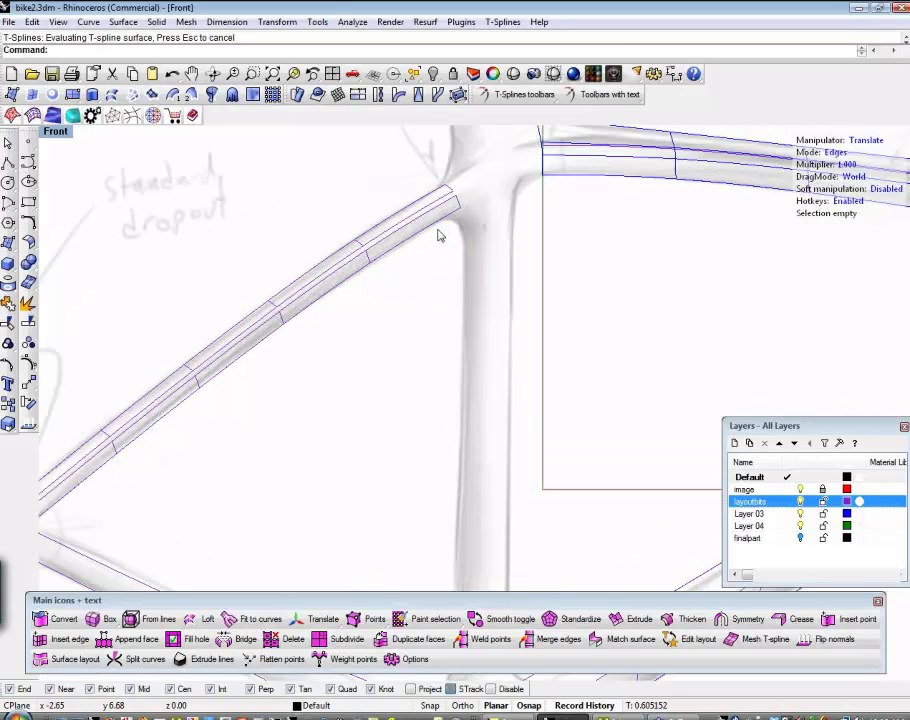
pyautogui.scroll(1, 438, 235)
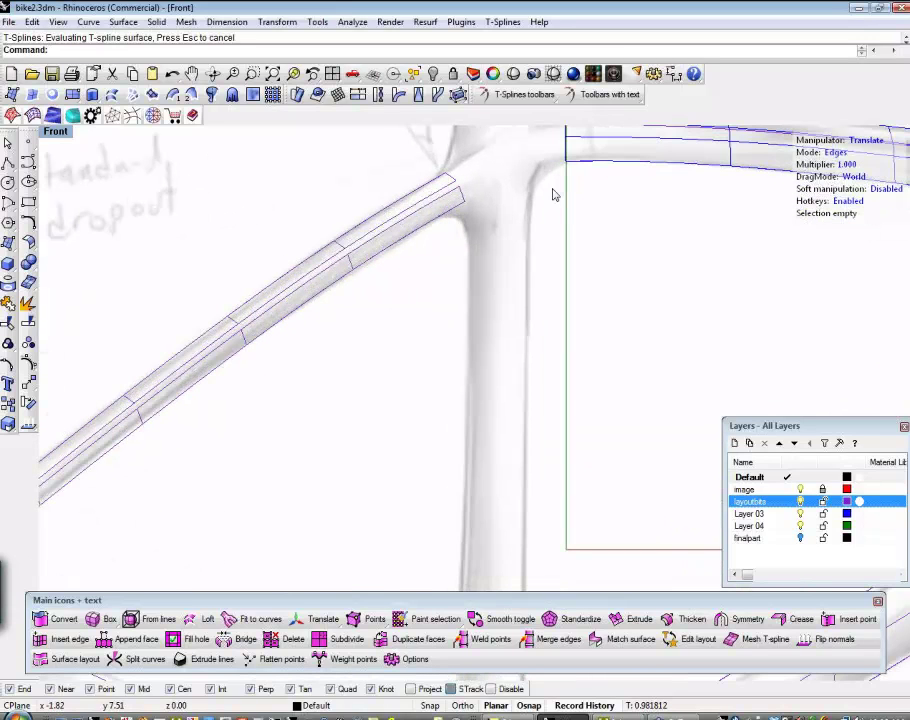
pyautogui.click(836, 154)
pyautogui.click(836, 152)
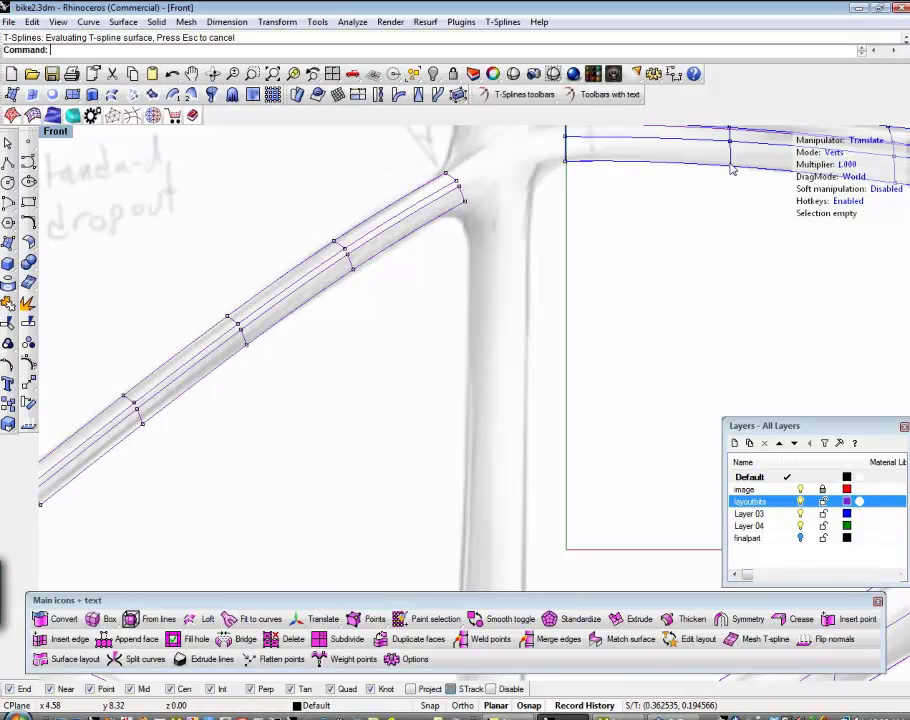
pyautogui.scroll(2, 420, 172)
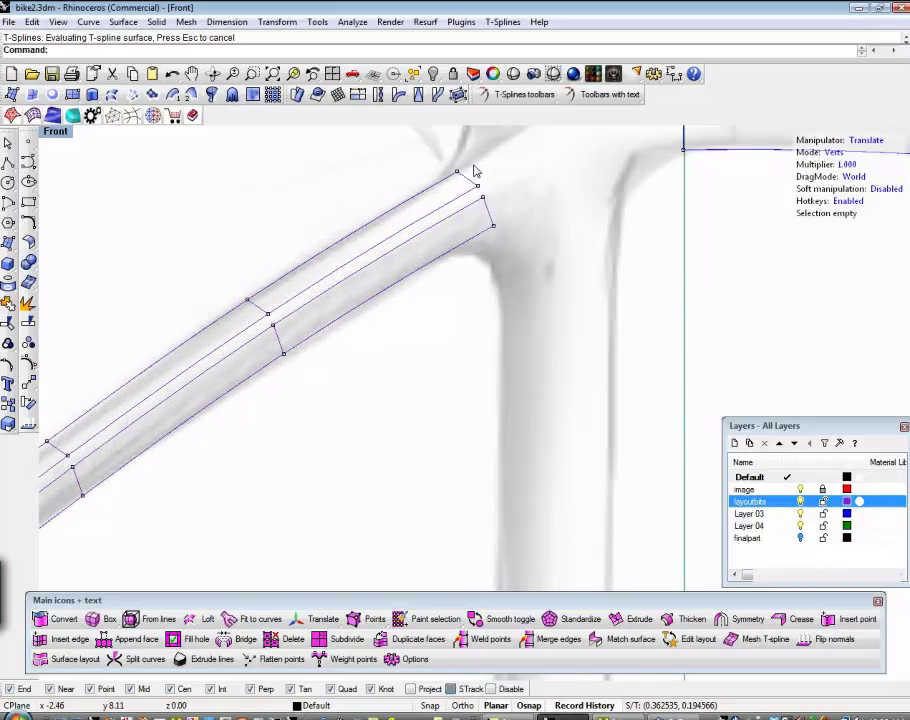
pyautogui.click(480, 188)
pyautogui.click(521, 250)
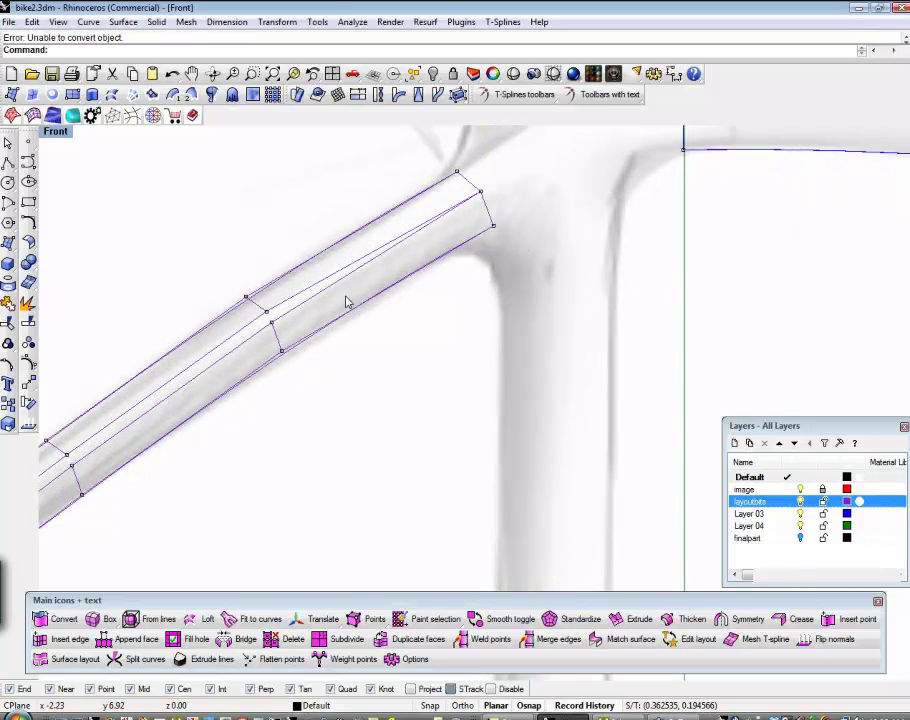
# Step: Weld the next two pairs of facing seat stay vertices, working from the seat tube toward the dropout
pyautogui.moveTo(254, 309); pyautogui.dragTo(283, 337)
pyautogui.rightClick(288, 406)
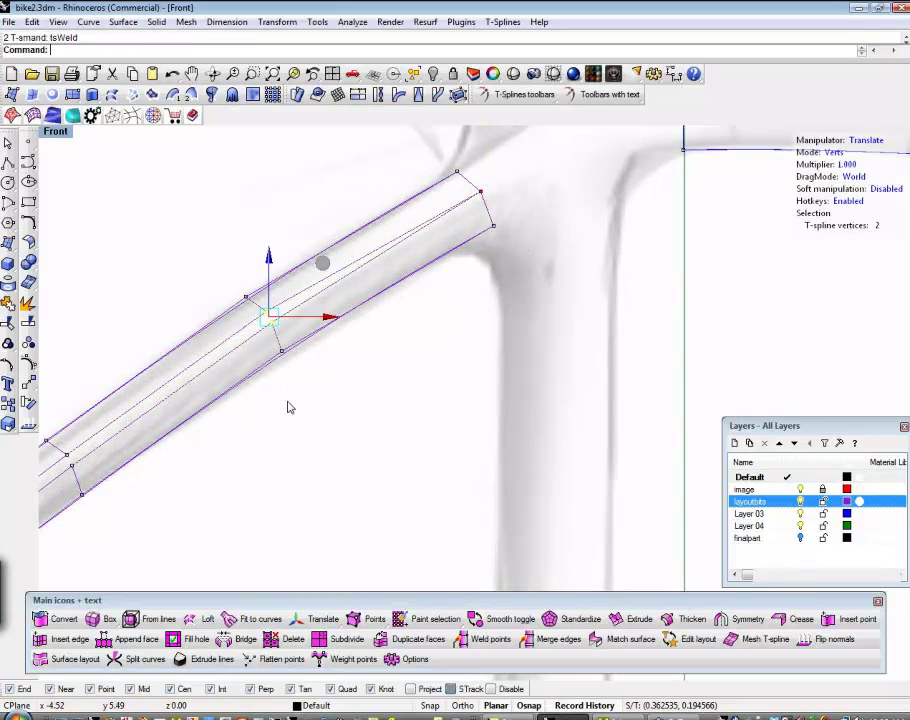
pyautogui.moveTo(384, 414); pyautogui.dragTo(483, 357, button='right')
pyautogui.click(318, 364)
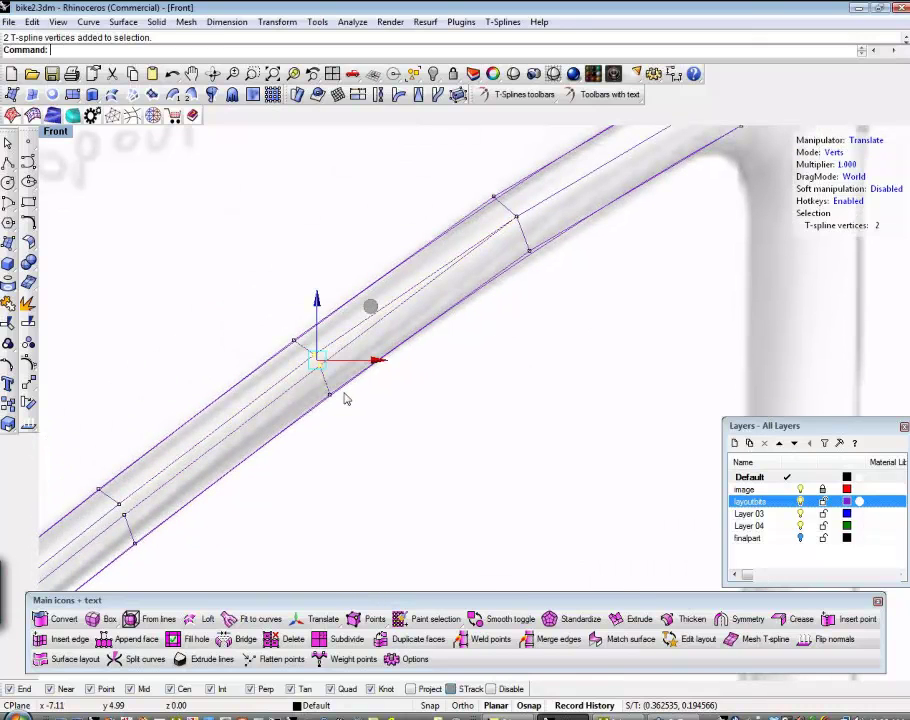
pyautogui.rightClick(337, 473)
pyautogui.moveTo(336, 468); pyautogui.dragTo(495, 333, button='right')
# Step: Weld the fourth and fifth pairs of facing seat stay vertices on the tube's lower half
pyautogui.click(279, 367)
pyautogui.rightClick(345, 463)
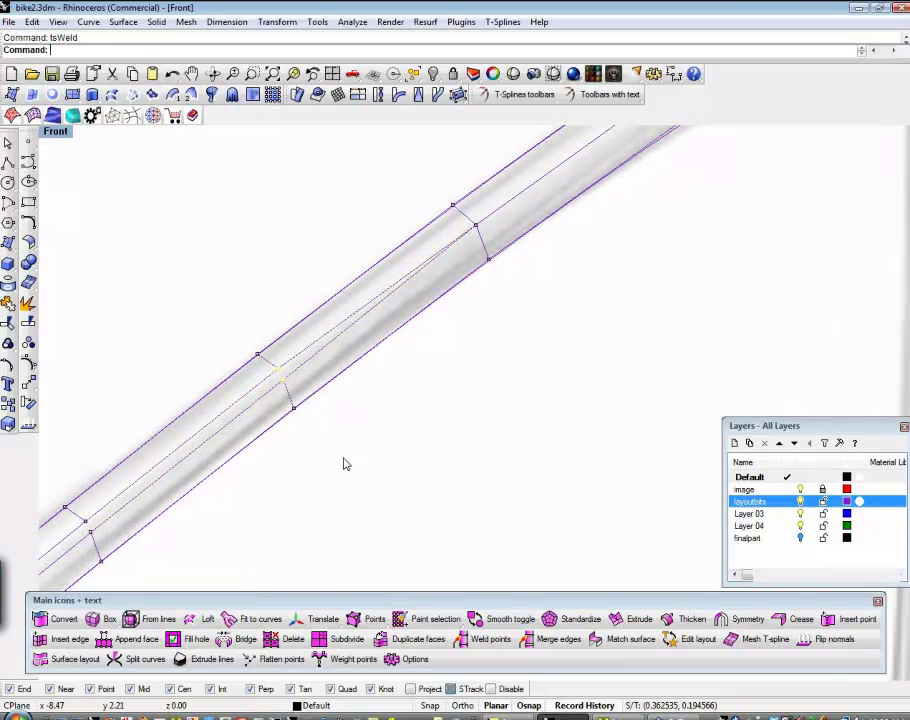
pyautogui.moveTo(425, 404); pyautogui.dragTo(386, 400, button='right')
pyautogui.click(272, 372)
pyautogui.rightClick(323, 490)
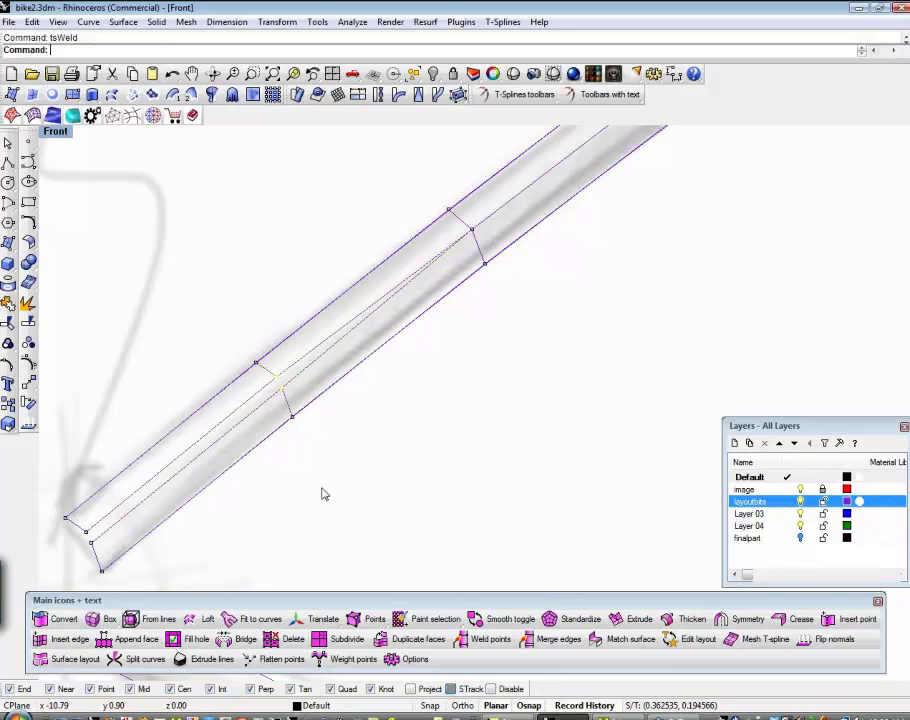
pyautogui.moveTo(319, 496); pyautogui.dragTo(452, 392, button='right')
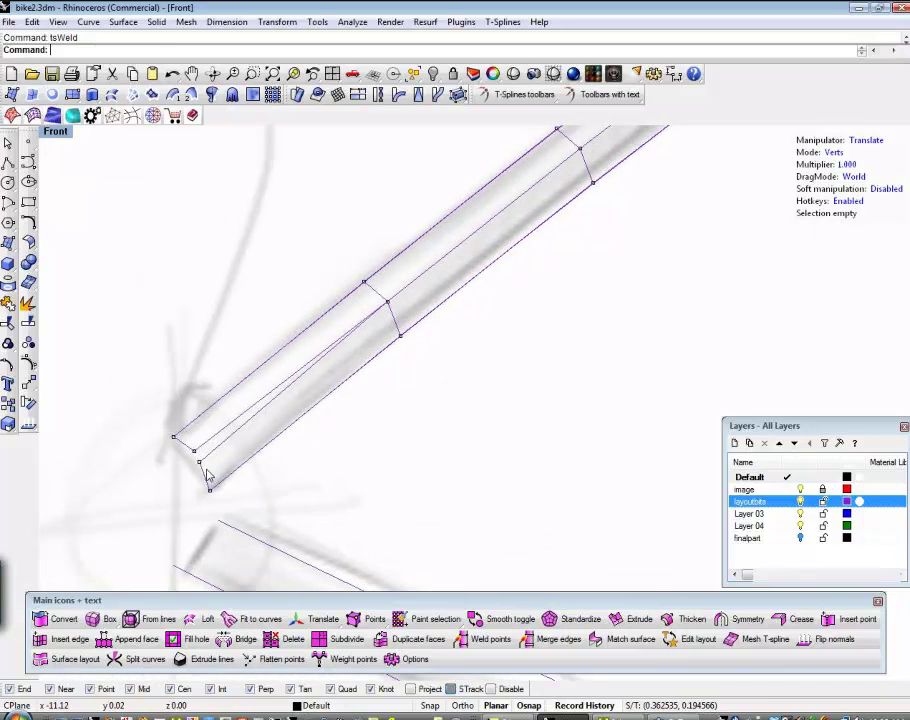
# Step: Weld the facing seat stay end vertices together at the dropout
pyautogui.moveTo(191, 437); pyautogui.dragTo(208, 475)
pyautogui.rightClick(331, 465)
pyautogui.scroll(-1, 332, 466)
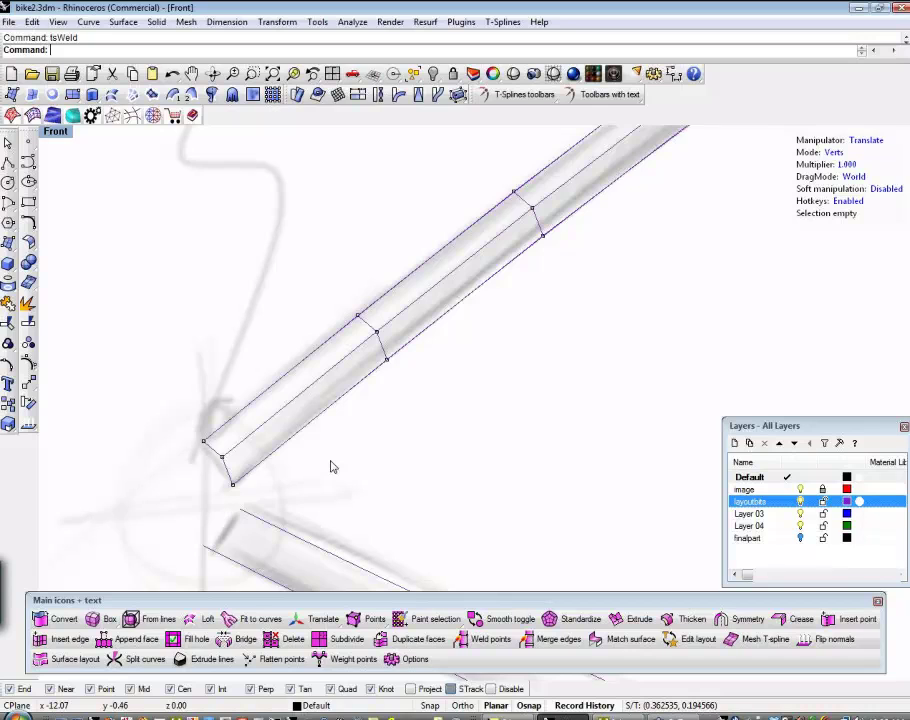
# Step: Extrude the chain stay's upper and lower layout curves inward into two narrow T-Splines strips
pyautogui.scroll(-3, 331, 466)
pyautogui.moveTo(442, 422); pyautogui.dragTo(358, 320, button='right')
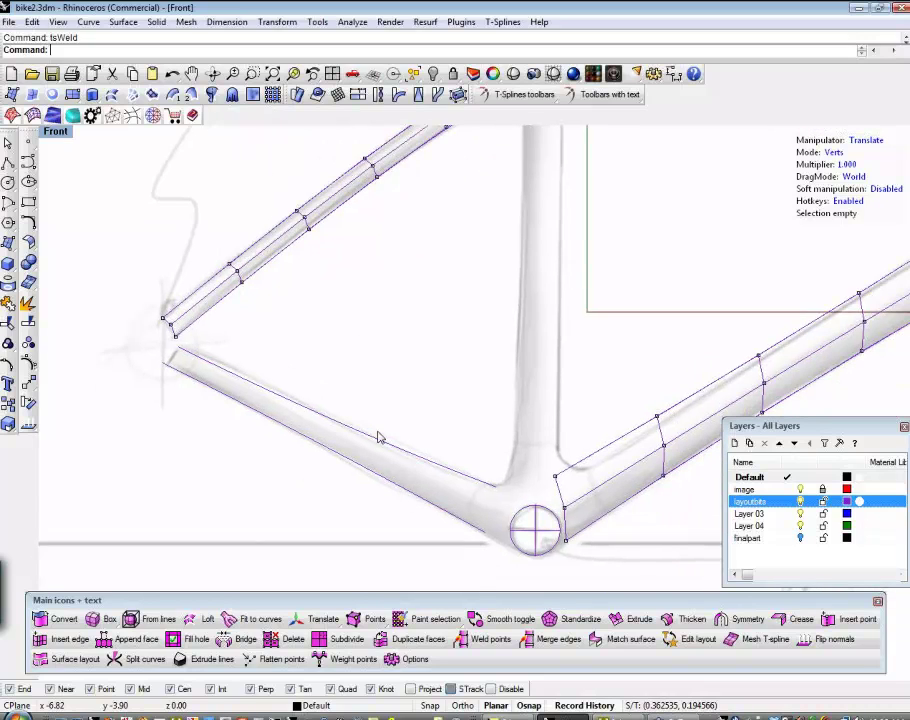
pyautogui.click(379, 437)
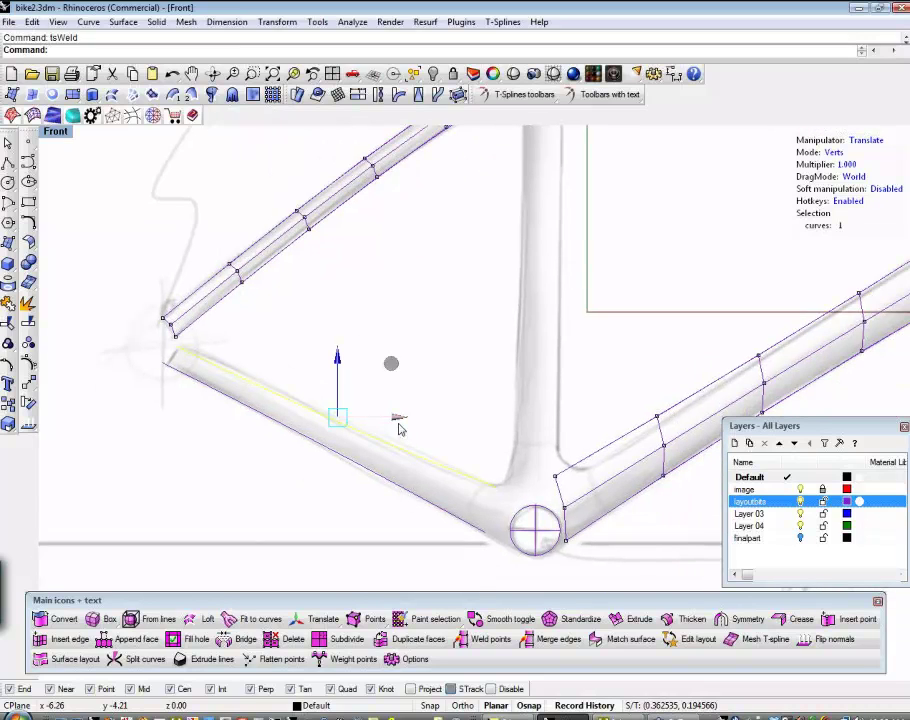
pyautogui.keyDown('alt'); pyautogui.moveTo(391, 364); pyautogui.dragTo(382, 374); pyautogui.keyUp('alt')
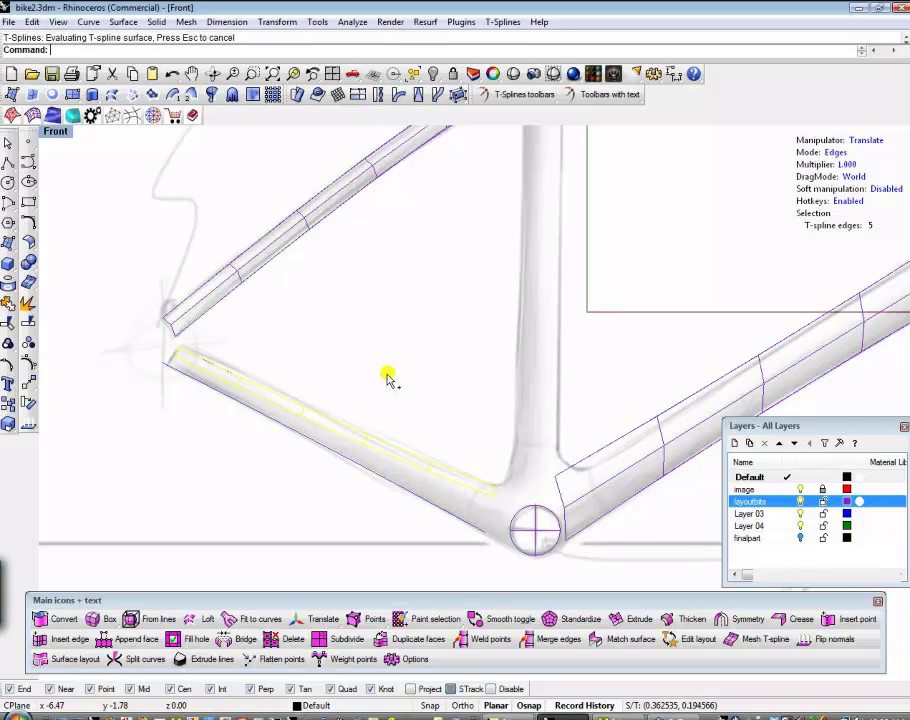
pyautogui.click(391, 478)
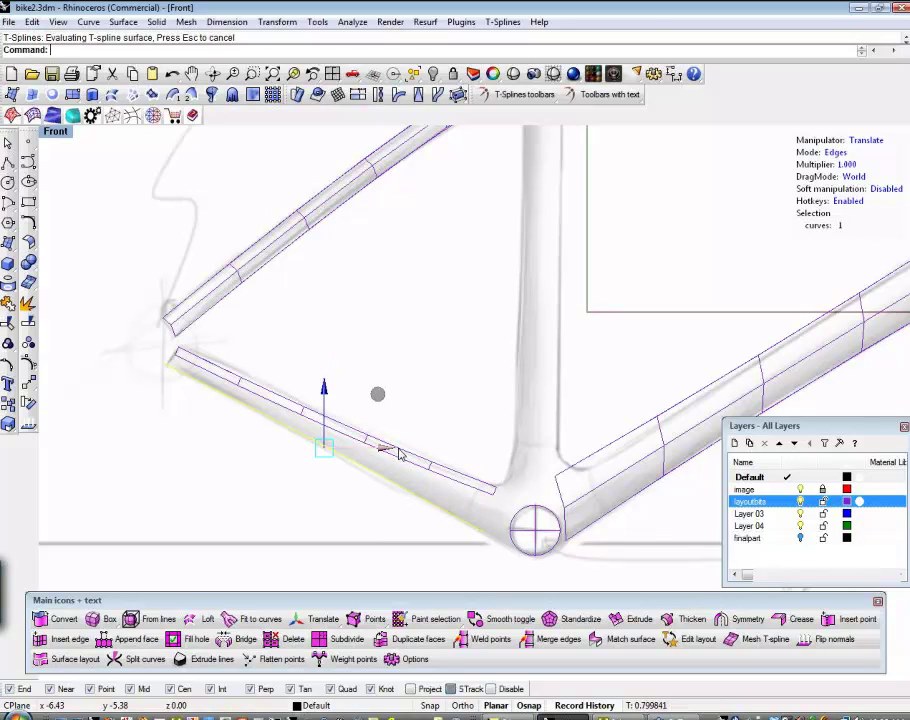
pyautogui.click(384, 396)
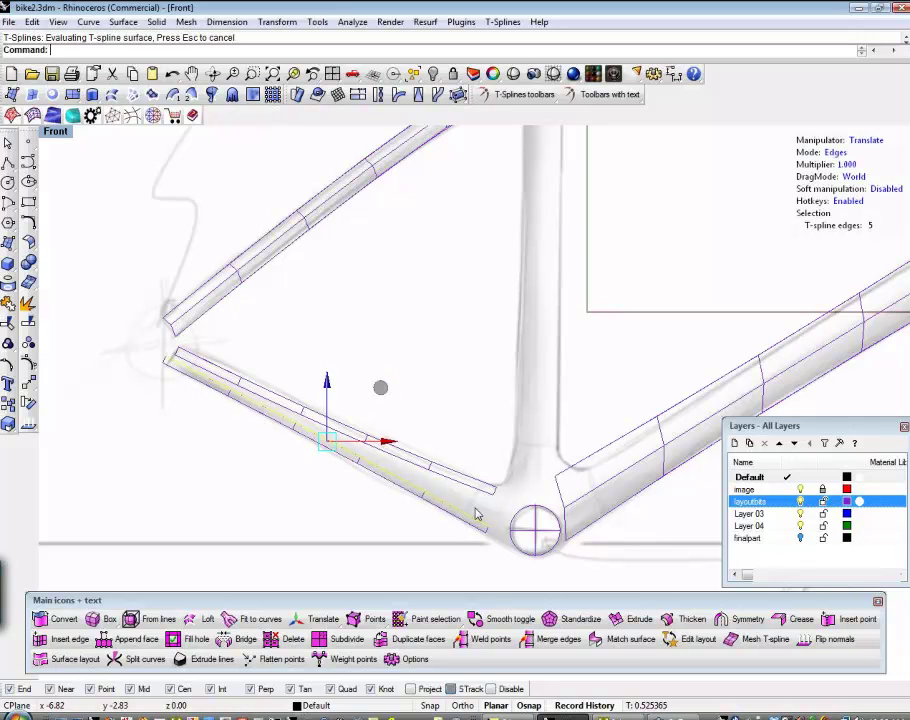
# Step: Switch the edit mode to Verts and weld the facing chain stay end vertices at the dropout
pyautogui.scroll(1, 428, 488)
pyautogui.scroll(1, 428, 488)
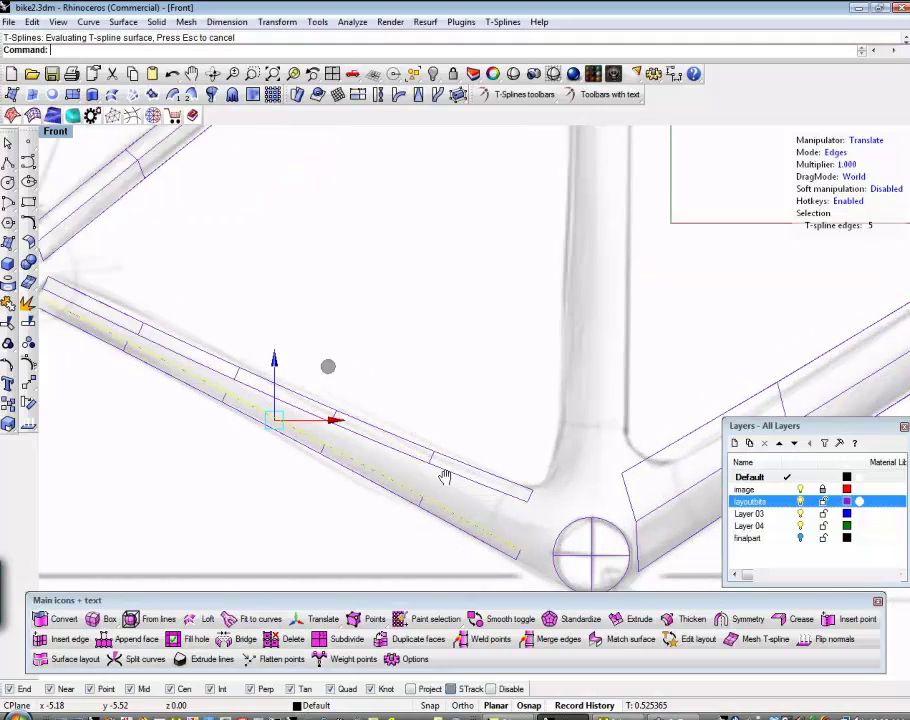
pyautogui.moveTo(445, 477); pyautogui.dragTo(523, 474, button='right')
pyautogui.press('Escape')
pyautogui.press('a')
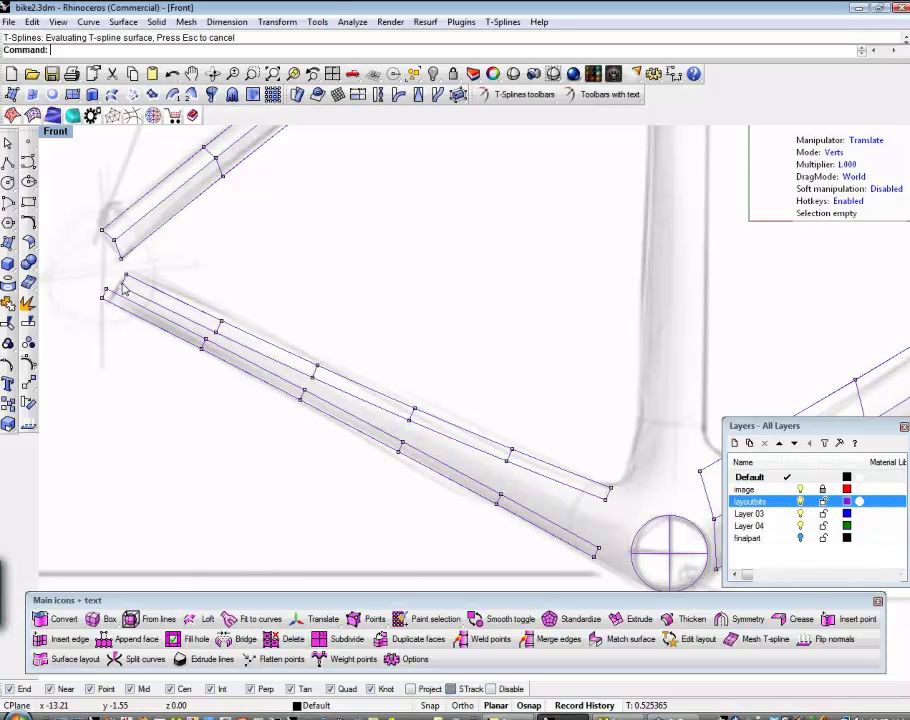
pyautogui.scroll(6, 123, 284)
pyautogui.moveTo(86, 270); pyautogui.dragTo(142, 301)
pyautogui.rightClick(165, 330)
# Step: Weld the second and third pairs of facing chain stay vertices, working from the dropout toward the bottom bracket
pyautogui.moveTo(253, 336); pyautogui.dragTo(314, 393)
pyautogui.rightClick(450, 441)
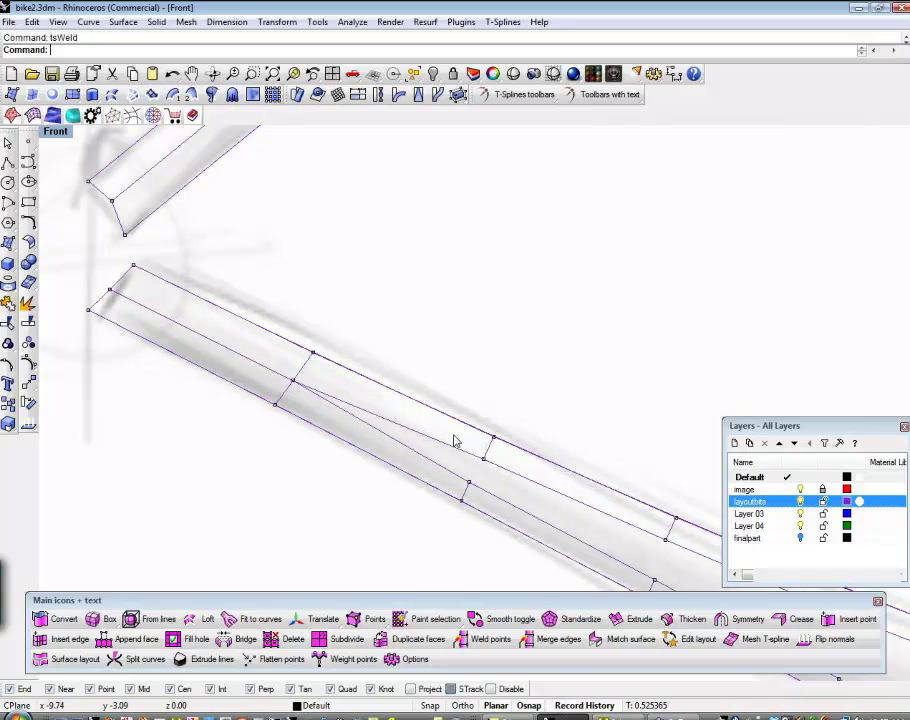
pyautogui.moveTo(455, 441); pyautogui.dragTo(499, 489)
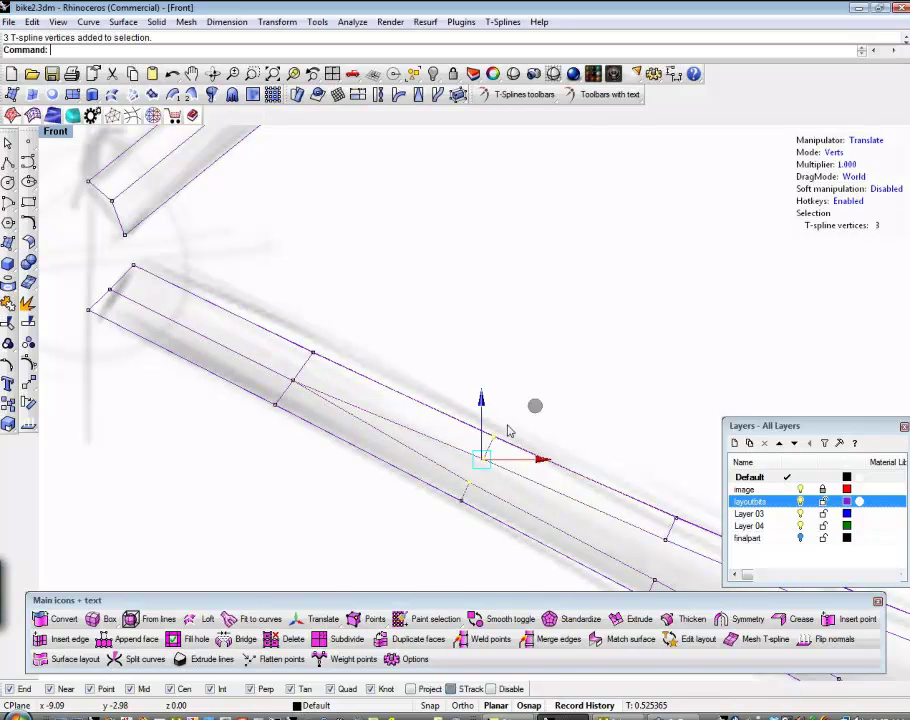
pyautogui.rightClick(556, 489)
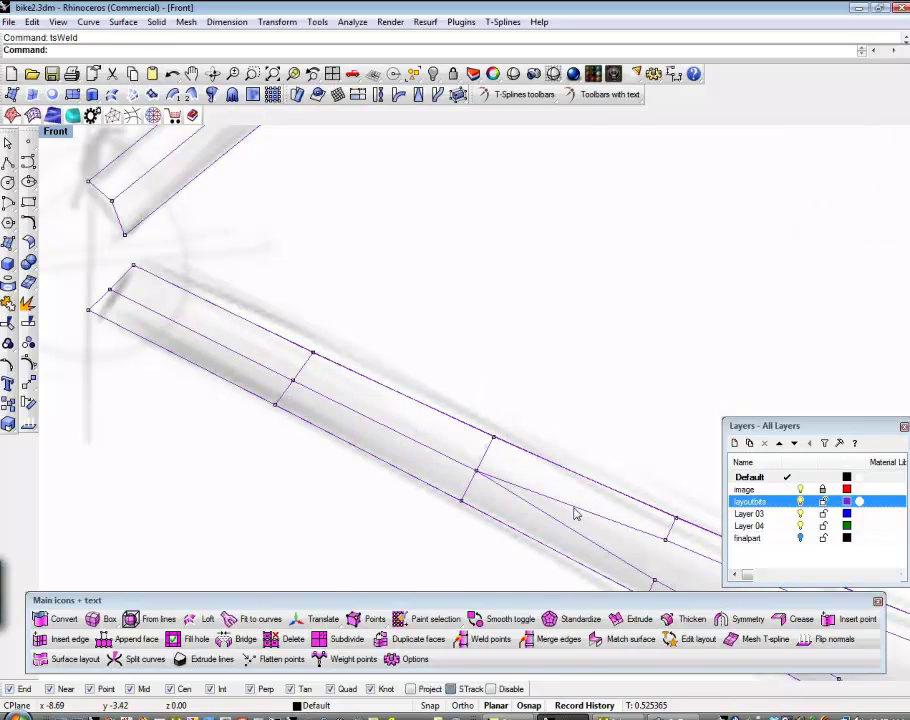
# Step: Weld the fourth and fifth pairs of facing chain stay vertices on the half nearer the bottom bracket
pyautogui.moveTo(506, 465); pyautogui.dragTo(383, 393, button='right')
pyautogui.moveTo(469, 420); pyautogui.dragTo(516, 489)
pyautogui.rightClick(554, 494)
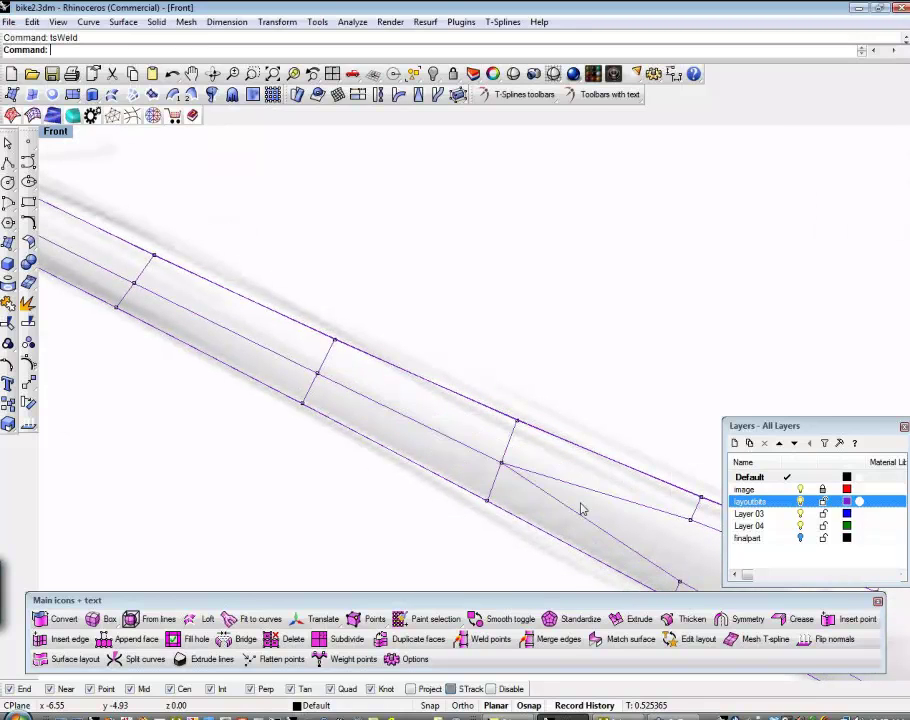
pyautogui.moveTo(545, 490); pyautogui.dragTo(306, 384, button='right')
pyautogui.moveTo(433, 402); pyautogui.dragTo(468, 496)
pyautogui.rightClick(543, 512)
# Step: Weld the facing chain stay end vertices together at the bottom bracket
pyautogui.moveTo(492, 474); pyautogui.dragTo(393, 427, button='right')
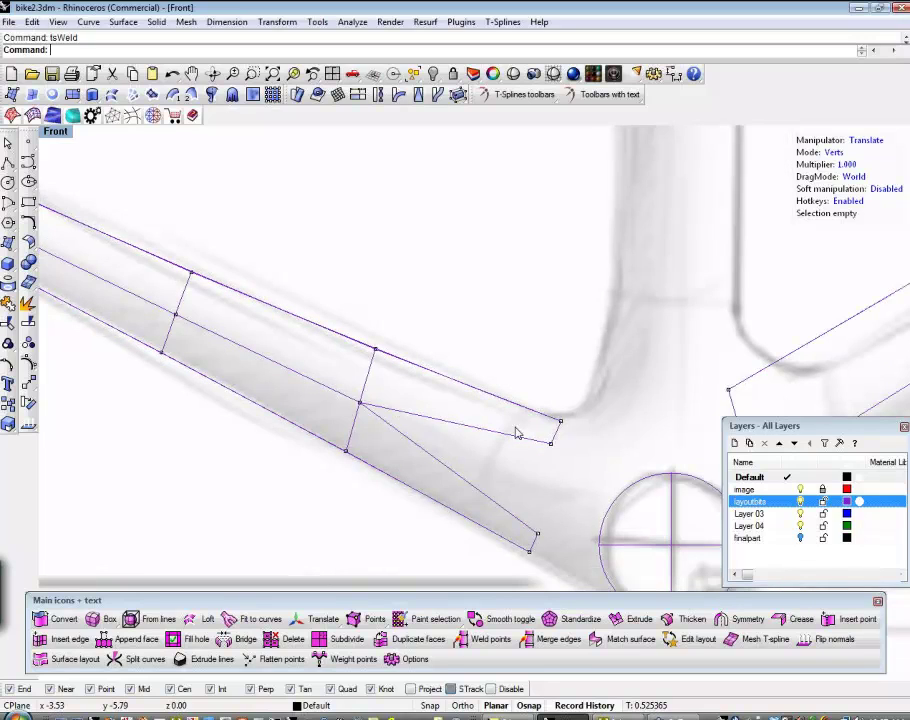
pyautogui.click(551, 443)
pyautogui.keyDown('shift'); pyautogui.moveTo(533, 518); pyautogui.dragTo(556, 546); pyautogui.keyUp('shift')
pyautogui.rightClick(565, 548)
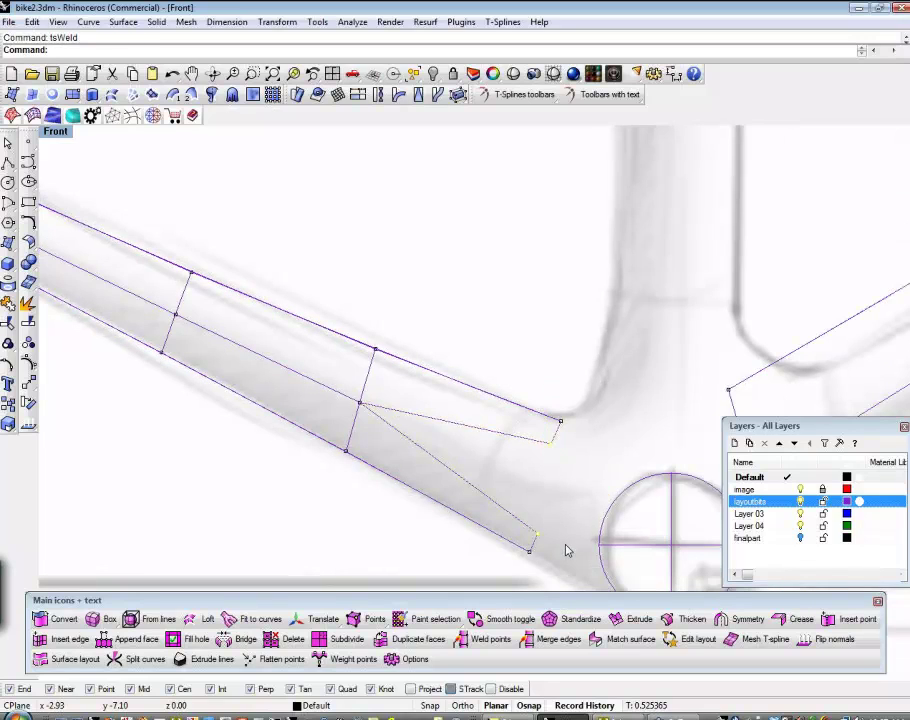
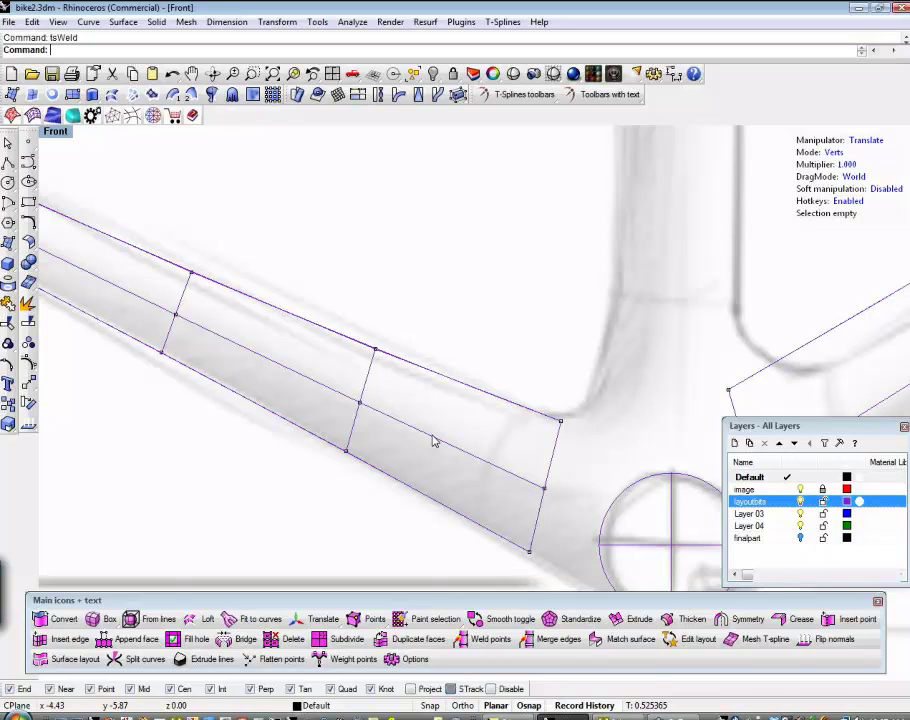
# Step: Bring the whole frame into view and switch the edit mode from Verts to Objects
pyautogui.scroll(-2, 433, 441)
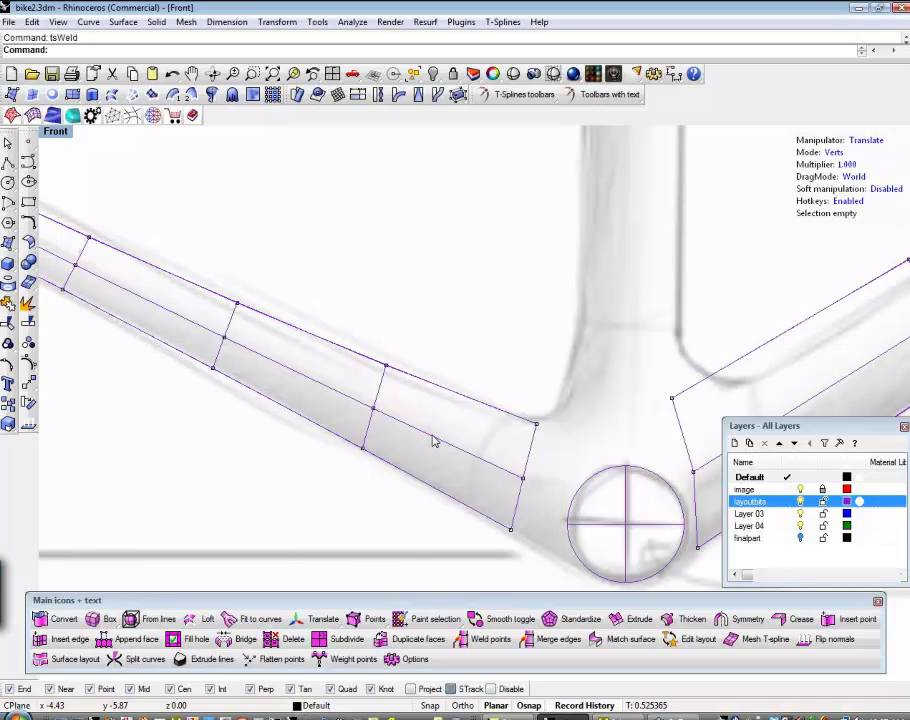
pyautogui.scroll(-2, 433, 441)
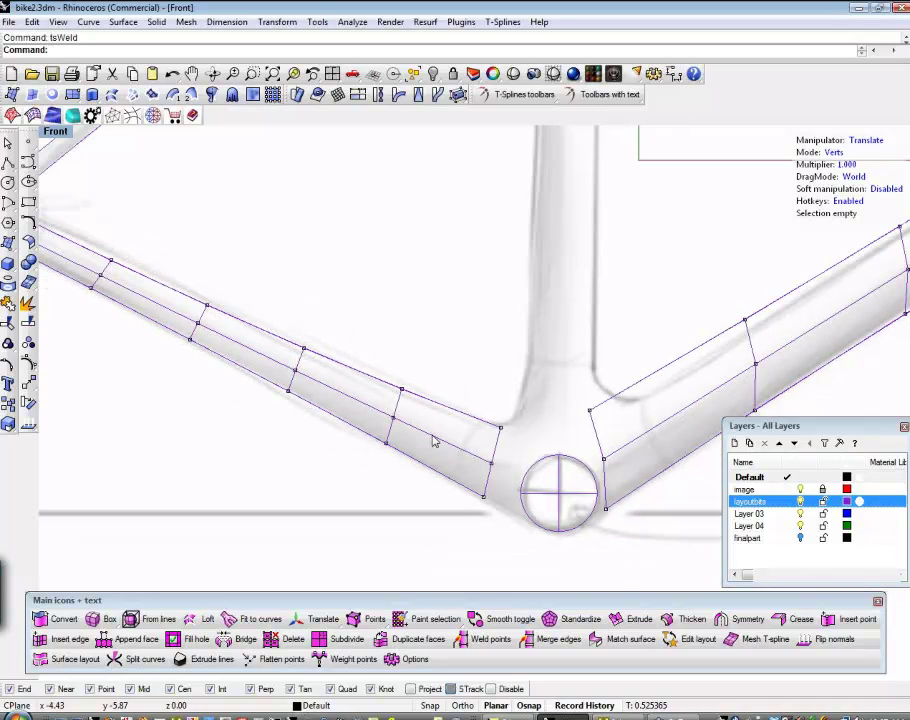
pyautogui.scroll(-2, 433, 441)
pyautogui.scroll(-2, 444, 454)
pyautogui.moveTo(490, 396); pyautogui.dragTo(396, 474, button='right')
pyautogui.scroll(-2, 446, 413)
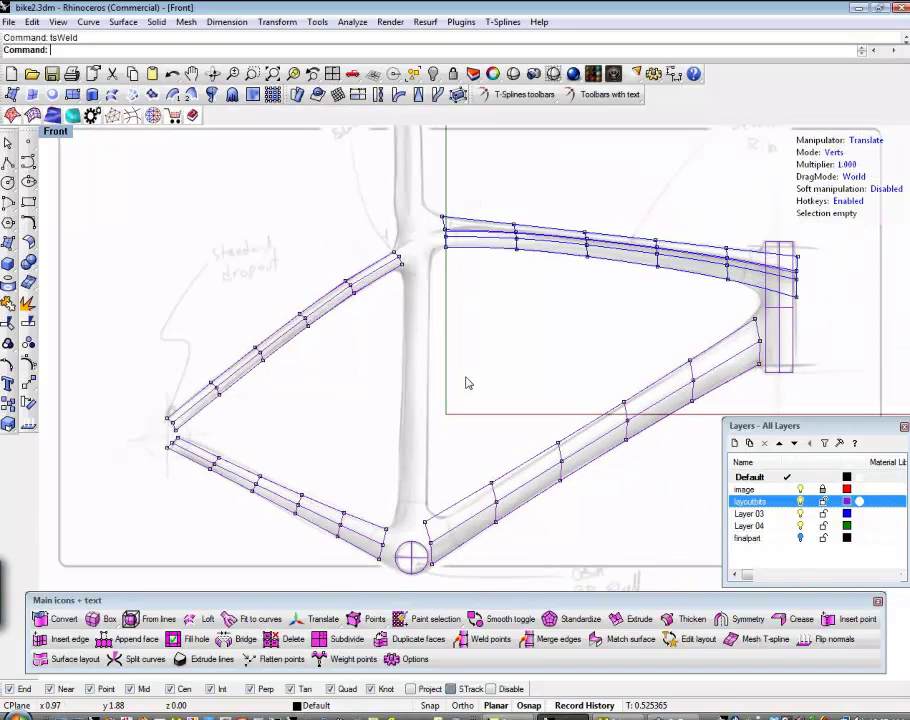
pyautogui.moveTo(467, 383); pyautogui.dragTo(493, 311, button='right')
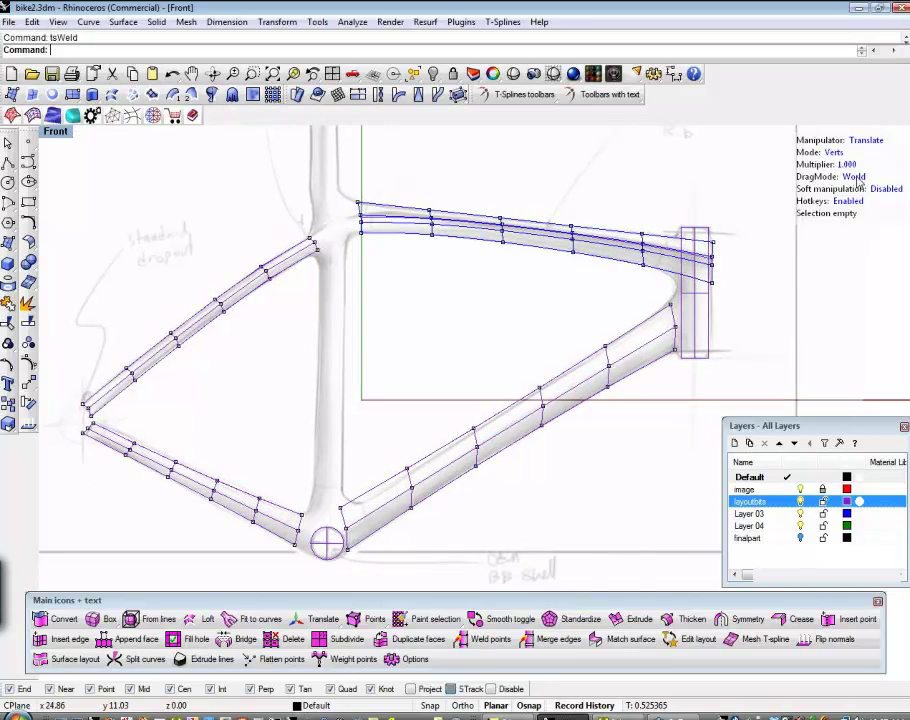
pyautogui.click(834, 155)
pyautogui.click(839, 157)
pyautogui.click(836, 154)
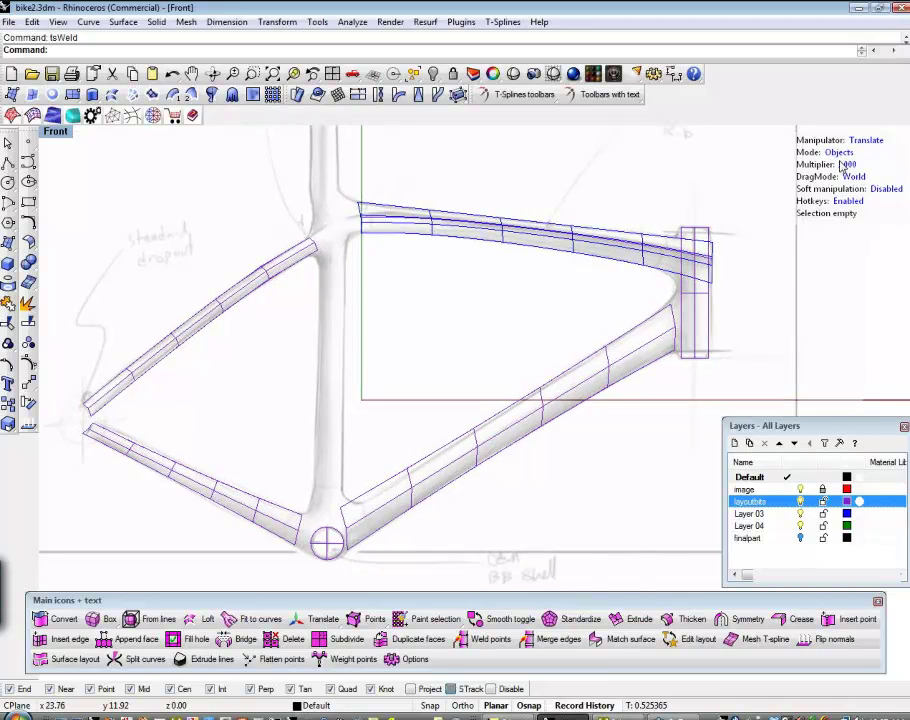
# Step: Move the down tube, chain stay and seat stay meshes to Layer 03 and turn off the layoutbits layer
pyautogui.click(563, 407)
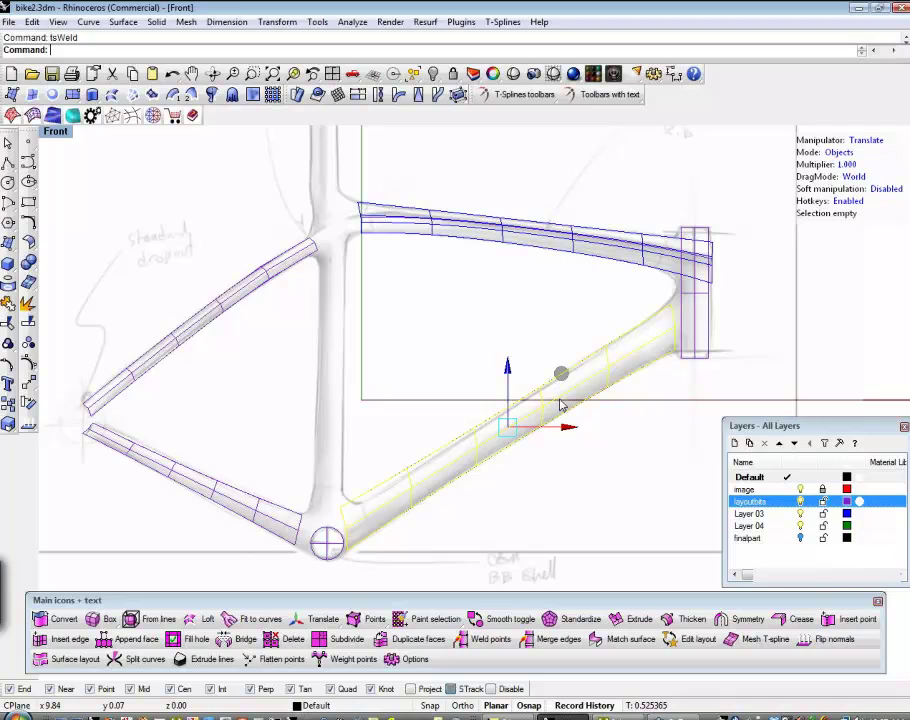
pyautogui.keyDown('shift'); pyautogui.click(205, 483); pyautogui.keyUp('shift')
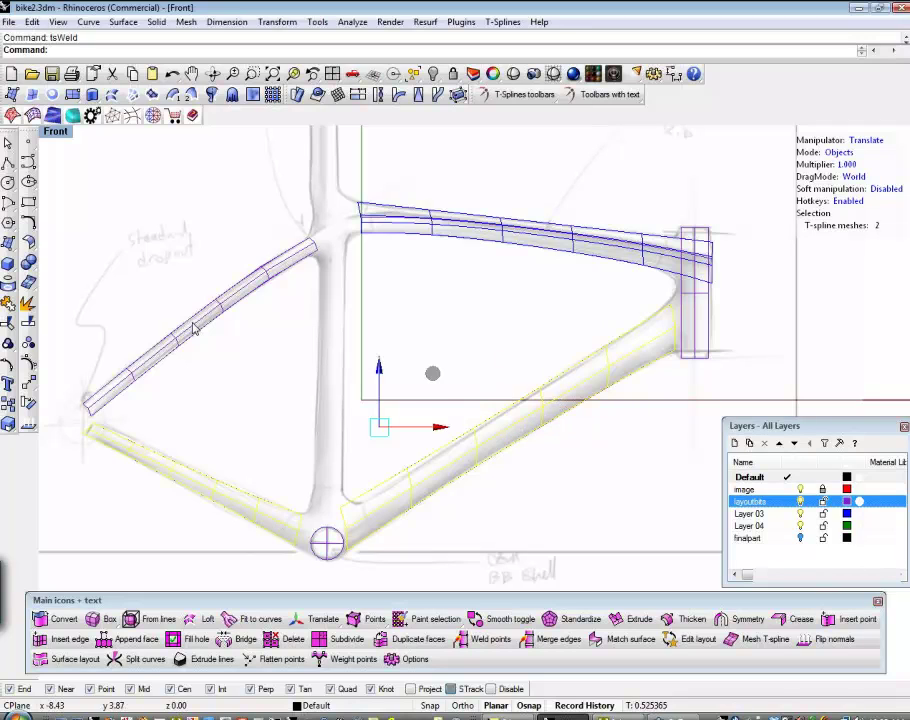
pyautogui.keyDown('shift'); pyautogui.click(193, 328); pyautogui.keyUp('shift')
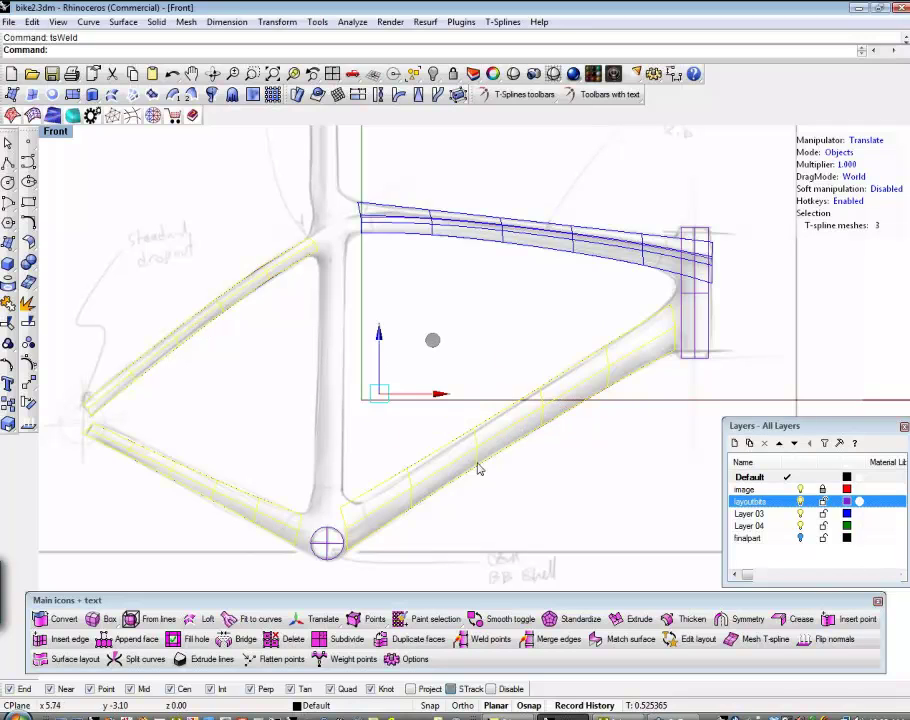
pyautogui.click(749, 513)
pyautogui.rightClick(752, 514)
pyautogui.click(812, 681)
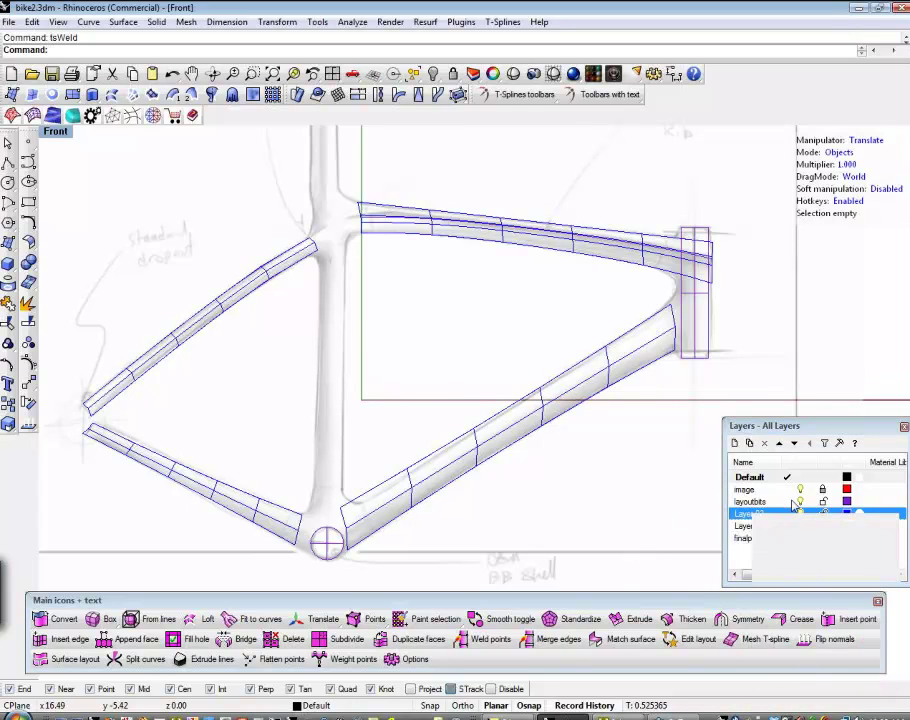
pyautogui.moveTo(798, 427); pyautogui.dragTo(798, 423)
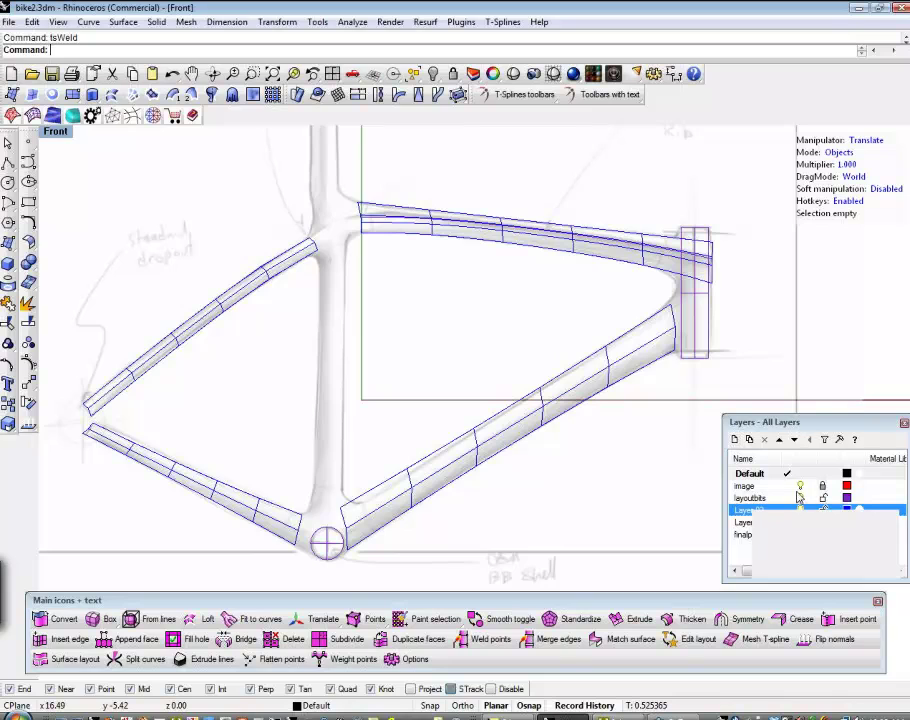
pyautogui.click(801, 498)
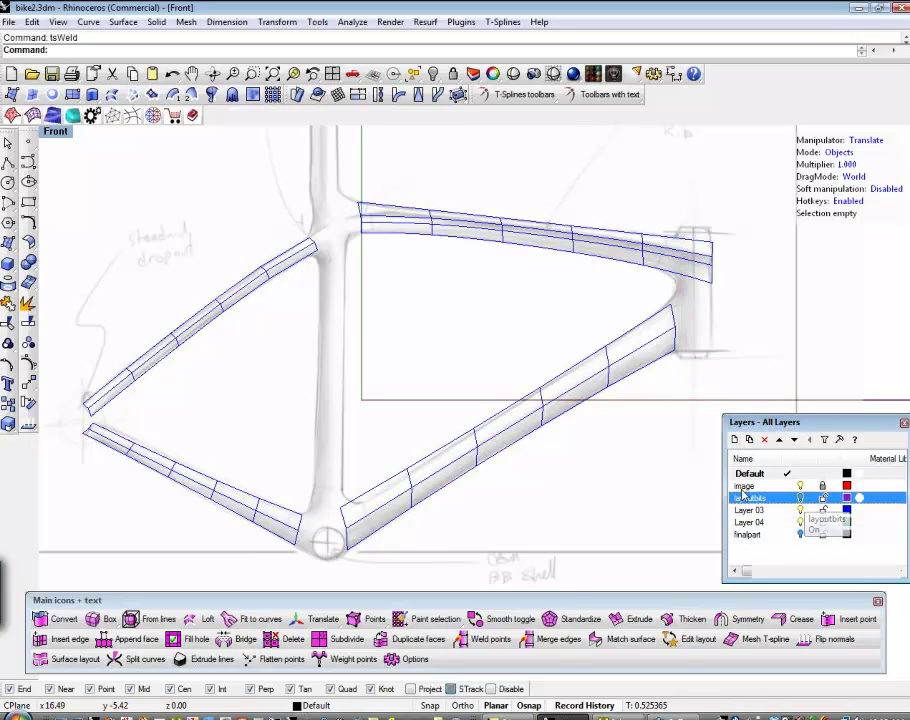
# Step: Examine the gaps between the tube surfaces at the seat tube junction and across the whole frame
pyautogui.moveTo(528, 493); pyautogui.dragTo(559, 448, button='right')
pyautogui.moveTo(388, 431); pyautogui.dragTo(387, 452, button='right')
pyautogui.moveTo(369, 365); pyautogui.dragTo(371, 386, button='right')
pyautogui.scroll(3, 362, 347)
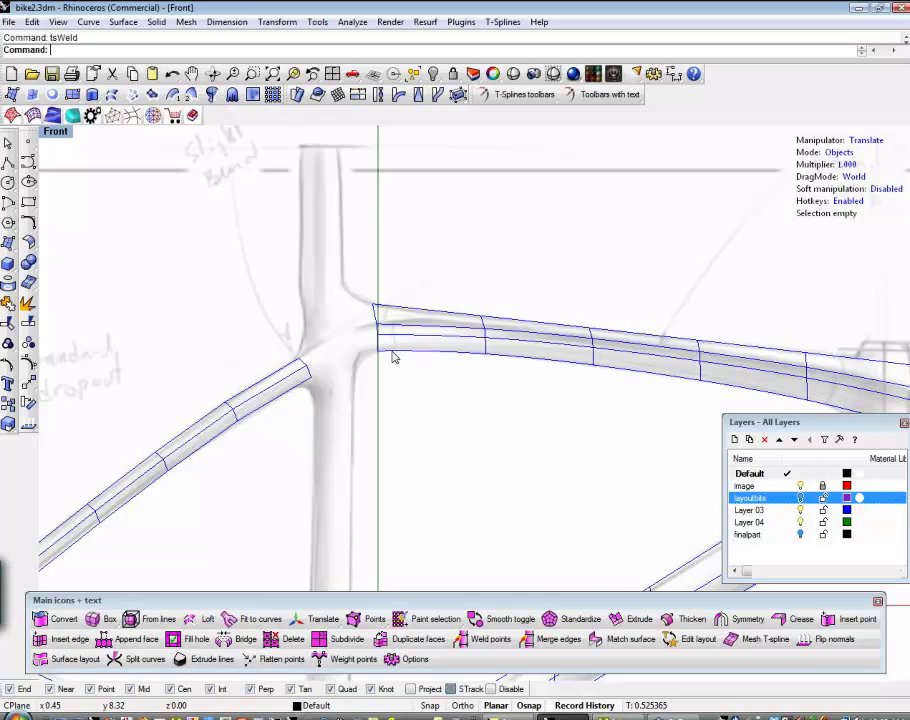
pyautogui.scroll(-1, 393, 357)
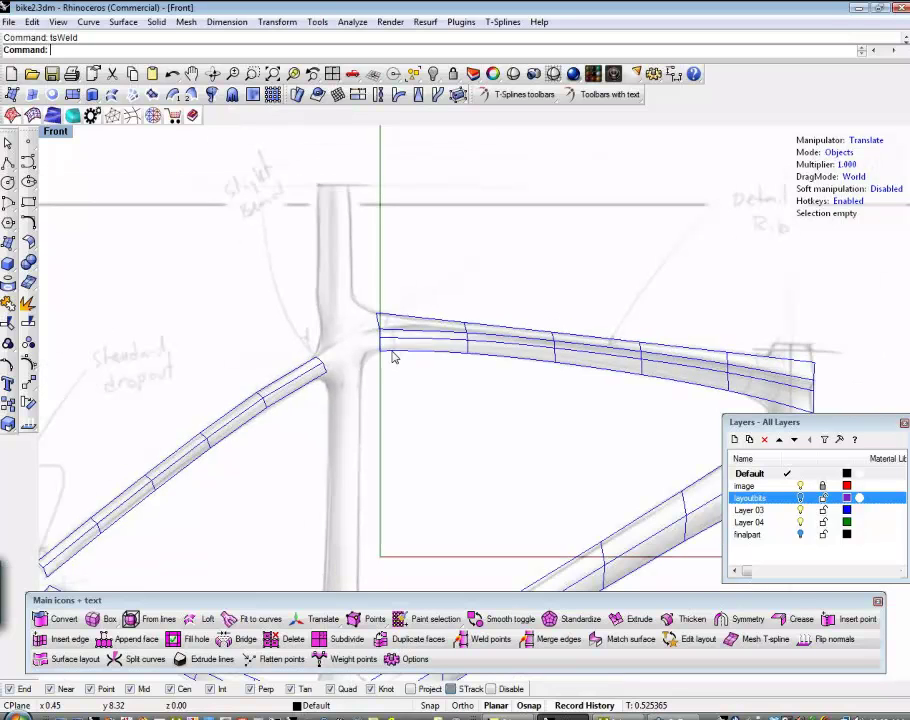
pyautogui.scroll(-2, 393, 357)
pyautogui.moveTo(465, 462); pyautogui.dragTo(460, 338, button='right')
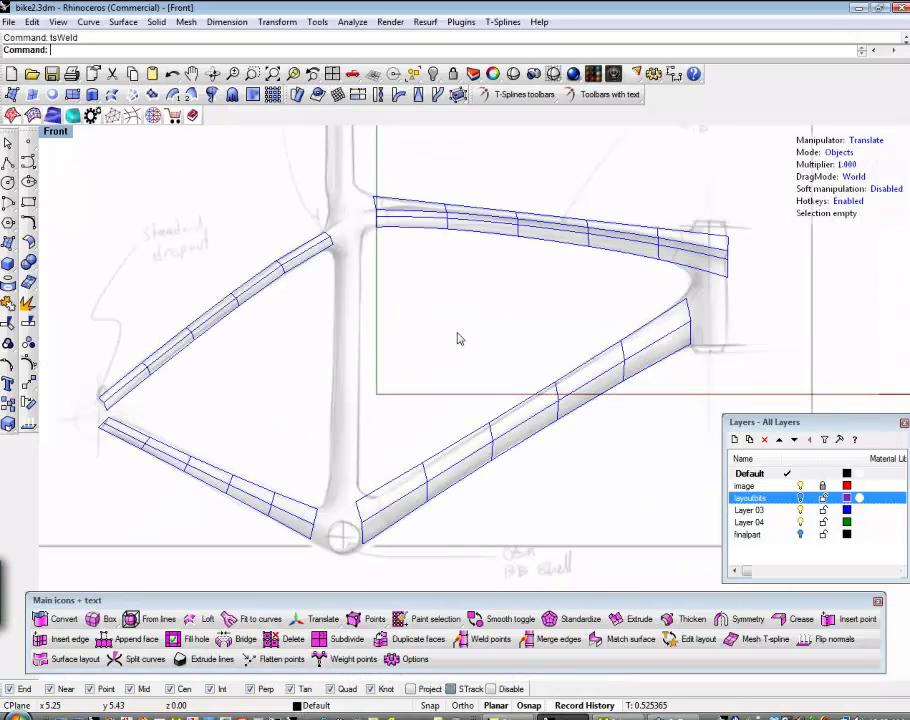
# Step: Bridge the chain stay's end edges to the down tube's end edges at the bottom bracket with one segment and return to Objects mode
pyautogui.scroll(3, 366, 467)
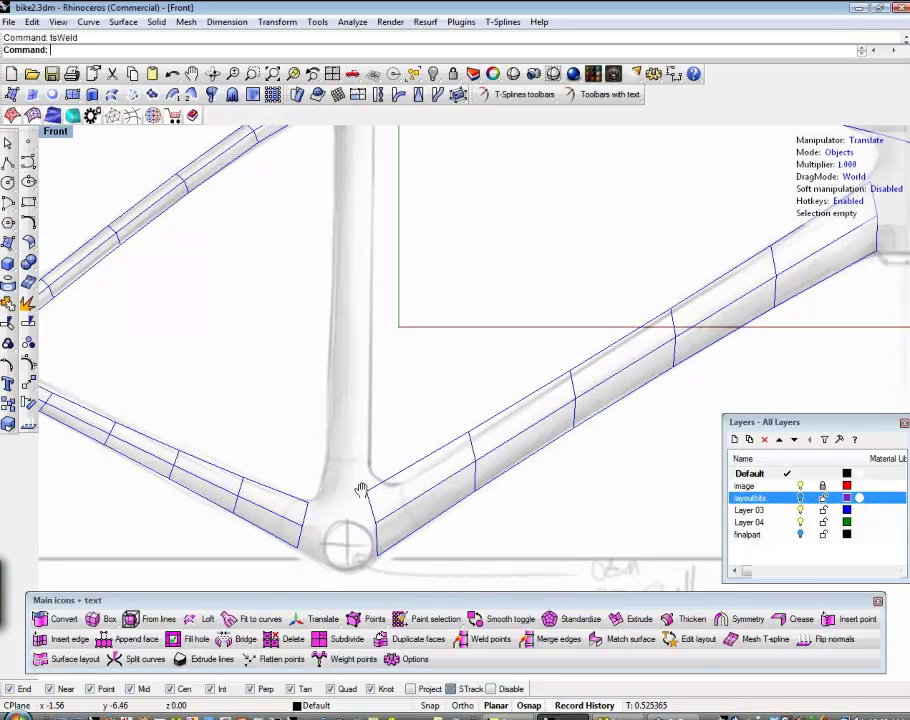
pyautogui.moveTo(361, 489); pyautogui.dragTo(376, 437, button='right')
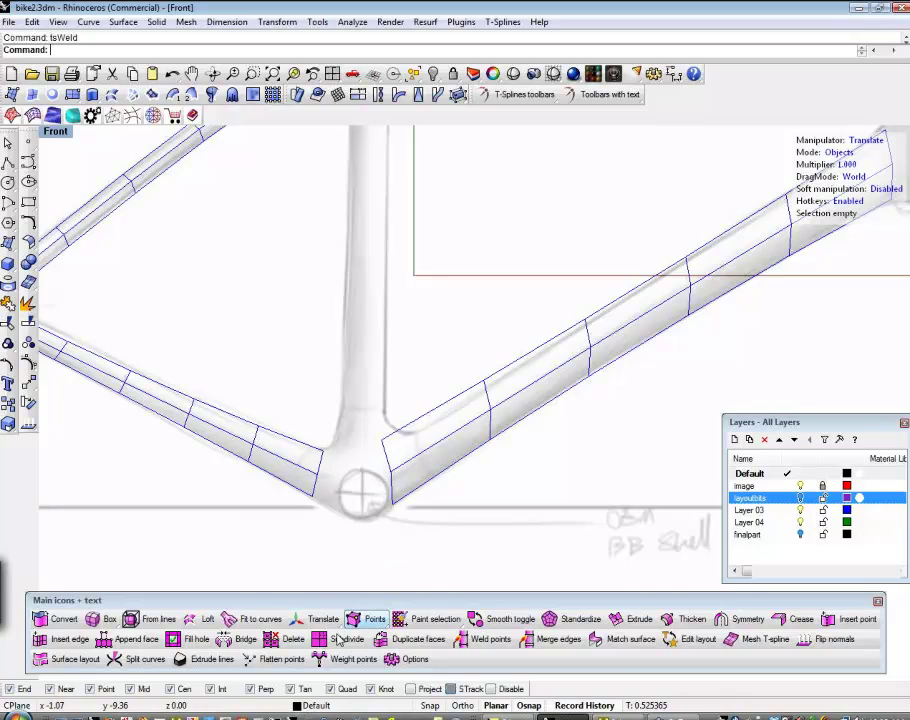
pyautogui.click(242, 639)
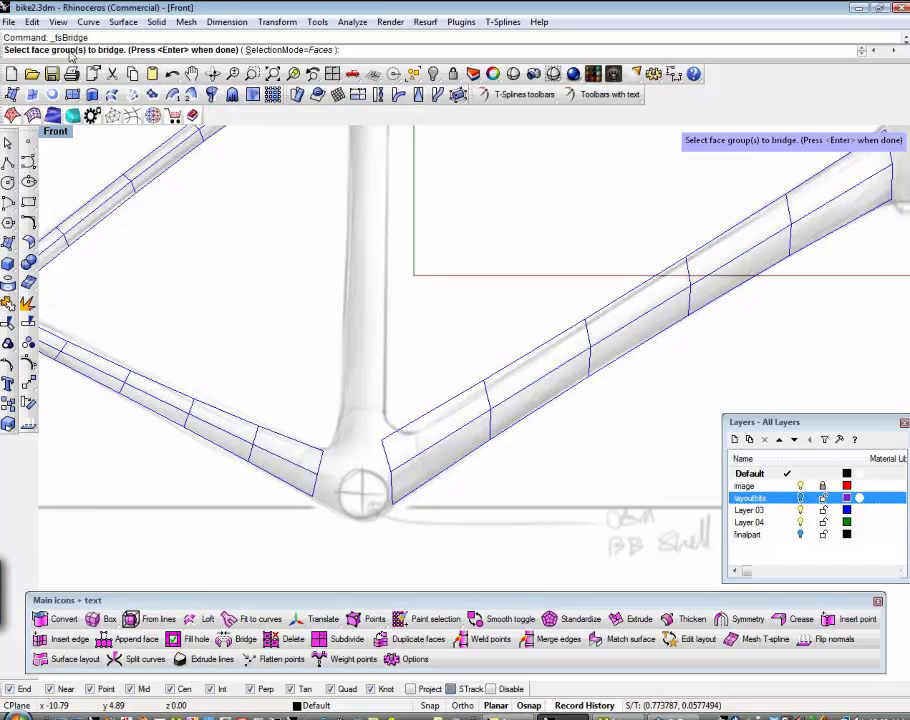
pyautogui.click(273, 51)
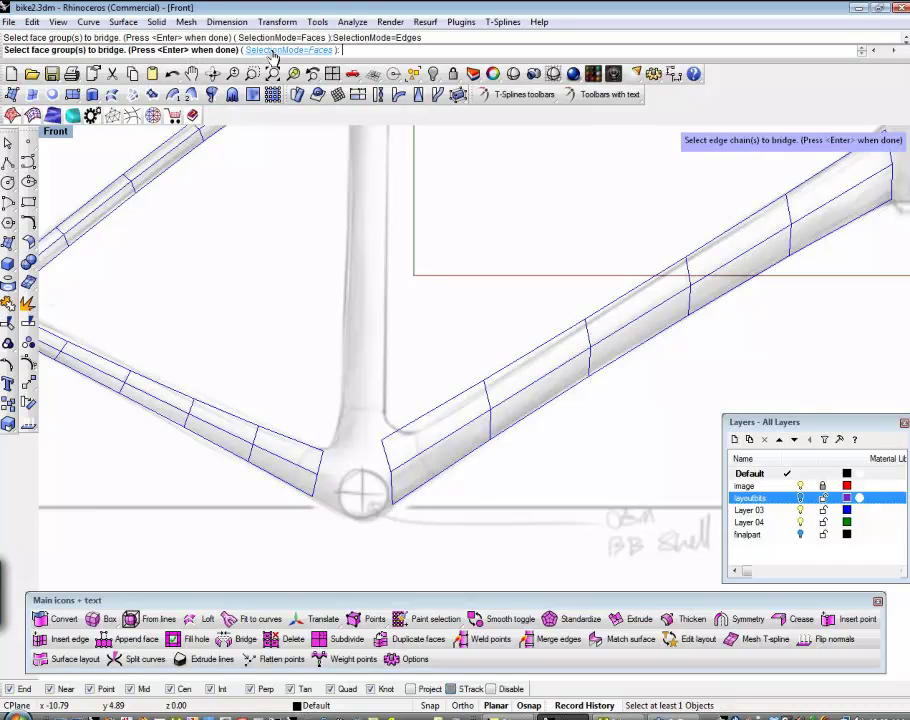
pyautogui.click(319, 485)
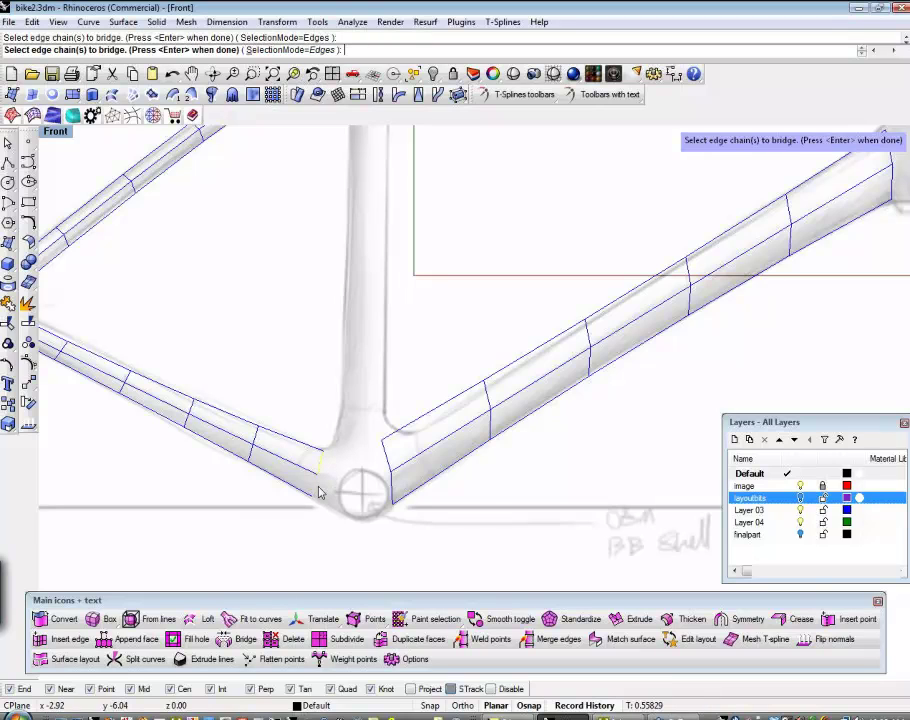
pyautogui.click(389, 480)
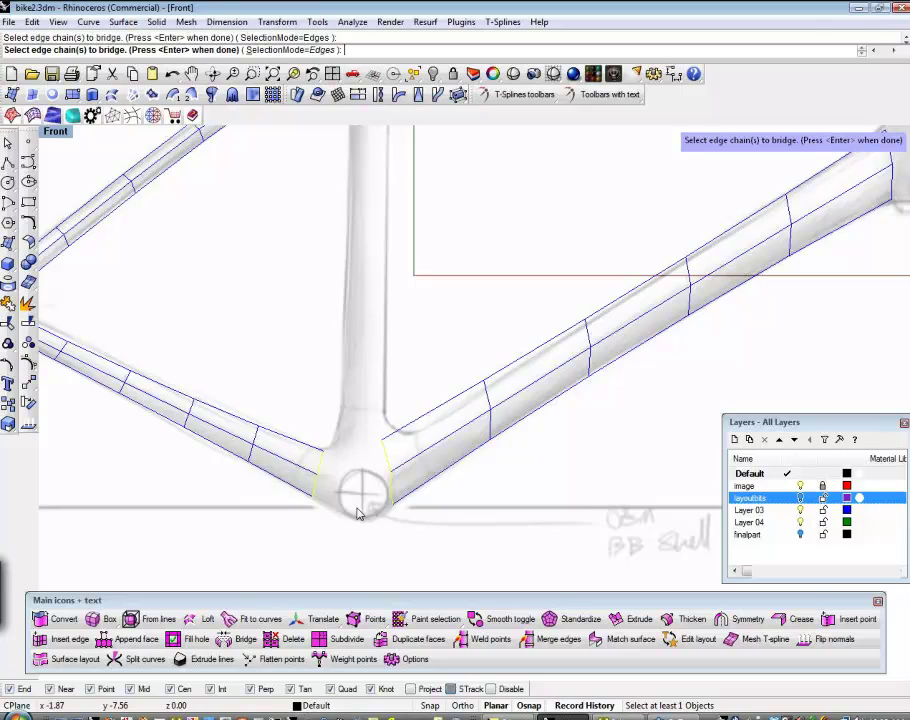
pyautogui.press('Return')
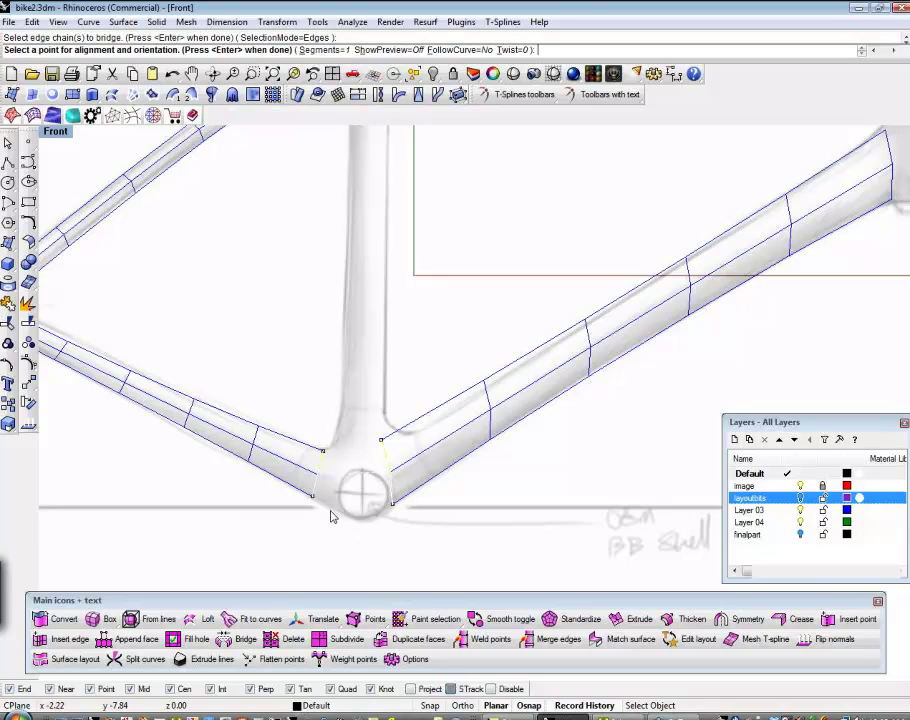
pyautogui.click(409, 519)
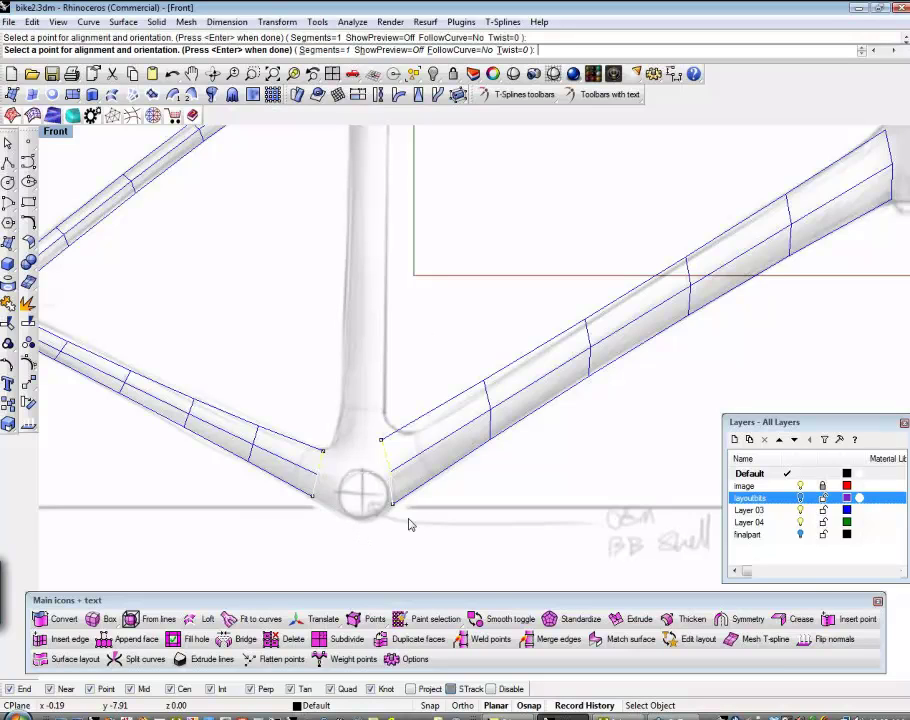
pyautogui.press('Return')
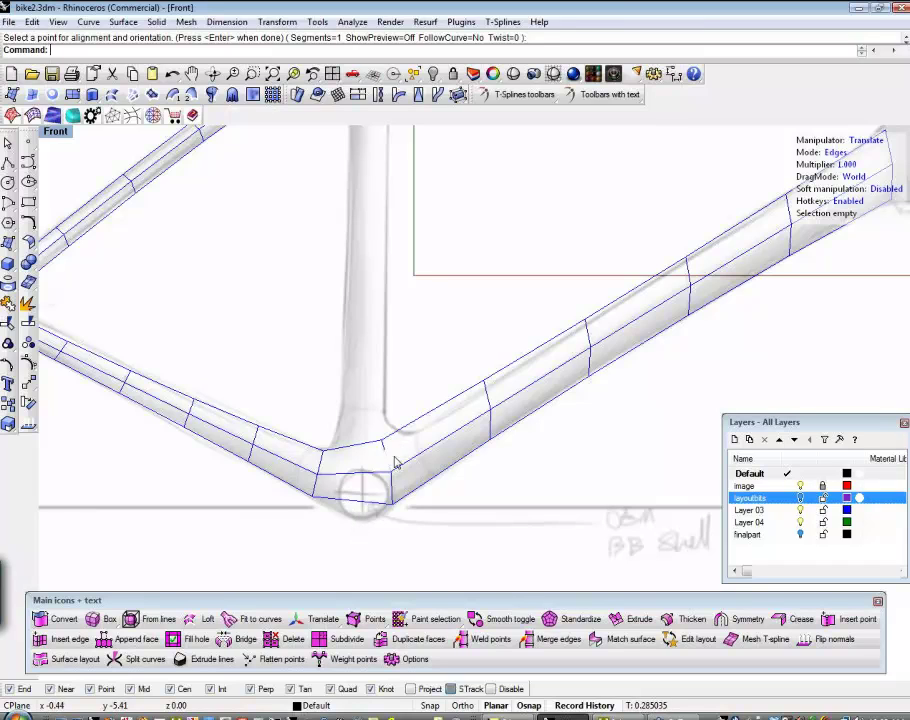
pyautogui.click(838, 154)
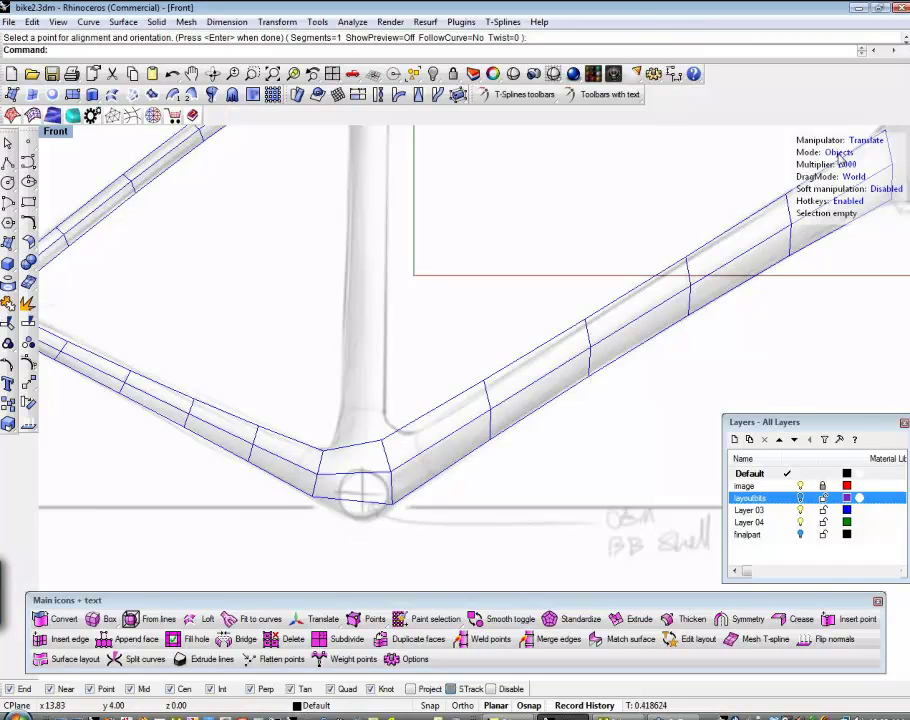
pyautogui.click(764, 250)
pyautogui.click(480, 515)
# Step: Extrude the upper edge of the bottom bracket bridge a short distance upward to start the seat tube
pyautogui.scroll(-1, 480, 515)
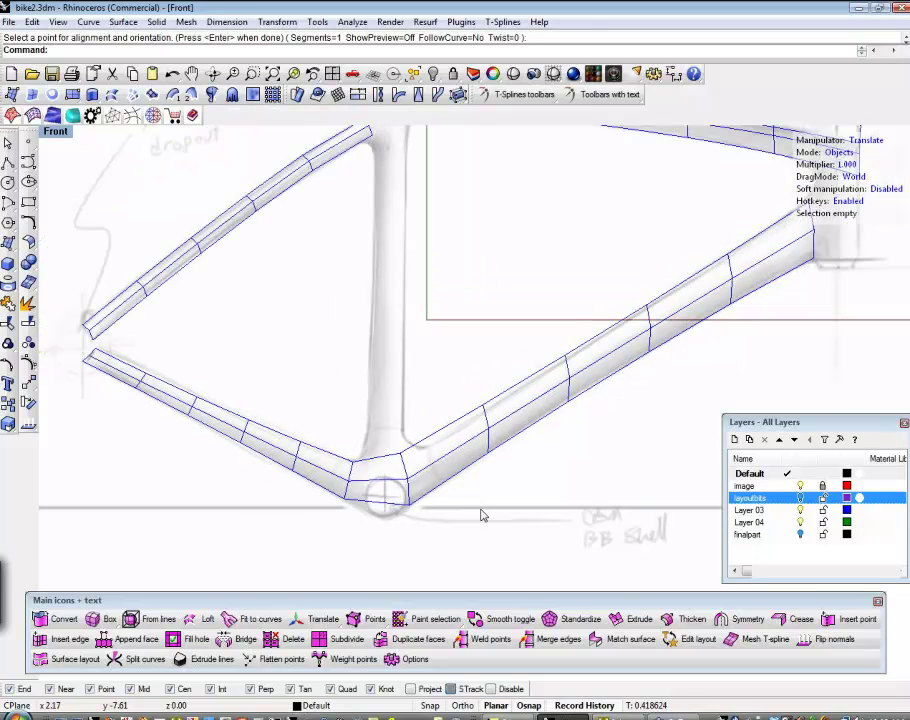
pyautogui.scroll(-2, 481, 515)
pyautogui.moveTo(448, 416); pyautogui.dragTo(422, 450, button='right')
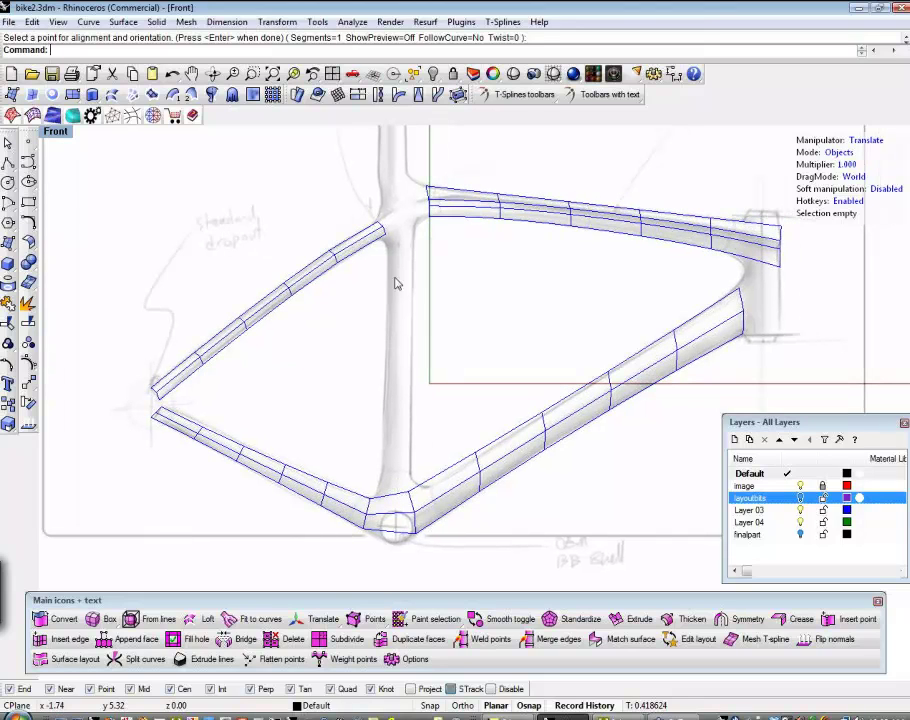
pyautogui.click(391, 492)
pyautogui.press('Escape')
pyautogui.click(840, 154)
pyautogui.click(840, 154)
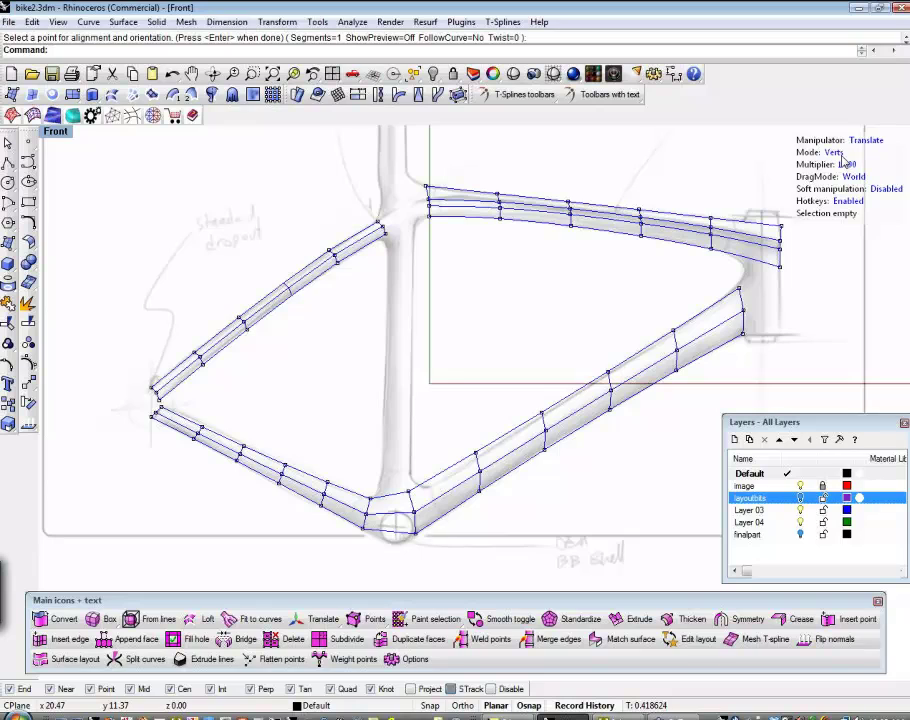
pyautogui.click(840, 154)
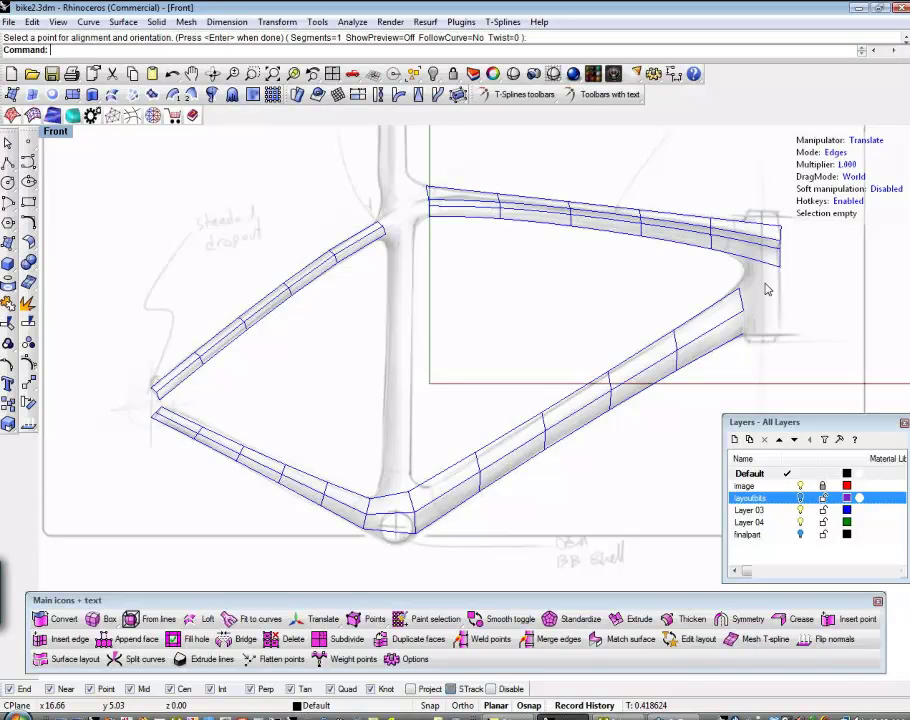
pyautogui.click(392, 494)
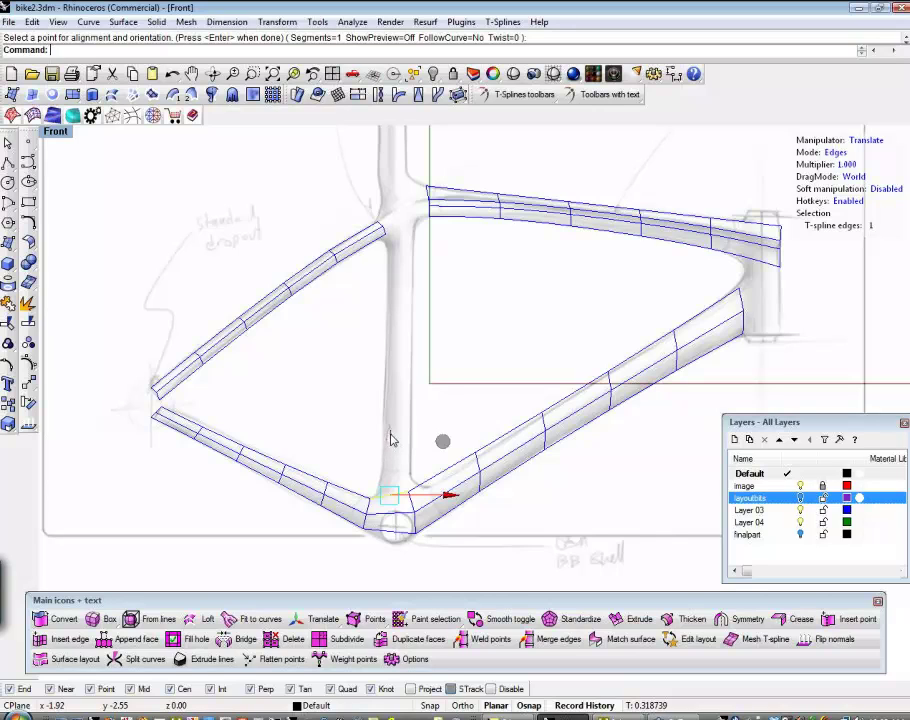
pyautogui.press('Tab')
pyautogui.moveTo(391, 412)
pyautogui.mouseDown()
pyautogui.moveTo(392, 390)
pyautogui.moveTo(404, 407)
pyautogui.mouseUp()
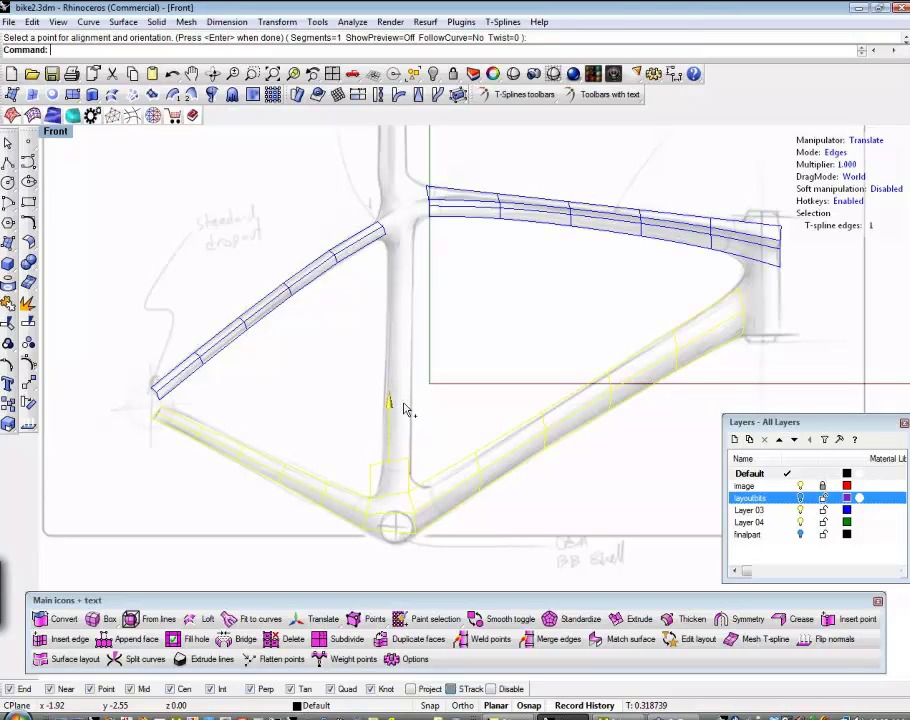
pyautogui.moveTo(404, 404); pyautogui.dragTo(404, 407)
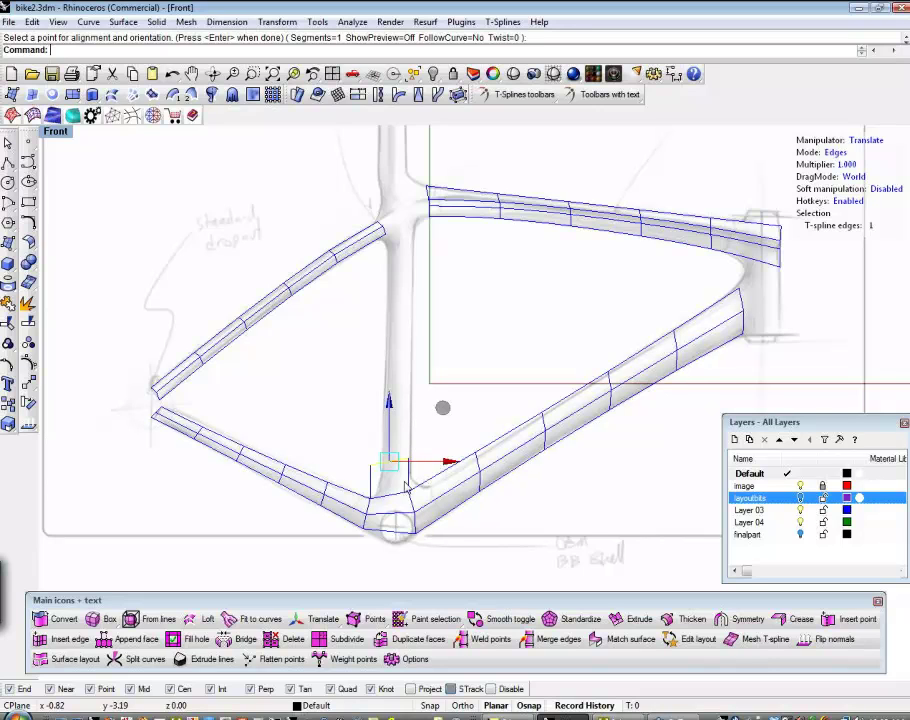
# Step: Rotate the extruded edge at the seat tube's base clockwise until it runs roughly square across the sketched tube
pyautogui.scroll(2, 378, 492)
pyautogui.scroll(2, 385, 493)
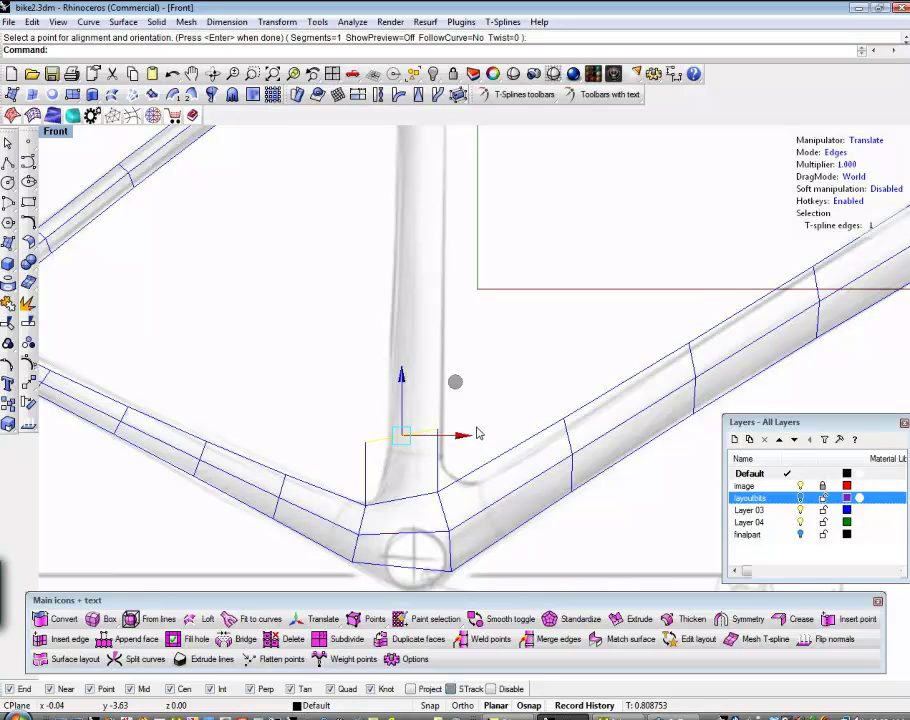
pyautogui.press('r')
pyautogui.press('e')
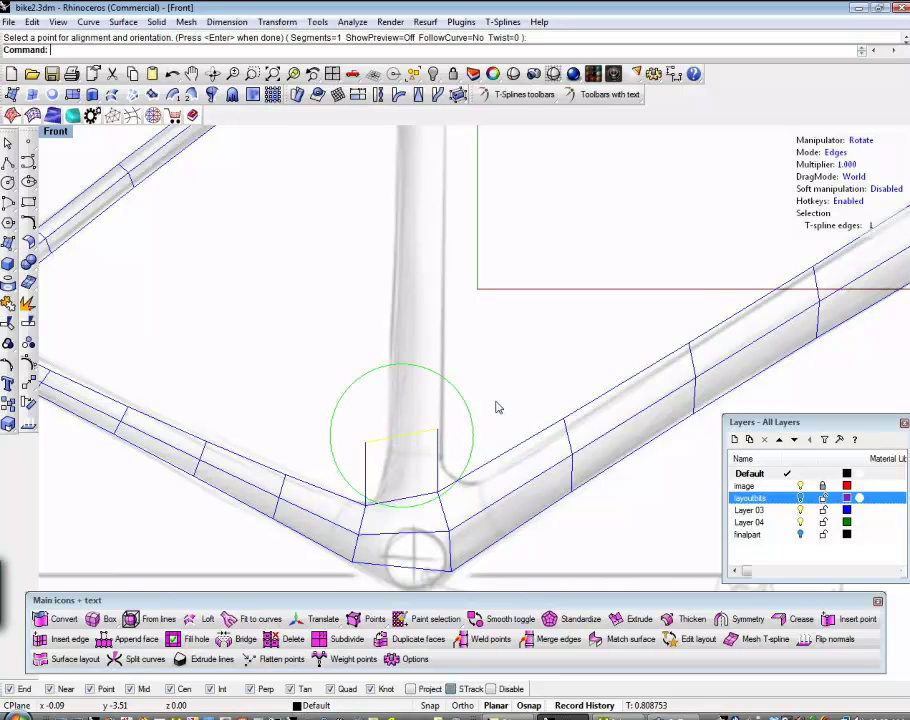
pyautogui.click(860, 141)
pyautogui.click(860, 141)
pyautogui.click(860, 141)
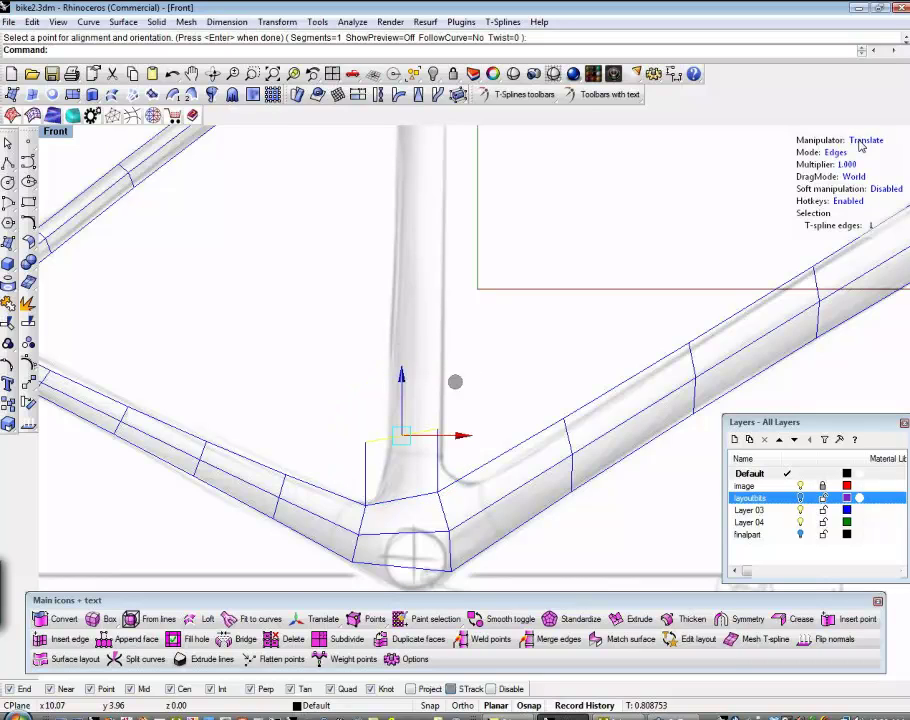
pyautogui.click(860, 141)
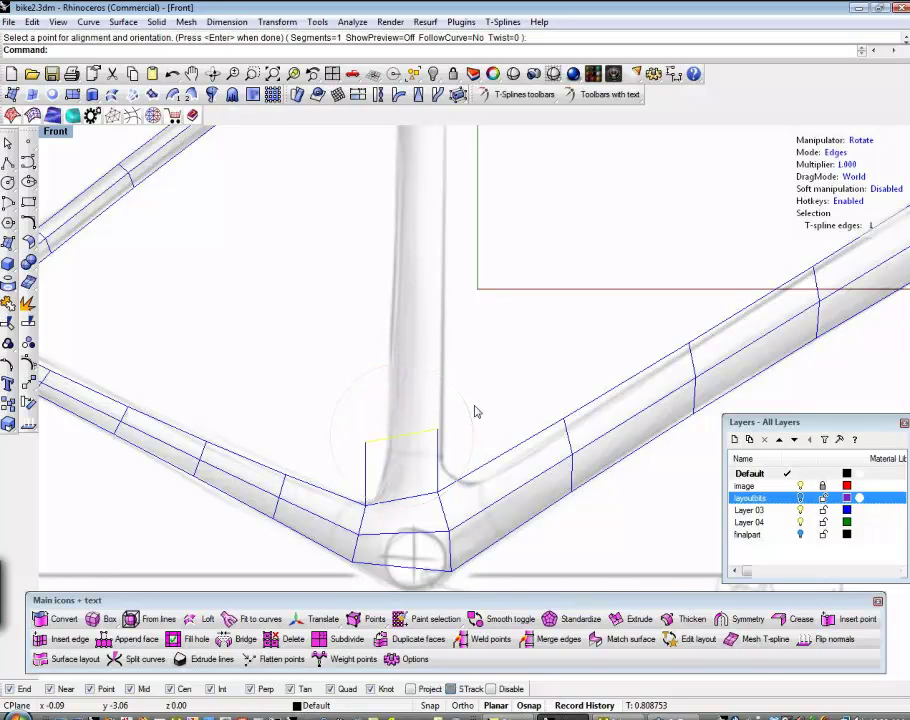
pyautogui.moveTo(475, 406); pyautogui.dragTo(478, 433)
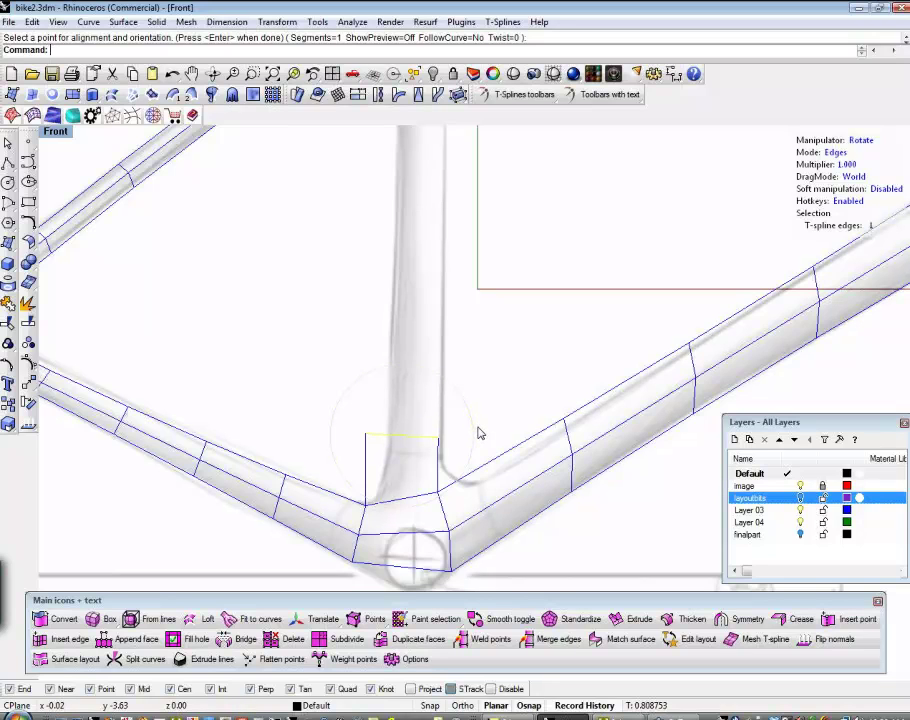
# Step: Move the rear upper vertex of the new seat tube face inward onto the sketched tube's rear outline
pyautogui.click(838, 152)
pyautogui.click(838, 152)
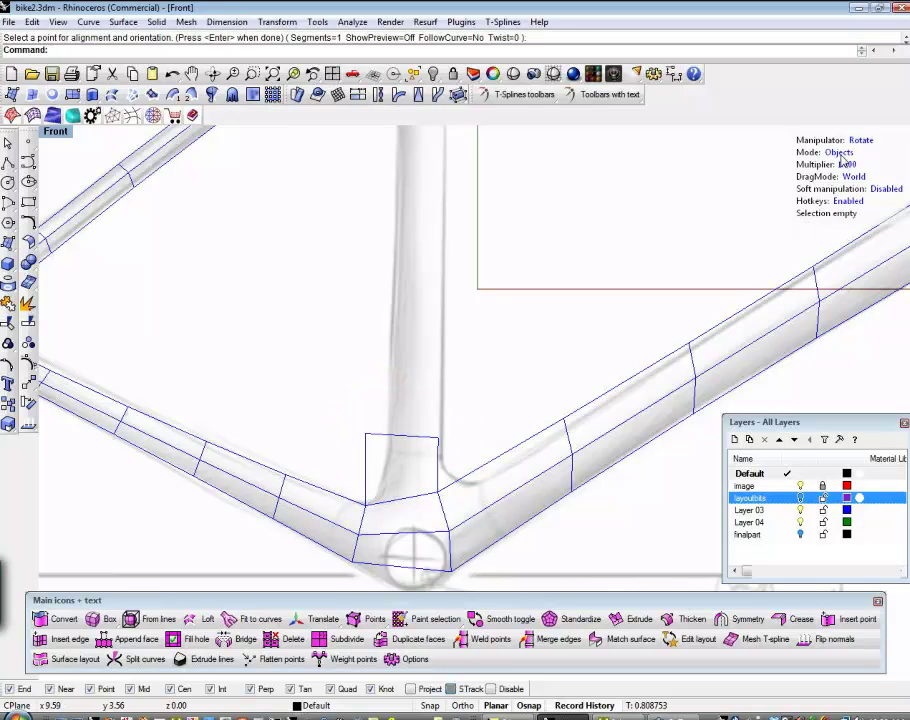
pyautogui.click(838, 152)
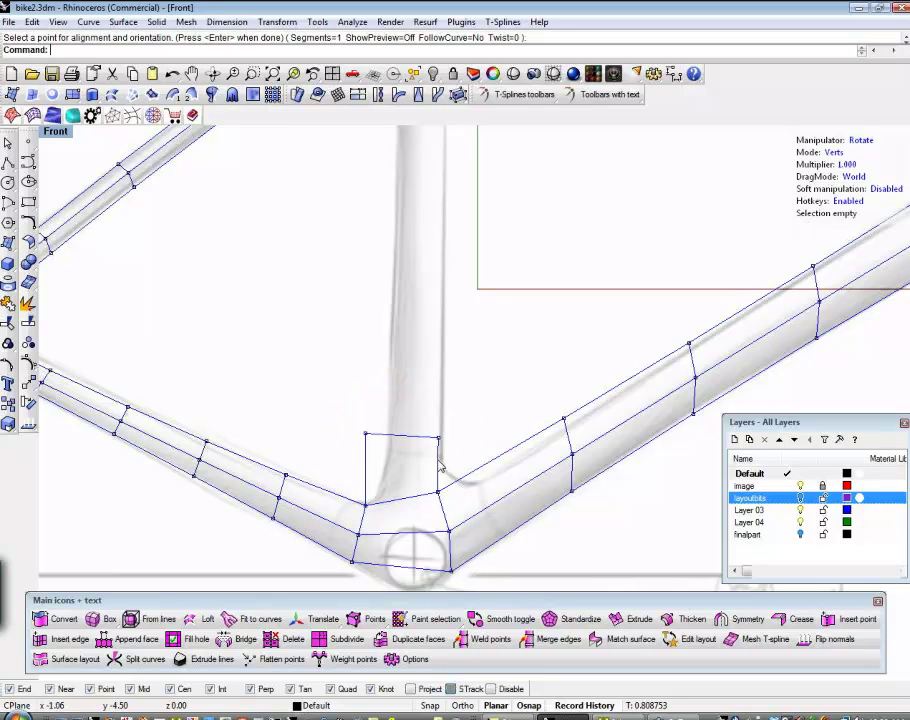
pyautogui.click(368, 440)
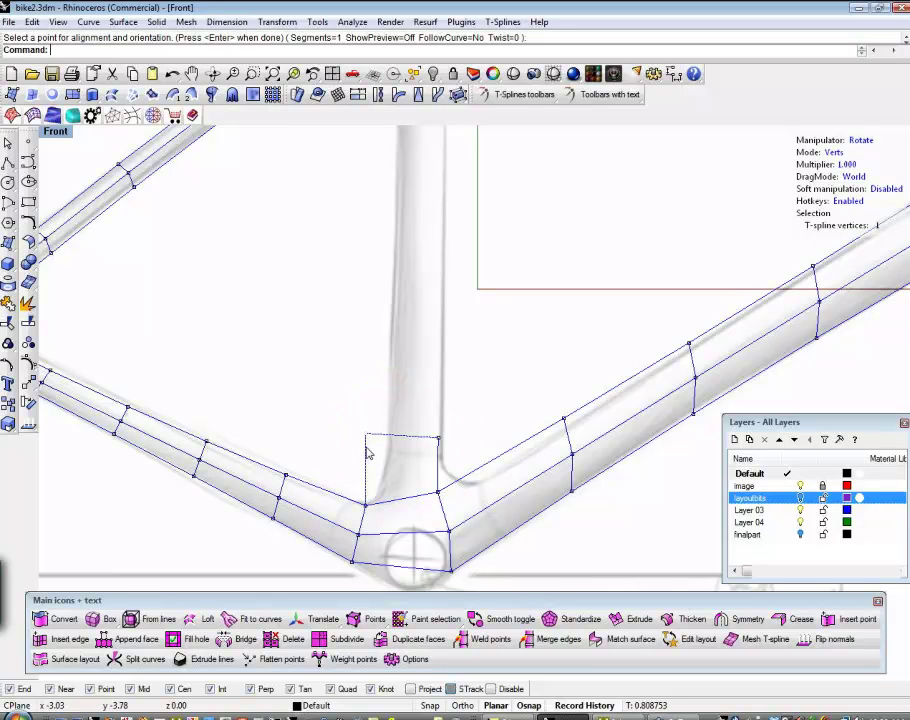
pyautogui.click(856, 144)
pyautogui.click(856, 144)
pyautogui.click(856, 144)
pyautogui.click(856, 144)
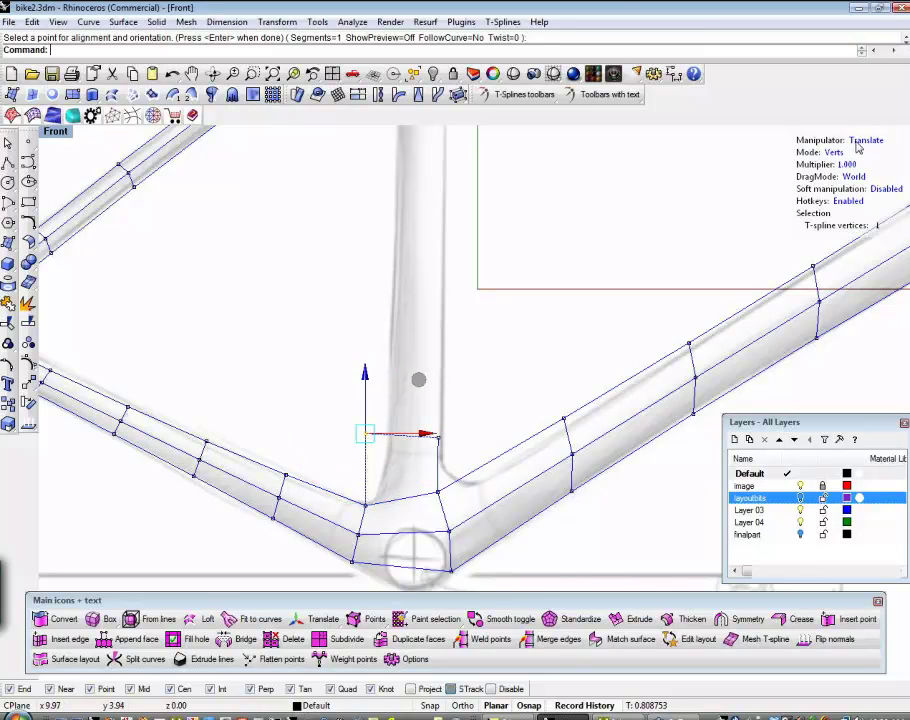
# Step: Move the front and rear base vertices of the seat tube face to follow the sketched blends into the down tube and chain stay
pyautogui.moveTo(437, 432); pyautogui.dragTo(476, 510)
pyautogui.moveTo(492, 441)
pyautogui.mouseDown()
pyautogui.moveTo(510, 440)
pyautogui.moveTo(504, 446)
pyautogui.moveTo(502, 434)
pyautogui.mouseUp()
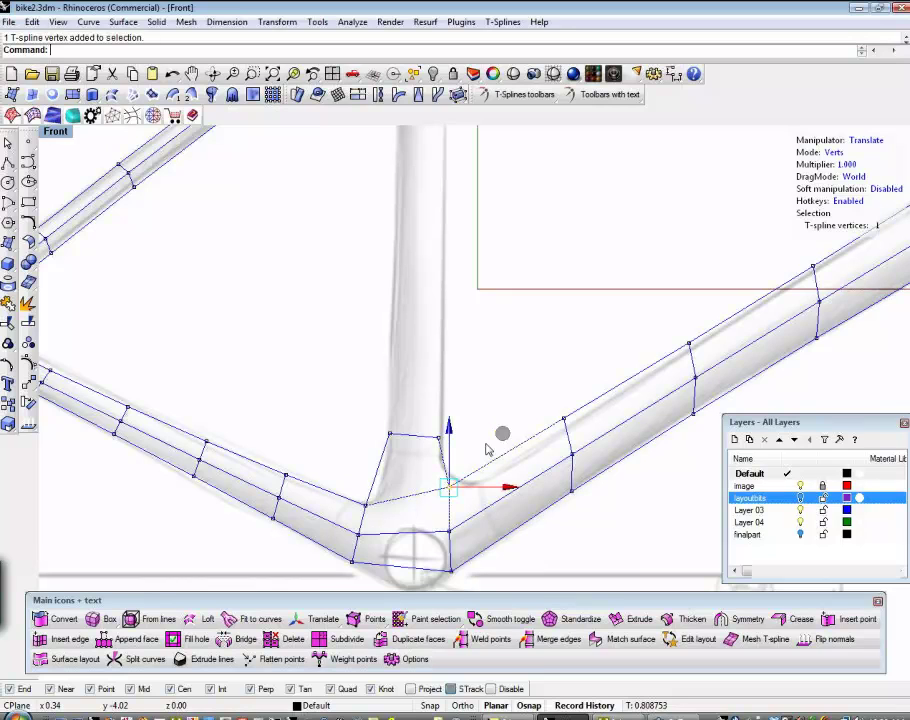
pyautogui.moveTo(348, 468); pyautogui.dragTo(380, 508)
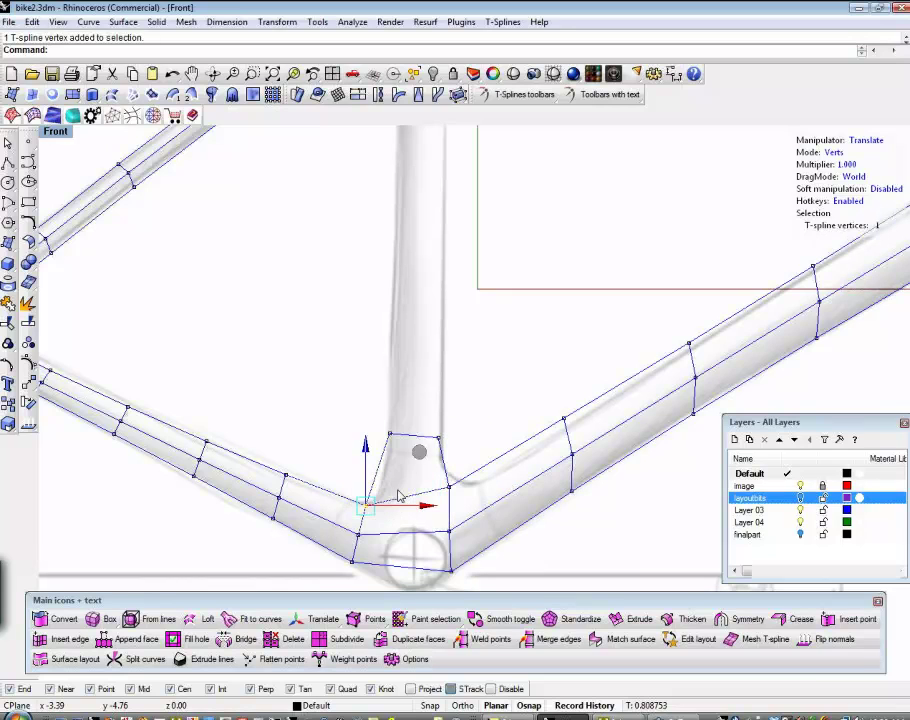
pyautogui.moveTo(424, 467); pyautogui.dragTo(433, 447)
pyautogui.click(498, 377)
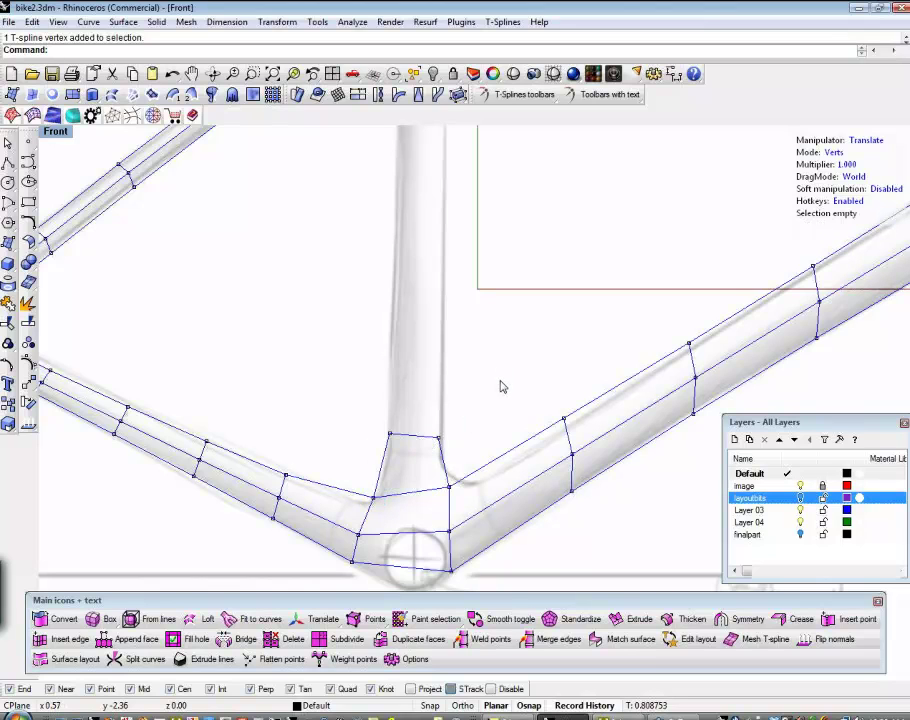
# Step: Extrude the seat tube's open upper edge upward in three successive segments, ending just below the seat stay junction
pyautogui.moveTo(501, 383); pyautogui.dragTo(459, 492, button='right')
pyautogui.scroll(-2, 459, 492)
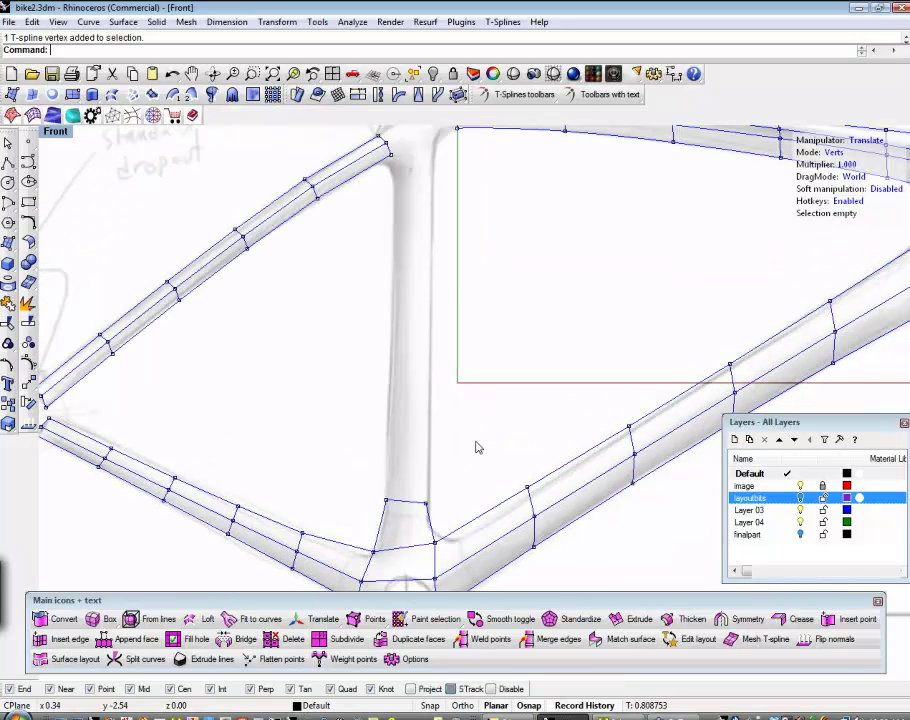
pyautogui.moveTo(476, 442); pyautogui.dragTo(452, 475, button='right')
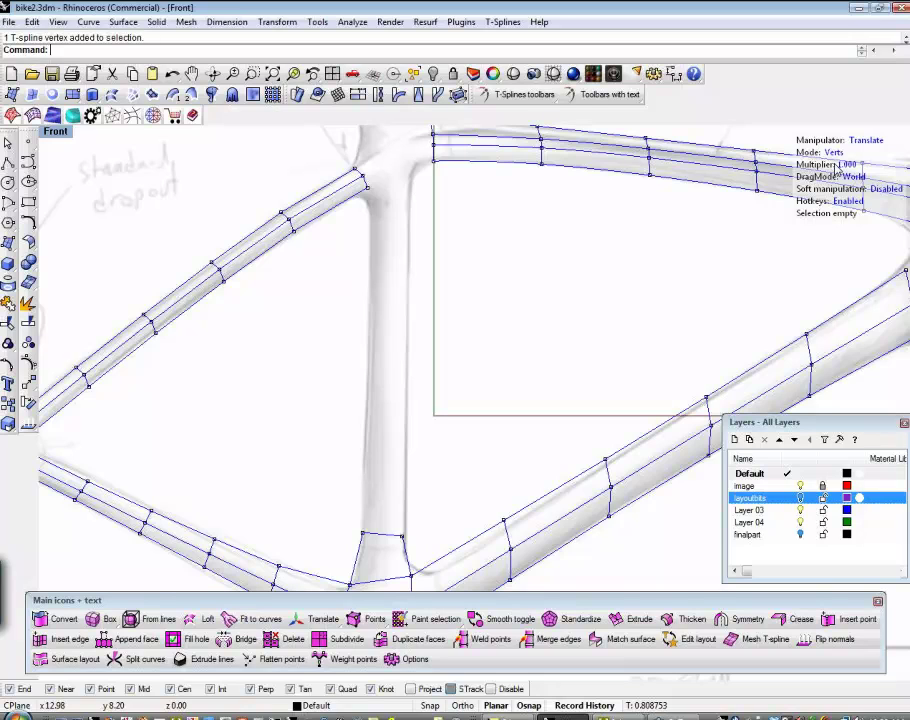
pyautogui.click(839, 165)
pyautogui.click(831, 153)
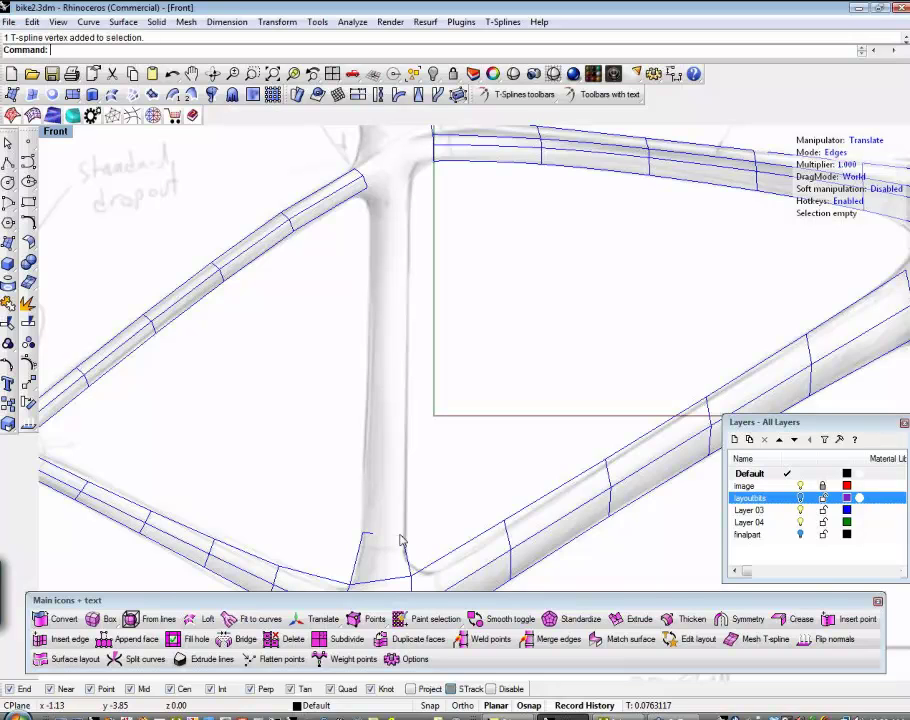
pyautogui.click(395, 535)
pyautogui.press('Return')
pyautogui.keyDown('alt'); pyautogui.moveTo(388, 432); pyautogui.dragTo(387, 205); pyautogui.keyUp('alt')
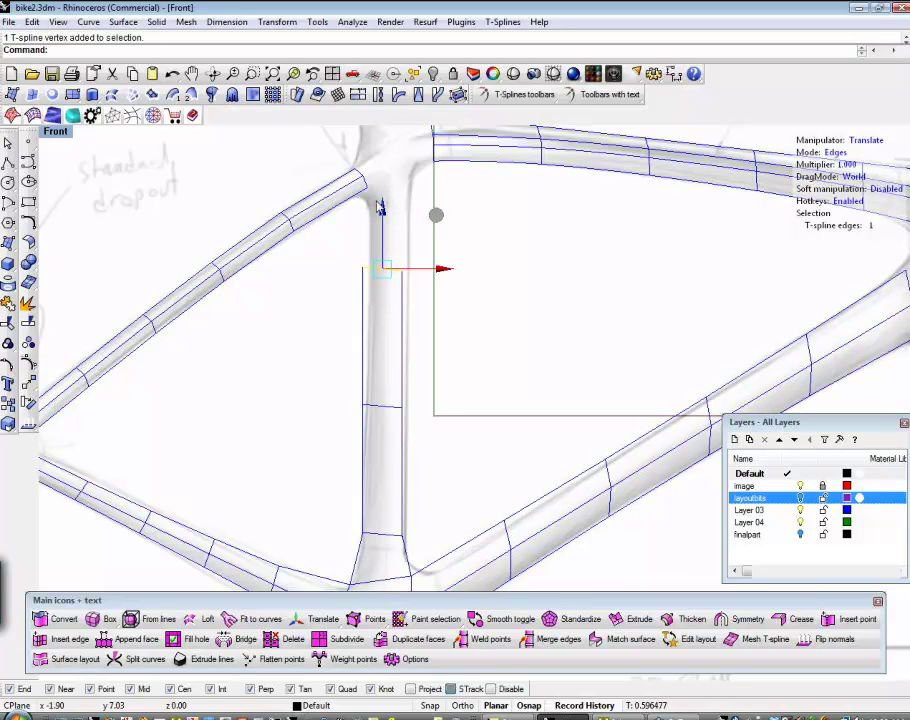
pyautogui.click(384, 165)
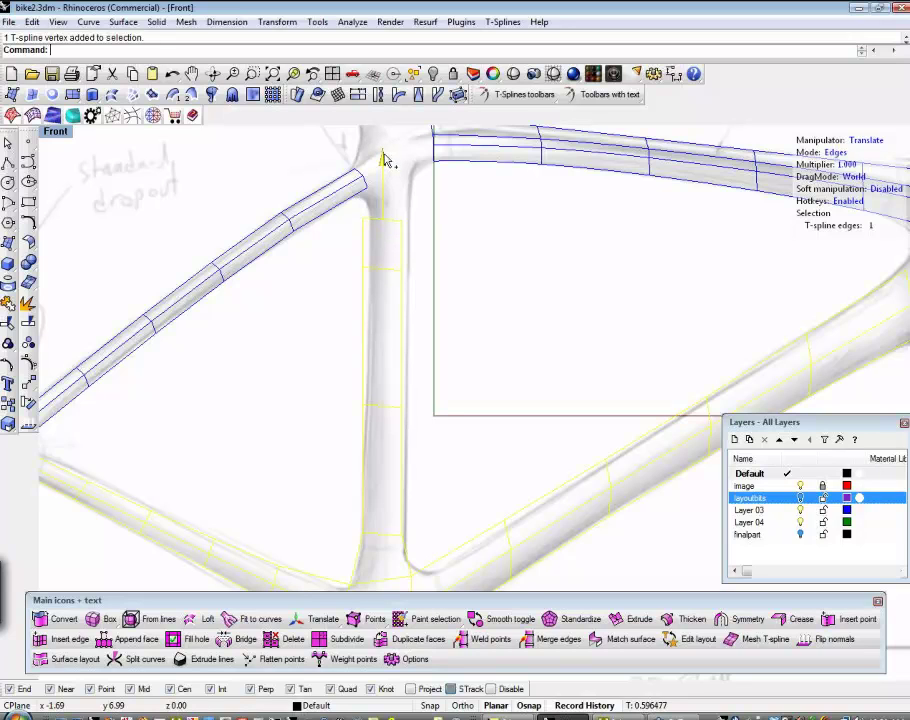
pyautogui.moveTo(399, 175); pyautogui.dragTo(399, 175)
pyautogui.moveTo(487, 292); pyautogui.dragTo(481, 321, button='right')
pyautogui.scroll(3, 408, 288)
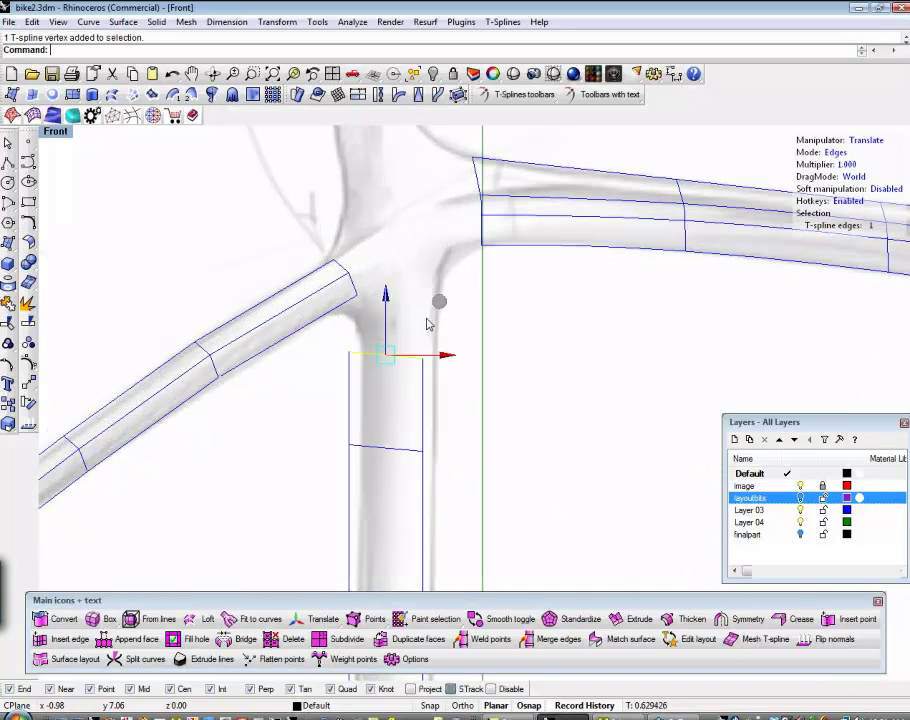
# Step: Extrude one more short segment upward from the seat tube's top edge, ending level with the seat stay's open end
pyautogui.press('q')
pyautogui.click(400, 263)
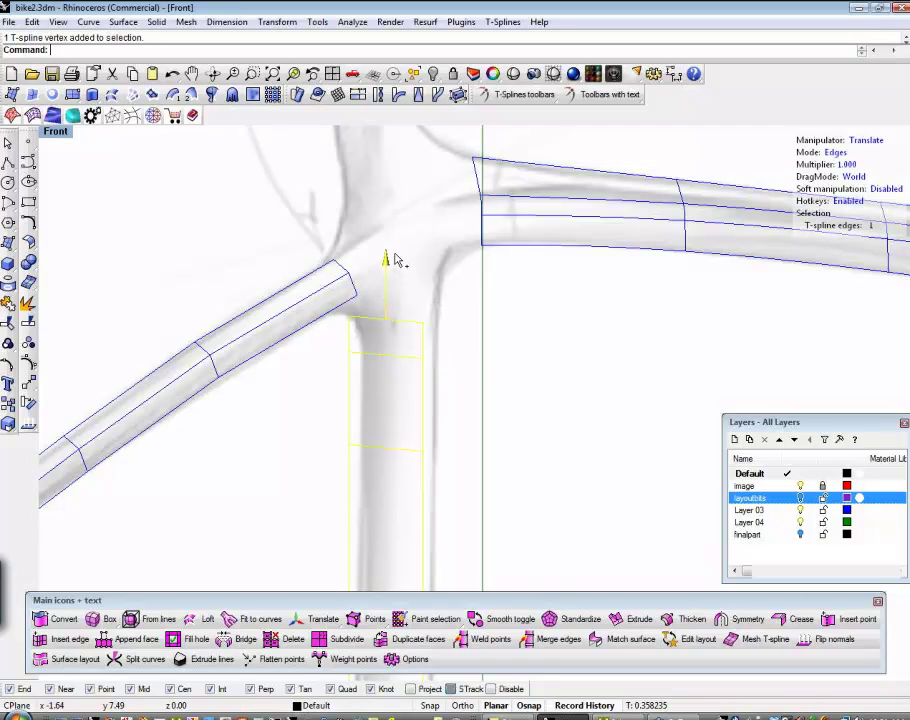
pyautogui.moveTo(398, 253); pyautogui.dragTo(401, 238)
pyautogui.scroll(-2, 490, 362)
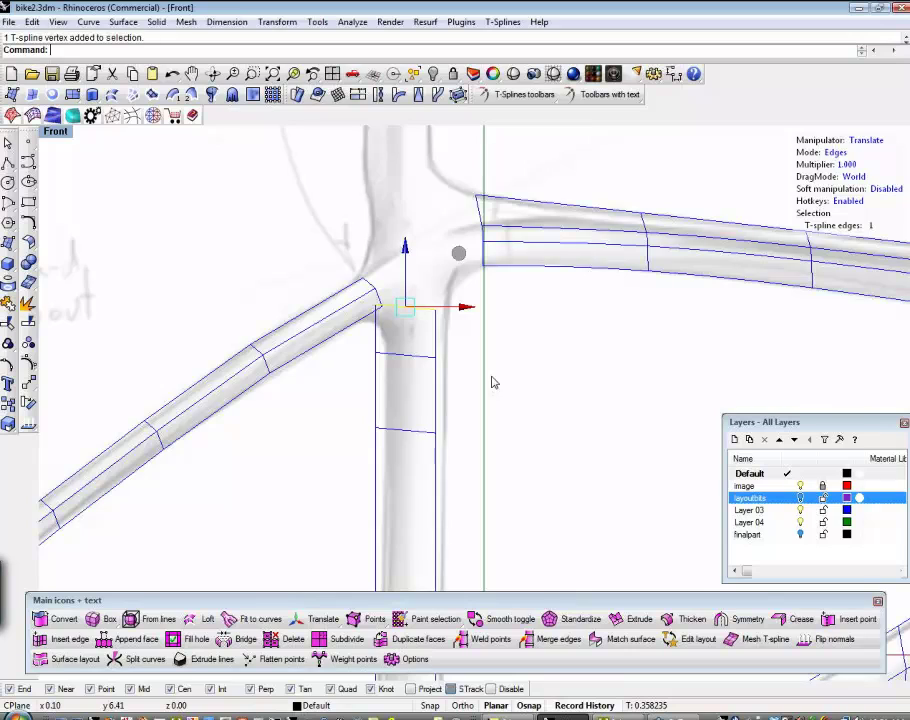
pyautogui.moveTo(492, 382); pyautogui.dragTo(446, 322, button='right')
# Step: Shift the seat tube's four upper cross edges slightly forward so the surface follows the sketched tube
pyautogui.click(390, 471)
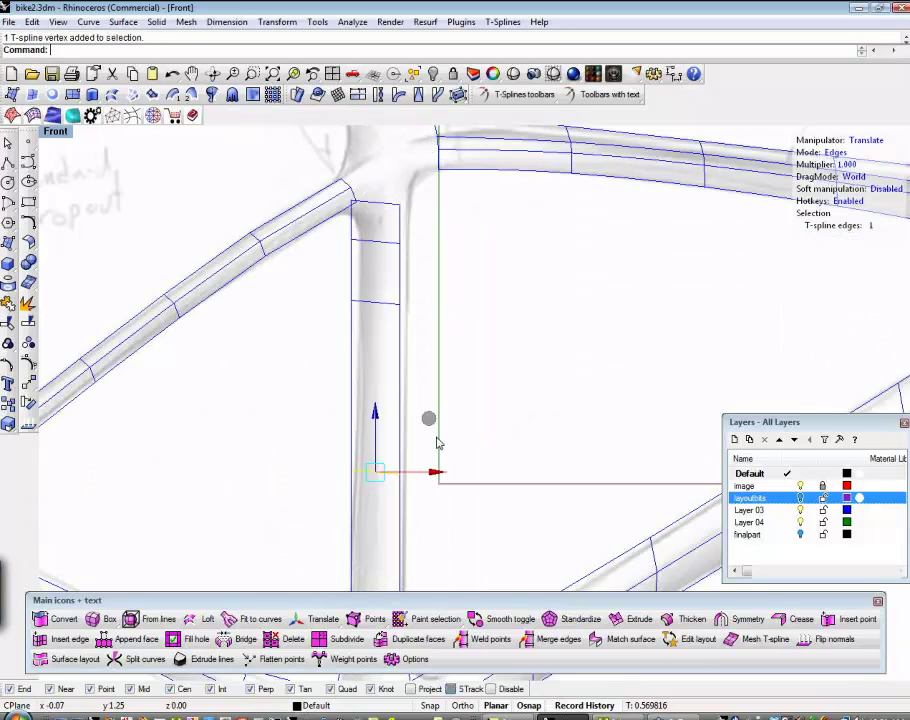
pyautogui.moveTo(435, 473); pyautogui.dragTo(441, 474)
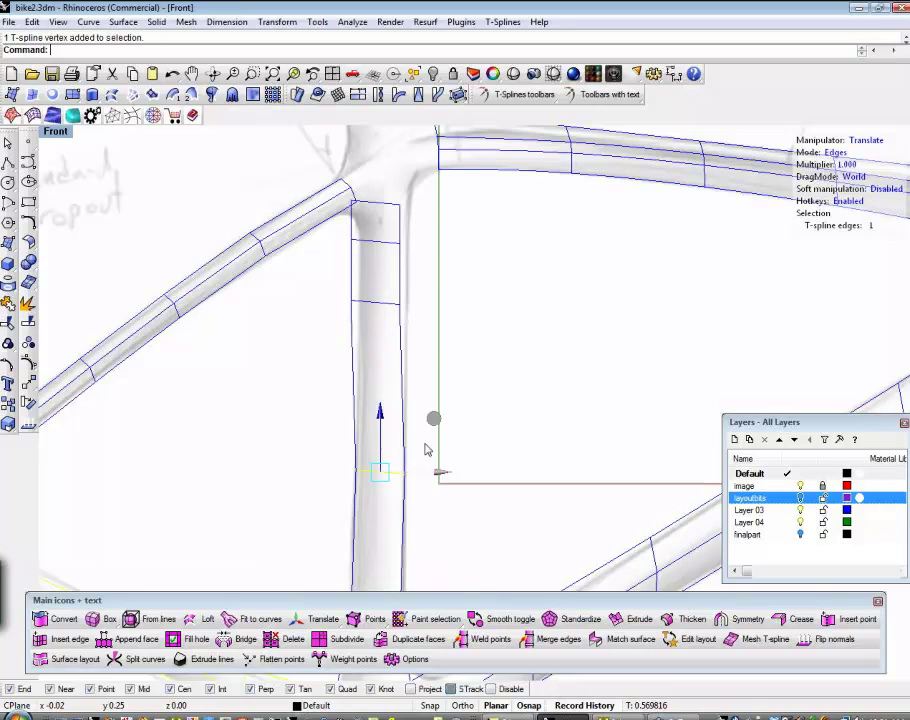
pyautogui.click(373, 311)
pyautogui.moveTo(440, 309); pyautogui.dragTo(442, 307)
pyautogui.click(374, 248)
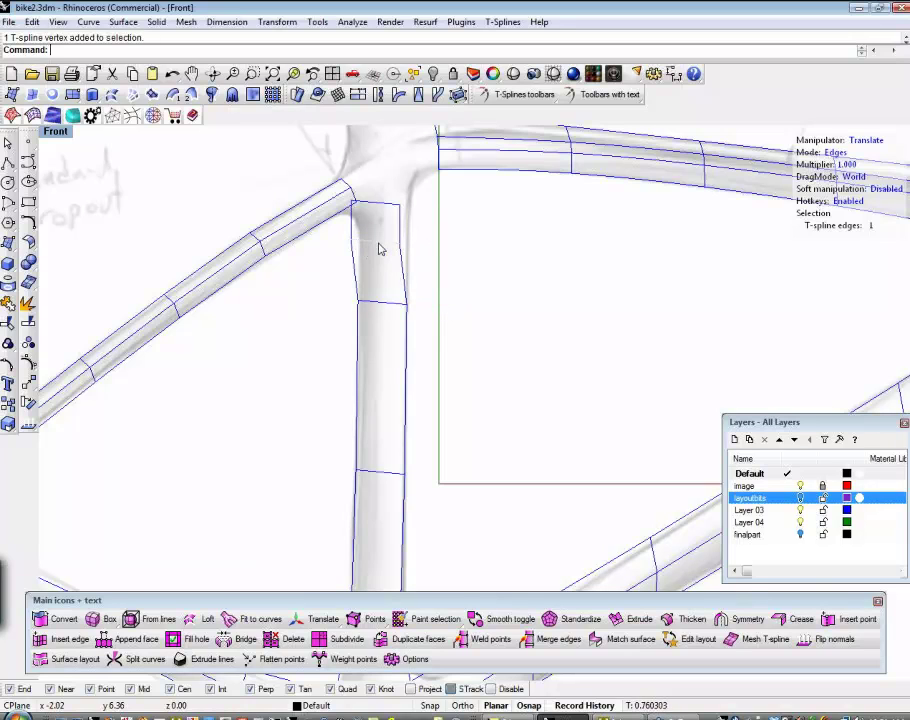
pyautogui.moveTo(437, 246); pyautogui.dragTo(455, 217)
pyautogui.click(376, 203)
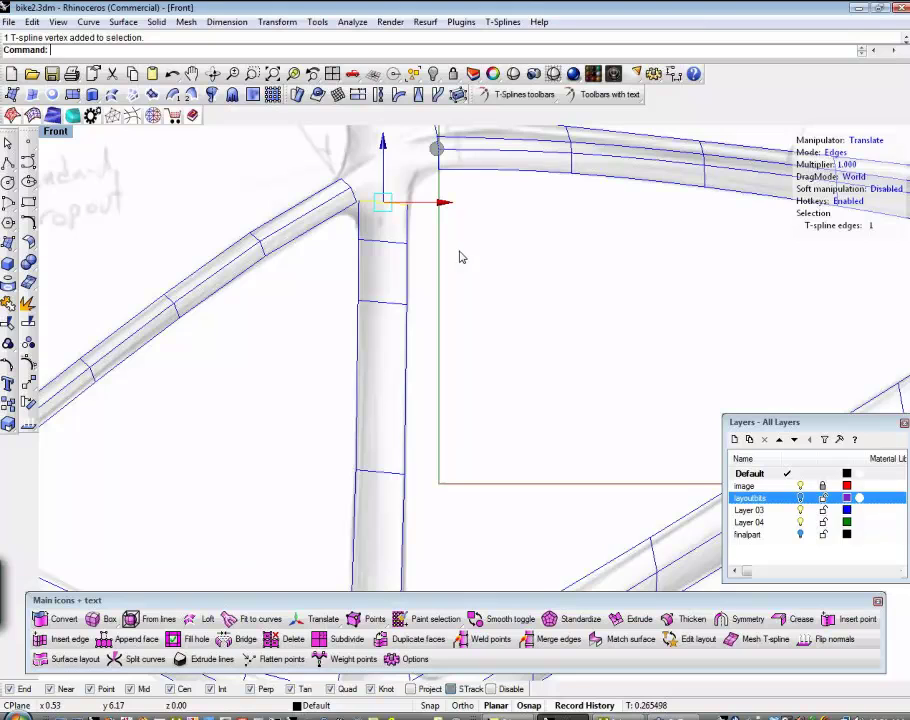
# Step: Bridge the two end edges of the seat stay to the two lower end edges of the top tube with one segment
pyautogui.moveTo(473, 326); pyautogui.dragTo(481, 464, button='right')
pyautogui.scroll(2, 492, 360)
pyautogui.scroll(2, 500, 364)
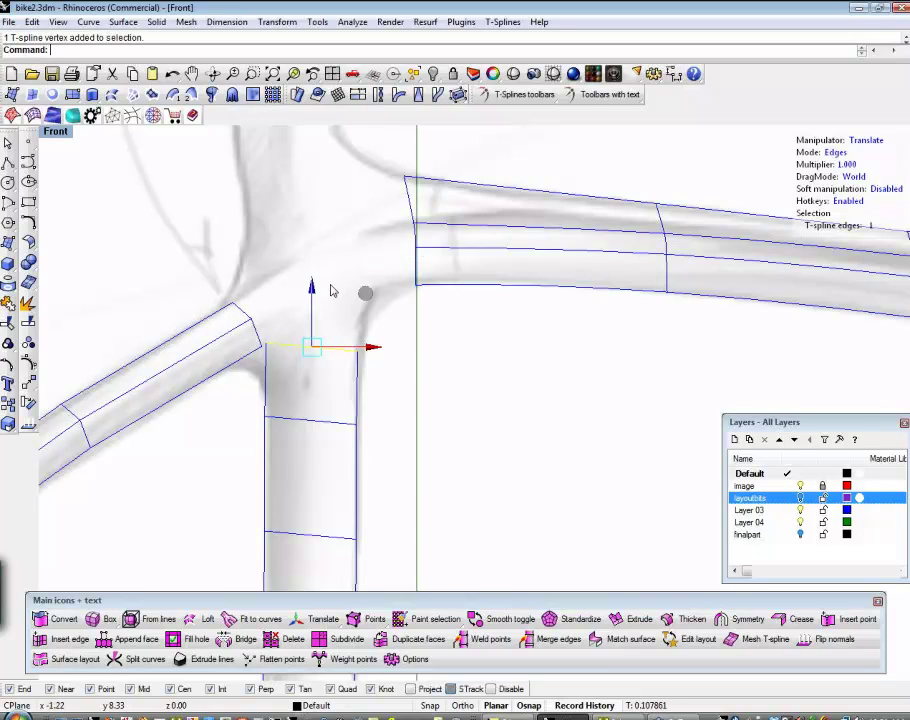
pyautogui.click(478, 372)
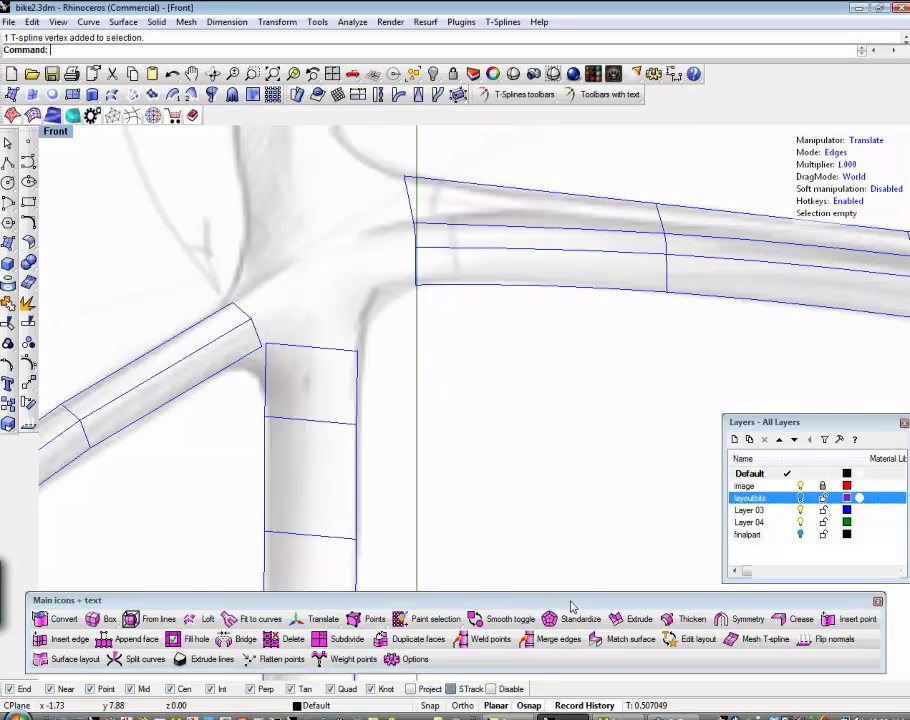
pyautogui.click(243, 639)
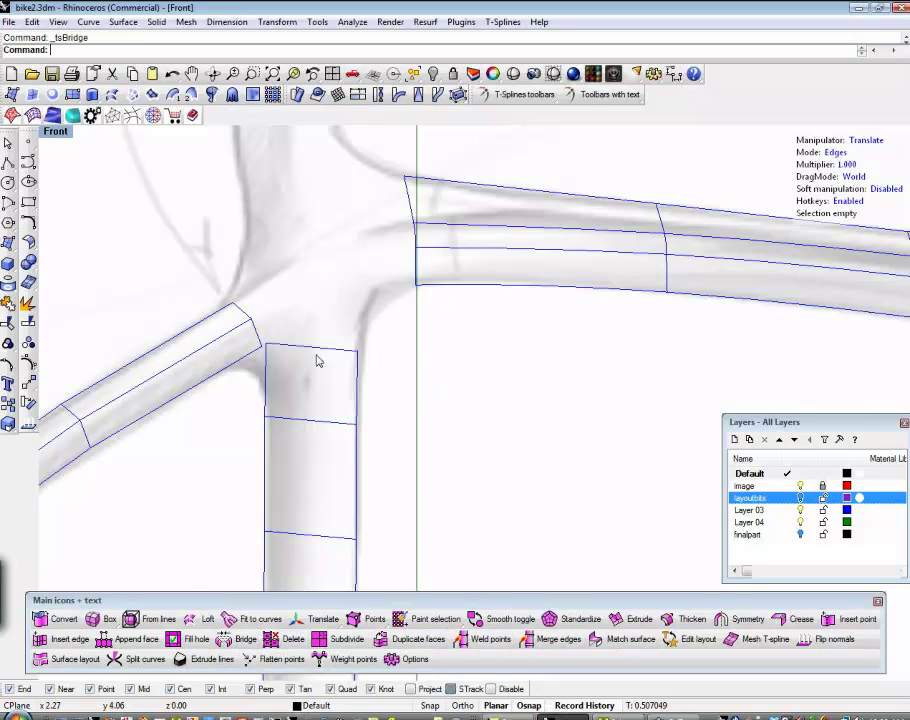
pyautogui.click(246, 312)
pyautogui.click(258, 337)
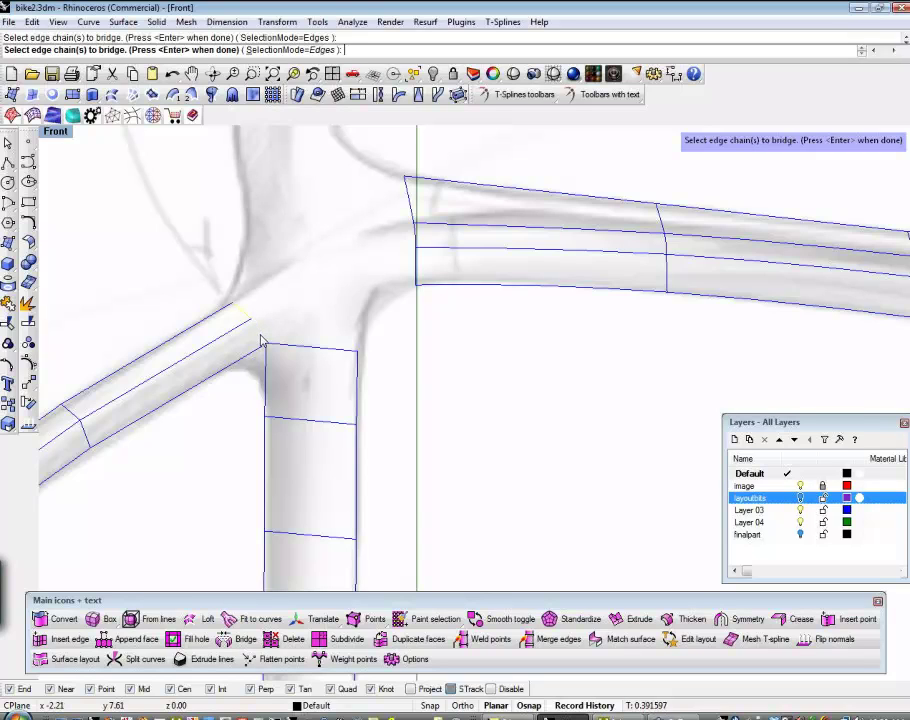
pyautogui.click(415, 239)
pyautogui.click(416, 265)
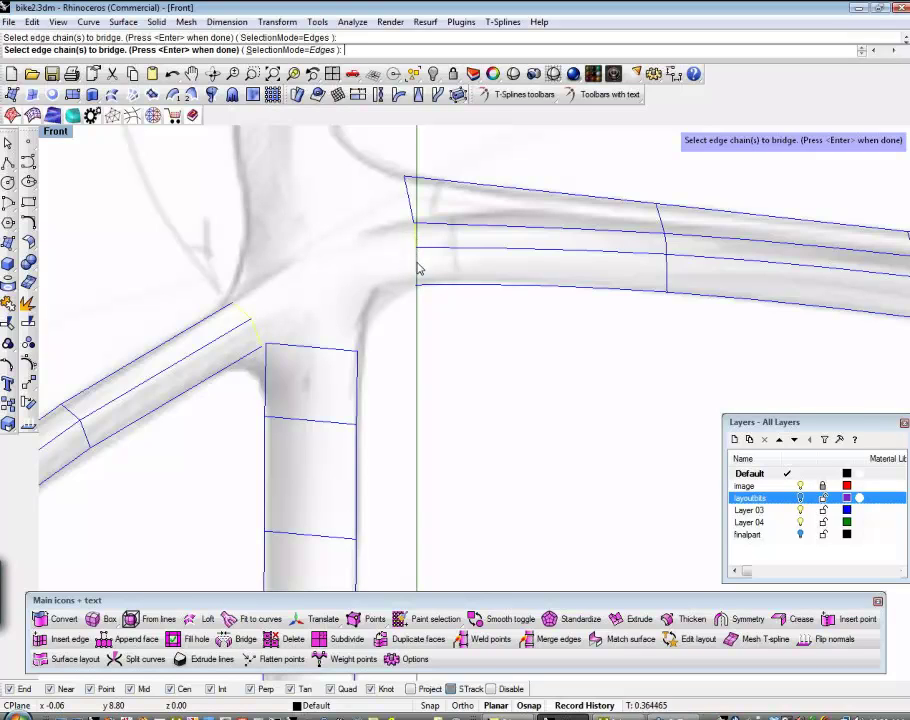
pyautogui.click(416, 270)
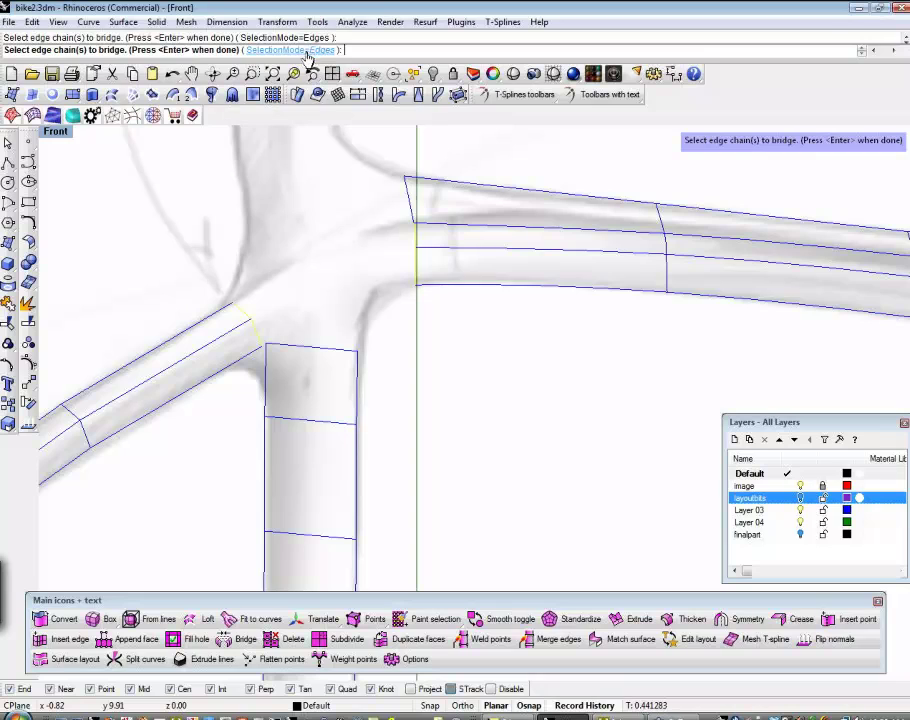
pyautogui.press('Return')
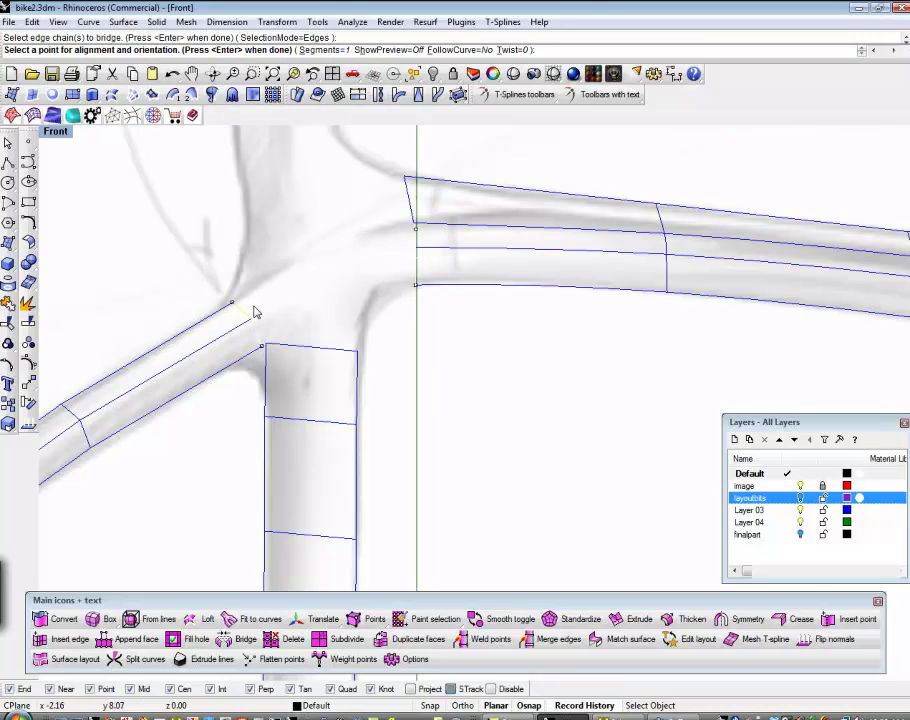
pyautogui.press('Return')
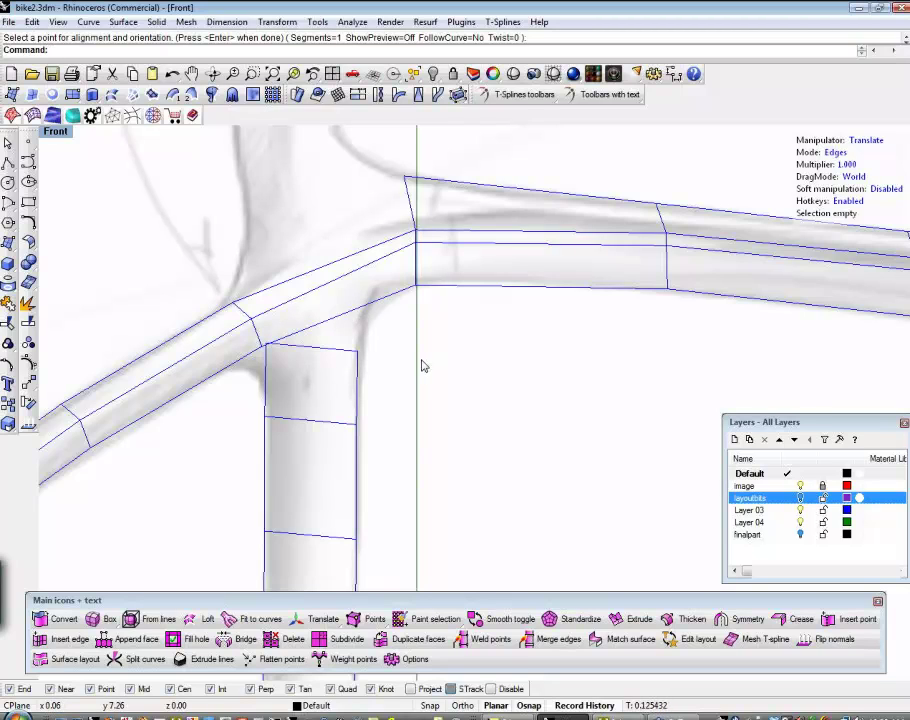
# Step: Weld the seat tube's rear top vertex to the lower end vertex of the seat stay
pyautogui.click(840, 155)
pyautogui.click(840, 153)
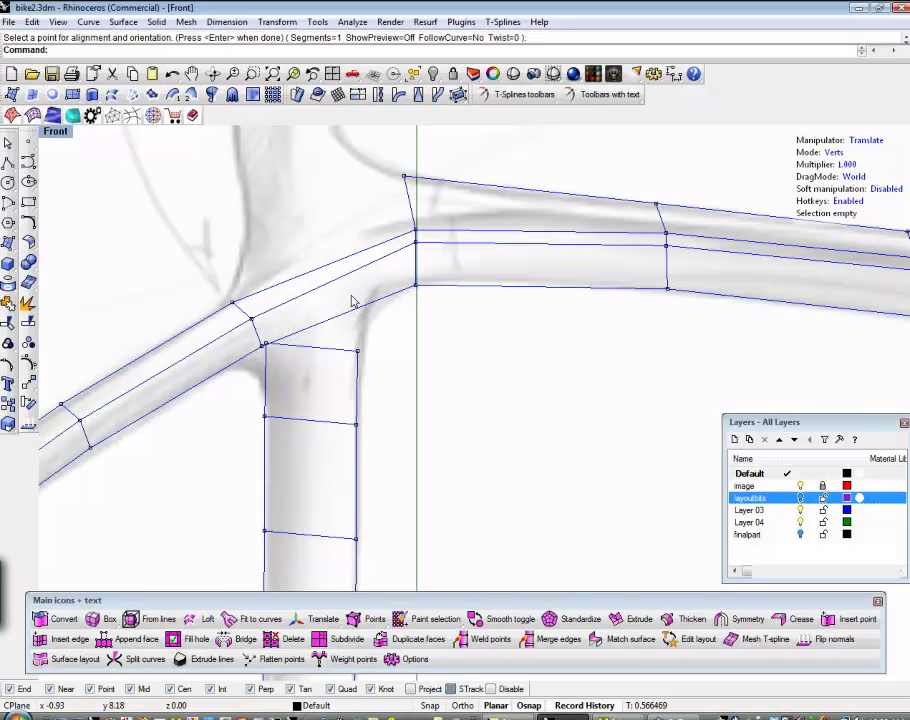
pyautogui.click(278, 367)
pyautogui.scroll(2, 262, 368)
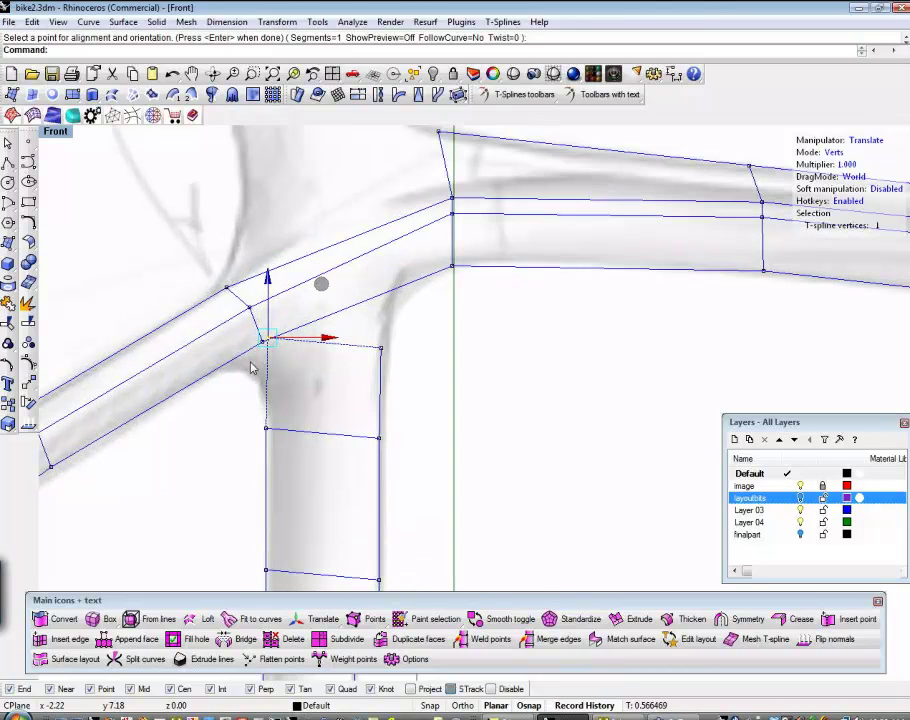
pyautogui.scroll(3, 252, 368)
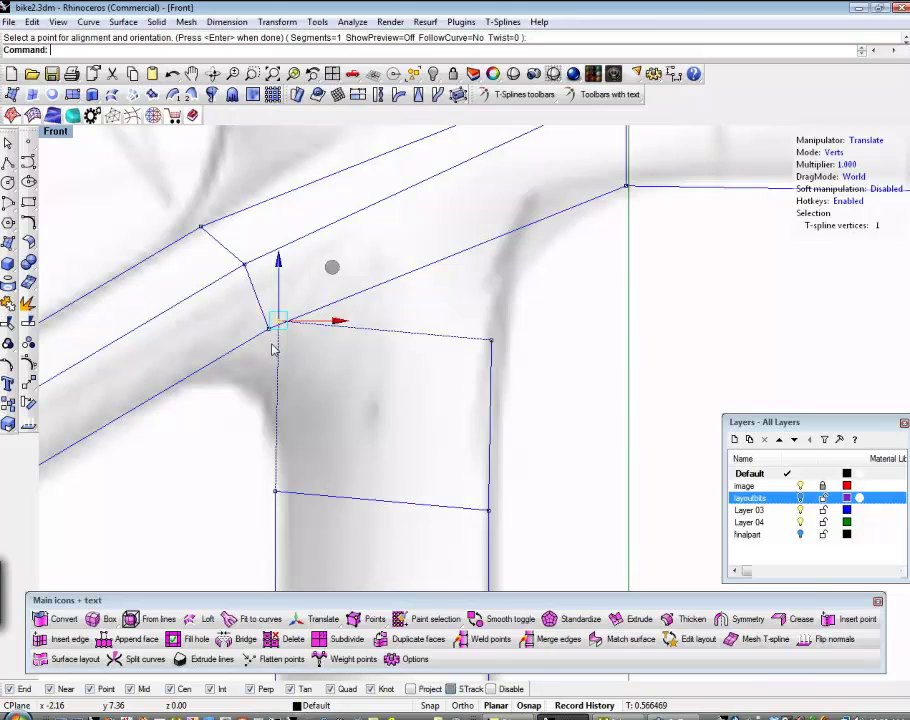
pyautogui.scroll(4, 269, 340)
pyautogui.press('w')
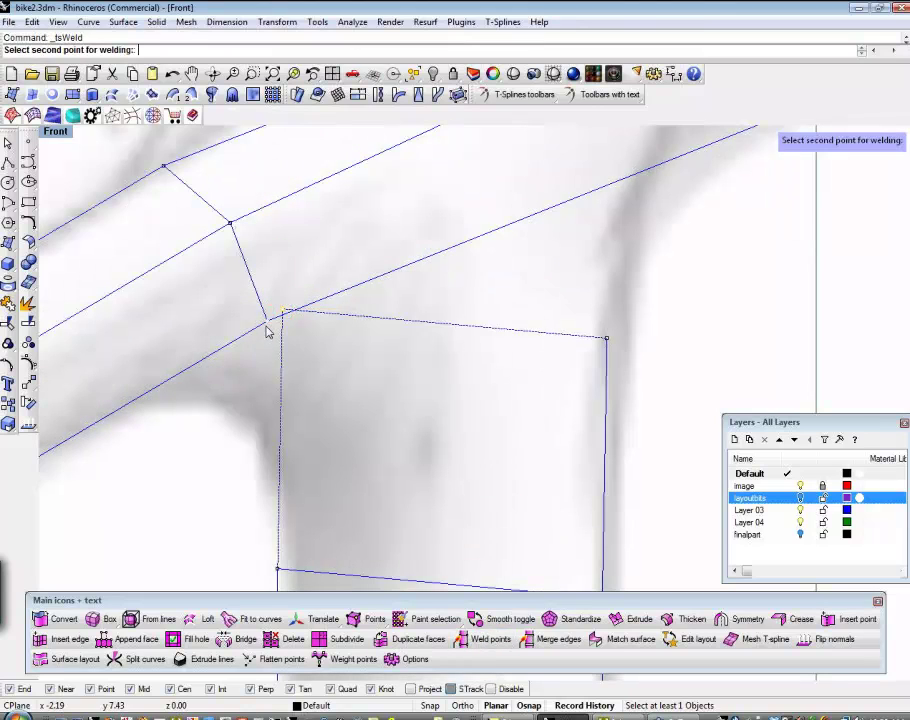
pyautogui.click(267, 331)
# Step: Weld the seat tube's front top vertex to the lower end vertex of the top tube
pyautogui.moveTo(352, 413); pyautogui.dragTo(177, 457, button='right')
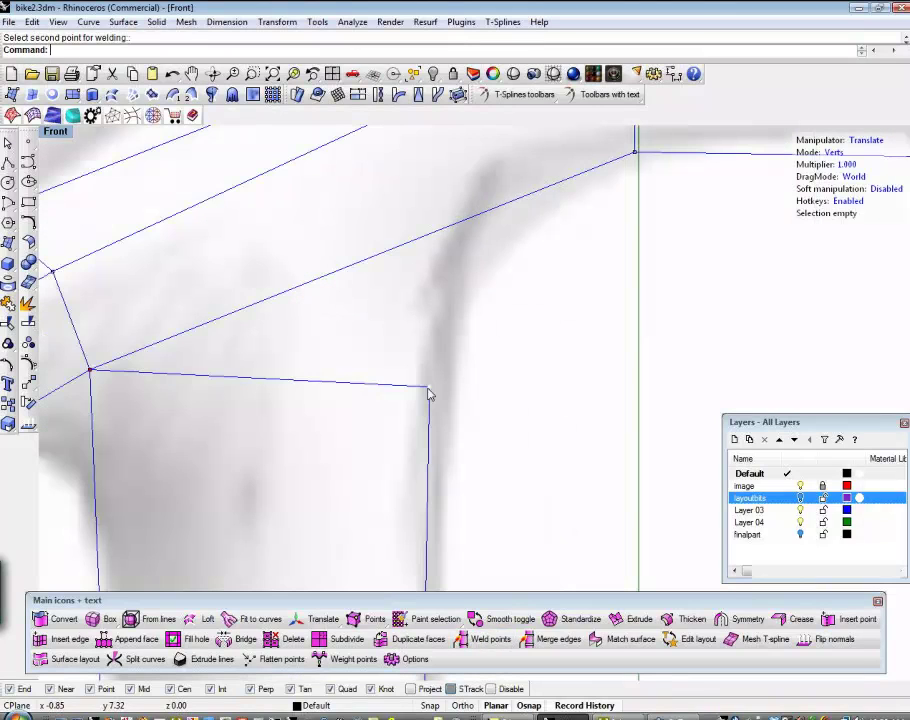
pyautogui.click(429, 389)
pyautogui.click(490, 639)
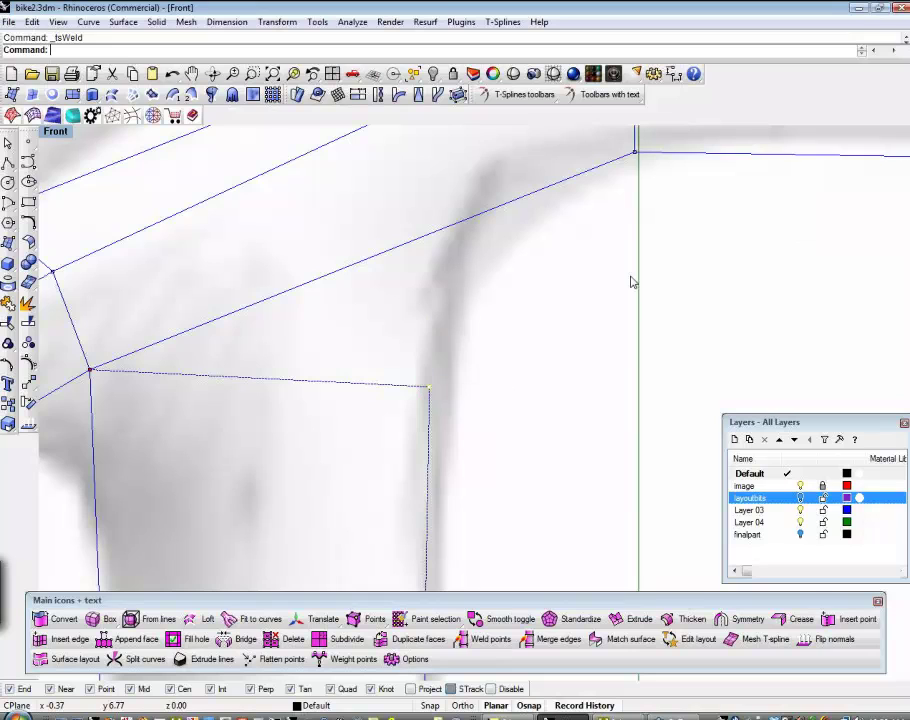
pyautogui.click(634, 153)
pyautogui.scroll(-1, 570, 355)
pyautogui.scroll(-2, 561, 378)
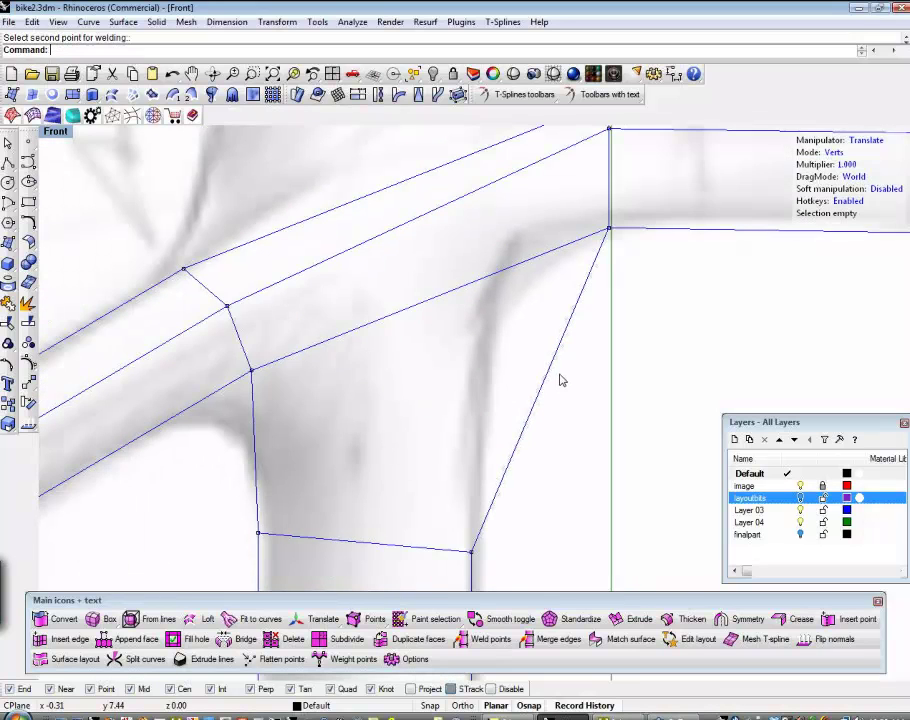
# Step: Move the rear welded vertex down and the front welded vertex down and rearward, following the sketched blends at the junction
pyautogui.moveTo(553, 419); pyautogui.dragTo(409, 298, button='right')
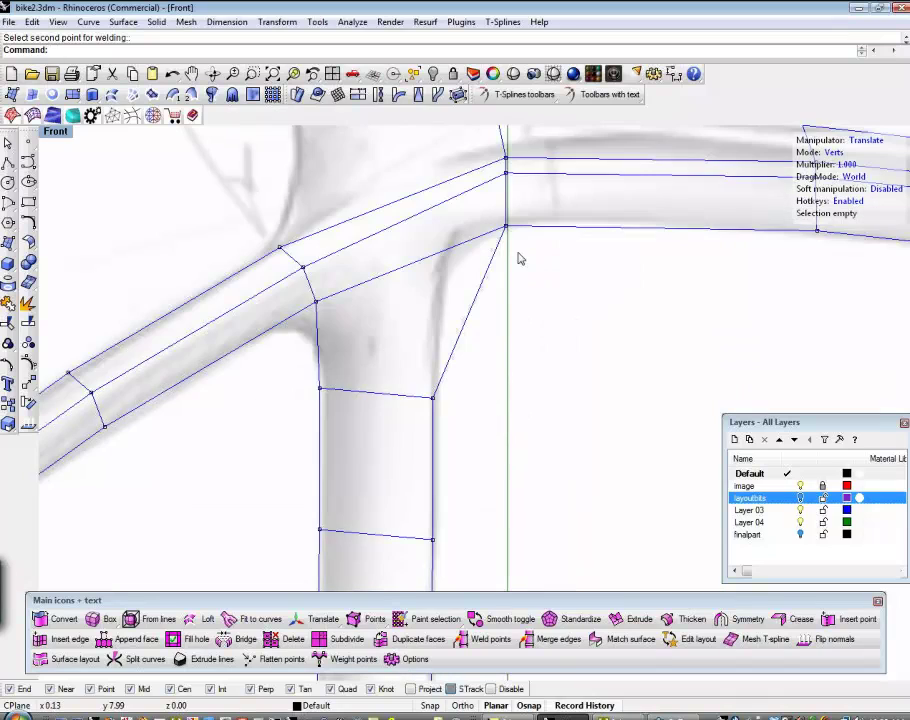
pyautogui.click(324, 308)
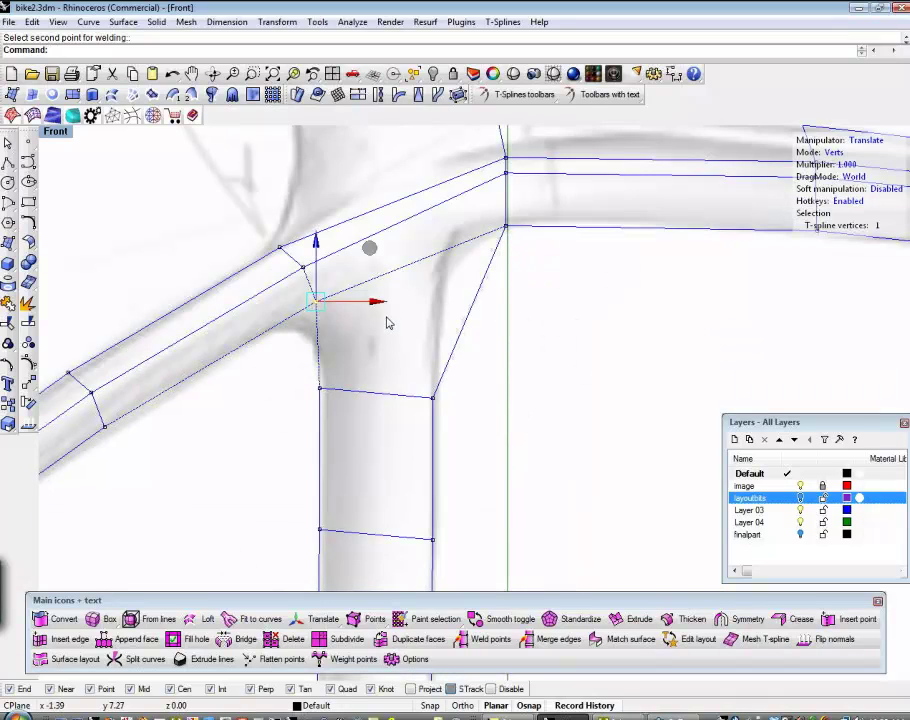
pyautogui.click(368, 256)
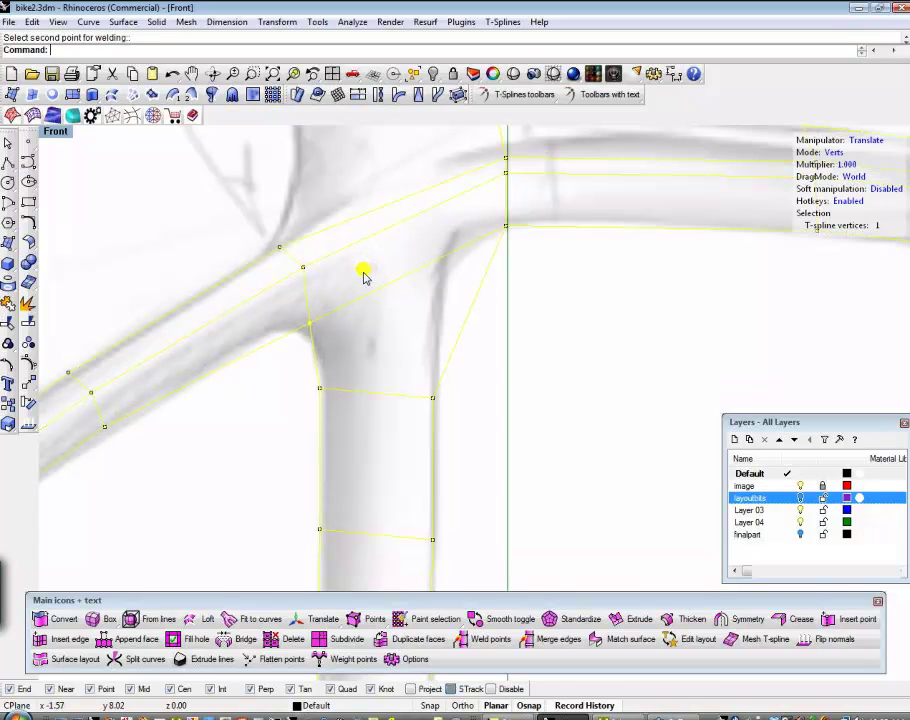
pyautogui.moveTo(287, 338); pyautogui.dragTo(287, 338)
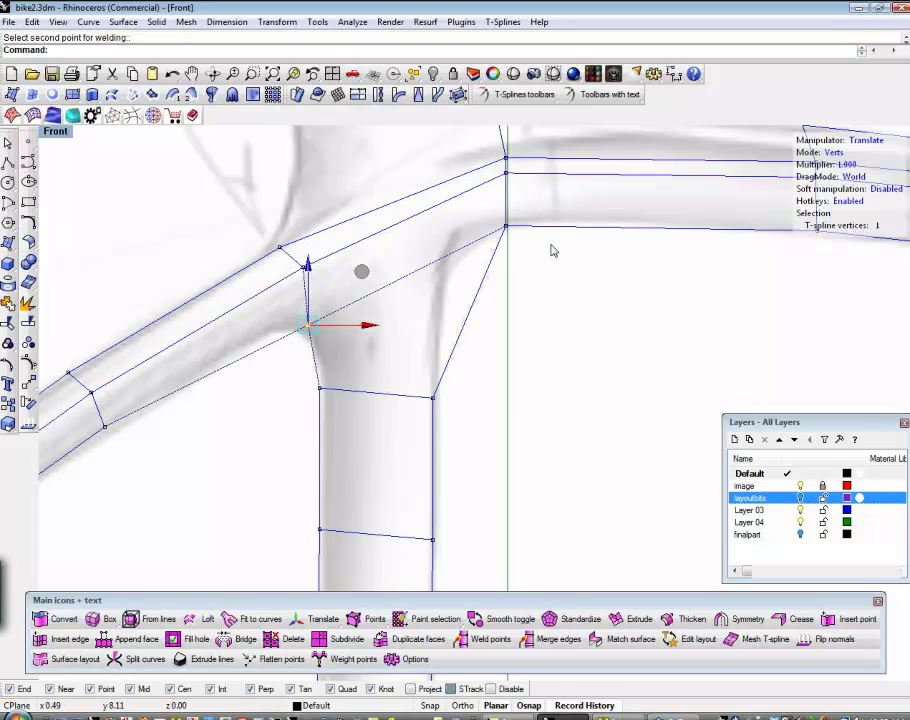
pyautogui.click(505, 227)
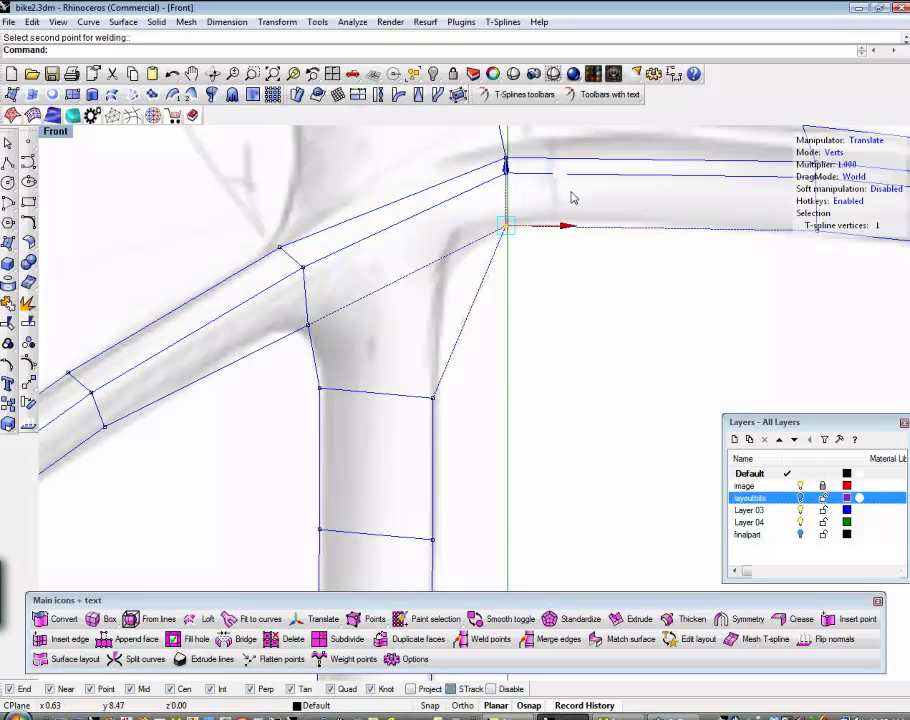
pyautogui.click(542, 192)
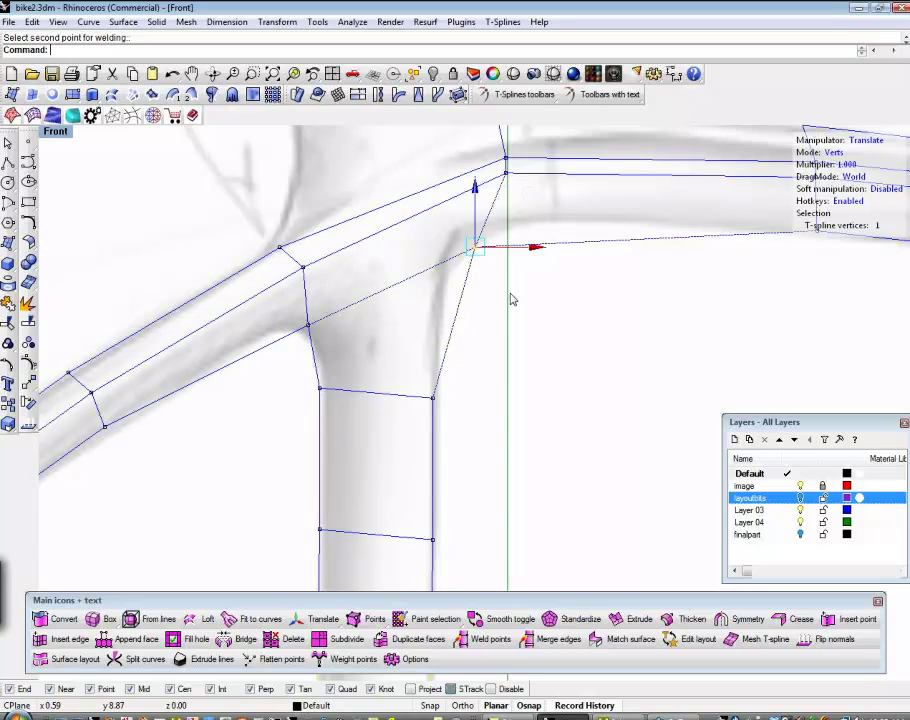
# Step: Extrude the upper edge of the bridge between seat stay and top tube straight up into the sketched seat tube area
pyautogui.scroll(-2, 487, 347)
pyautogui.scroll(-2, 488, 356)
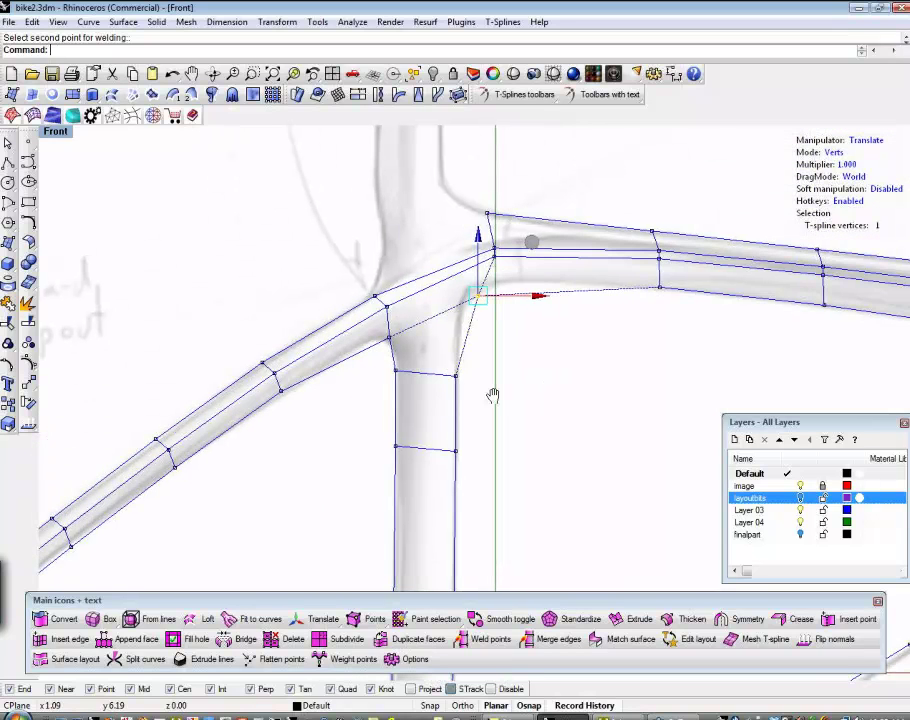
pyautogui.moveTo(493, 395); pyautogui.dragTo(389, 393, button='right')
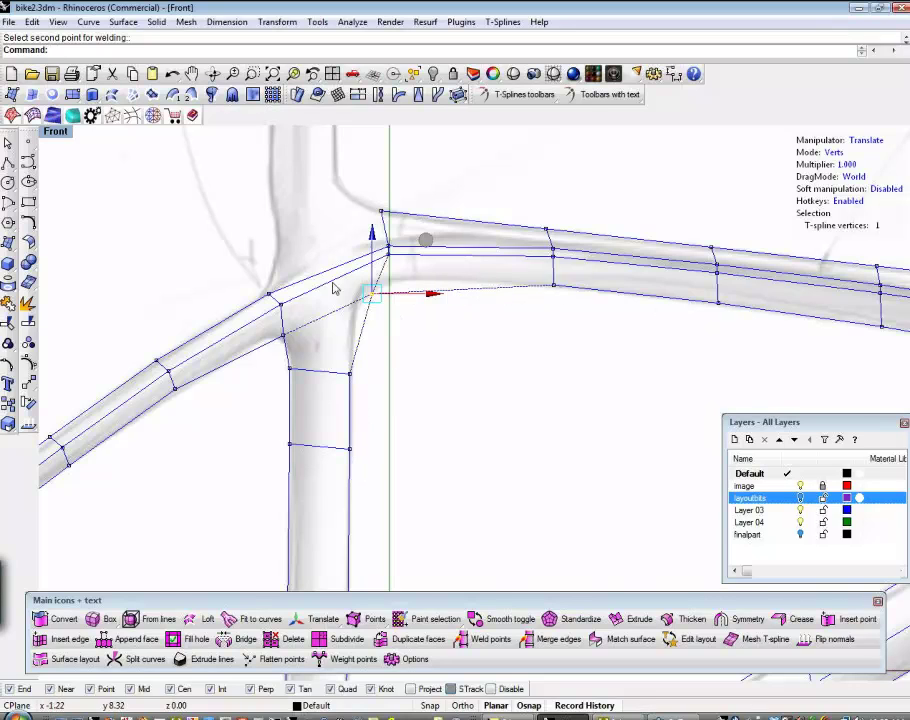
pyautogui.moveTo(325, 256); pyautogui.dragTo(363, 325, button='right')
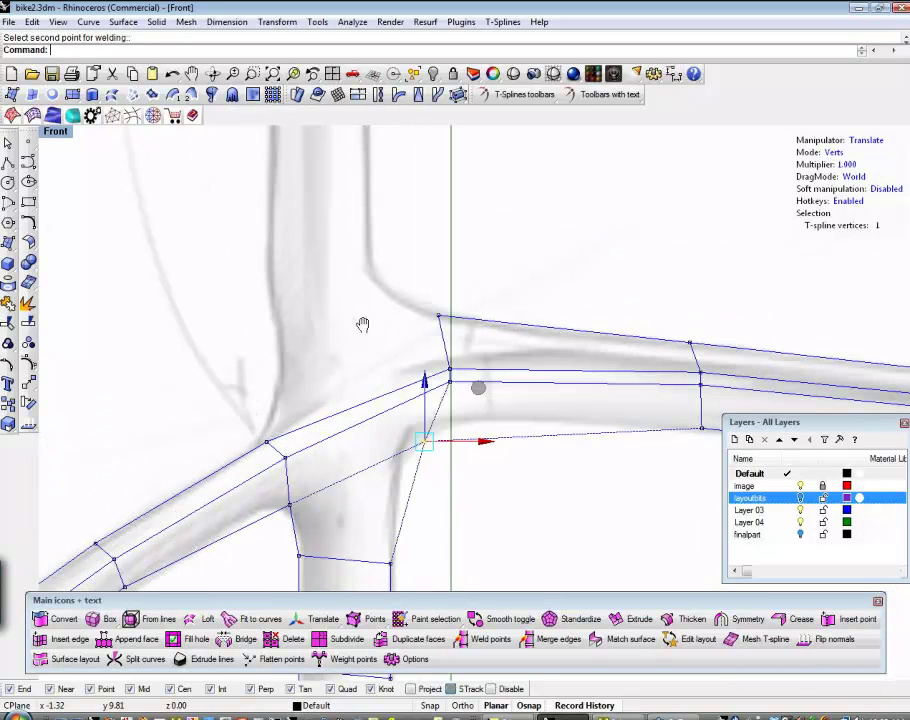
pyautogui.scroll(-1, 363, 325)
pyautogui.scroll(-1, 380, 352)
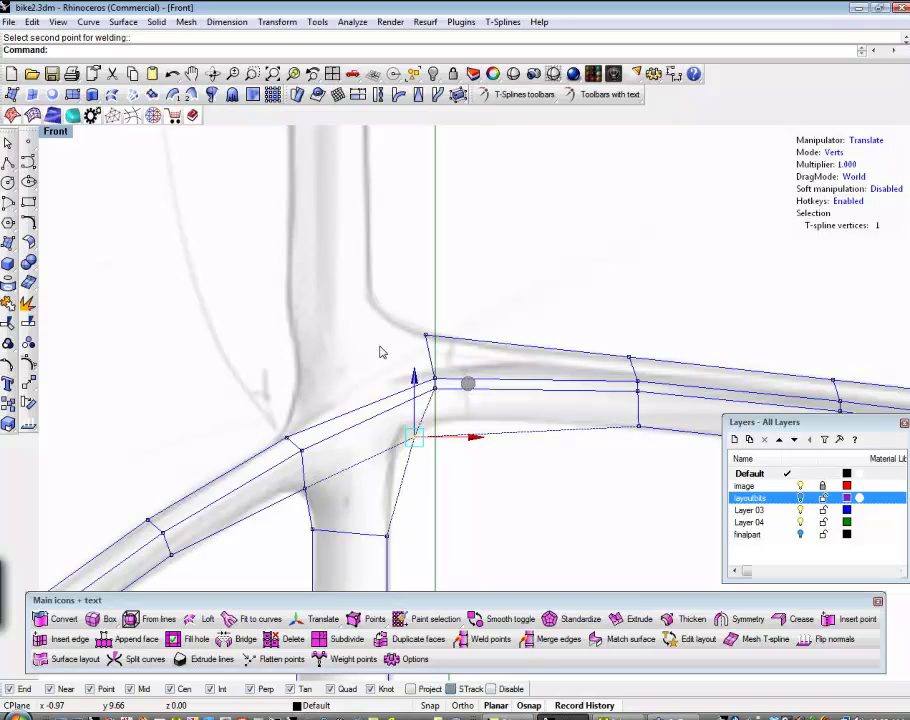
pyautogui.scroll(-1, 380, 352)
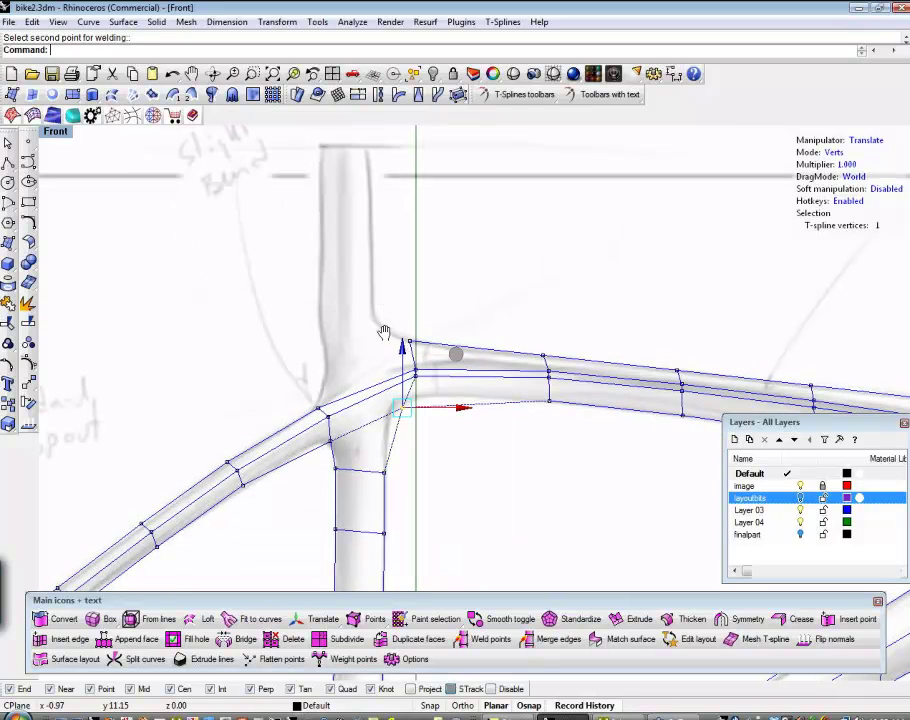
pyautogui.moveTo(384, 332); pyautogui.dragTo(389, 373, button='right')
pyautogui.click(351, 399)
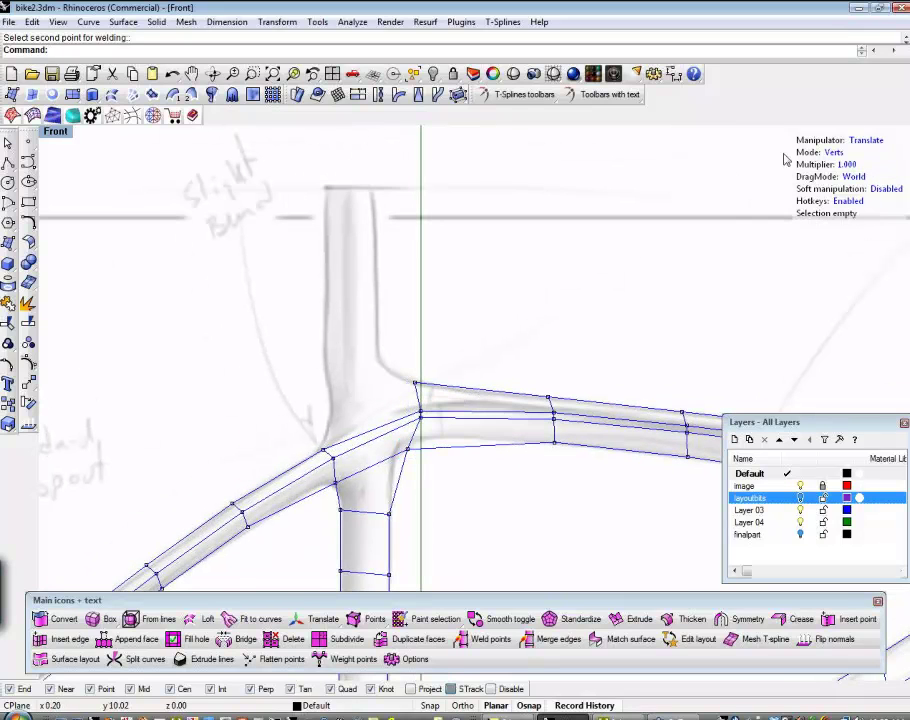
pyautogui.click(834, 156)
pyautogui.click(836, 157)
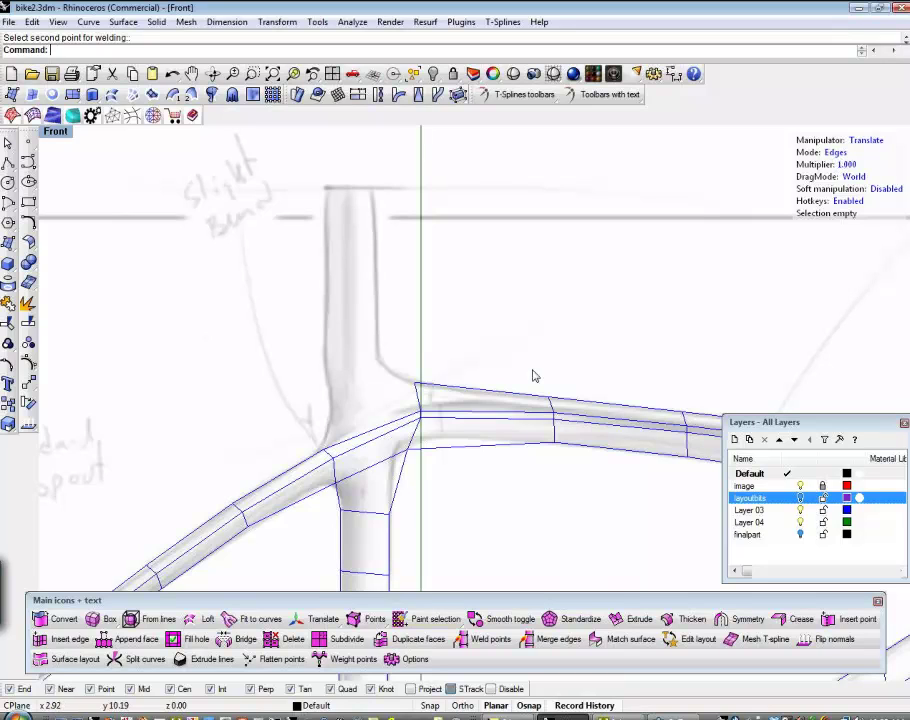
pyautogui.click(374, 428)
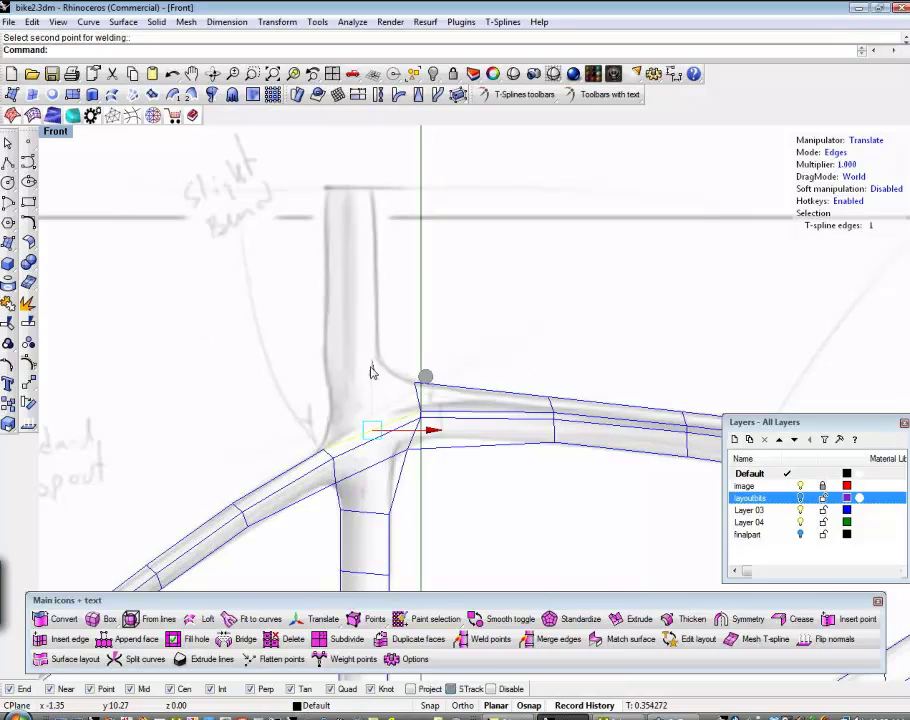
pyautogui.press('Delete')
pyautogui.click(372, 358)
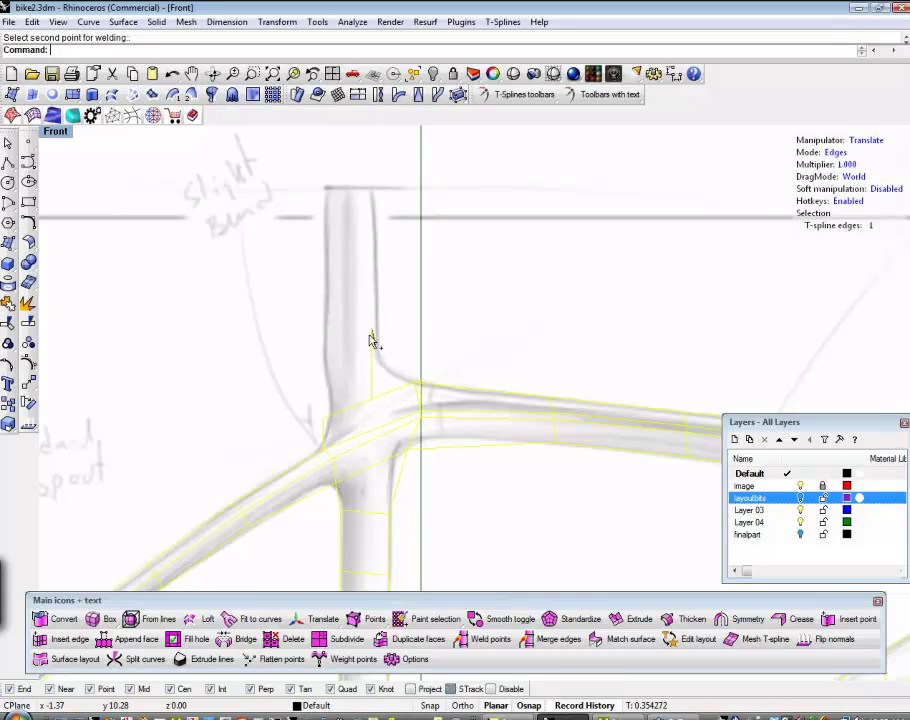
# Step: Weld the extruded face's front vertex to the top tube's upper end vertex and move its rear upper vertex up and forward onto the sketched outline
pyautogui.click(422, 398)
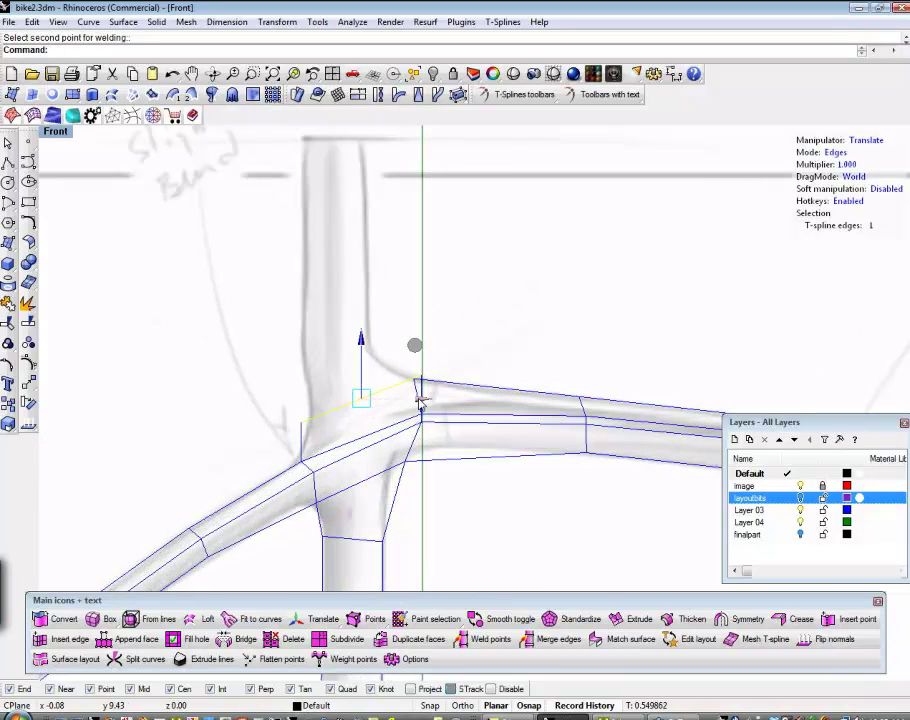
pyautogui.scroll(4, 419, 398)
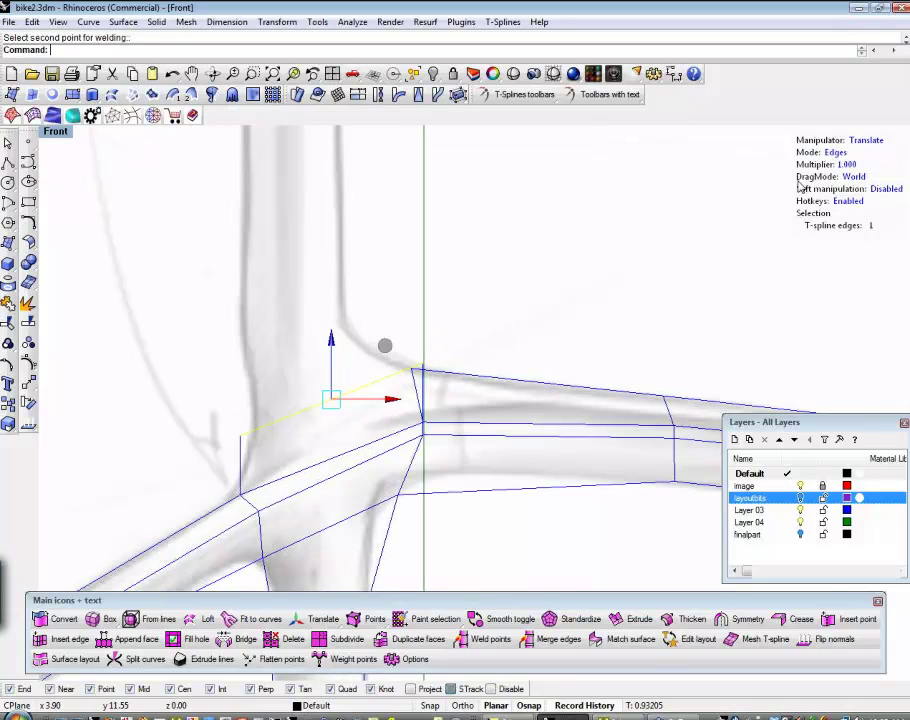
pyautogui.click(836, 153)
pyautogui.click(838, 153)
pyautogui.click(840, 153)
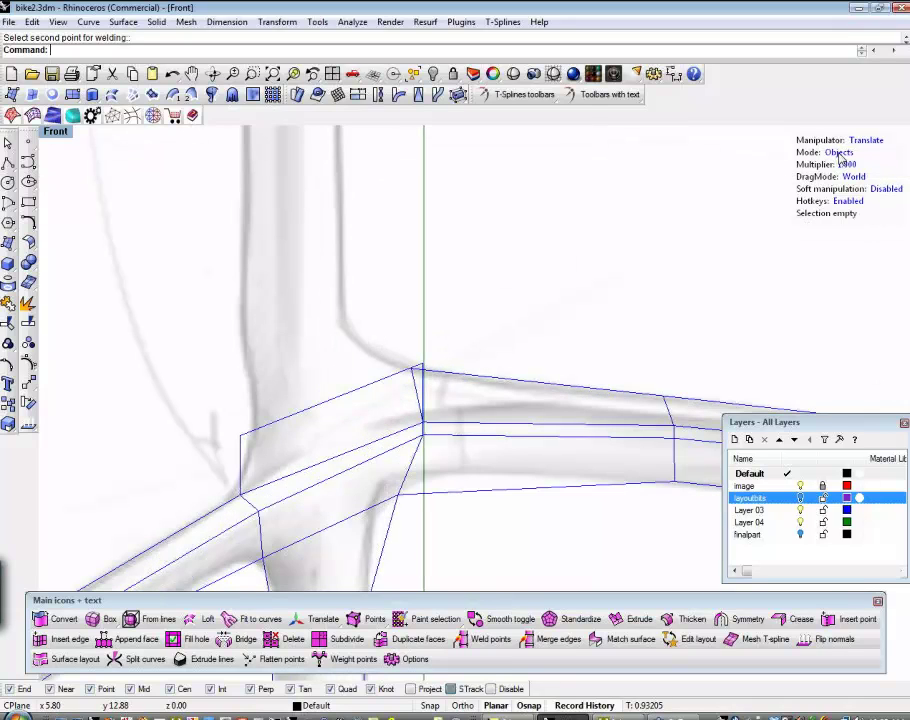
pyautogui.click(839, 153)
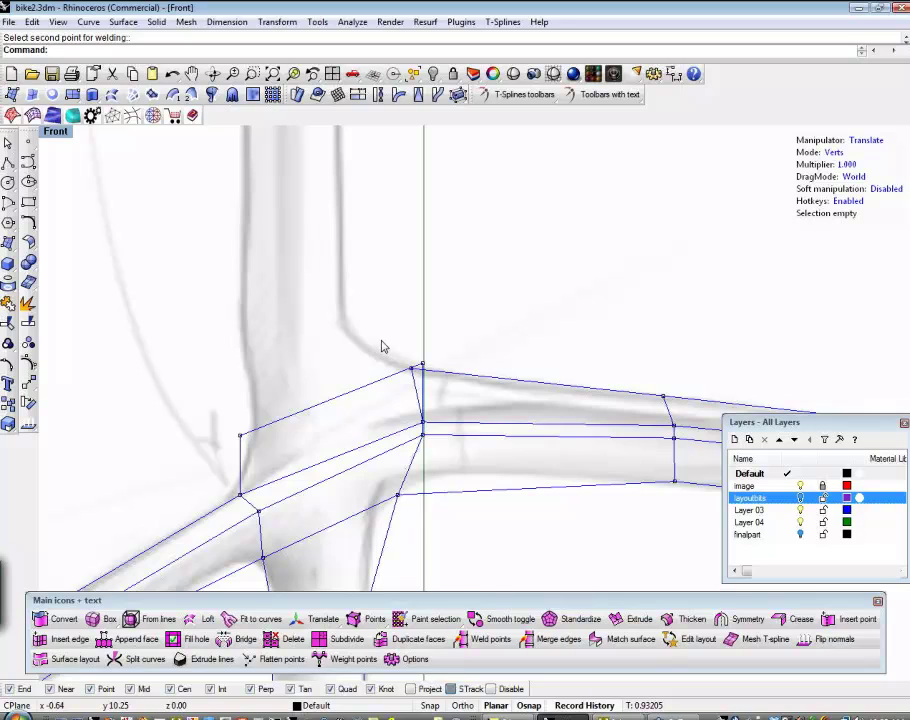
pyautogui.moveTo(381, 346); pyautogui.dragTo(432, 387)
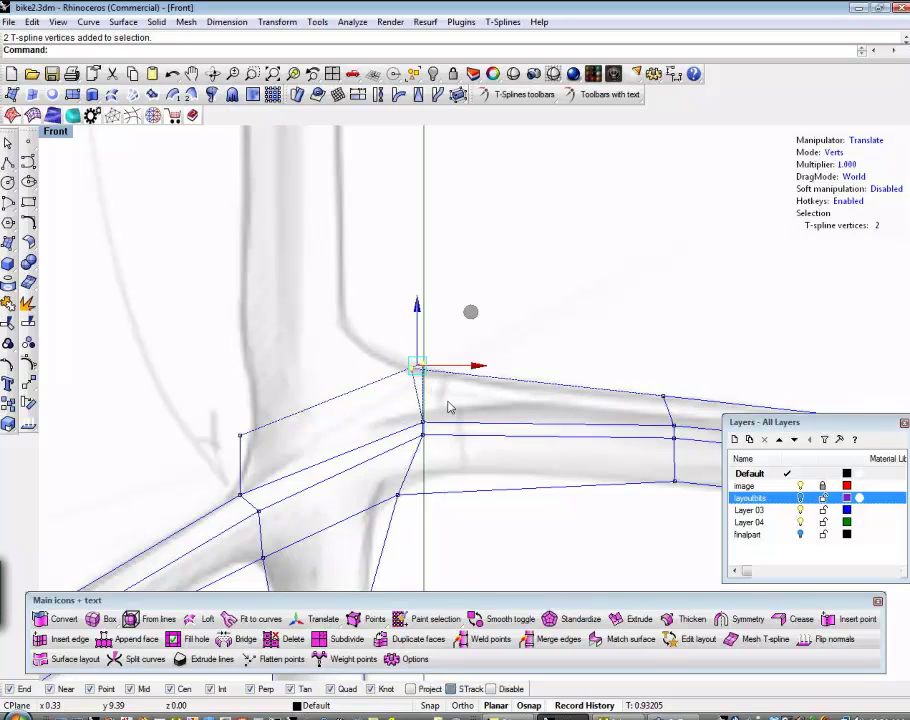
pyautogui.click(490, 638)
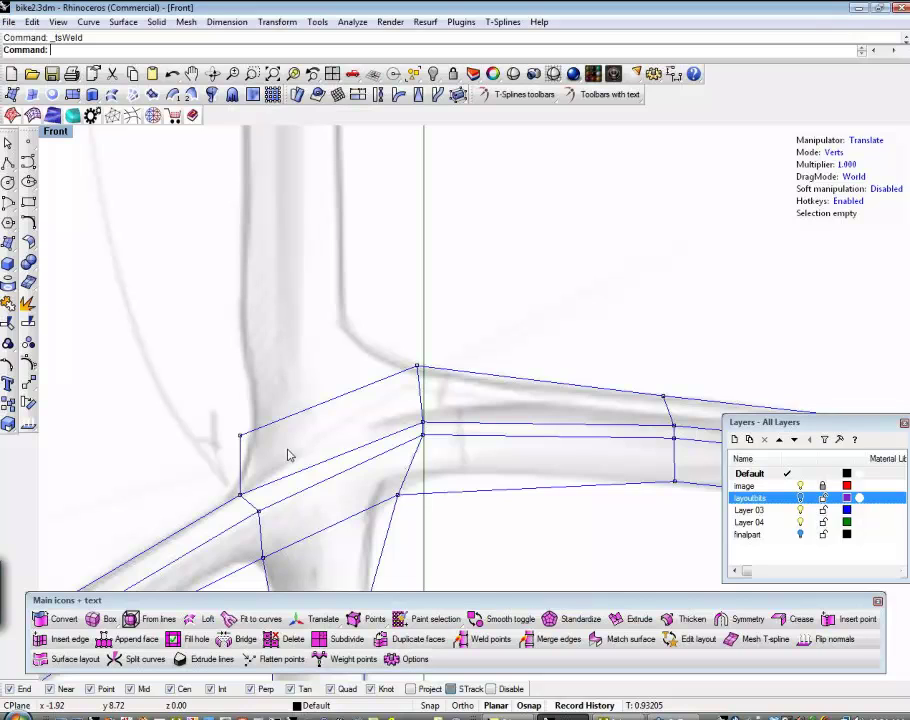
pyautogui.click(241, 438)
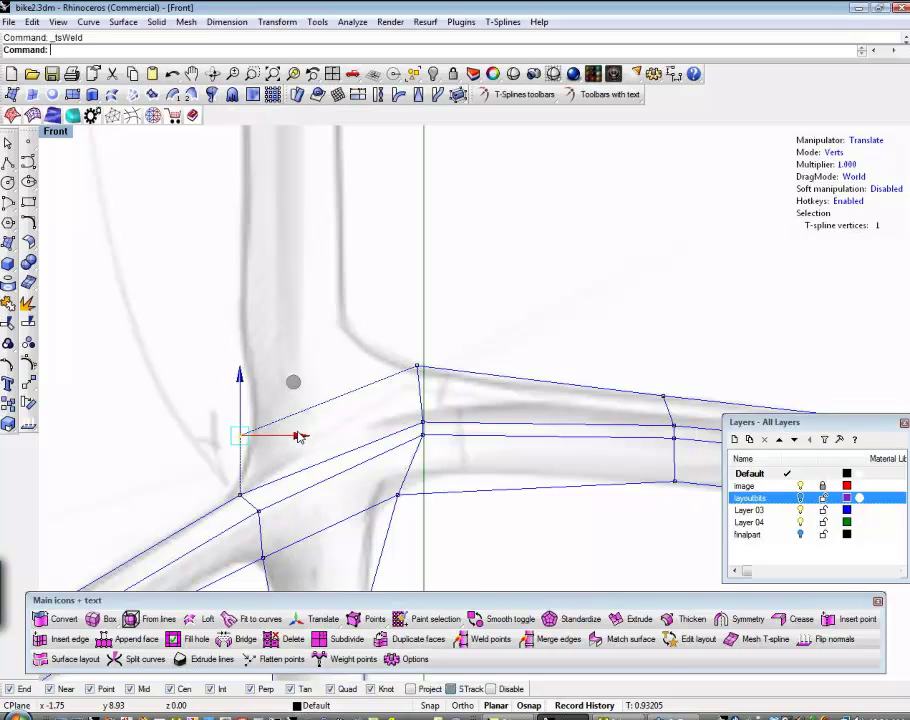
pyautogui.moveTo(293, 382); pyautogui.dragTo(309, 356)
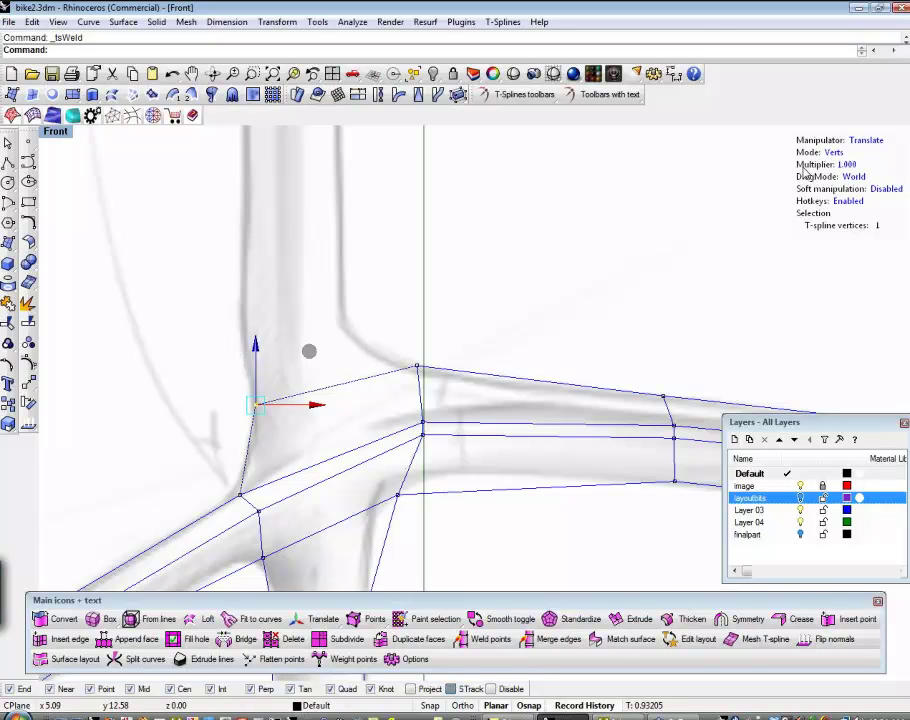
# Step: Extrude the new face's upper edge up and slightly rearward, following the rear outline of the sketched seat tube
pyautogui.click(832, 152)
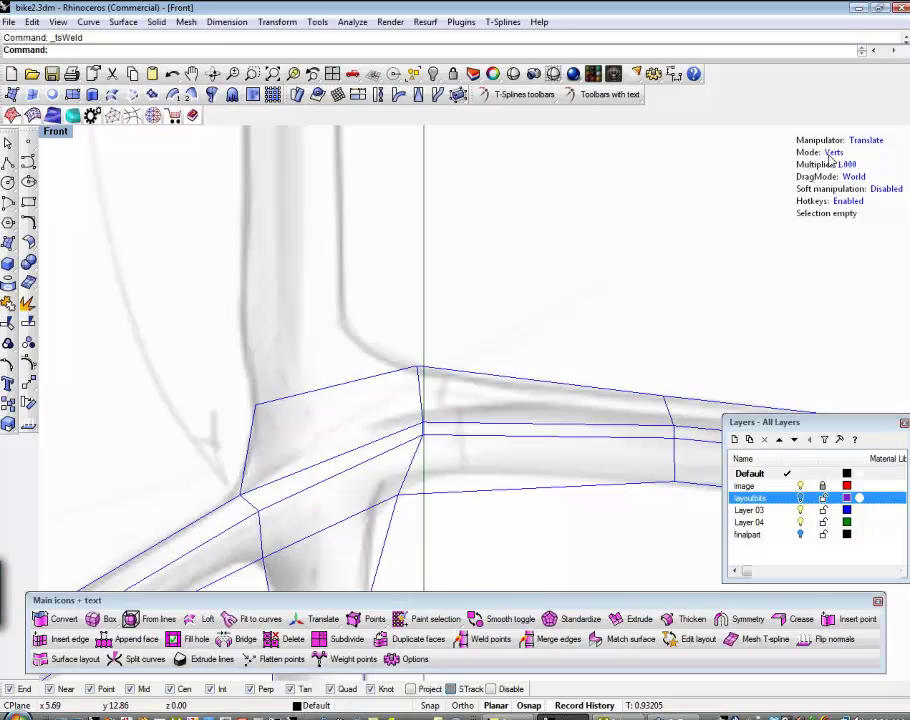
pyautogui.click(832, 152)
pyautogui.click(834, 153)
pyautogui.click(838, 158)
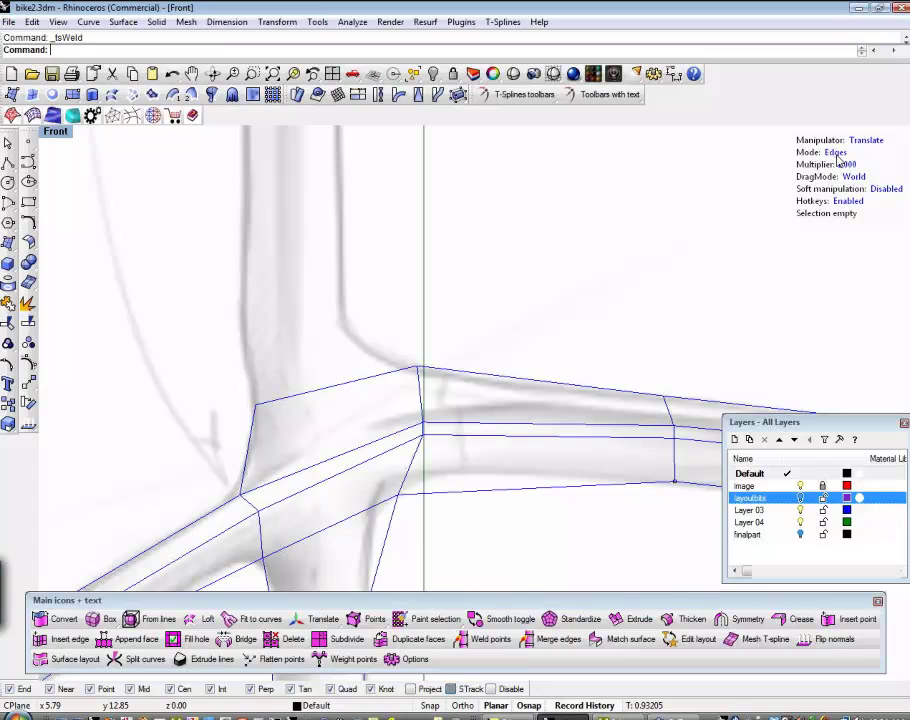
pyautogui.click(369, 381)
pyautogui.click(378, 316)
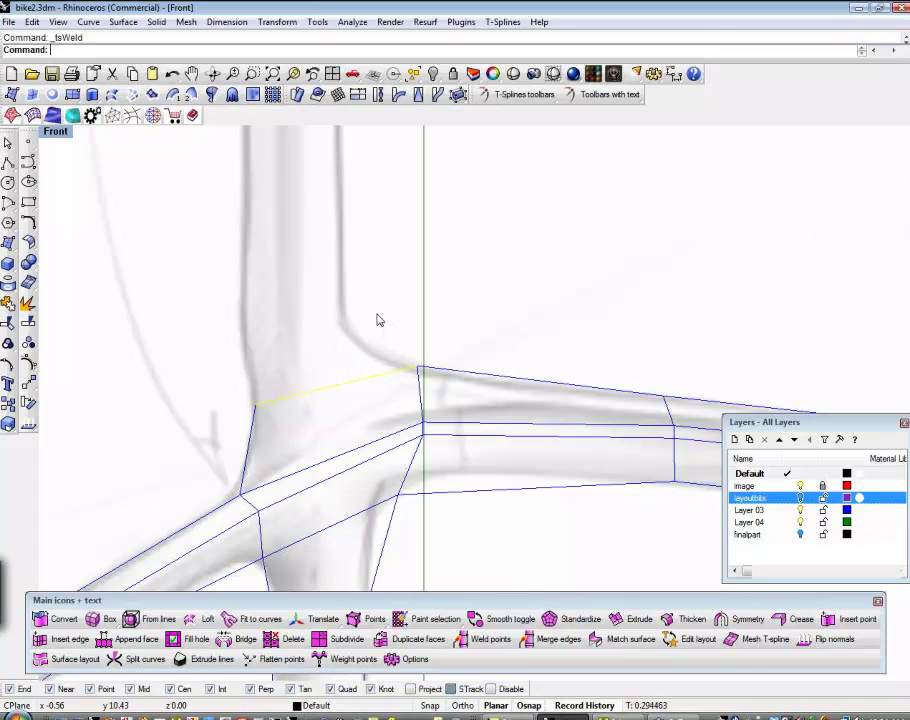
pyautogui.keyDown('alt'); pyautogui.moveTo(369, 298); pyautogui.dragTo(376, 264); pyautogui.keyUp('alt')
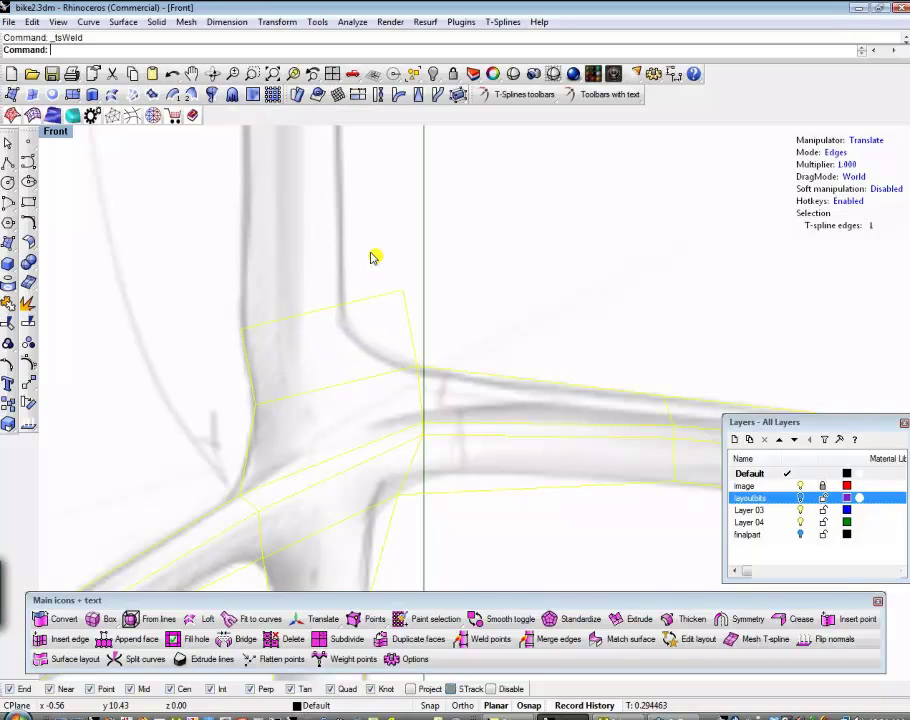
pyautogui.moveTo(370, 257); pyautogui.dragTo(372, 256)
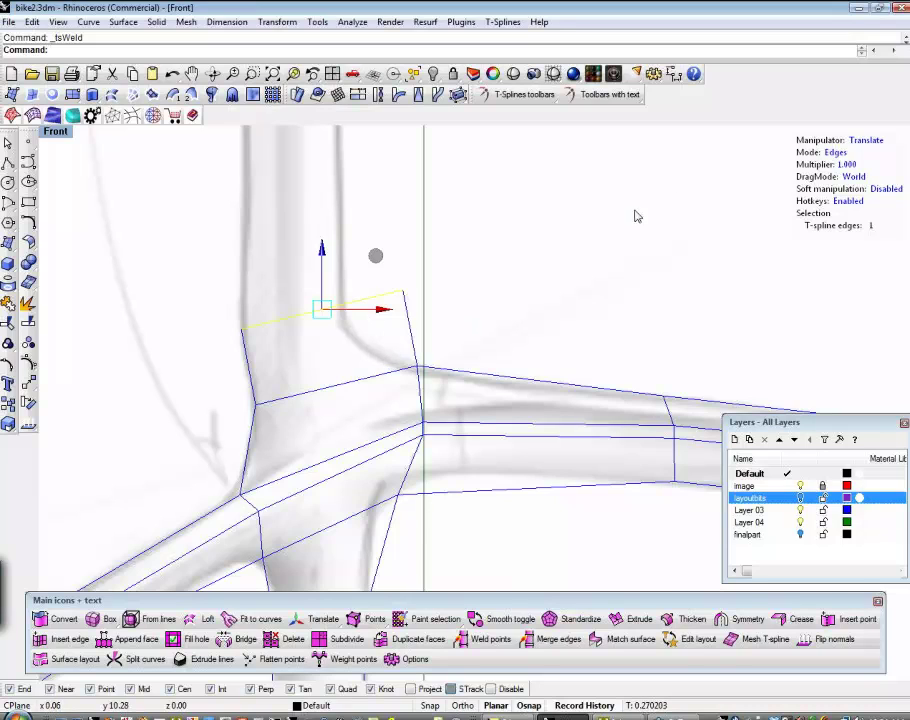
# Step: Move the new face's front top vertex rearward and down to the seat tube's front outline, and the top tube's upper end vertex rearward along the blend
pyautogui.click(841, 158)
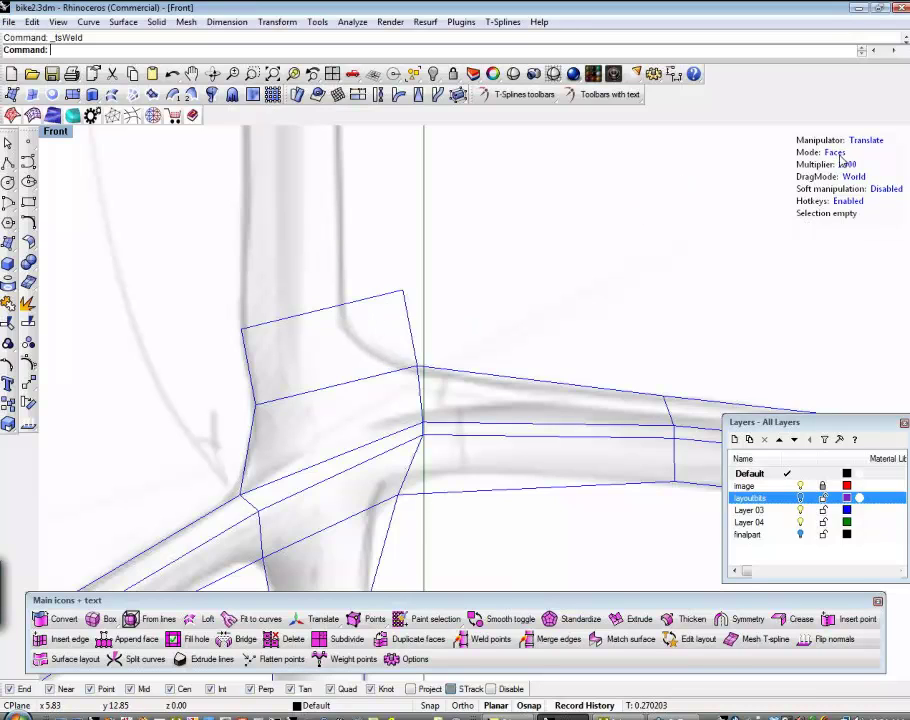
pyautogui.click(841, 158)
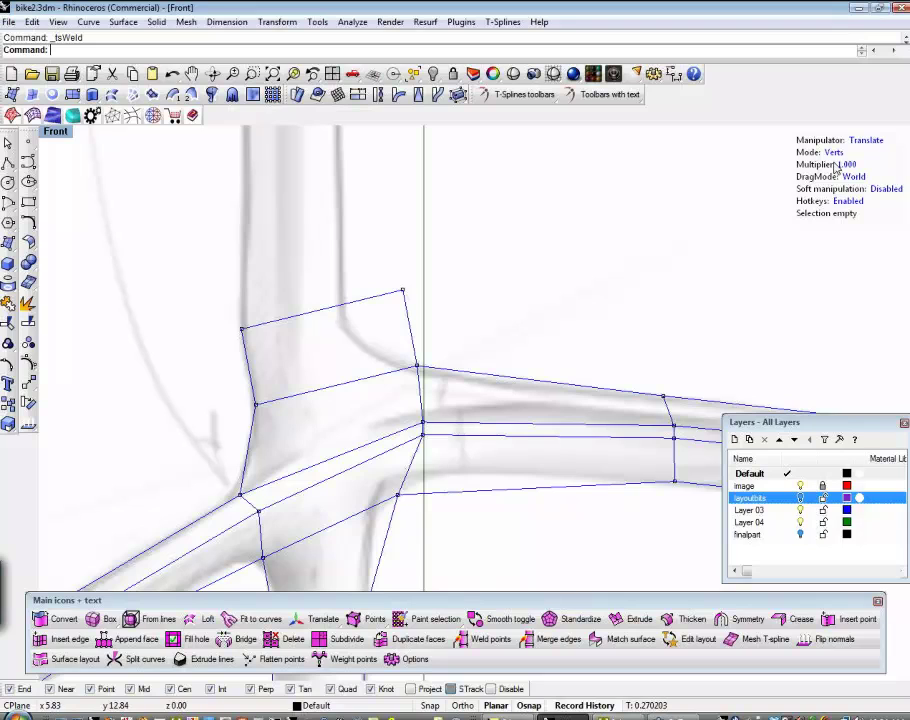
pyautogui.click(399, 293)
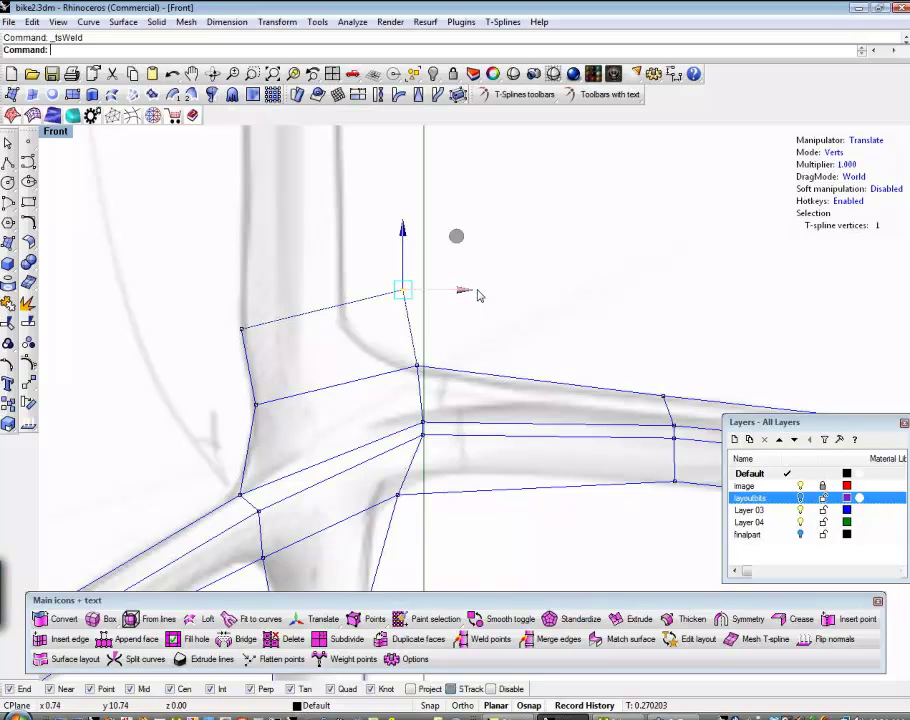
pyautogui.moveTo(455, 242); pyautogui.dragTo(396, 266)
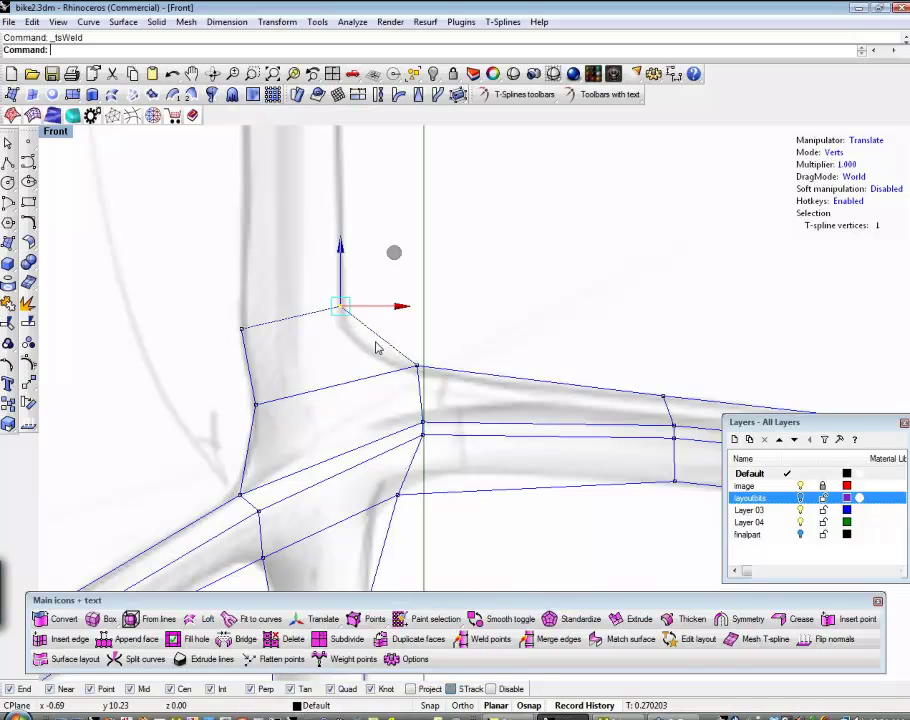
pyautogui.click(416, 368)
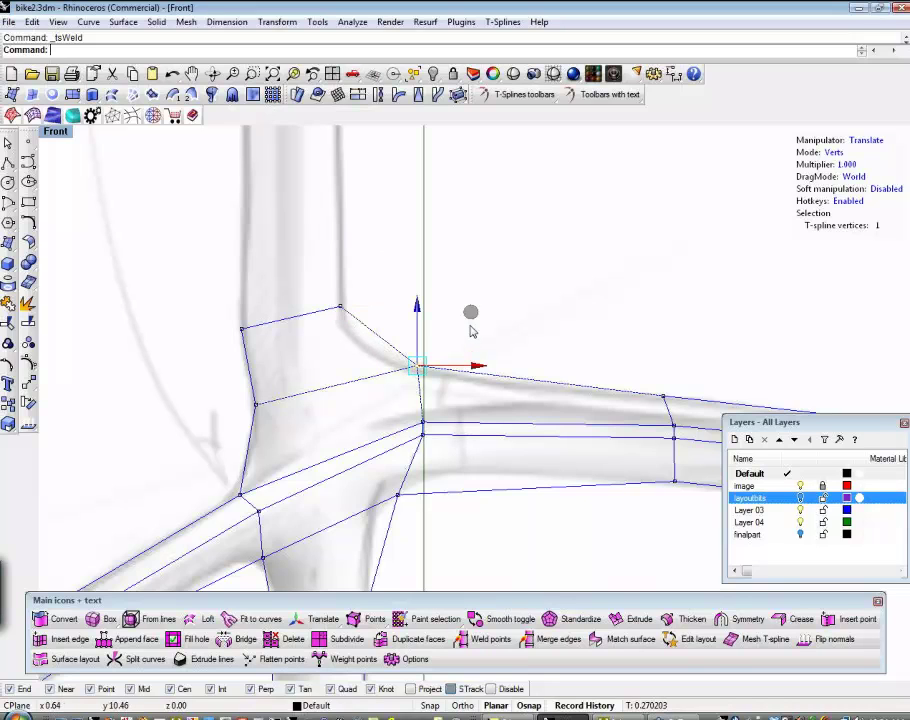
pyautogui.moveTo(450, 325)
pyautogui.mouseDown()
pyautogui.moveTo(462, 318)
pyautogui.moveTo(367, 326)
pyautogui.moveTo(447, 320)
pyautogui.mouseUp()
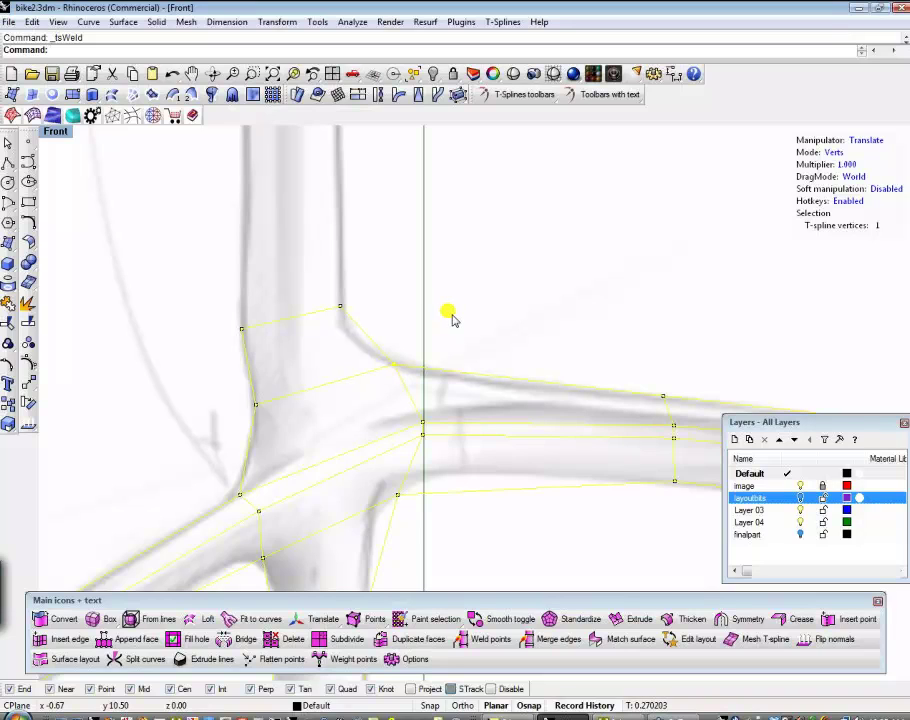
pyautogui.moveTo(450, 325); pyautogui.dragTo(448, 326)
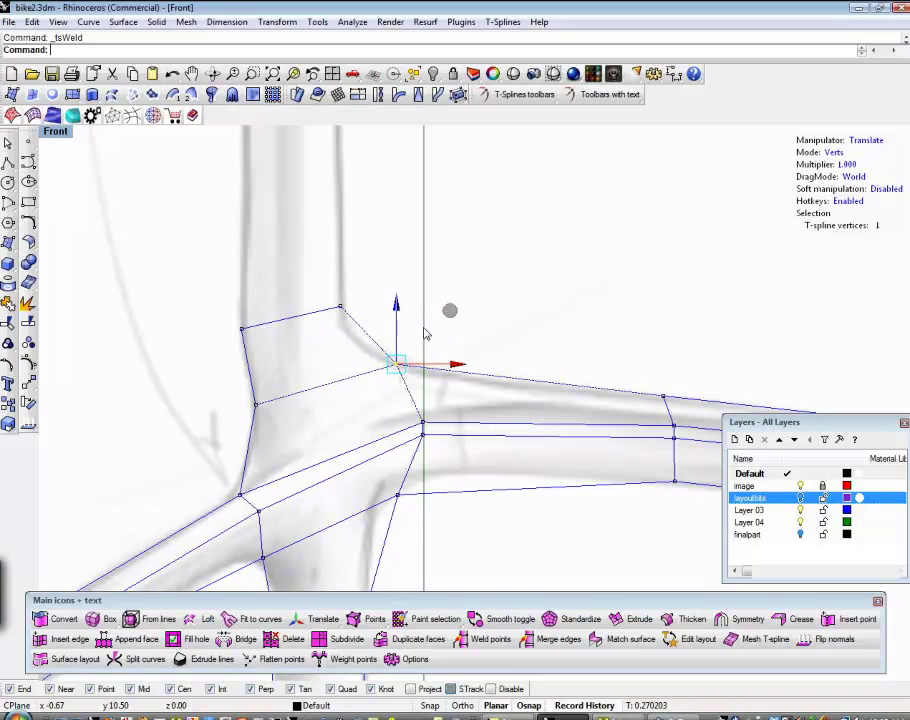
pyautogui.click(341, 309)
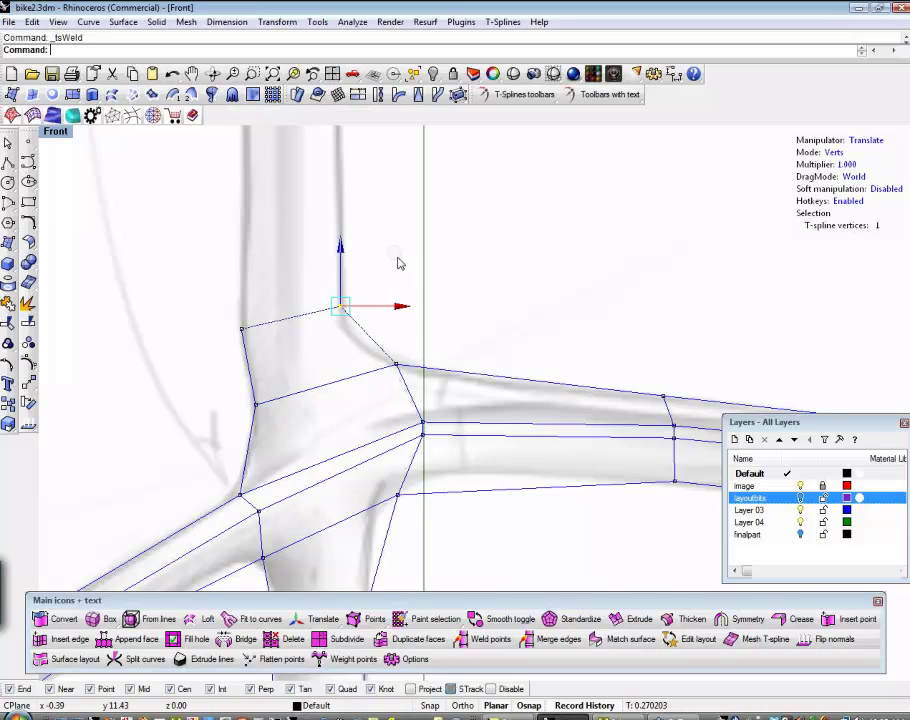
pyautogui.moveTo(396, 256); pyautogui.dragTo(396, 267)
# Step: Extrude the junction's top edge straight up along the sketched seat tube, to a little under halfway to its top end
pyautogui.scroll(-2, 424, 307)
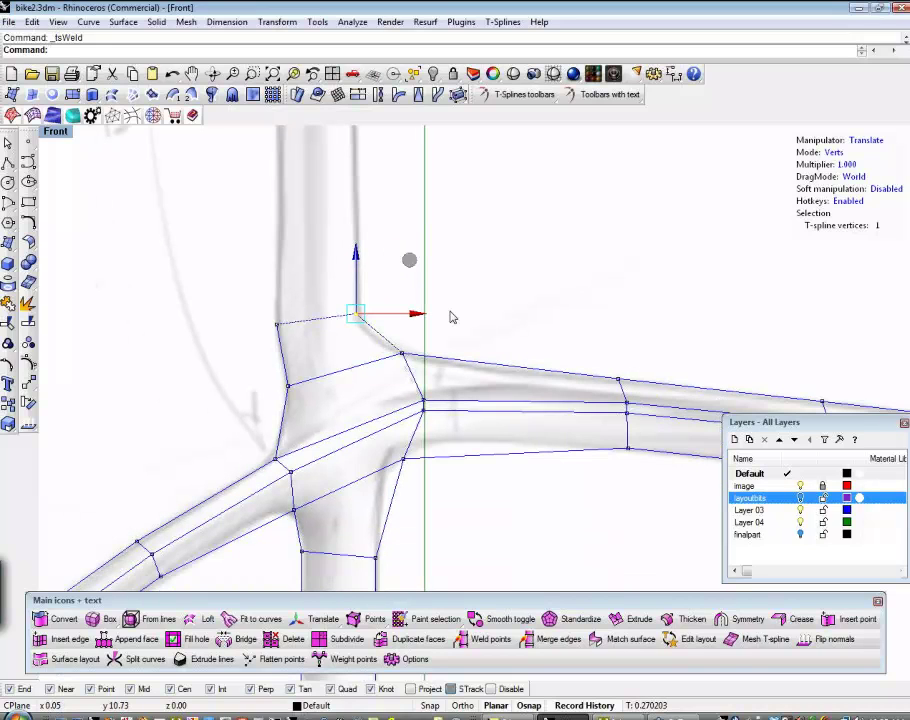
pyautogui.scroll(-2, 445, 320)
pyautogui.moveTo(510, 408); pyautogui.dragTo(535, 537, button='right')
pyautogui.click(776, 168)
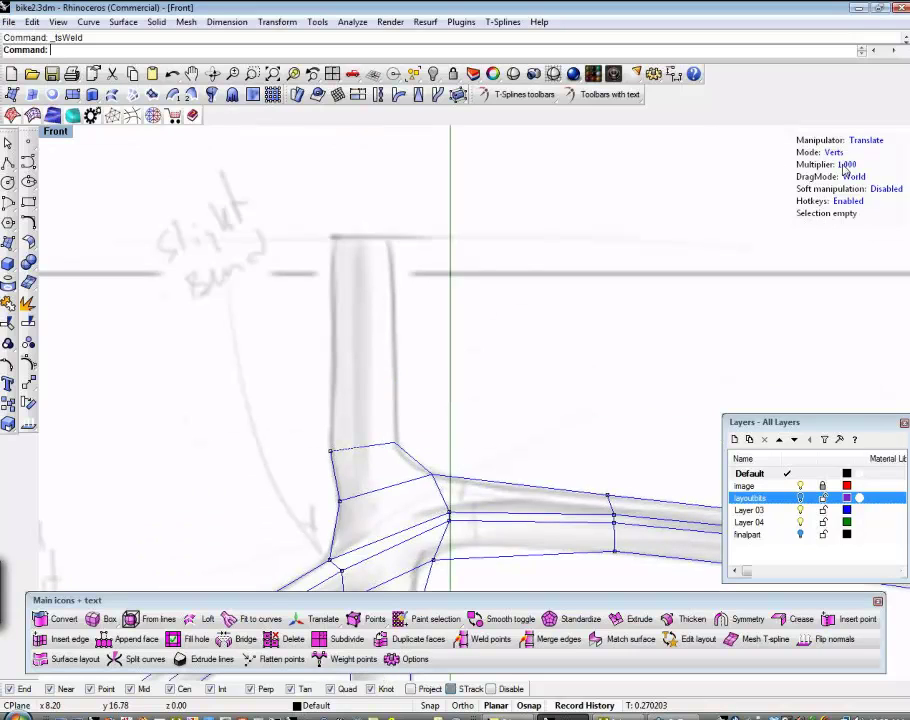
pyautogui.click(834, 152)
pyautogui.click(836, 152)
pyautogui.click(838, 154)
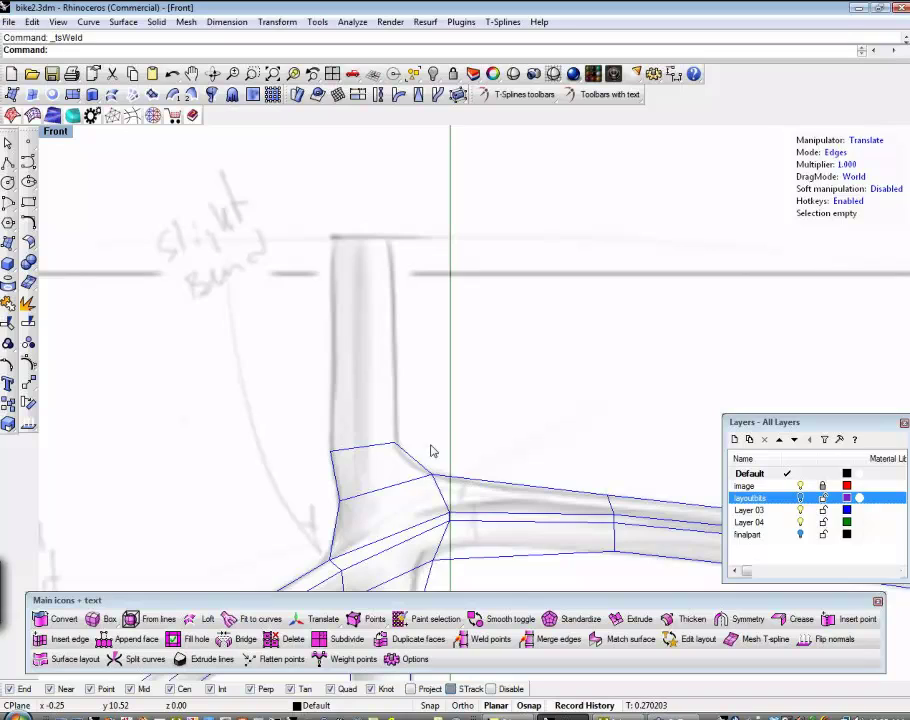
pyautogui.click(398, 446)
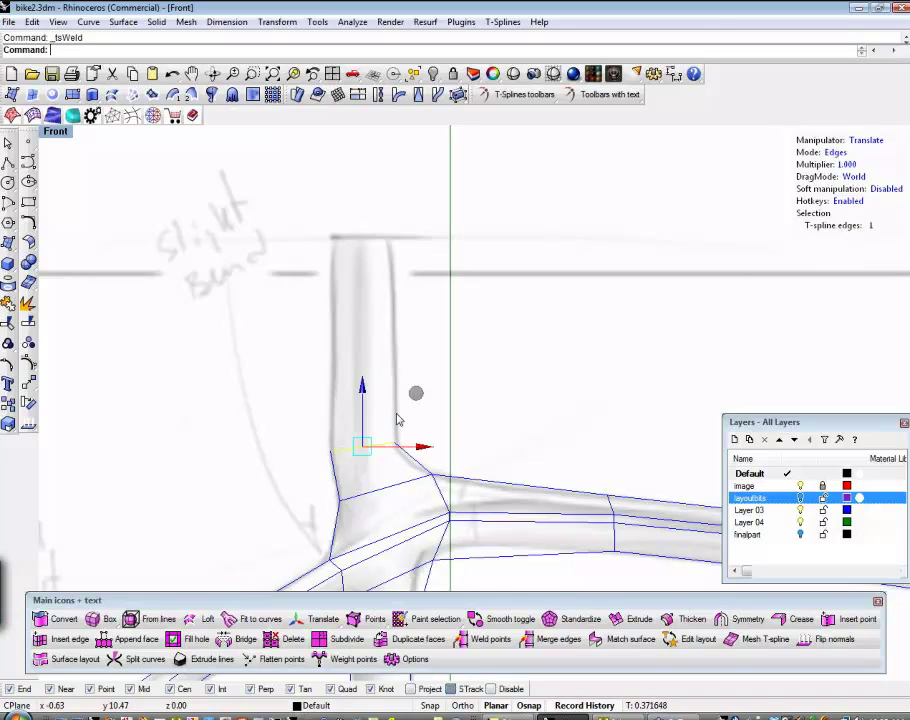
pyautogui.click(361, 357)
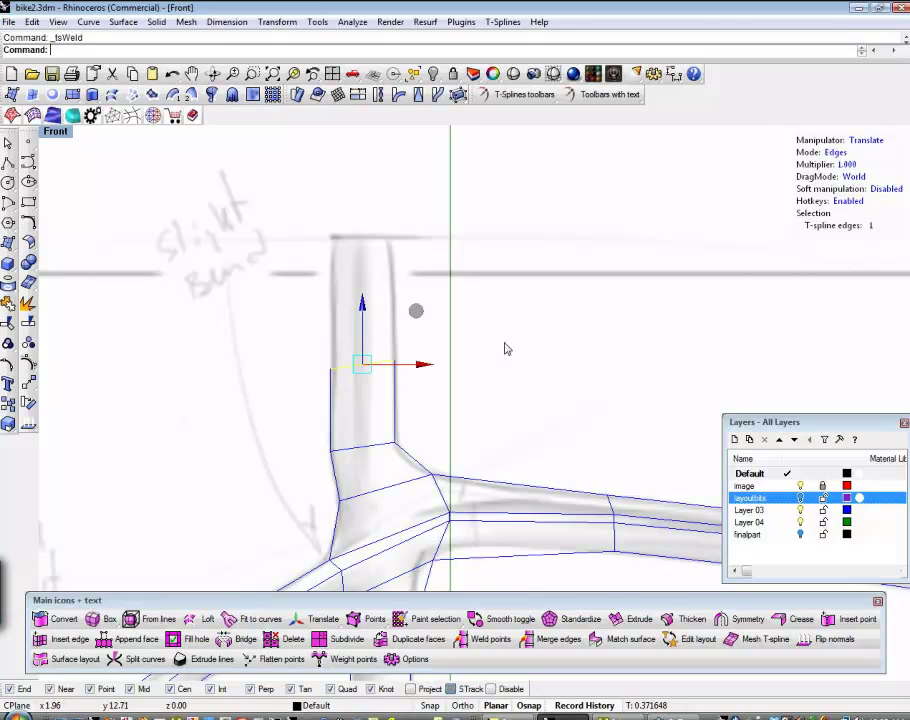
# Step: Extrude the seat tube's top edge straight up to the top end of the sketched tube
pyautogui.moveTo(364, 295); pyautogui.dragTo(365, 180)
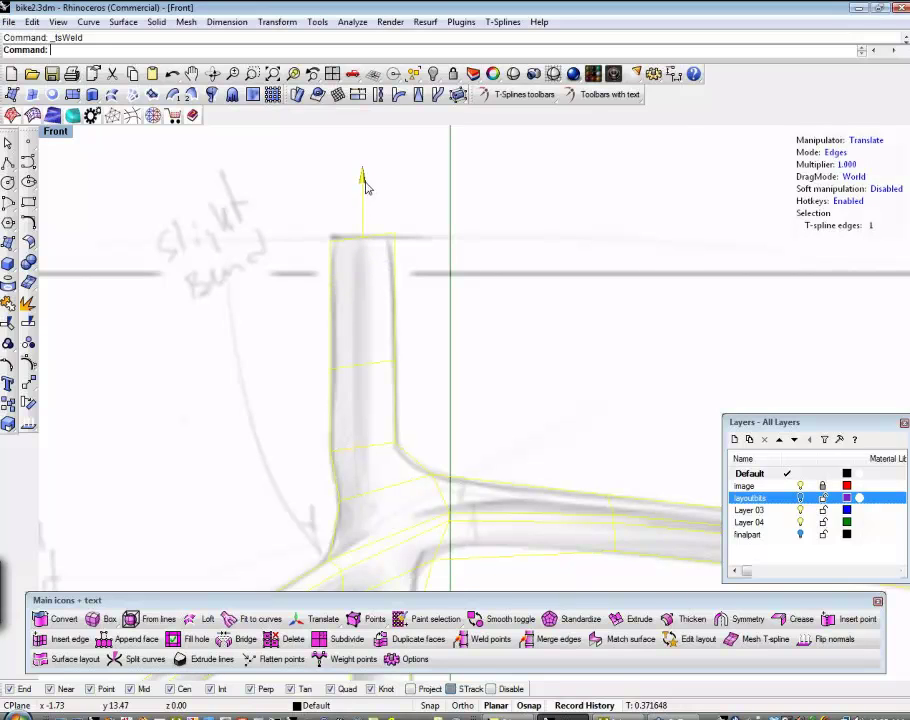
pyautogui.click(480, 426)
# Step: Examine the whole frame layout against the sketch, from the upper junction to the head tube ends
pyautogui.scroll(-2, 481, 426)
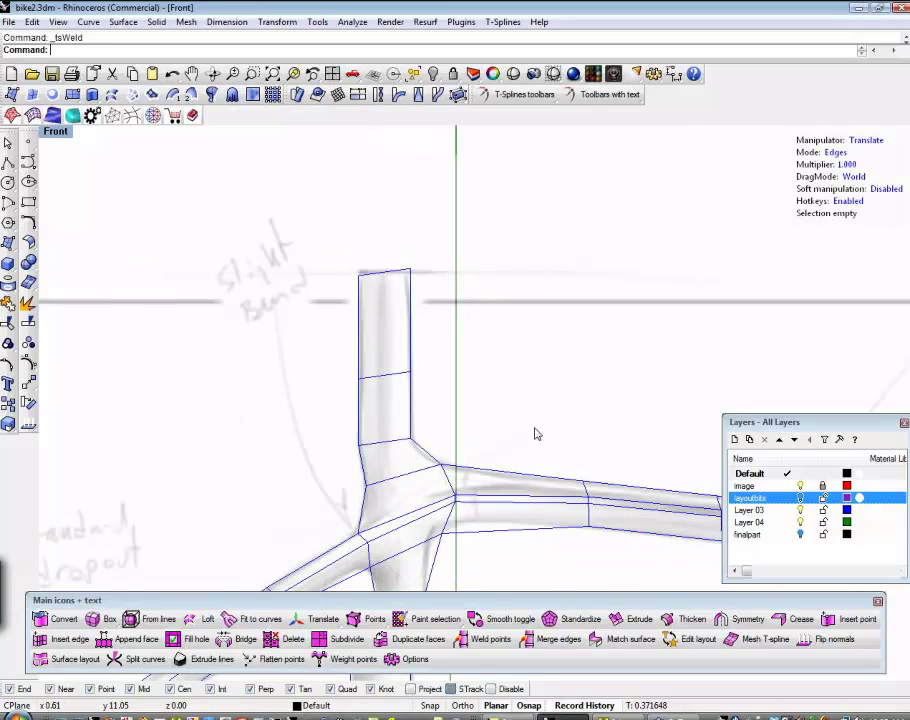
pyautogui.moveTo(490, 389); pyautogui.dragTo(450, 335, button='right')
pyautogui.scroll(-1, 432, 516)
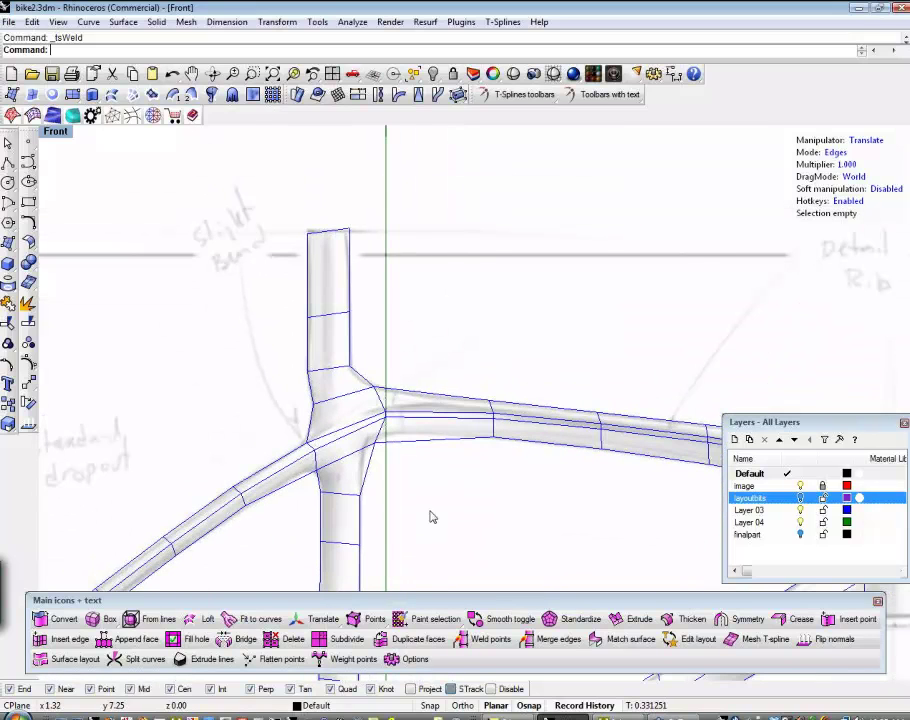
pyautogui.moveTo(432, 516); pyautogui.dragTo(357, 371, button='right')
pyautogui.scroll(-2, 356, 371)
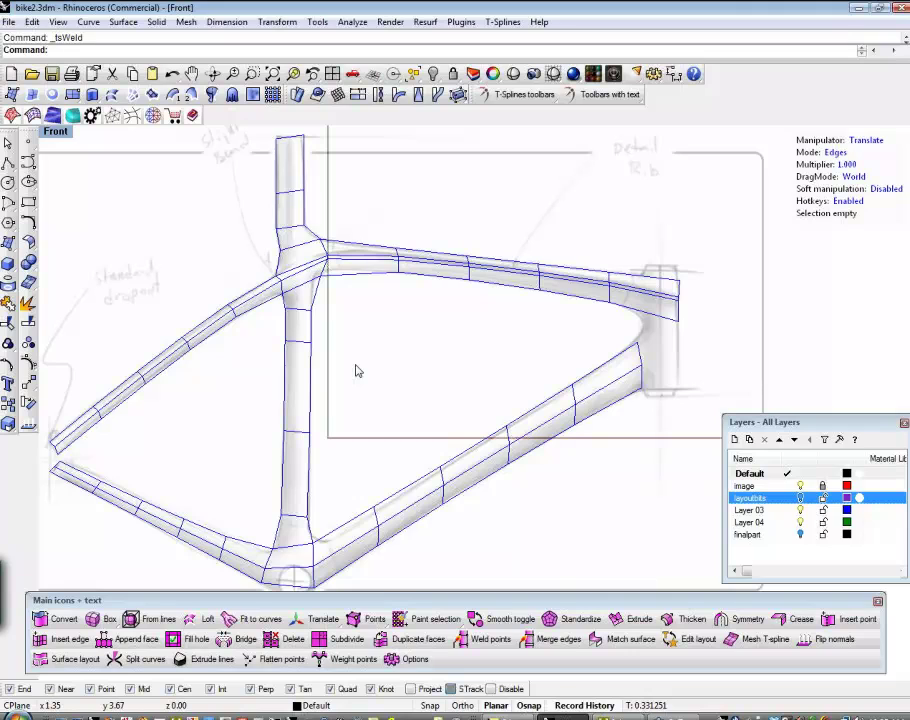
pyautogui.moveTo(356, 371); pyautogui.dragTo(366, 370, button='right')
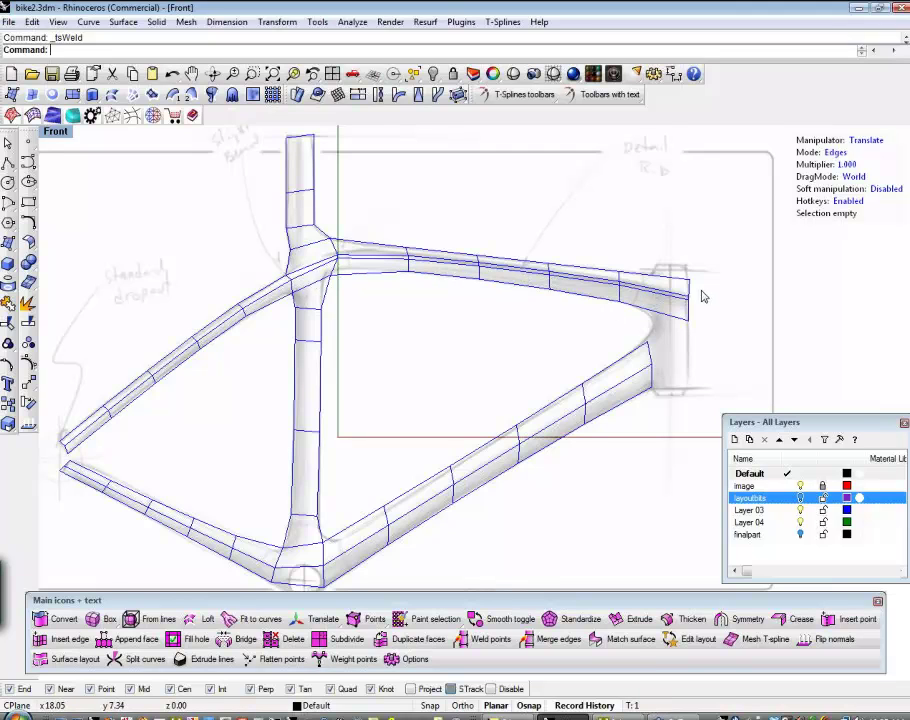
pyautogui.scroll(2, 702, 297)
pyautogui.scroll(2, 702, 297)
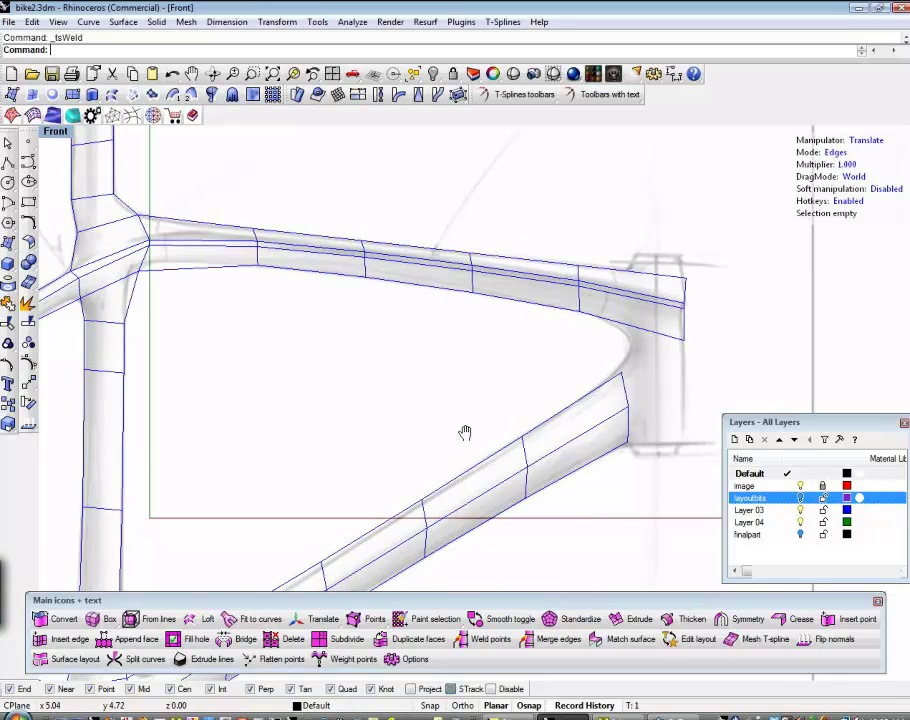
pyautogui.moveTo(465, 432); pyautogui.dragTo(592, 480, button='right')
pyautogui.scroll(-2, 592, 480)
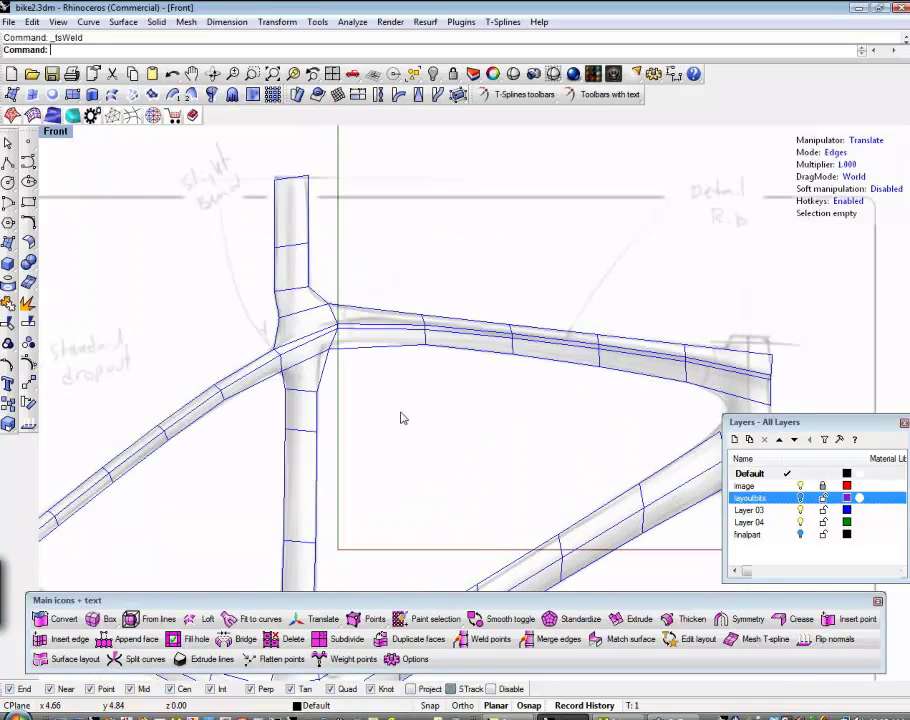
pyautogui.scroll(-1, 400, 418)
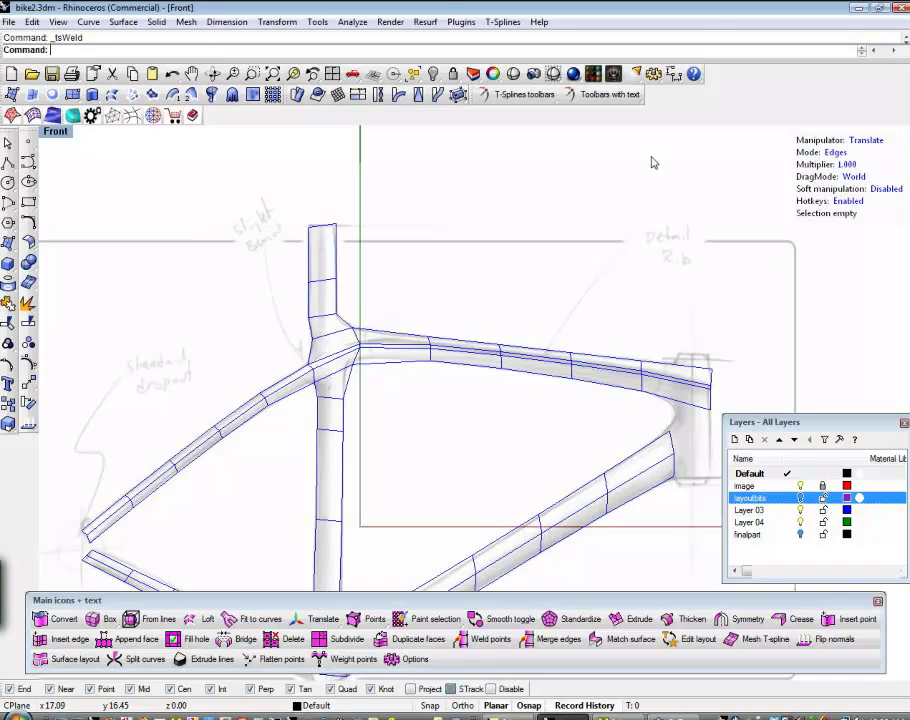
# Step: Insert simple points down the middle of the seat tube's upper section, from its top edge to the top edge of the junction
pyautogui.click(858, 620)
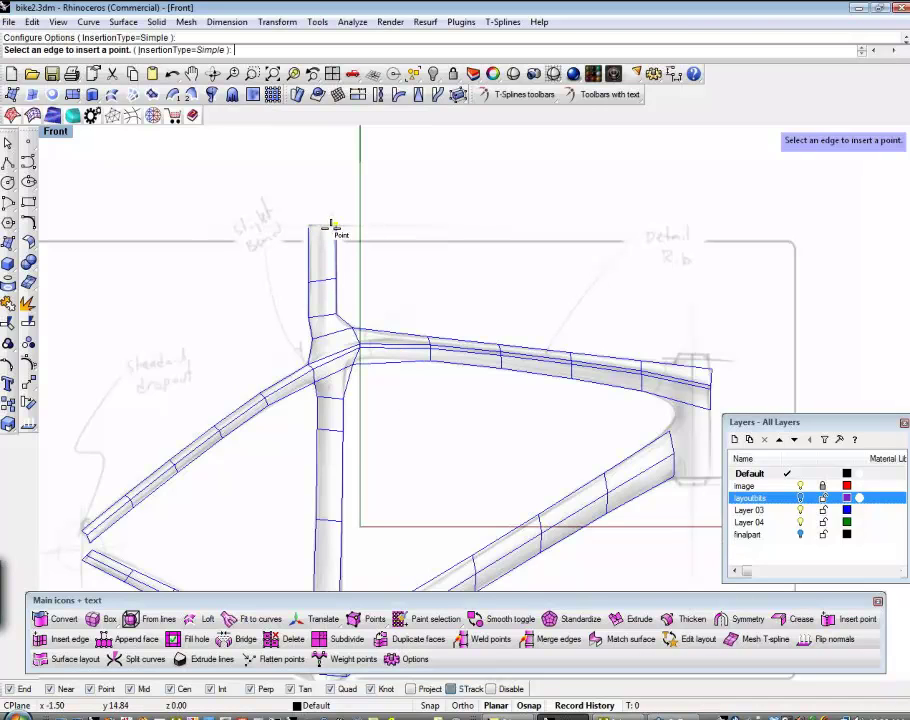
pyautogui.click(328, 228)
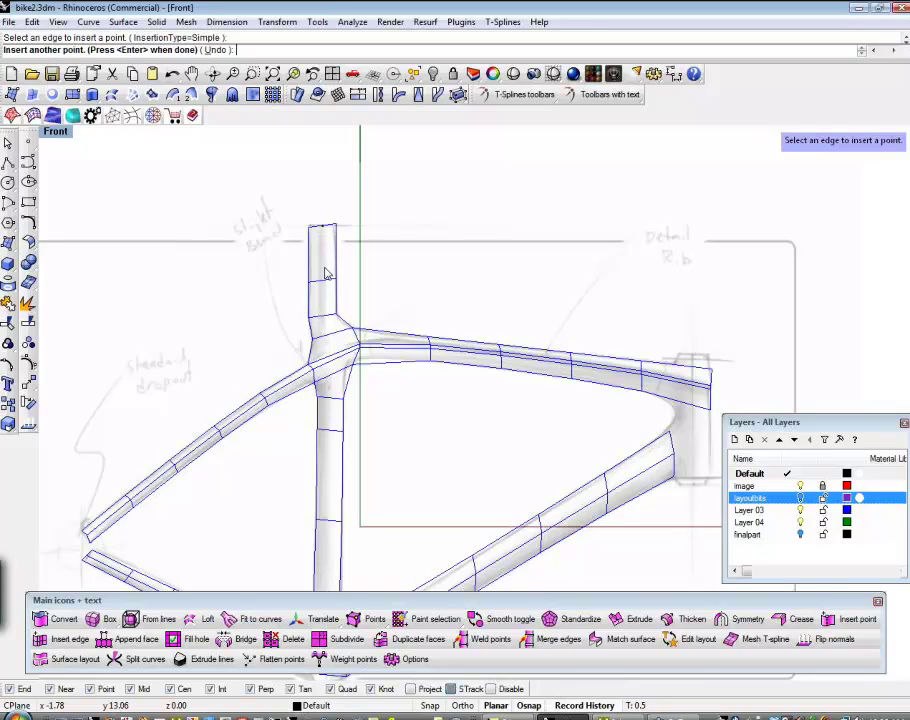
pyautogui.click(325, 275)
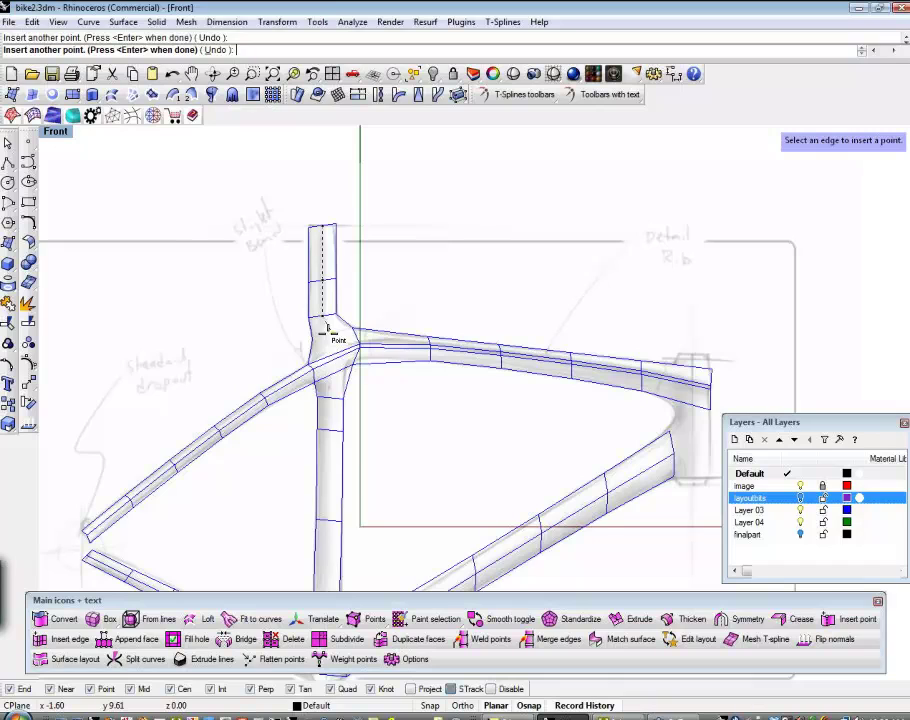
pyautogui.click(328, 330)
pyautogui.press('Return')
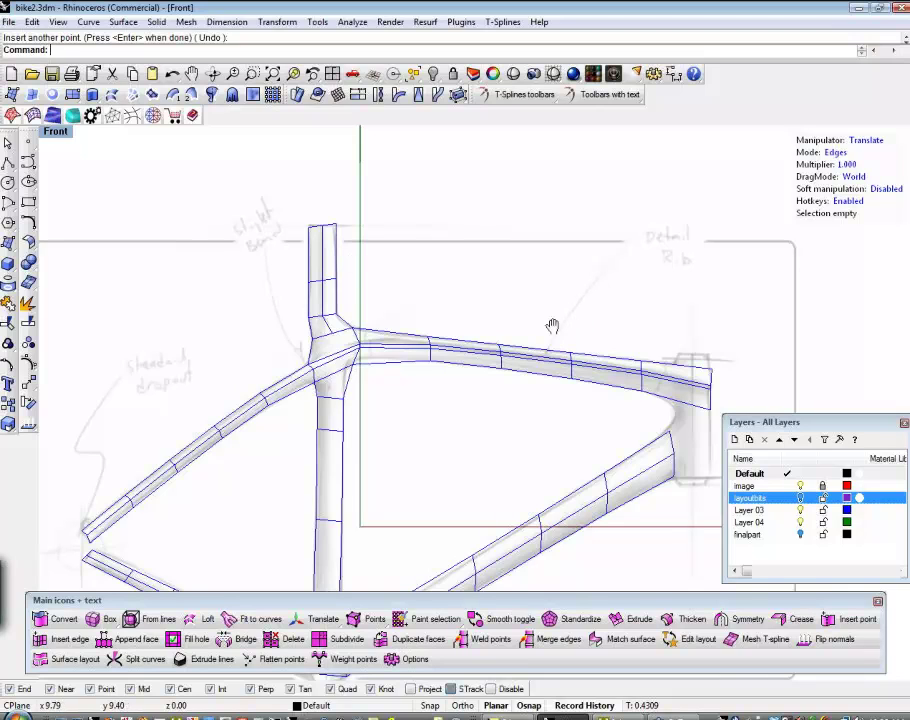
# Step: Insert simple points down the middle of the lower seat tube, from below the upper junction to the bottom bracket's upper edge
pyautogui.moveTo(552, 326); pyautogui.dragTo(566, 221, button='right')
pyautogui.rightClick(395, 400)
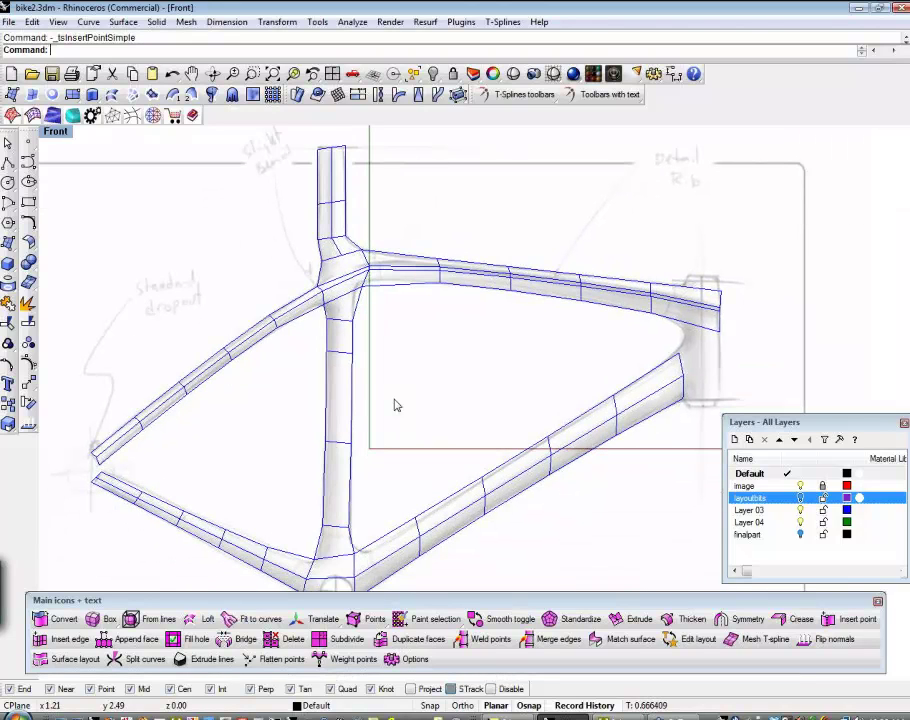
pyautogui.press('Return')
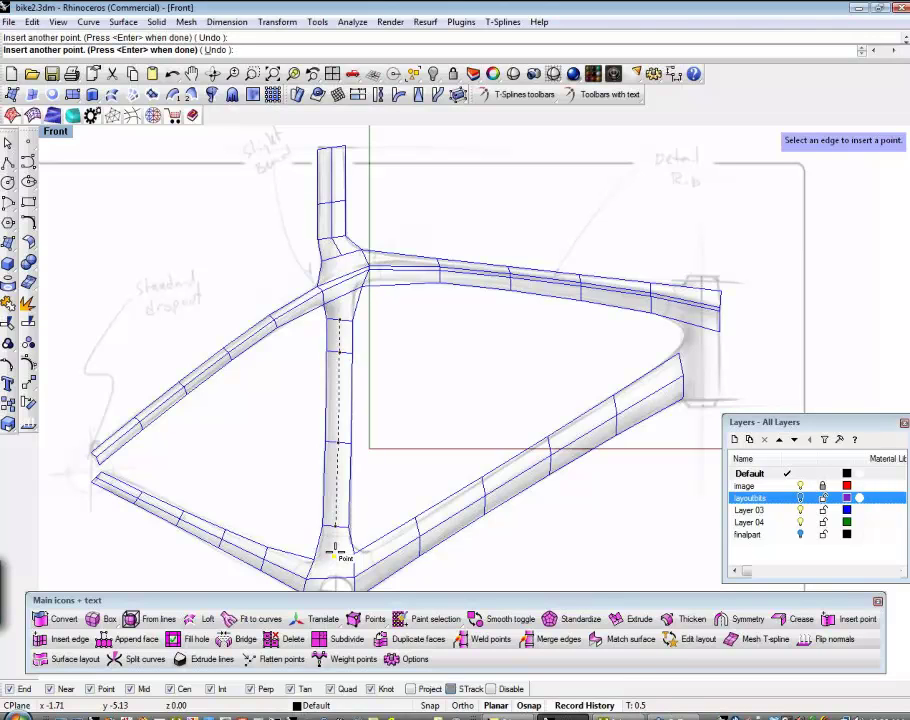
pyautogui.click(336, 548)
pyautogui.press('Return')
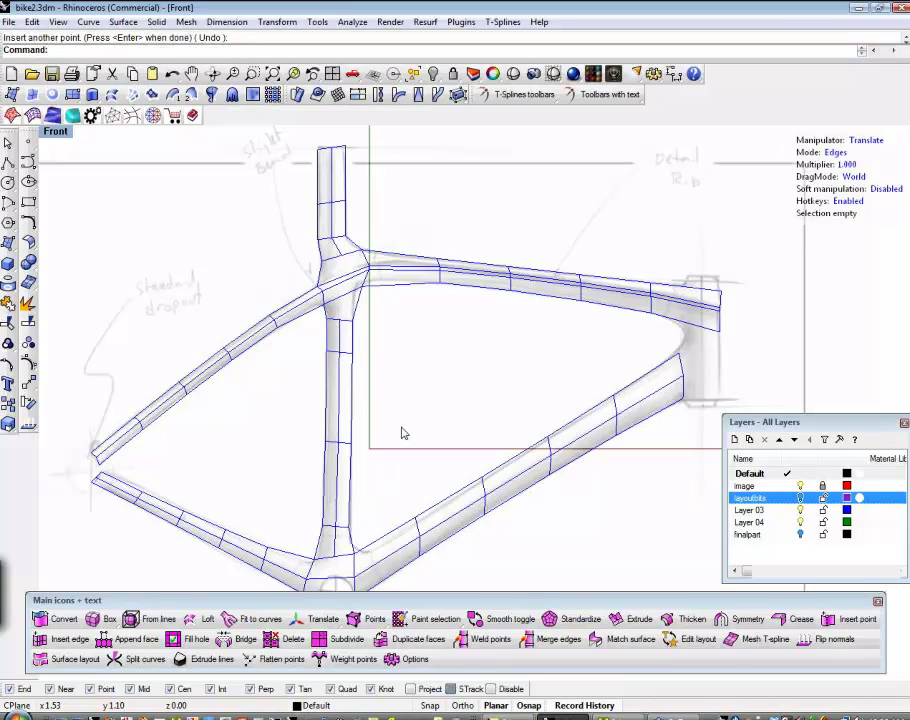
# Step: Try to continue the seat tube's middle line down through the bottom bracket faces with simple point insertion
pyautogui.moveTo(396, 451); pyautogui.dragTo(430, 395, button='right')
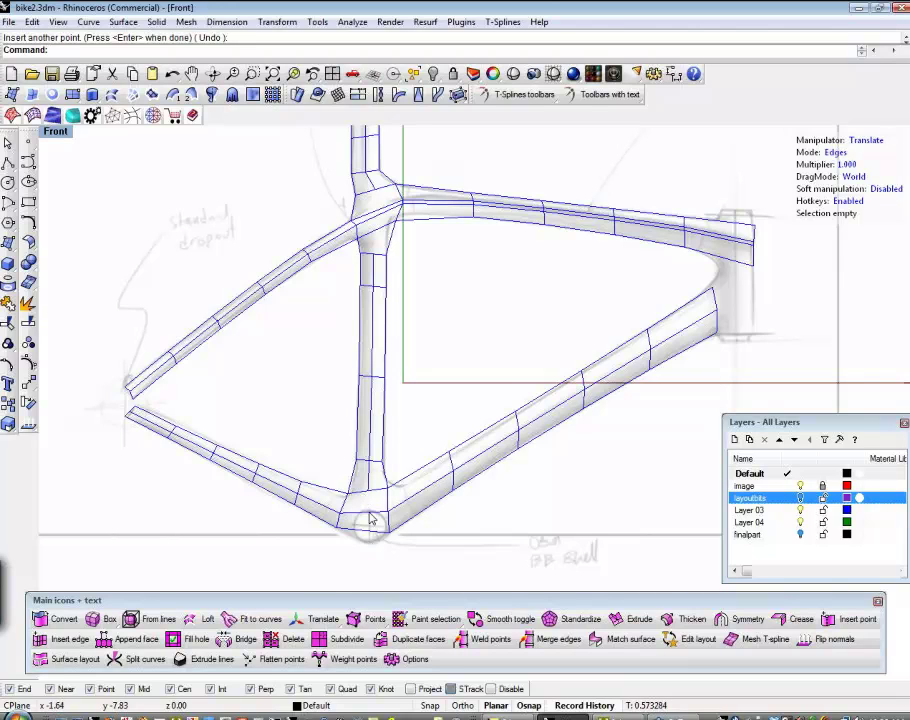
pyautogui.scroll(2, 365, 552)
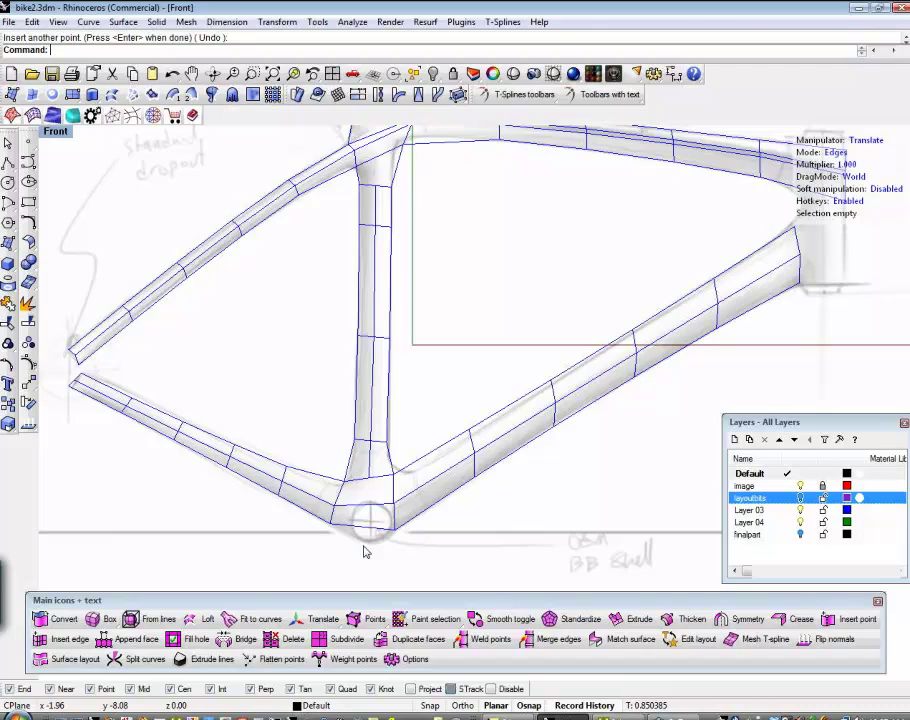
pyautogui.scroll(2, 367, 549)
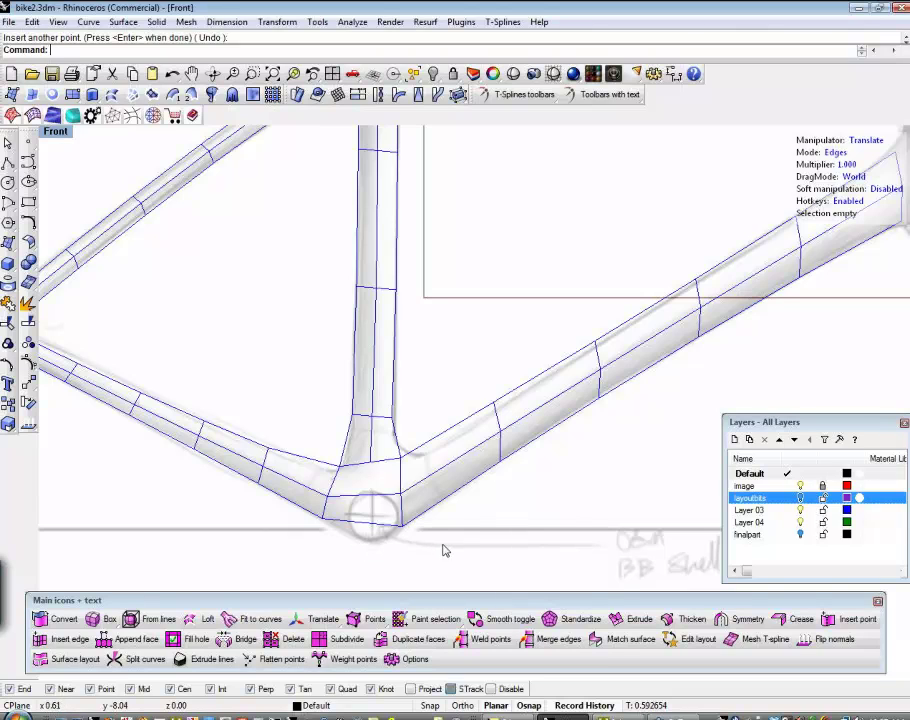
pyautogui.click(857, 619)
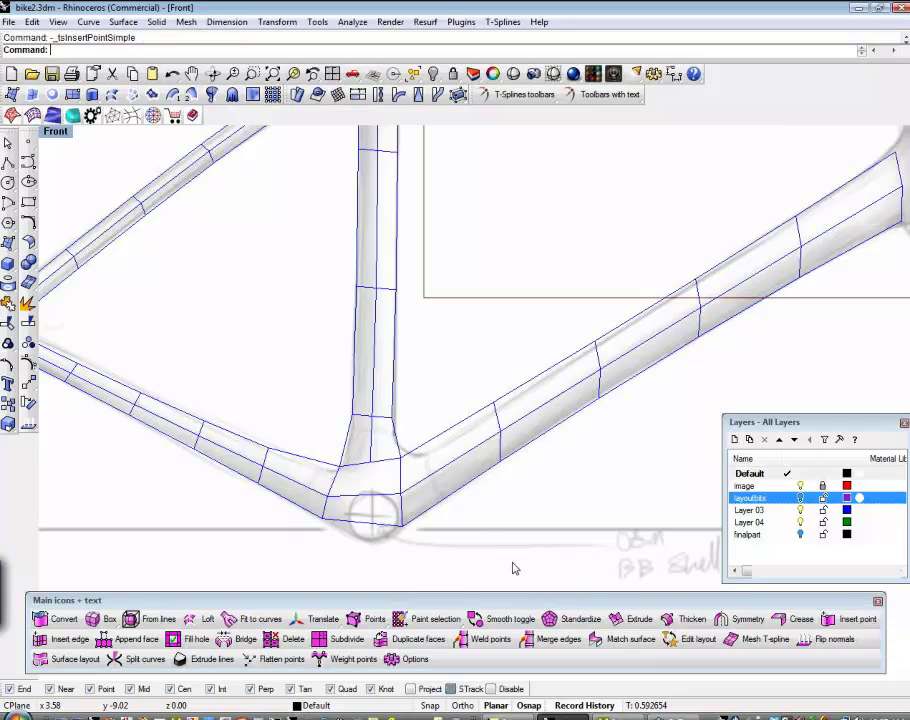
pyautogui.click(370, 480)
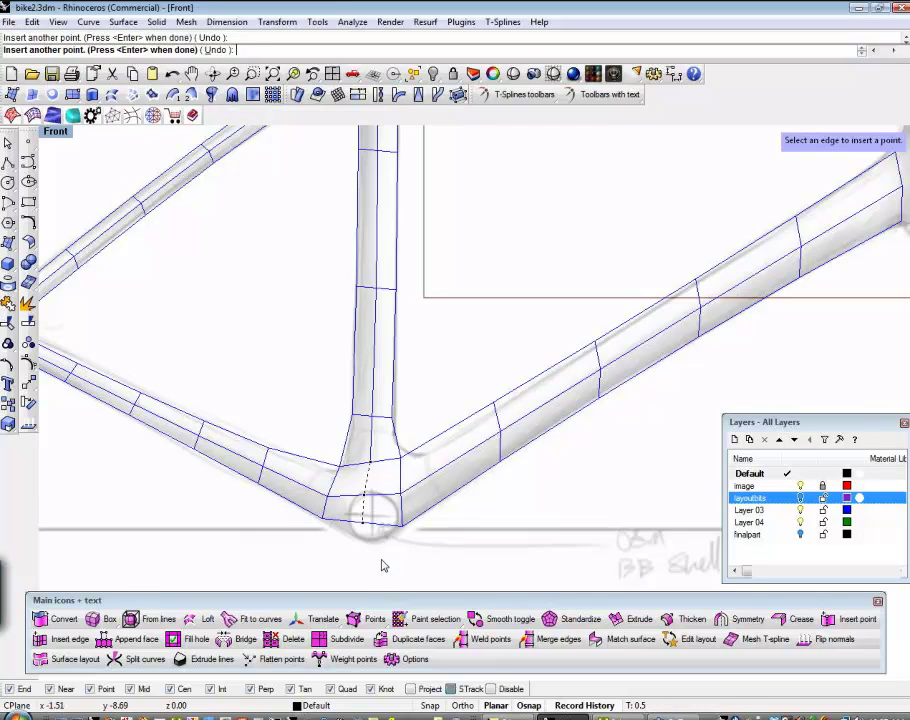
pyautogui.press('Return')
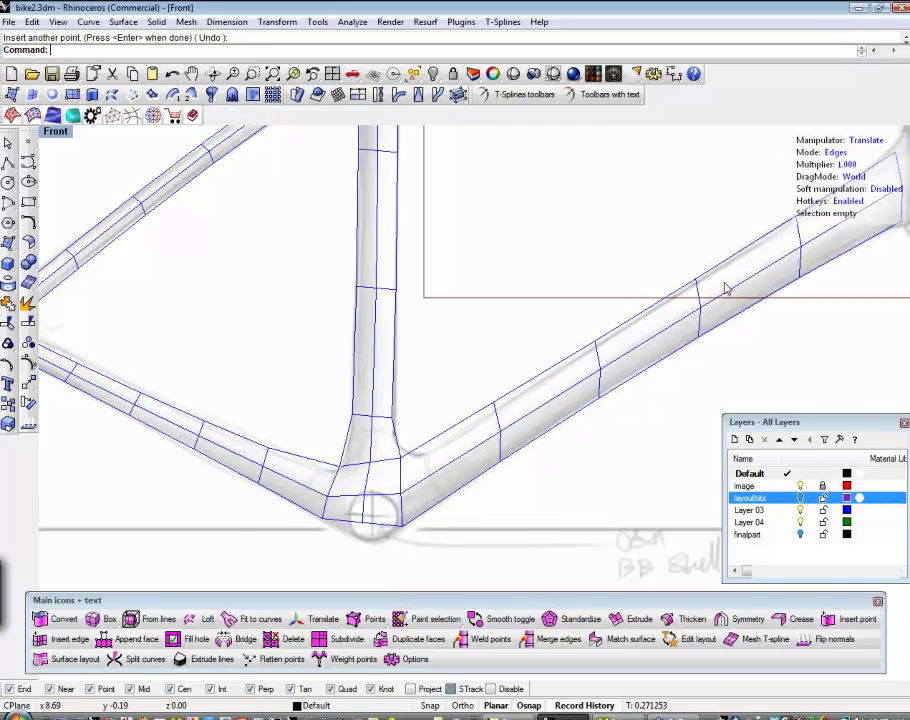
# Step: Check the vertex where the middle line meets the bottom bracket's upper edge, and undo the last point insertion
pyautogui.click(840, 153)
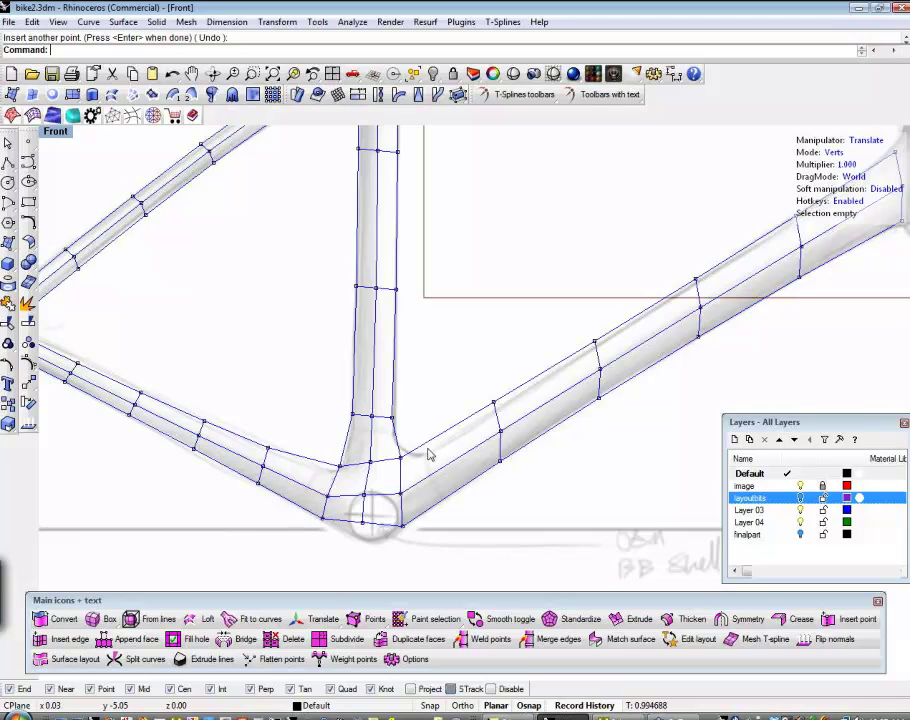
pyautogui.click(367, 460)
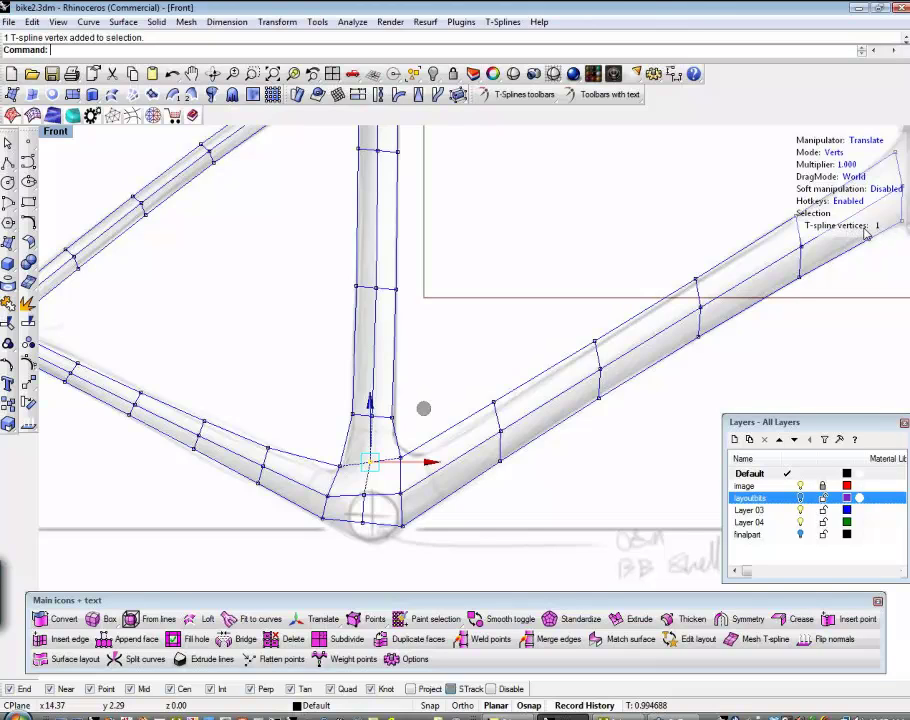
pyautogui.press('Escape')
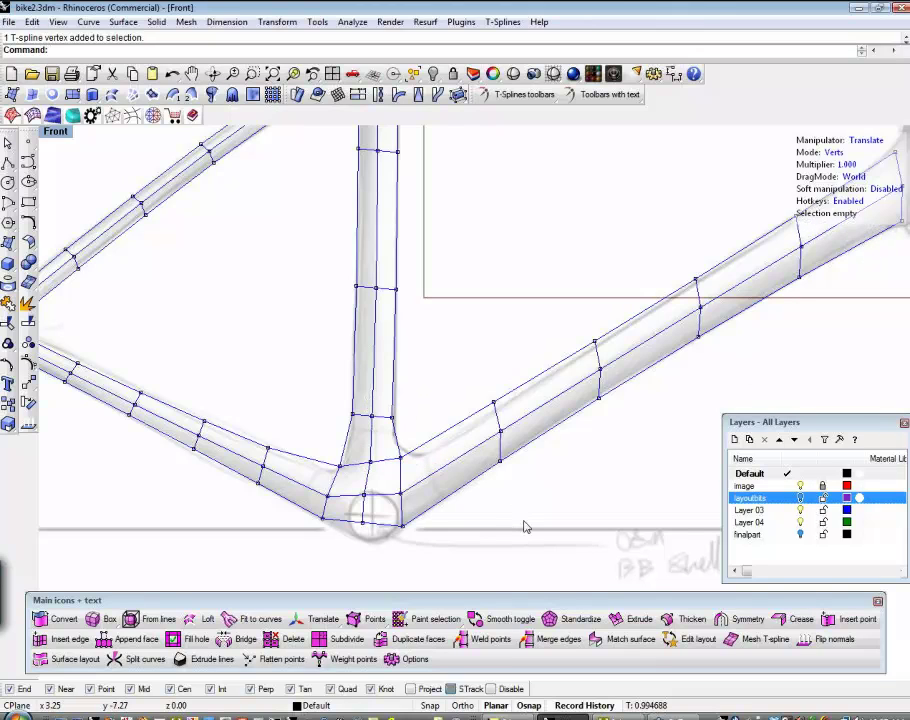
pyautogui.hotkey('ctrl', 'z')
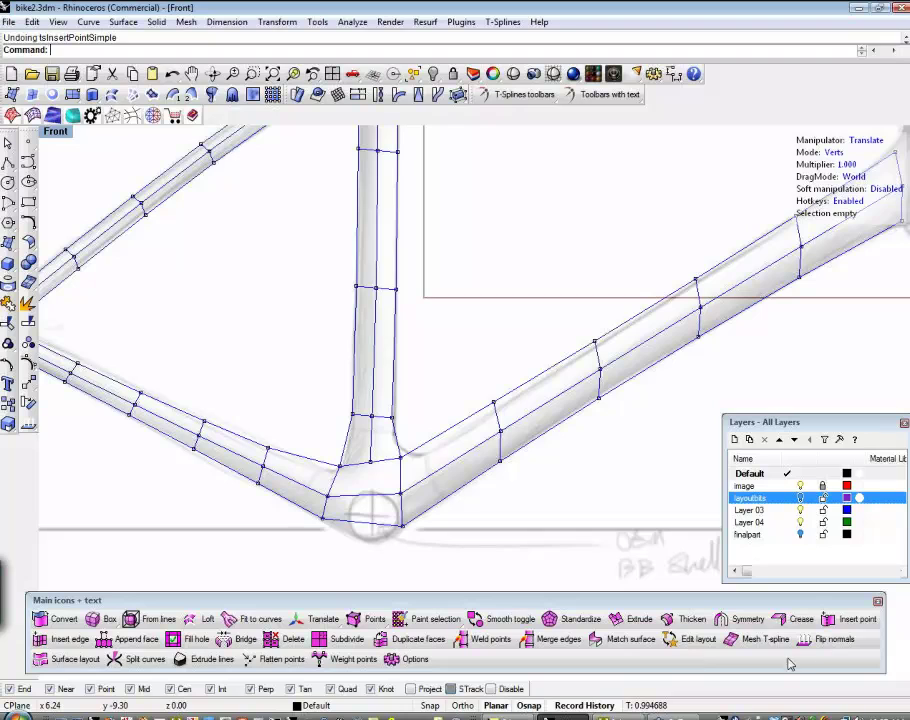
# Step: Disable object snaps and insert simple points down through the bottom bracket faces, starting just behind the seat tube's middle line
pyautogui.click(852, 619)
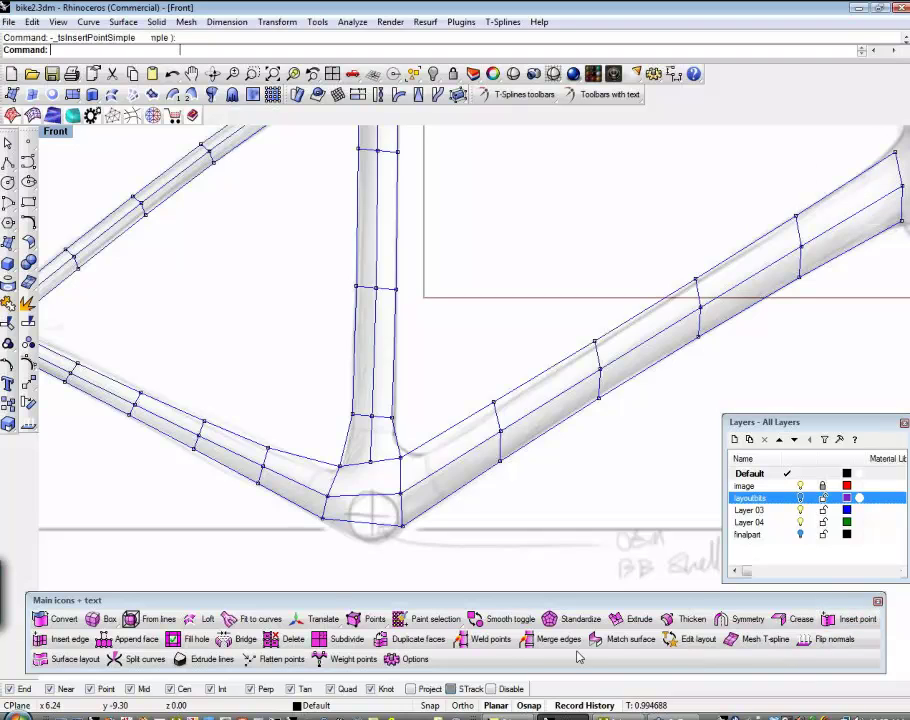
pyautogui.click(500, 689)
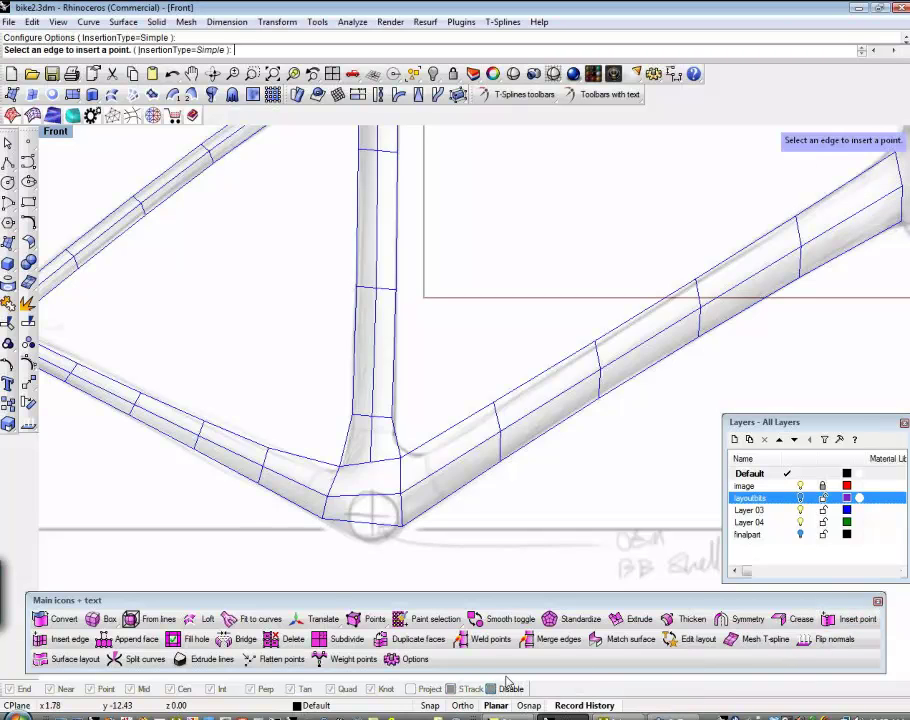
pyautogui.click(363, 470)
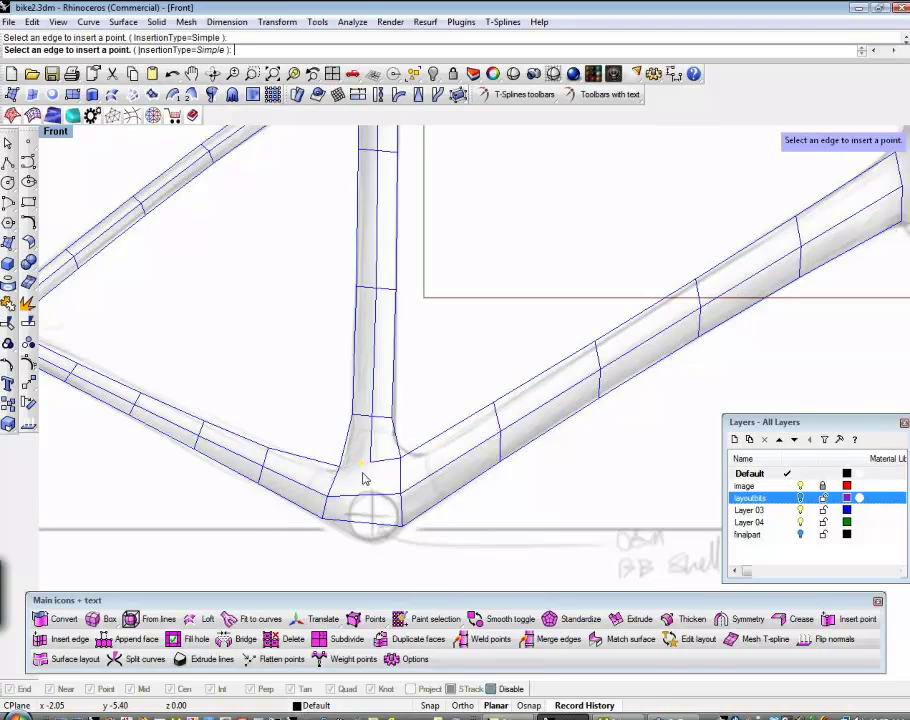
pyautogui.click(366, 522)
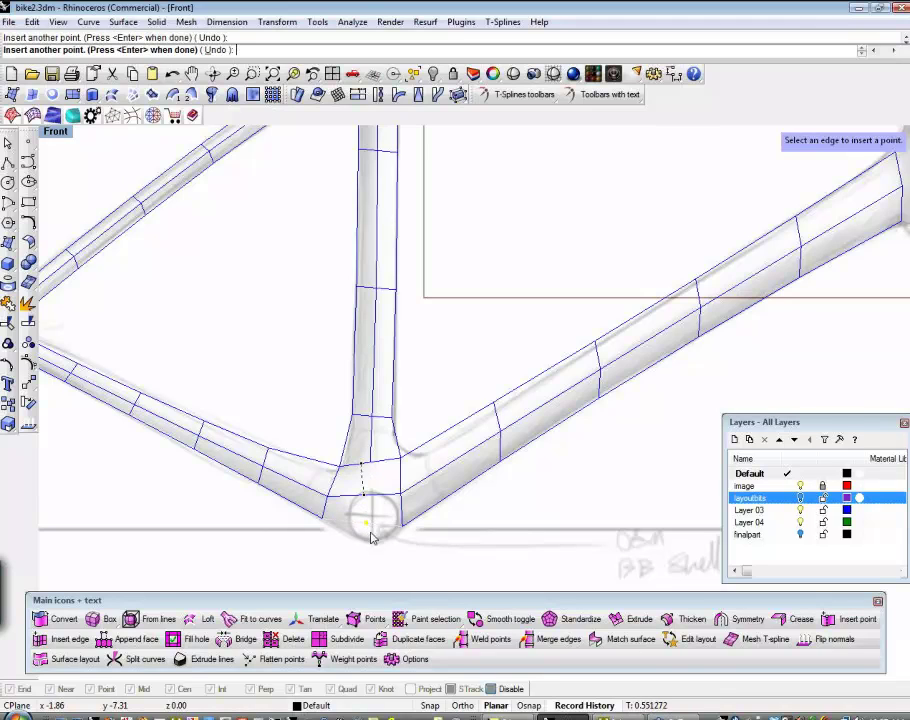
pyautogui.rightClick(405, 543)
pyautogui.press('Return')
# Step: Switch to vertex editing and weld the bottom bracket's offset upper-edge vertex to the end vertex of the seat tube's middle line
pyautogui.scroll(1, 366, 490)
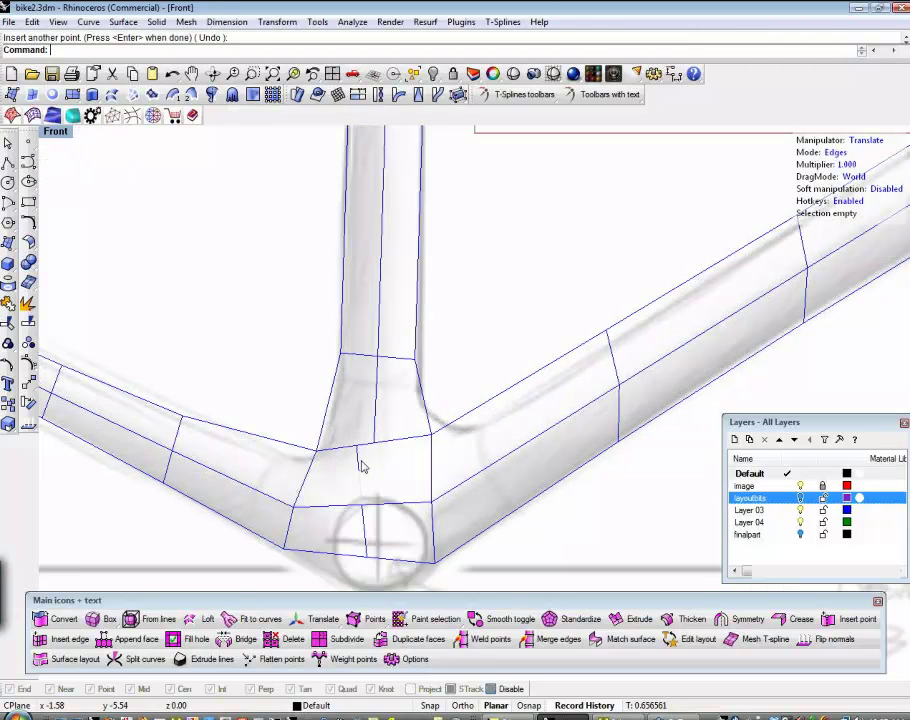
pyautogui.click(359, 462)
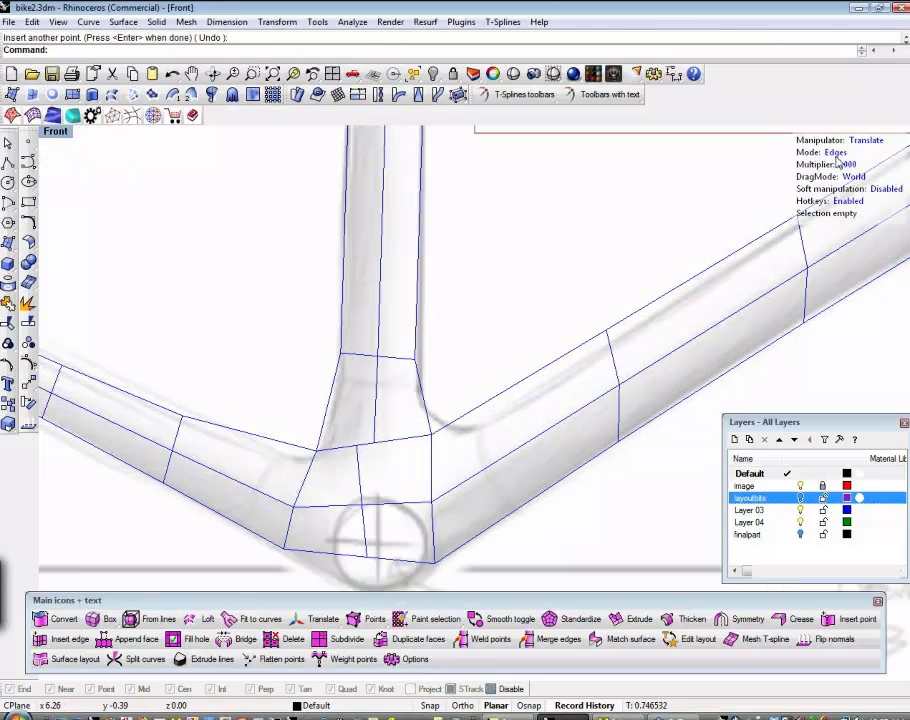
pyautogui.click(838, 154)
pyautogui.click(841, 153)
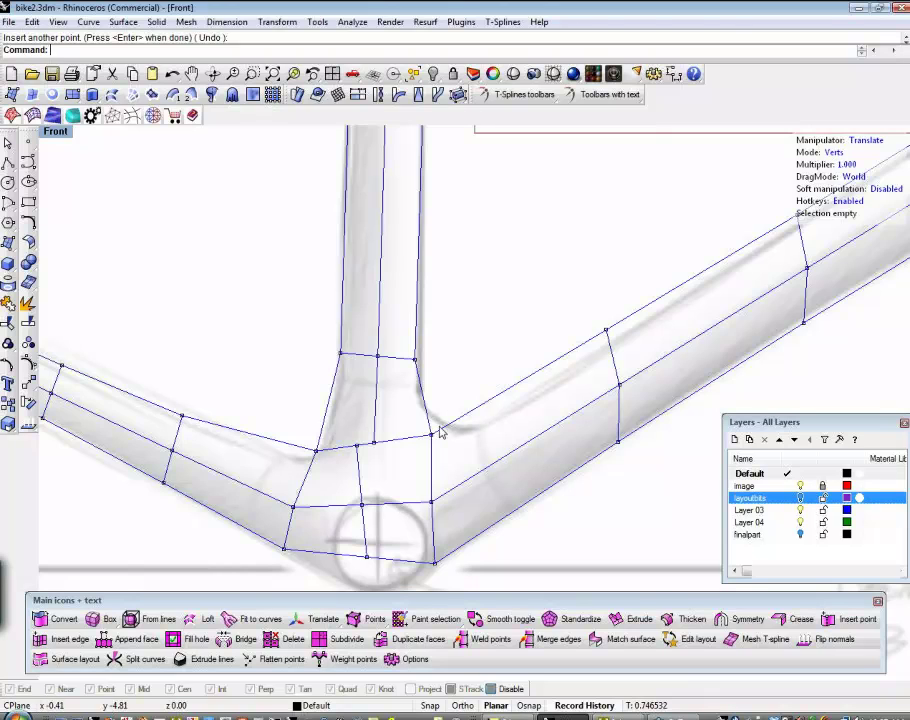
pyautogui.moveTo(334, 464); pyautogui.dragTo(412, 471)
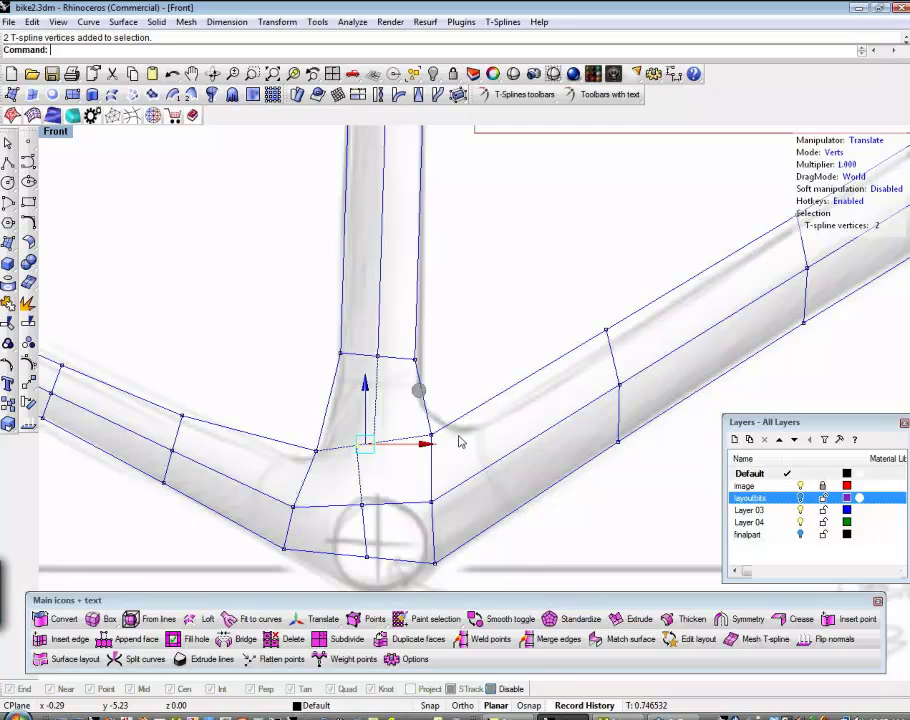
pyautogui.click(386, 471)
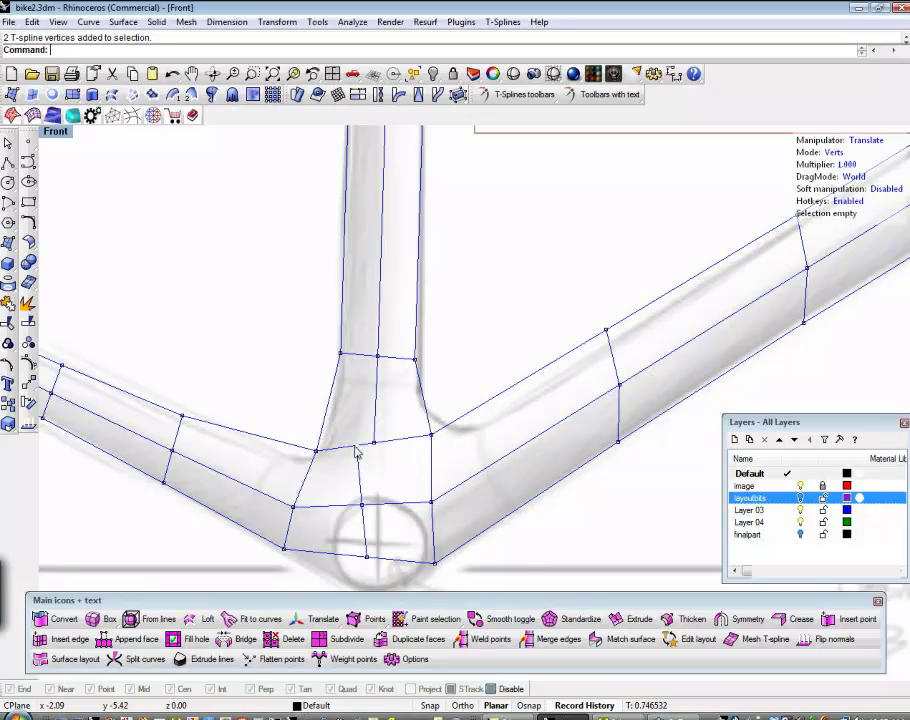
pyautogui.click(356, 448)
pyautogui.write('tsWeld')
pyautogui.press('Return')
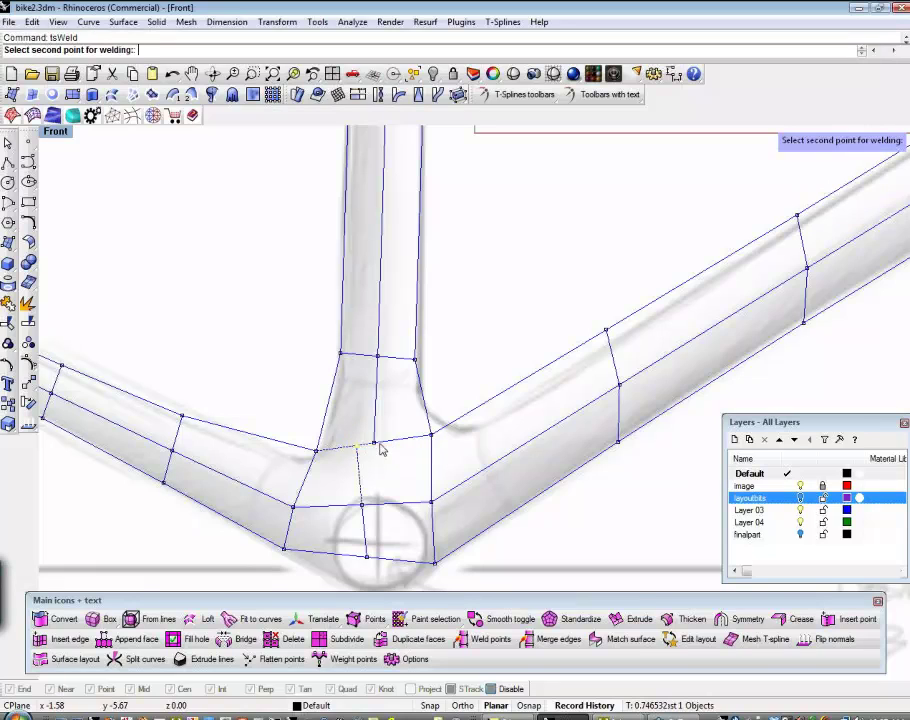
pyautogui.click(375, 444)
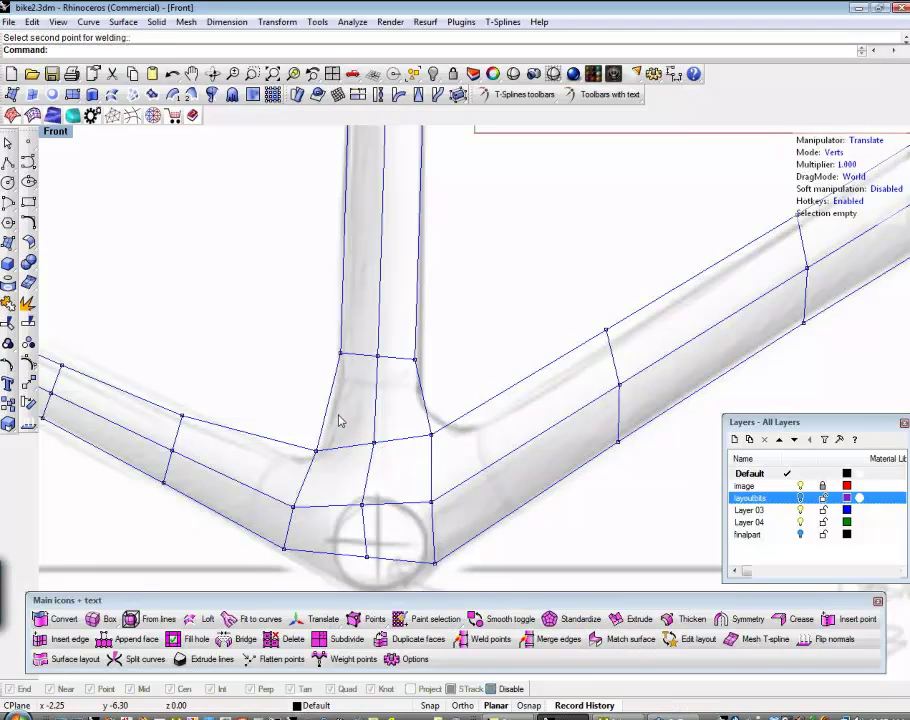
# Step: Move the bottom bracket's central vertex slightly down and forward, and its lower-edge middle vertex down to the bottom of the sketched shell circle
pyautogui.click(372, 442)
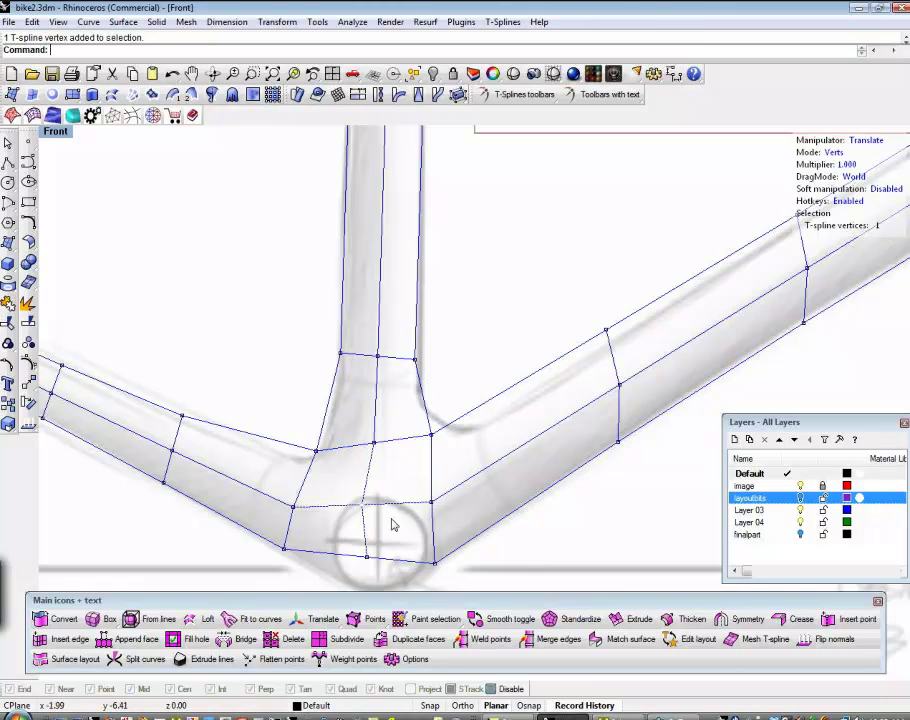
pyautogui.click(361, 504)
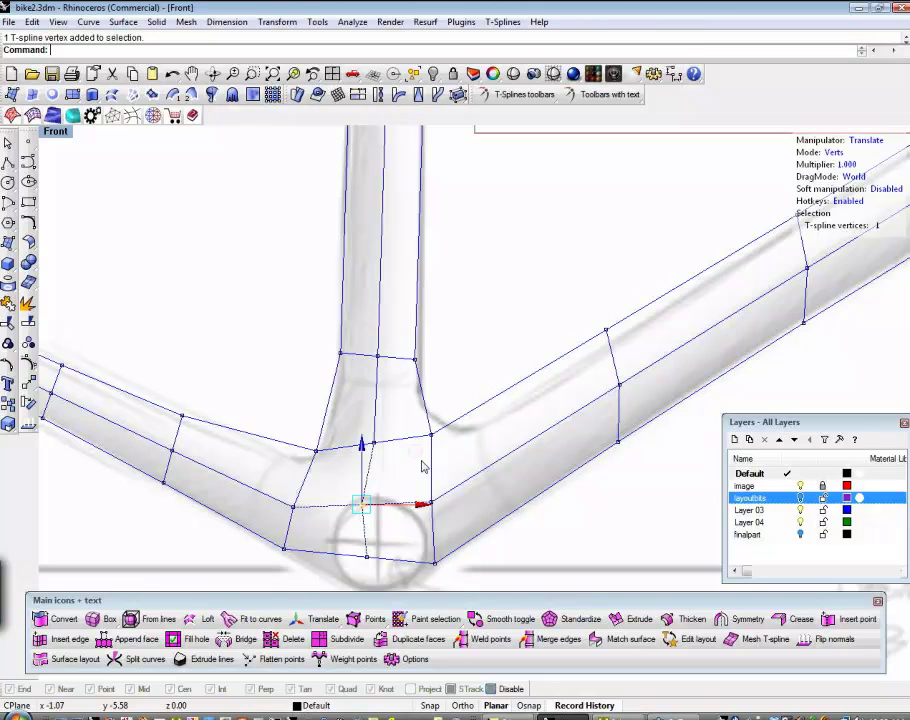
pyautogui.click(423, 468)
pyautogui.moveTo(426, 468); pyautogui.dragTo(456, 376, button='right')
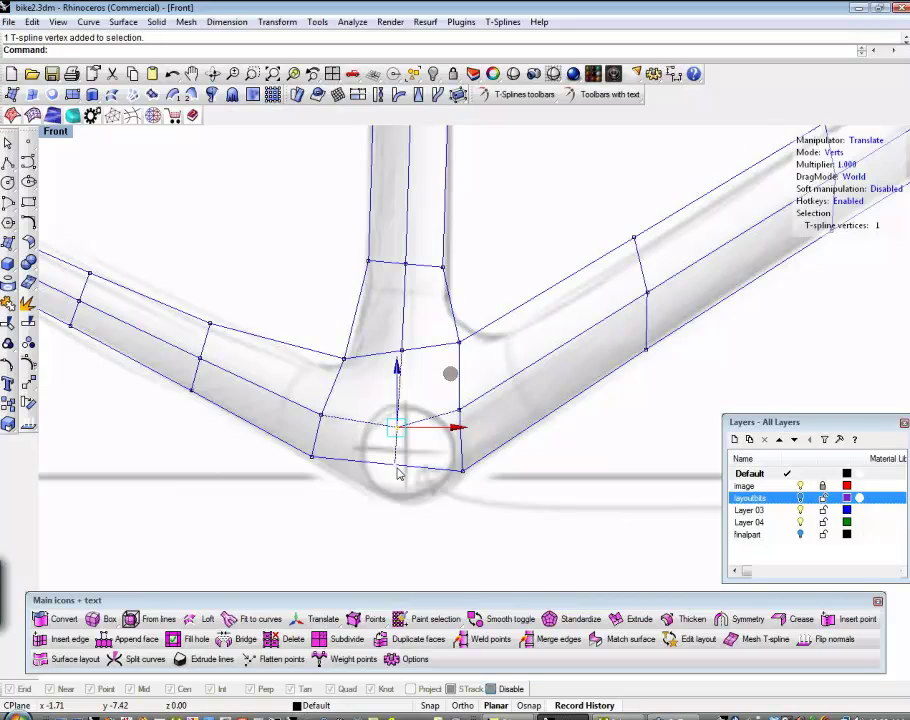
pyautogui.click(397, 466)
pyautogui.click(455, 432)
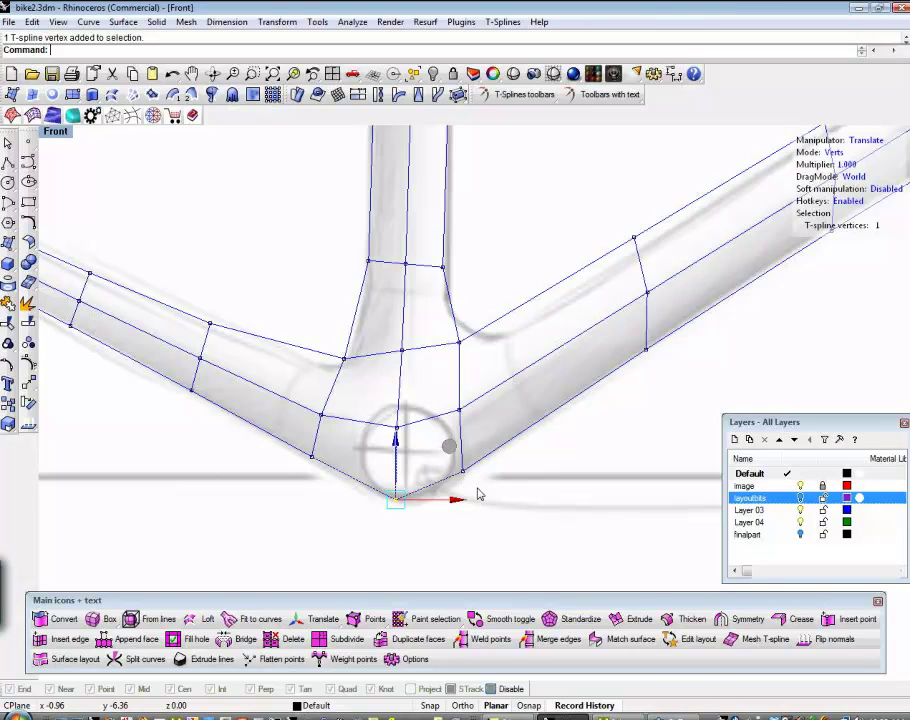
pyautogui.click(504, 505)
# Step: Examine the open front ends of the top tube and down tube against the head tube sketch
pyautogui.scroll(-6, 504, 505)
pyautogui.scroll(-2, 512, 411)
pyautogui.moveTo(512, 411); pyautogui.dragTo(471, 550, button='right')
pyautogui.moveTo(465, 380); pyautogui.dragTo(431, 462, button='right')
pyautogui.scroll(-2, 431, 462)
pyautogui.moveTo(484, 398); pyautogui.dragTo(261, 311, button='right')
pyautogui.scroll(2, 543, 335)
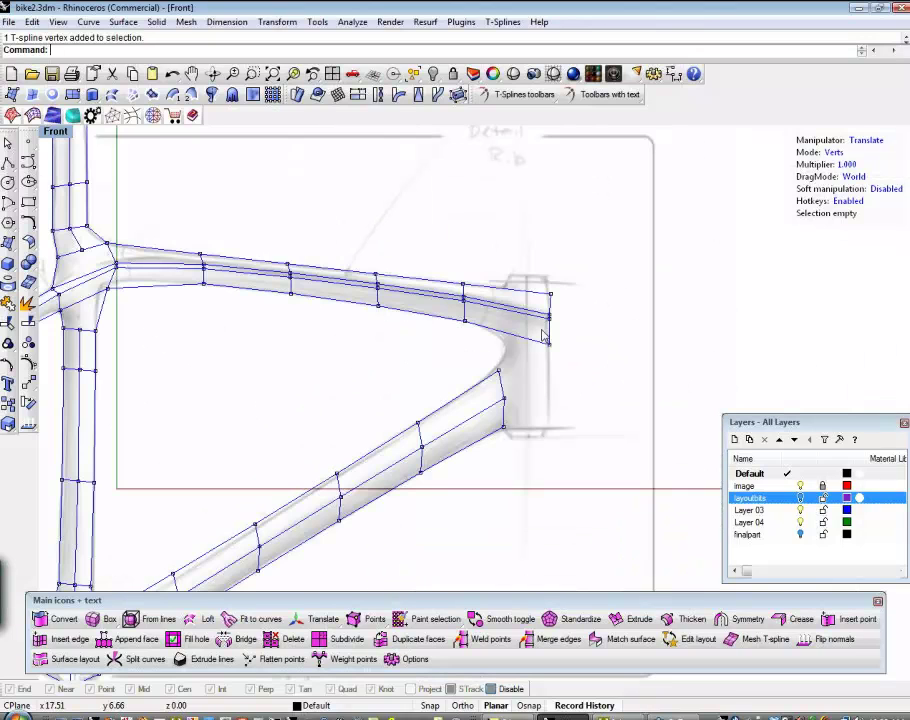
# Step: Move the two lower end vertices of the top tube onto the head tube's front outline in the sketch
pyautogui.scroll(5, 545, 337)
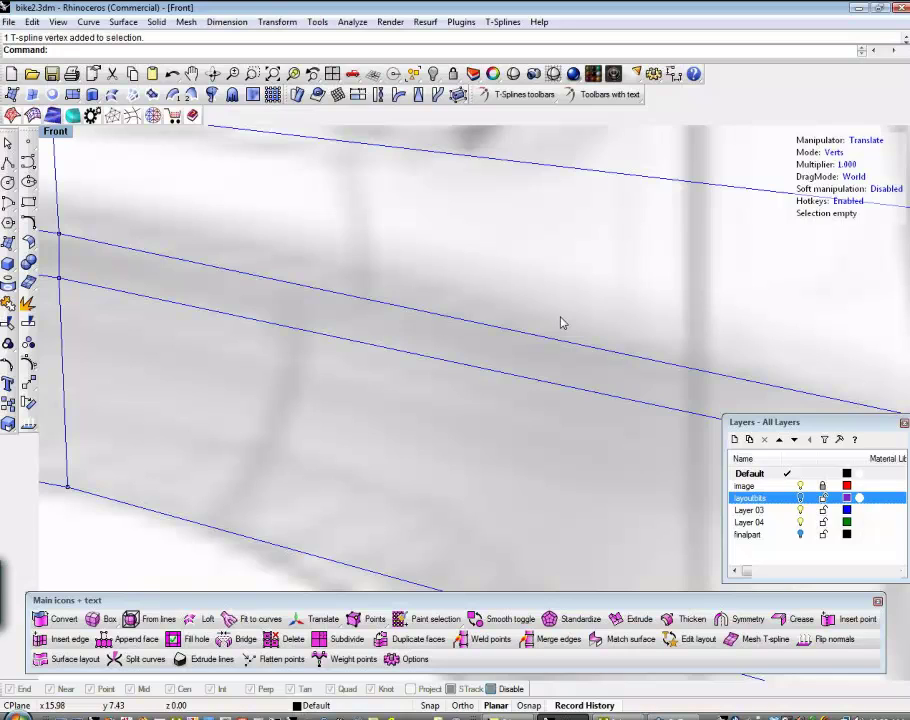
pyautogui.scroll(-4, 572, 328)
pyautogui.click(583, 333)
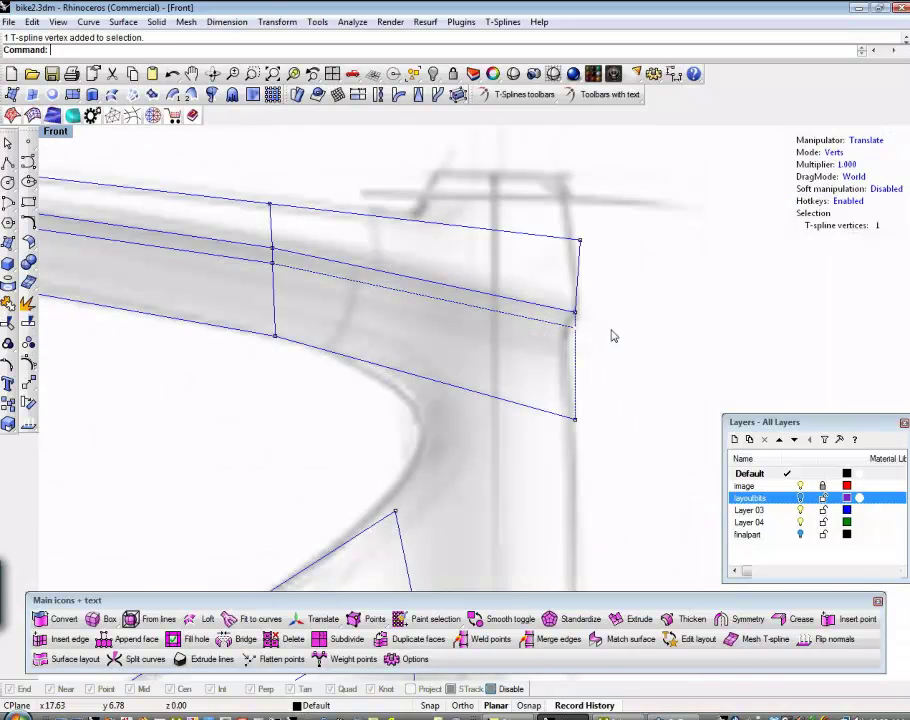
pyautogui.moveTo(627, 282); pyautogui.dragTo(615, 280)
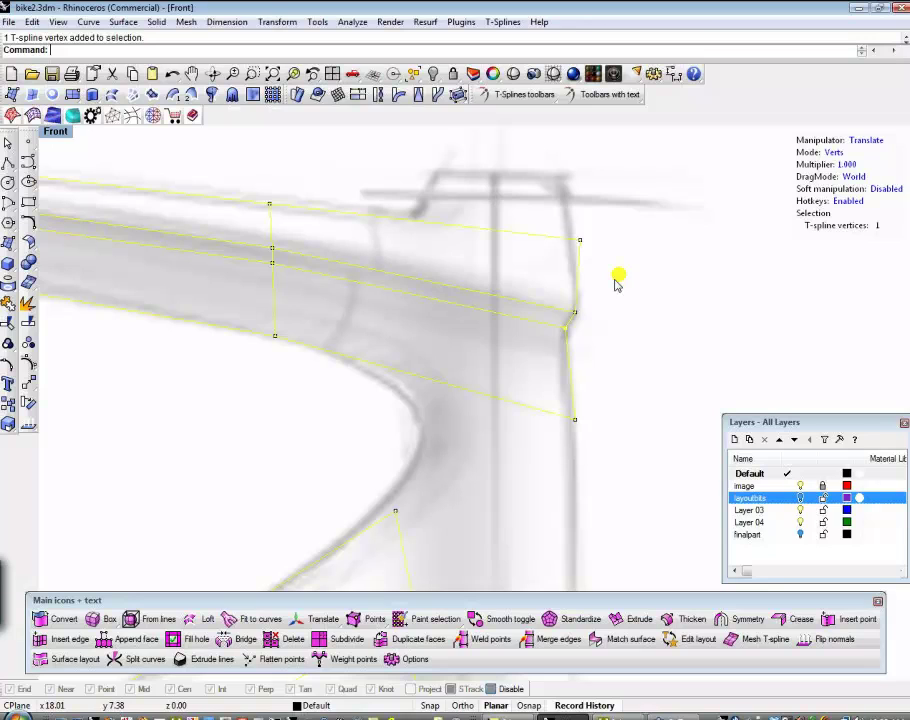
pyautogui.click(576, 419)
pyautogui.click(628, 370)
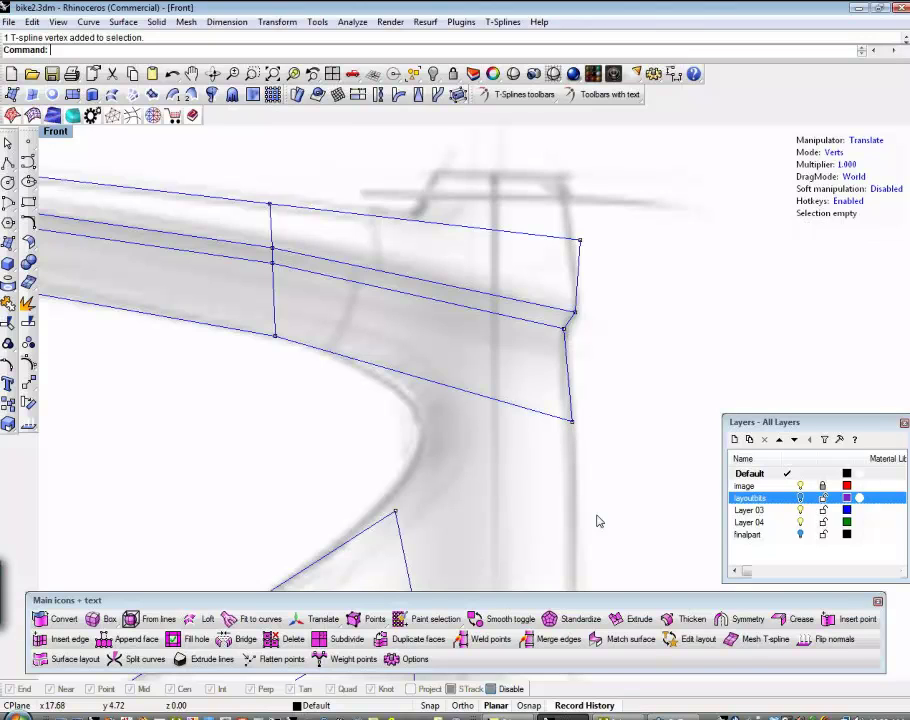
# Step: Insert a line of points across the top tube's end section, in line with the head tube's rear outline
pyautogui.scroll(-2, 598, 520)
pyautogui.moveTo(586, 456); pyautogui.dragTo(576, 373, button='right')
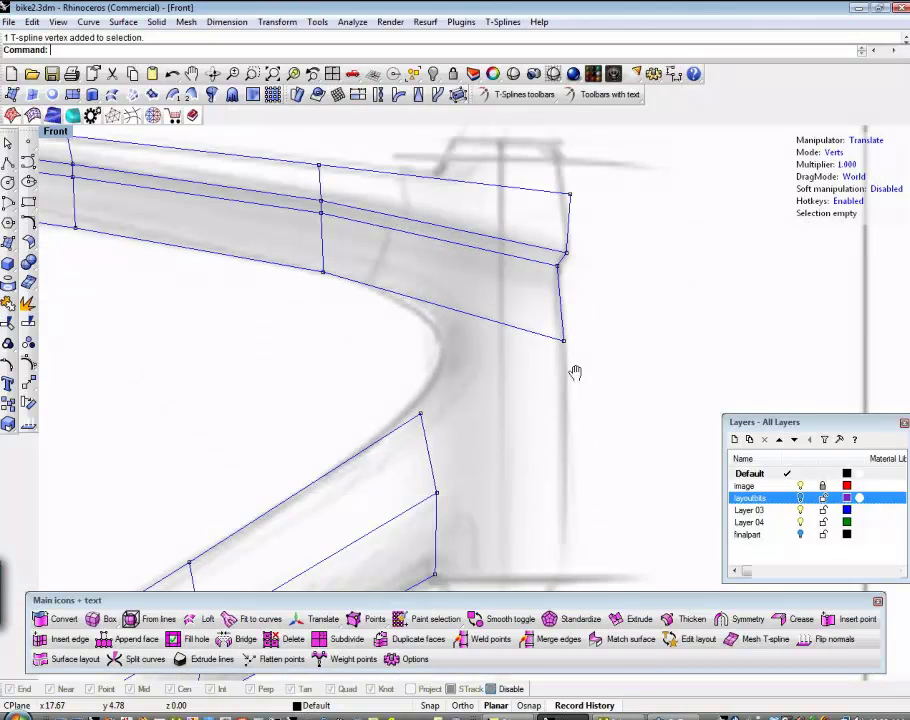
pyautogui.scroll(-1, 568, 399)
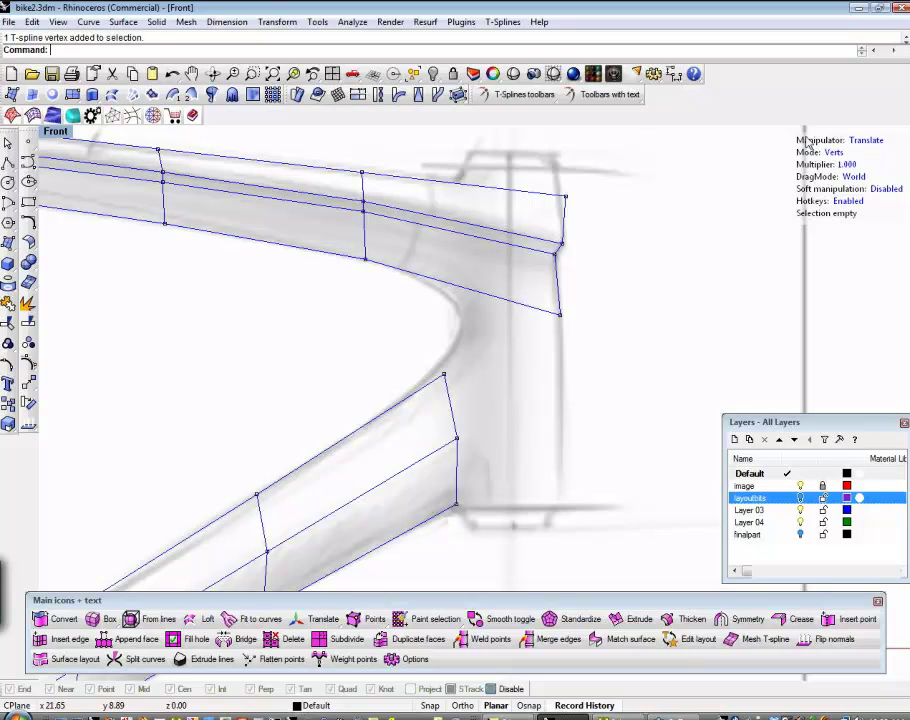
pyautogui.click(853, 621)
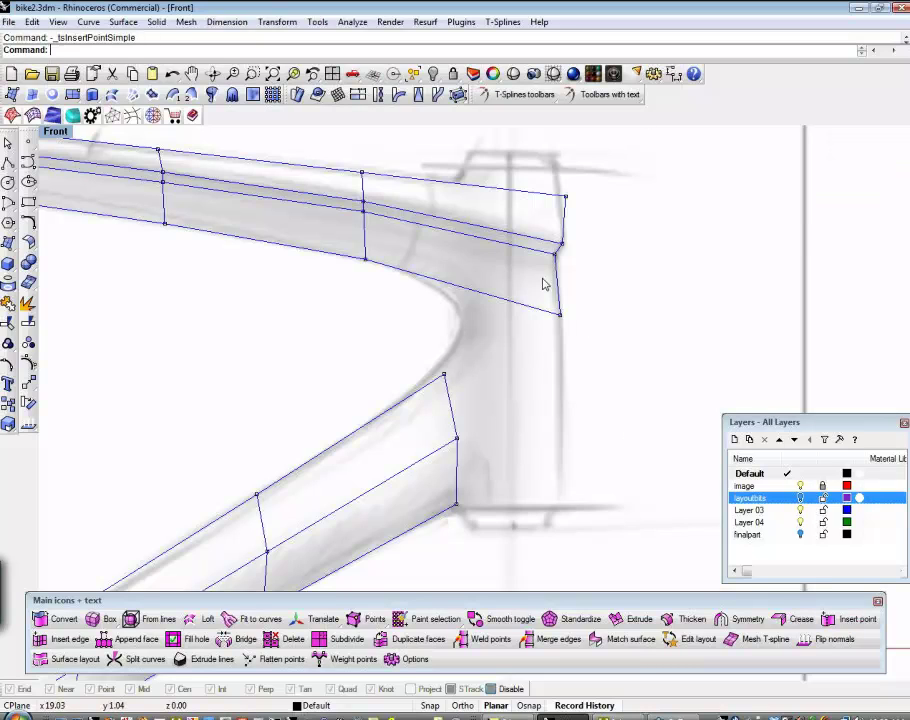
pyautogui.click(455, 205)
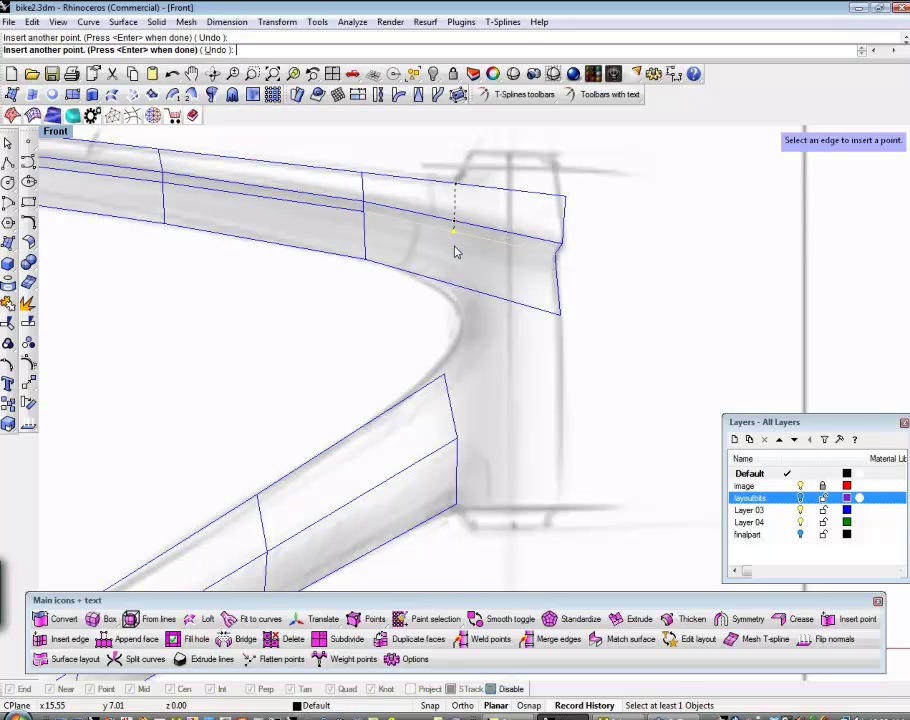
pyautogui.click(455, 303)
pyautogui.press('Return')
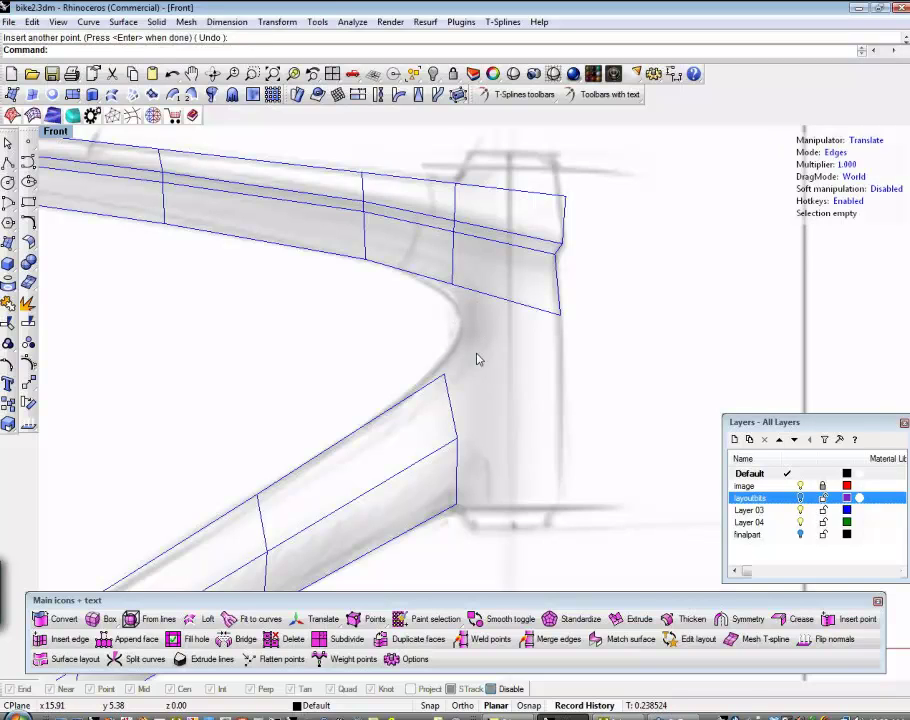
# Step: Extrude the bottom edge of the top tube's end section downward to begin the head tube
pyautogui.click(498, 304)
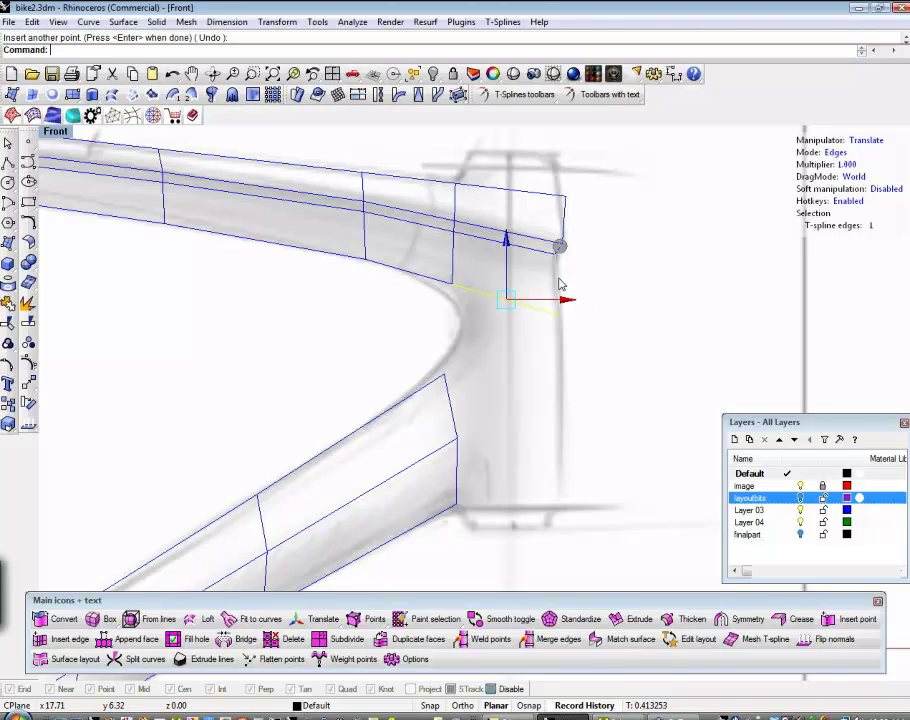
pyautogui.moveTo(509, 254); pyautogui.dragTo(508, 332)
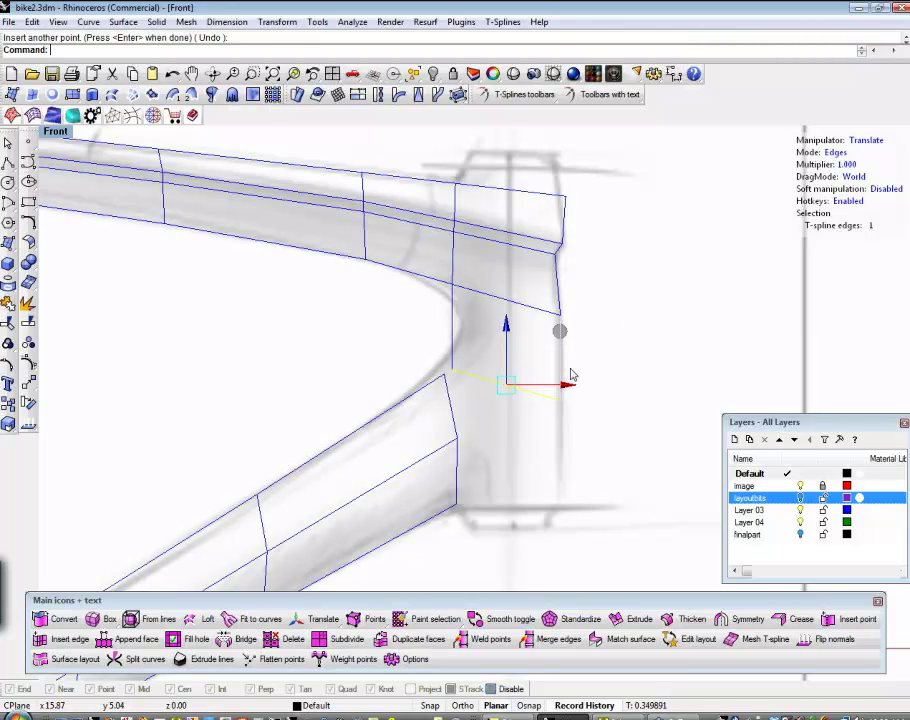
# Step: Set the pivot at the extruded edge's rear end point and rotate the edge until it is nearly horizontal
pyautogui.click(866, 141)
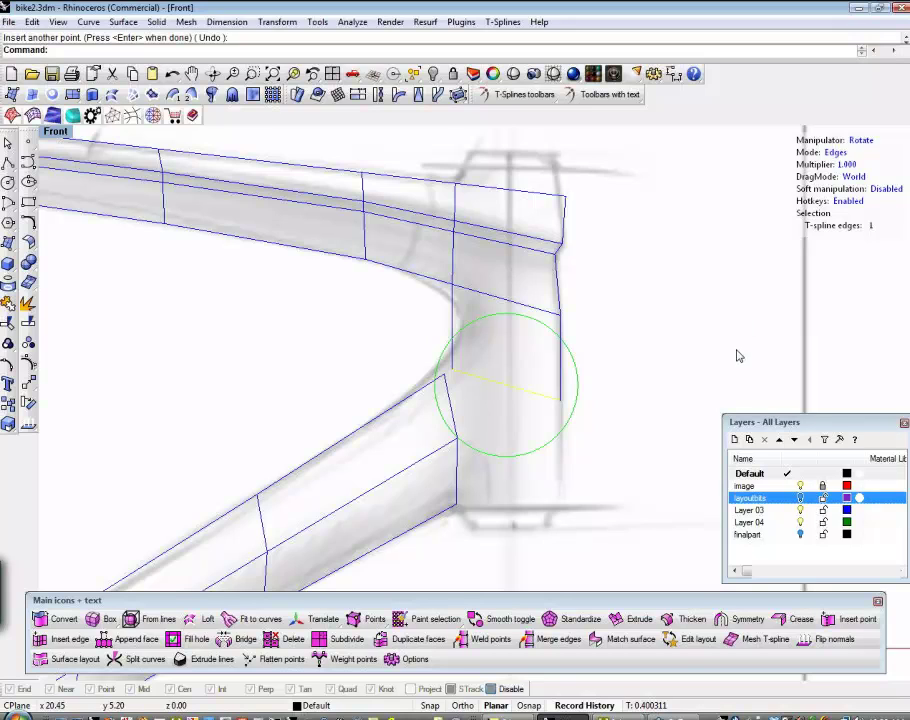
pyautogui.click(322, 619)
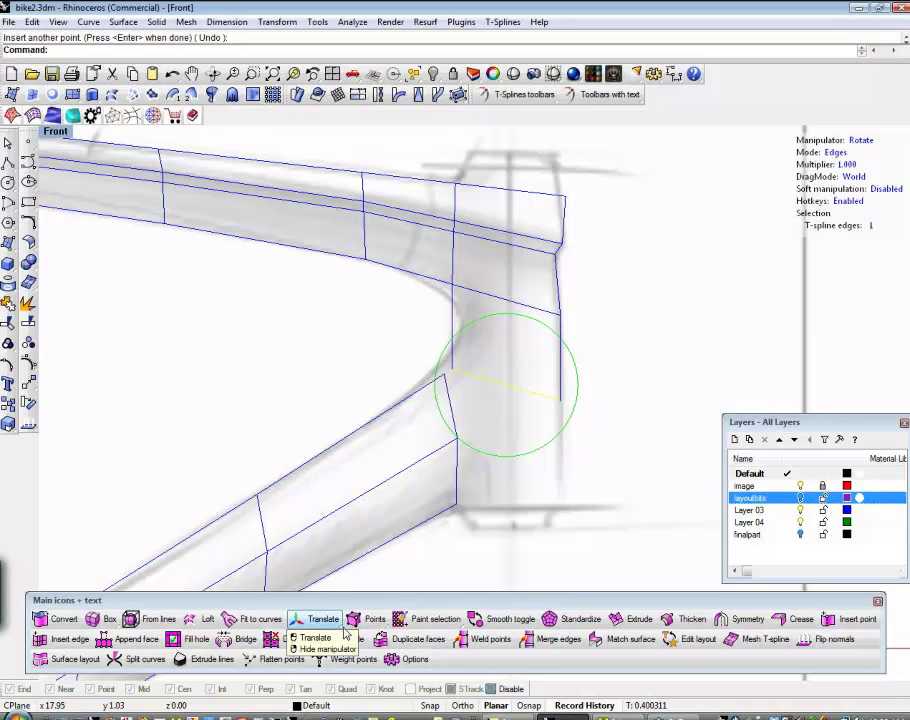
pyautogui.click(322, 619)
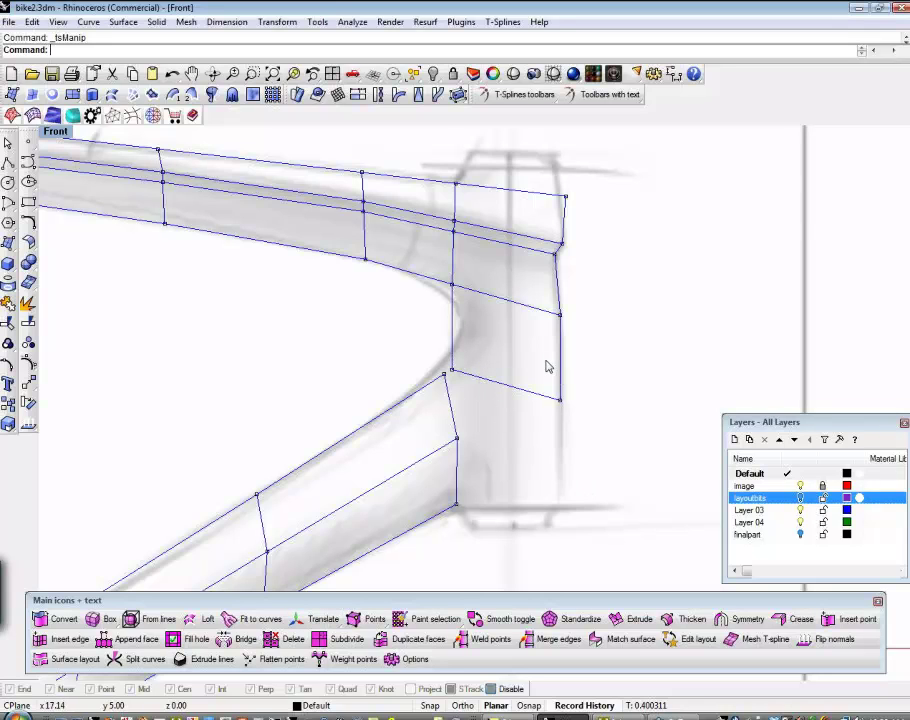
pyautogui.click(838, 154)
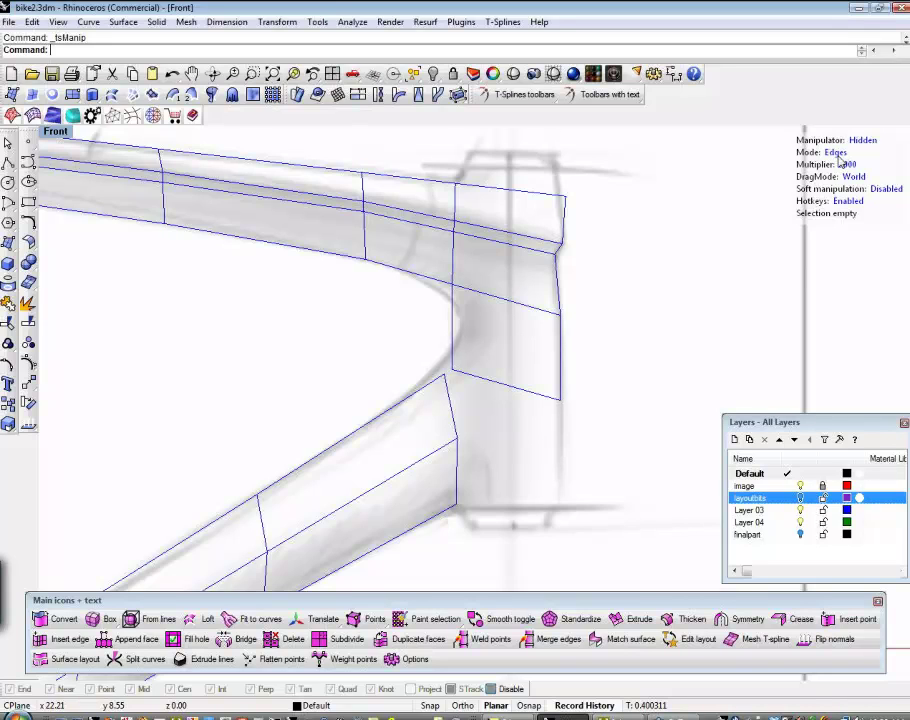
pyautogui.click(511, 390)
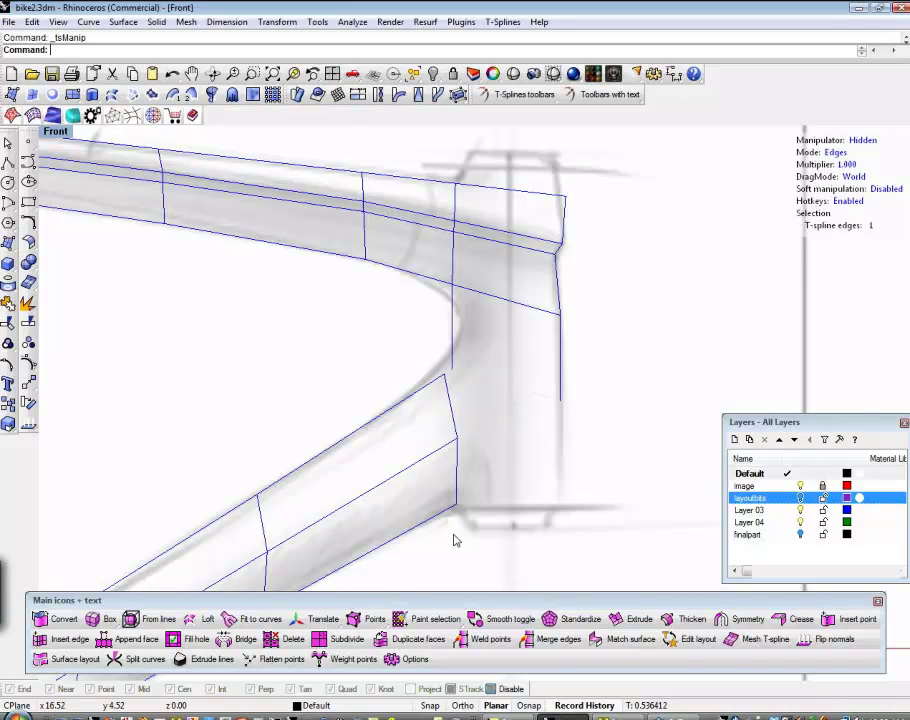
pyautogui.click(320, 619)
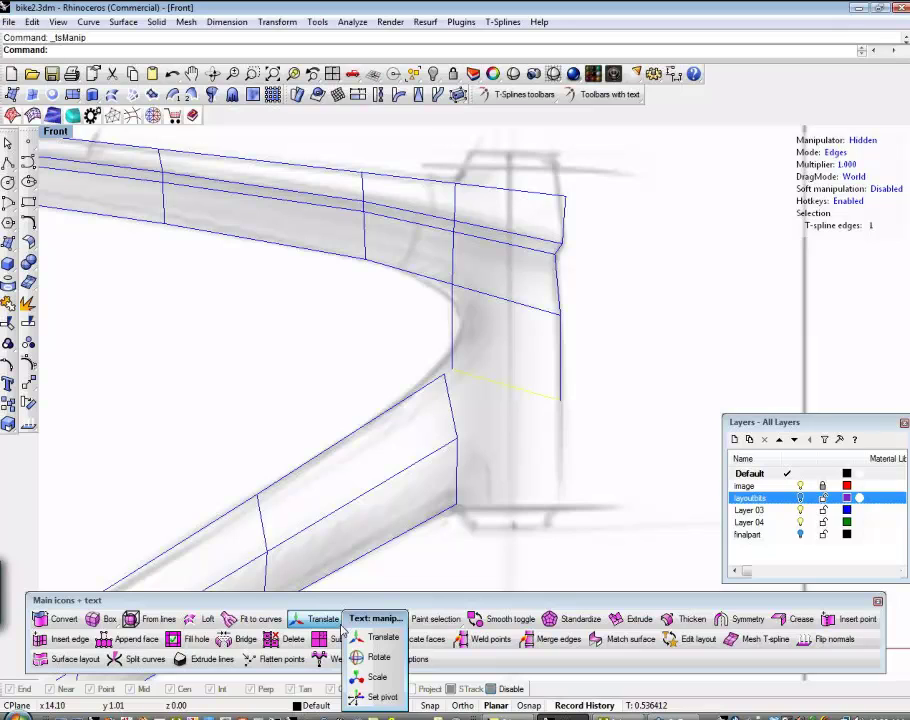
pyautogui.click(386, 702)
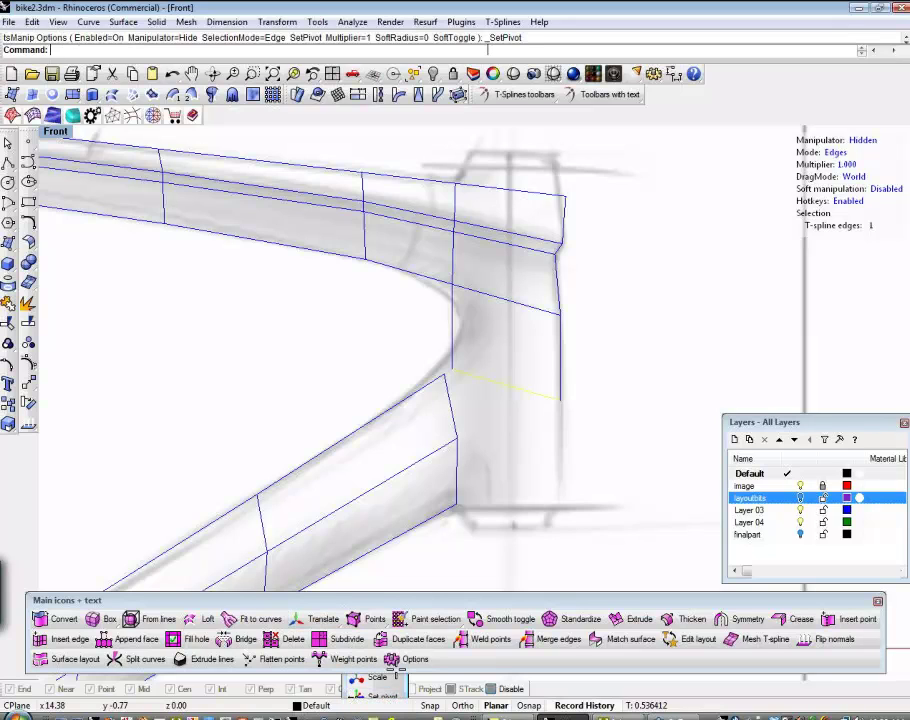
pyautogui.click(452, 368)
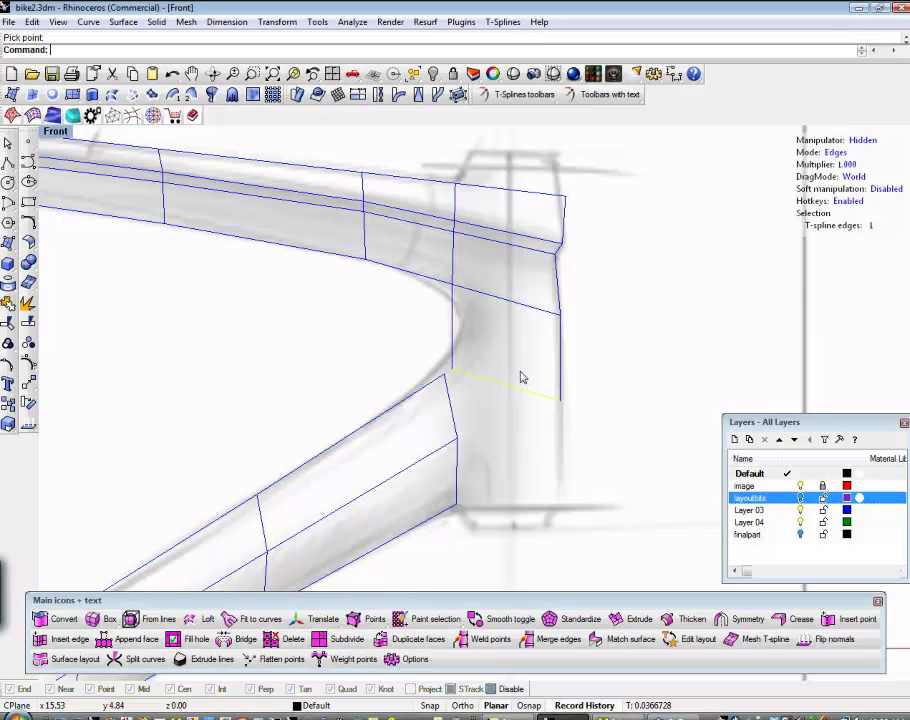
pyautogui.click(872, 146)
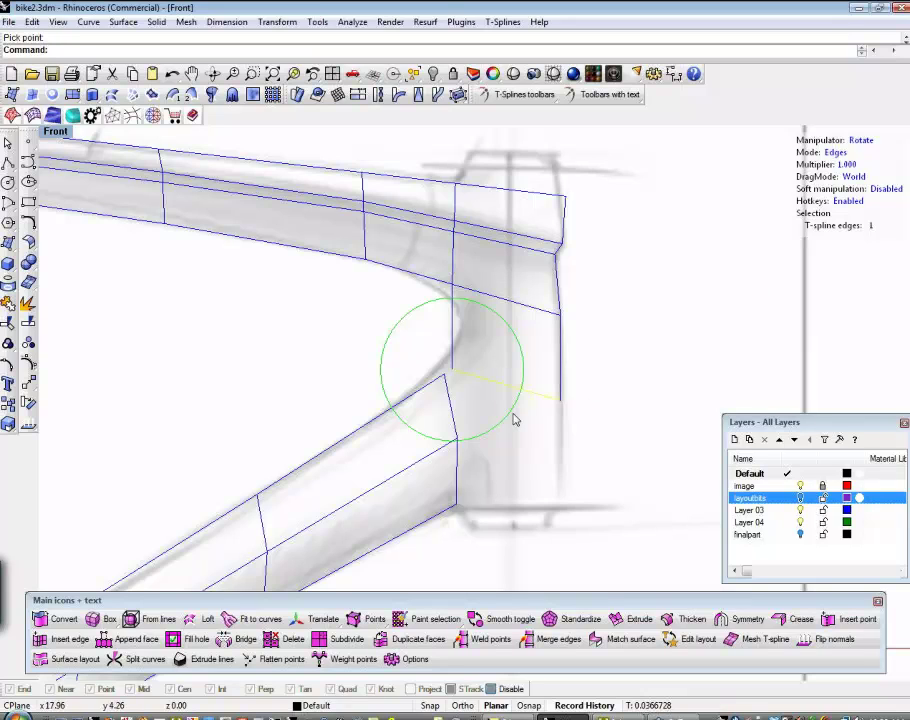
pyautogui.moveTo(505, 415); pyautogui.dragTo(510, 407)
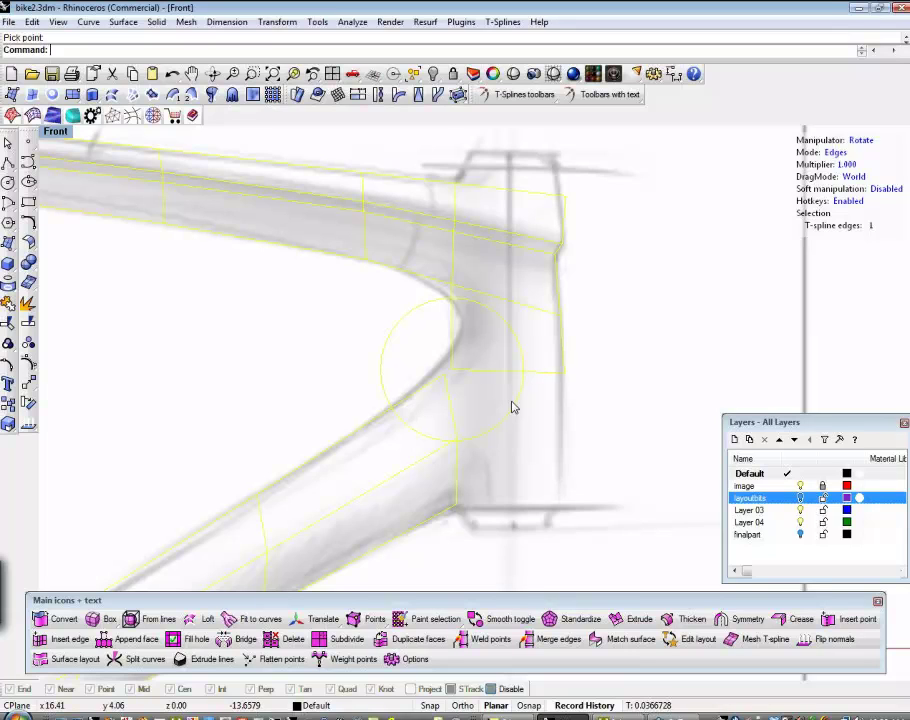
pyautogui.click(514, 406)
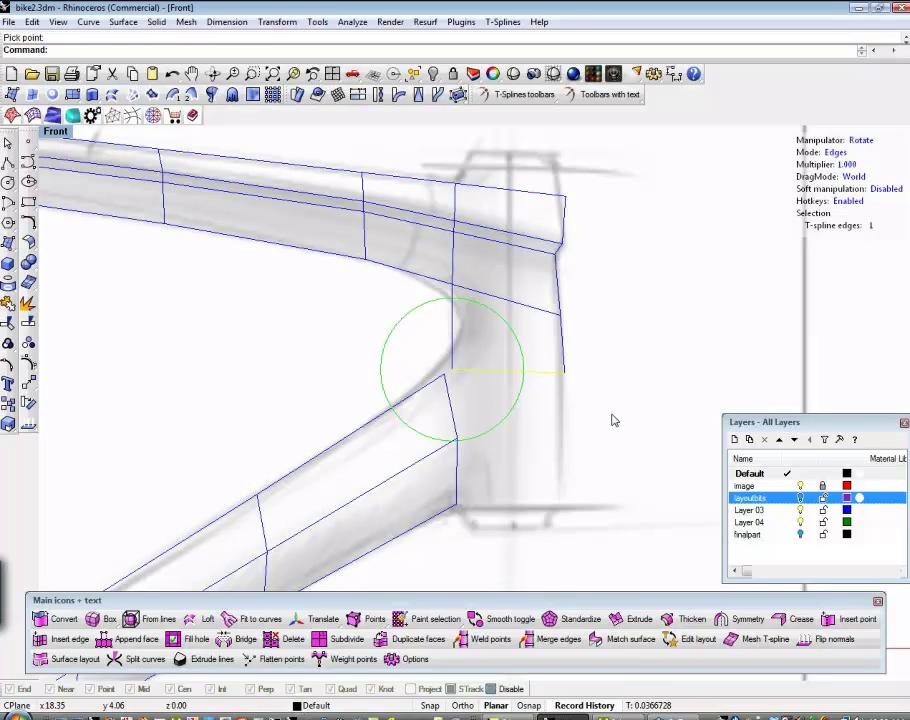
# Step: Extrude the levelled edge downward in three more segments to the bottom of the sketched head tube
pyautogui.click(844, 157)
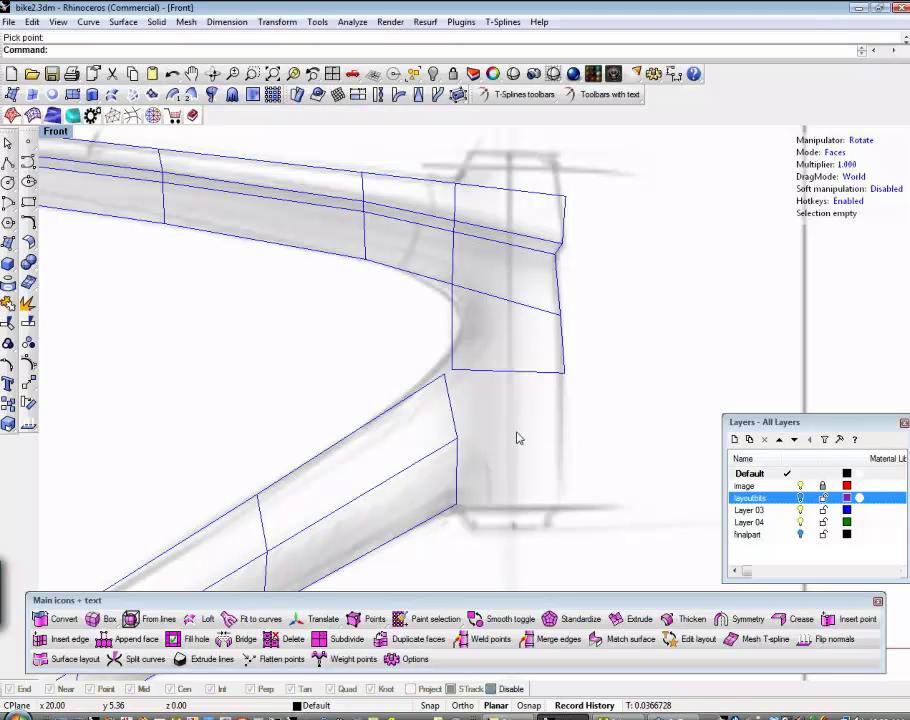
pyautogui.click(540, 348)
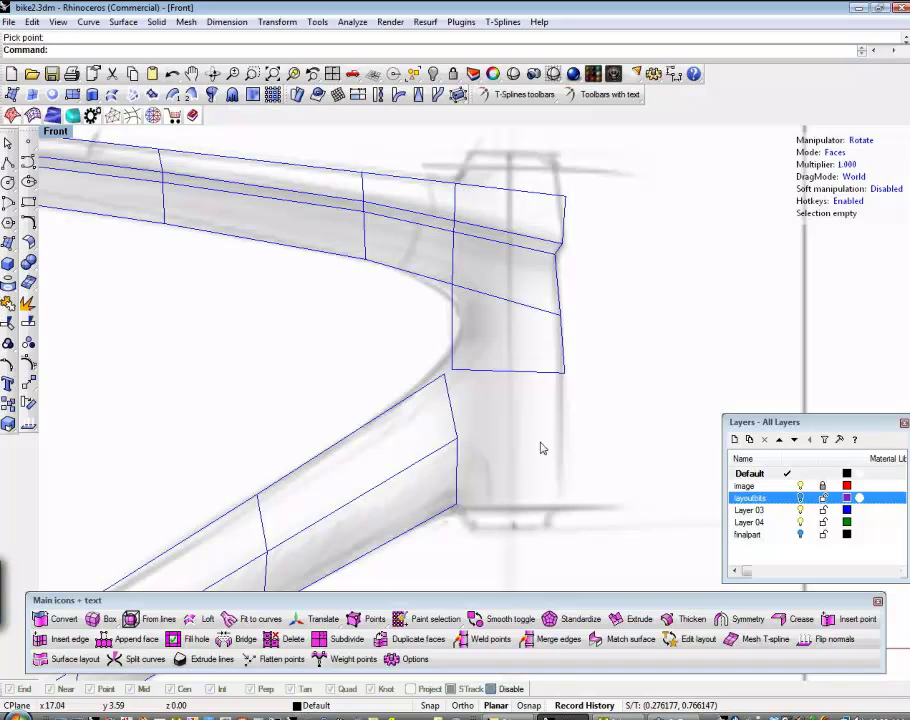
pyautogui.click(839, 153)
pyautogui.click(839, 153)
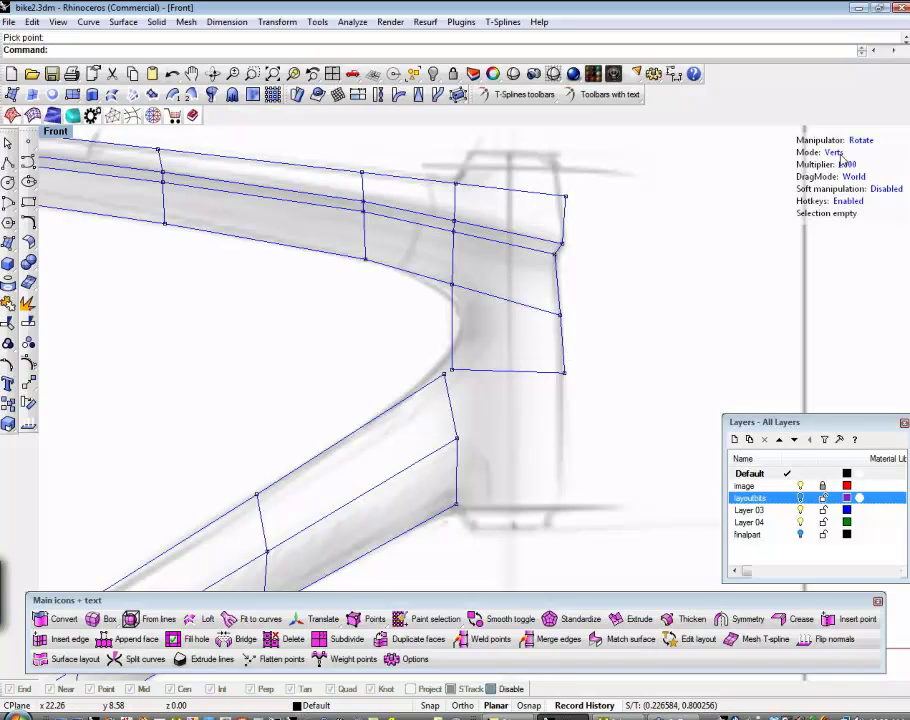
pyautogui.click(840, 154)
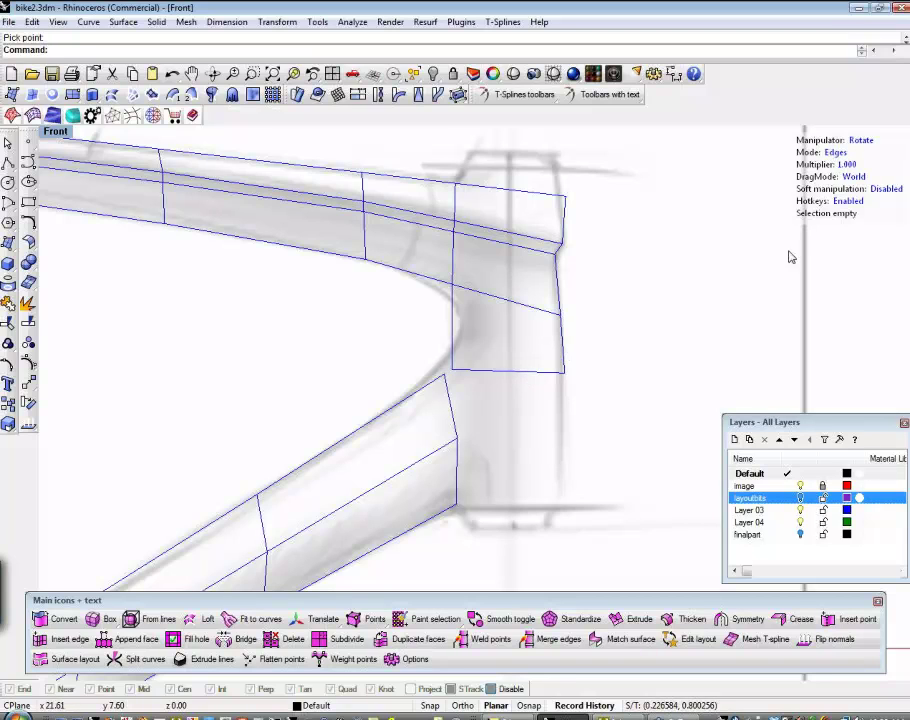
pyautogui.click(508, 376)
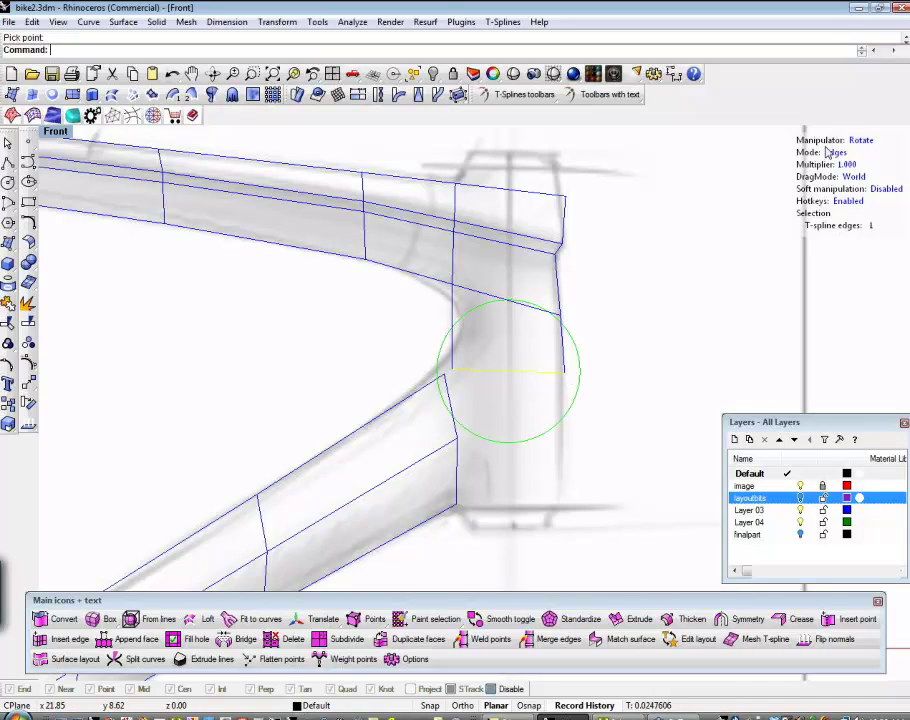
pyautogui.click(862, 142)
pyautogui.click(860, 141)
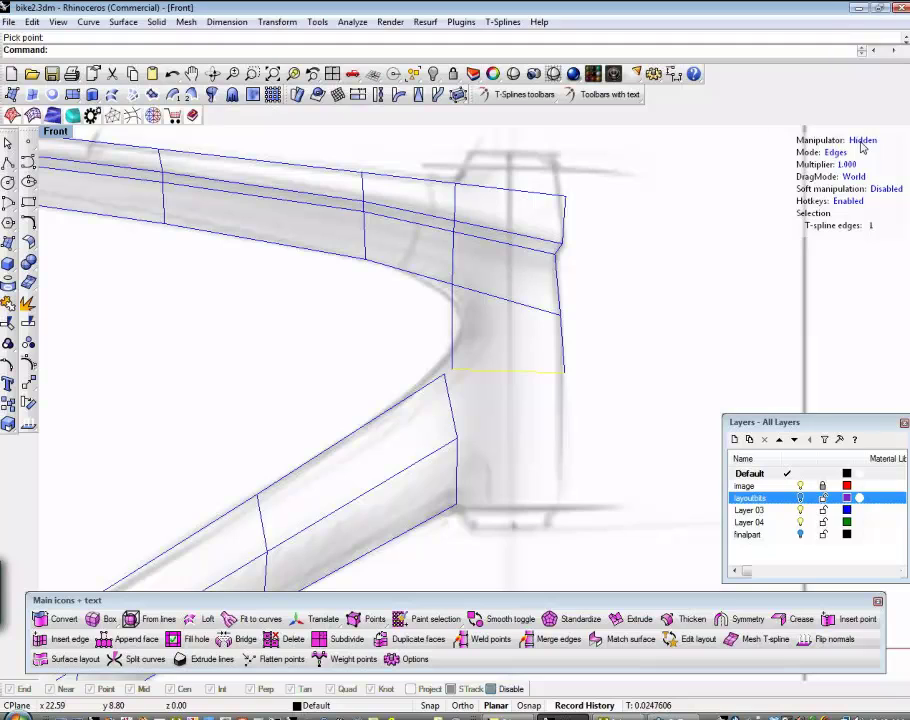
pyautogui.click(860, 141)
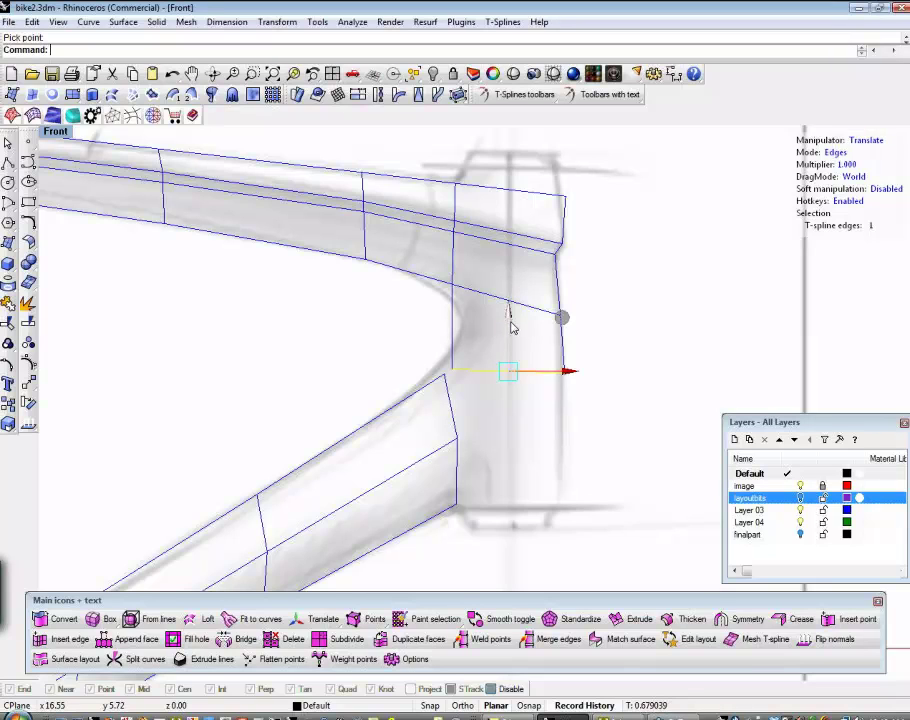
pyautogui.moveTo(512, 321); pyautogui.dragTo(524, 423)
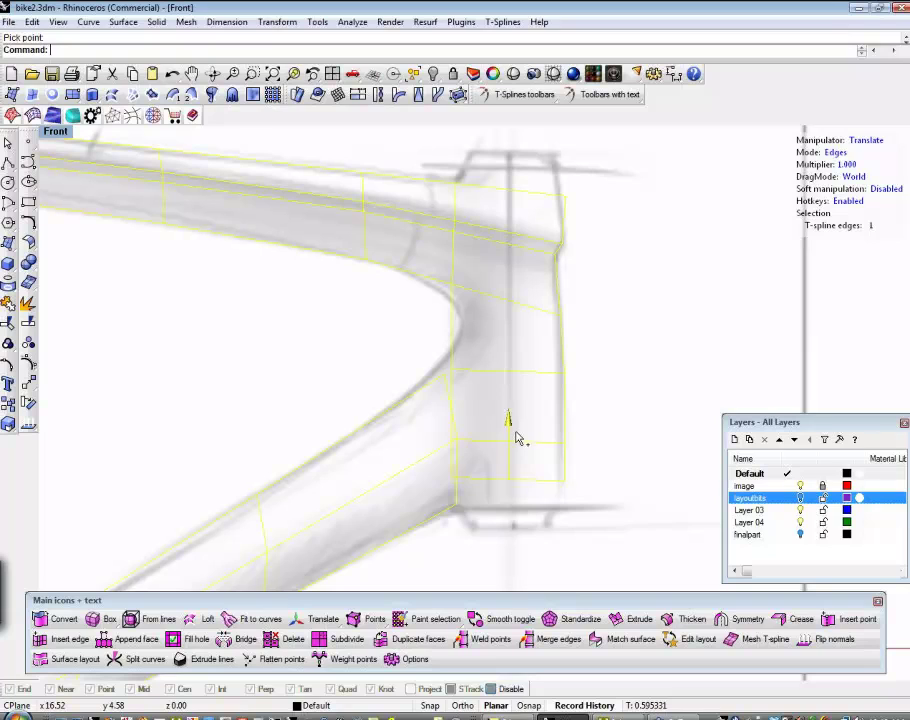
pyautogui.moveTo(516, 431); pyautogui.dragTo(513, 474)
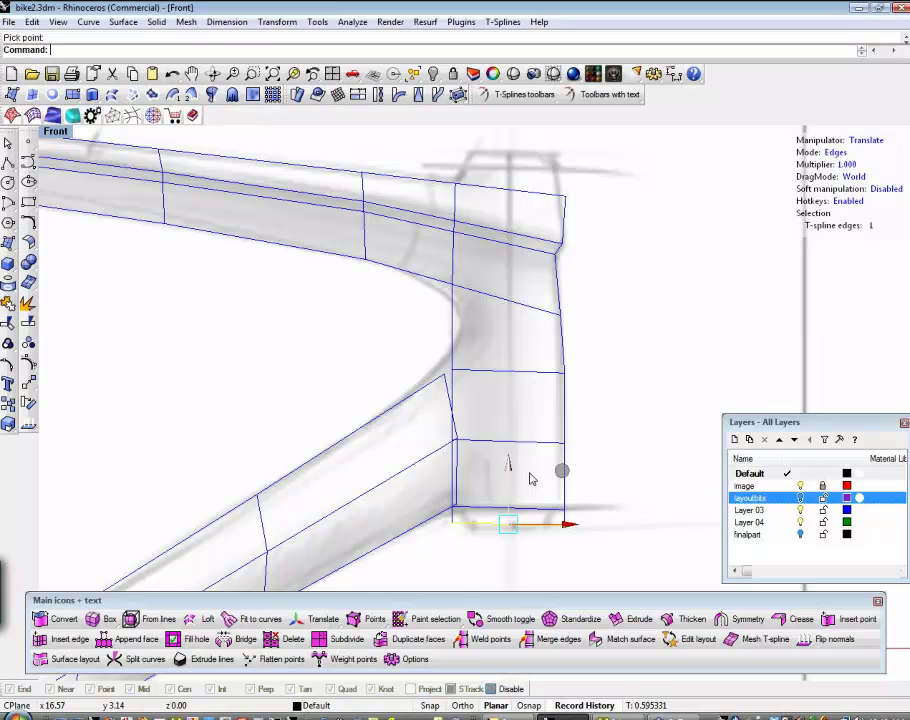
# Step: Extrude the top edge of the head tube section a short distance upward and clear the selection
pyautogui.click(521, 184)
pyautogui.moveTo(512, 138); pyautogui.dragTo(511, 138)
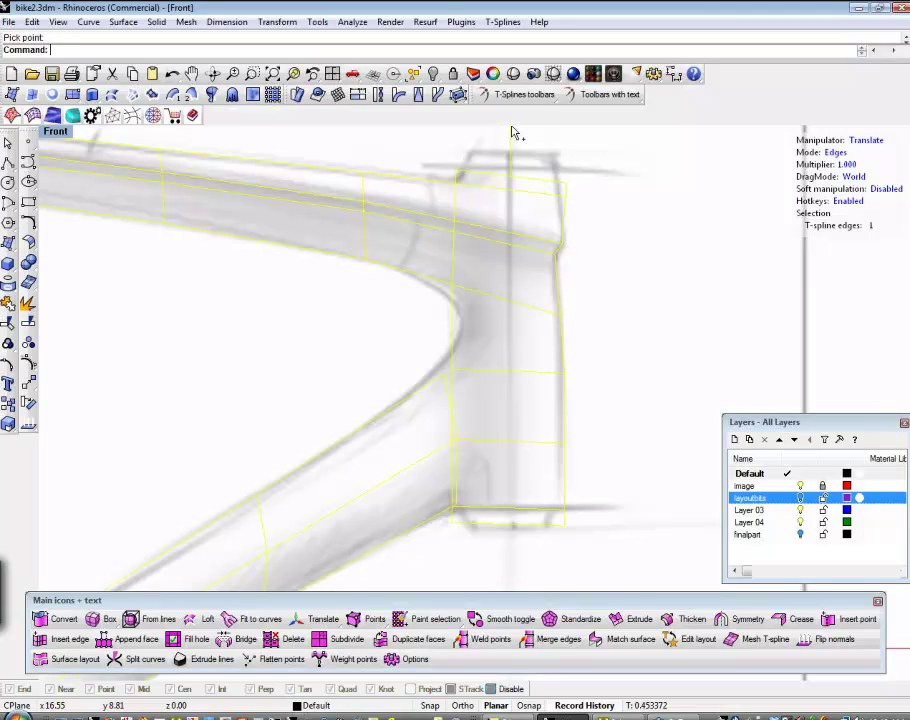
pyautogui.moveTo(512, 126); pyautogui.dragTo(514, 129)
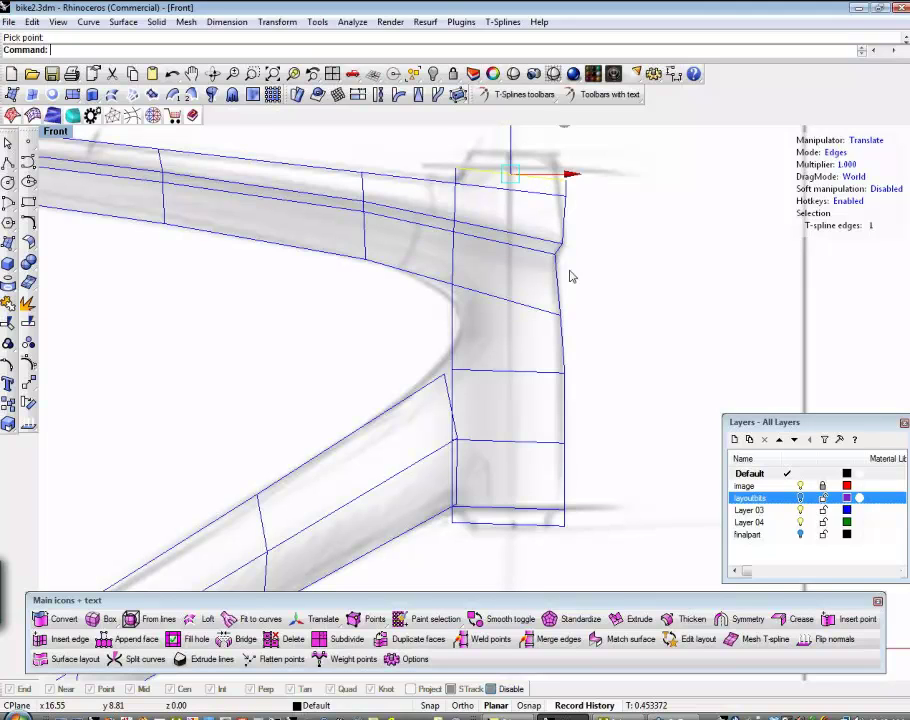
pyautogui.click(660, 460)
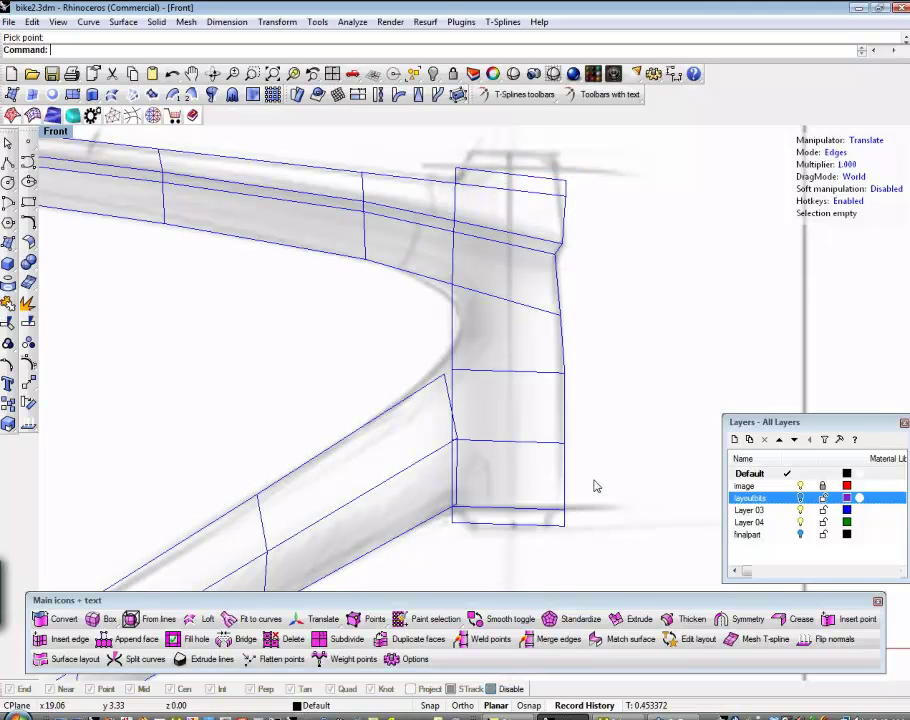
pyautogui.click(846, 156)
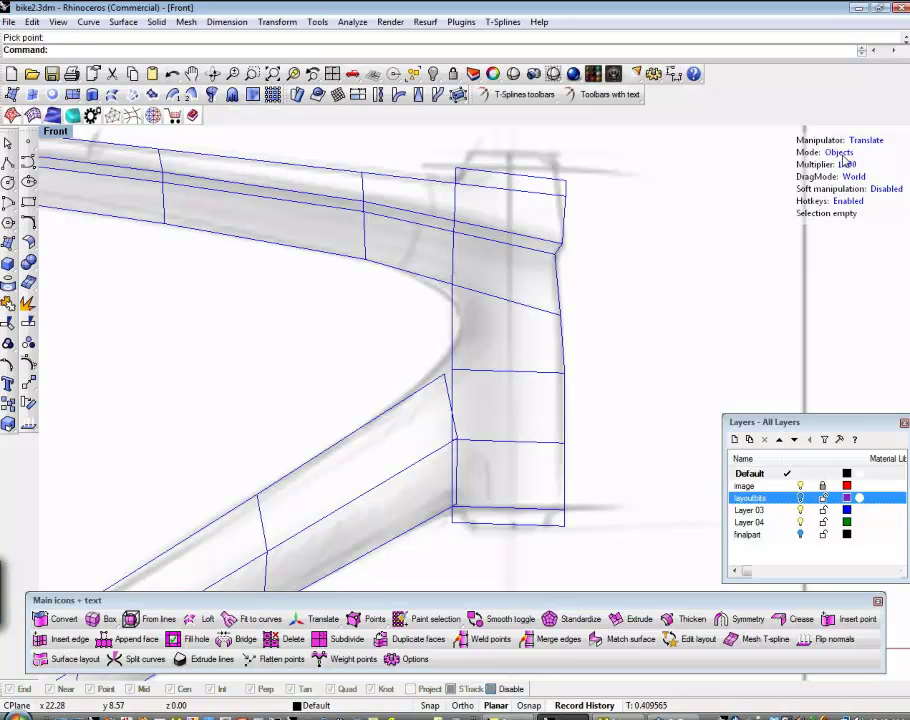
# Step: Switch to vertex mode and weld the down tube's upper end vertex to the adjacent vertex on the head tube's rear side
pyautogui.click(846, 156)
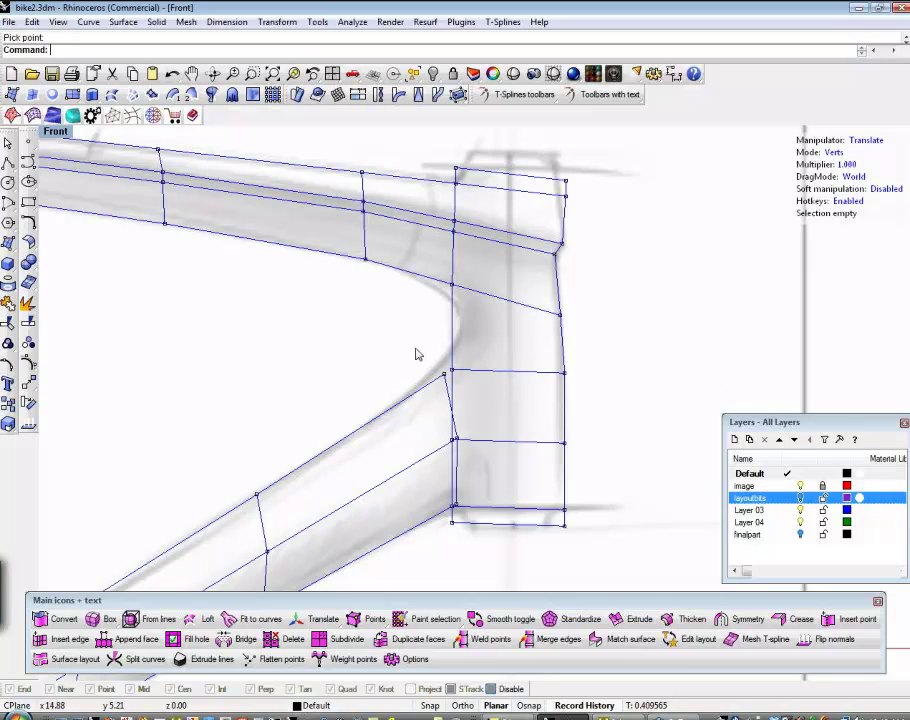
pyautogui.click(443, 376)
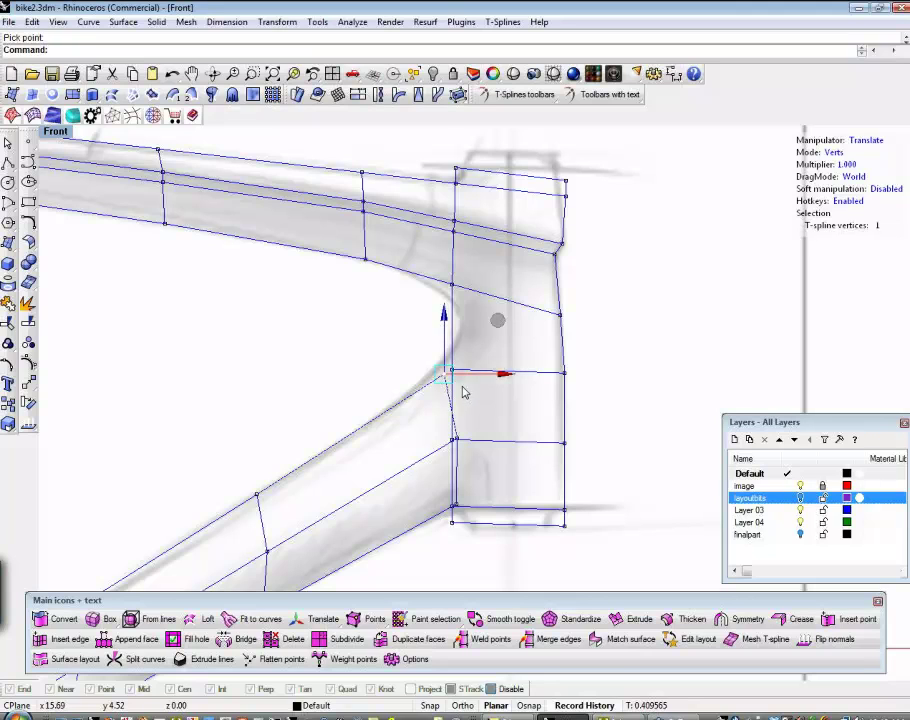
pyautogui.rightClick(457, 371)
pyautogui.scroll(1, 456, 375)
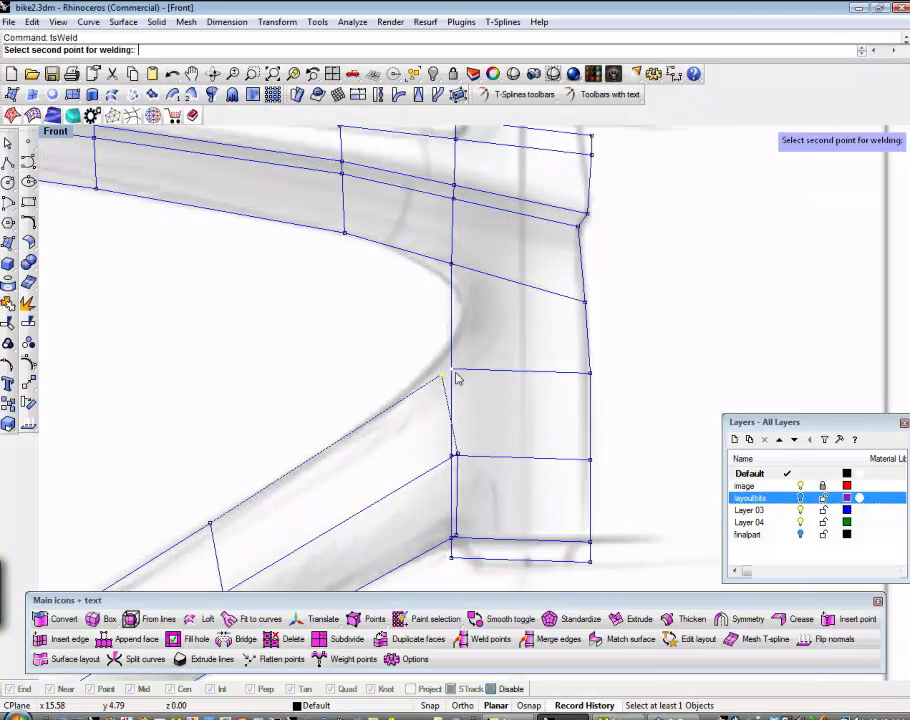
pyautogui.scroll(2, 455, 373)
pyautogui.click(453, 372)
pyautogui.moveTo(482, 401); pyautogui.dragTo(473, 402, button='right')
# Step: Weld the down tube's middle and lower end vertices to the matching rear vertices of the head tube and clear the selection
pyautogui.moveTo(400, 388); pyautogui.dragTo(506, 436)
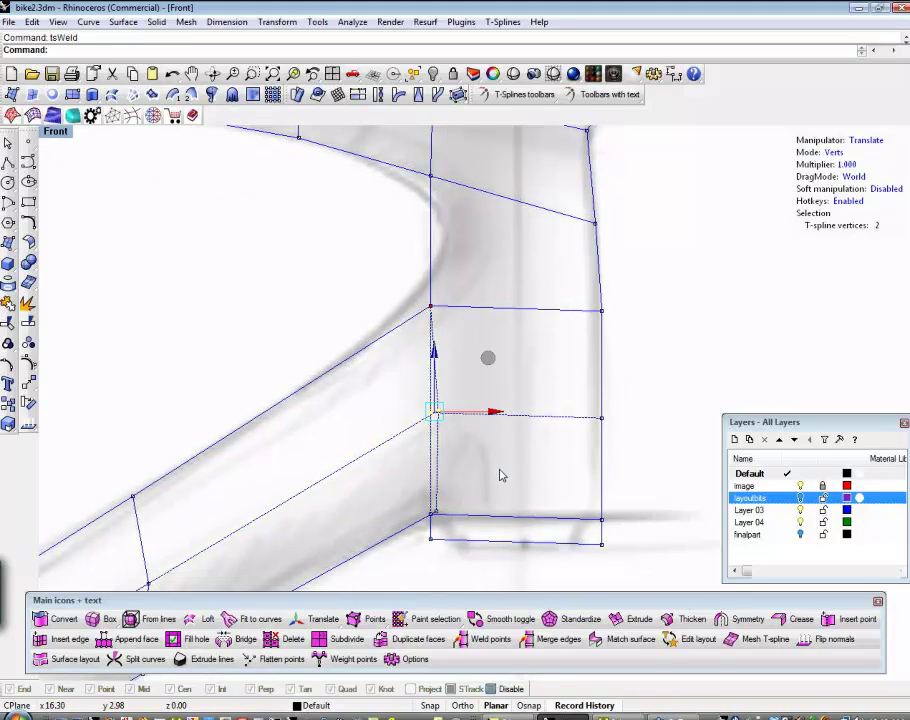
pyautogui.click(499, 474)
pyautogui.moveTo(496, 457); pyautogui.dragTo(496, 412, button='right')
pyautogui.moveTo(414, 492); pyautogui.dragTo(475, 462)
pyautogui.rightClick(486, 459)
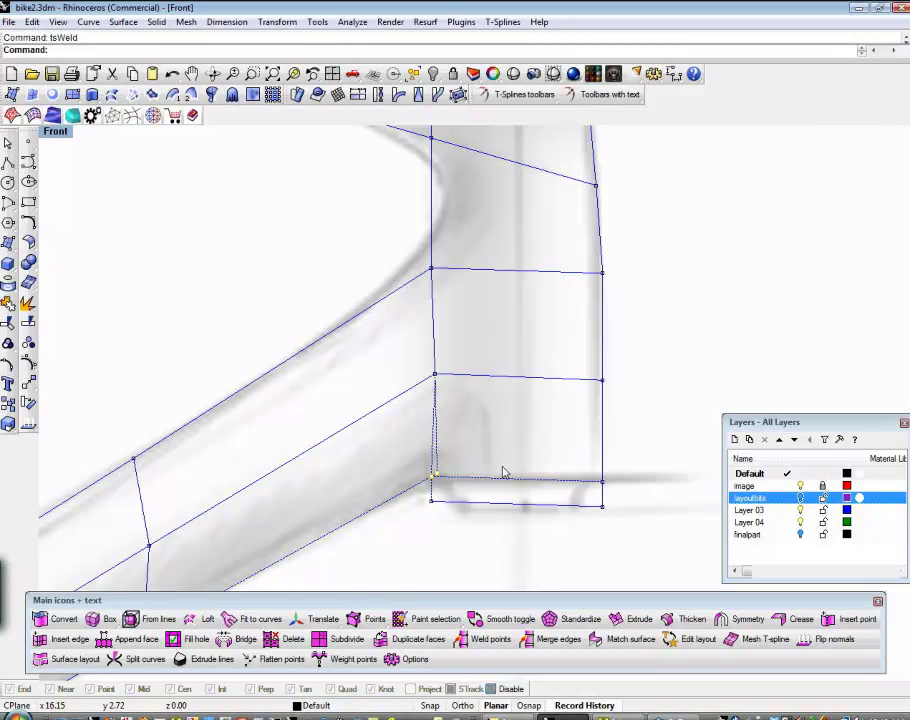
pyautogui.scroll(-2, 505, 471)
pyautogui.scroll(-8, 518, 477)
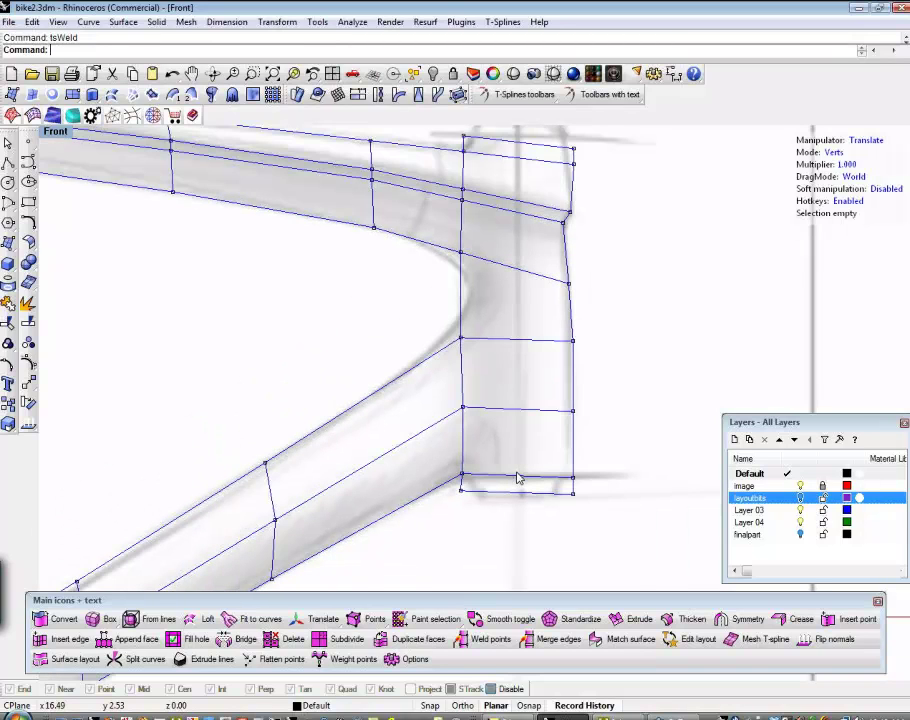
# Step: Move the head tube's two top corner vertices and the front vertex below them to match the sketched outline
pyautogui.scroll(6, 521, 342)
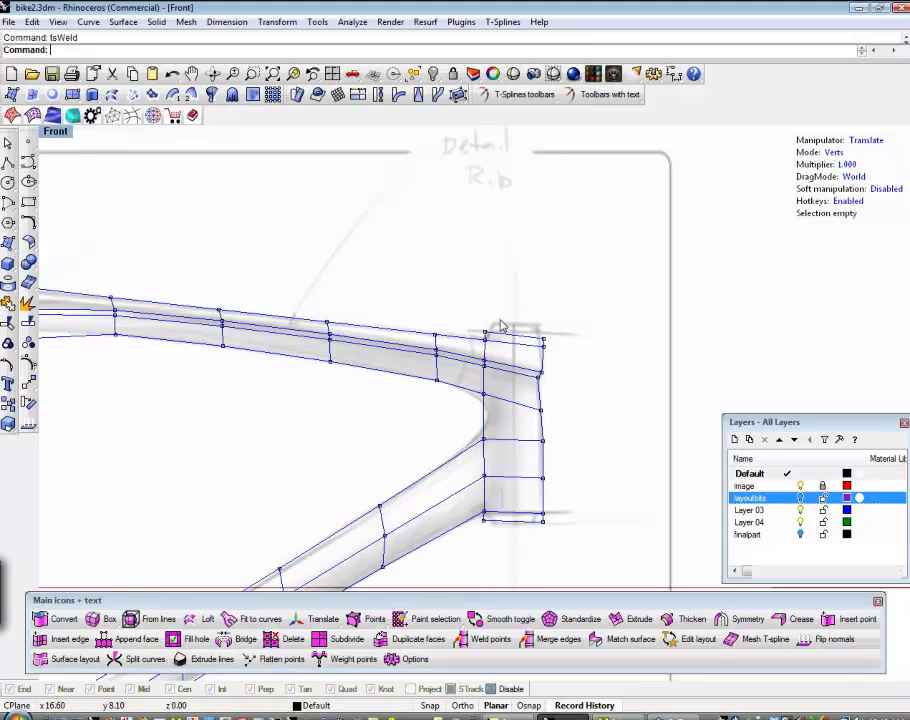
pyautogui.click(478, 347)
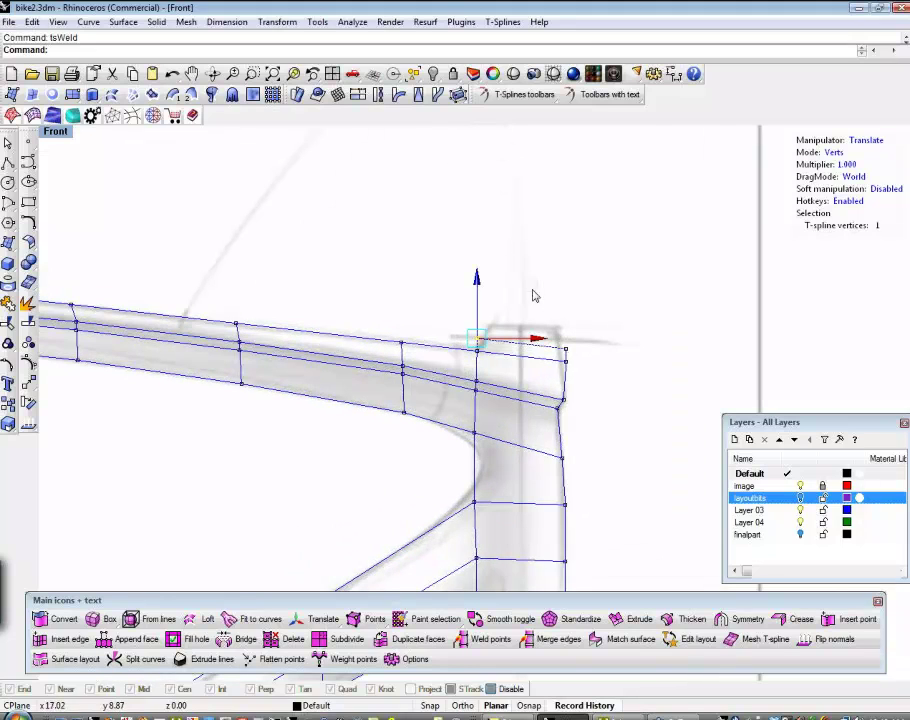
pyautogui.click(534, 286)
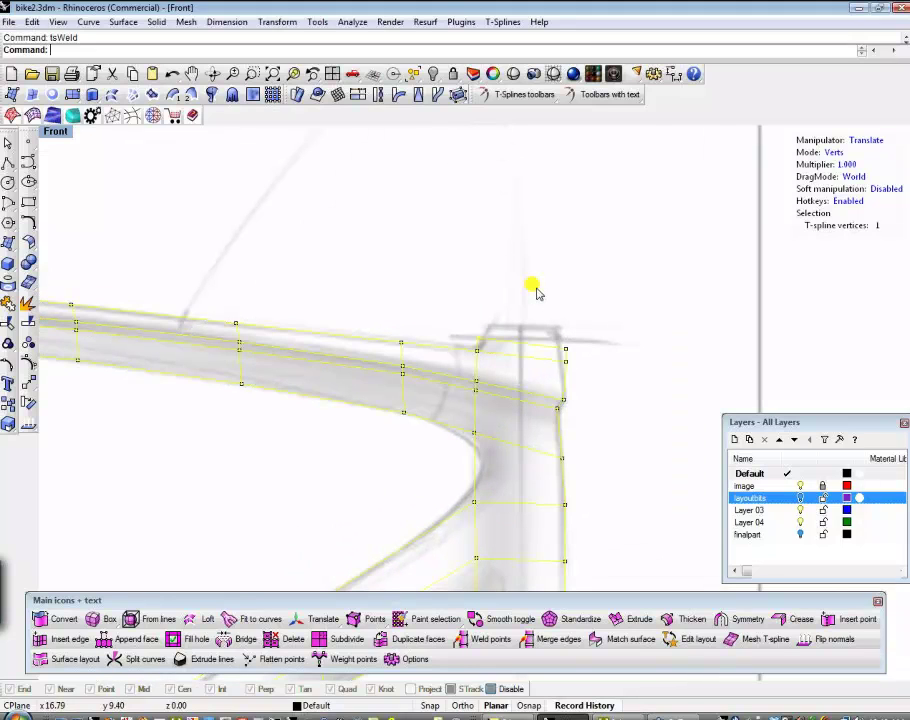
pyautogui.click(566, 349)
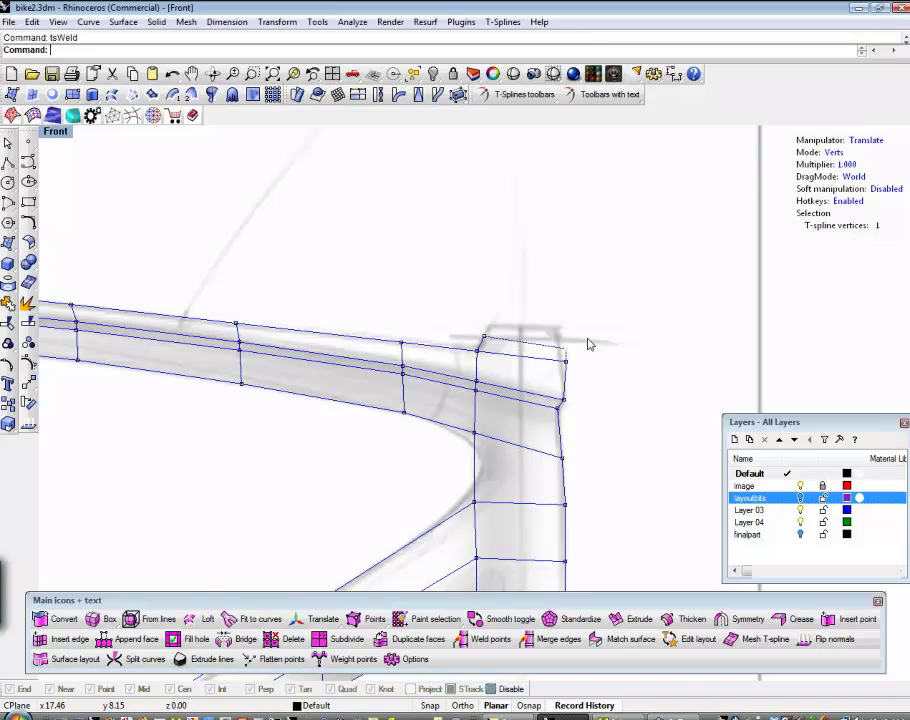
pyautogui.click(612, 291)
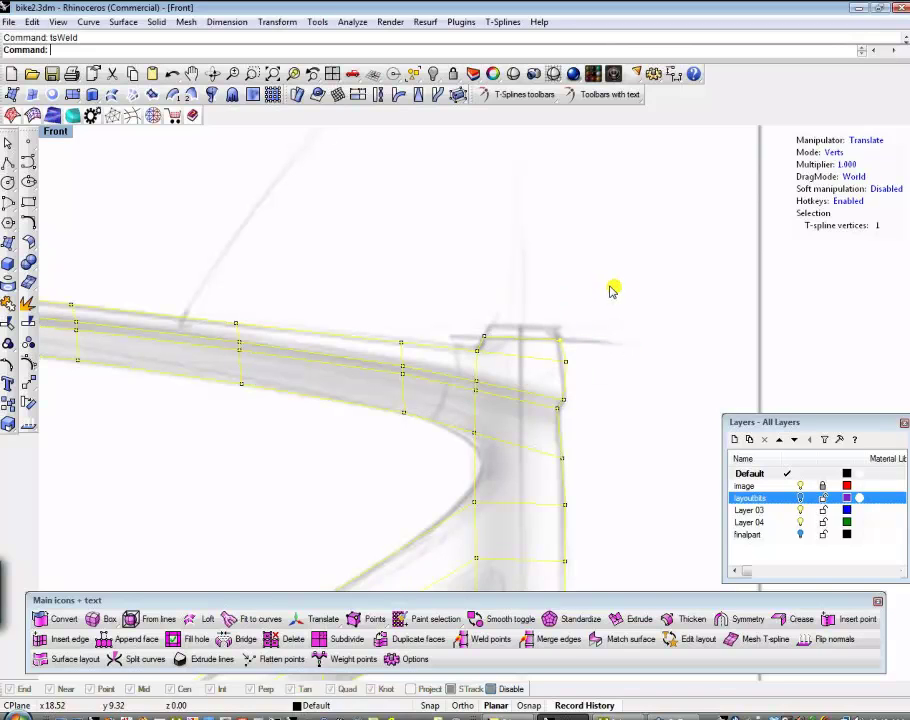
pyautogui.click(566, 362)
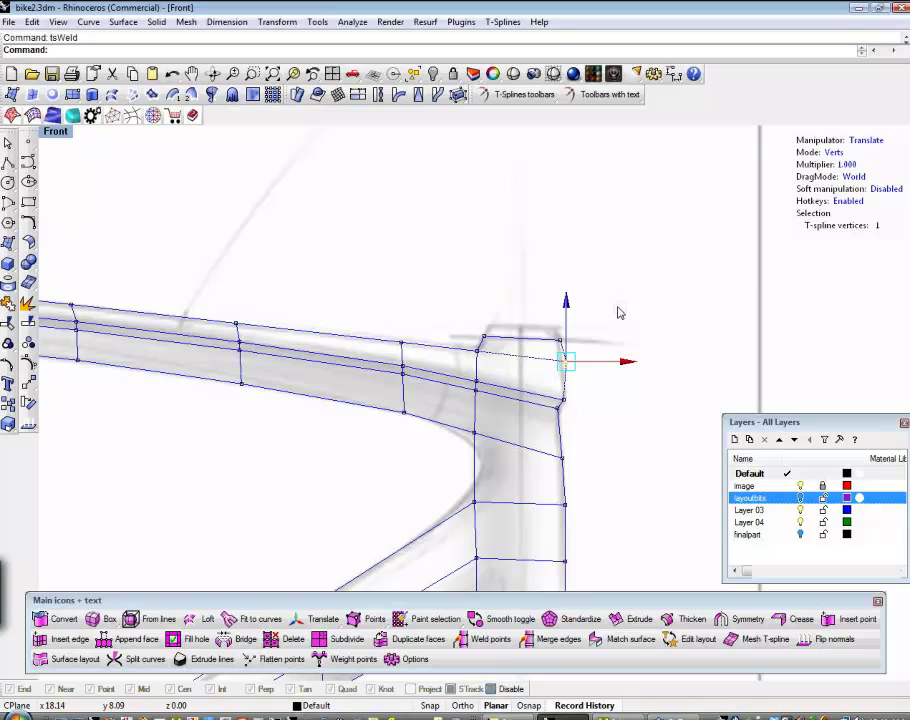
pyautogui.click(618, 312)
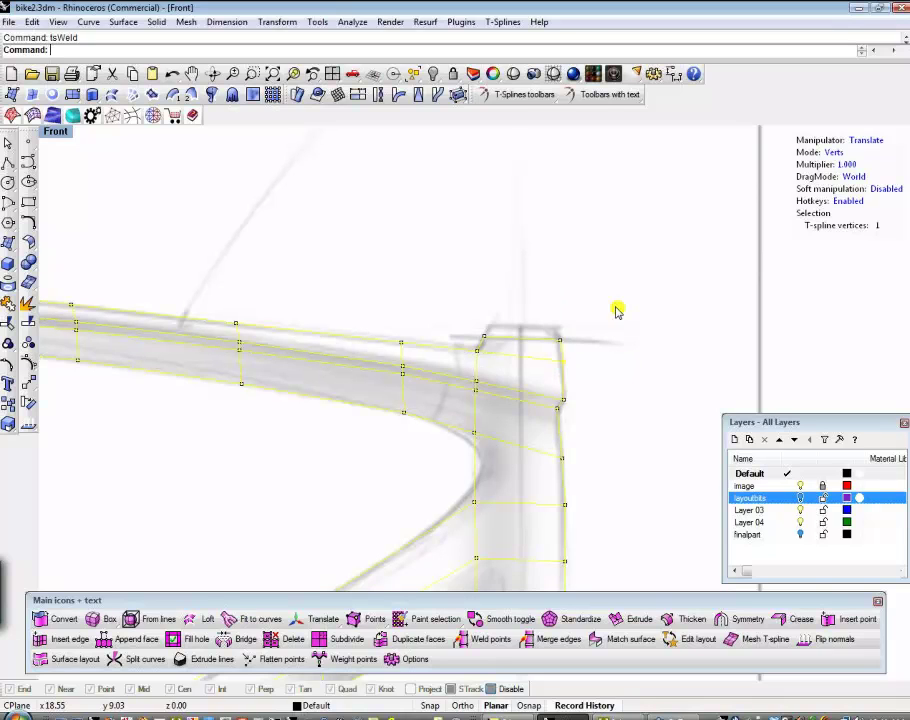
pyautogui.press('Escape')
# Step: Adjust the head tube's rear vertices under the top tube and above the down tube to fit the sketched inner curve
pyautogui.scroll(-2, 587, 463)
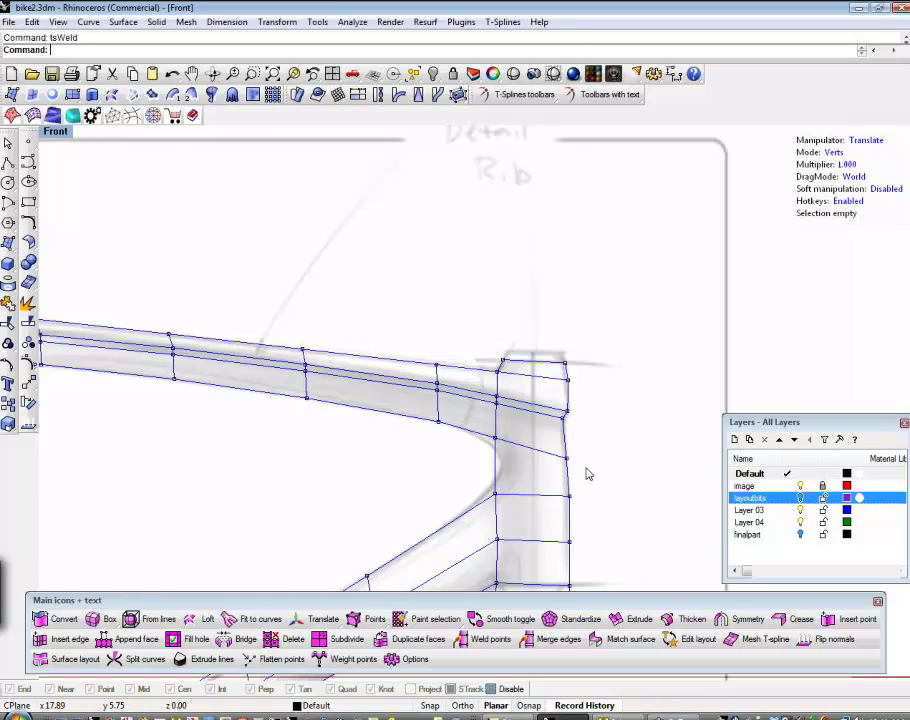
pyautogui.scroll(-2, 590, 460)
pyautogui.click(618, 320)
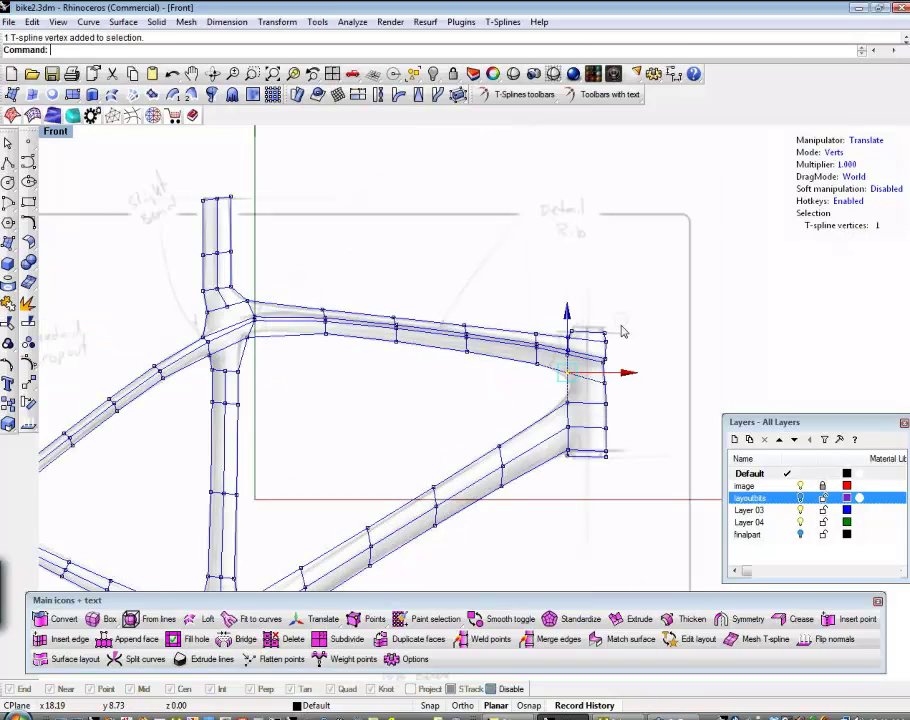
pyautogui.click(620, 330)
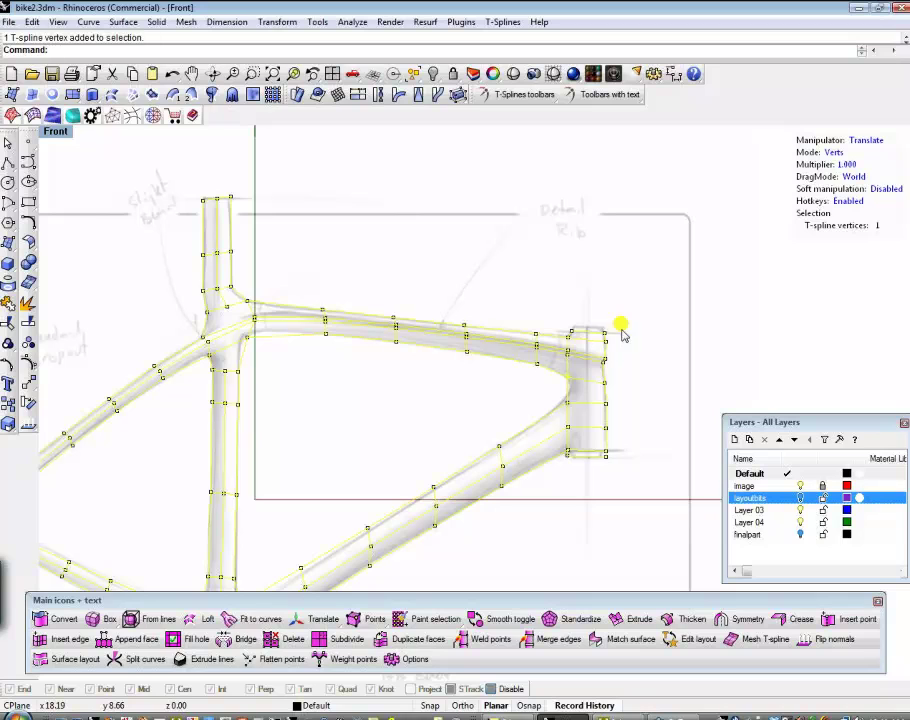
pyautogui.click(622, 352)
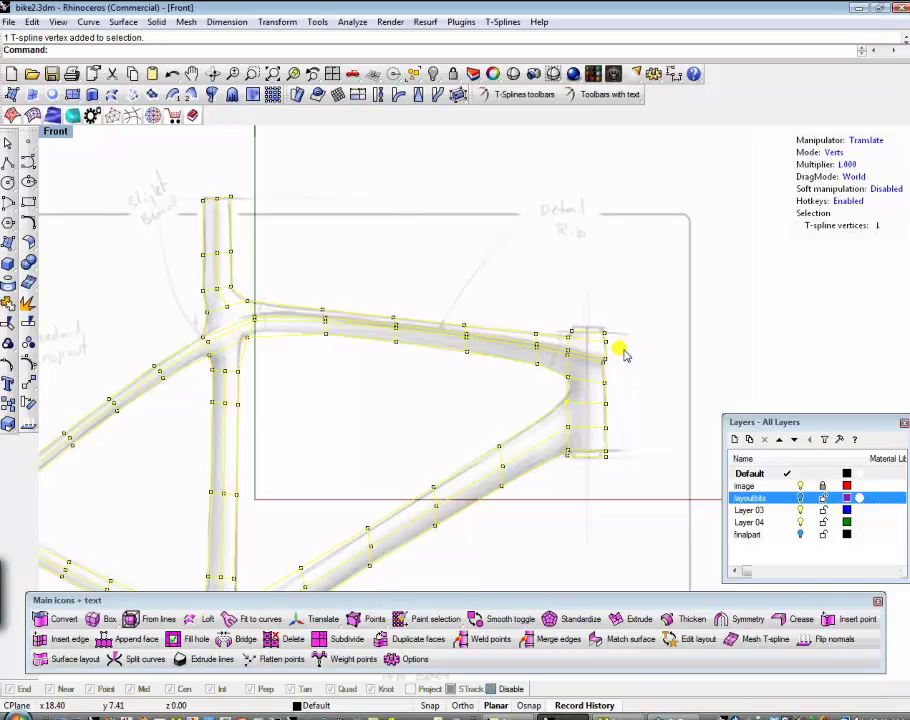
pyautogui.click(670, 415)
pyautogui.scroll(-2, 625, 448)
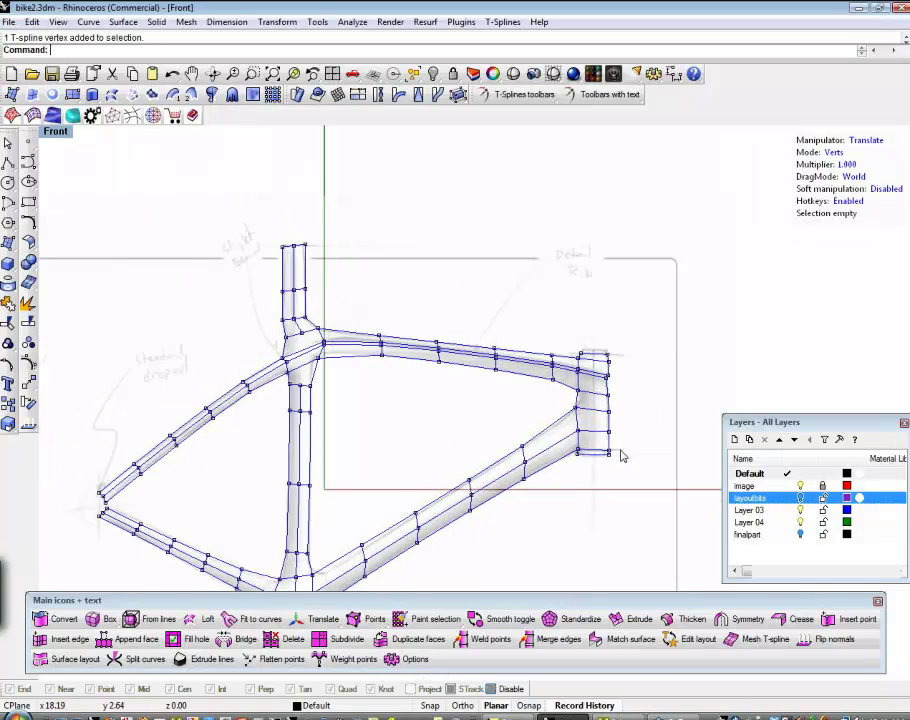
pyautogui.scroll(-2, 621, 456)
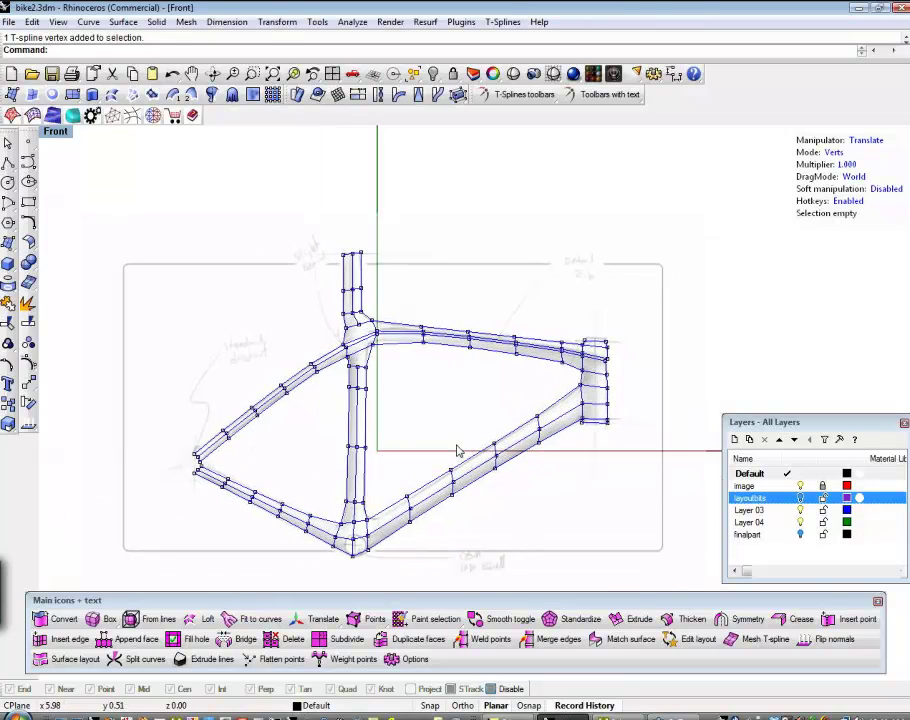
# Step: Show the whole frame shaded in the Perspective view with the image layer hidden
pyautogui.hotkey('ctrl', 'F4')
pyautogui.hotkey('ctrl', 'shift', 'e')
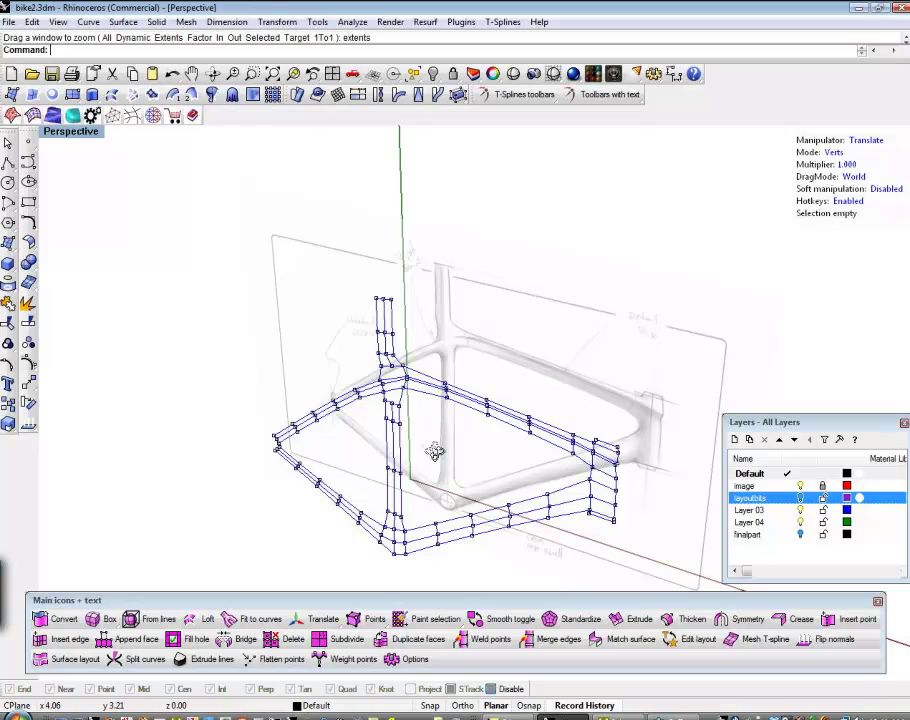
pyautogui.moveTo(434, 451); pyautogui.dragTo(407, 421, button='right')
pyautogui.middleClick(407, 421)
pyautogui.click(426, 418)
pyautogui.moveTo(512, 439)
pyautogui.mouseDown(button='right')
pyautogui.moveTo(549, 386)
pyautogui.moveTo(406, 419)
pyautogui.moveTo(499, 443)
pyautogui.moveTo(453, 412)
pyautogui.moveTo(498, 420)
pyautogui.moveTo(542, 392)
pyautogui.moveTo(540, 368)
pyautogui.moveTo(531, 388)
pyautogui.moveTo(463, 425)
pyautogui.moveTo(512, 427)
pyautogui.mouseUp(button='right')
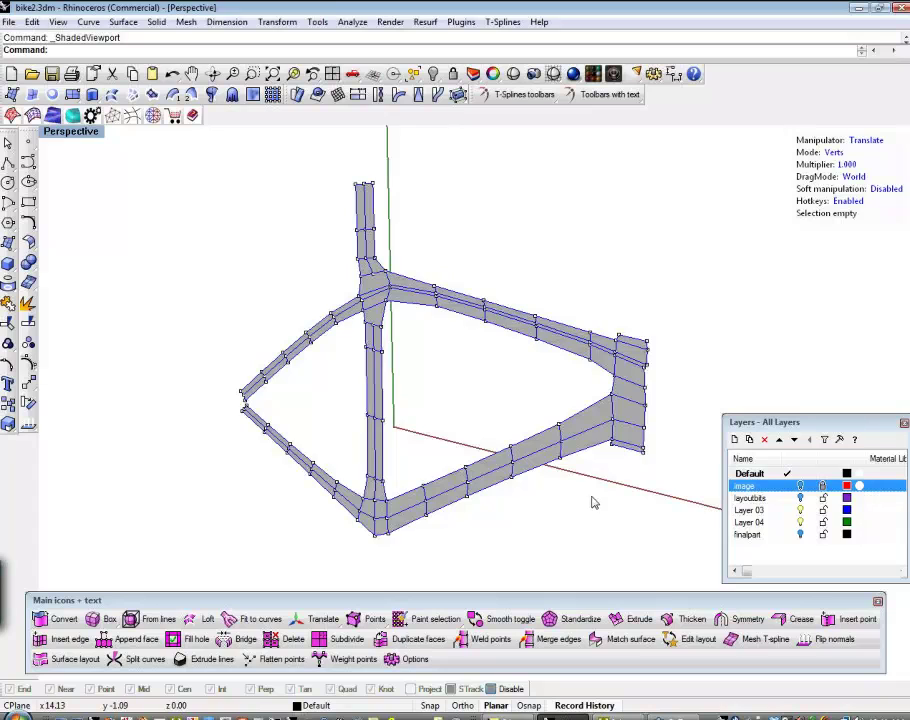
pyautogui.keyDown('shift'); pyautogui.moveTo(593, 502); pyautogui.dragTo(573, 483, button='right'); pyautogui.keyUp('shift')
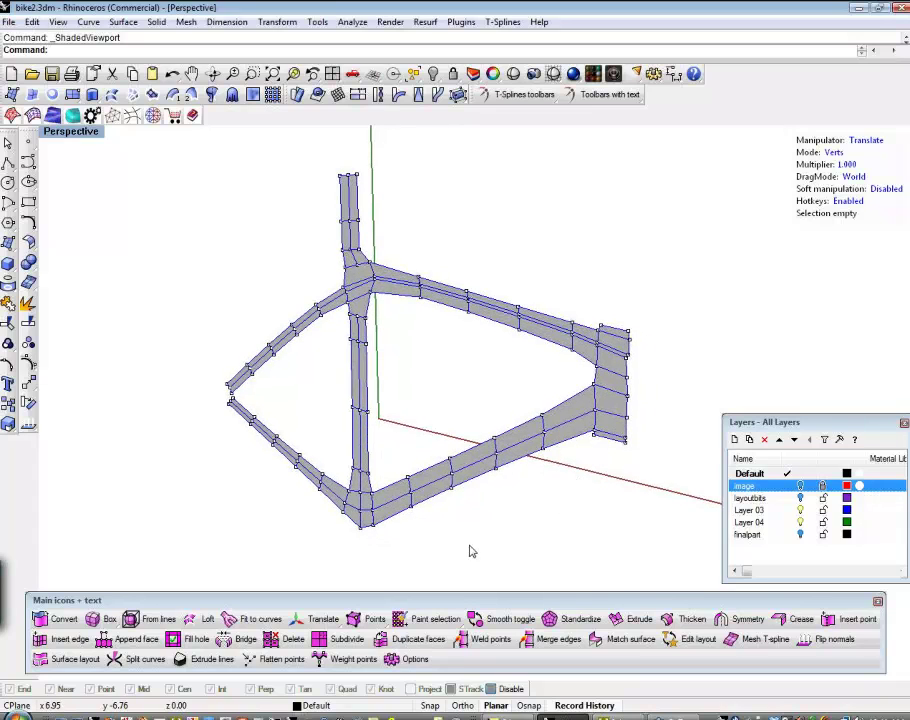
pyautogui.click(834, 153)
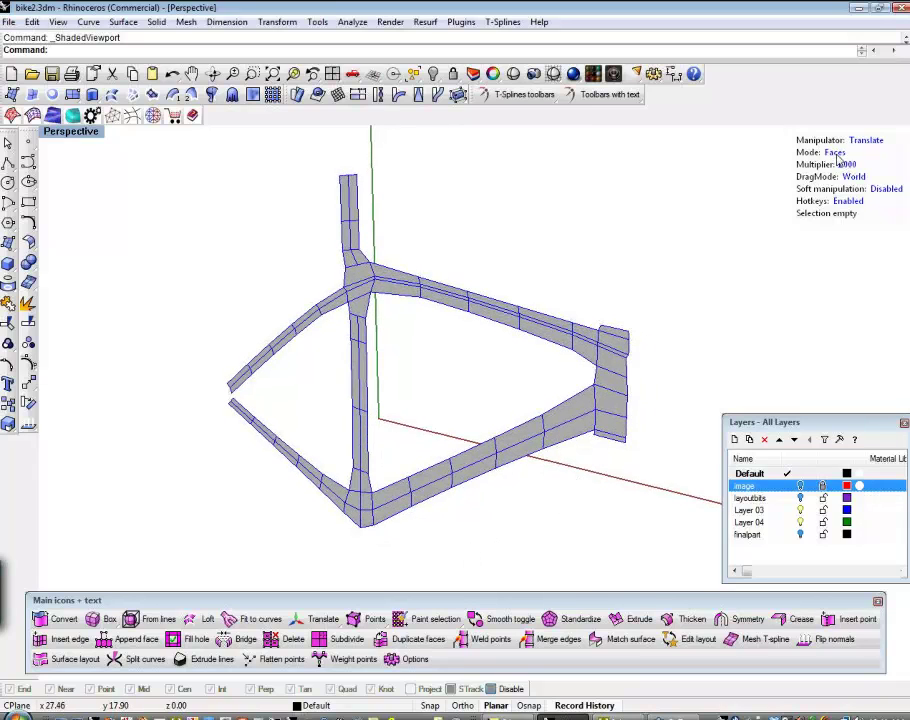
pyautogui.click(561, 429)
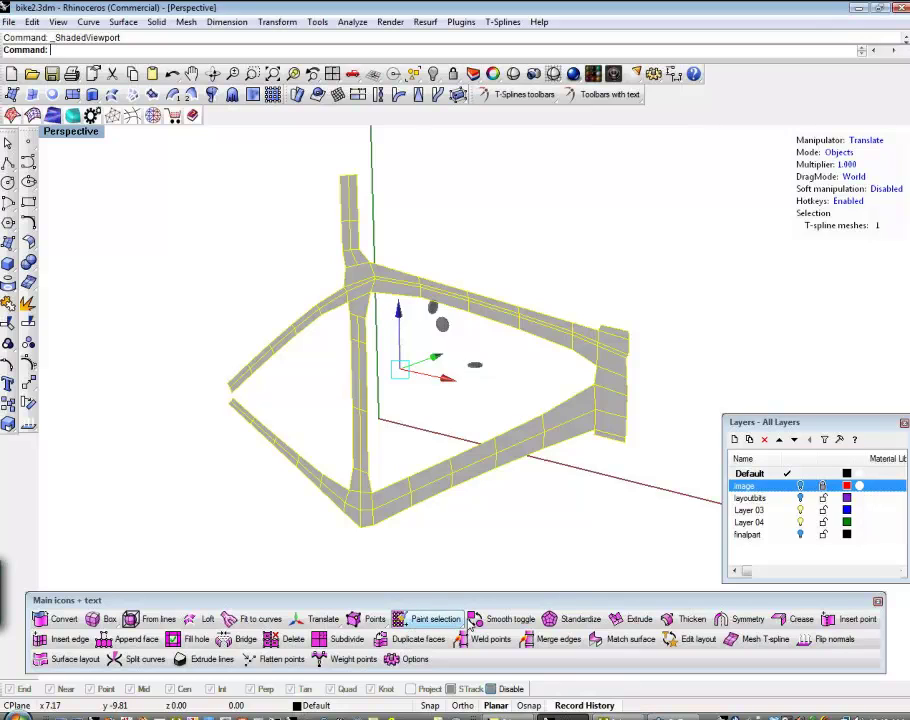
pyautogui.click(641, 627)
pyautogui.moveTo(556, 514); pyautogui.dragTo(528, 522, button='right')
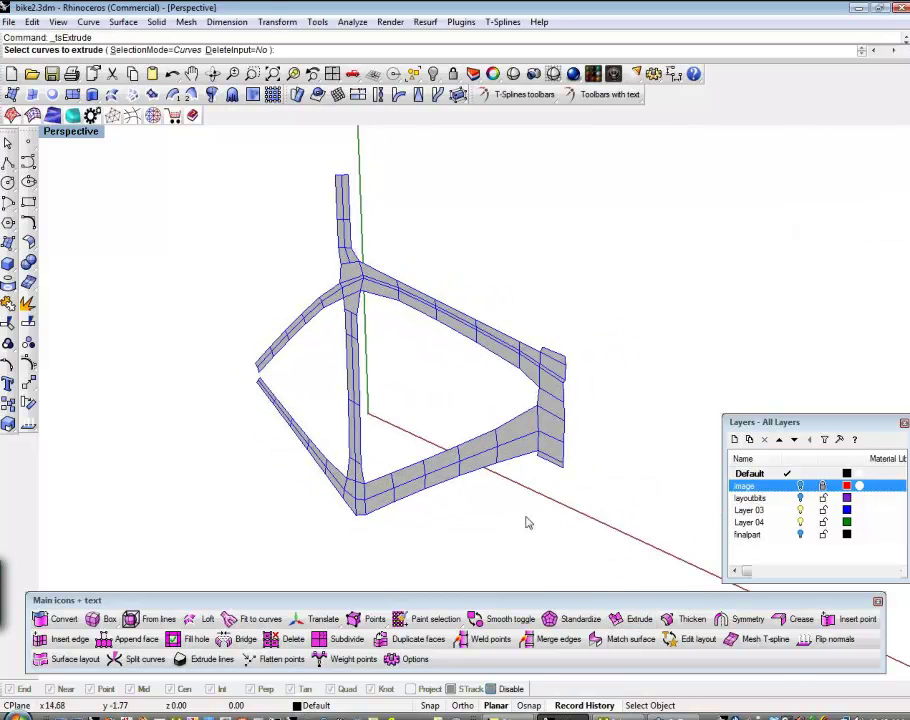
pyautogui.click(453, 470)
pyautogui.press('Escape')
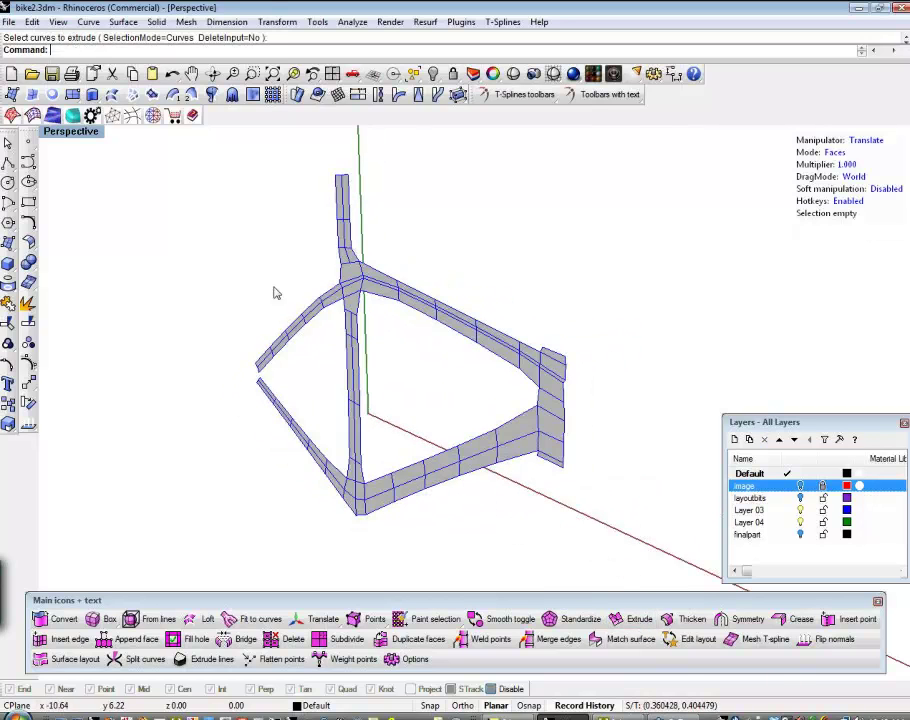
# Step: Select all of the frame's faces and extrude them in the negative Y direction to give the flat frame thickness
pyautogui.moveTo(185, 153); pyautogui.dragTo(646, 559)
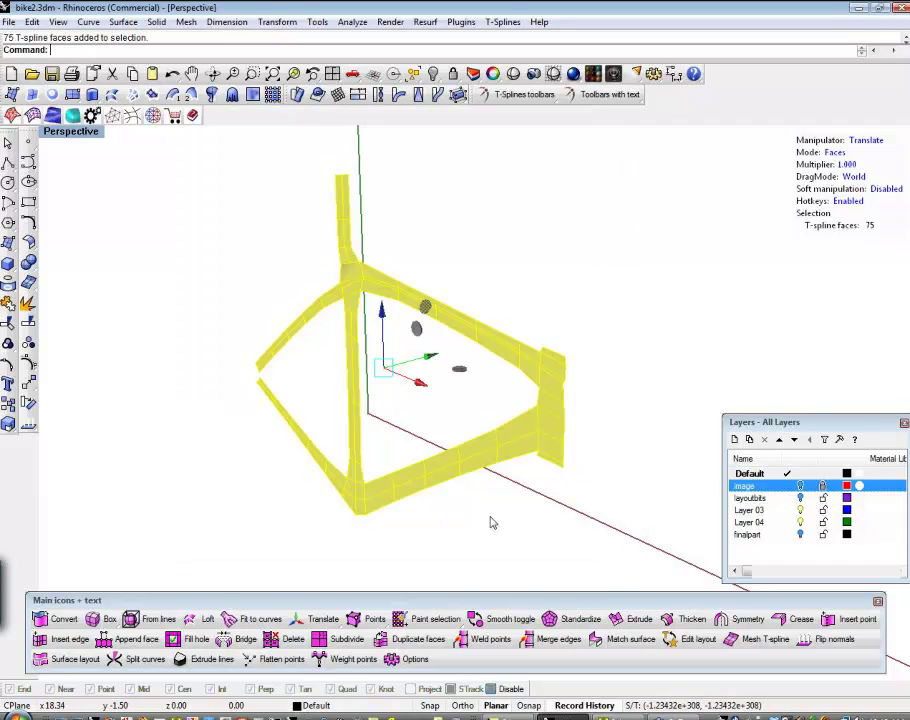
pyautogui.rightClick(417, 418)
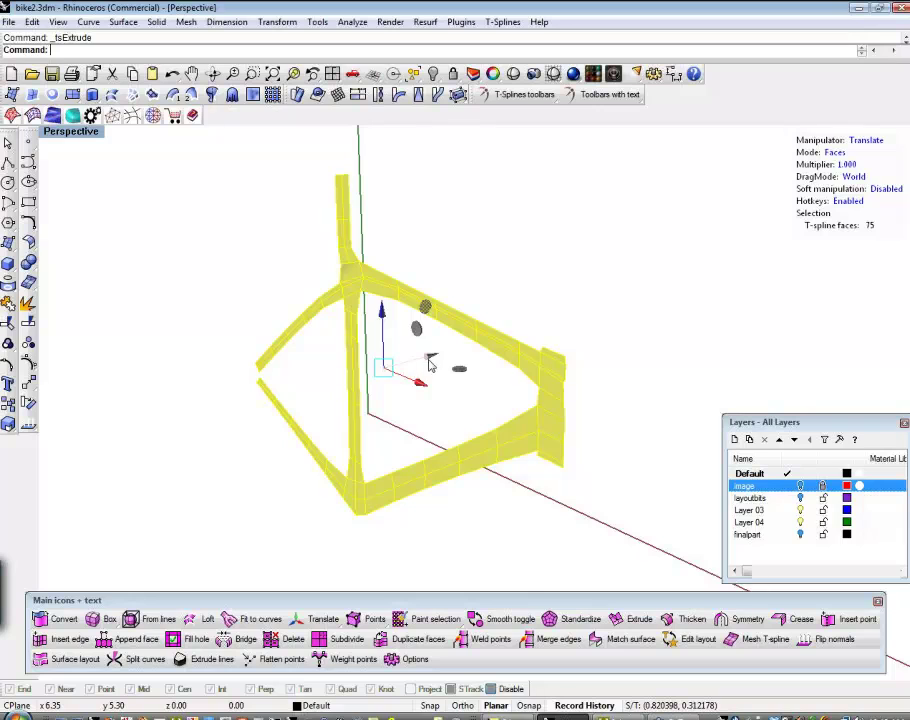
pyautogui.moveTo(430, 365); pyautogui.dragTo(420, 373)
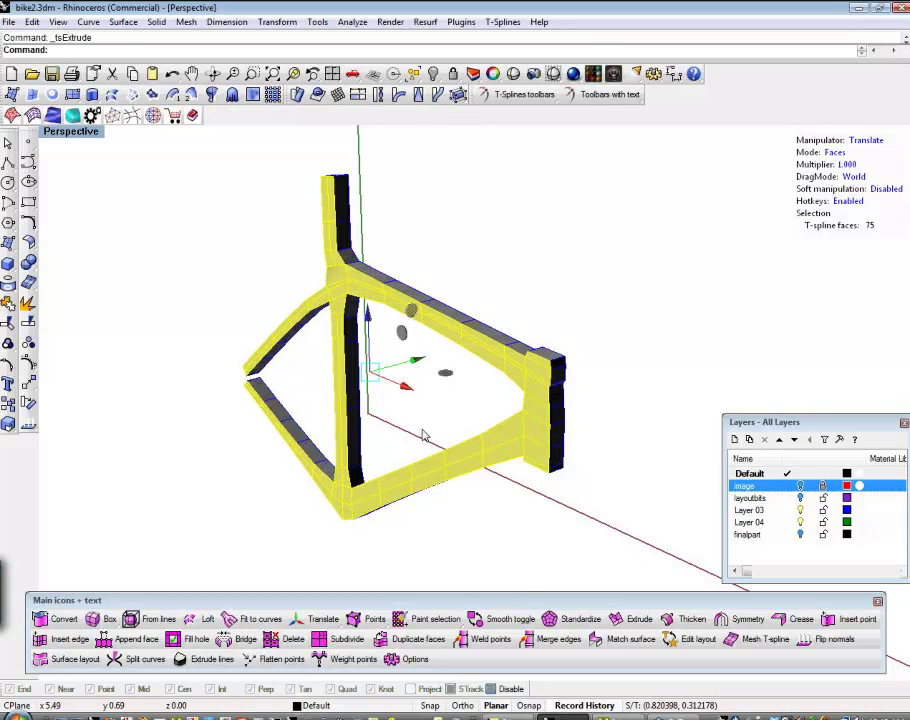
pyautogui.click(423, 434)
pyautogui.moveTo(429, 433)
pyautogui.mouseDown(button='right')
pyautogui.moveTo(299, 420)
pyautogui.moveTo(296, 435)
pyautogui.moveTo(500, 447)
pyautogui.moveTo(439, 455)
pyautogui.moveTo(403, 427)
pyautogui.moveTo(404, 410)
pyautogui.moveTo(431, 431)
pyautogui.mouseUp(button='right')
pyautogui.moveTo(412, 388)
pyautogui.mouseDown(button='right')
pyautogui.moveTo(372, 392)
pyautogui.moveTo(400, 398)
pyautogui.mouseUp(button='right')
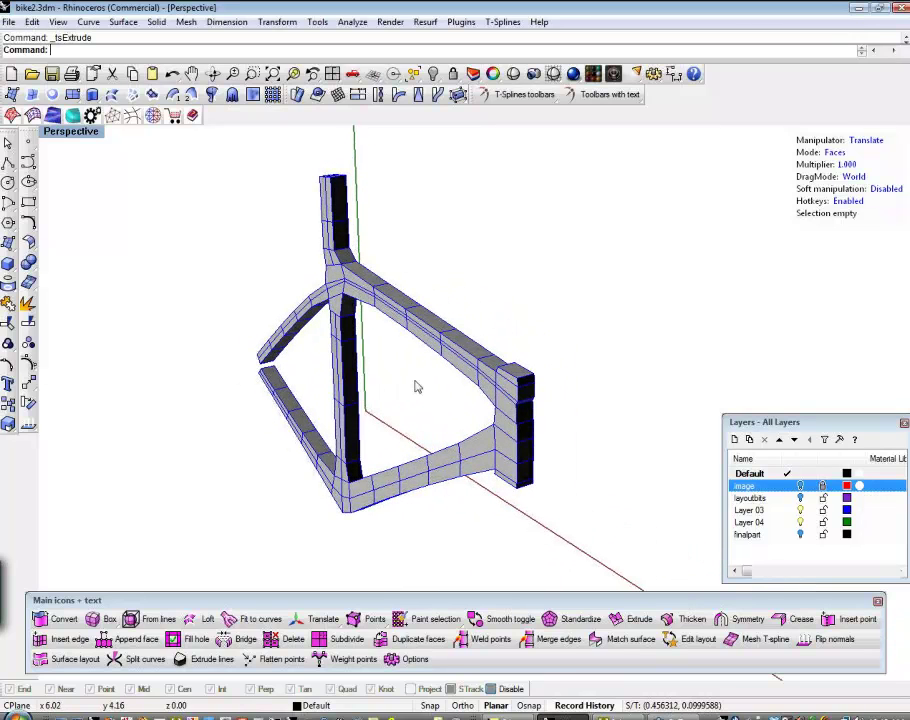
# Step: Switch to object mode and examine the extruded frame from several angles, including the seat tube and head tube
pyautogui.click(836, 153)
pyautogui.click(478, 357)
pyautogui.moveTo(563, 325); pyautogui.dragTo(586, 333, button='right')
pyautogui.click(414, 398)
pyautogui.moveTo(414, 398); pyautogui.dragTo(386, 378, button='right')
pyautogui.click(407, 418)
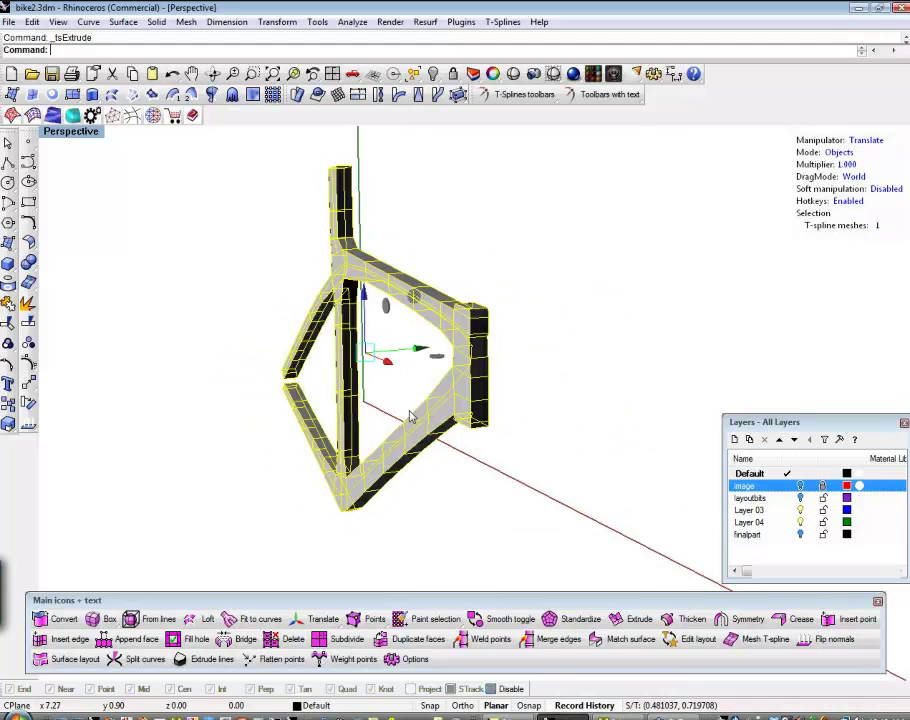
pyautogui.click(405, 387)
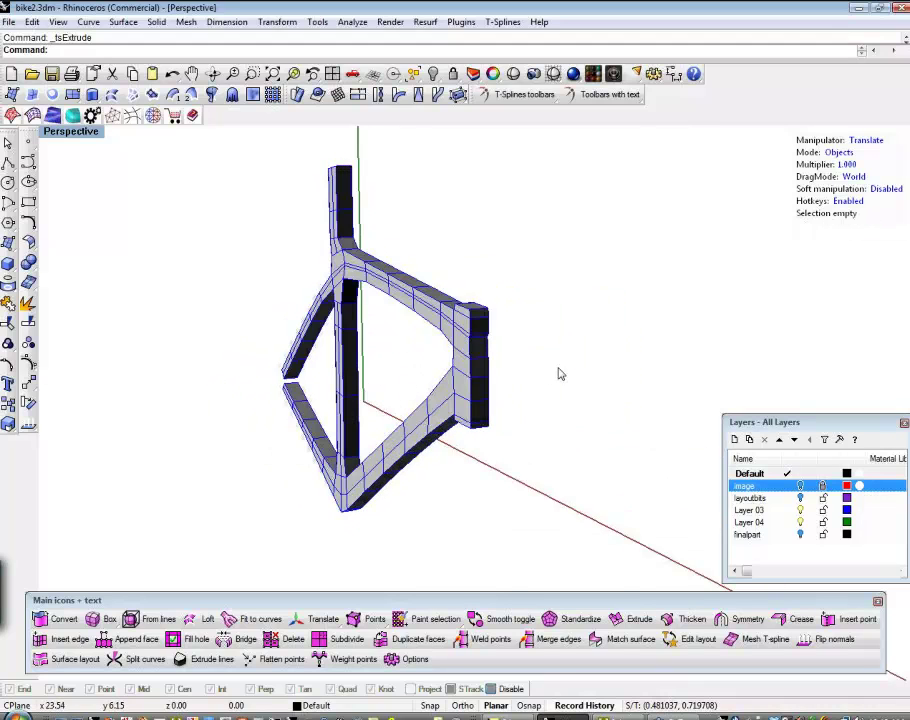
pyautogui.moveTo(559, 372); pyautogui.dragTo(601, 394, button='right')
pyautogui.scroll(5, 340, 268)
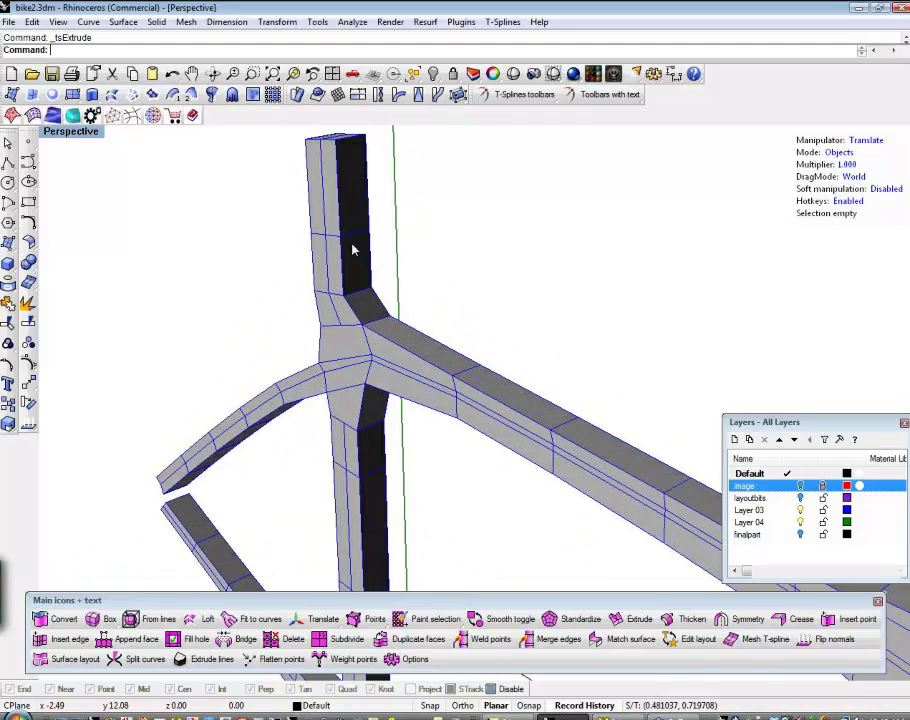
pyautogui.scroll(-6, 352, 250)
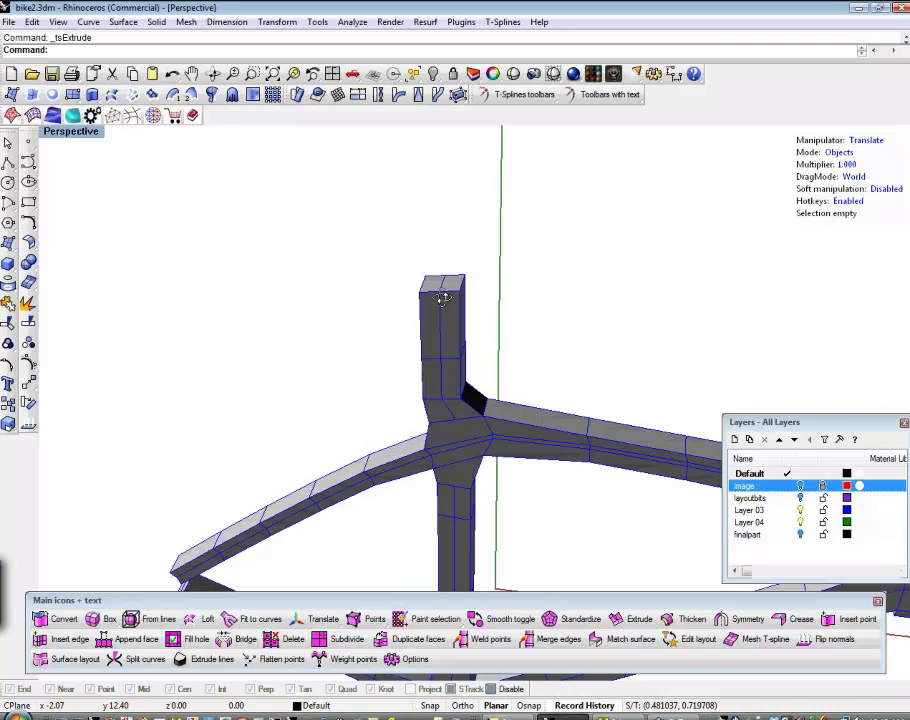
pyautogui.moveTo(486, 313); pyautogui.dragTo(404, 346, button='right')
pyautogui.scroll(4, 414, 396)
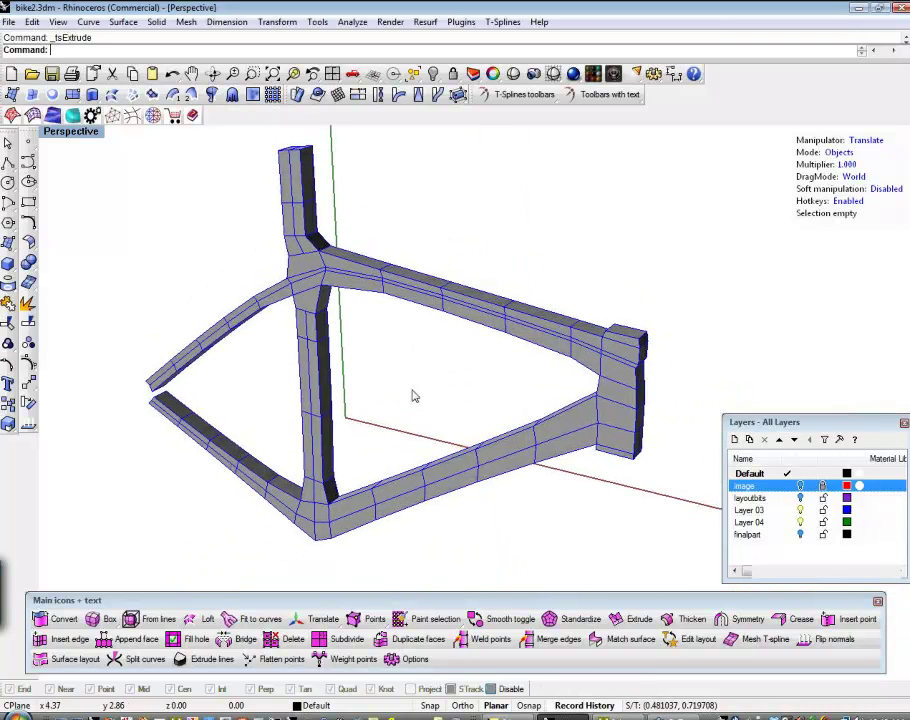
# Step: Switch the extruded frame from the boxy control mesh to smooth display with Smooth toggle
pyautogui.moveTo(414, 396); pyautogui.dragTo(383, 385, button='right')
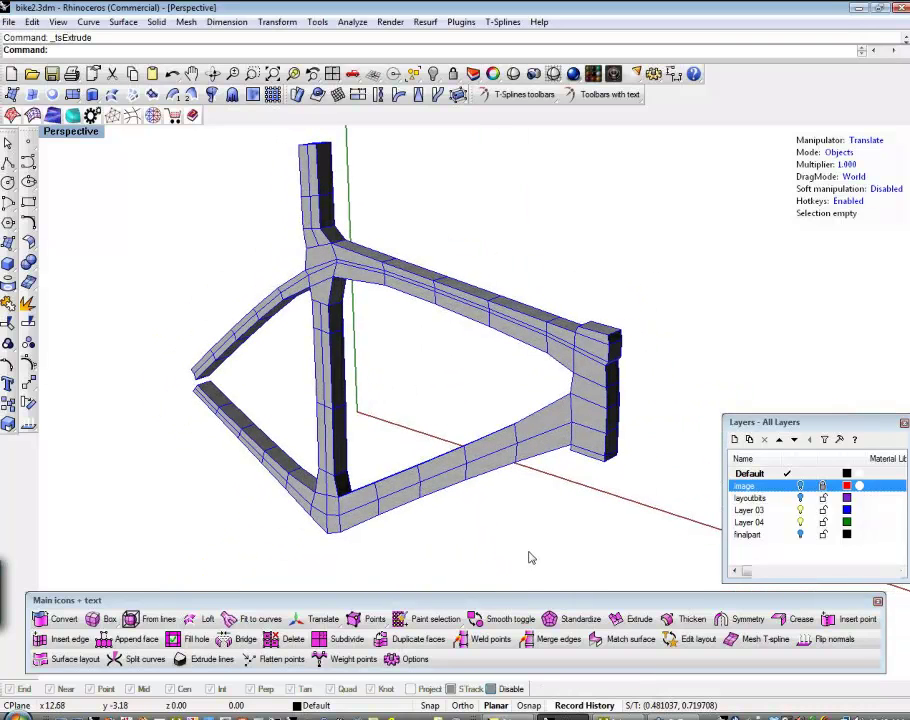
pyautogui.click(509, 619)
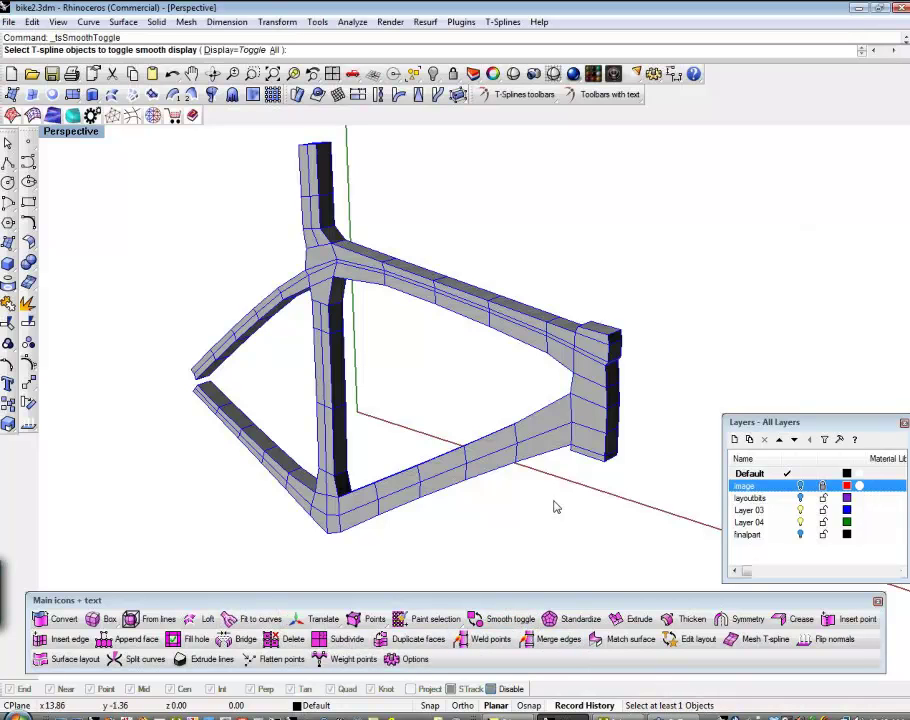
pyautogui.click(508, 468)
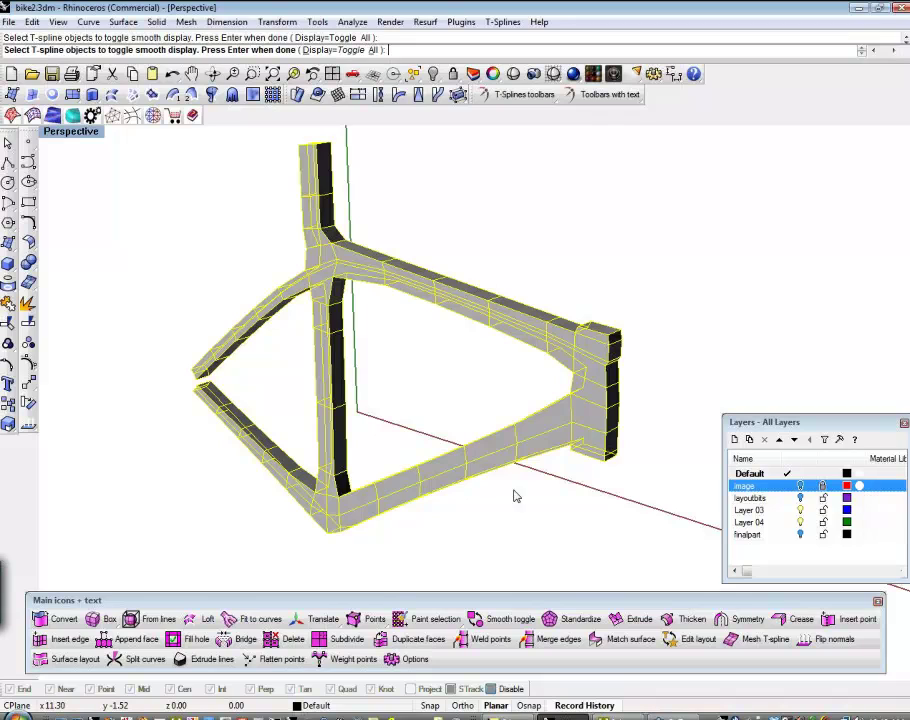
pyautogui.press('Return')
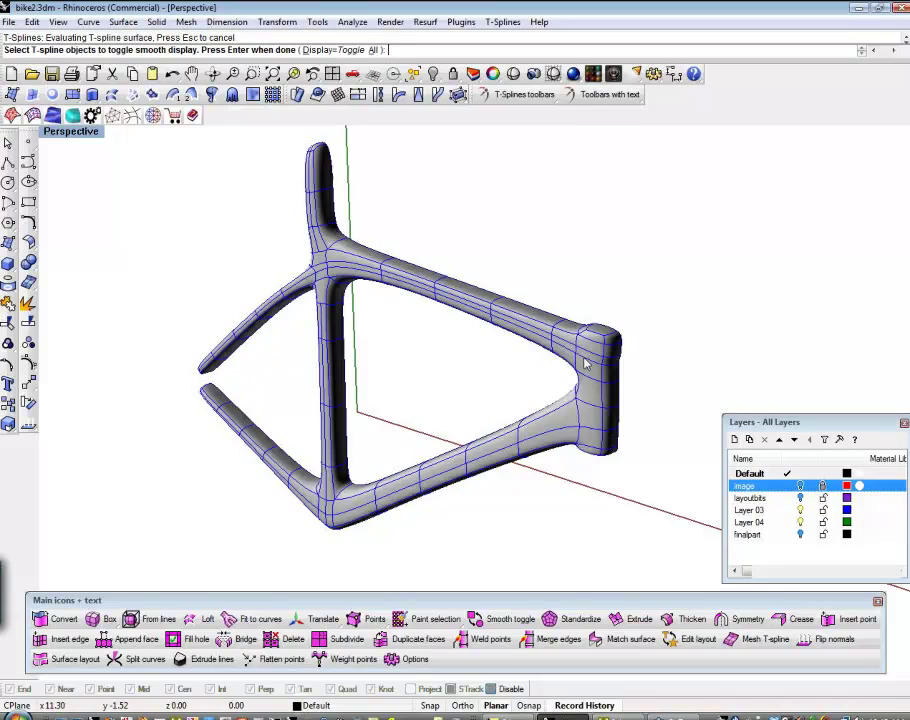
pyautogui.press('Return')
# Step: Delete the faces closing the upper and lower ends of the head tube
pyautogui.moveTo(585, 363); pyautogui.dragTo(509, 372, button='right')
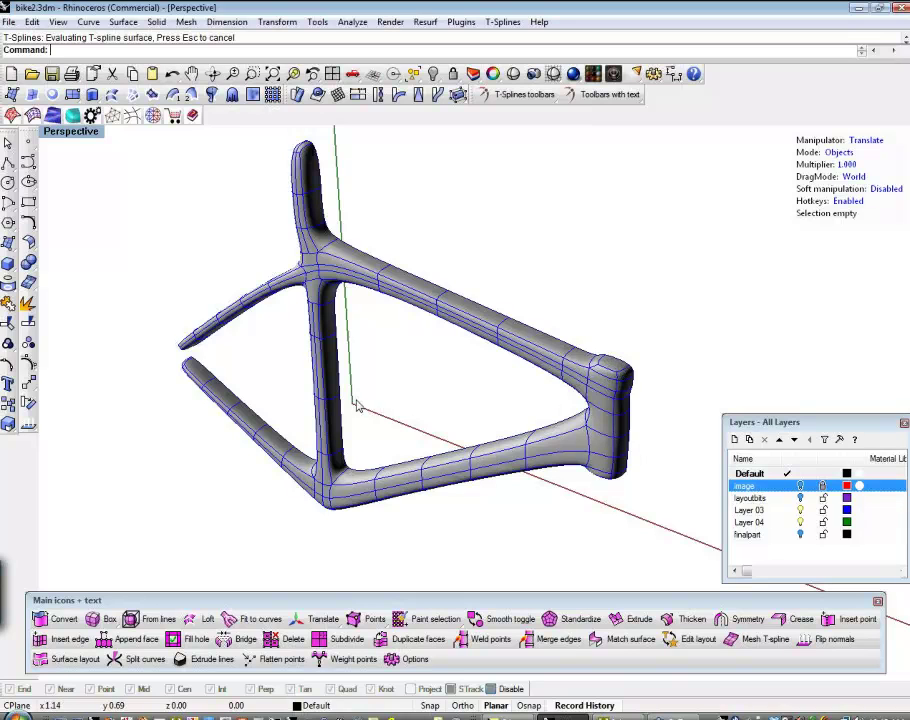
pyautogui.moveTo(355, 400); pyautogui.dragTo(433, 390, button='right')
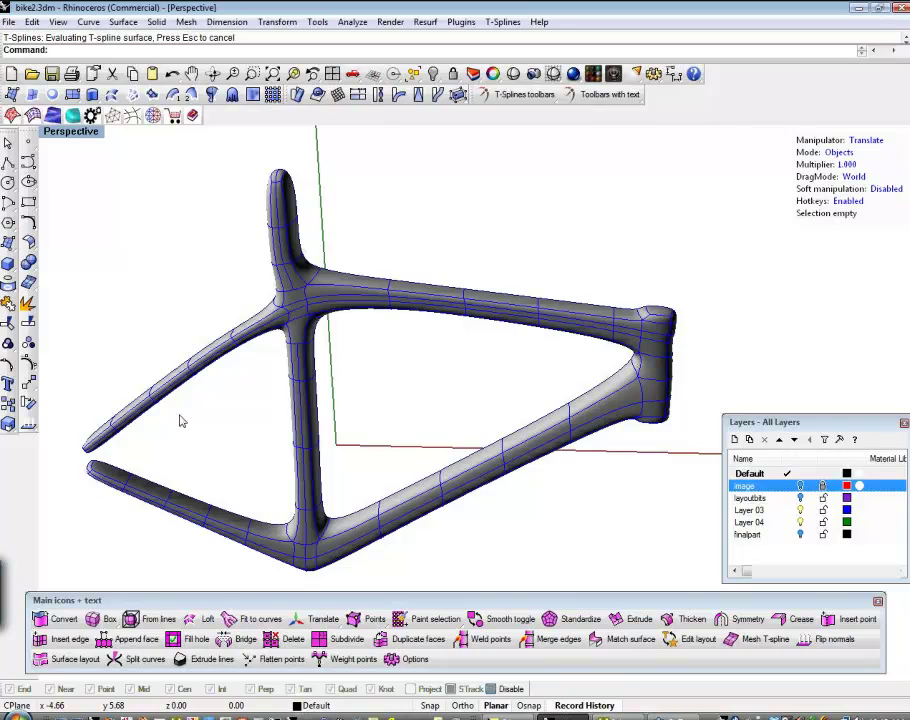
pyautogui.moveTo(182, 421); pyautogui.dragTo(242, 347, button='right')
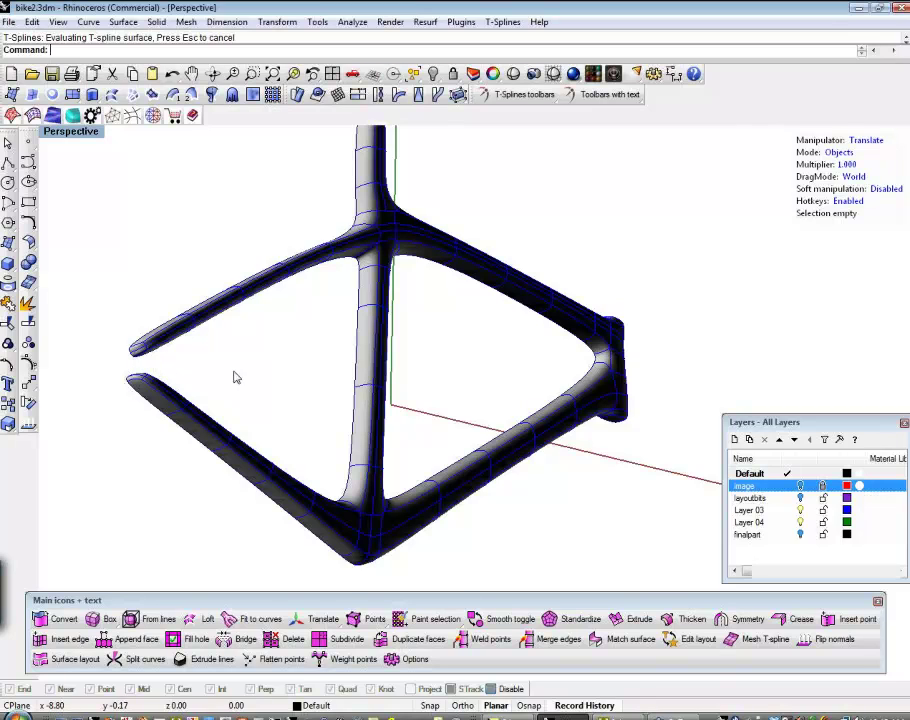
pyautogui.moveTo(143, 360); pyautogui.dragTo(607, 388, button='right')
pyautogui.click(840, 154)
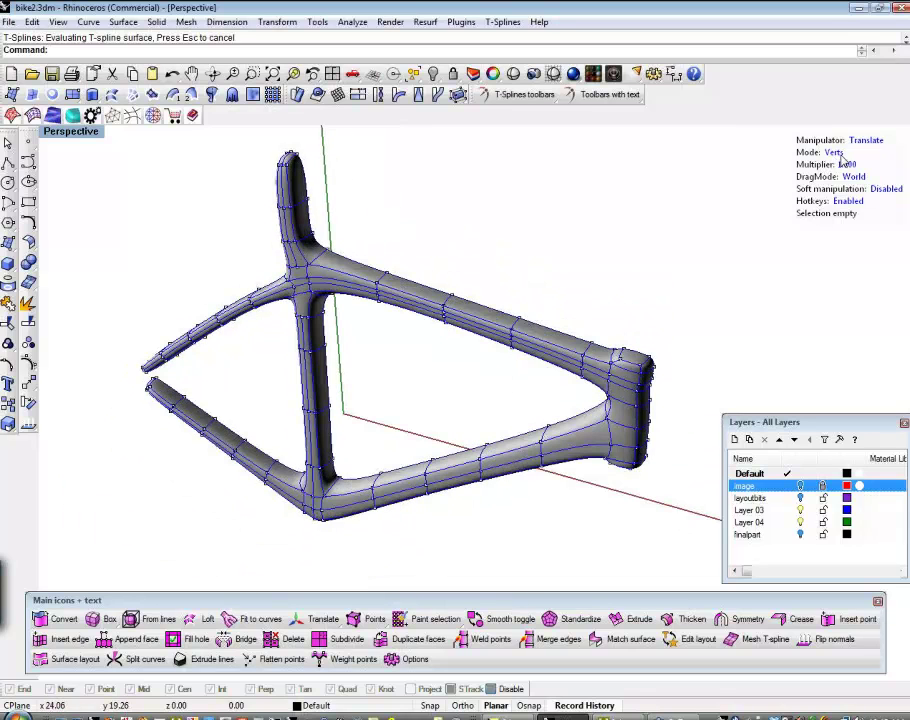
pyautogui.click(840, 154)
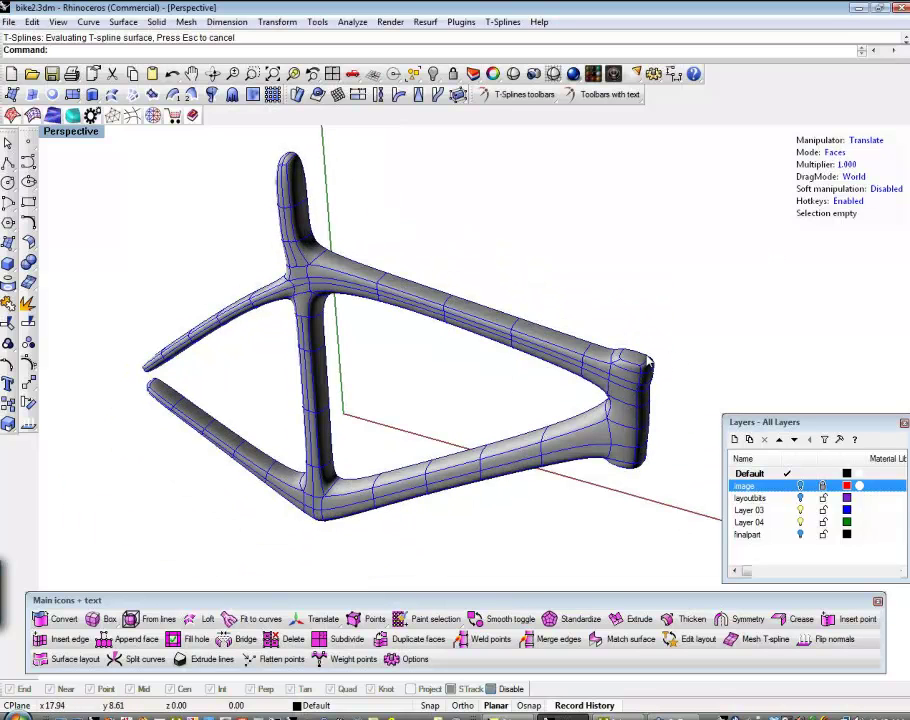
pyautogui.click(649, 364)
pyautogui.moveTo(662, 400); pyautogui.dragTo(644, 507, button='right')
pyautogui.keyDown('shift'); pyautogui.click(639, 341); pyautogui.keyUp('shift')
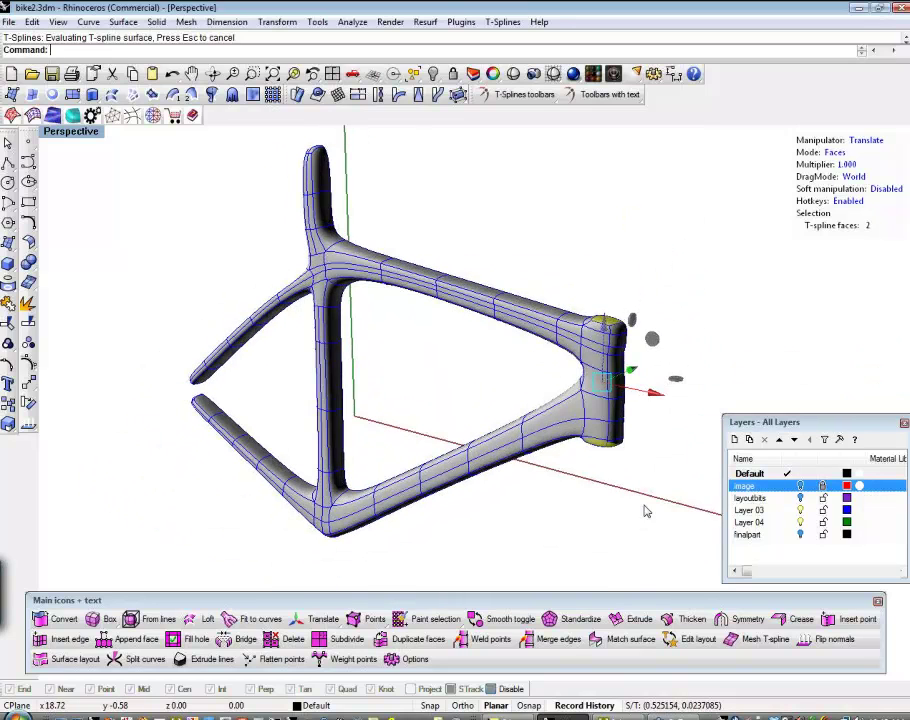
pyautogui.scroll(6, 664, 361)
pyautogui.press('Delete')
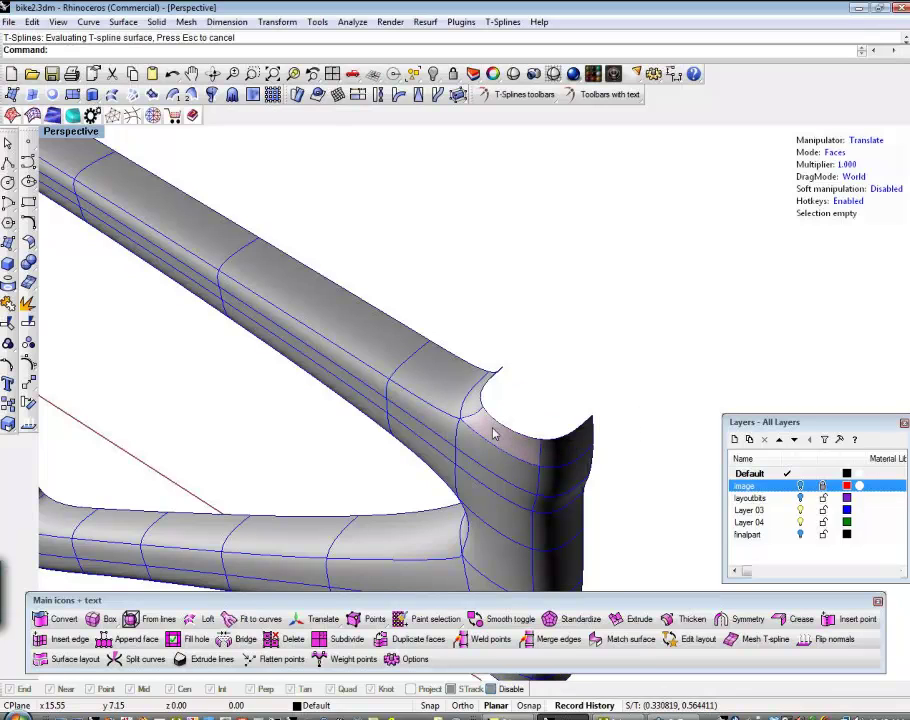
# Step: Delete the faces capping the top end of the seat tube
pyautogui.moveTo(493, 433); pyautogui.dragTo(615, 311, button='right')
pyautogui.scroll(-5, 615, 310)
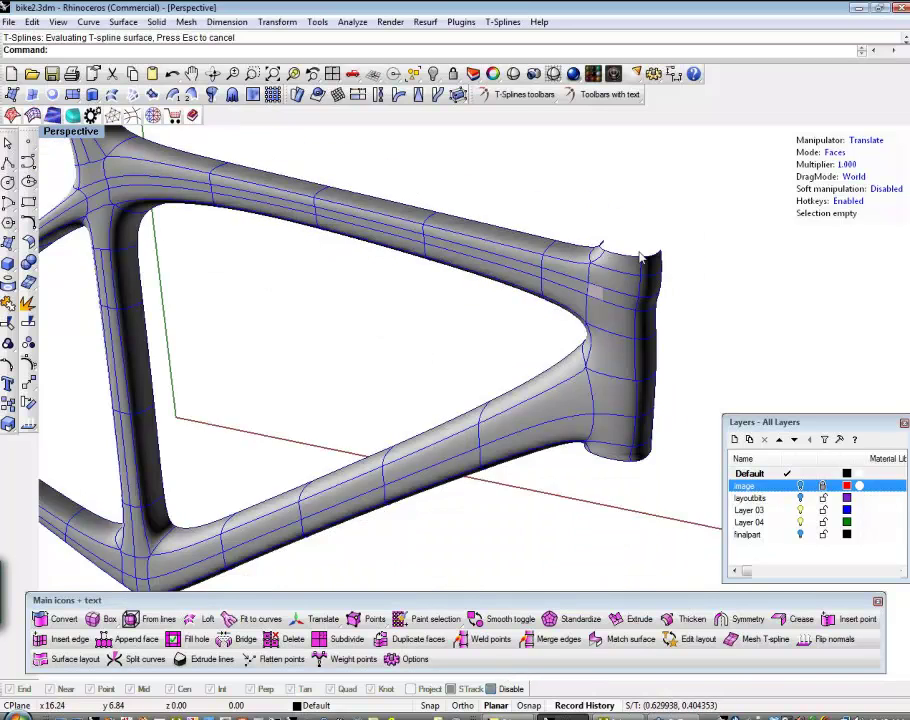
pyautogui.moveTo(650, 510); pyautogui.dragTo(634, 492, button='right')
pyautogui.scroll(-8, 634, 492)
pyautogui.keyDown('shift'); pyautogui.moveTo(492, 406); pyautogui.dragTo(461, 385, button='right'); pyautogui.keyUp('shift')
pyautogui.scroll(6, 412, 320)
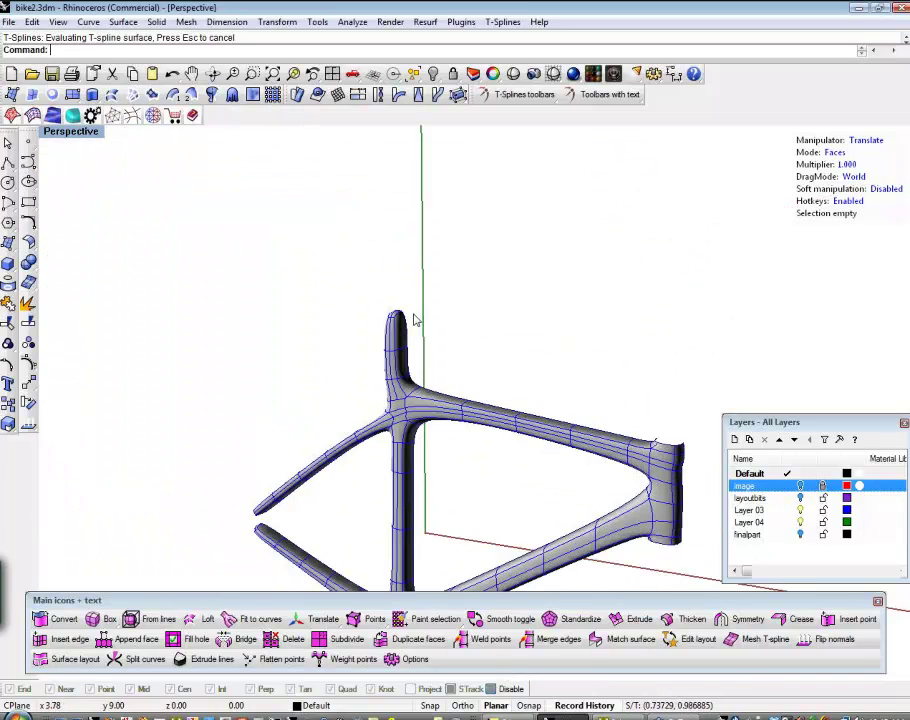
pyautogui.click(341, 266)
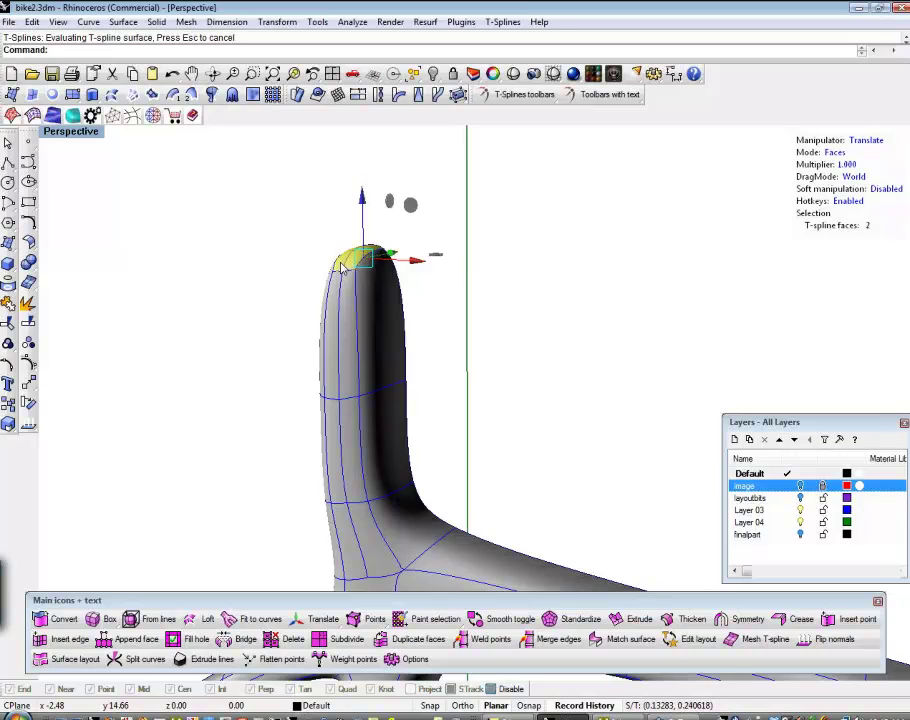
pyautogui.moveTo(450, 320); pyautogui.dragTo(502, 398, button='right')
pyautogui.press('Delete')
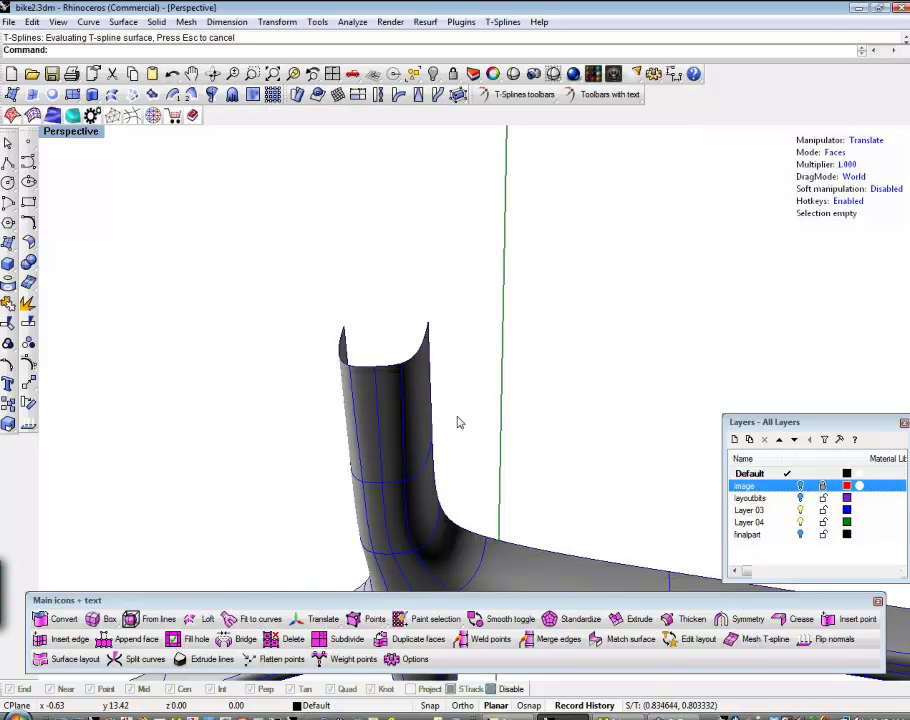
# Step: Delete the faces capping the rear ends of the seat stay and the chainstay
pyautogui.scroll(-5, 459, 420)
pyautogui.moveTo(481, 283); pyautogui.dragTo(222, 488, button='right')
pyautogui.scroll(5, 222, 488)
pyautogui.click(305, 478)
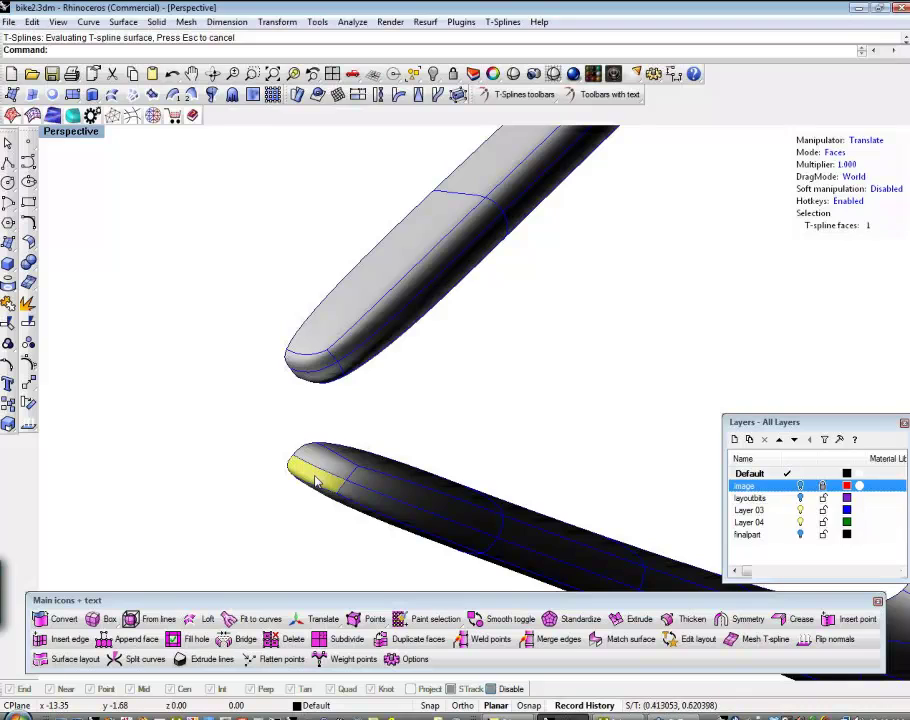
pyautogui.keyDown('shift'); pyautogui.click(304, 458); pyautogui.keyUp('shift')
pyautogui.keyDown('shift'); pyautogui.click(326, 379); pyautogui.keyUp('shift')
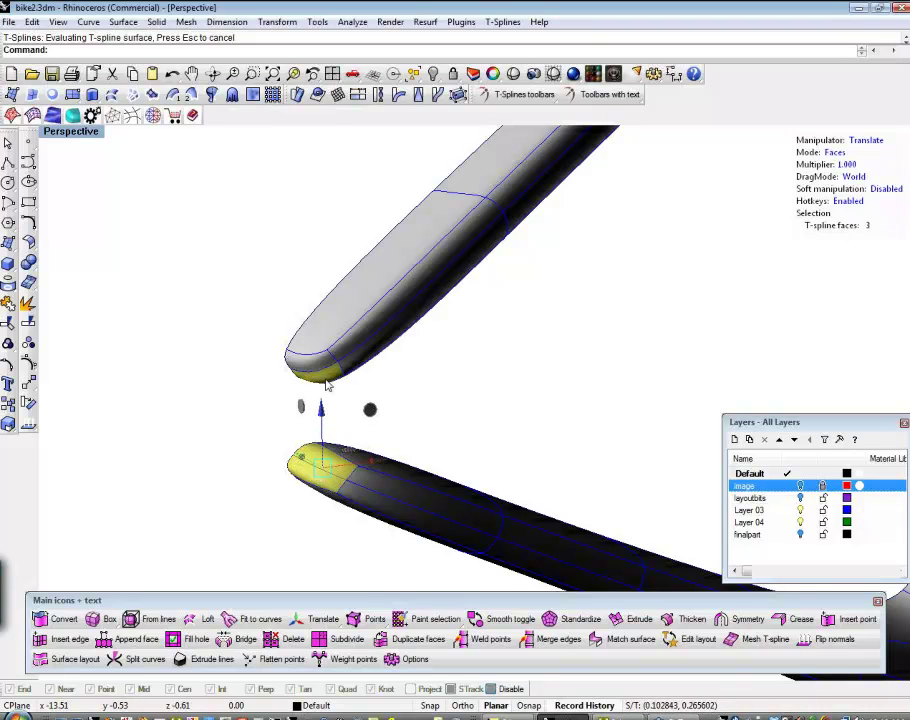
pyautogui.press('Delete')
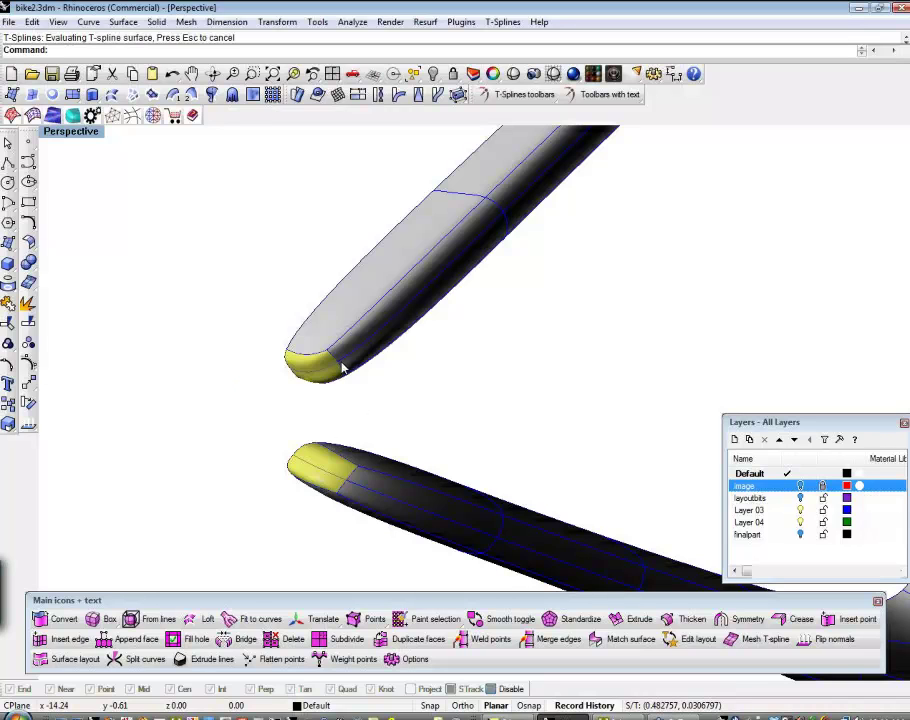
# Step: In edge mode, select the five upper lengthwise edges on the down tube's side and shift them inward along Y
pyautogui.scroll(-5, 380, 465)
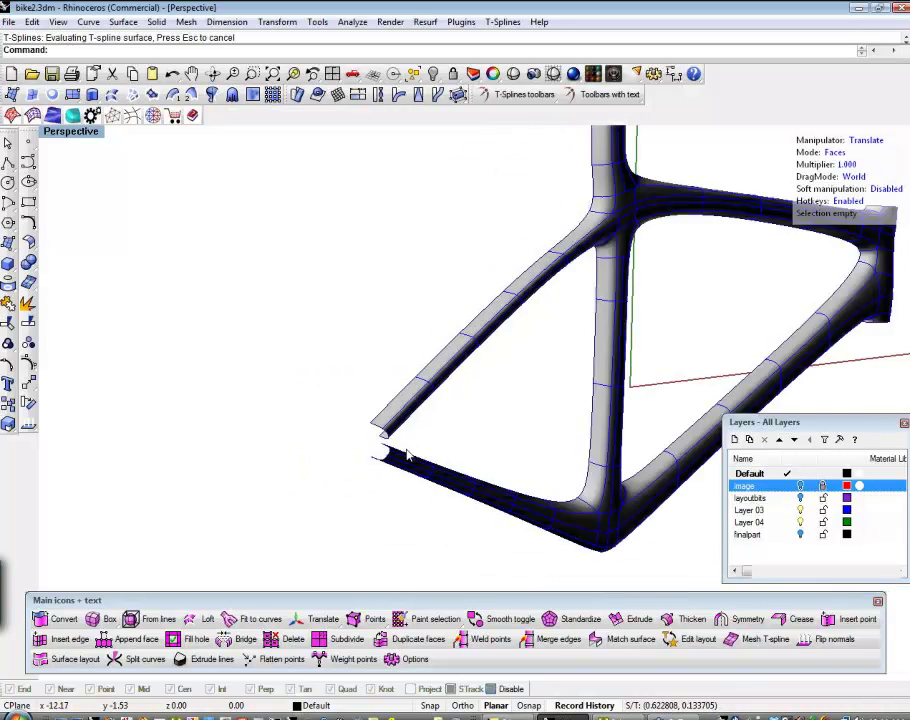
pyautogui.keyDown('shift'); pyautogui.moveTo(538, 469); pyautogui.dragTo(386, 461, button='right'); pyautogui.keyUp('shift')
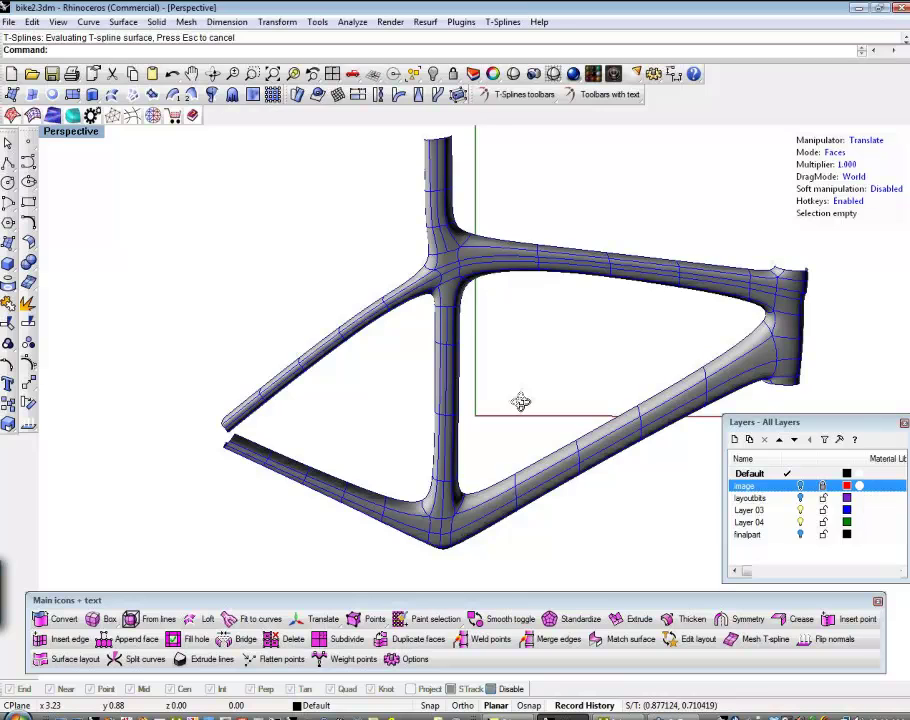
pyautogui.moveTo(520, 402); pyautogui.dragTo(446, 507, button='right')
pyautogui.scroll(5, 446, 507)
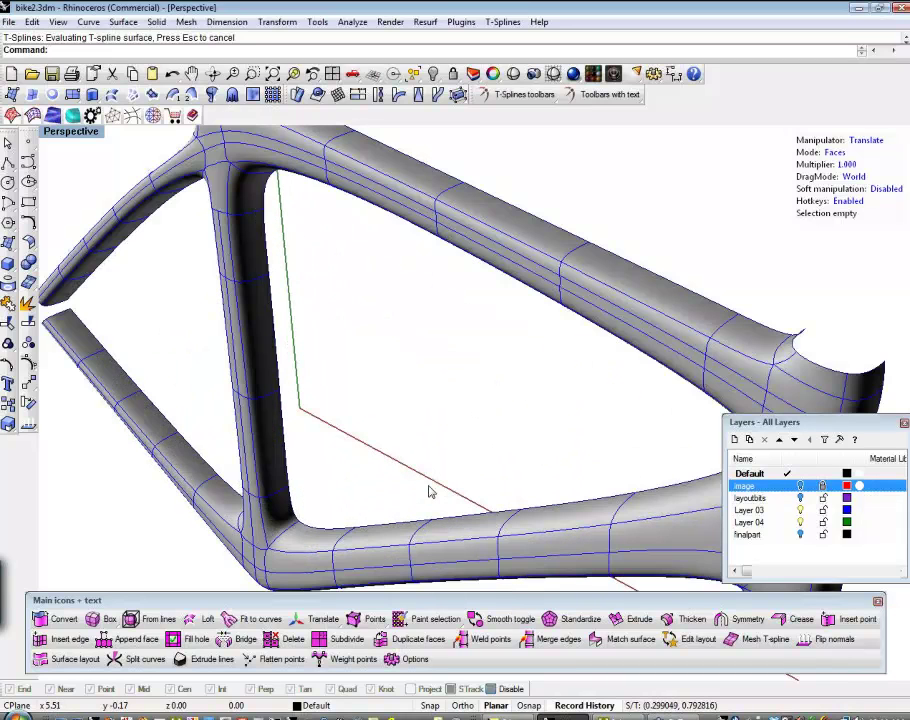
pyautogui.scroll(-2, 450, 486)
pyautogui.press('s')
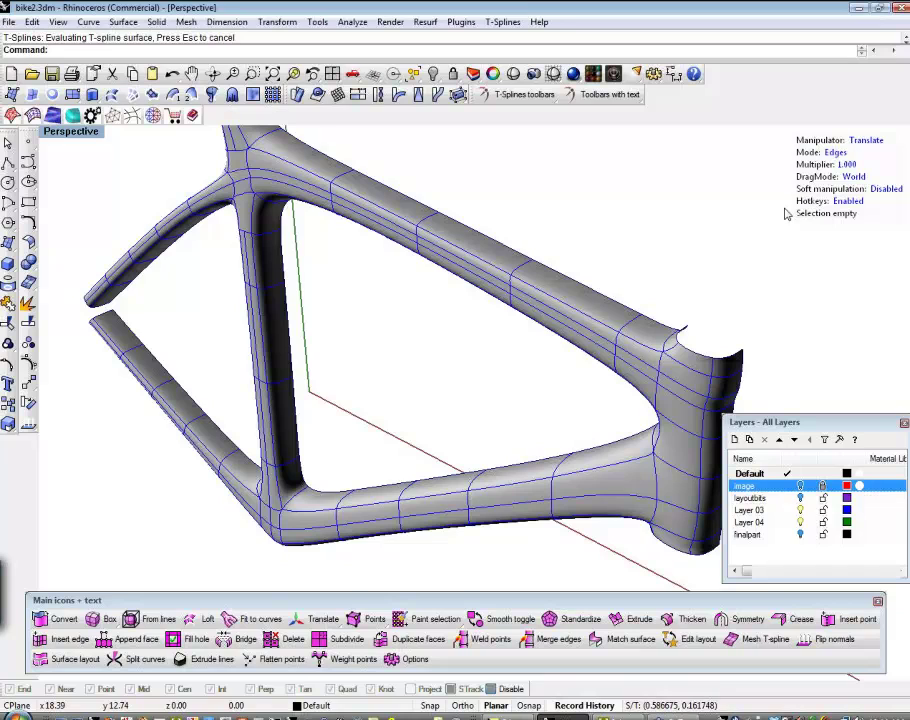
pyautogui.click(610, 465)
pyautogui.keyDown('shift'); pyautogui.click(519, 489); pyautogui.keyUp('shift')
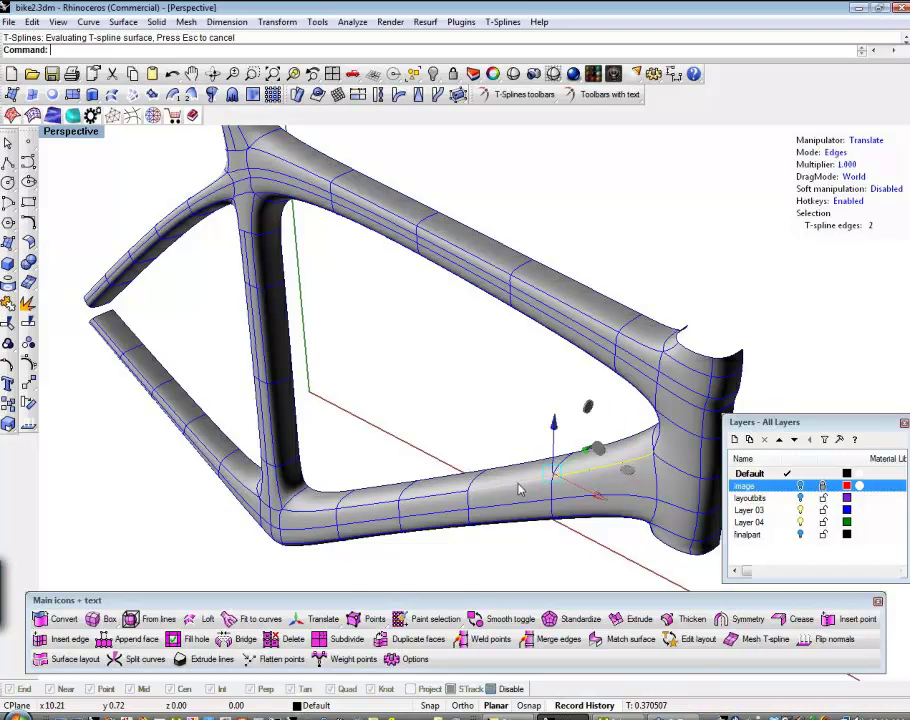
pyautogui.keyDown('shift'); pyautogui.click(441, 498); pyautogui.keyUp('shift')
pyautogui.keyDown('shift'); pyautogui.click(374, 511); pyautogui.keyUp('shift')
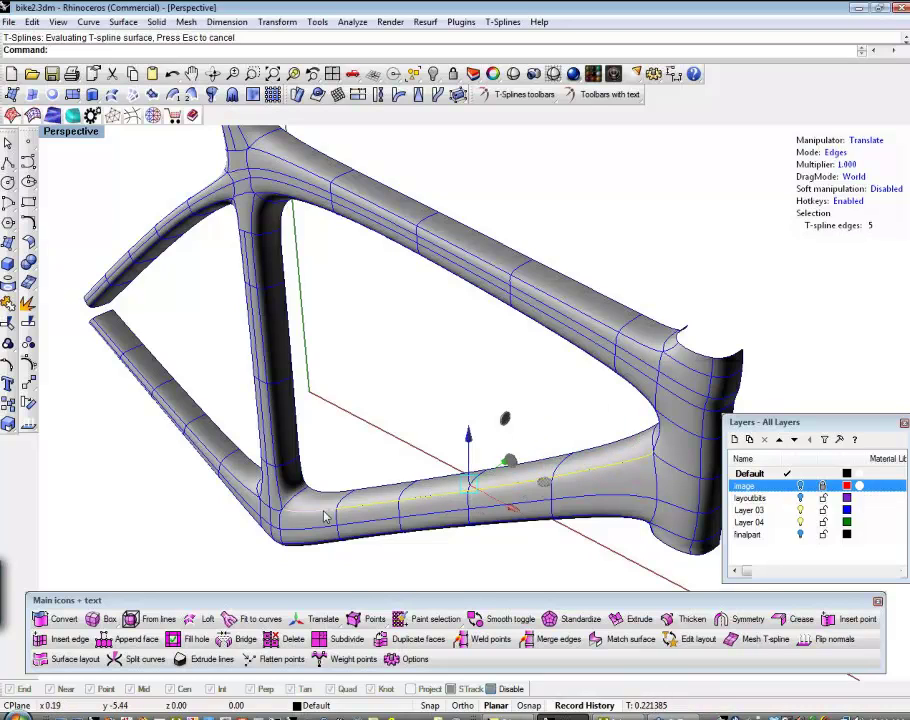
pyautogui.moveTo(508, 463); pyautogui.dragTo(493, 469, button='right')
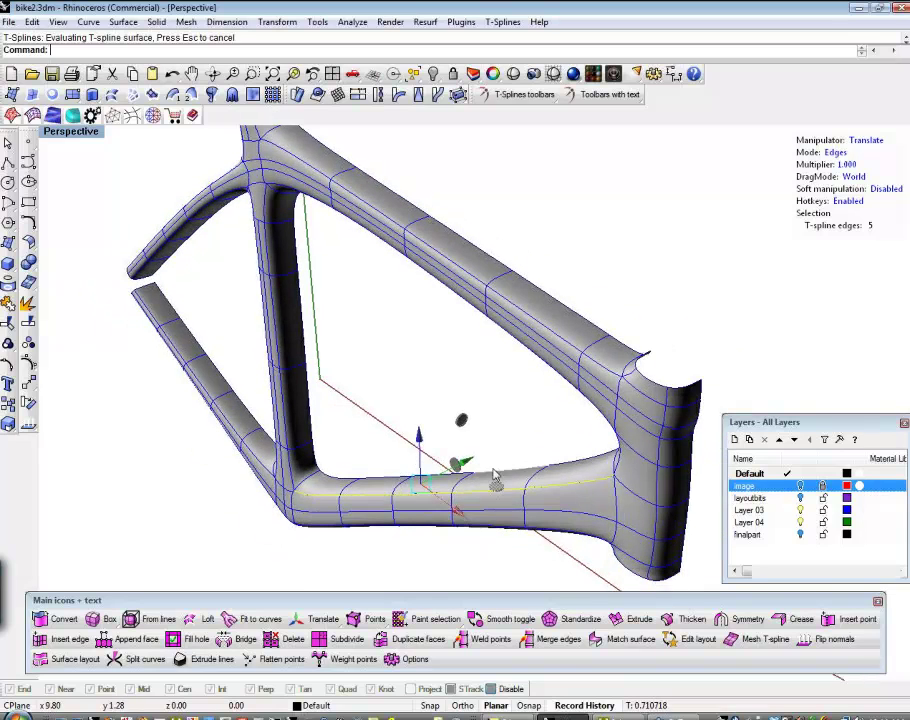
pyautogui.click(477, 465)
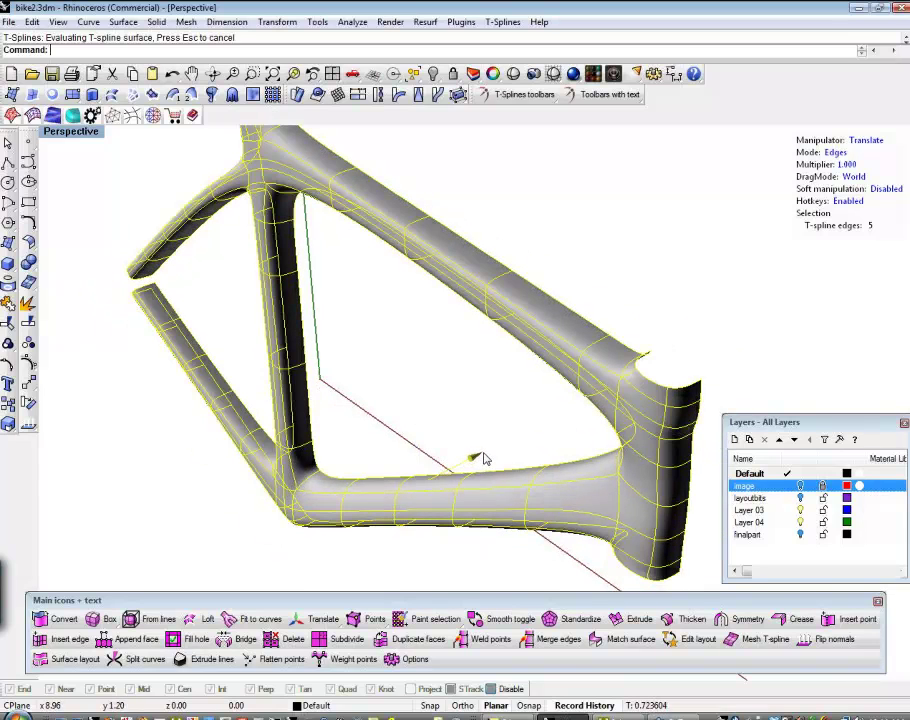
# Step: Select the five lower lengthwise edges on the down tube's side and shift them slightly inward along Y
pyautogui.moveTo(483, 457); pyautogui.dragTo(489, 508, button='right')
pyautogui.click(484, 497)
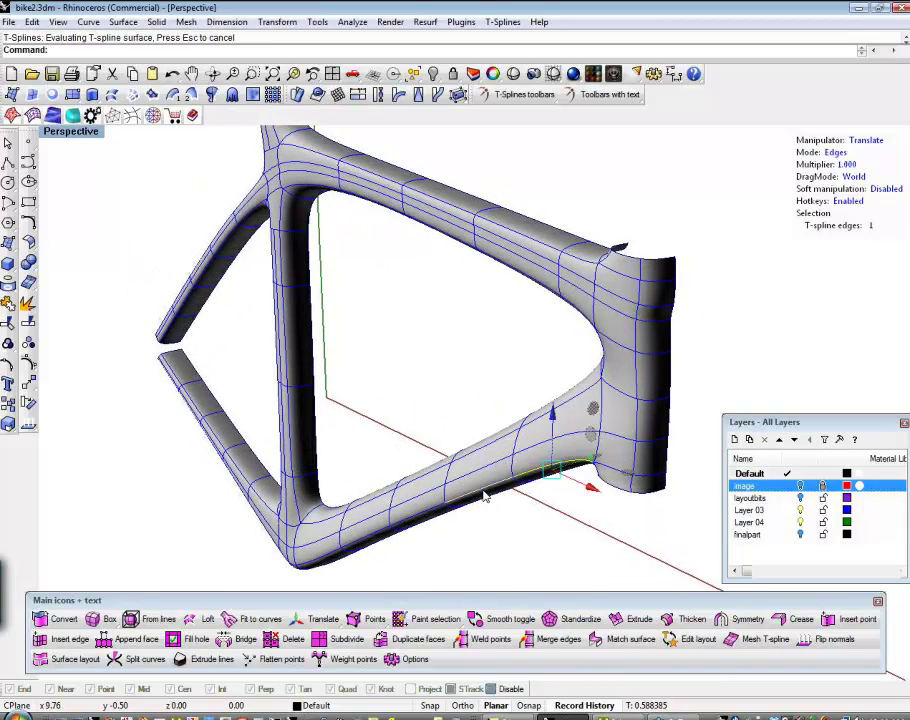
pyautogui.keyDown('shift'); pyautogui.click(410, 524); pyautogui.keyUp('shift')
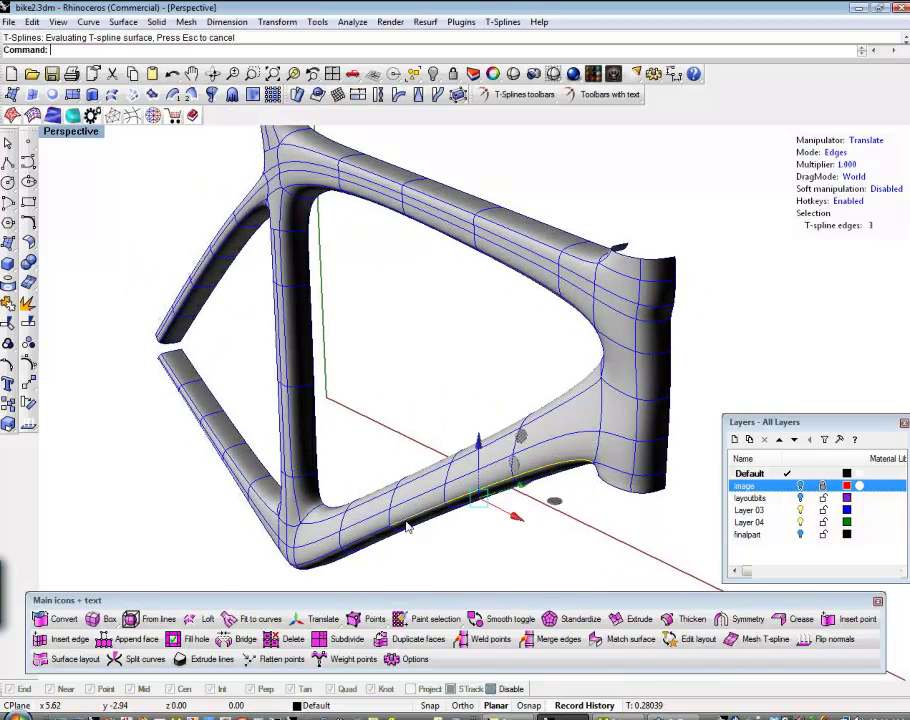
pyautogui.keyDown('shift'); pyautogui.click(368, 542); pyautogui.keyUp('shift')
pyautogui.keyDown('shift'); pyautogui.click(329, 562); pyautogui.keyUp('shift')
pyautogui.keyDown('shift'); pyautogui.click(328, 563); pyautogui.keyUp('shift')
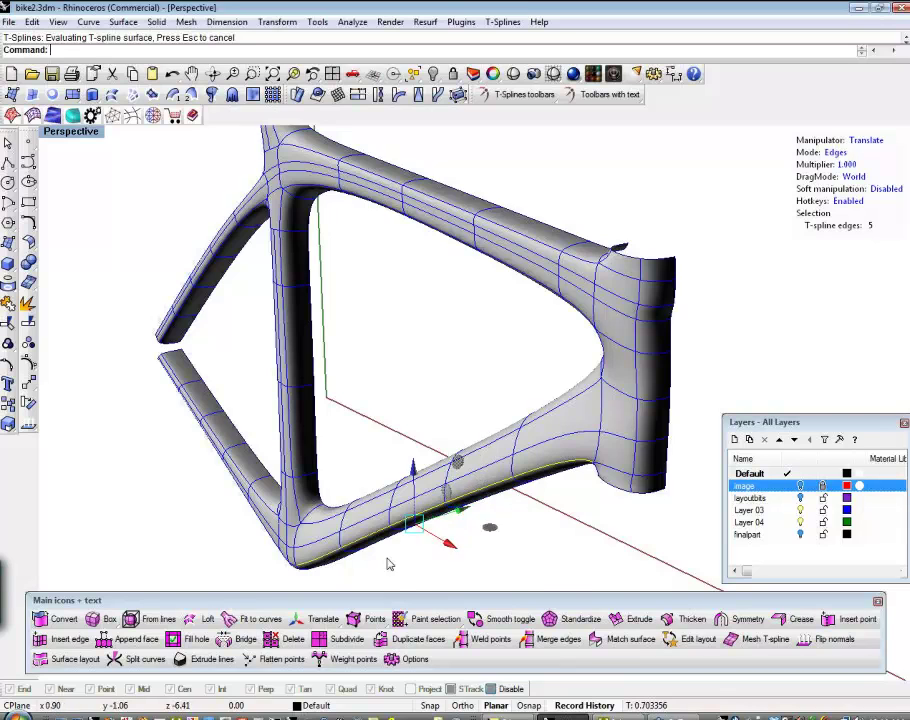
pyautogui.moveTo(387, 558); pyautogui.dragTo(442, 530, button='right')
pyautogui.moveTo(453, 511); pyautogui.dragTo(455, 511)
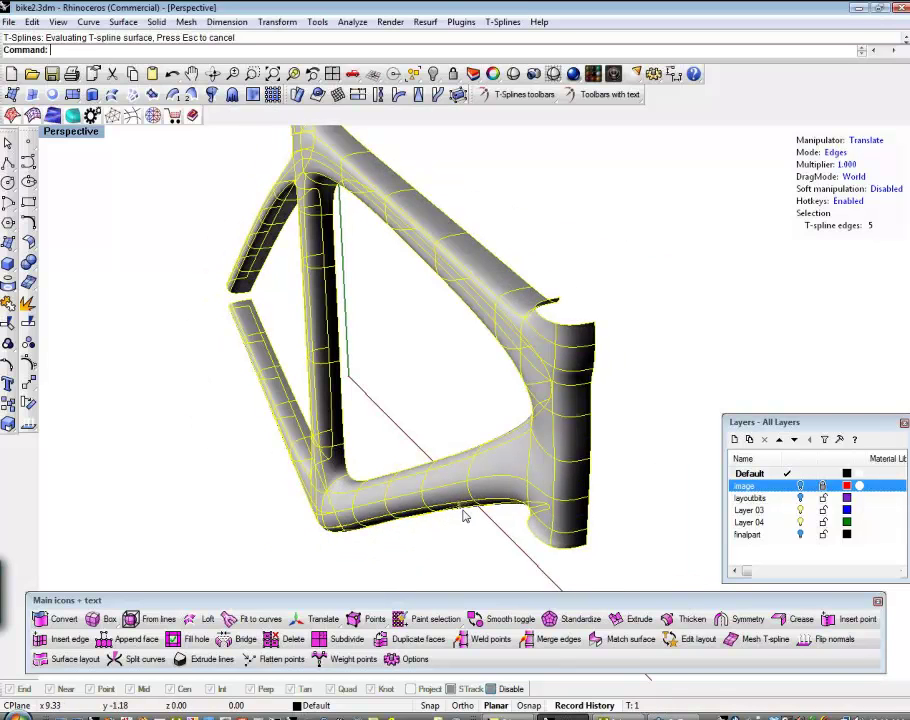
pyautogui.click(437, 544)
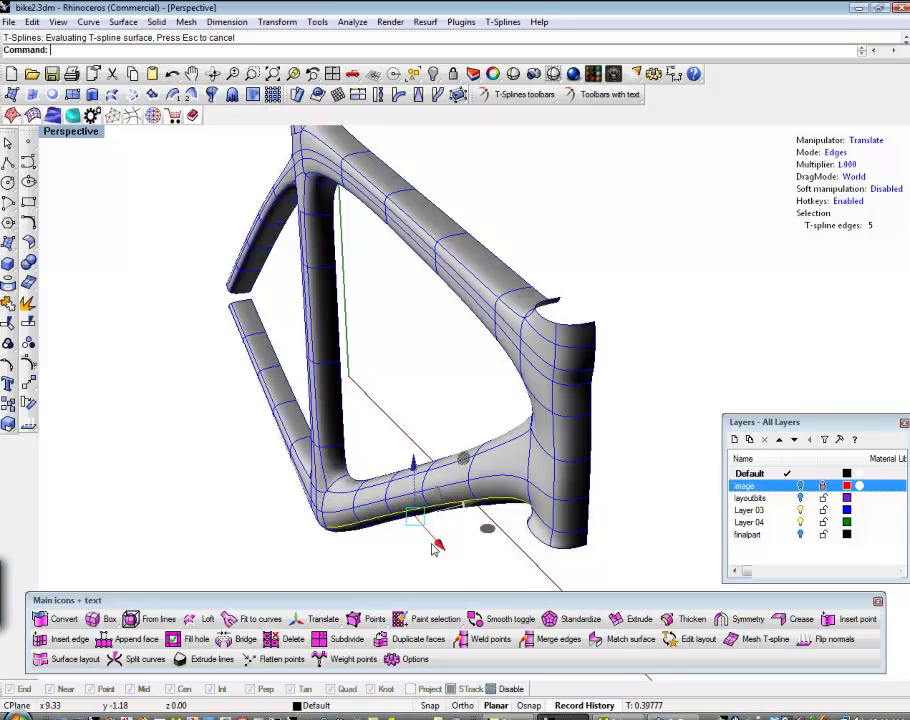
# Step: Open the material library with its CarPaint collection and place the layer list beneath it
pyautogui.scroll(-4, 404, 542)
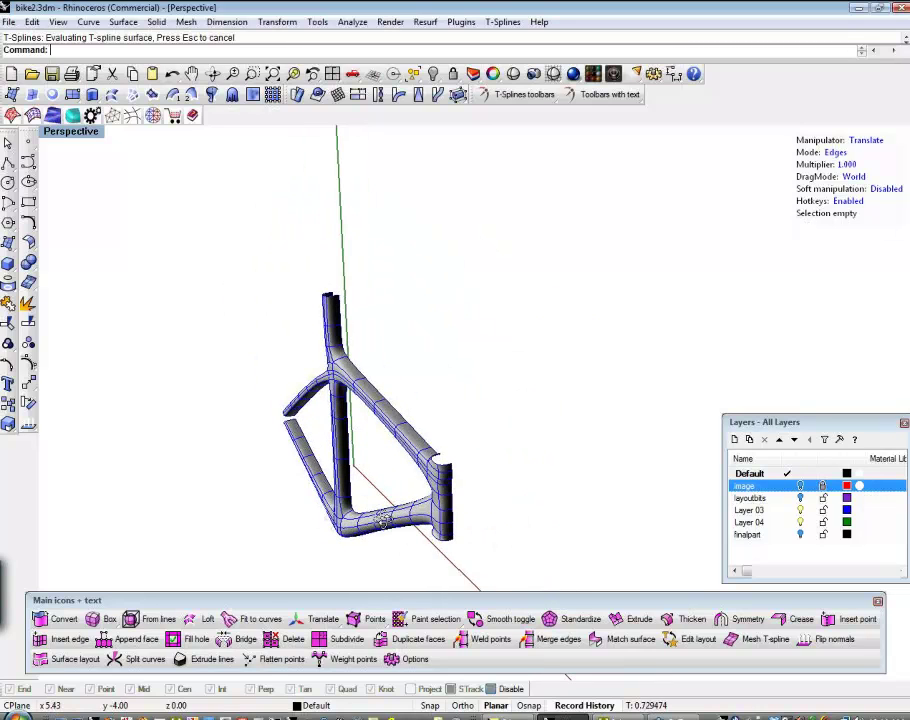
pyautogui.moveTo(383, 520); pyautogui.dragTo(472, 502, button='right')
pyautogui.click(594, 76)
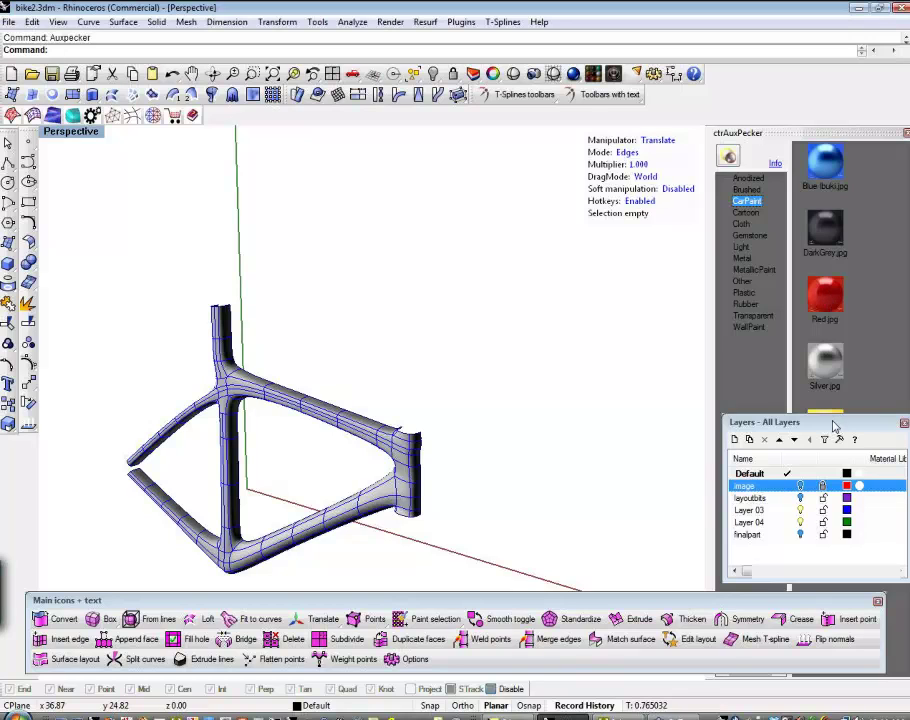
pyautogui.moveTo(835, 426); pyautogui.dragTo(837, 454)
pyautogui.moveTo(906, 302); pyautogui.dragTo(906, 328)
pyautogui.click(829, 323)
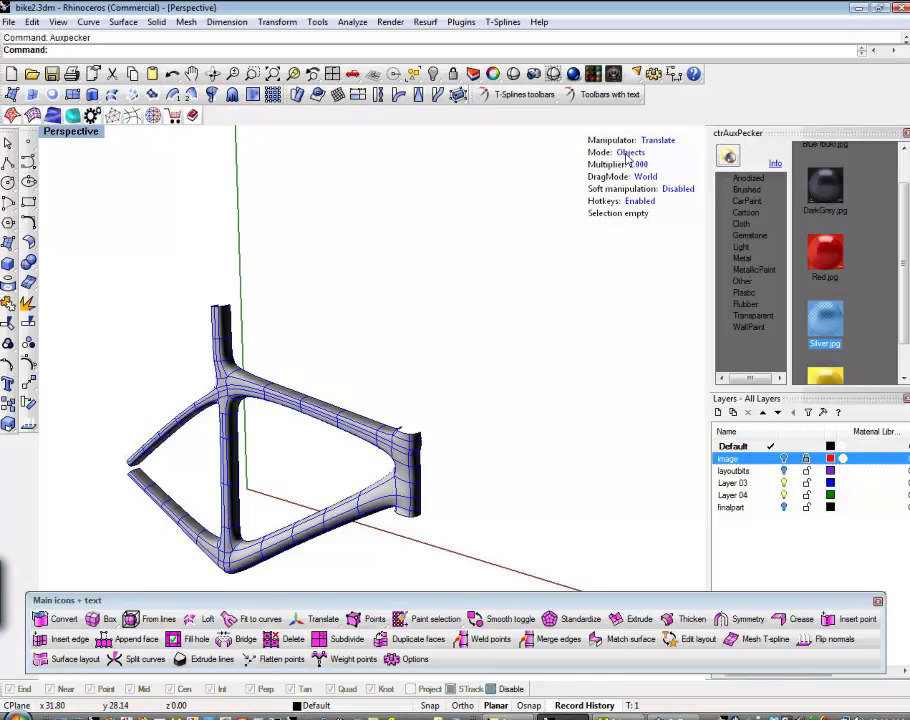
# Step: In object mode, select the frame surface and apply the Silver car paint to it
pyautogui.click(418, 506)
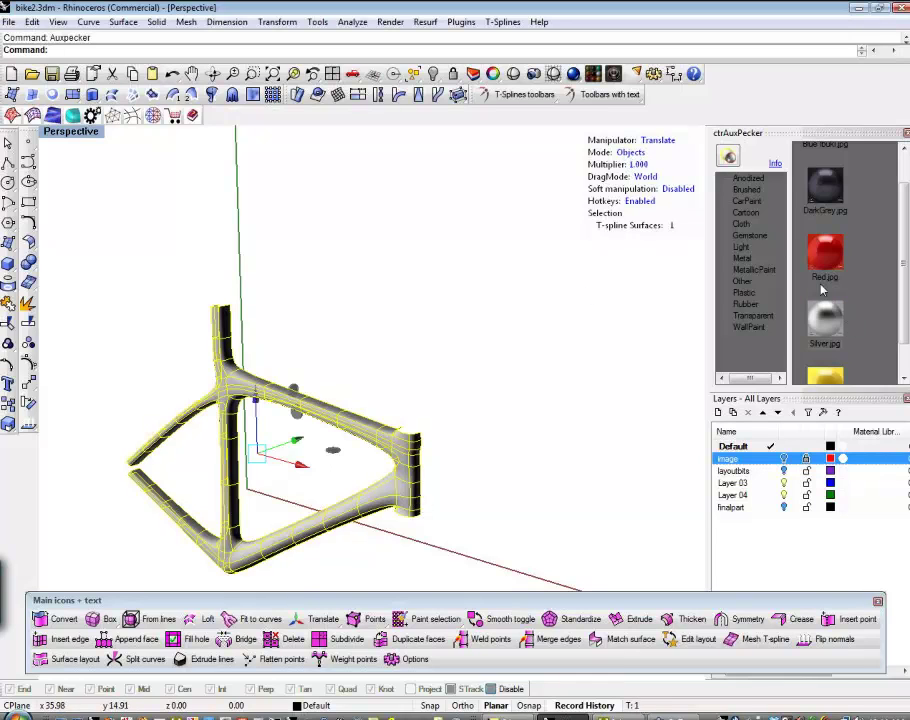
pyautogui.click(818, 320)
pyautogui.click(727, 158)
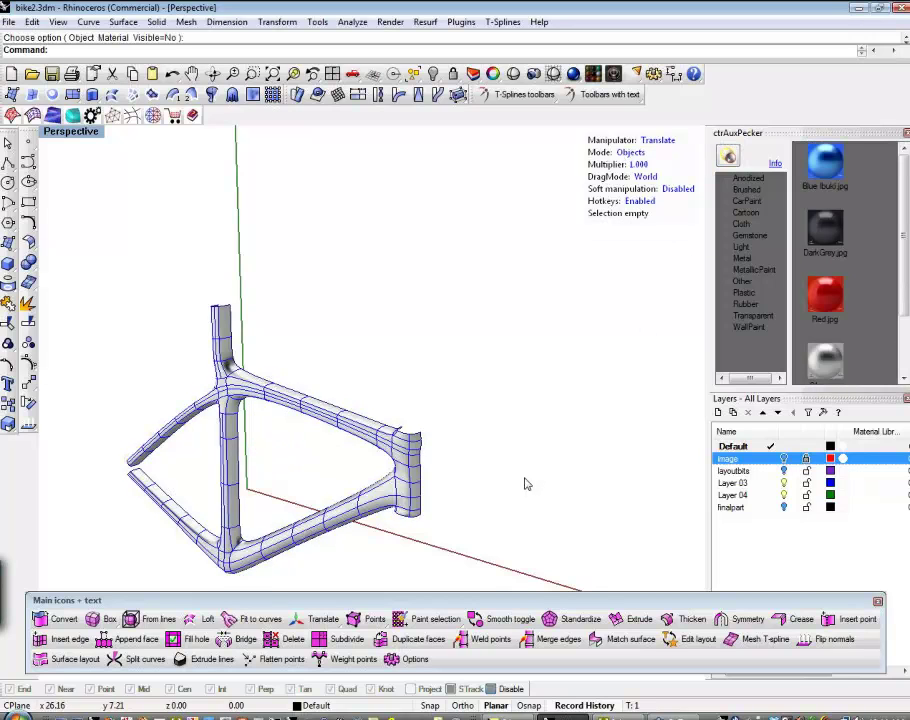
# Step: Select the frame surface and apply the Red car paint material to it
pyautogui.keyDown('shift'); pyautogui.moveTo(451, 481); pyautogui.dragTo(493, 486, button='right'); pyautogui.keyUp('shift')
pyautogui.scroll(5, 493, 486)
pyautogui.moveTo(493, 486); pyautogui.dragTo(504, 446, button='right')
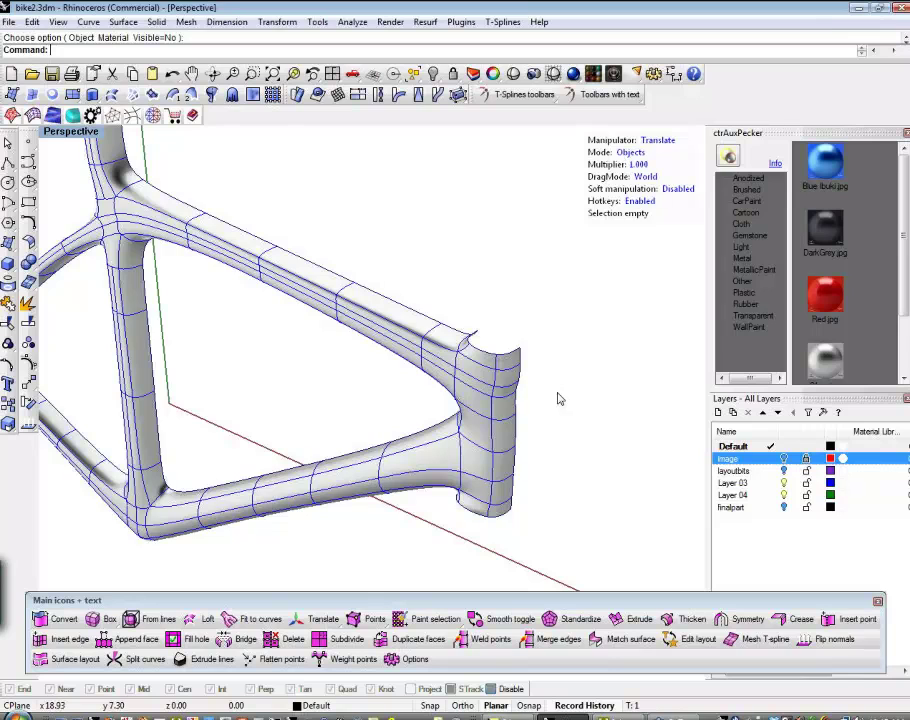
pyautogui.click(510, 408)
pyautogui.click(835, 295)
pyautogui.click(728, 157)
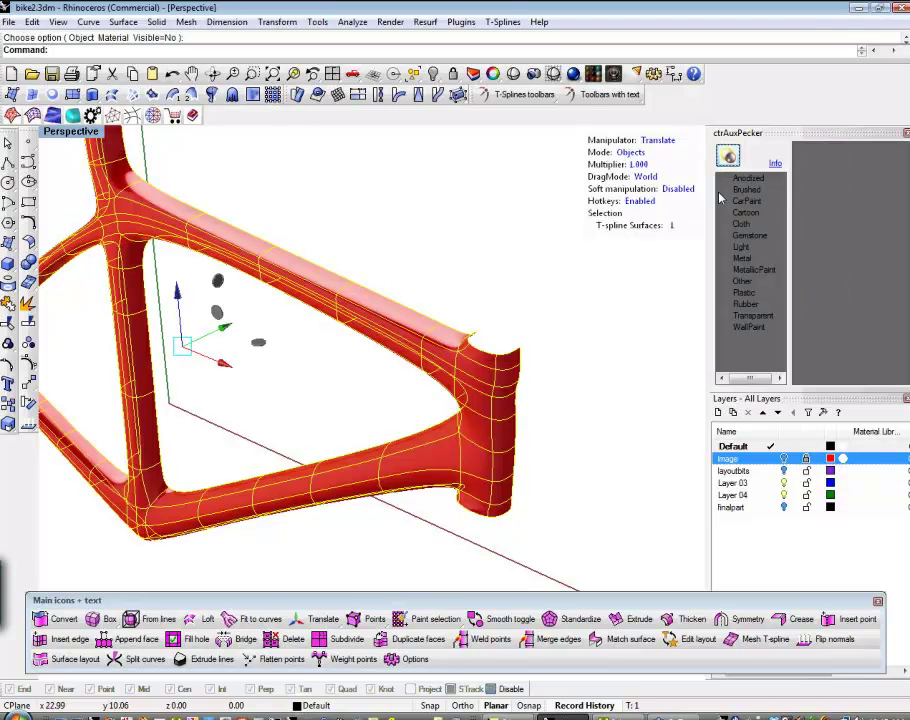
pyautogui.moveTo(591, 433); pyautogui.dragTo(580, 385, button='right')
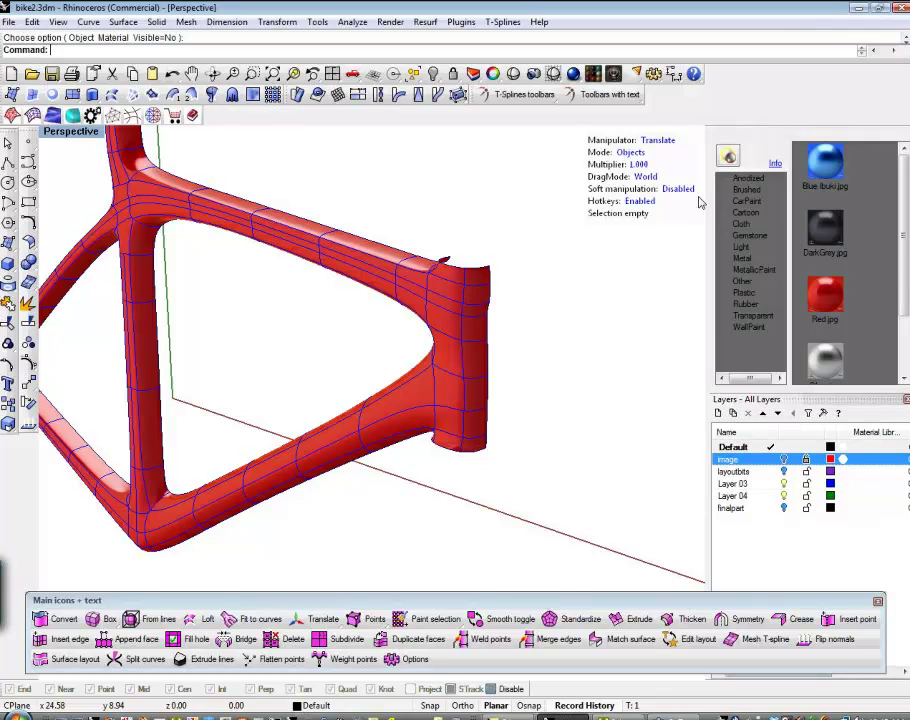
# Step: Undock and close both the material library and the layer list to free up the viewport
pyautogui.moveTo(851, 137); pyautogui.dragTo(630, 303)
pyautogui.click(686, 286)
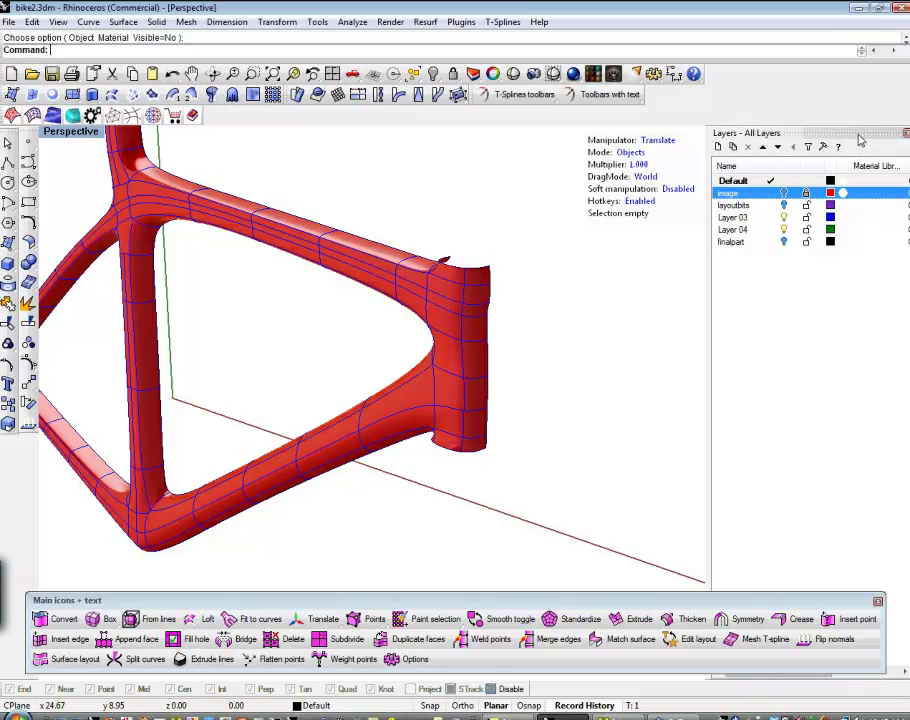
pyautogui.moveTo(751, 273); pyautogui.dragTo(684, 372)
pyautogui.click(705, 348)
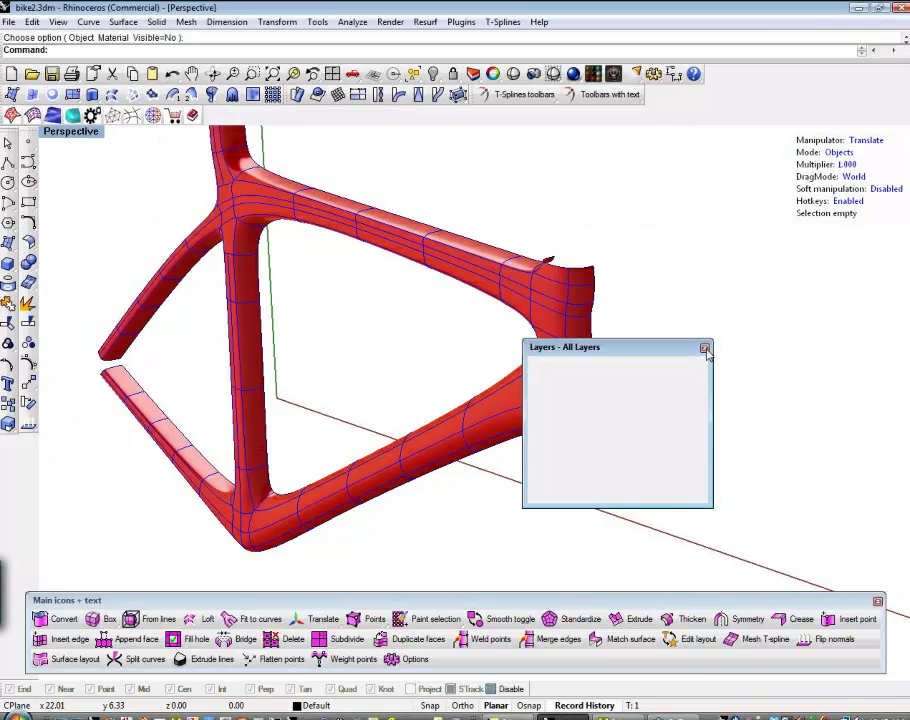
# Step: In edge mode, select the five upper lengthwise edges on the top tube's side and shift them inward along Y
pyautogui.moveTo(632, 444); pyautogui.dragTo(561, 421, button='right')
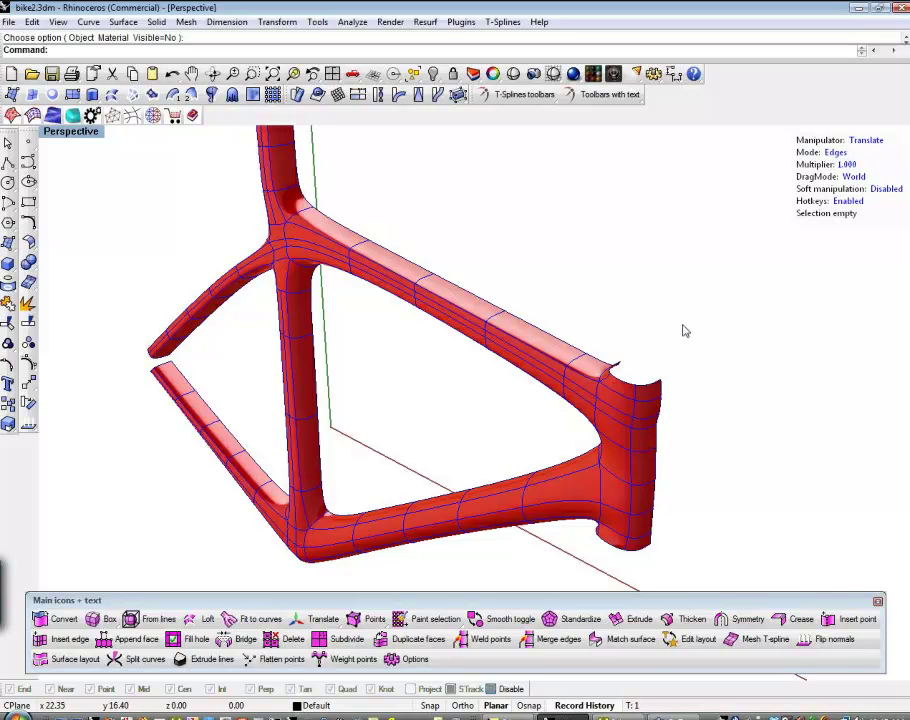
pyautogui.click(583, 376)
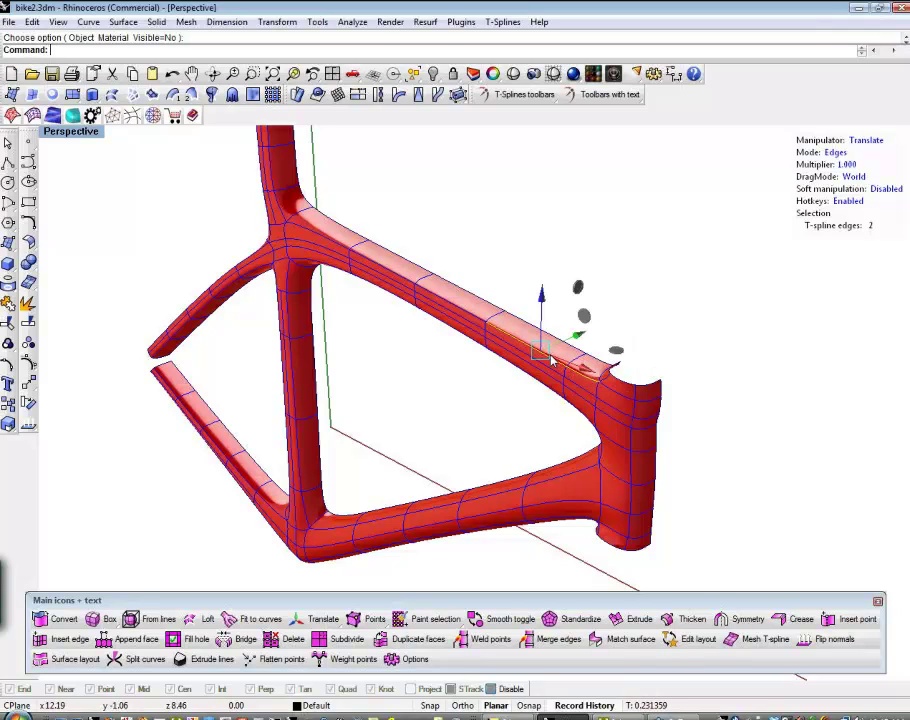
pyautogui.keyDown('shift'); pyautogui.click(481, 323); pyautogui.keyUp('shift')
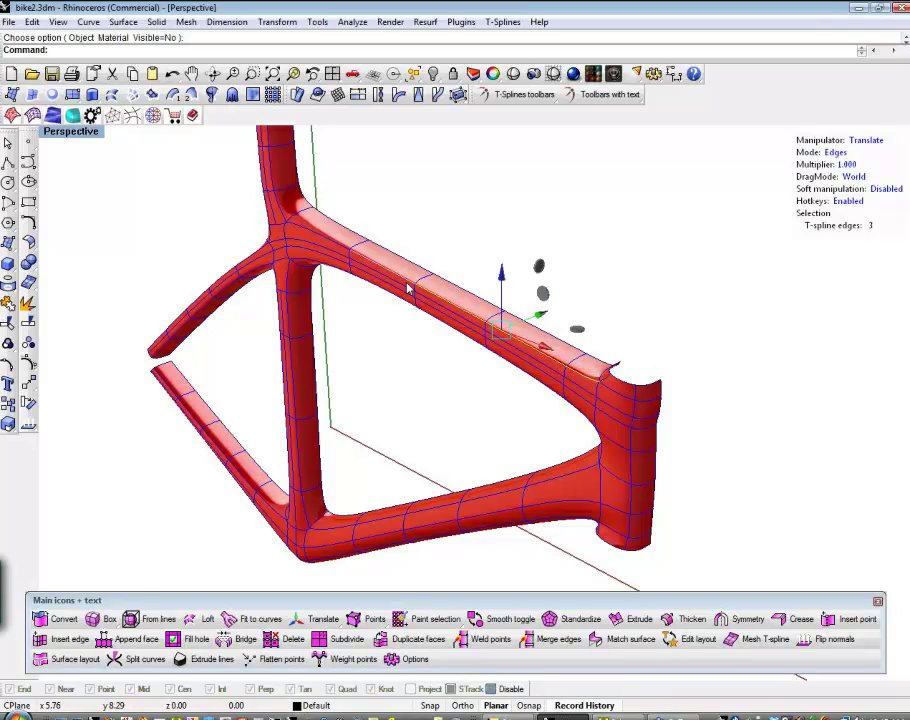
pyautogui.keyDown('shift'); pyautogui.click(335, 244); pyautogui.keyUp('shift')
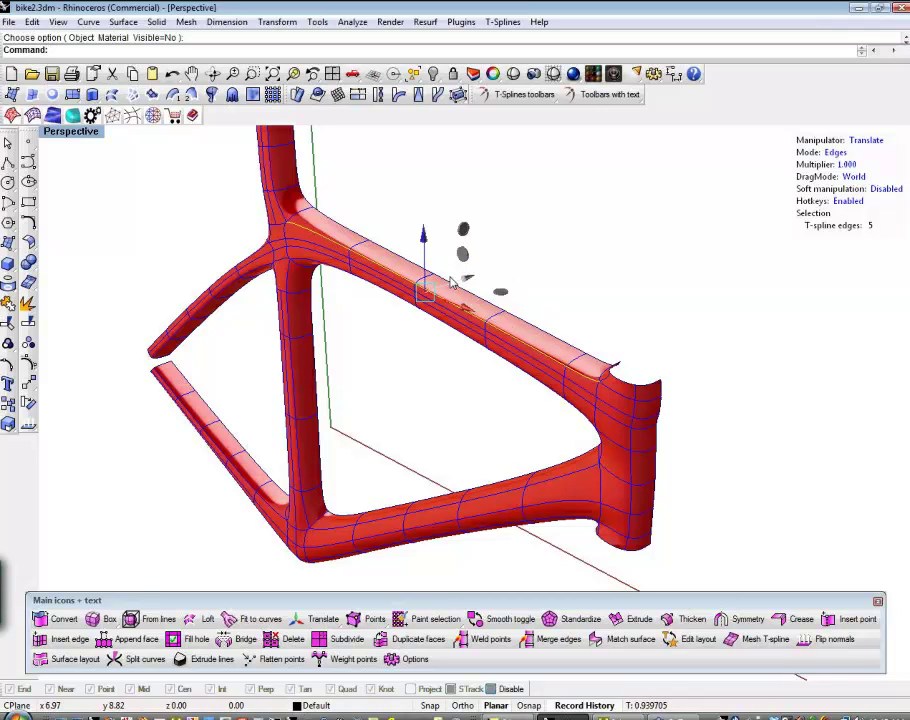
pyautogui.moveTo(470, 279); pyautogui.dragTo(483, 280)
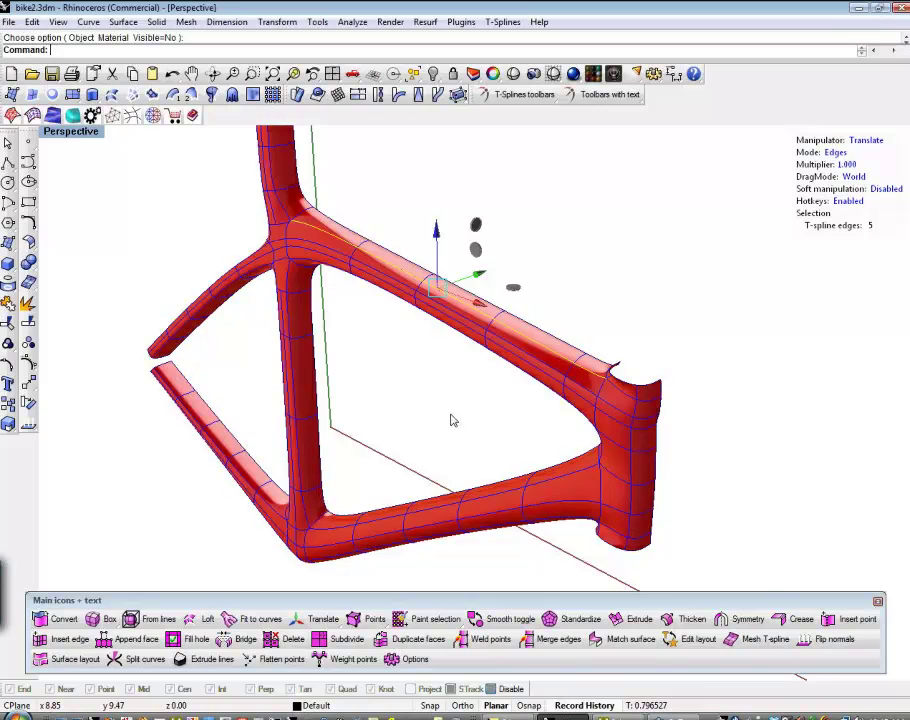
# Step: Select the five lower lengthwise edges on the top tube's side, shift them inward along Y and clear the selection
pyautogui.moveTo(451, 420); pyautogui.dragTo(476, 334, button='right')
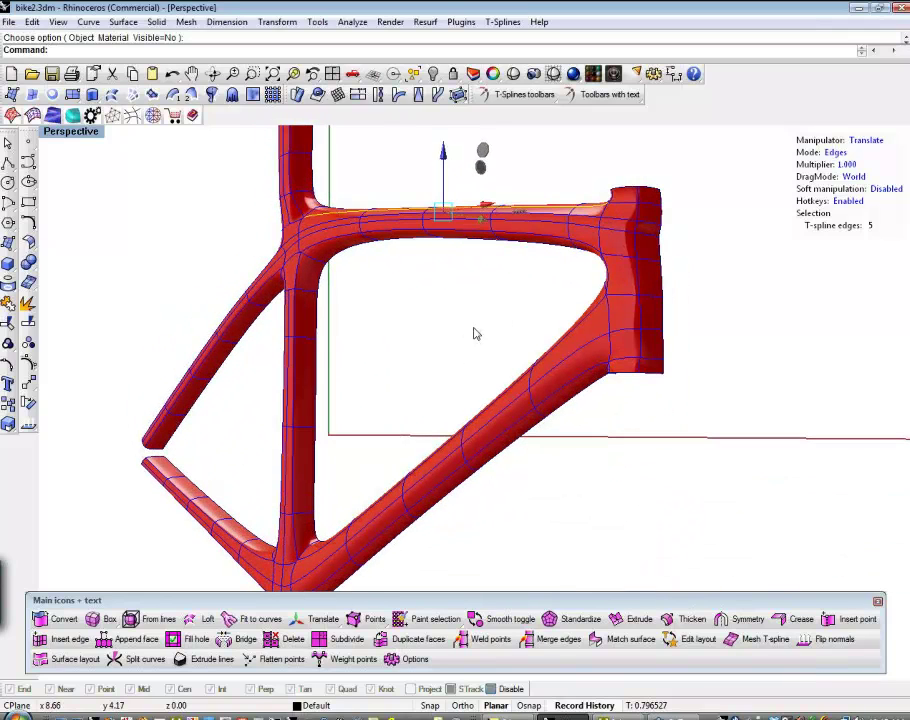
pyautogui.click(576, 240)
pyautogui.keyDown('shift'); pyautogui.click(540, 236); pyautogui.keyUp('shift')
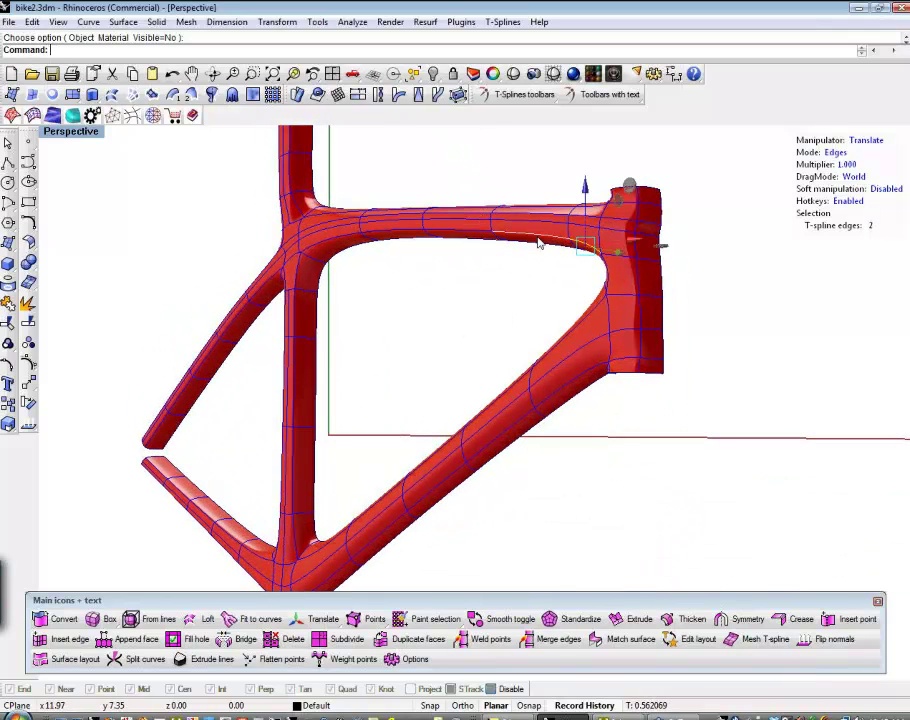
pyautogui.keyDown('shift'); pyautogui.click(465, 231); pyautogui.keyUp('shift')
pyautogui.keyDown('shift'); pyautogui.click(411, 232); pyautogui.keyUp('shift')
pyautogui.keyDown('shift'); pyautogui.click(349, 238); pyautogui.keyUp('shift')
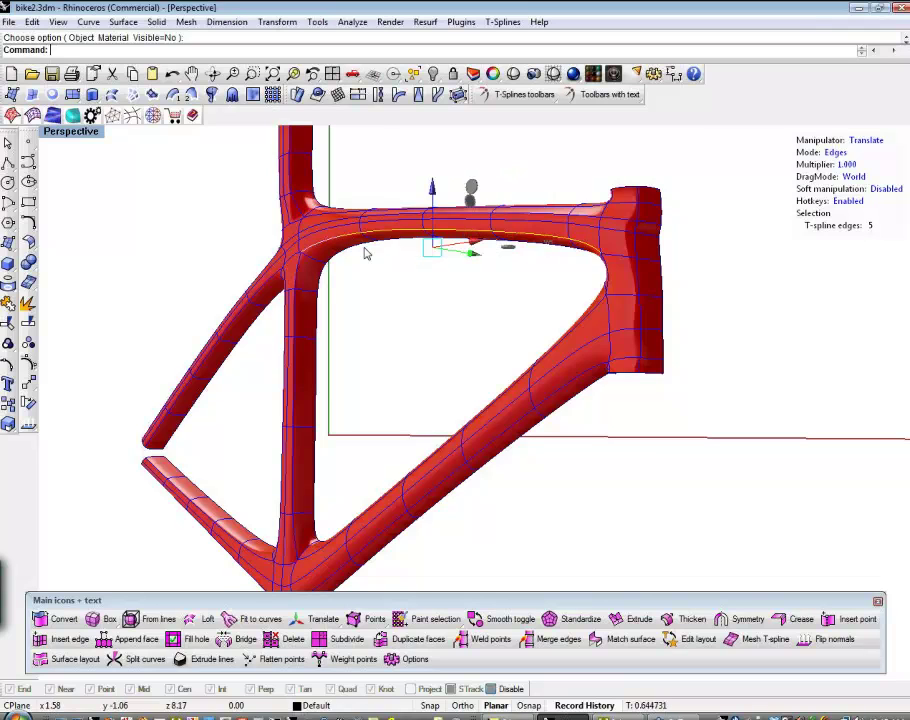
pyautogui.moveTo(366, 254); pyautogui.dragTo(463, 280, button='right')
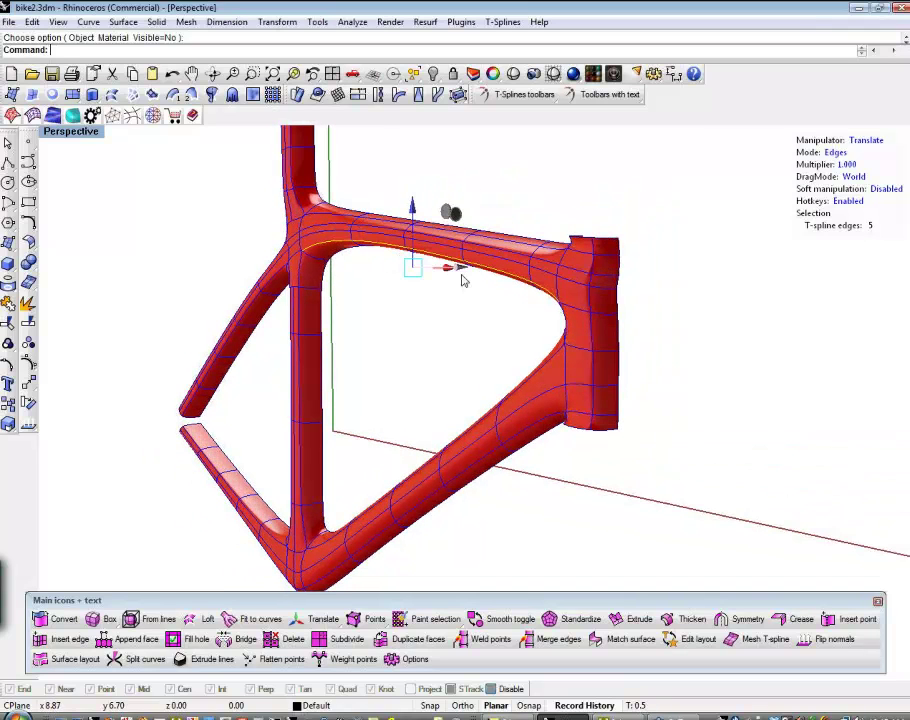
pyautogui.moveTo(471, 268)
pyautogui.mouseDown()
pyautogui.moveTo(483, 269)
pyautogui.moveTo(477, 284)
pyautogui.mouseUp()
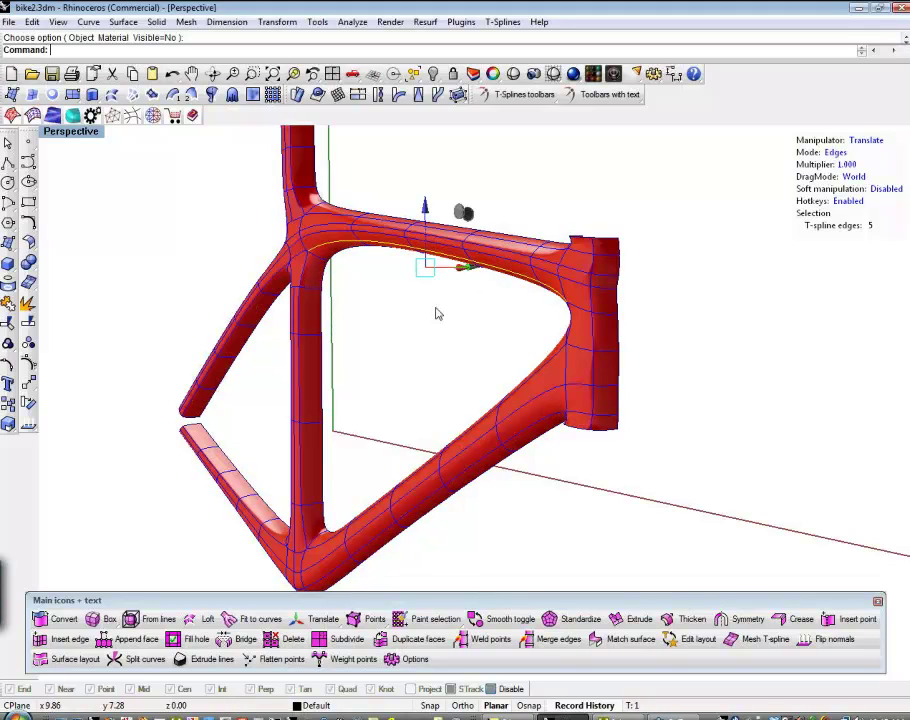
pyautogui.click(451, 331)
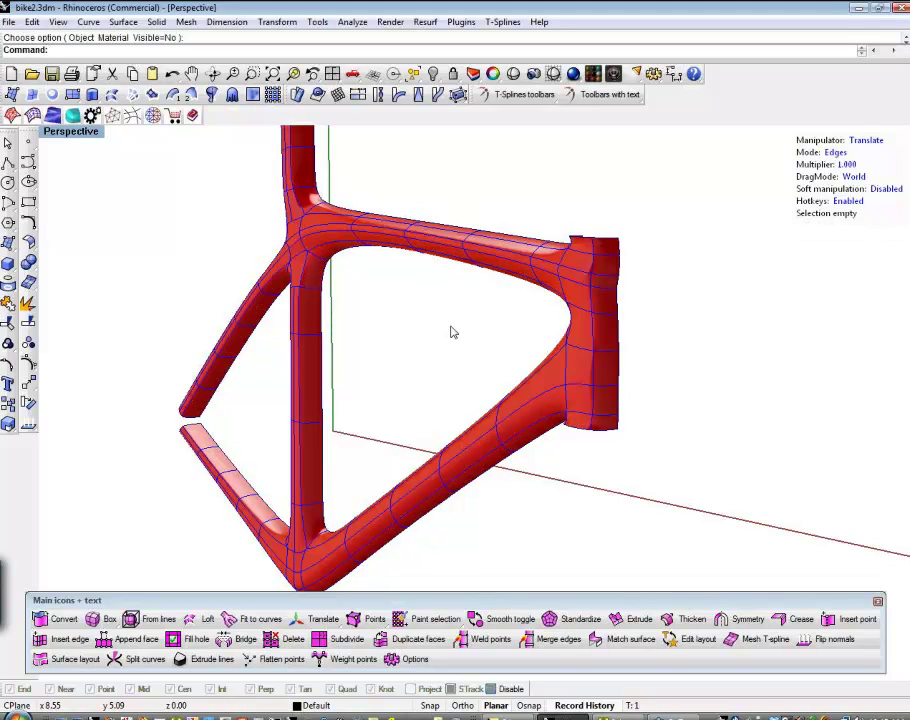
# Step: Select the five middle lengthwise edges on the top tube's side
pyautogui.click(540, 272)
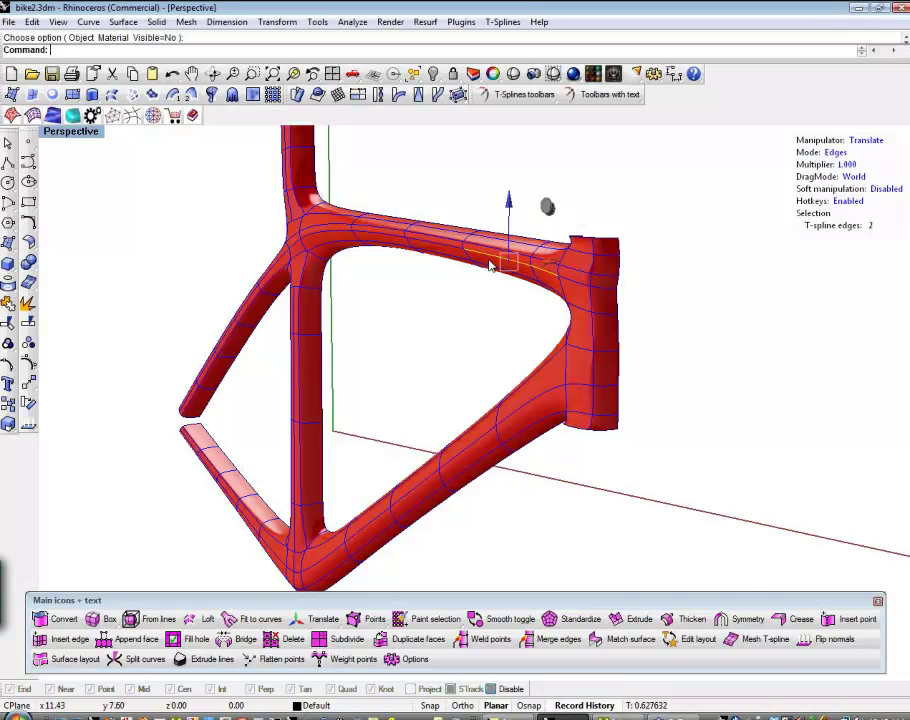
pyautogui.keyDown('shift'); pyautogui.click(451, 248); pyautogui.keyUp('shift')
pyautogui.keyDown('shift'); pyautogui.click(384, 236); pyautogui.keyUp('shift')
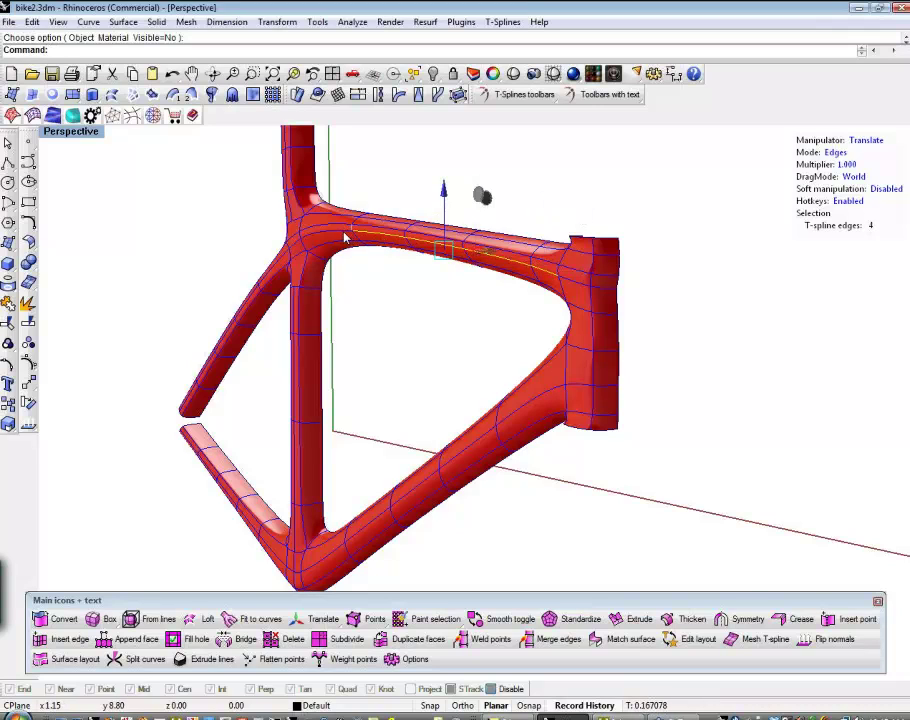
pyautogui.moveTo(342, 237); pyautogui.dragTo(455, 280, button='right')
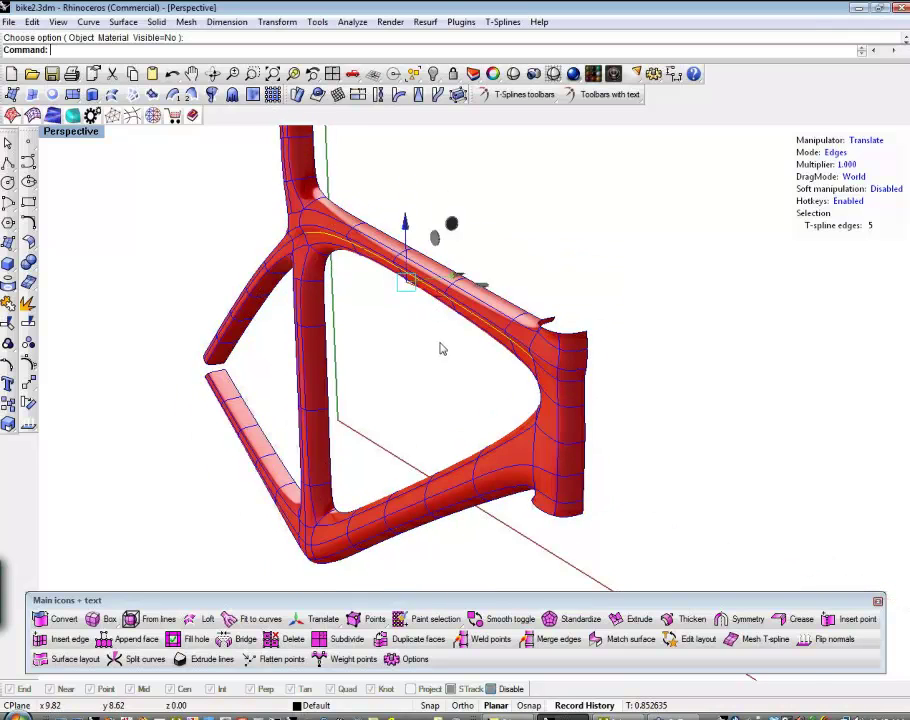
pyautogui.moveTo(441, 347); pyautogui.dragTo(658, 218, button='right')
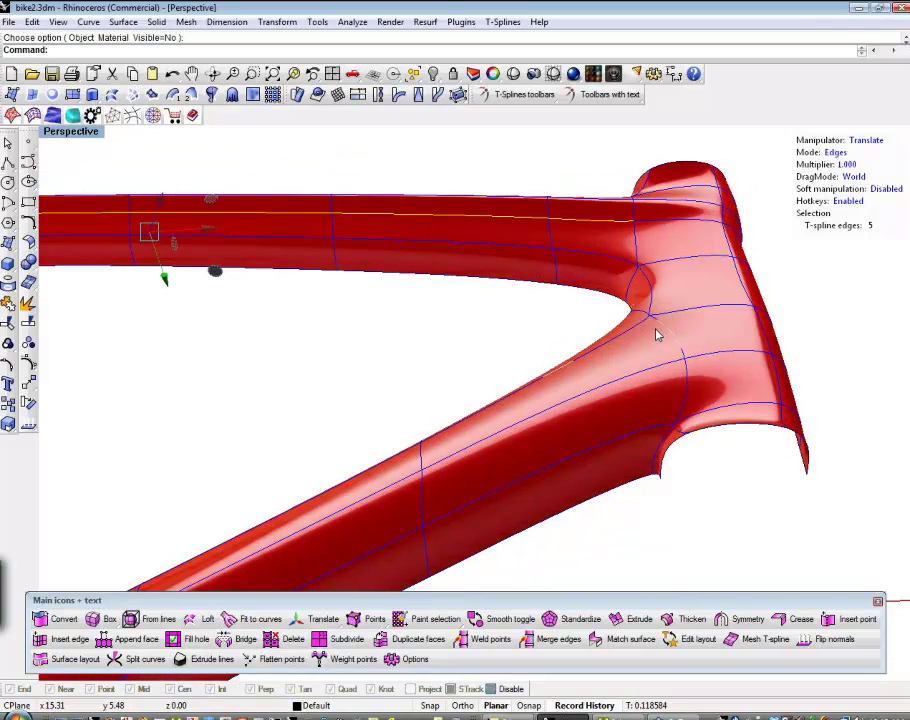
# Step: Select the crosswise edge on the head tube's front at top tube height and shift it slightly forward along X
pyautogui.moveTo(656, 331)
pyautogui.mouseDown(button='right')
pyautogui.moveTo(705, 278)
pyautogui.moveTo(683, 311)
pyautogui.moveTo(620, 325)
pyautogui.moveTo(648, 340)
pyautogui.mouseUp(button='right')
pyautogui.click(672, 260)
pyautogui.moveTo(674, 262); pyautogui.dragTo(748, 326, button='right')
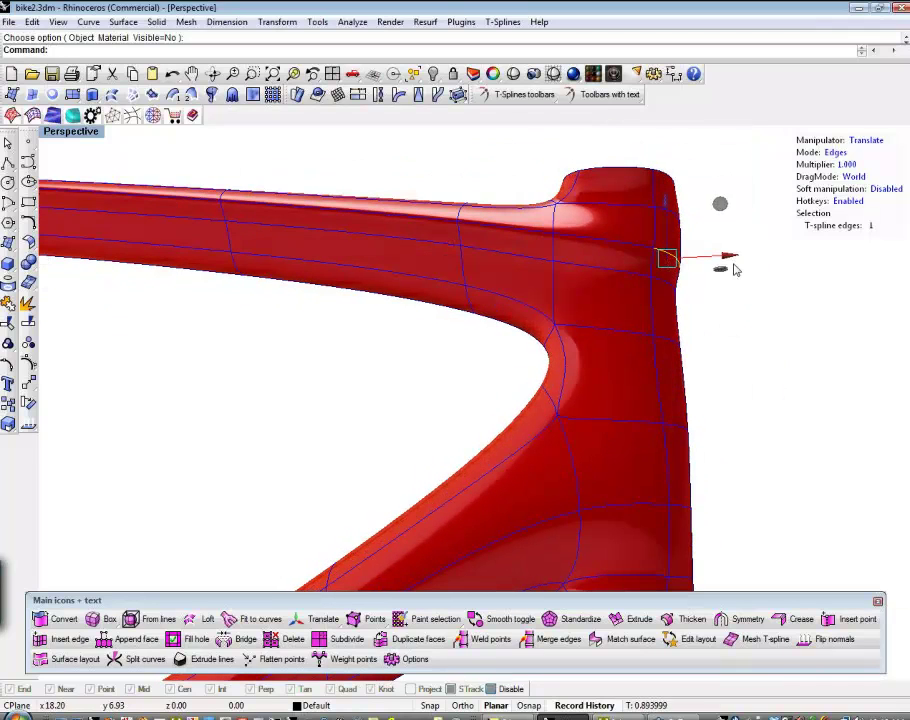
pyautogui.moveTo(735, 268); pyautogui.dragTo(742, 265)
pyautogui.moveTo(743, 343); pyautogui.dragTo(745, 345)
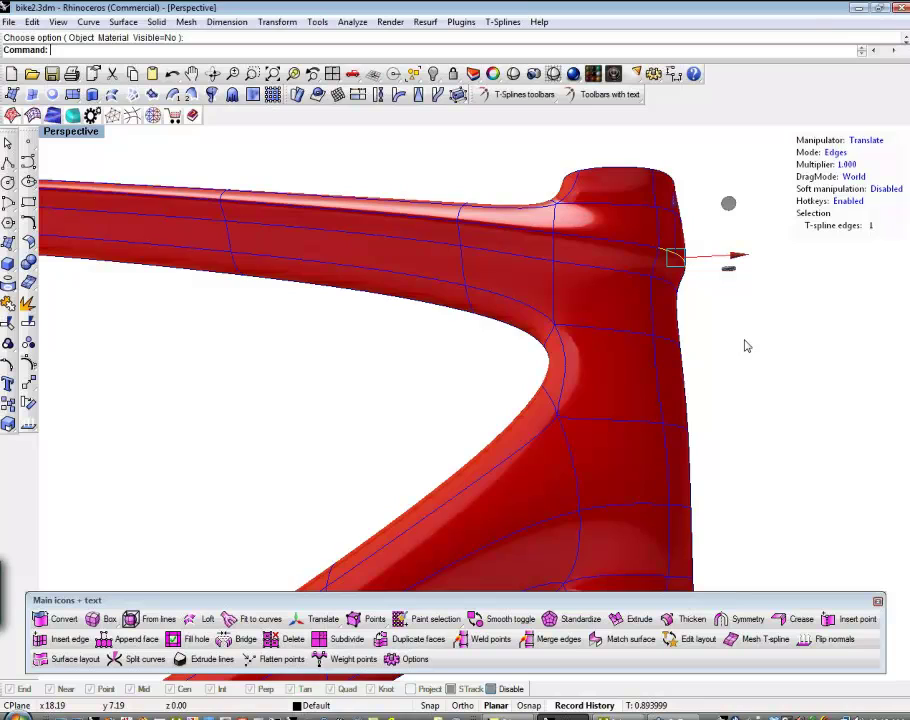
pyautogui.moveTo(745, 345); pyautogui.dragTo(555, 347, button='right')
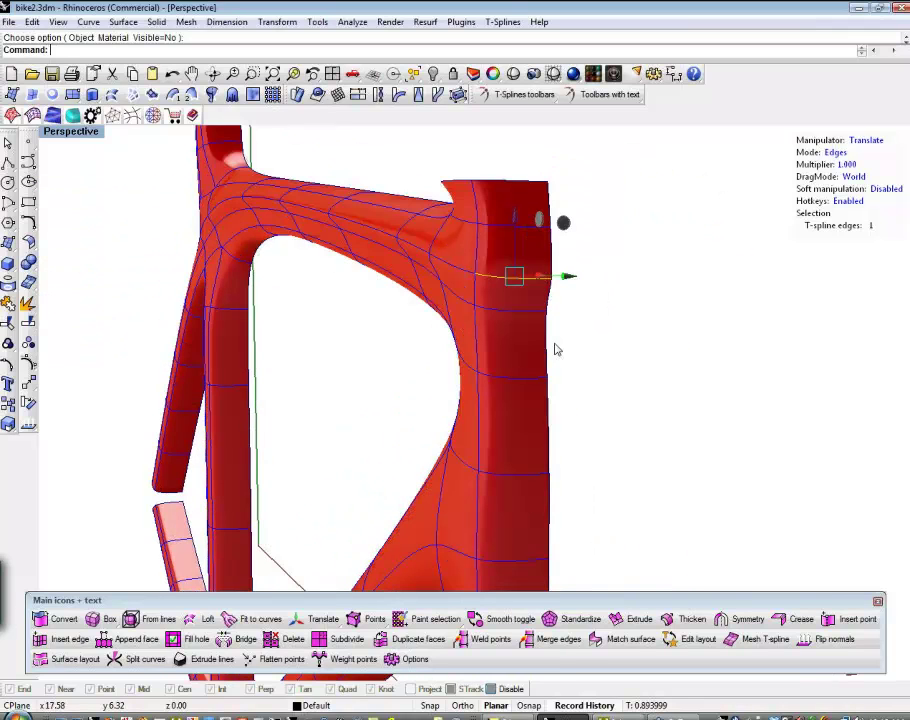
# Step: Select the crosswise edge on the head tube's side at the top tube junction and shift it slightly along Y
pyautogui.click(461, 300)
pyautogui.moveTo(506, 295); pyautogui.dragTo(578, 358)
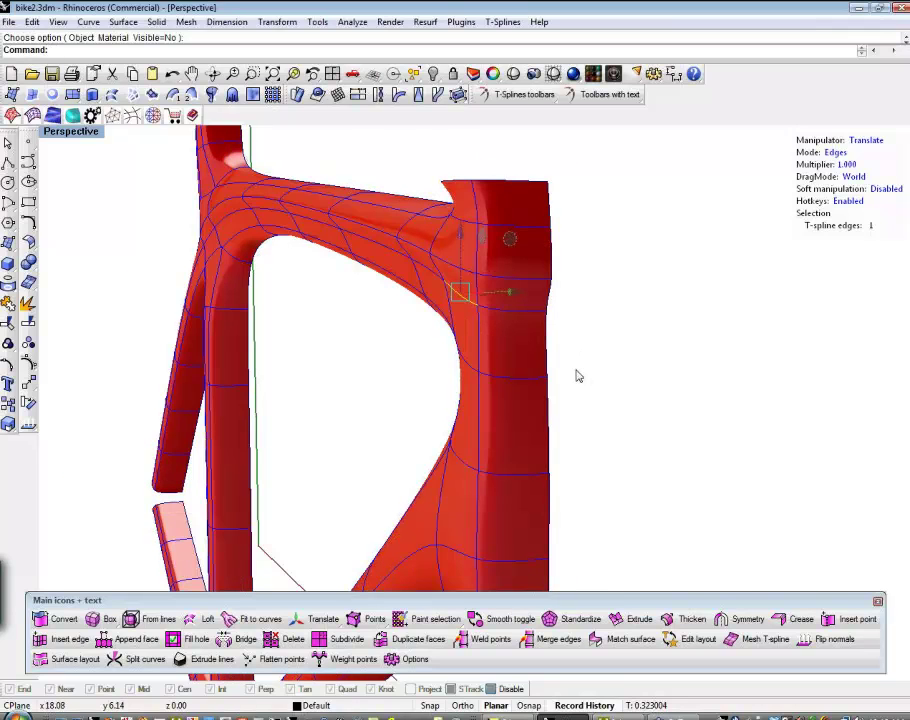
pyautogui.moveTo(578, 376); pyautogui.dragTo(506, 475, button='right')
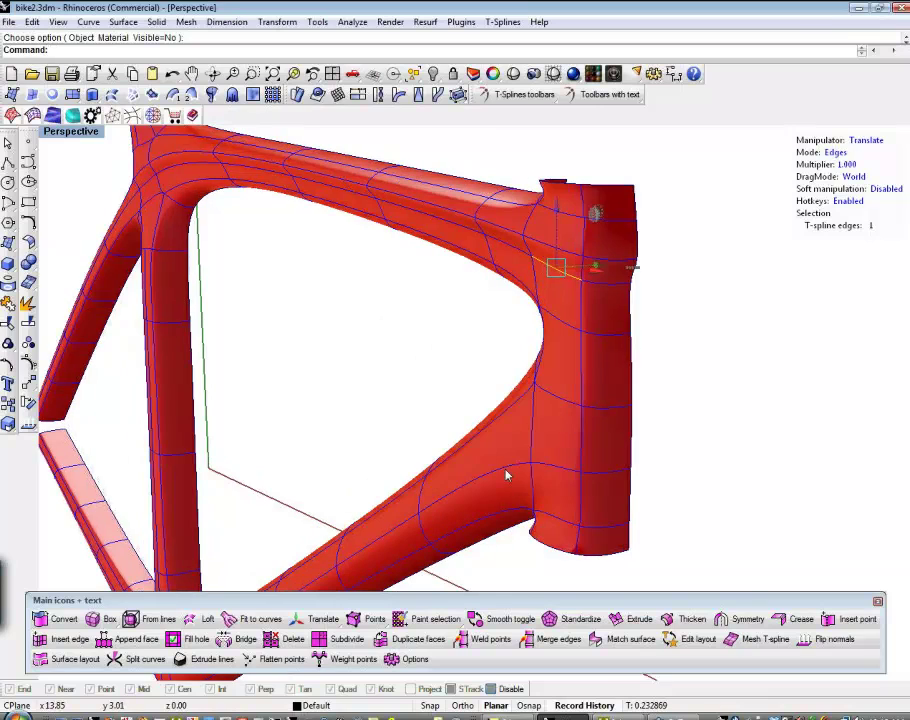
# Step: Select the lengthwise edges running up the head tube's side, shift them inward along Y and clear the selection
pyautogui.click(582, 549)
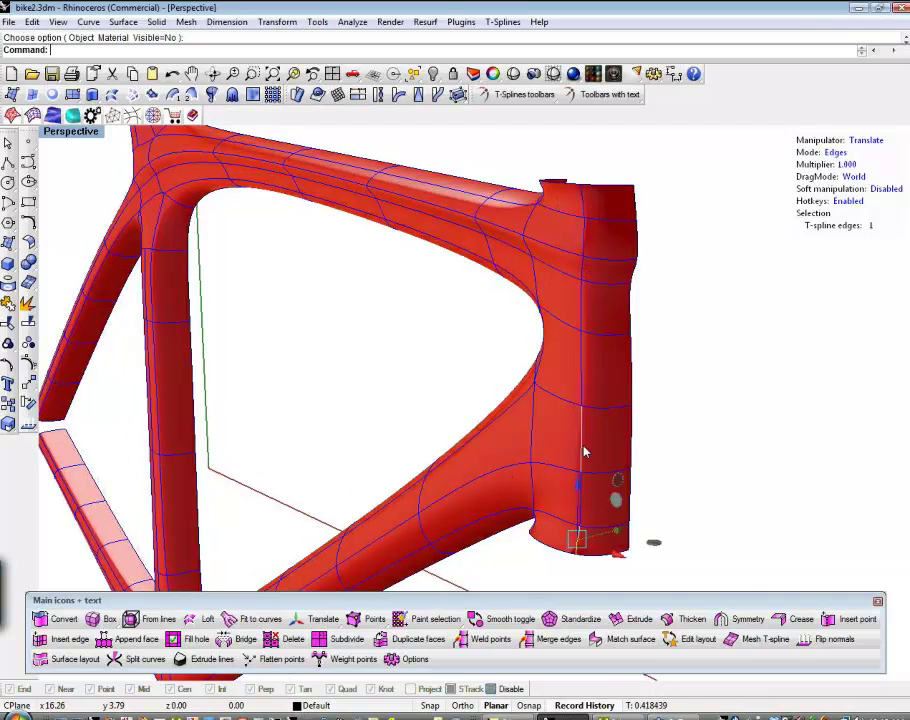
pyautogui.moveTo(606, 518); pyautogui.dragTo(559, 500, button='right')
pyautogui.scroll(3, 559, 500)
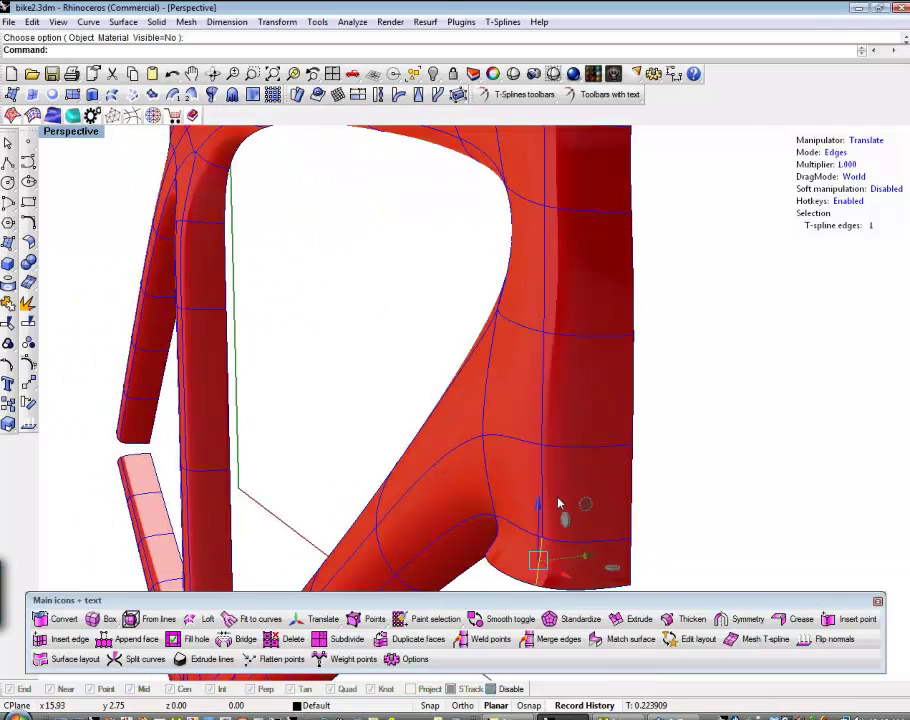
pyautogui.keyDown('shift'); pyautogui.click(536, 482); pyautogui.keyUp('shift')
pyautogui.keyDown('shift'); pyautogui.click(537, 398); pyautogui.keyUp('shift')
pyautogui.scroll(-4, 539, 397)
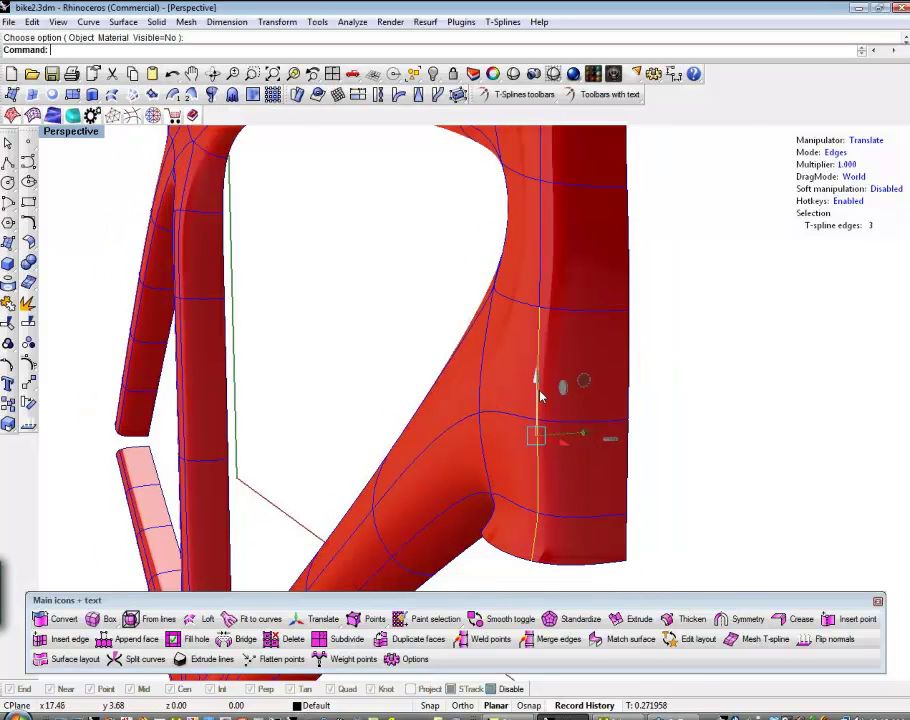
pyautogui.keyDown('shift'); pyautogui.click(593, 397); pyautogui.keyUp('shift')
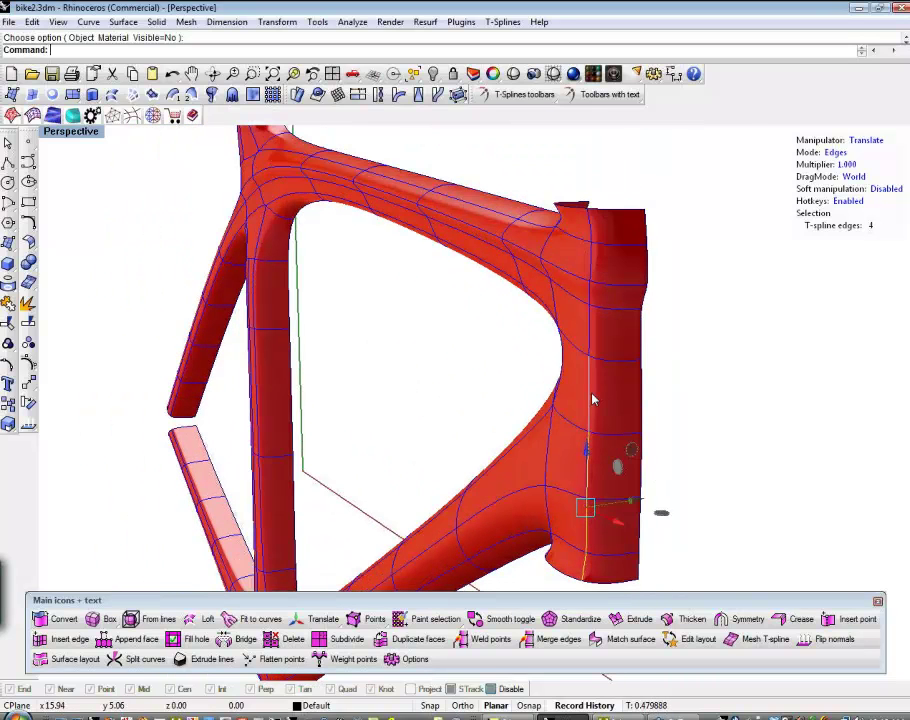
pyautogui.keyDown('shift'); pyautogui.click(593, 325); pyautogui.keyUp('shift')
pyautogui.keyDown('shift'); pyautogui.click(597, 273); pyautogui.keyUp('shift')
pyautogui.keyDown('shift'); pyautogui.click(595, 246); pyautogui.keyUp('shift')
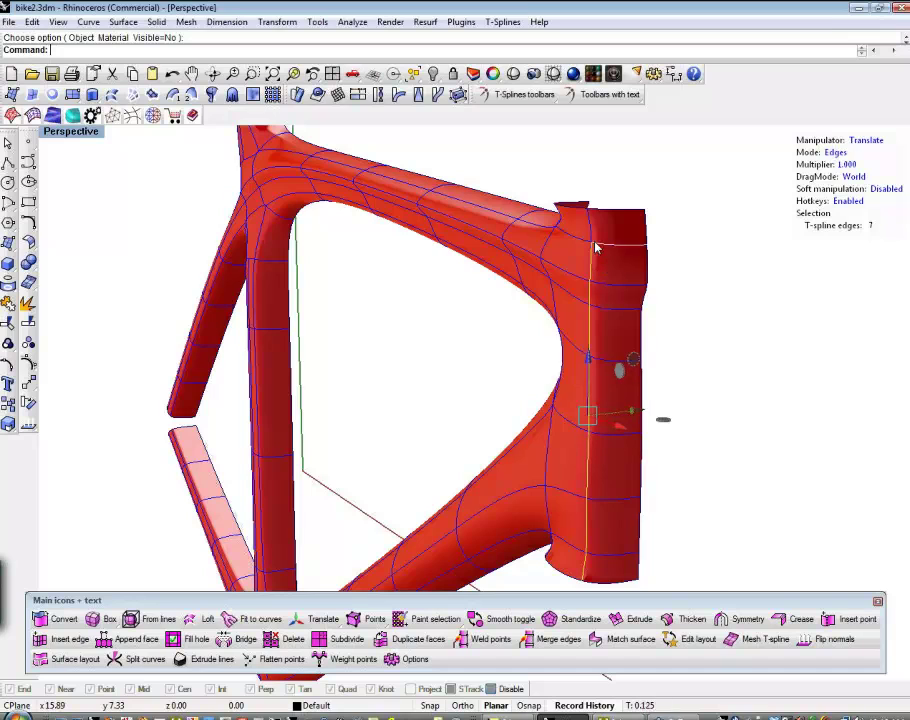
pyautogui.keyDown('shift'); pyautogui.click(593, 241); pyautogui.keyUp('shift')
pyautogui.moveTo(593, 241); pyautogui.dragTo(617, 428, button='right')
pyautogui.moveTo(606, 401); pyautogui.dragTo(632, 393)
pyautogui.moveTo(632, 400); pyautogui.dragTo(640, 415, button='right')
pyautogui.click(651, 472)
# Step: Select the edge on the head tube's top rim beside the top tube and shift it along Y
pyautogui.moveTo(651, 472); pyautogui.dragTo(648, 398, button='right')
pyautogui.scroll(3, 565, 254)
pyautogui.moveTo(565, 254); pyautogui.dragTo(595, 284, button='right')
pyautogui.click(601, 268)
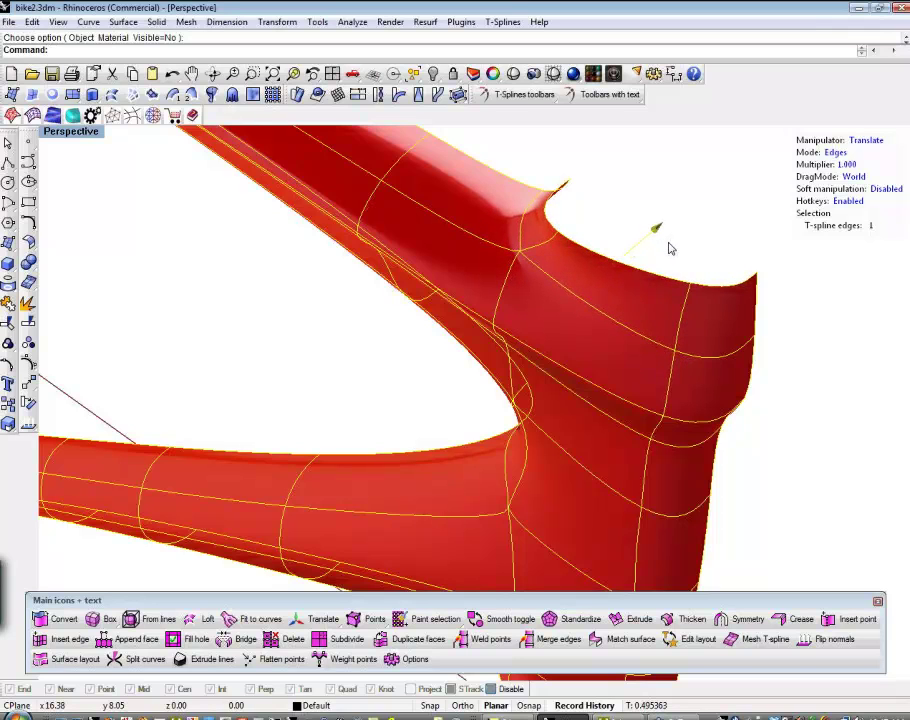
# Step: Shift the edge on the head tube's bottom rim beside the down tube inward along Y and clear the selection
pyautogui.moveTo(655, 344); pyautogui.dragTo(637, 471, button='right')
pyautogui.scroll(5, 637, 471)
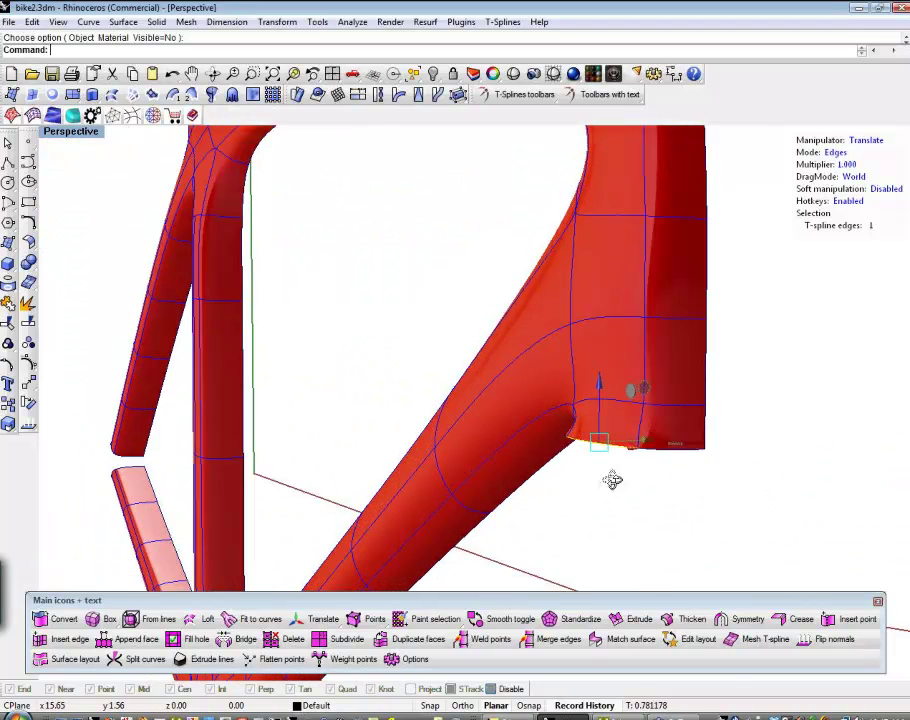
pyautogui.moveTo(643, 465); pyautogui.dragTo(665, 466)
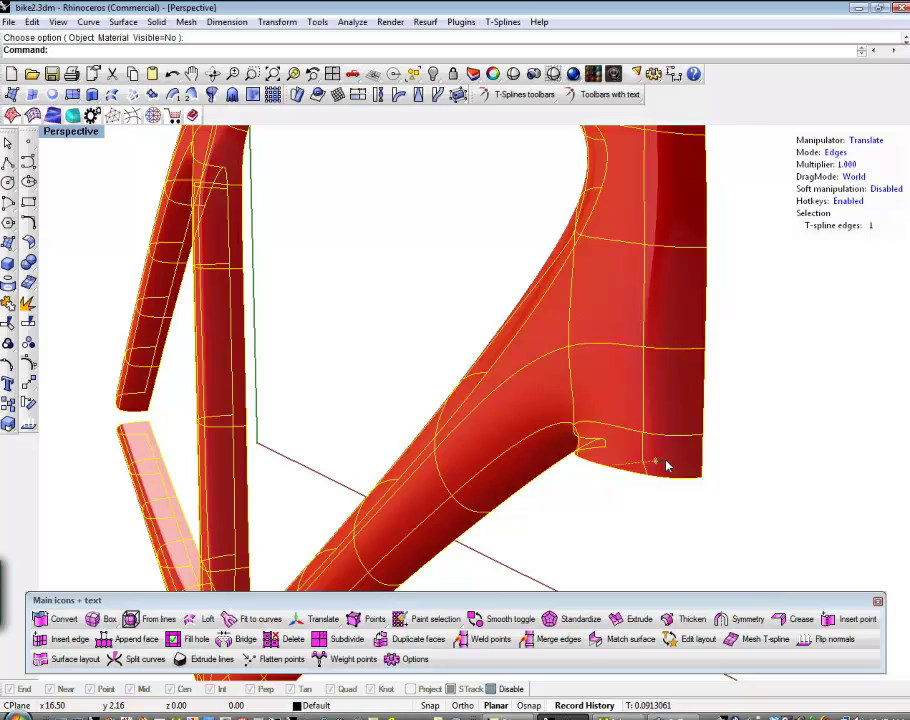
pyautogui.click(559, 516)
# Step: Select the three lengthwise edges on the seat tube's side above the top tube, shift them inward along Y and clear the selection
pyautogui.moveTo(630, 519); pyautogui.dragTo(733, 442, button='right')
pyautogui.scroll(5, 748, 437)
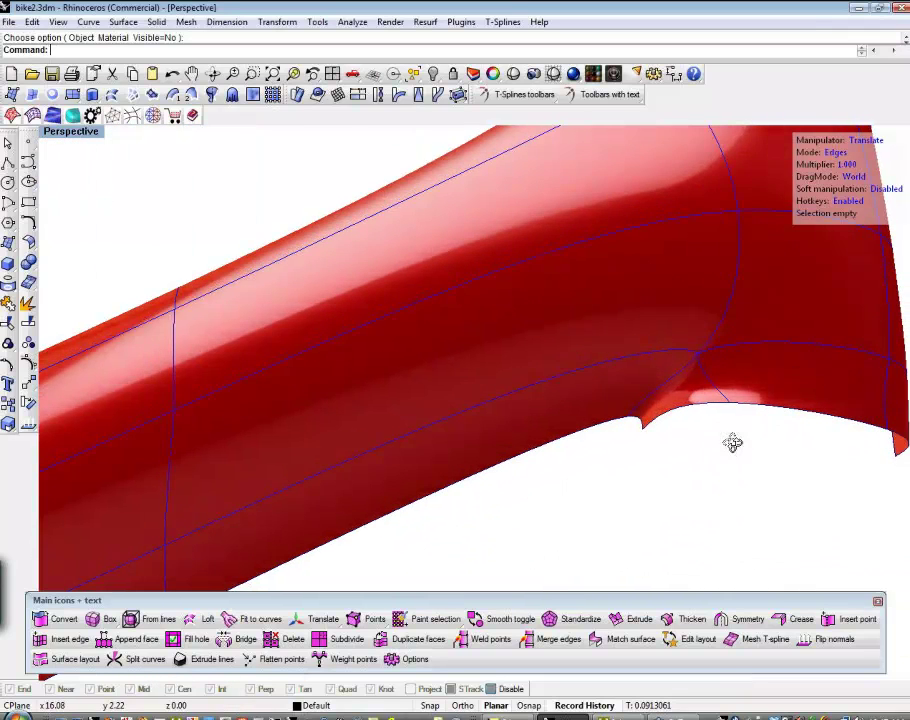
pyautogui.scroll(-6, 642, 505)
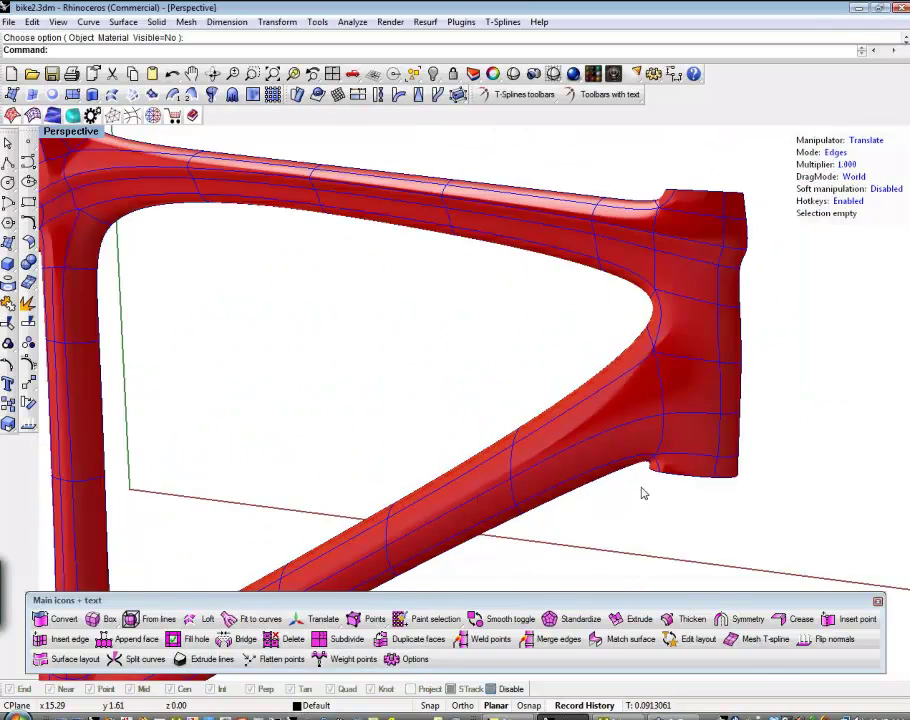
pyautogui.scroll(-5, 643, 493)
pyautogui.keyDown('shift'); pyautogui.moveTo(423, 364); pyautogui.dragTo(421, 270, button='right'); pyautogui.keyUp('shift')
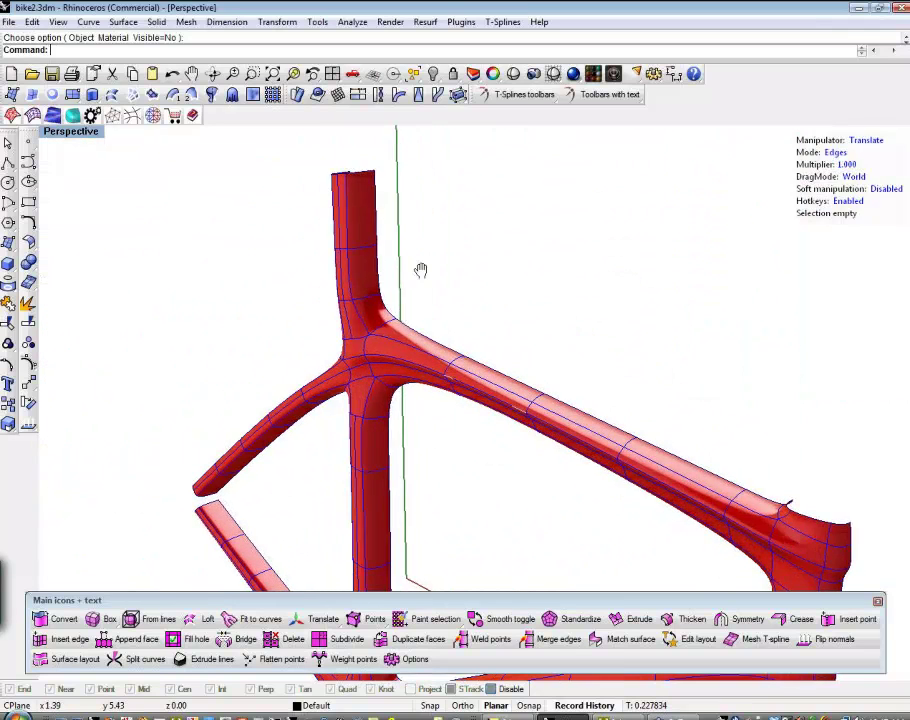
pyautogui.scroll(5, 475, 362)
pyautogui.click(439, 357)
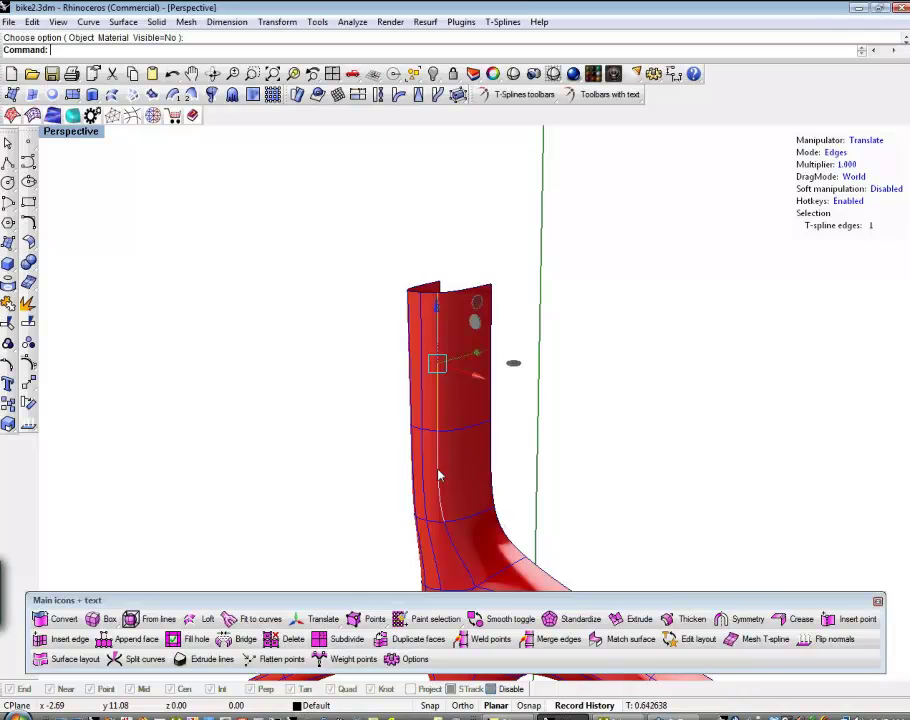
pyautogui.keyDown('shift'); pyautogui.click(467, 553); pyautogui.keyUp('shift')
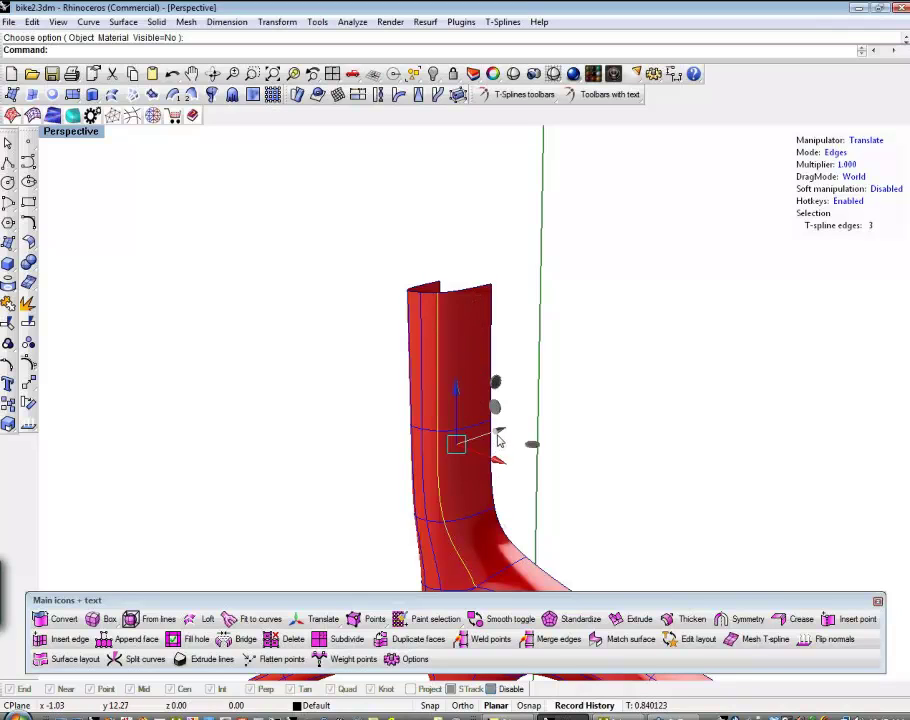
pyautogui.moveTo(499, 434); pyautogui.dragTo(539, 441)
pyautogui.click(595, 508)
# Step: Select the next three lengthwise edges toward the back of the upper seat tube, shift them inward along Y and deselect
pyautogui.keyDown('shift'); pyautogui.moveTo(572, 503); pyautogui.dragTo(680, 522, button='right'); pyautogui.keyUp('shift')
pyautogui.keyDown('shift'); pyautogui.moveTo(680, 522); pyautogui.dragTo(535, 501, button='right'); pyautogui.keyUp('shift')
pyautogui.click(628, 339)
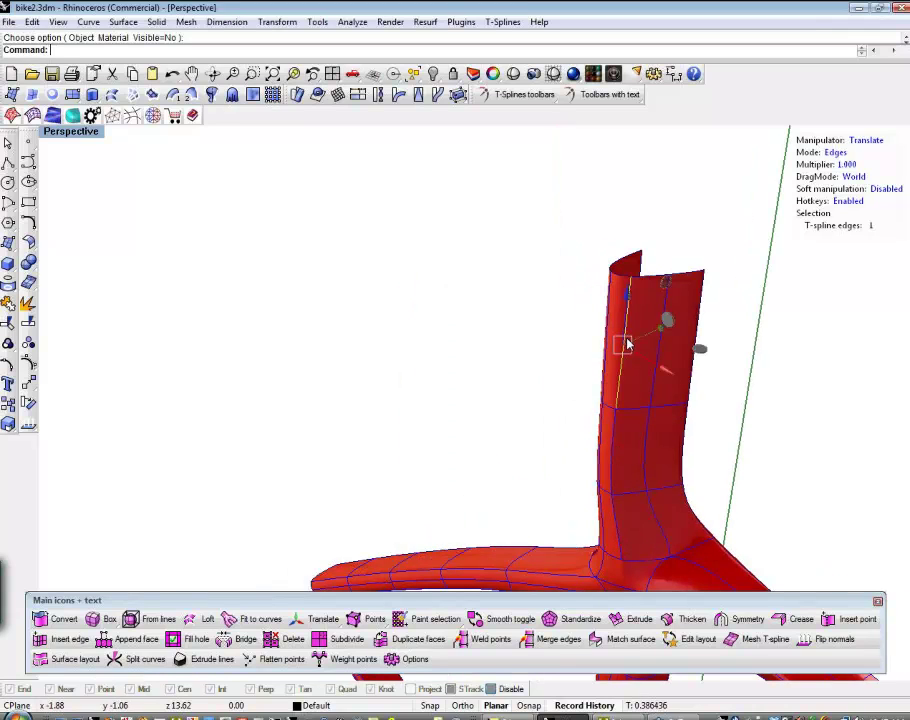
pyautogui.keyDown('shift'); pyautogui.click(617, 443); pyautogui.keyUp('shift')
pyautogui.keyDown('shift'); pyautogui.click(613, 524); pyautogui.keyUp('shift')
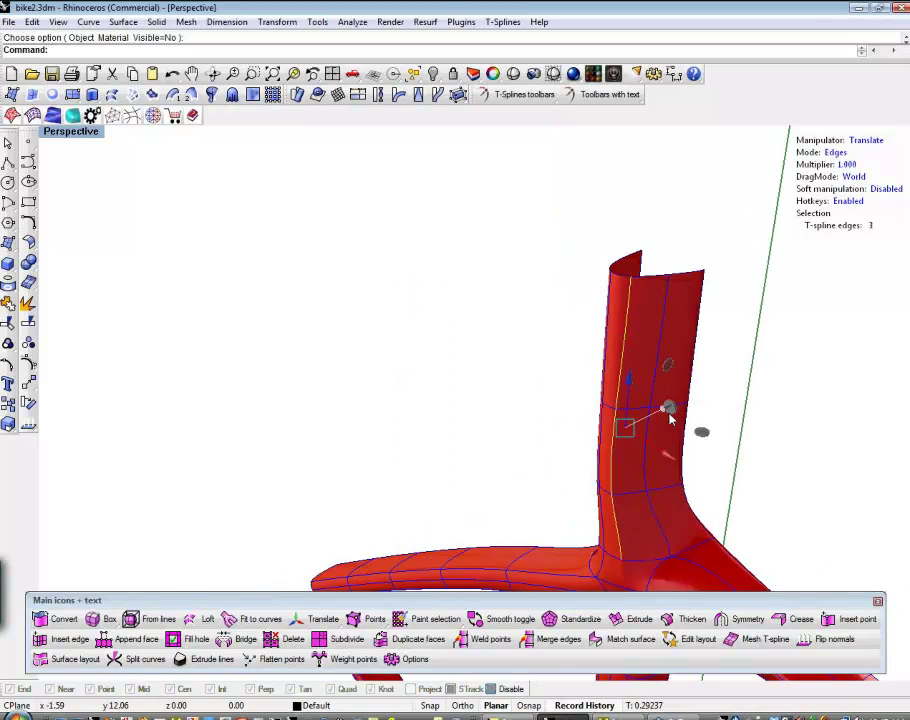
pyautogui.moveTo(667, 410); pyautogui.dragTo(697, 414)
pyautogui.click(742, 439)
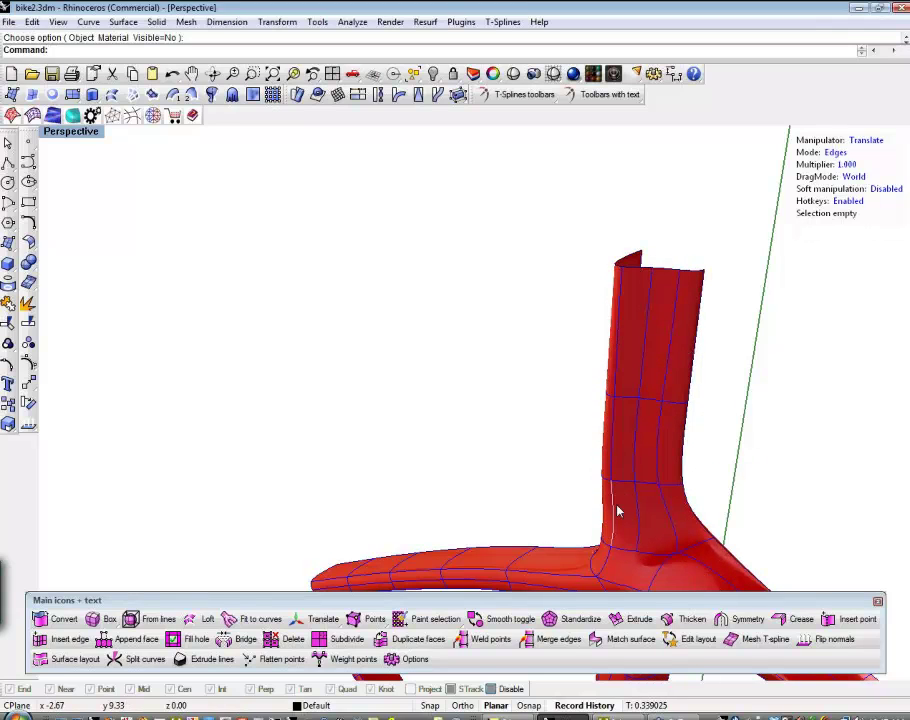
# Step: Select the three rearmost lengthwise edges on the upper seat tube, shift them inward along Y and clear the selection
pyautogui.click(614, 510)
pyautogui.keyDown('shift'); pyautogui.click(615, 439); pyautogui.keyUp('shift')
pyautogui.keyDown('shift'); pyautogui.click(621, 382); pyautogui.keyUp('shift')
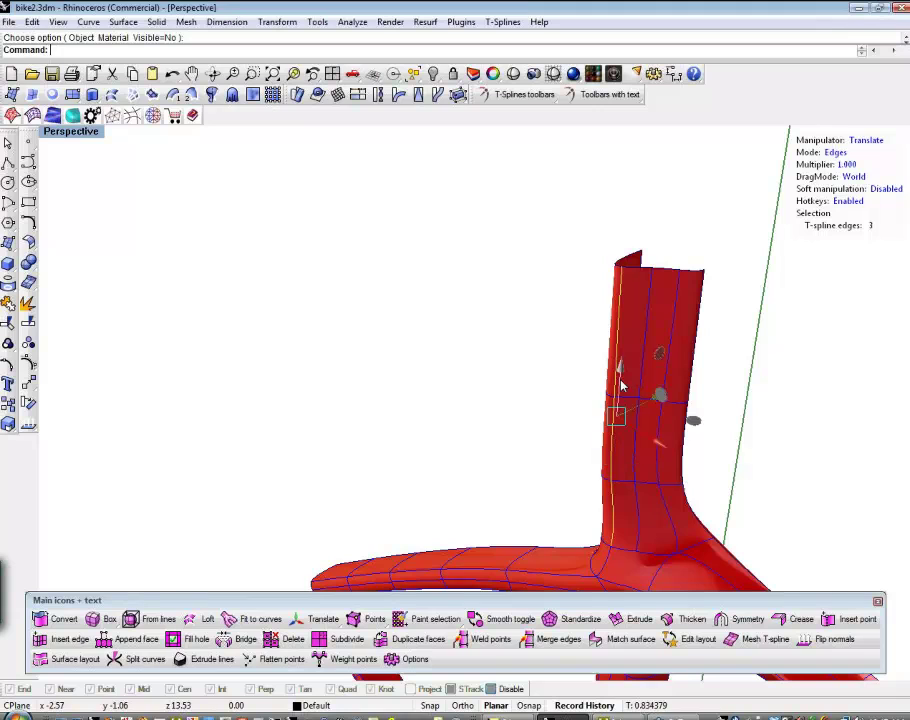
pyautogui.moveTo(656, 396); pyautogui.dragTo(659, 397)
pyautogui.moveTo(672, 398); pyautogui.dragTo(681, 398)
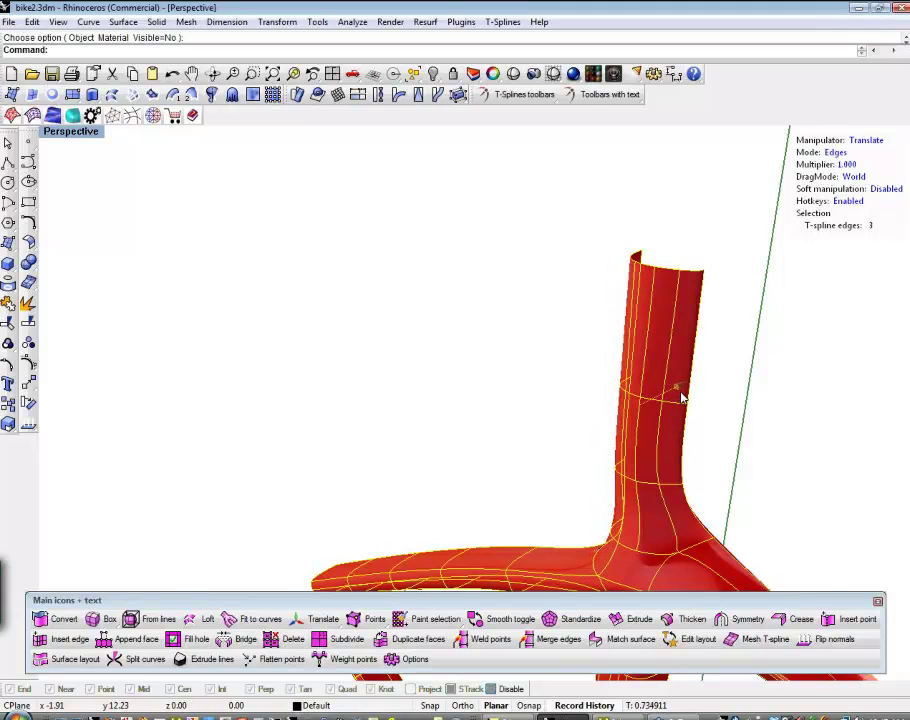
pyautogui.click(745, 470)
# Step: Examine the seat tube and its junction with the top tube and seat stay from several angles
pyautogui.scroll(-4, 742, 474)
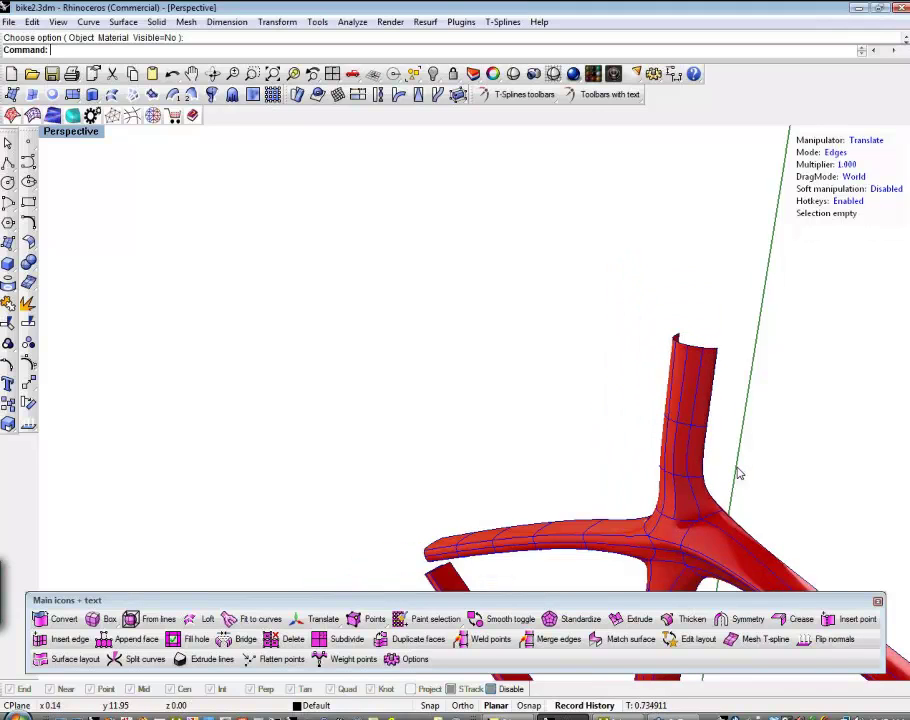
pyautogui.keyDown('shift'); pyautogui.moveTo(692, 417); pyautogui.dragTo(565, 512, button='right'); pyautogui.keyUp('shift')
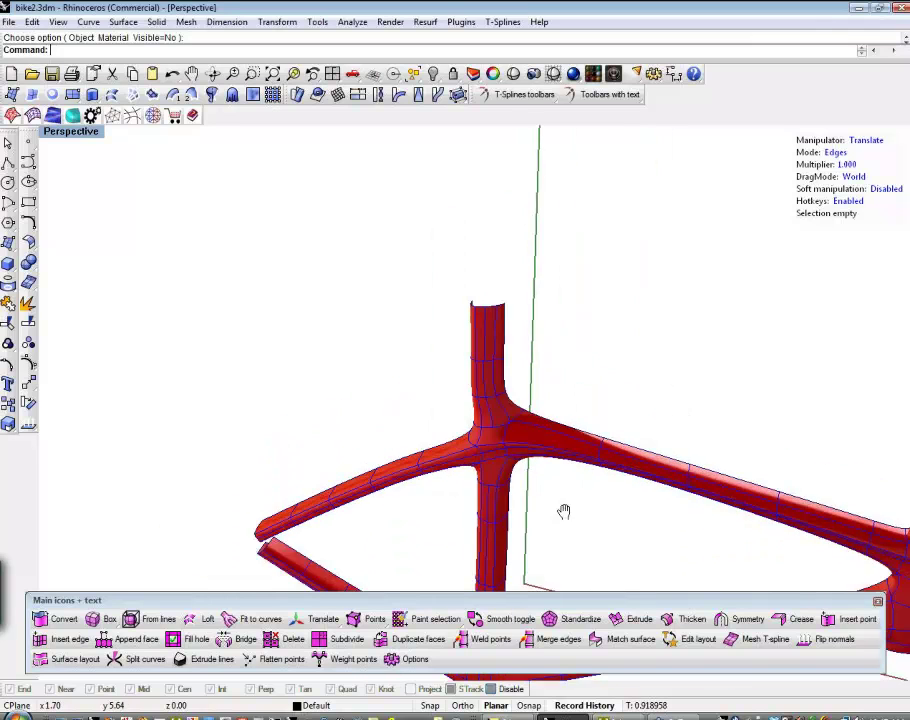
pyautogui.scroll(5, 555, 510)
pyautogui.moveTo(525, 458); pyautogui.dragTo(581, 360, button='right')
pyautogui.scroll(-3, 518, 400)
pyautogui.scroll(2, 550, 336)
pyautogui.scroll(4, 540, 366)
pyautogui.keyDown('shift'); pyautogui.moveTo(544, 400); pyautogui.dragTo(568, 336, button='right'); pyautogui.keyUp('shift')
pyautogui.moveTo(568, 340); pyautogui.dragTo(515, 430, button='right')
pyautogui.keyDown('shift'); pyautogui.moveTo(529, 442); pyautogui.dragTo(563, 404, button='right'); pyautogui.keyUp('shift')
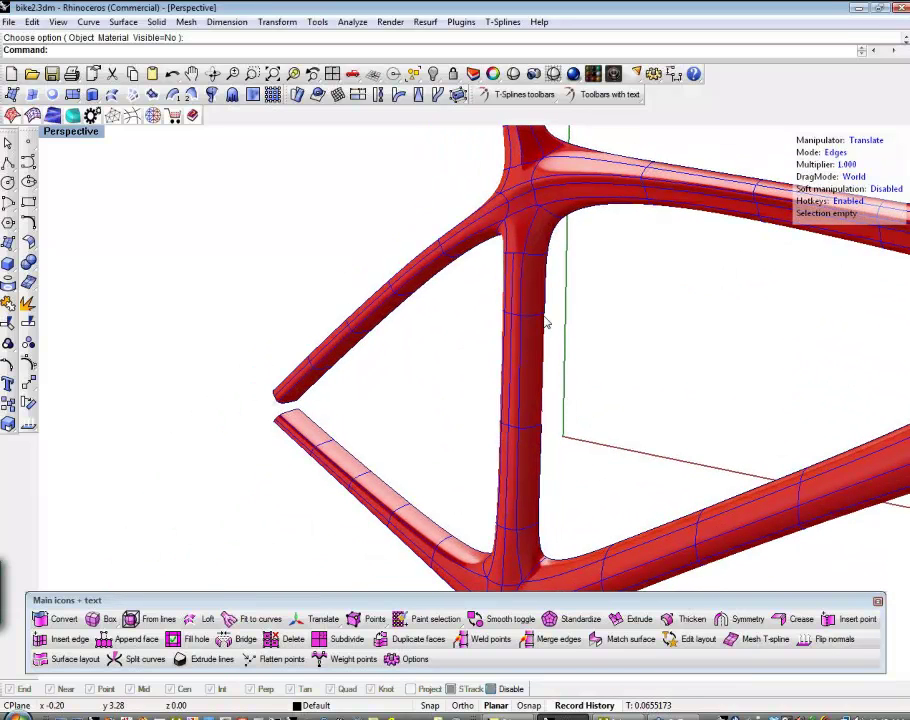
# Step: Select the lengthwise edges along the lower seat tube's side, shift them inward along Y and clear the selection
pyautogui.click(530, 240)
pyautogui.keyDown('shift'); pyautogui.click(520, 361); pyautogui.keyUp('shift')
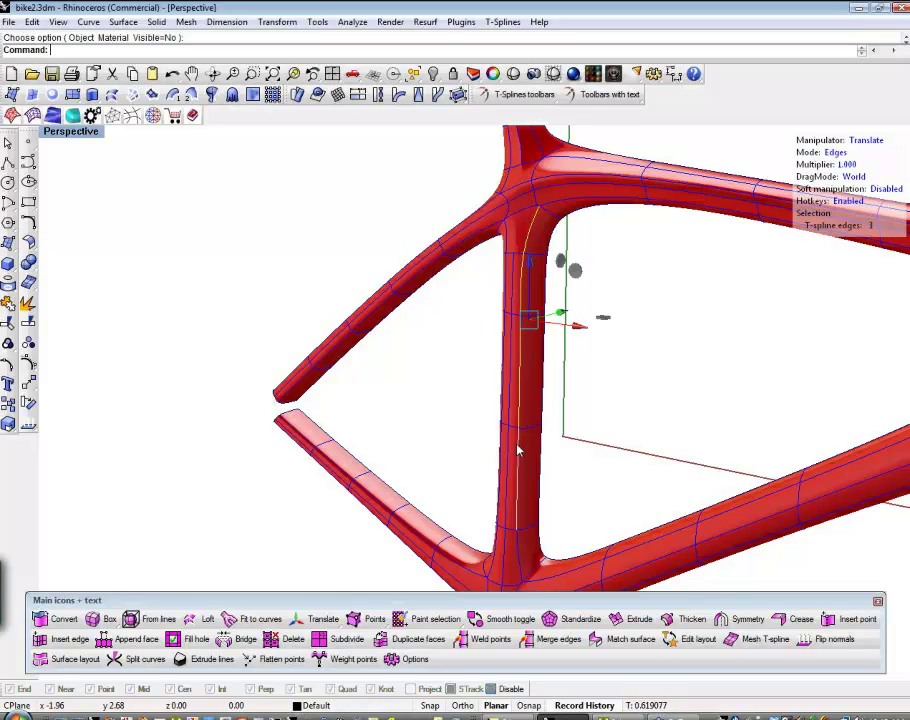
pyautogui.keyDown('shift'); pyautogui.click(519, 551); pyautogui.keyUp('shift')
pyautogui.moveTo(561, 395); pyautogui.dragTo(581, 401)
pyautogui.click(615, 501)
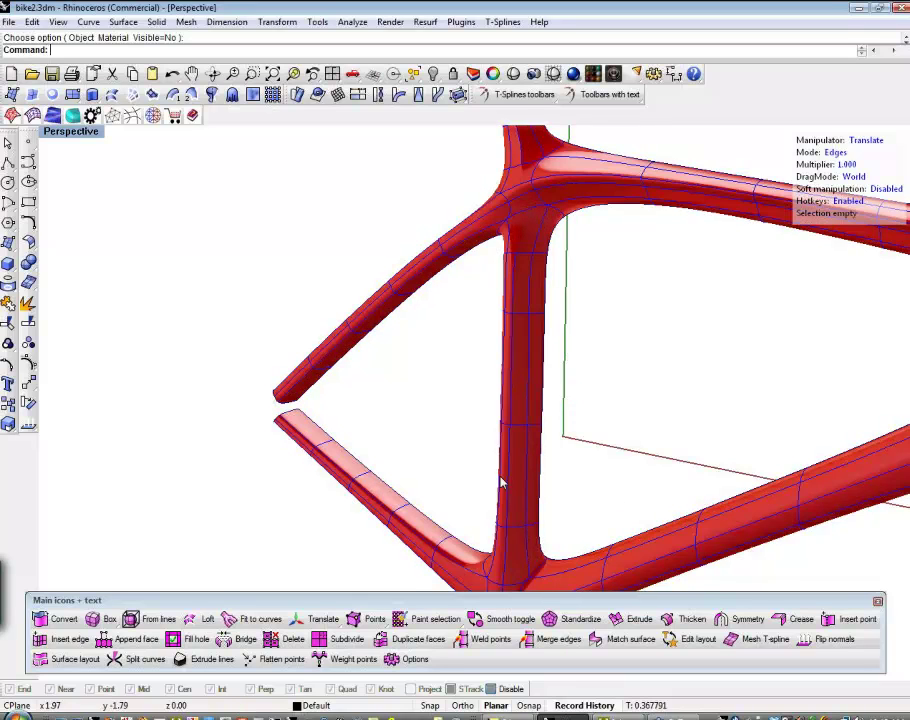
# Step: Select the five rear lengthwise edges on the lower seat tube and shift them inward along Y
pyautogui.moveTo(366, 471); pyautogui.dragTo(583, 376, button='right')
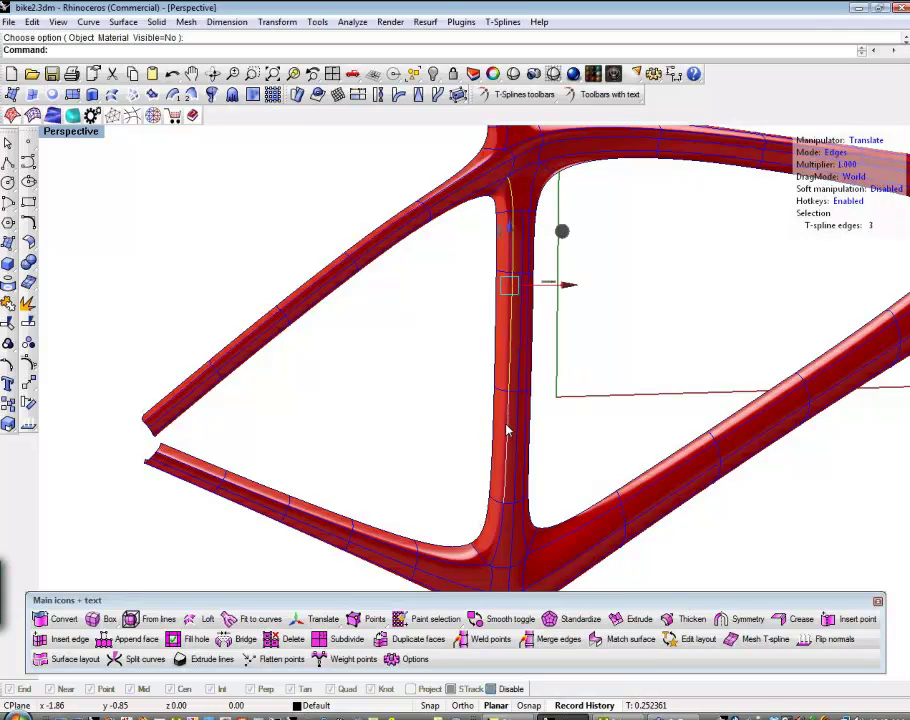
pyautogui.moveTo(578, 440); pyautogui.dragTo(626, 473, button='right')
pyautogui.moveTo(361, 283); pyautogui.dragTo(343, 289)
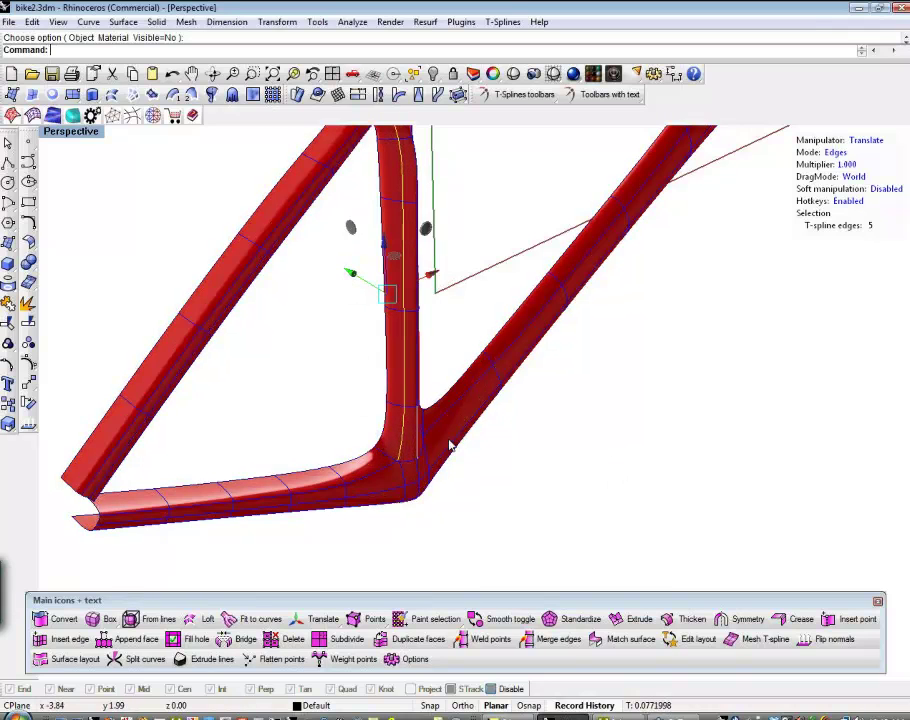
# Step: Select the edge on the side of the seat tube junction with the seat stay, shift it along Y and clear the selection
pyautogui.moveTo(493, 472); pyautogui.dragTo(497, 446, button='right')
pyautogui.scroll(-5, 463, 476)
pyautogui.scroll(6, 497, 446)
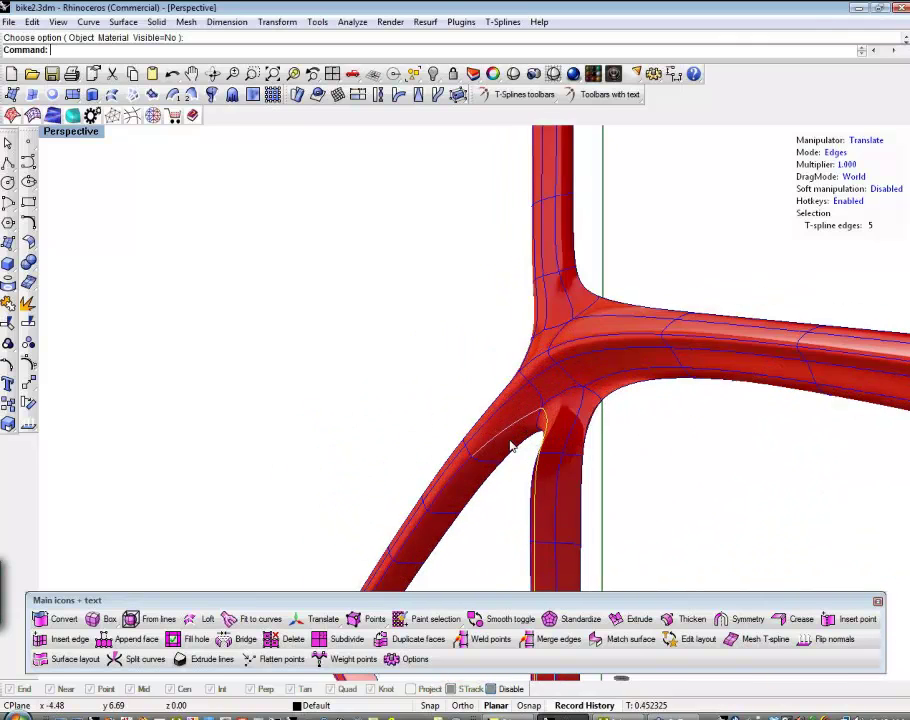
pyautogui.moveTo(600, 457); pyautogui.dragTo(633, 414, button='right')
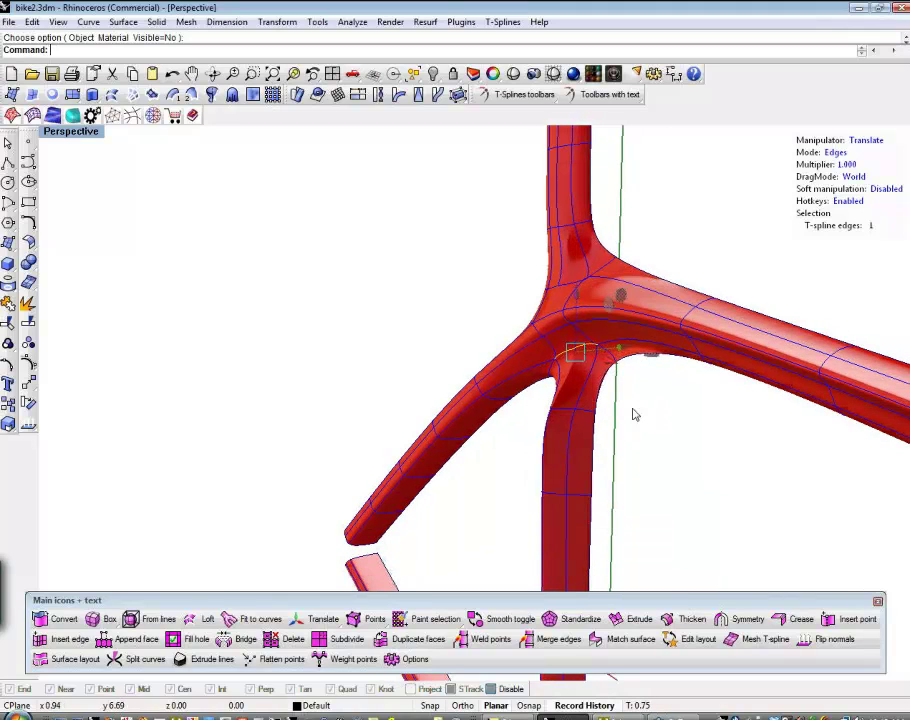
pyautogui.click(617, 351)
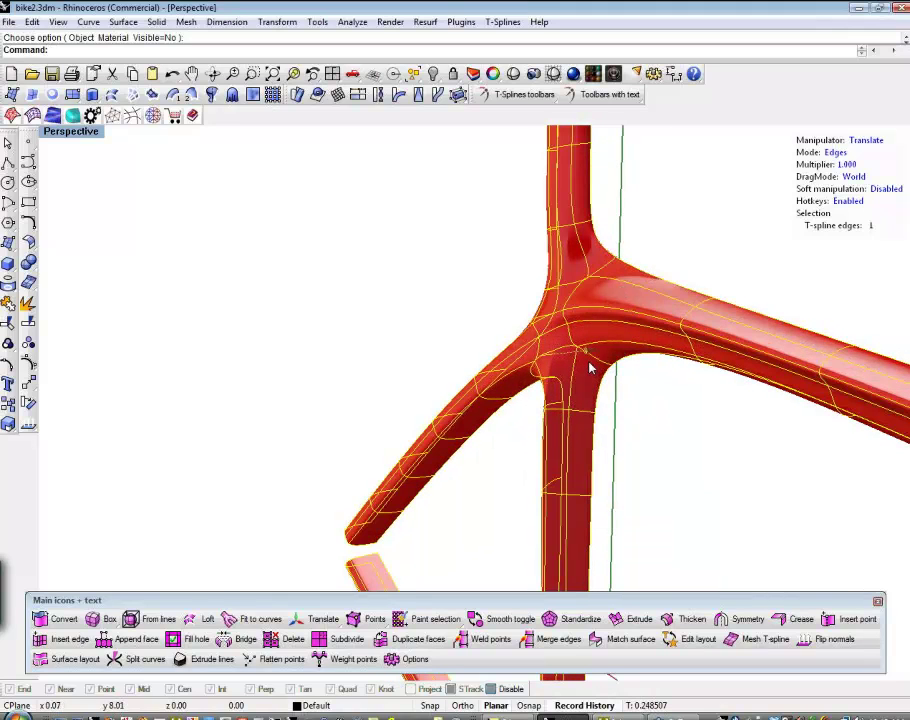
pyautogui.click(634, 421)
# Step: Select the lengthwise edge near the top of the lower seat tube, below the junction, and shift it slightly along X
pyautogui.moveTo(634, 421); pyautogui.dragTo(617, 360, button='right')
pyautogui.click(493, 391)
pyautogui.moveTo(617, 360); pyautogui.dragTo(626, 415, button='right')
pyautogui.scroll(-6, 626, 415)
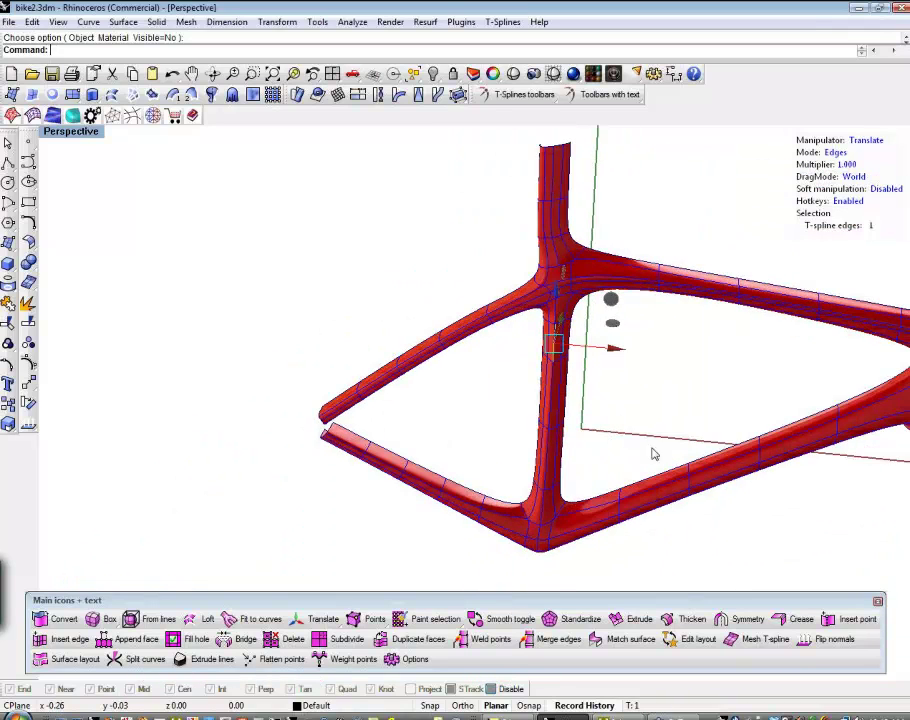
pyautogui.scroll(6, 589, 337)
pyautogui.moveTo(578, 360); pyautogui.dragTo(582, 363)
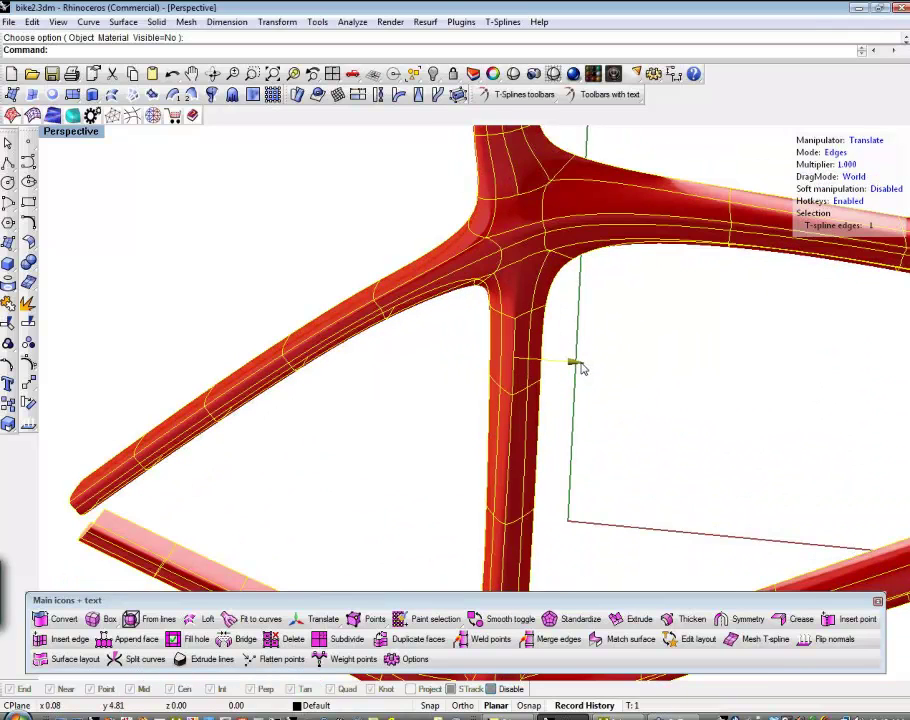
# Step: Select four lengthwise edges along the upper side of the chain stay and shift them inward along Y
pyautogui.moveTo(612, 444); pyautogui.dragTo(408, 468, button='right')
pyautogui.scroll(2, 536, 345)
pyautogui.scroll(-5, 536, 345)
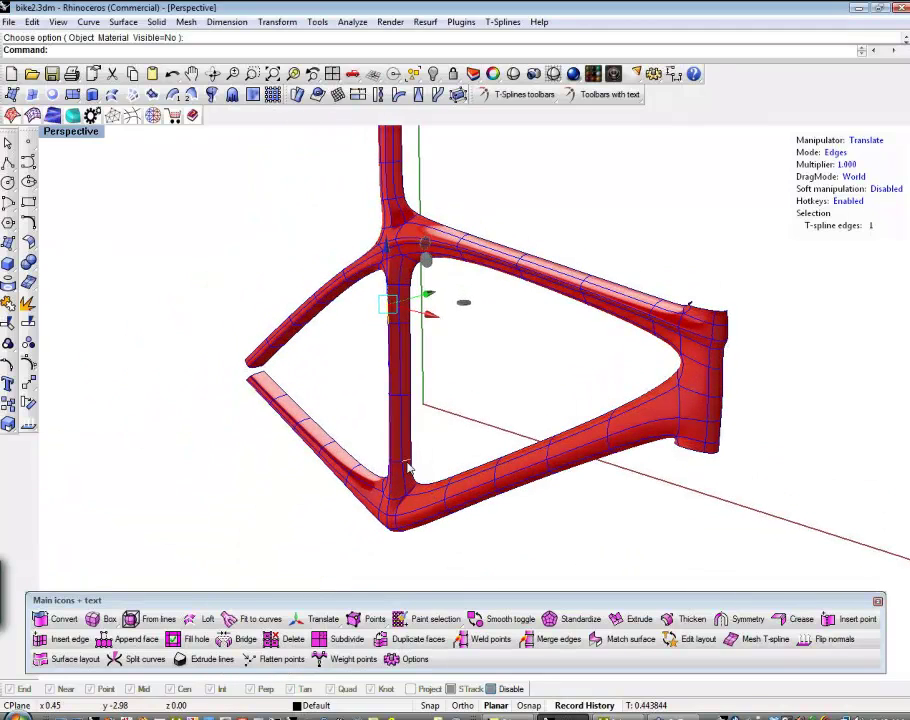
pyautogui.scroll(4, 380, 468)
pyautogui.keyDown('shift'); pyautogui.click(280, 412); pyautogui.keyUp('shift')
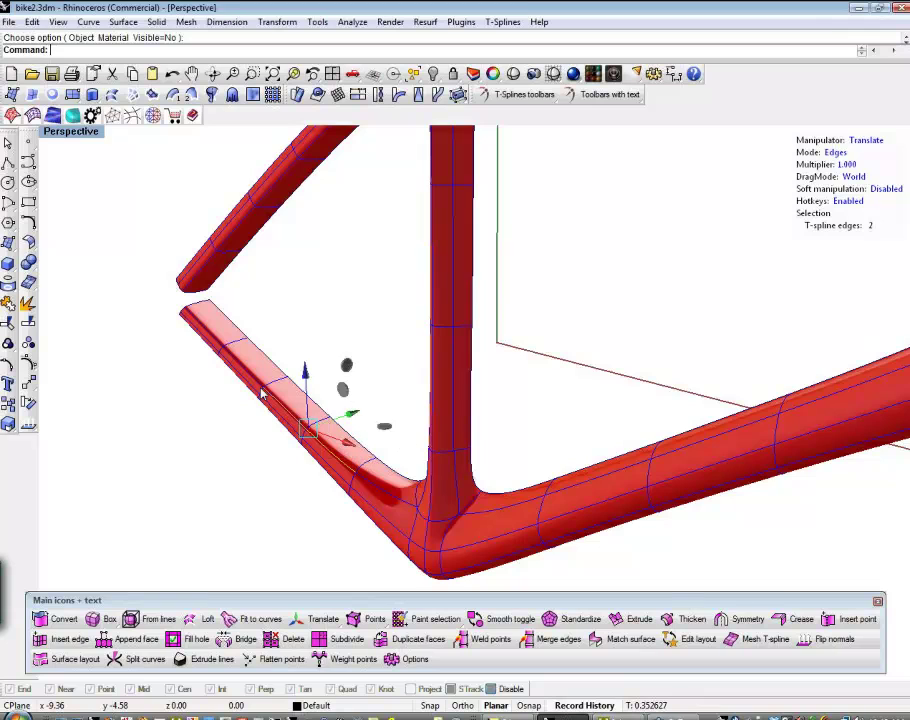
pyautogui.keyDown('shift'); pyautogui.click(227, 357); pyautogui.keyUp('shift')
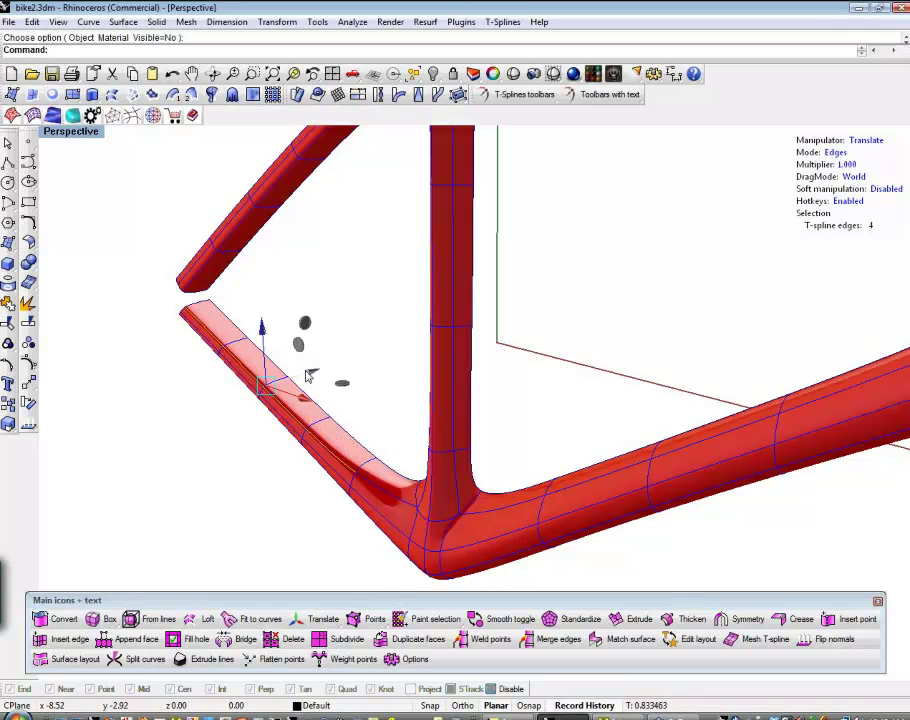
pyautogui.moveTo(306, 371); pyautogui.dragTo(323, 368)
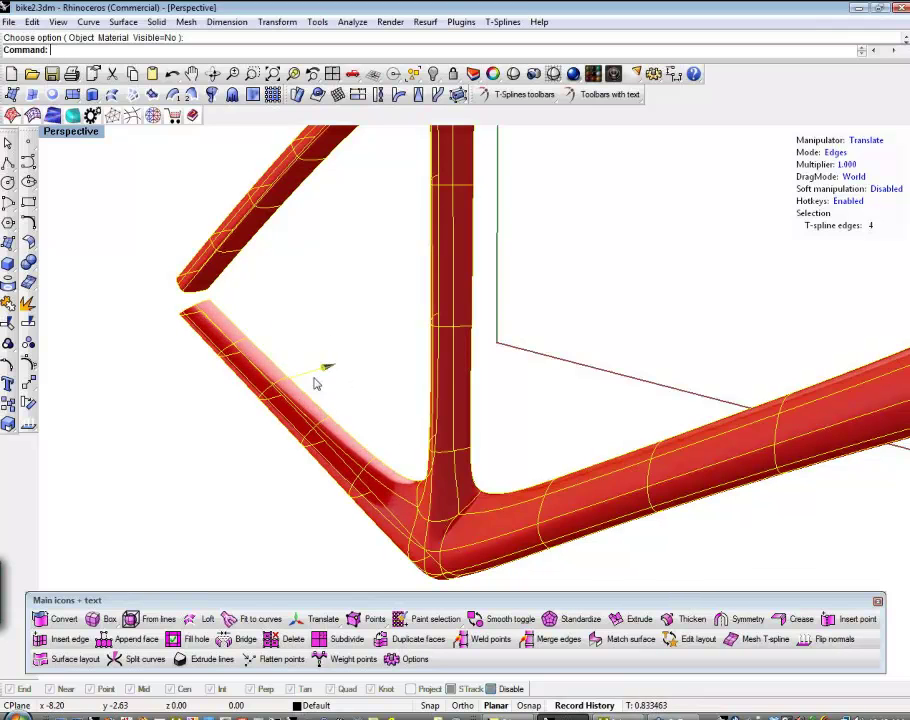
# Step: Select the five lengthwise edges along the lower side of the chain stay, shift them inward and clear the selection
pyautogui.moveTo(331, 537); pyautogui.dragTo(578, 371, button='right')
pyautogui.click(433, 489)
pyautogui.keyDown('shift'); pyautogui.click(354, 455); pyautogui.keyUp('shift')
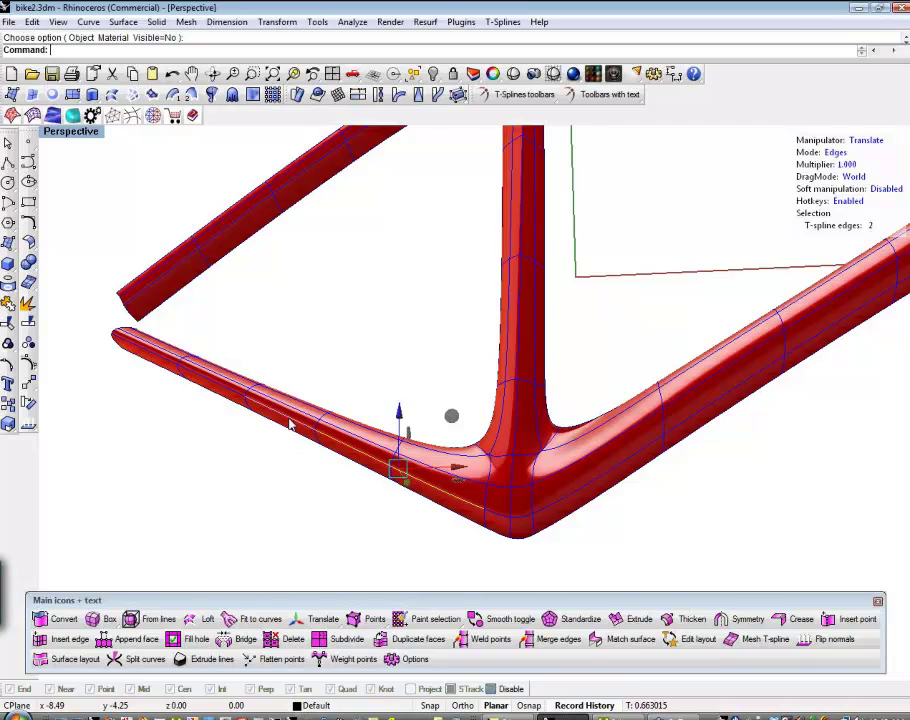
pyautogui.keyDown('shift'); pyautogui.click(286, 422); pyautogui.keyUp('shift')
pyautogui.keyDown('shift'); pyautogui.click(237, 397); pyautogui.keyUp('shift')
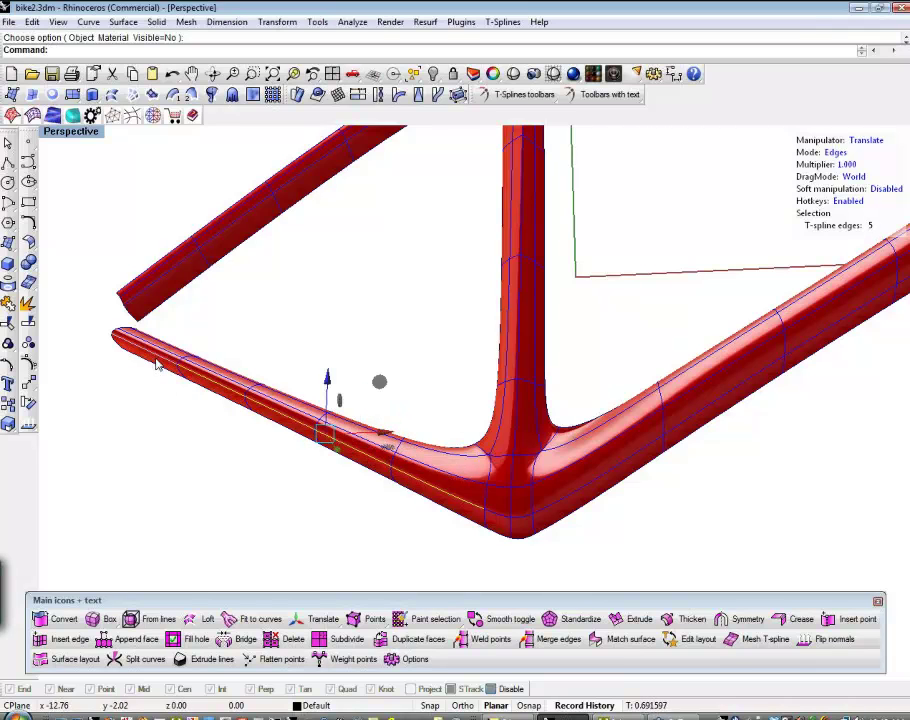
pyautogui.moveTo(157, 365); pyautogui.dragTo(450, 460, button='right')
pyautogui.moveTo(566, 409); pyautogui.dragTo(522, 396, button='right')
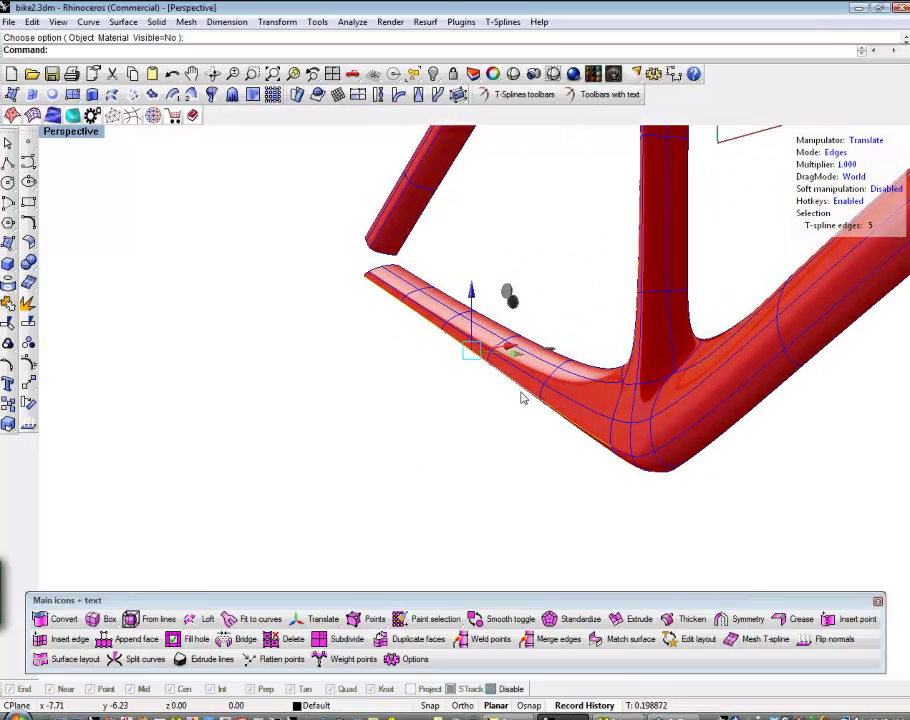
pyautogui.scroll(3, 530, 380)
pyautogui.click(500, 354)
pyautogui.moveTo(500, 354); pyautogui.dragTo(518, 349)
pyautogui.click(480, 448)
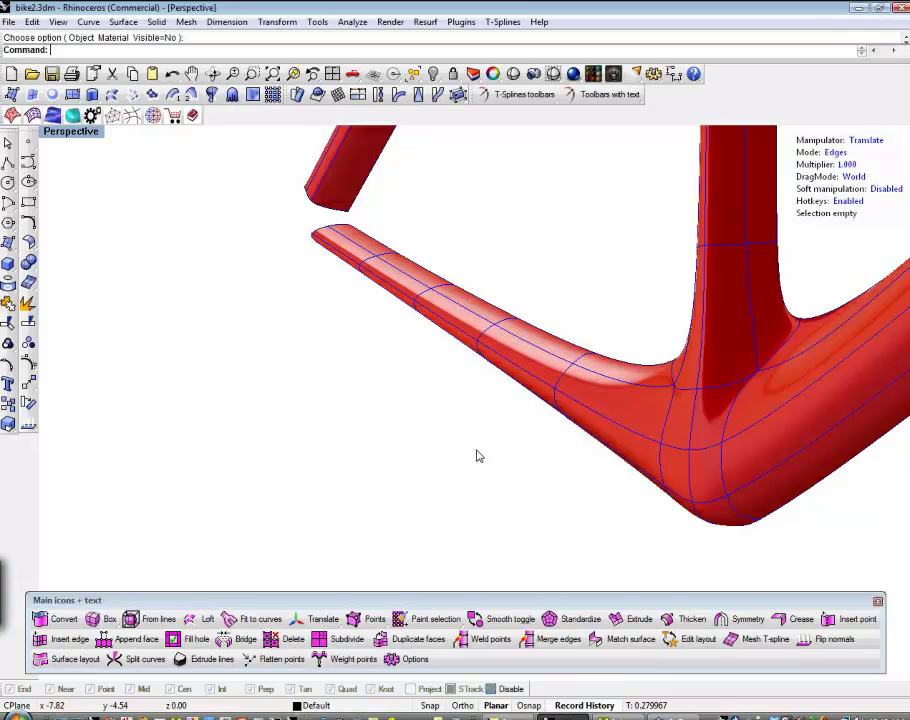
# Step: Select five lengthwise edges along the outer face of the seat stay, shift them slightly inward along Y and clear the selection
pyautogui.scroll(-3, 465, 443)
pyautogui.moveTo(463, 441); pyautogui.dragTo(566, 282, button='right')
pyautogui.scroll(-6, 452, 452)
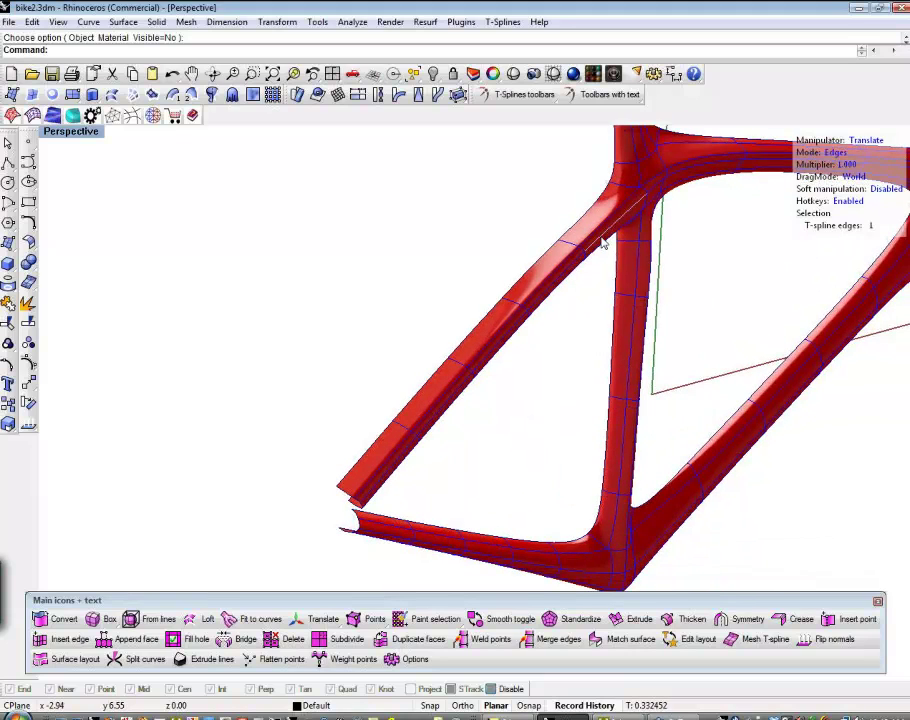
pyautogui.keyDown('shift'); pyautogui.click(566, 277); pyautogui.keyUp('shift')
pyautogui.click(601, 258)
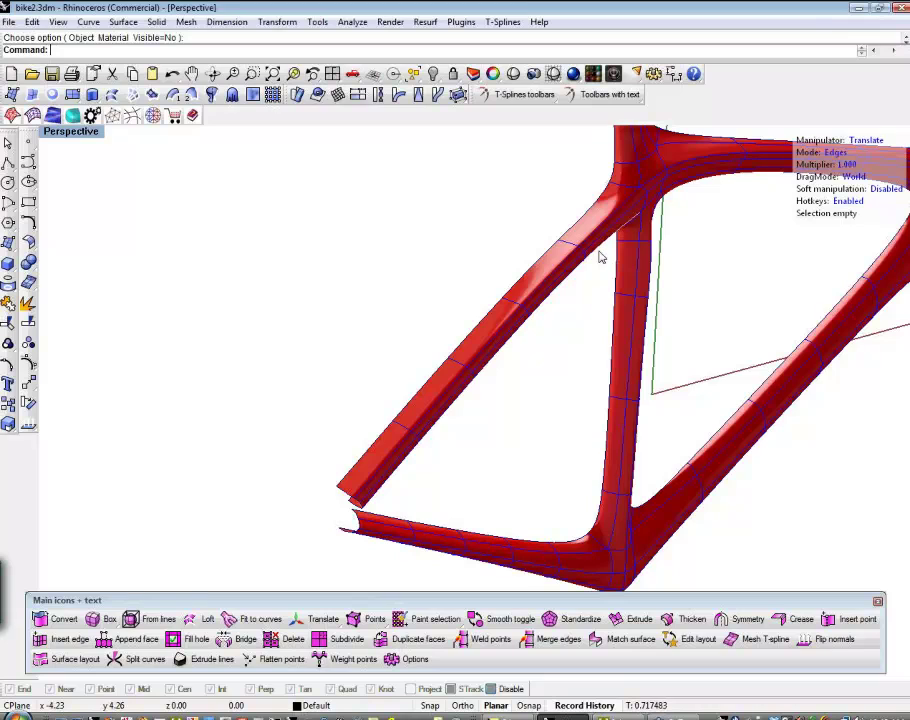
pyautogui.keyDown('shift'); pyautogui.click(549, 297); pyautogui.keyUp('shift')
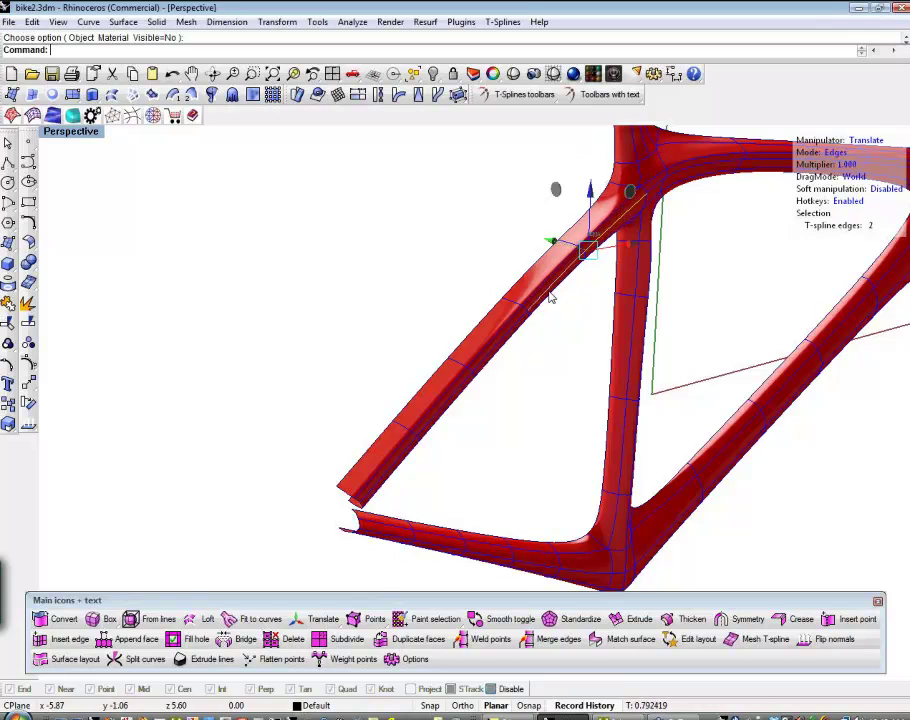
pyautogui.keyDown('shift'); pyautogui.click(460, 392); pyautogui.keyUp('shift')
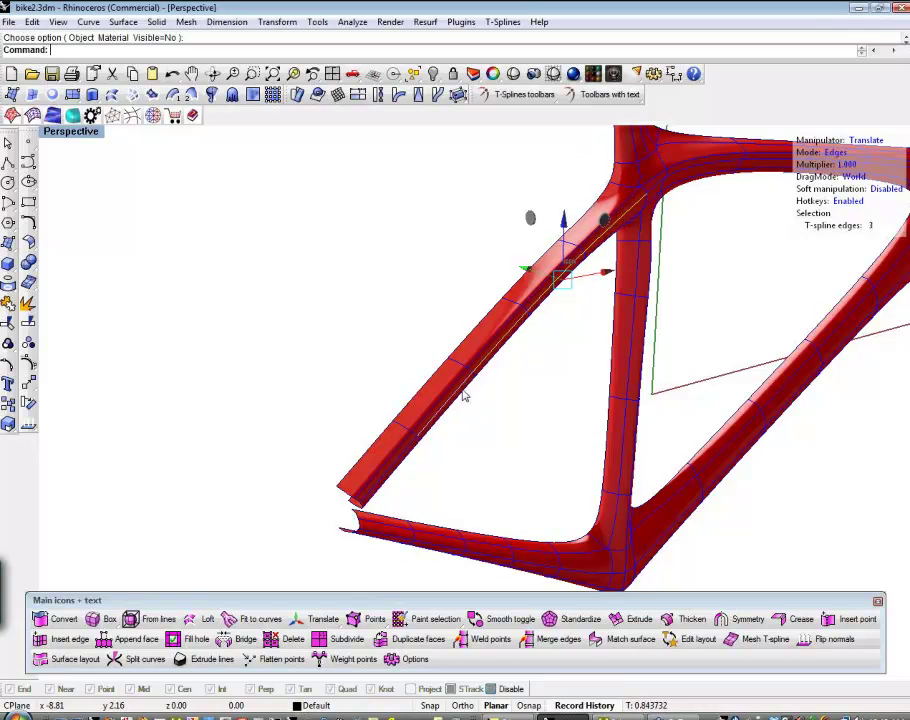
pyautogui.keyDown('shift'); pyautogui.click(412, 457); pyautogui.keyUp('shift')
pyautogui.moveTo(473, 325); pyautogui.dragTo(466, 325)
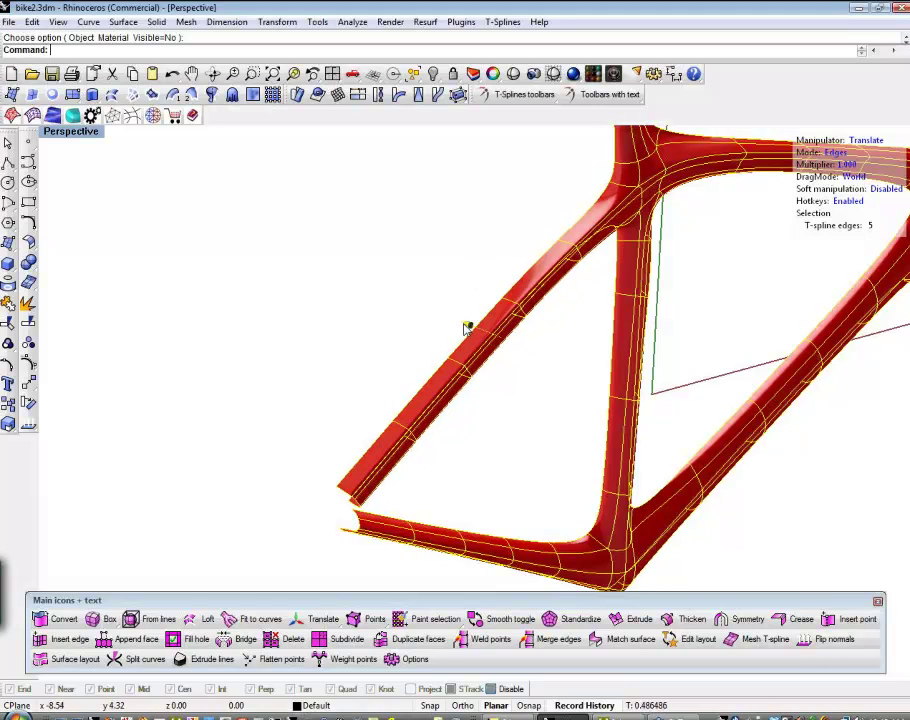
pyautogui.click(457, 416)
pyautogui.click(503, 421)
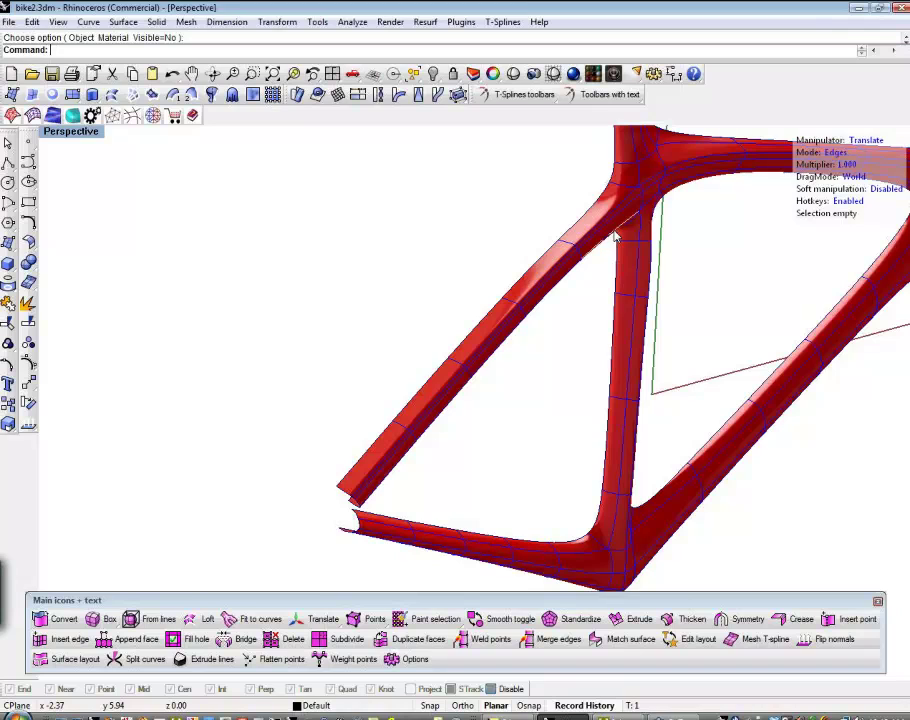
# Step: Select the five lengthwise edges along the underside of the seat stay and shift them inward along Y
pyautogui.keyDown('shift'); pyautogui.click(485, 386); pyautogui.keyUp('shift')
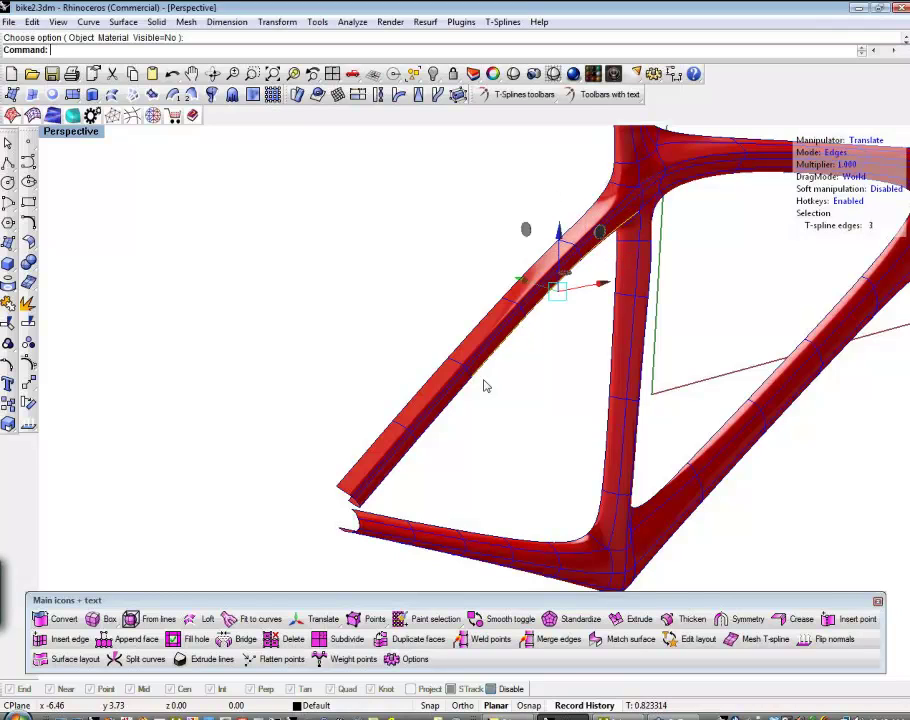
pyautogui.keyDown('shift'); pyautogui.click(418, 460); pyautogui.keyUp('shift')
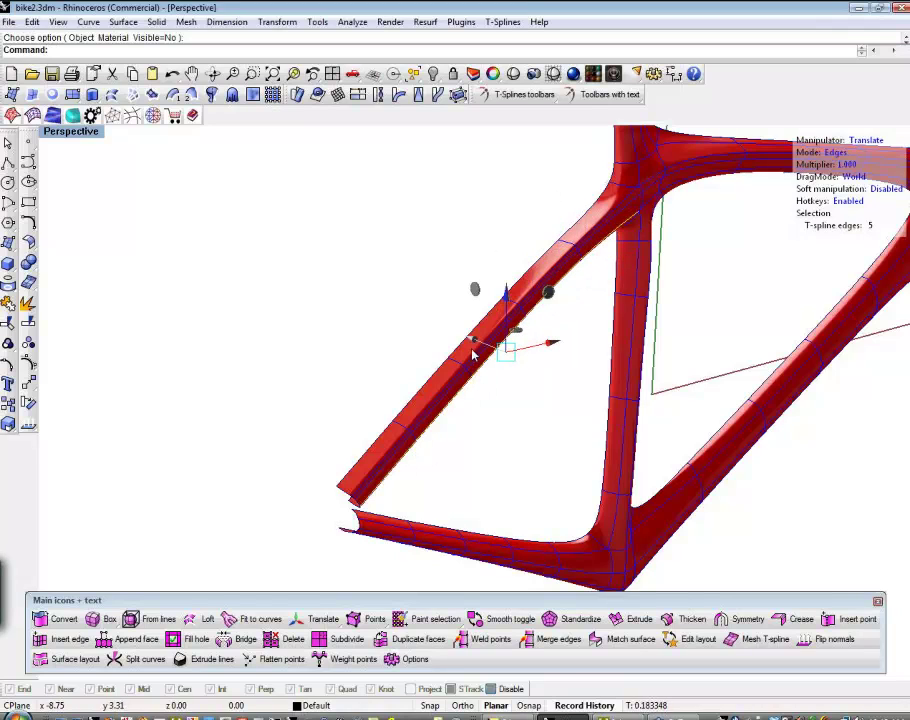
pyautogui.moveTo(473, 336); pyautogui.dragTo(461, 336)
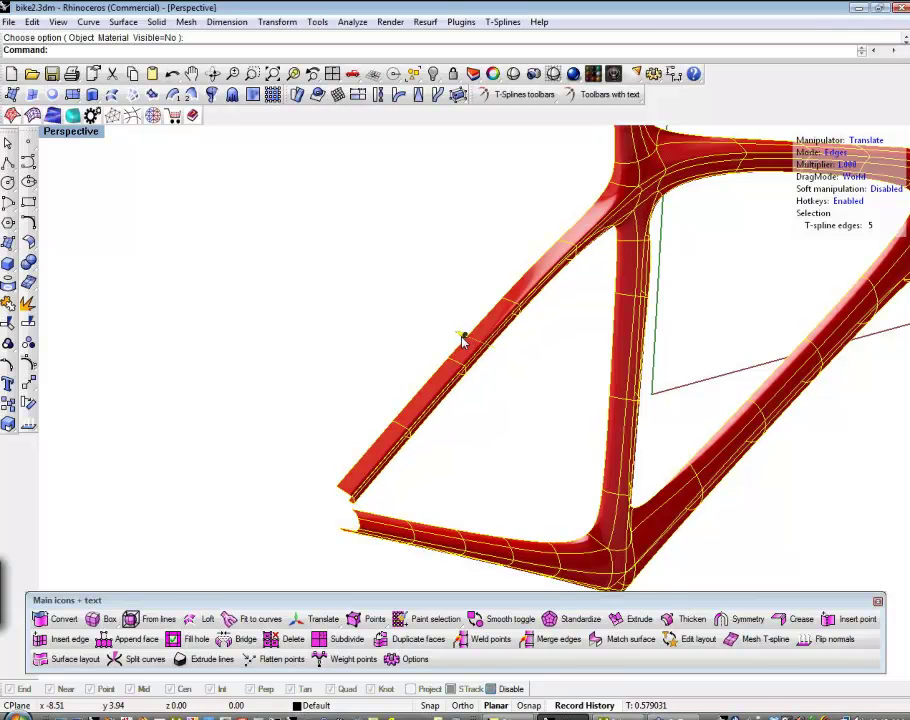
pyautogui.click(392, 309)
# Step: Examine the whole frame as a shaded preview without wires, then return to the shaded viewport
pyautogui.scroll(-2, 509, 357)
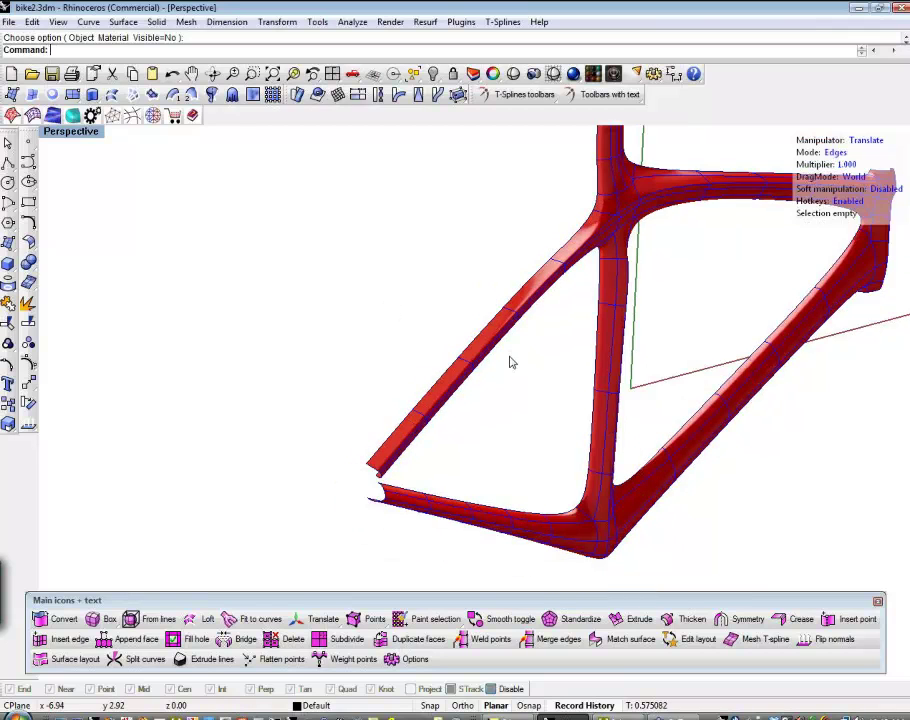
pyautogui.moveTo(505, 380); pyautogui.dragTo(360, 398, button='right')
pyautogui.keyDown('shift'); pyautogui.moveTo(528, 420); pyautogui.dragTo(521, 355, button='right'); pyautogui.keyUp('shift')
pyautogui.click(514, 76)
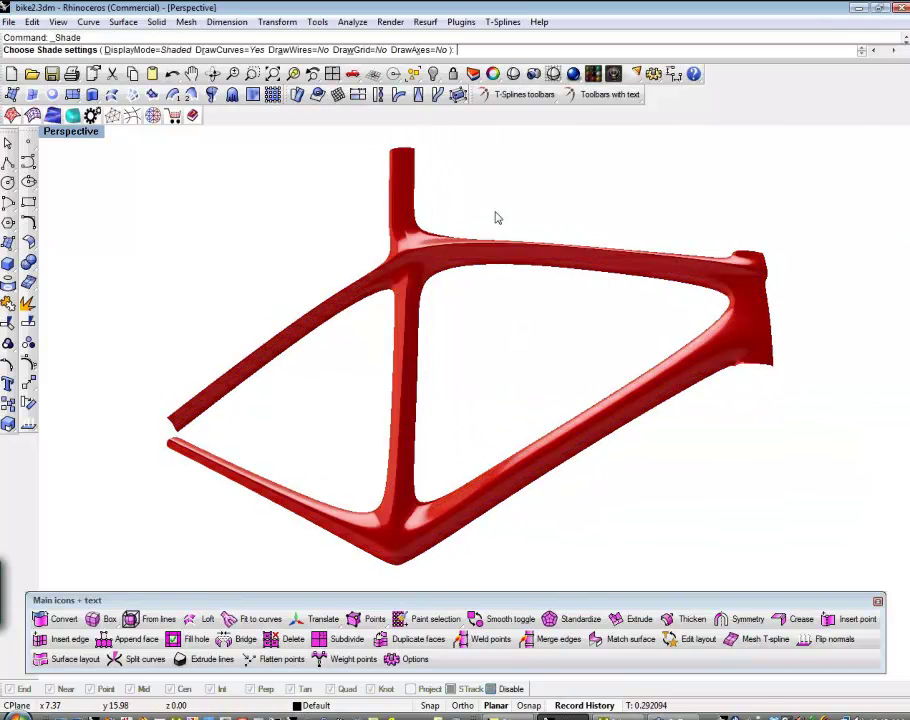
pyautogui.moveTo(496, 216)
pyautogui.mouseDown(button='right')
pyautogui.moveTo(492, 154)
pyautogui.moveTo(475, 264)
pyautogui.moveTo(427, 325)
pyautogui.moveTo(510, 299)
pyautogui.moveTo(508, 229)
pyautogui.moveTo(459, 227)
pyautogui.moveTo(494, 217)
pyautogui.moveTo(504, 233)
pyautogui.moveTo(481, 232)
pyautogui.moveTo(457, 256)
pyautogui.moveTo(433, 301)
pyautogui.moveTo(431, 329)
pyautogui.moveTo(459, 343)
pyautogui.moveTo(518, 319)
pyautogui.moveTo(506, 331)
pyautogui.moveTo(467, 341)
pyautogui.moveTo(449, 254)
pyautogui.moveTo(465, 197)
pyautogui.moveTo(463, 140)
pyautogui.moveTo(474, 261)
pyautogui.moveTo(398, 347)
pyautogui.moveTo(320, 345)
pyautogui.moveTo(372, 339)
pyautogui.moveTo(413, 348)
pyautogui.moveTo(552, 323)
pyautogui.moveTo(636, 294)
pyautogui.moveTo(642, 303)
pyautogui.moveTo(546, 354)
pyautogui.moveTo(534, 327)
pyautogui.moveTo(526, 331)
pyautogui.moveTo(507, 271)
pyautogui.moveTo(481, 339)
pyautogui.moveTo(518, 325)
pyautogui.moveTo(463, 325)
pyautogui.mouseUp(button='right')
pyautogui.click(554, 76)
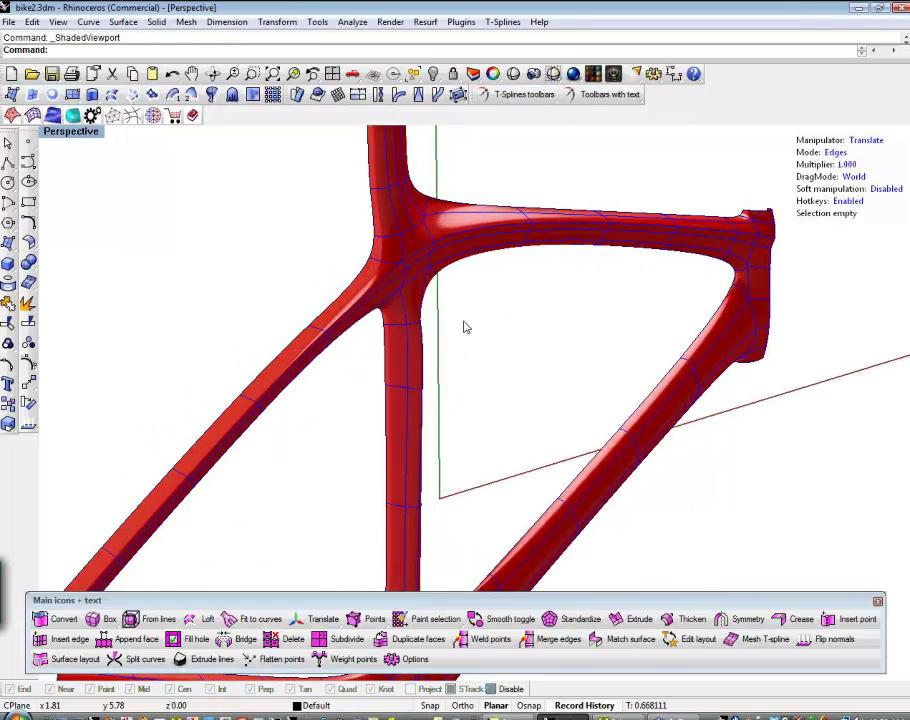
# Step: Shift two diagonal edges at the junction of seat tube, top tube and seat stay along Y, one after the other
pyautogui.scroll(2, 436, 310)
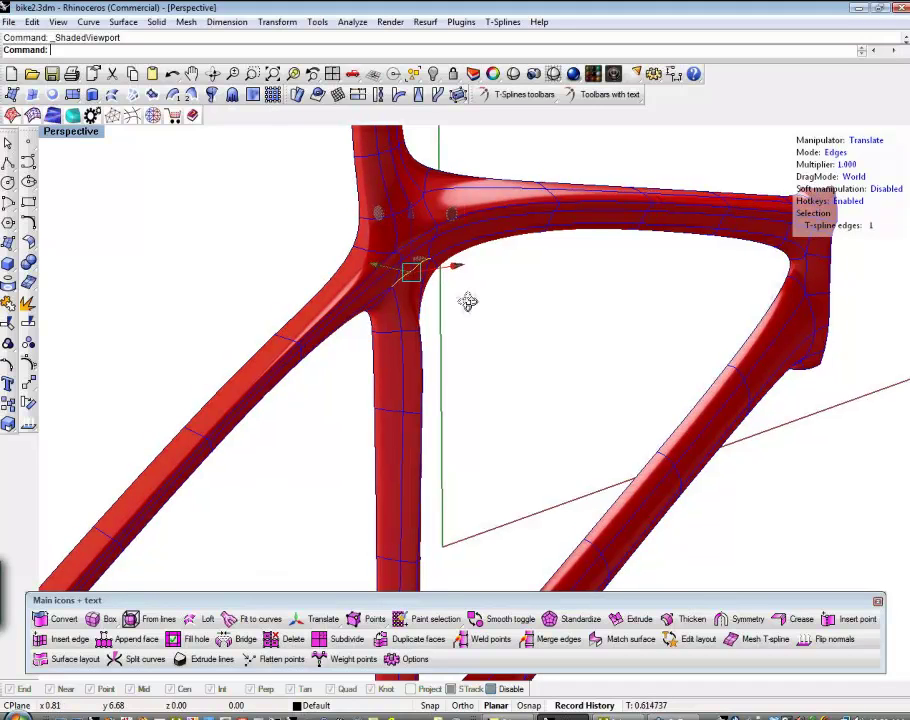
pyautogui.click(388, 285)
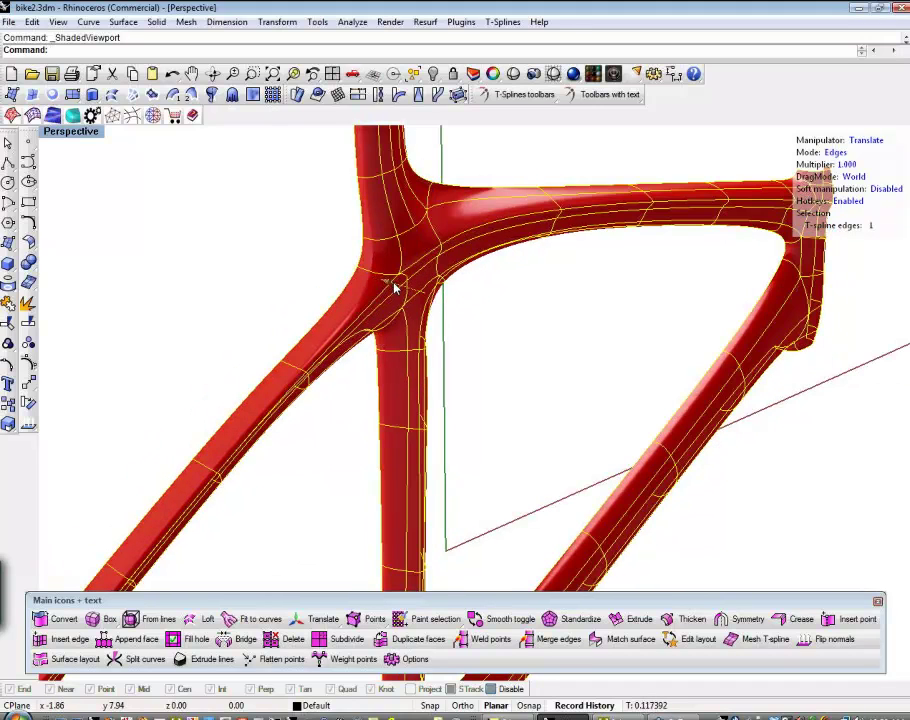
pyautogui.click(514, 337)
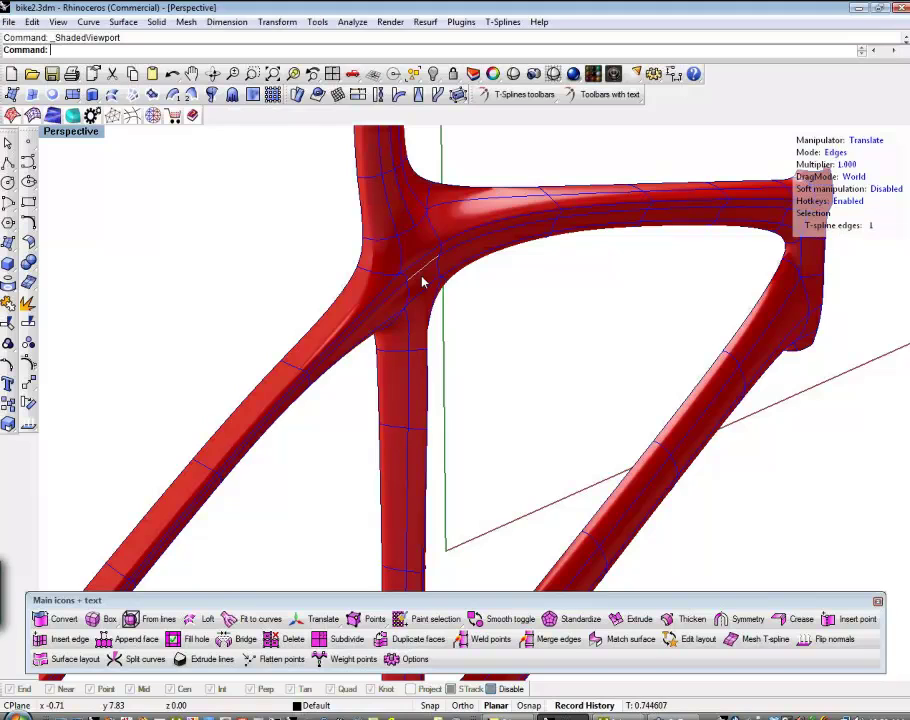
pyautogui.click(394, 263)
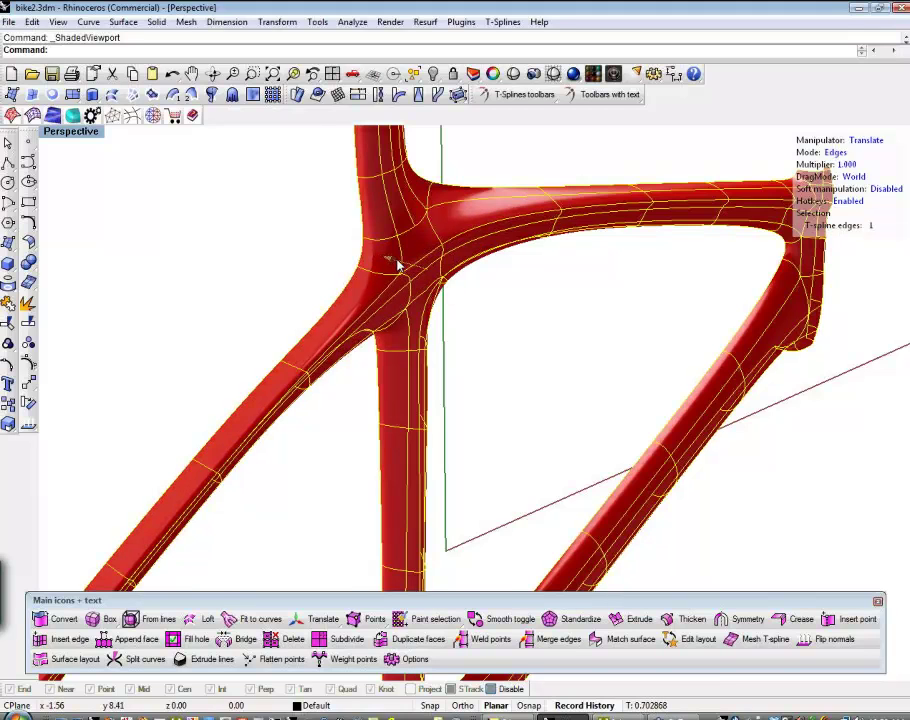
pyautogui.click(520, 340)
# Step: Select three consecutive lengthwise edges running down the side of the lower seat tube and delete them
pyautogui.moveTo(520, 355); pyautogui.dragTo(528, 308, button='right')
pyautogui.scroll(-6, 536, 390)
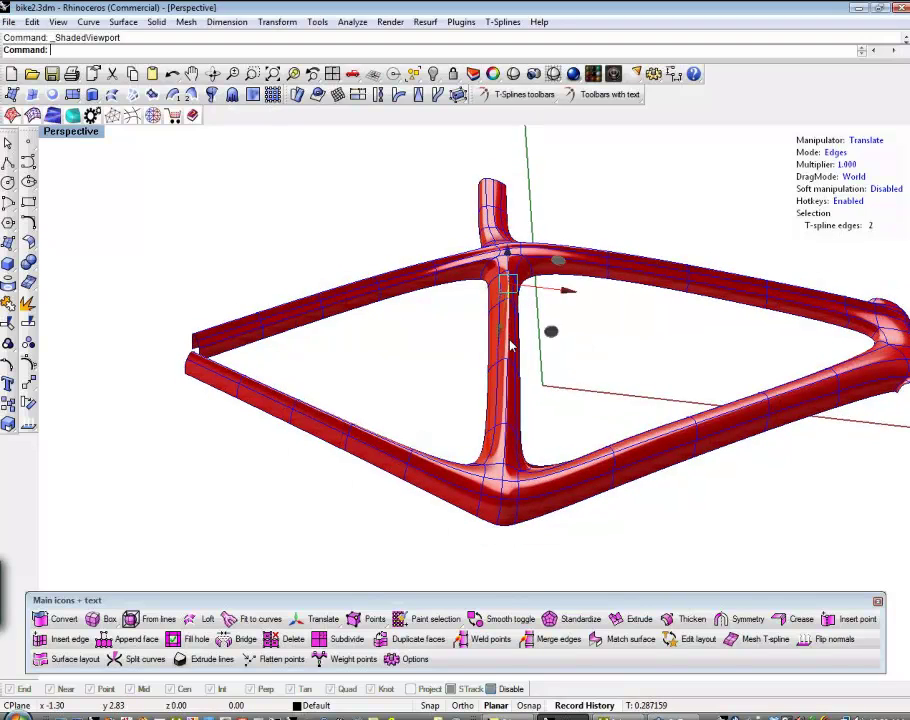
pyautogui.moveTo(510, 346); pyautogui.dragTo(506, 438)
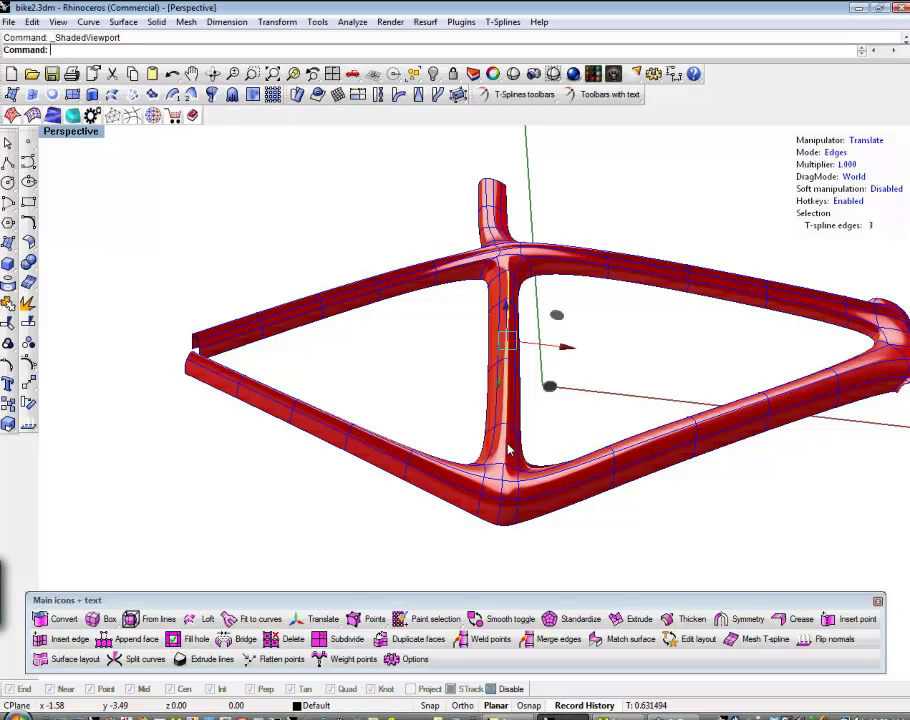
pyautogui.moveTo(589, 374)
pyautogui.mouseDown(button='right')
pyautogui.moveTo(601, 350)
pyautogui.moveTo(579, 361)
pyautogui.mouseUp(button='right')
pyautogui.press('Delete')
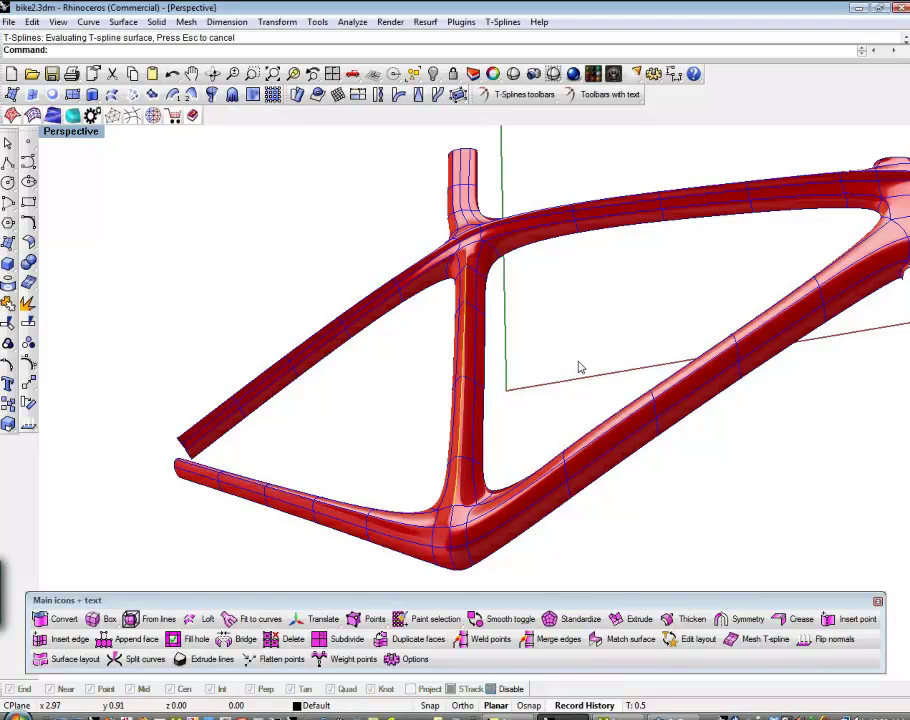
# Step: Select the three lengthwise edges on the front outer side of the lower seat tube and shift them along Y
pyautogui.scroll(-2, 558, 346)
pyautogui.moveTo(550, 341); pyautogui.dragTo(516, 377, button='right')
pyautogui.moveTo(485, 427); pyautogui.dragTo(461, 445, button='right')
pyautogui.scroll(3, 421, 401)
pyautogui.scroll(2, 421, 401)
pyautogui.keyDown('shift'); pyautogui.moveTo(468, 394); pyautogui.dragTo(492, 378, button='right'); pyautogui.keyUp('shift')
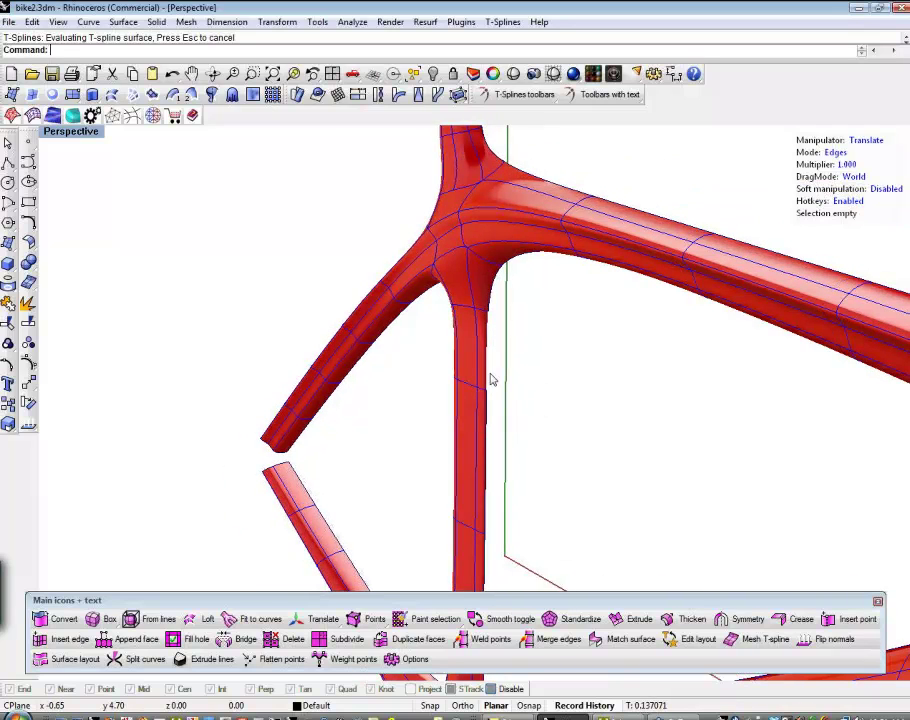
pyautogui.click(476, 352)
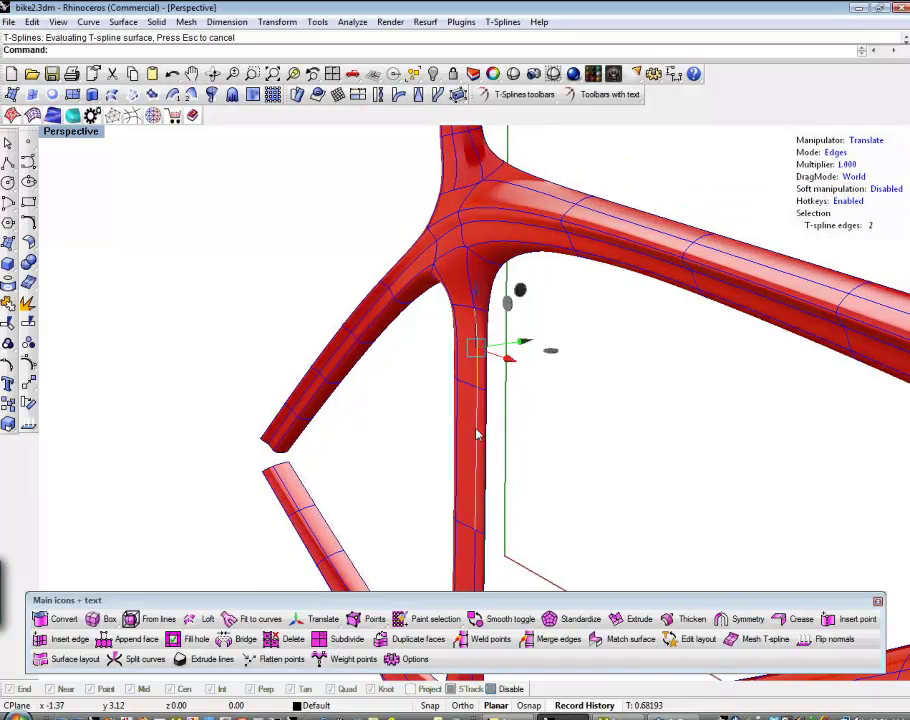
pyautogui.moveTo(478, 433); pyautogui.dragTo(475, 568)
pyautogui.keyDown('shift'); pyautogui.moveTo(476, 568); pyautogui.dragTo(601, 400, button='right'); pyautogui.keyUp('shift')
pyautogui.moveTo(555, 319); pyautogui.dragTo(543, 321)
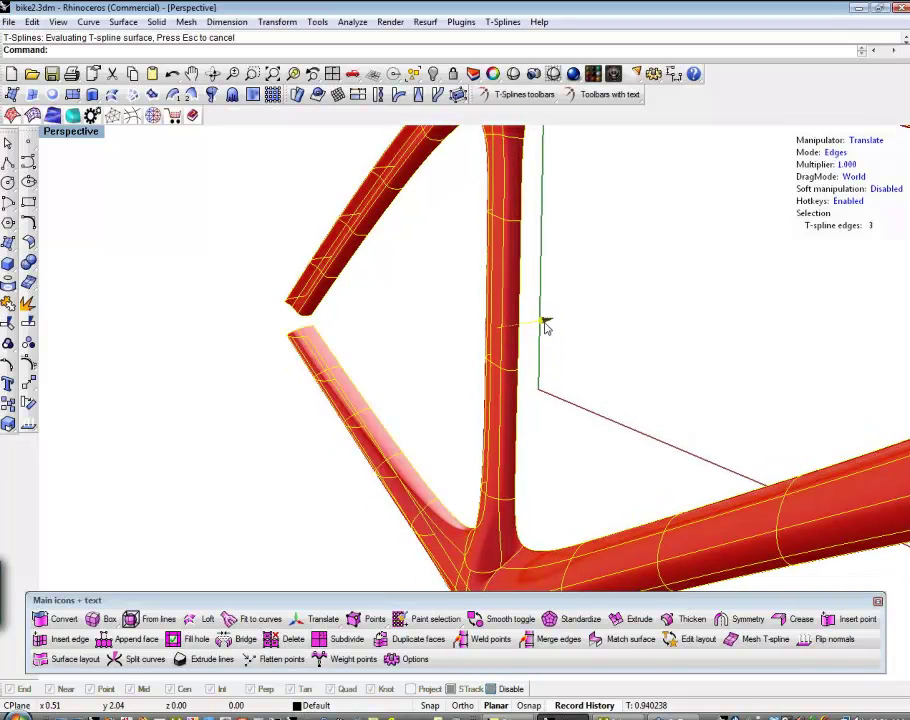
pyautogui.click(580, 476)
# Step: Select the three lengthwise edges on the rear outer side of the lower seat tube, shift them along Y and clear the selection
pyautogui.moveTo(579, 479); pyautogui.dragTo(737, 472, button='right')
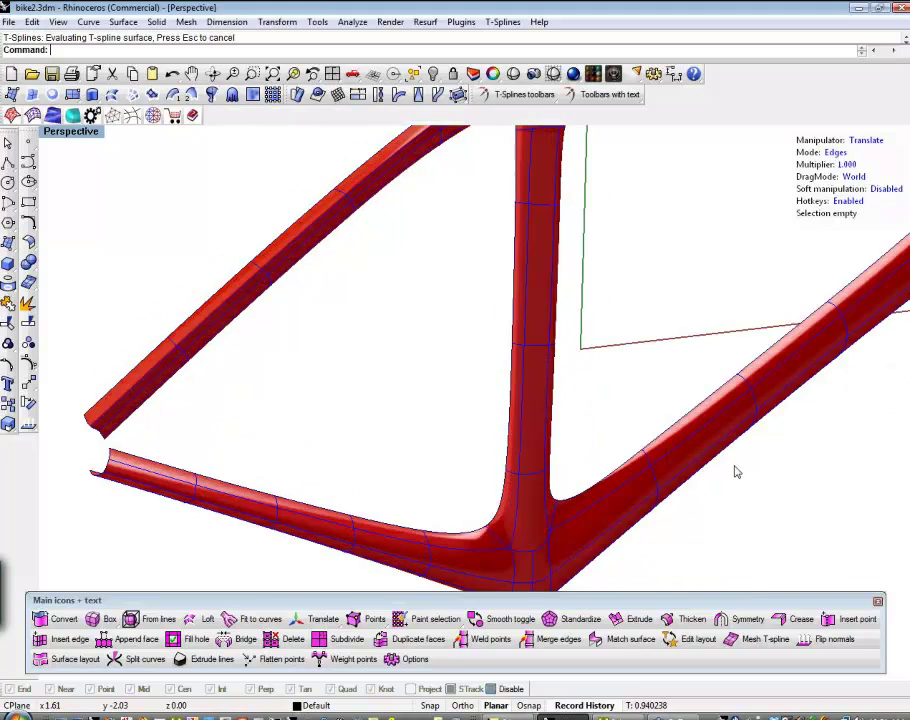
pyautogui.click(519, 496)
pyautogui.click(553, 422)
pyautogui.click(527, 424)
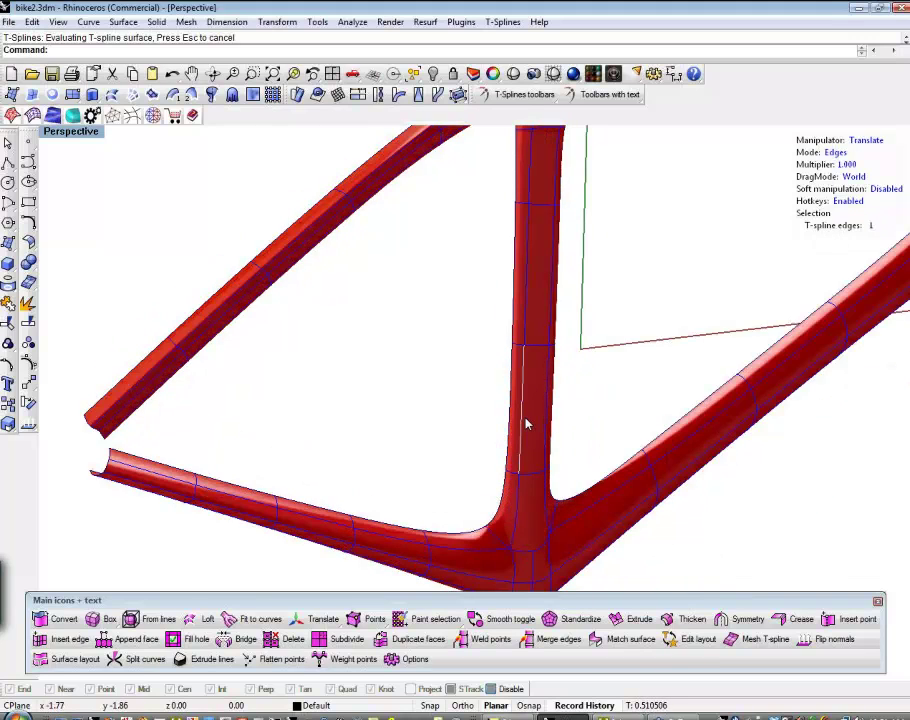
pyautogui.keyDown('shift'); pyautogui.click(528, 282); pyautogui.keyUp('shift')
pyautogui.moveTo(530, 175); pyautogui.dragTo(587, 407, button='right')
pyautogui.scroll(-2, 584, 235)
pyautogui.scroll(4, 587, 407)
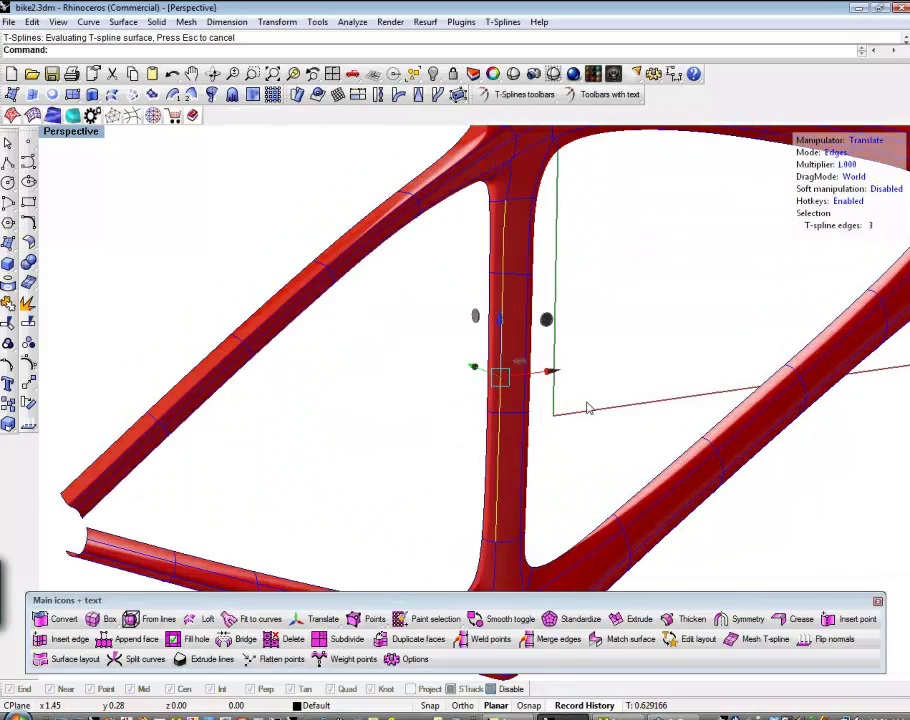
pyautogui.moveTo(474, 367); pyautogui.dragTo(470, 367)
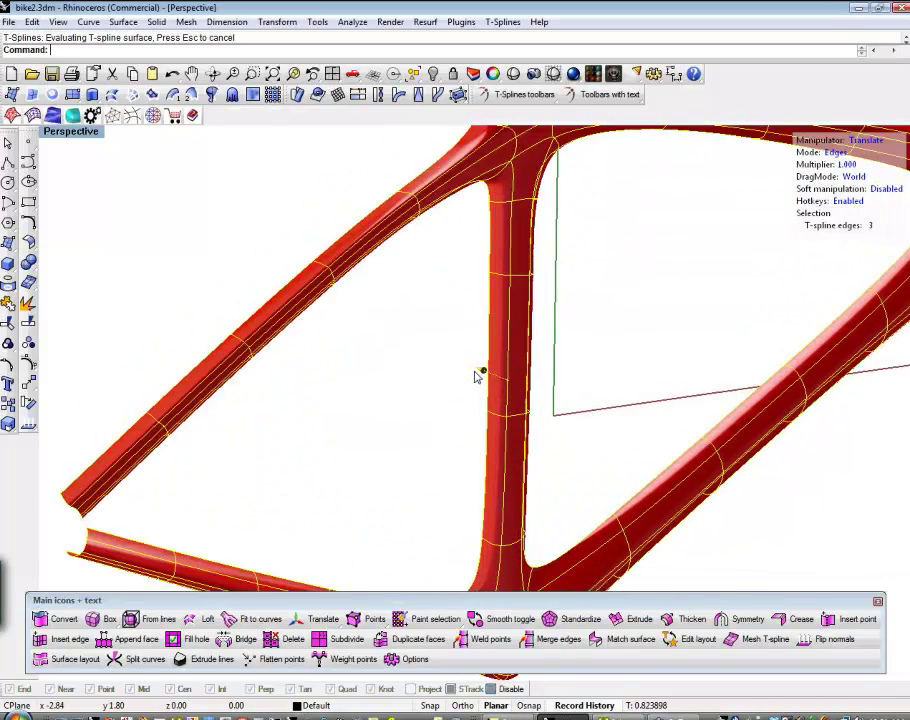
pyautogui.scroll(-3, 586, 402)
pyautogui.moveTo(558, 443); pyautogui.dragTo(428, 555, button='right')
pyautogui.click(449, 470)
# Step: In the zoomed-out Top view, select the 44 outer edges of both rear stays and shift them toward the centreline along Y
pyautogui.hotkey('ctrl', 'F1')
pyautogui.hotkey('ctrl', 'shift', 'e')
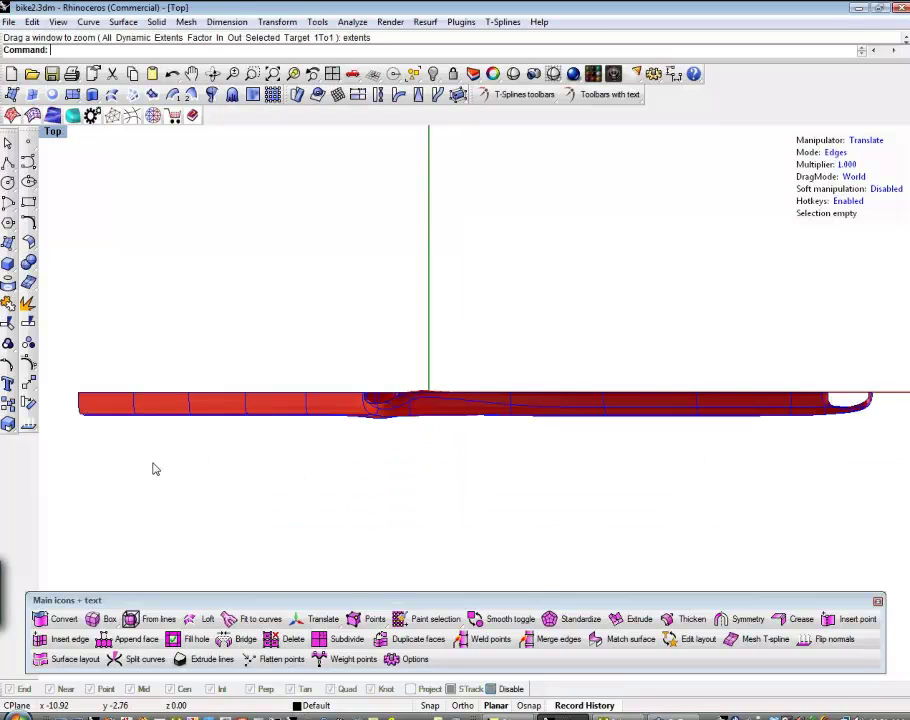
pyautogui.moveTo(51, 464); pyautogui.dragTo(339, 408)
pyautogui.moveTo(197, 358); pyautogui.dragTo(200, 345)
pyautogui.click(256, 460)
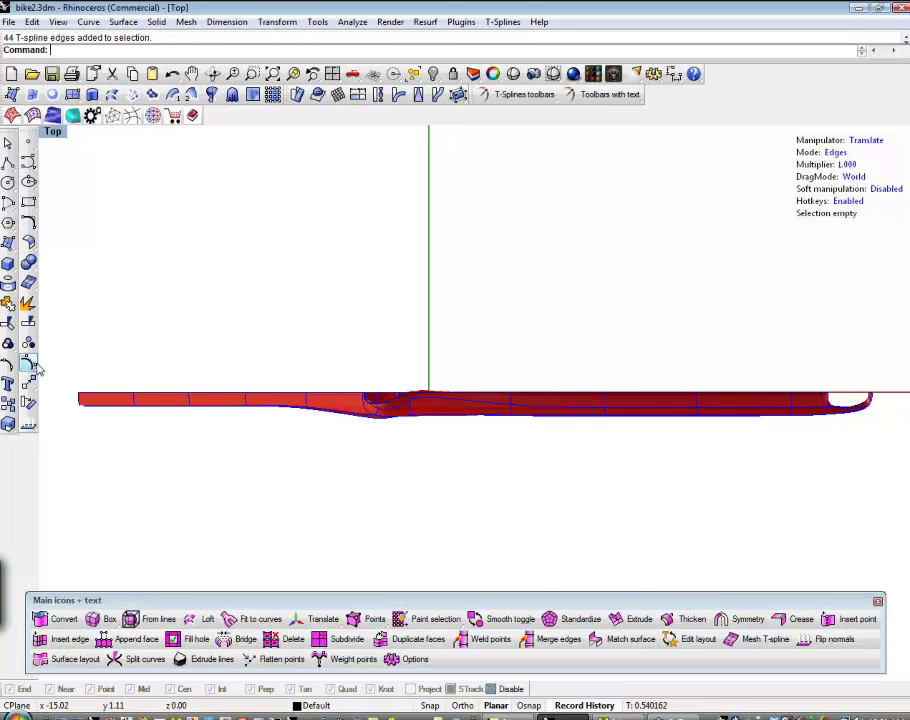
# Step: Select all 80 edges of the rear stays in the Top view and shift them outward from the centreline along Y
pyautogui.moveTo(61, 364); pyautogui.dragTo(324, 468)
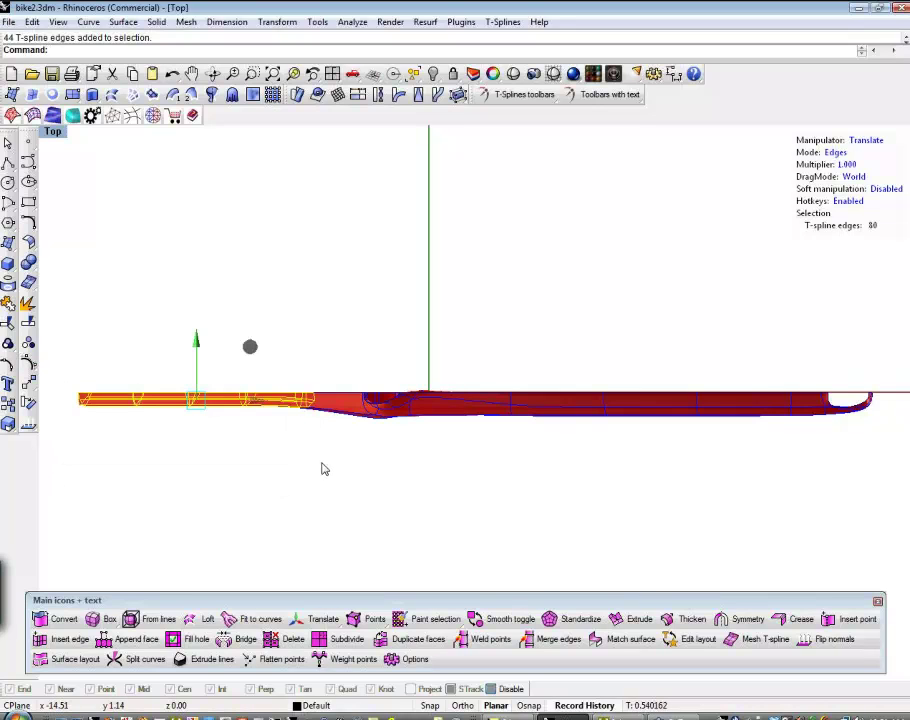
pyautogui.moveTo(200, 347); pyautogui.dragTo(208, 377)
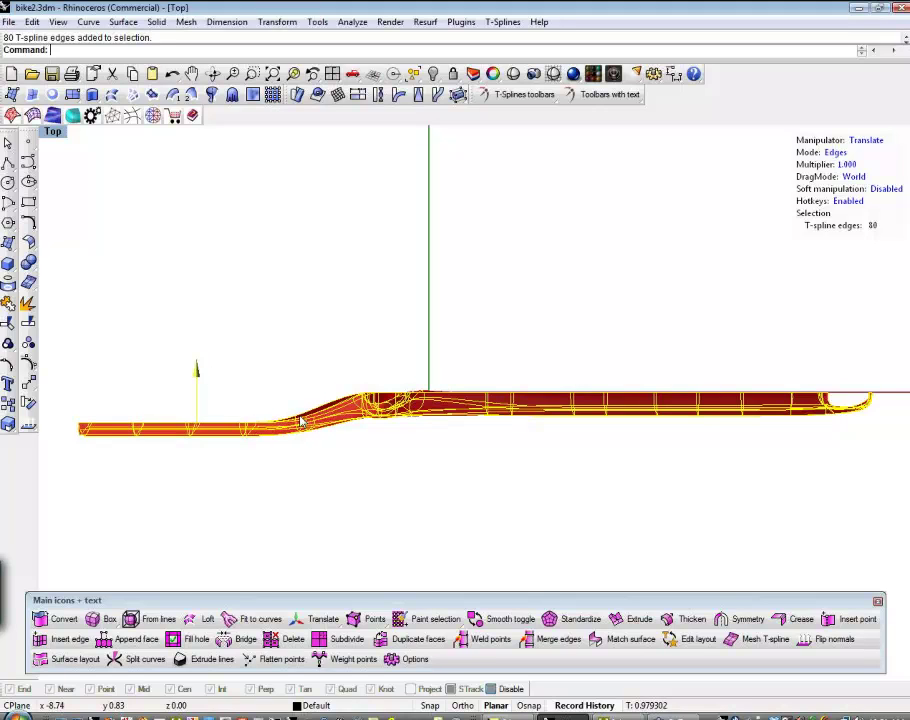
pyautogui.click(387, 466)
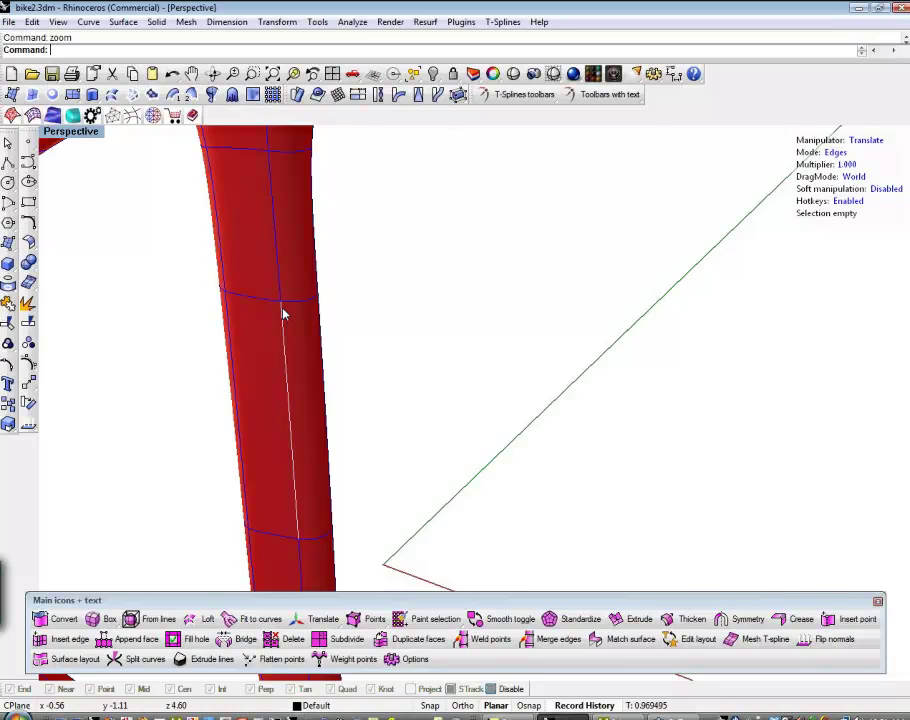
# Step: Mirror the half frame with T-Splines Symmetry, using Y symmetry only, weld on, radial off and a tolerance of 0.01
pyautogui.click(282, 310)
pyautogui.hotkey('ctrl', 'shift', 'e')
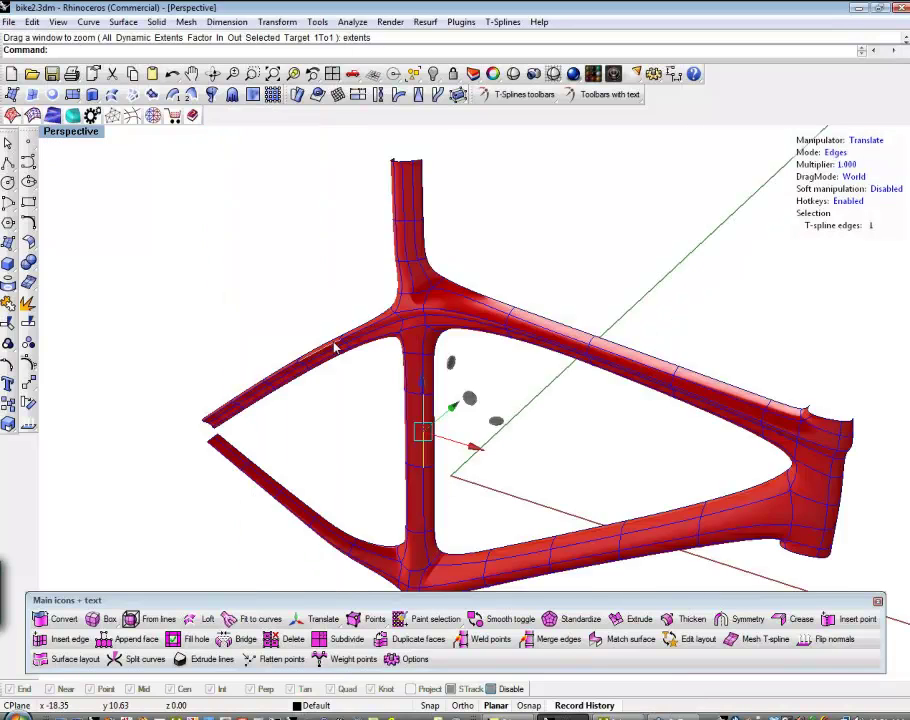
pyautogui.keyDown('shift'); pyautogui.moveTo(369, 411); pyautogui.dragTo(465, 436, button='right'); pyautogui.keyUp('shift')
pyautogui.scroll(-6, 367, 406)
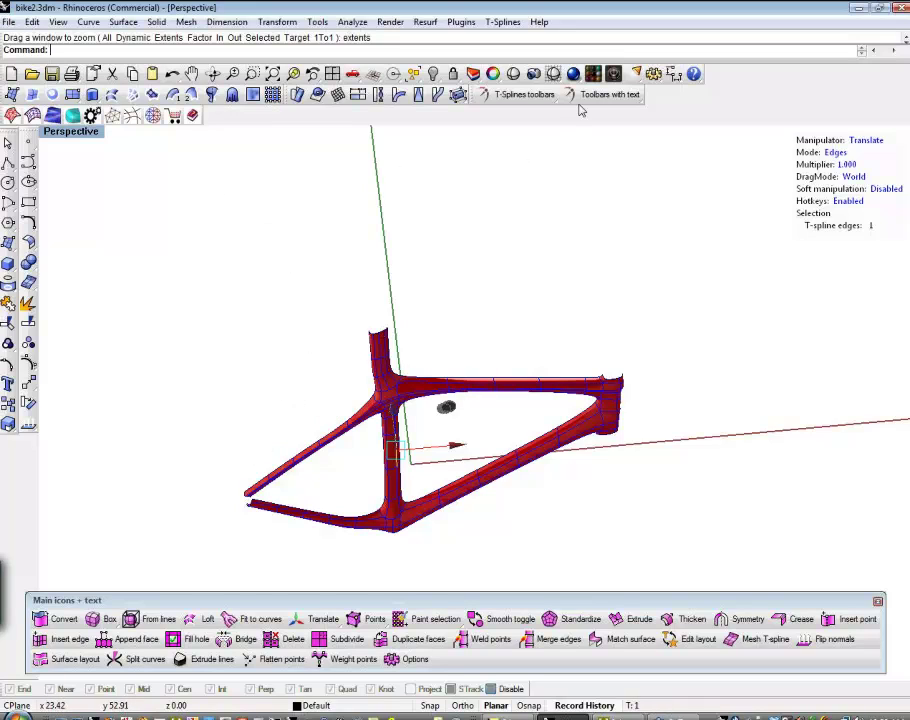
pyautogui.click(748, 619)
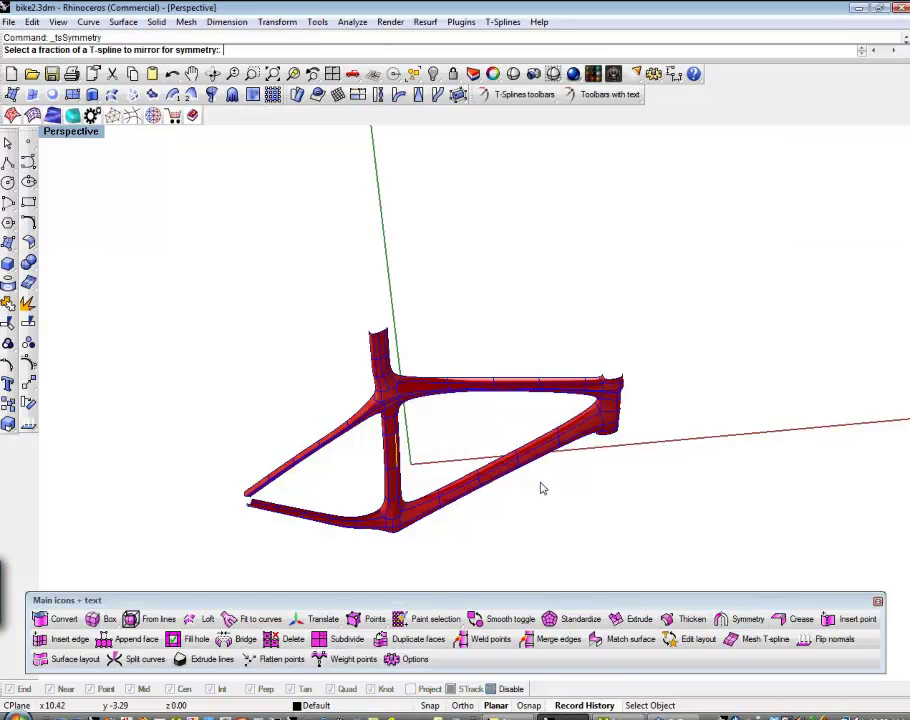
pyautogui.moveTo(486, 404); pyautogui.dragTo(443, 400, button='right')
pyautogui.click(443, 400)
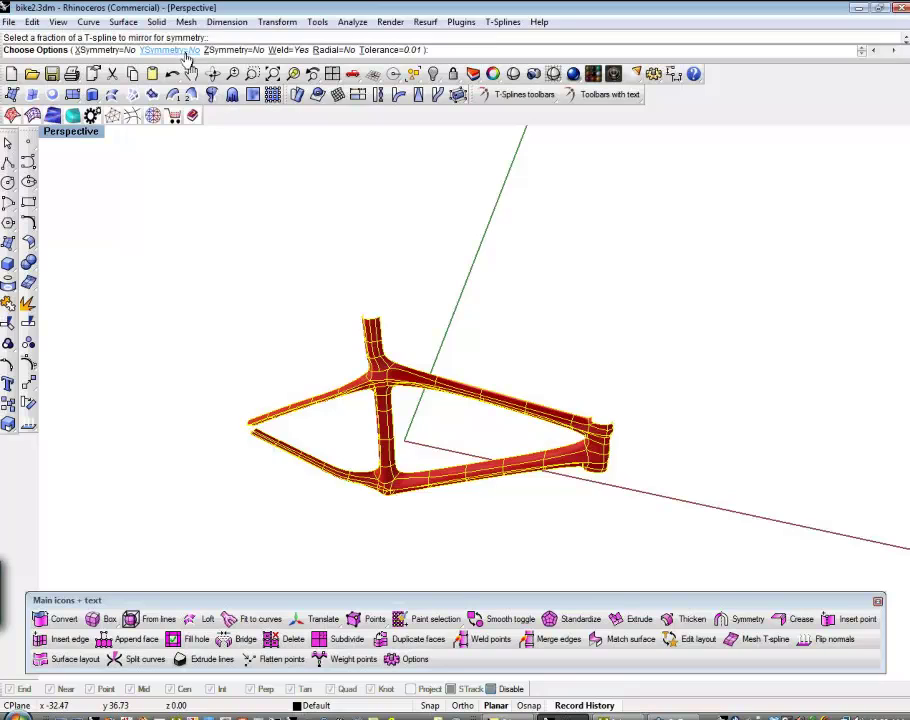
pyautogui.click(118, 49)
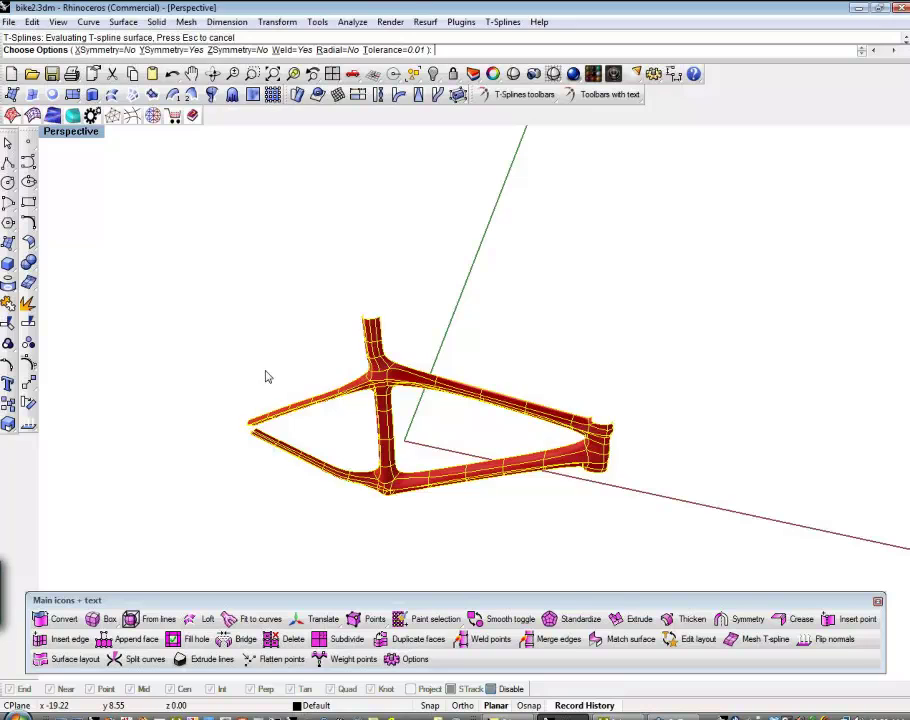
pyautogui.press('Return')
# Step: Inspect the mirrored frame from several angles, around the seat tube junction and along the rear stays
pyautogui.moveTo(266, 396); pyautogui.dragTo(296, 400, button='right')
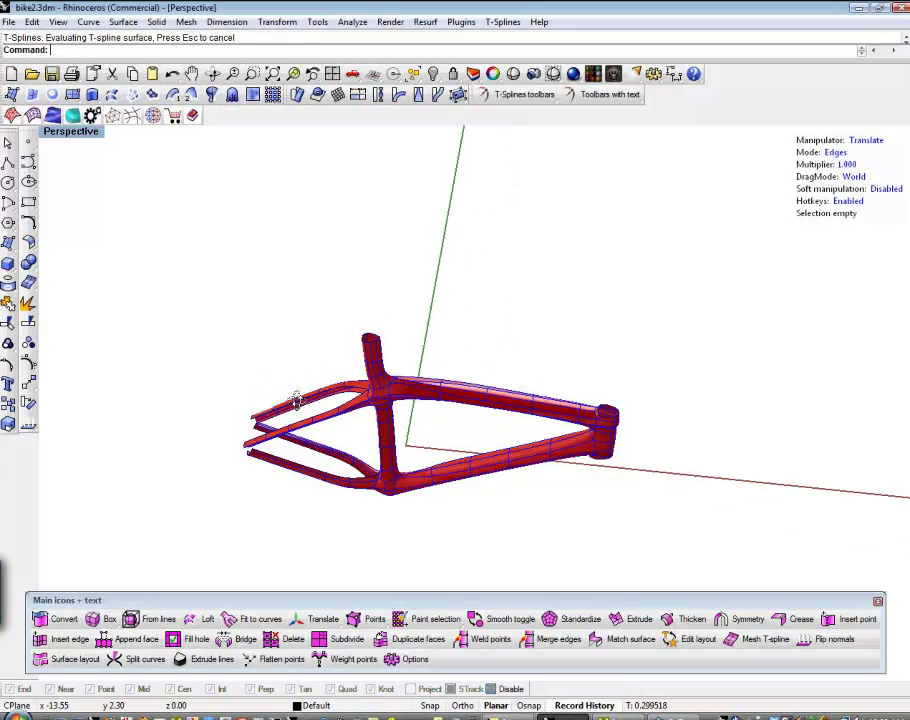
pyautogui.moveTo(420, 415); pyautogui.dragTo(589, 500, button='right')
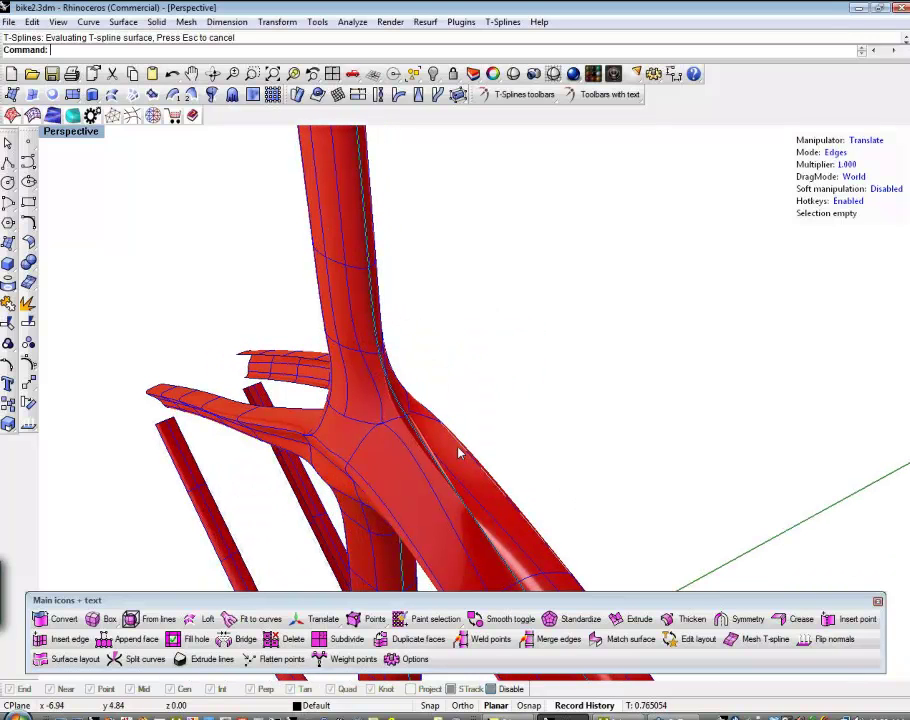
pyautogui.scroll(-3, 459, 453)
pyautogui.keyDown('shift'); pyautogui.moveTo(478, 443); pyautogui.dragTo(492, 390, button='right'); pyautogui.keyUp('shift')
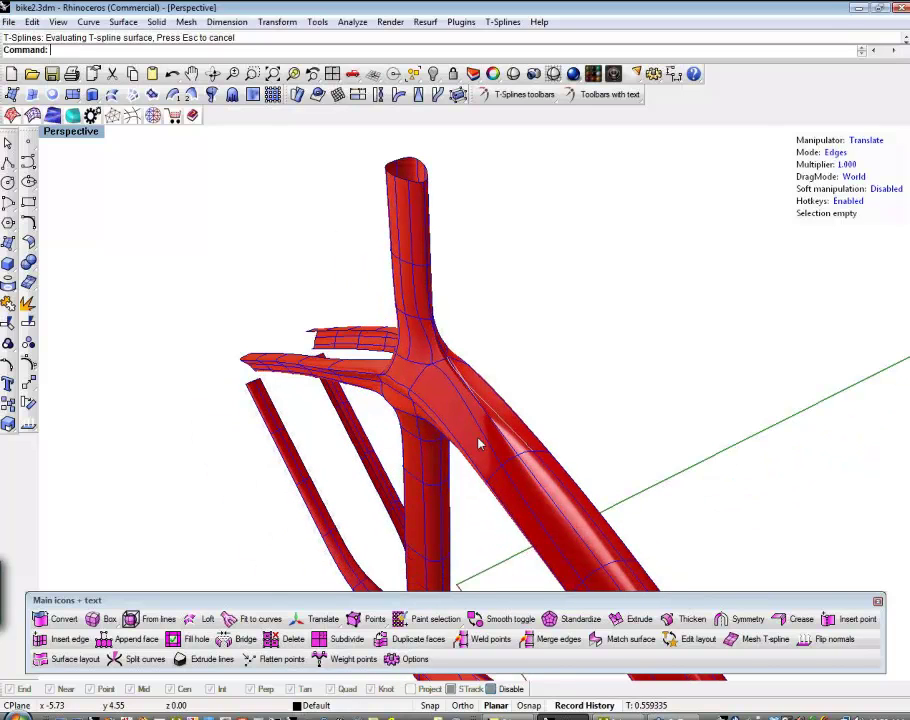
pyautogui.moveTo(455, 479); pyautogui.dragTo(492, 340, button='right')
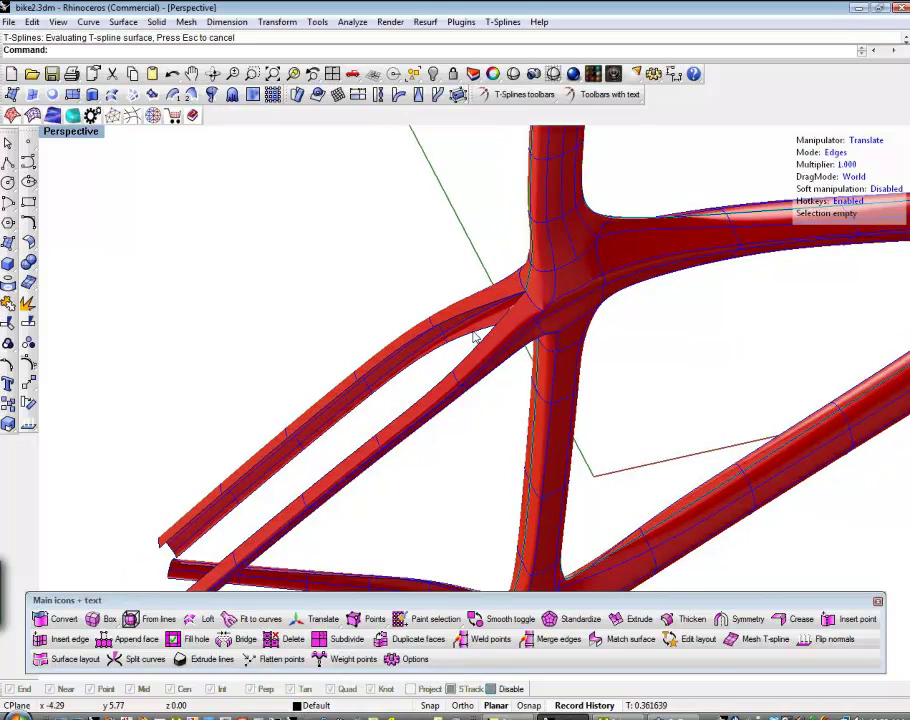
pyautogui.moveTo(494, 392); pyautogui.dragTo(540, 364, button='right')
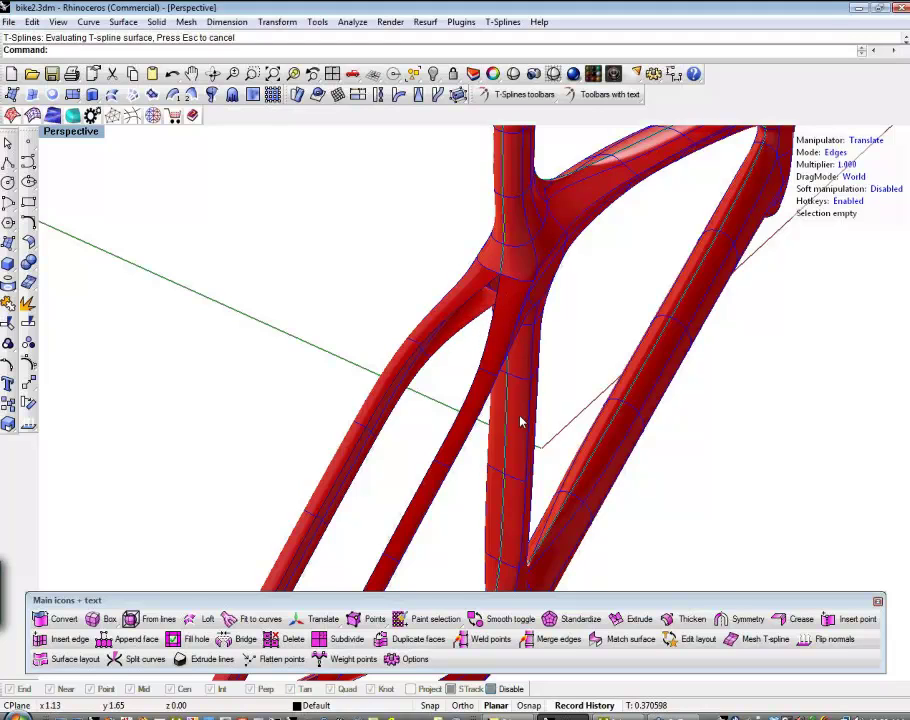
pyautogui.scroll(-3, 507, 488)
pyautogui.keyDown('shift'); pyautogui.moveTo(507, 425); pyautogui.dragTo(504, 413, button='right'); pyautogui.keyUp('shift')
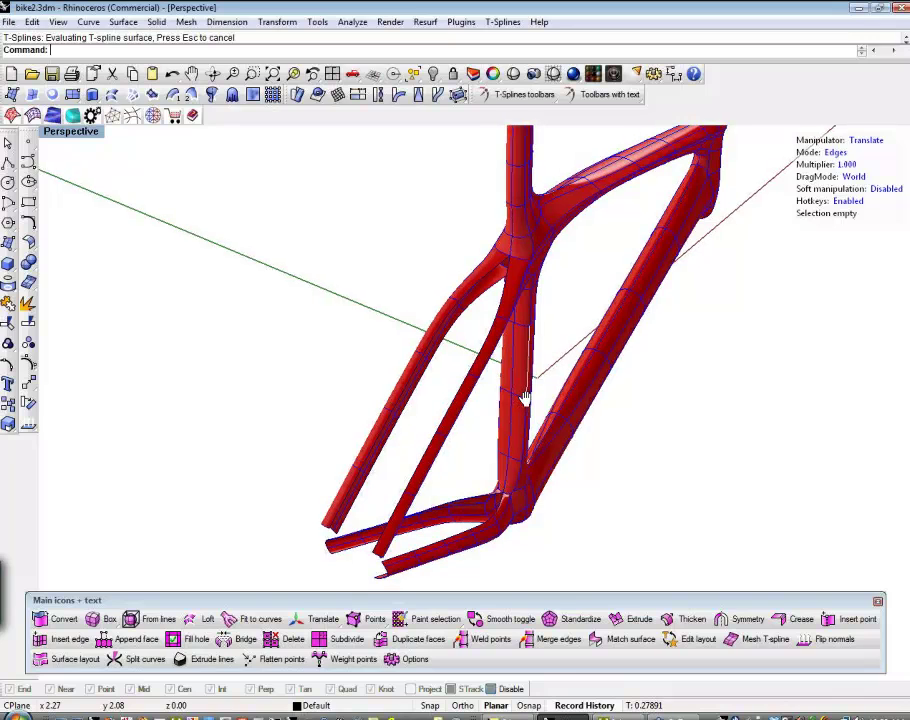
pyautogui.scroll(2, 571, 238)
pyautogui.scroll(3, 569, 239)
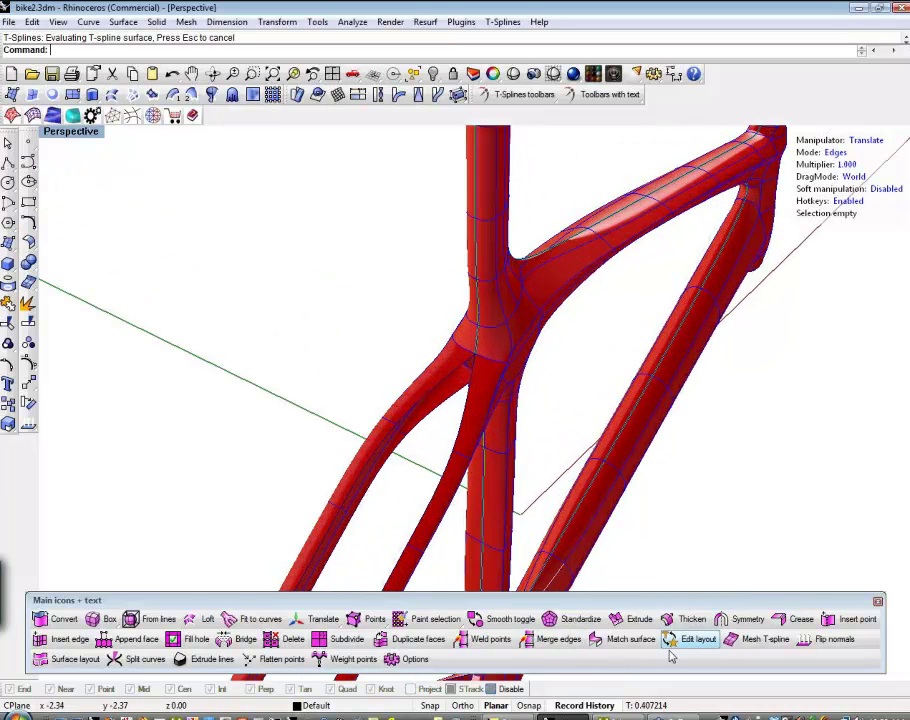
# Step: Make the whole T-spline frame uniform
pyautogui.click(699, 646)
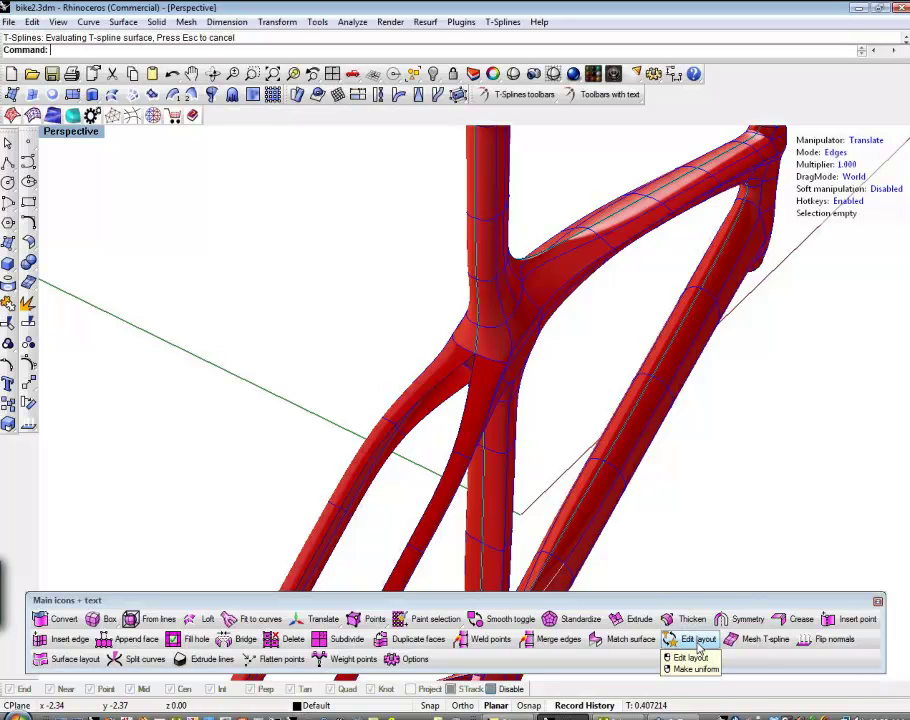
pyautogui.rightClick(698, 644)
pyautogui.click(544, 303)
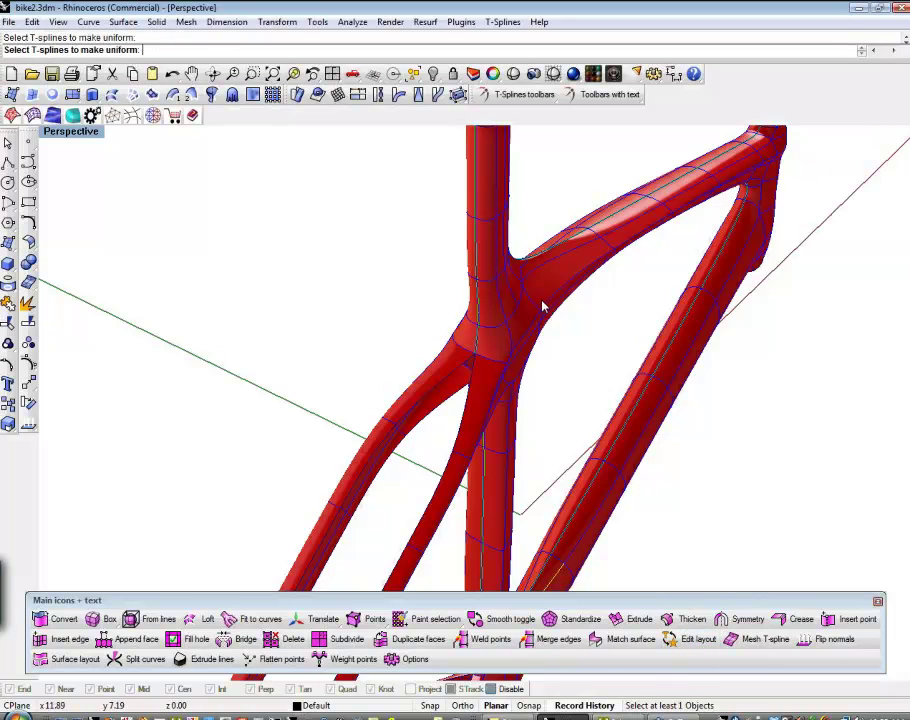
pyautogui.rightClick(562, 390)
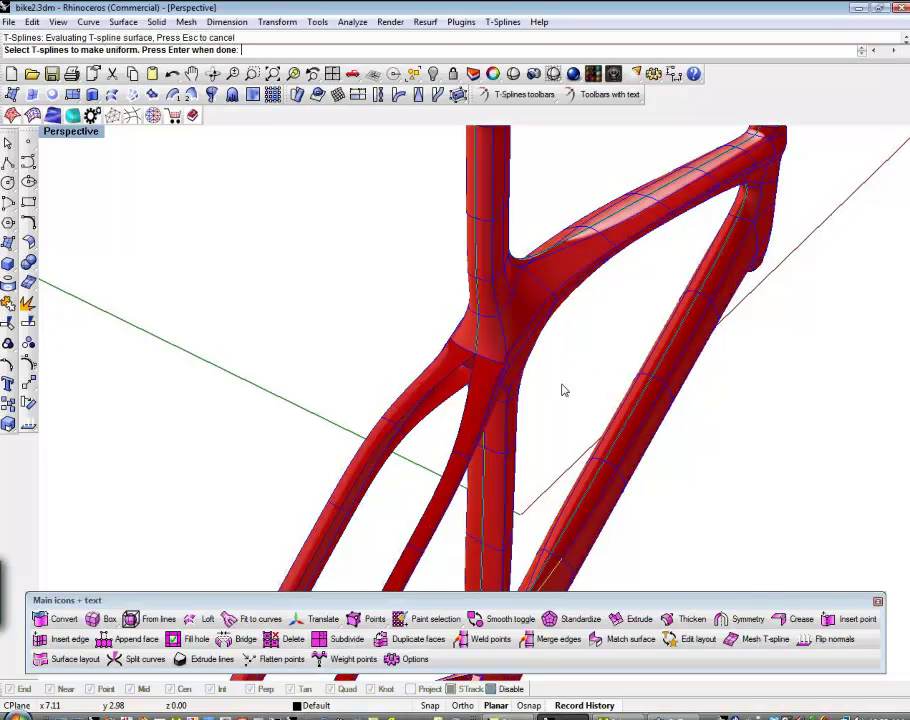
pyautogui.press('Return')
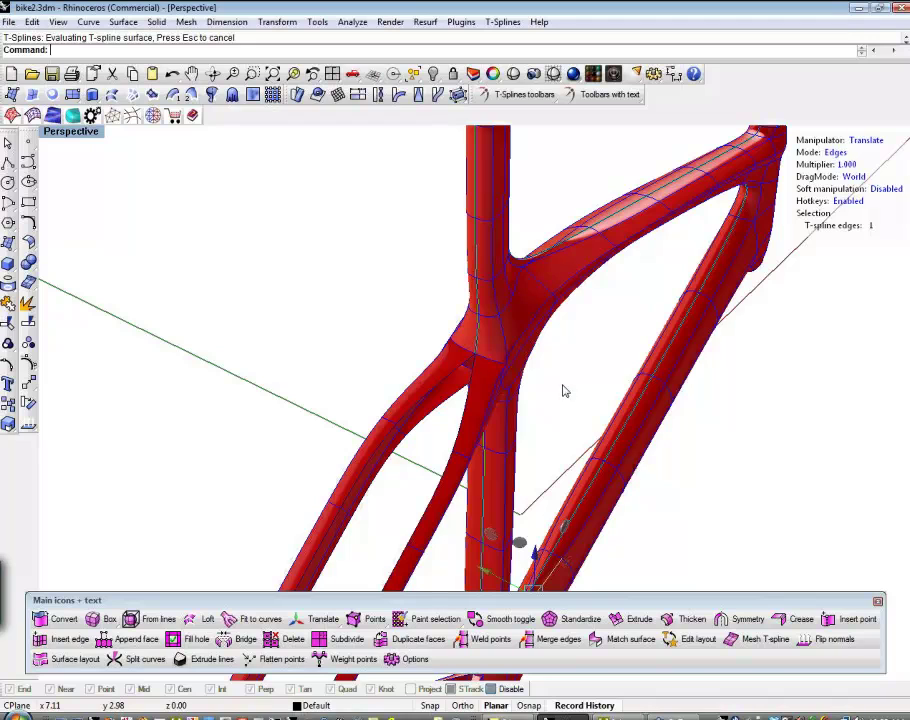
# Step: At the junction of seat tube and top tube, switch the frame to box display, clear the edge selection and edit vertices
pyautogui.moveTo(575, 390); pyautogui.dragTo(642, 279, button='right')
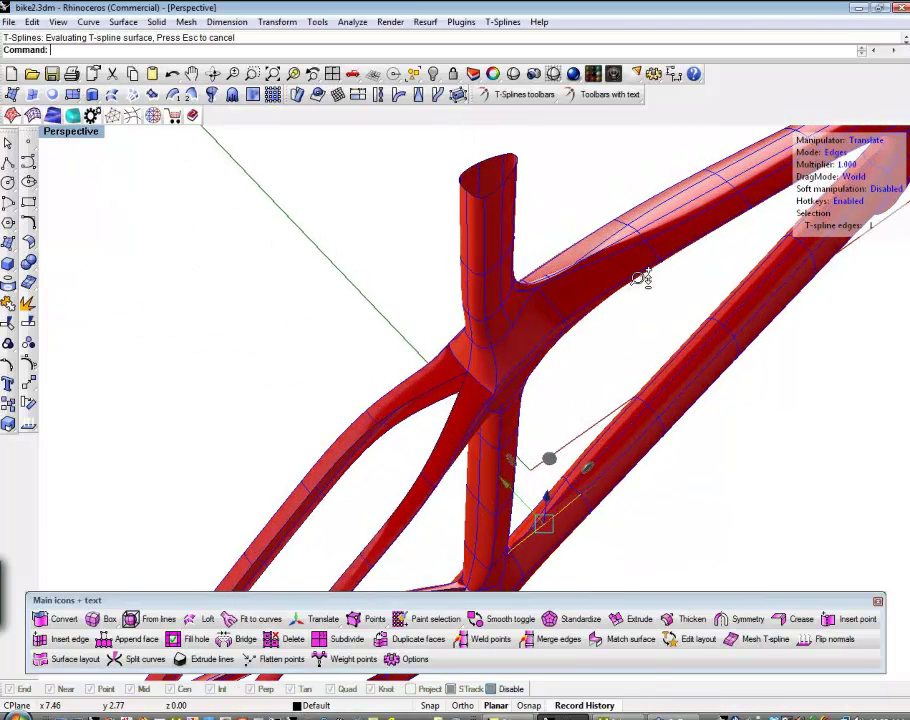
pyautogui.scroll(3, 638, 279)
pyautogui.keyDown('shift'); pyautogui.moveTo(622, 334); pyautogui.dragTo(315, 375, button='right'); pyautogui.keyUp('shift')
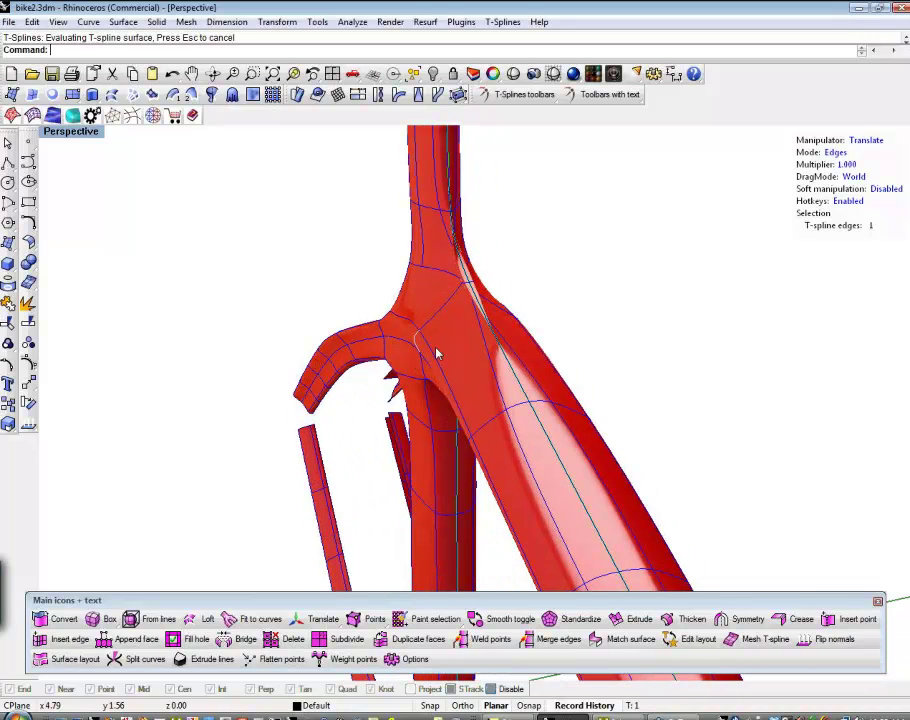
pyautogui.moveTo(470, 283); pyautogui.dragTo(550, 288, button='right')
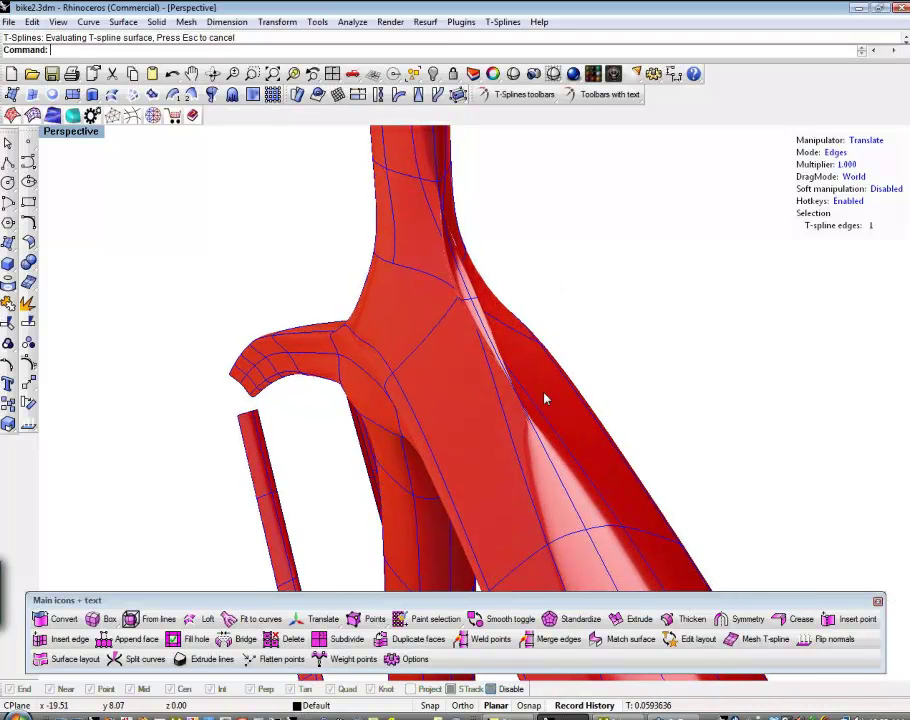
pyautogui.click(508, 619)
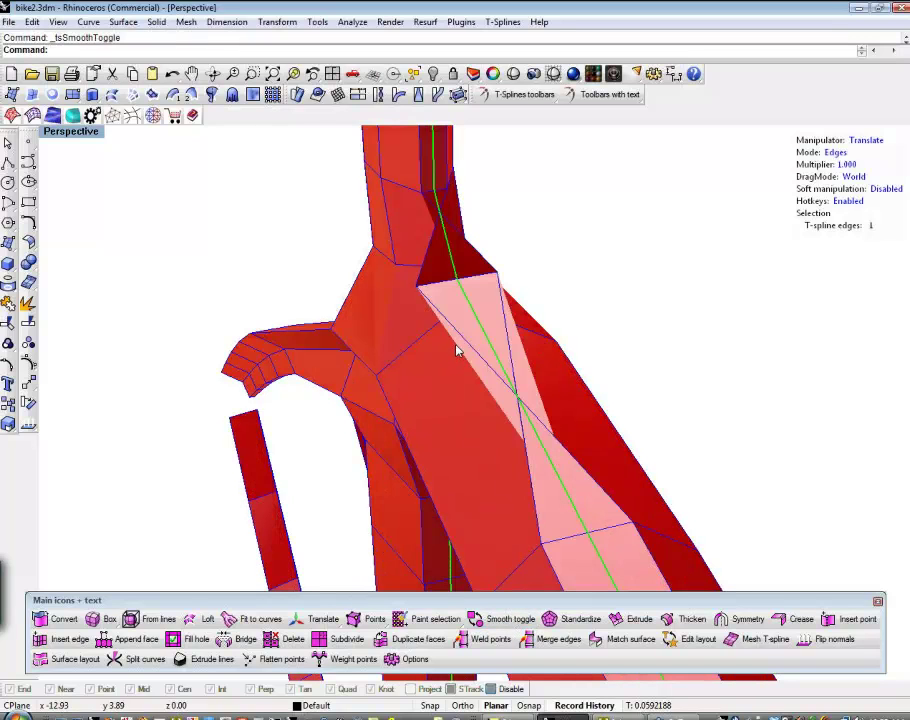
pyautogui.moveTo(458, 347); pyautogui.dragTo(465, 349, button='right')
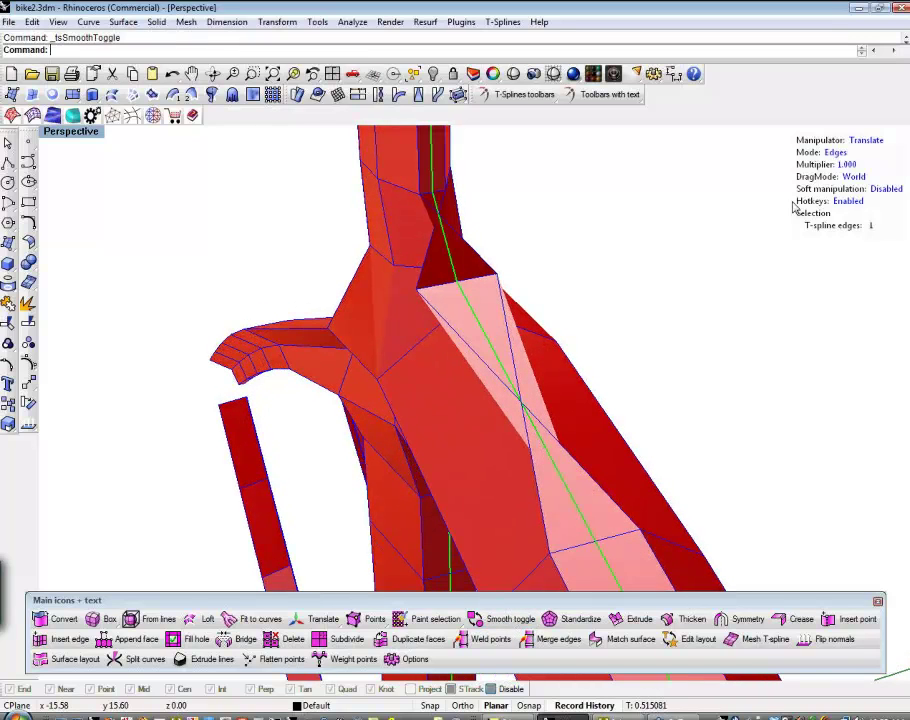
pyautogui.press('Escape')
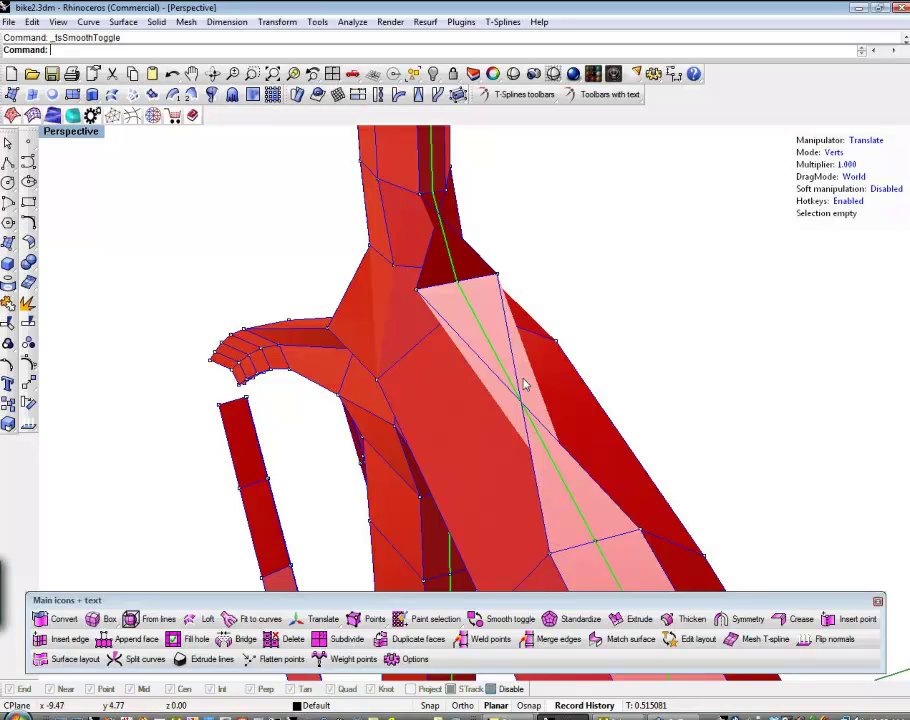
# Step: Move the crossed-over vertex on top of the seat tube and top tube junction back across the centreline, then clear the selection
pyautogui.click(500, 281)
pyautogui.moveTo(500, 281)
pyautogui.mouseDown()
pyautogui.moveTo(514, 256)
pyautogui.moveTo(548, 264)
pyautogui.moveTo(496, 284)
pyautogui.mouseUp()
pyautogui.scroll(-3, 575, 506)
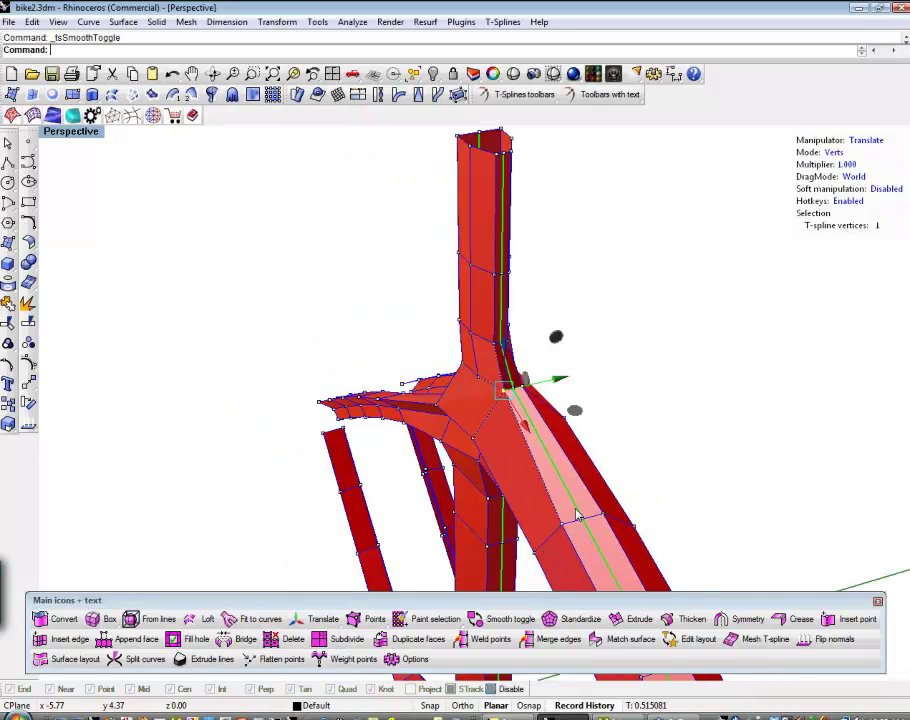
pyautogui.moveTo(576, 508); pyautogui.dragTo(605, 449, button='right')
pyautogui.click(631, 438)
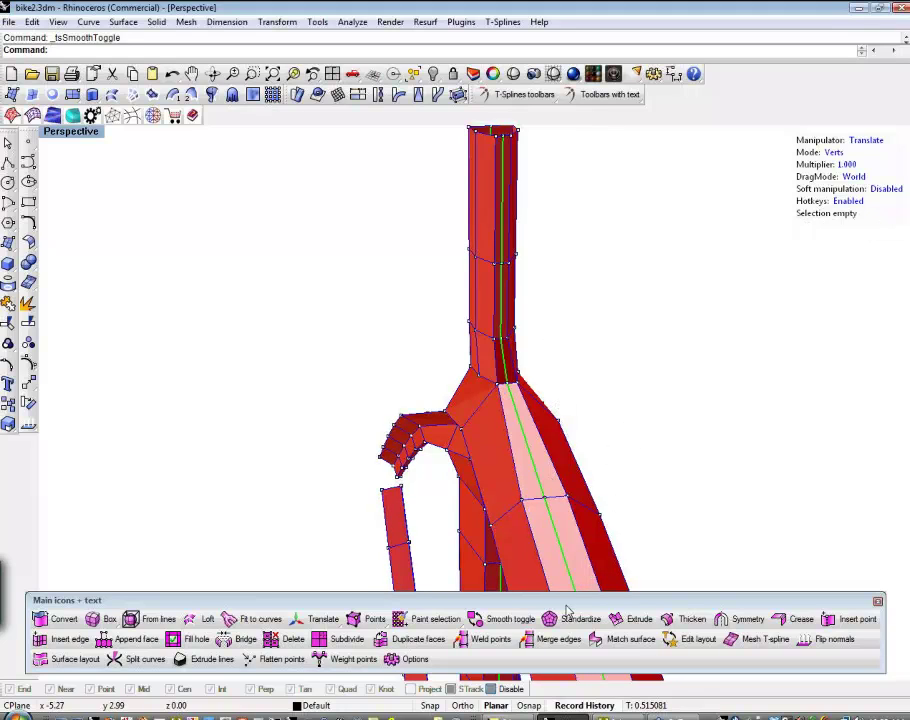
# Step: Toggle the frame back to smooth display
pyautogui.click(510, 618)
pyautogui.click(537, 484)
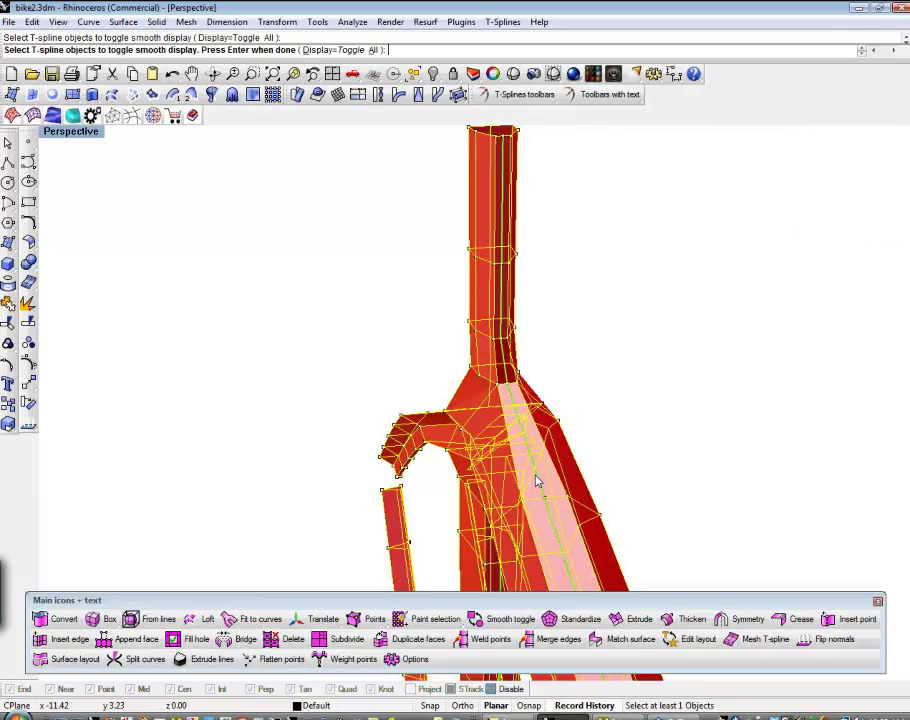
pyautogui.press('Return')
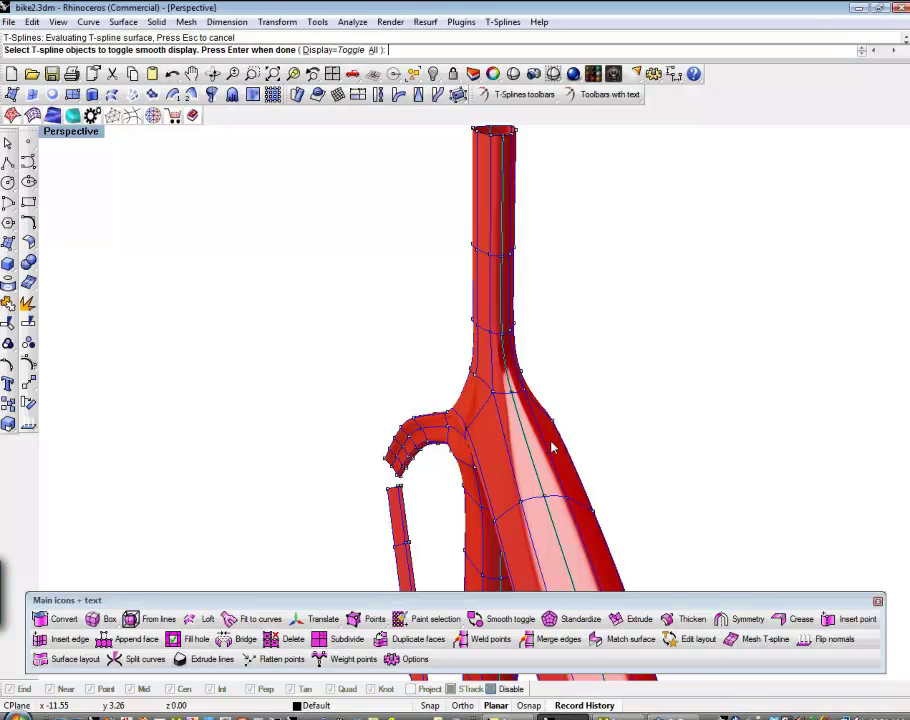
# Step: Examine the rear stays and the place where they join behind the seat tube
pyautogui.moveTo(561, 479); pyautogui.dragTo(575, 378, button='right')
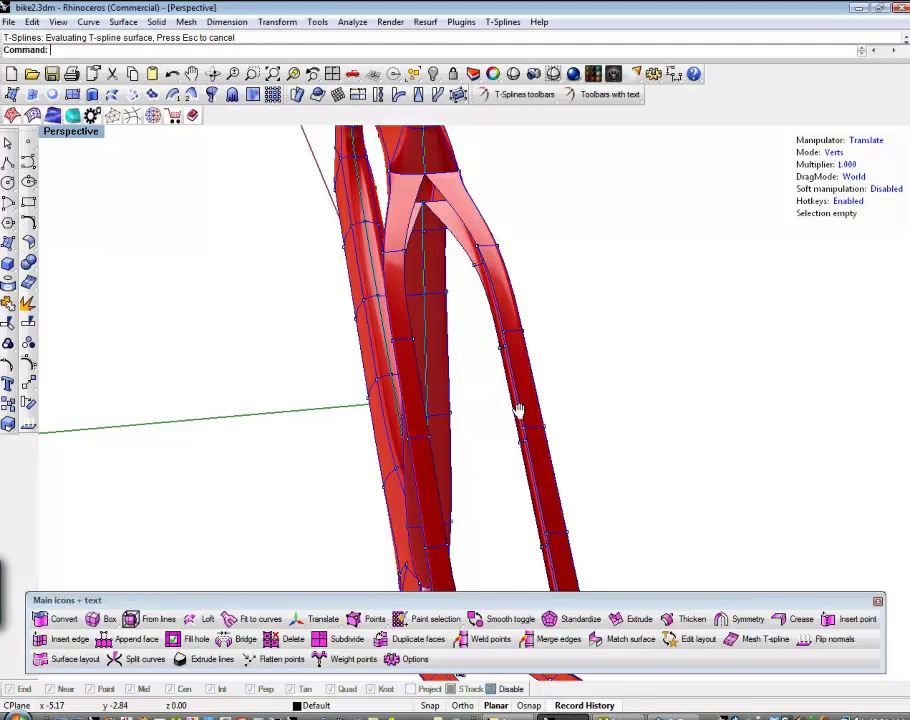
pyautogui.moveTo(519, 410); pyautogui.dragTo(500, 393, button='right')
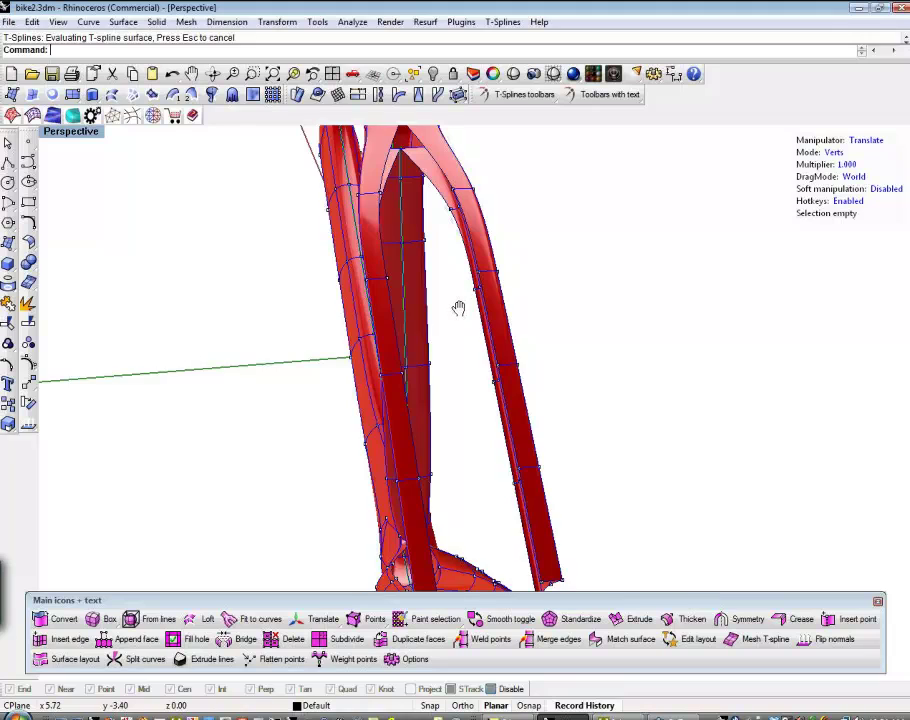
pyautogui.keyDown('shift'); pyautogui.moveTo(458, 308); pyautogui.dragTo(392, 286, button='right'); pyautogui.keyUp('shift')
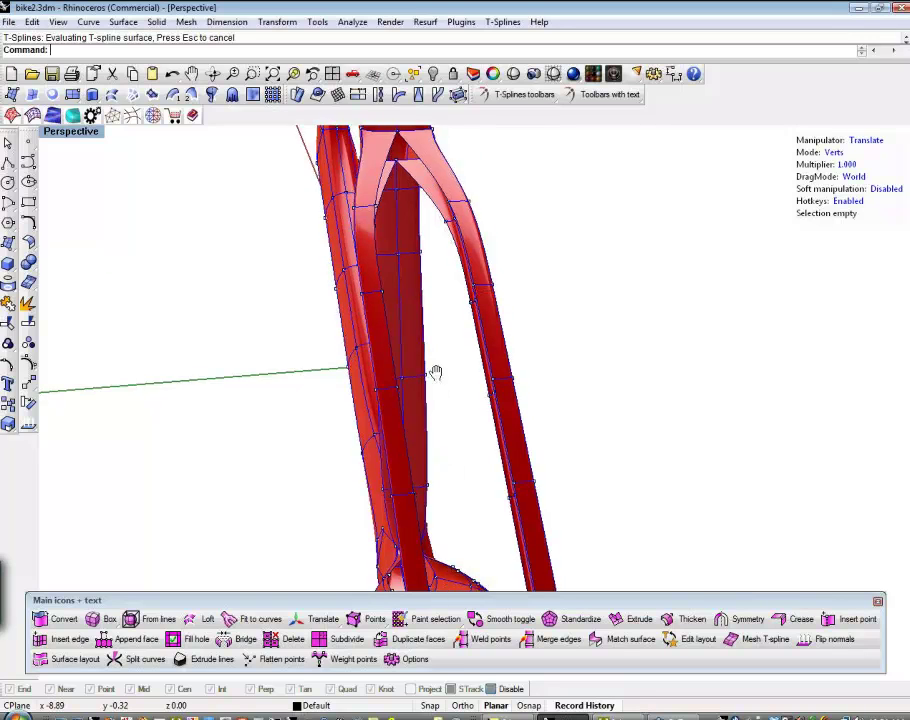
pyautogui.moveTo(433, 372); pyautogui.dragTo(437, 420, button='right')
pyautogui.moveTo(408, 484); pyautogui.dragTo(395, 262, button='right')
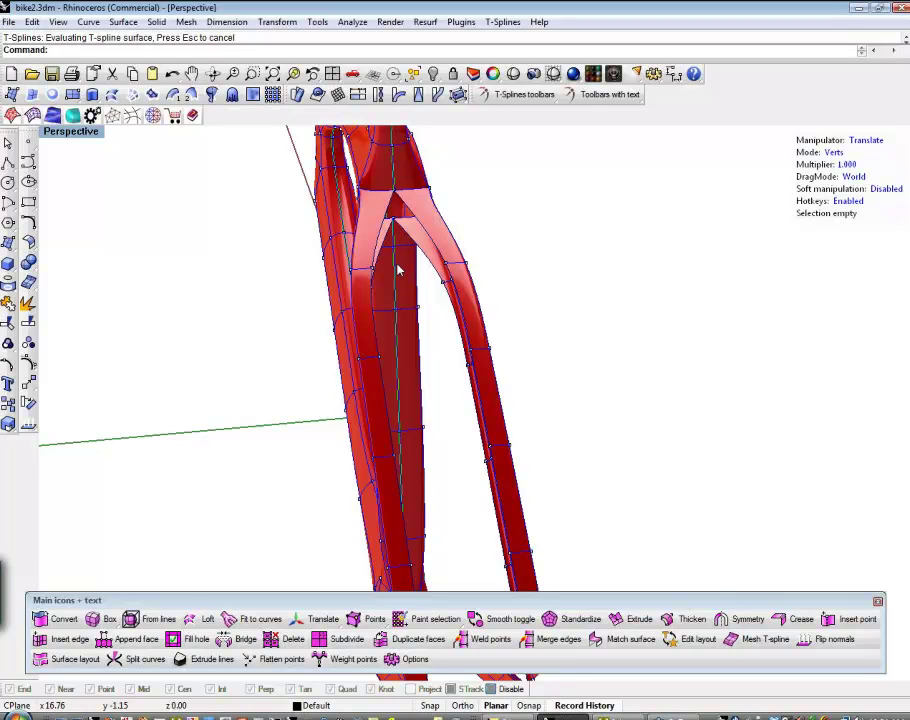
pyautogui.moveTo(418, 348); pyautogui.dragTo(476, 412, button='right')
pyautogui.scroll(5, 477, 325)
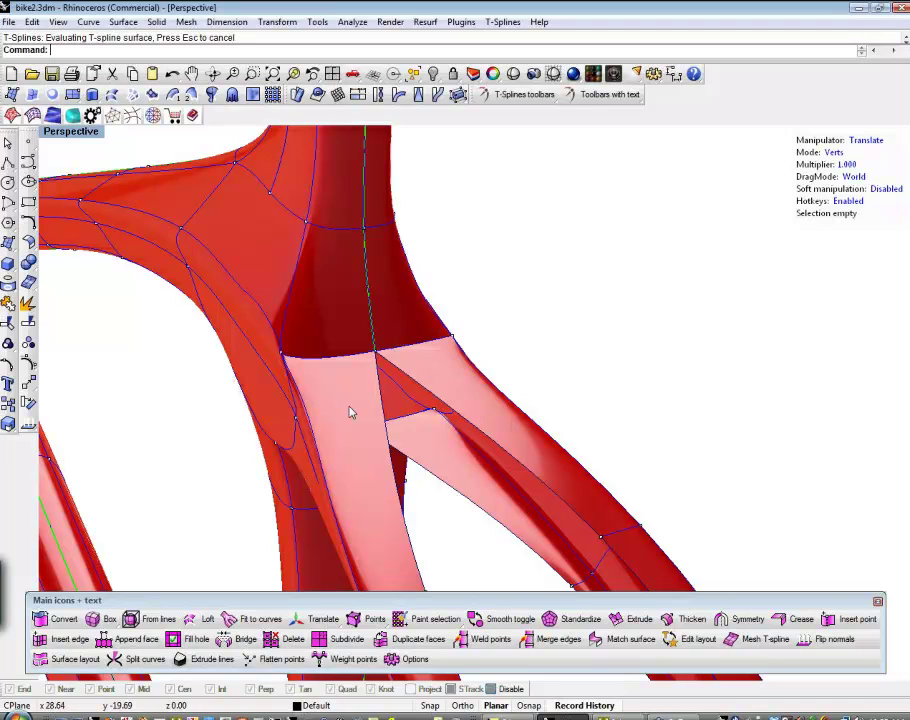
pyautogui.moveTo(420, 412); pyautogui.dragTo(427, 386, button='right')
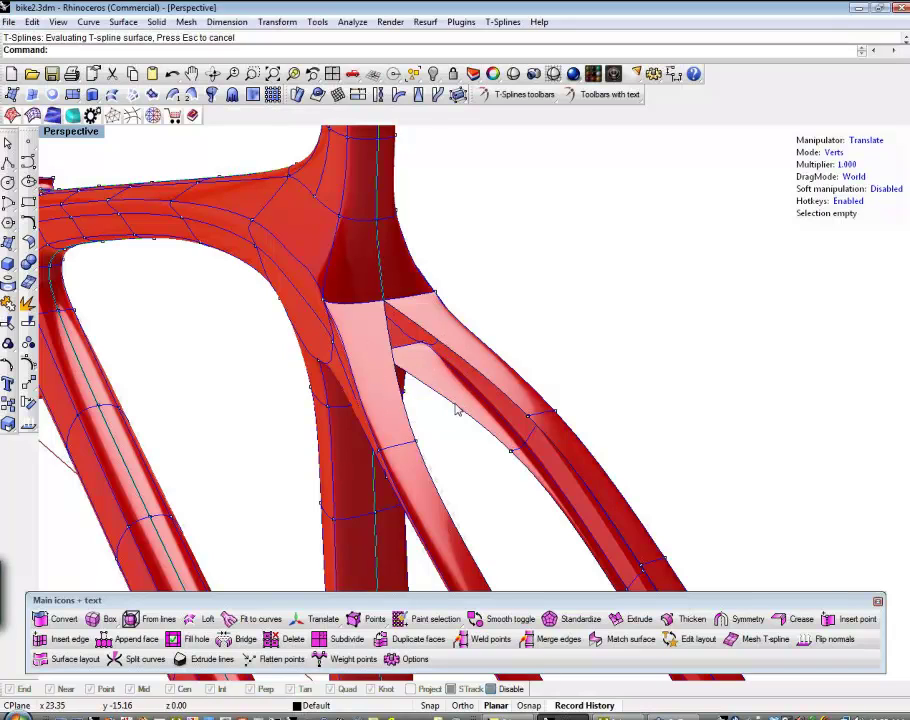
# Step: Display the frame in wireframe with the open rear stays in view
pyautogui.moveTo(594, 513); pyautogui.dragTo(516, 430, button='right')
pyautogui.middleClick(514, 430)
pyautogui.click(505, 424)
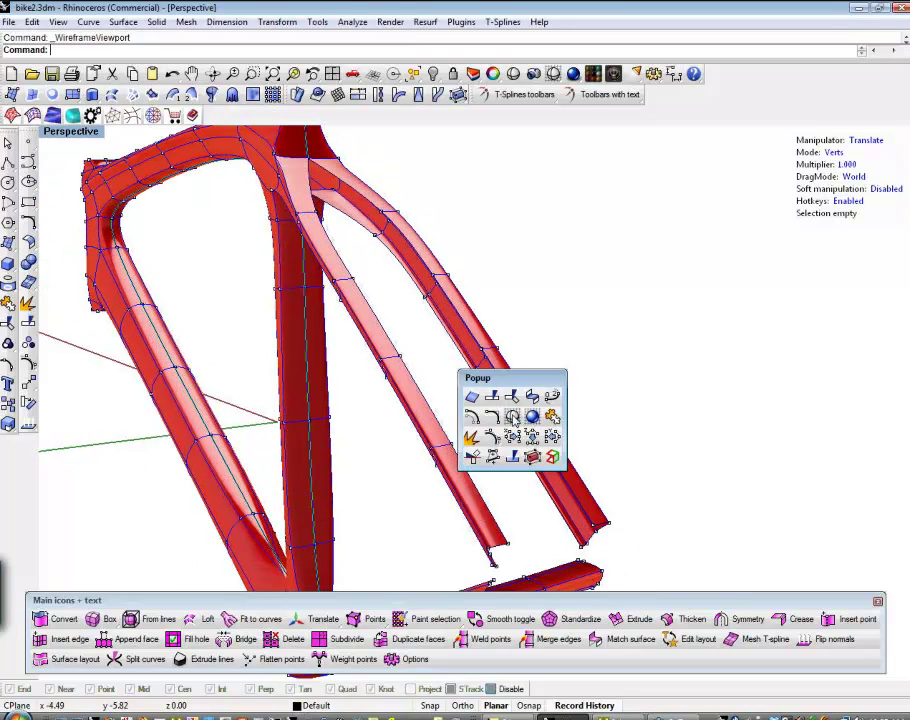
pyautogui.moveTo(505, 424); pyautogui.dragTo(490, 418, button='right')
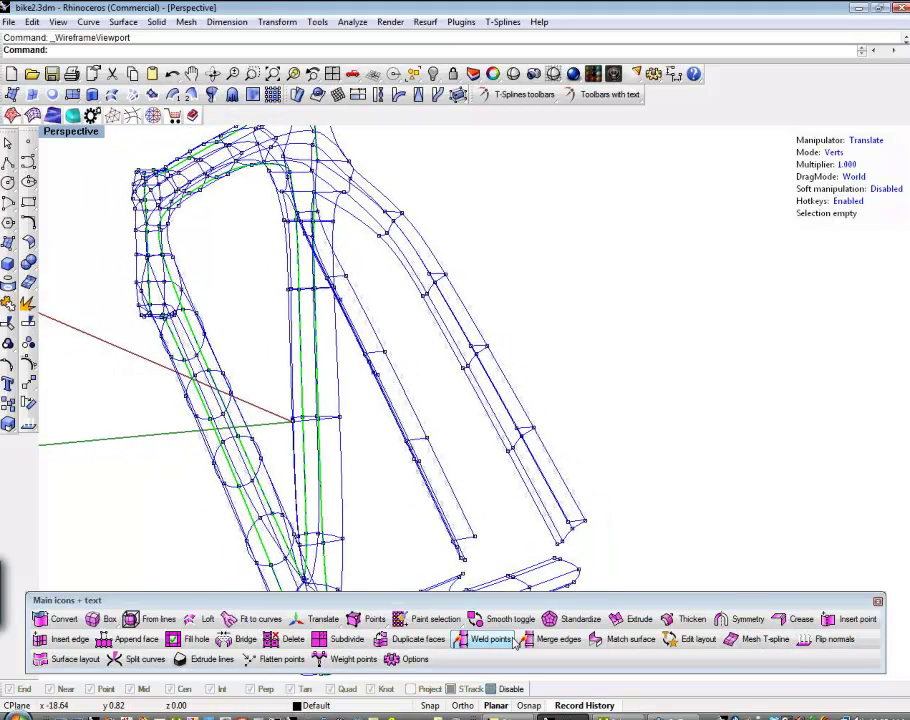
# Step: Start a Bridge in edge selection mode and select the first border edge chain along the open side of one seat stay
pyautogui.click(240, 638)
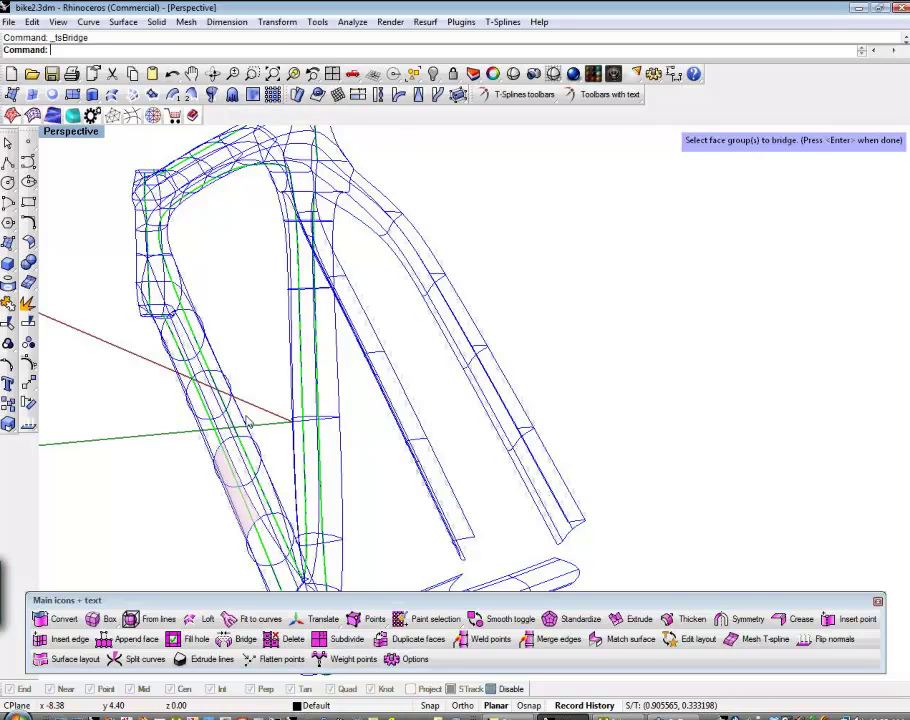
pyautogui.click(295, 50)
pyautogui.moveTo(382, 282); pyautogui.dragTo(398, 318, button='right')
pyautogui.click(406, 259)
pyautogui.click(432, 300)
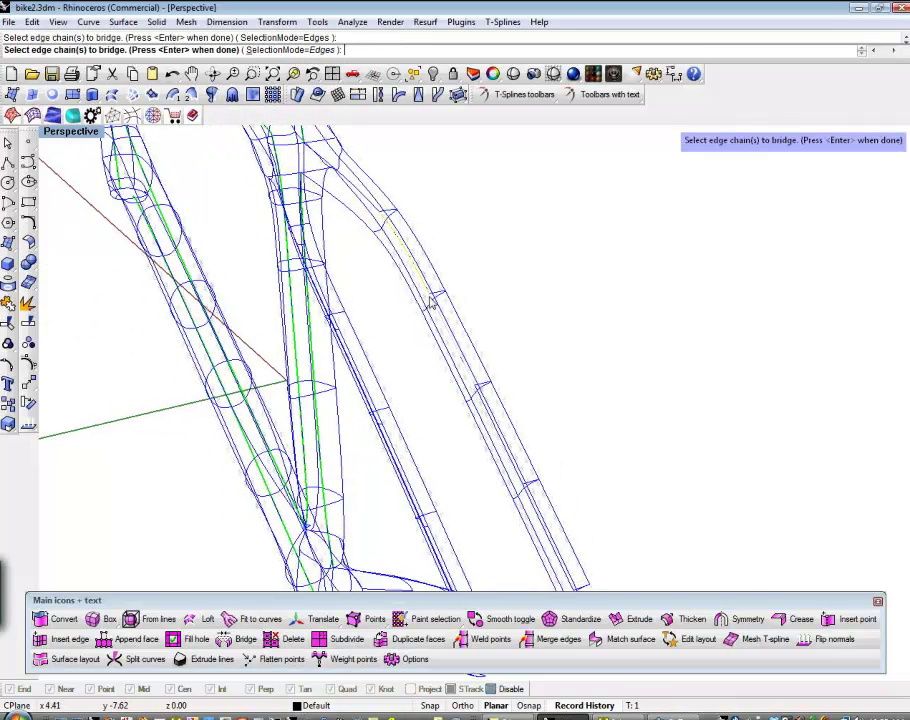
pyautogui.click(480, 402)
pyautogui.click(526, 497)
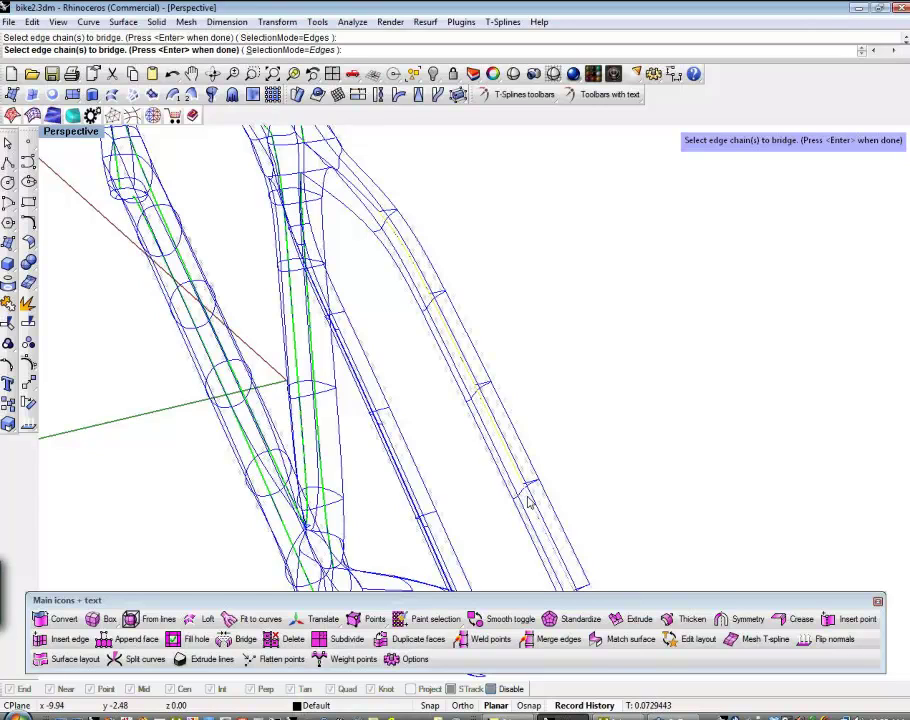
# Step: Take the opposite border edges of the same seat stay as the second chain and complete the bridge with one segment
pyautogui.rightClick(399, 321)
pyautogui.click(385, 250)
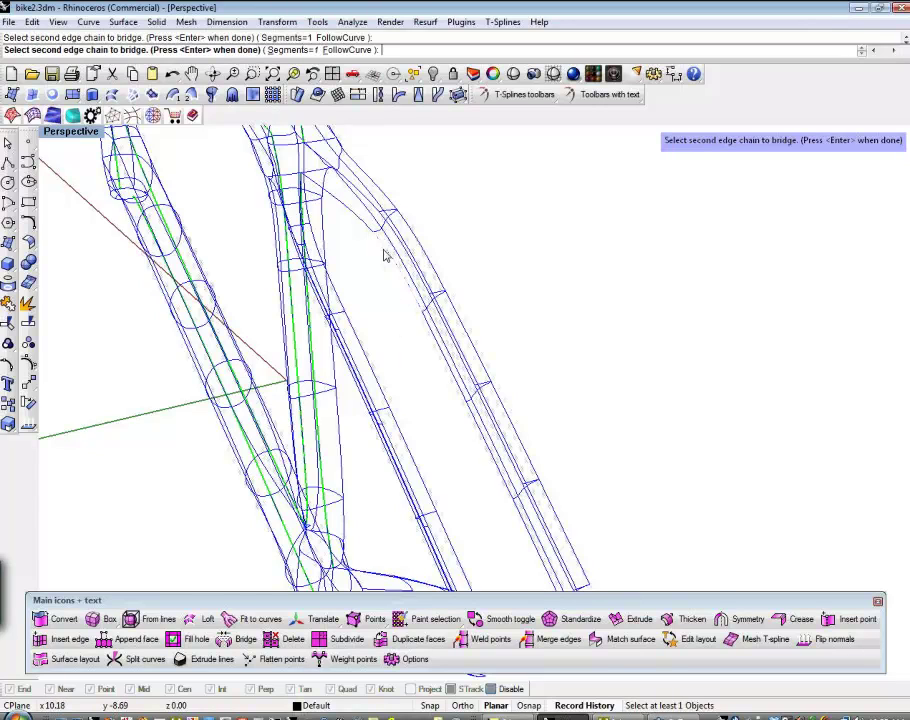
pyautogui.click(433, 339)
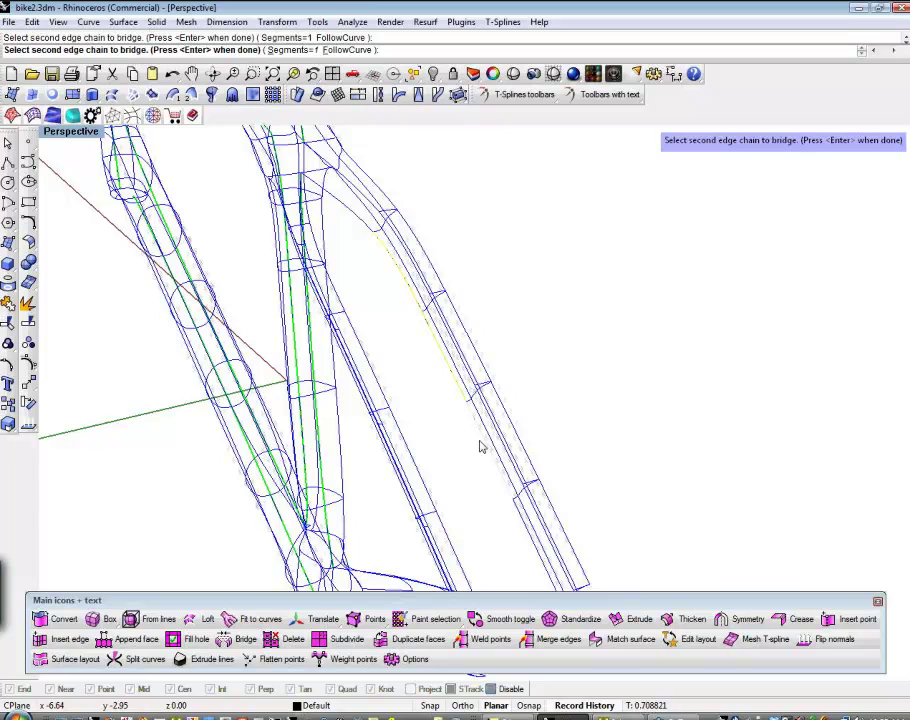
pyautogui.click(524, 530)
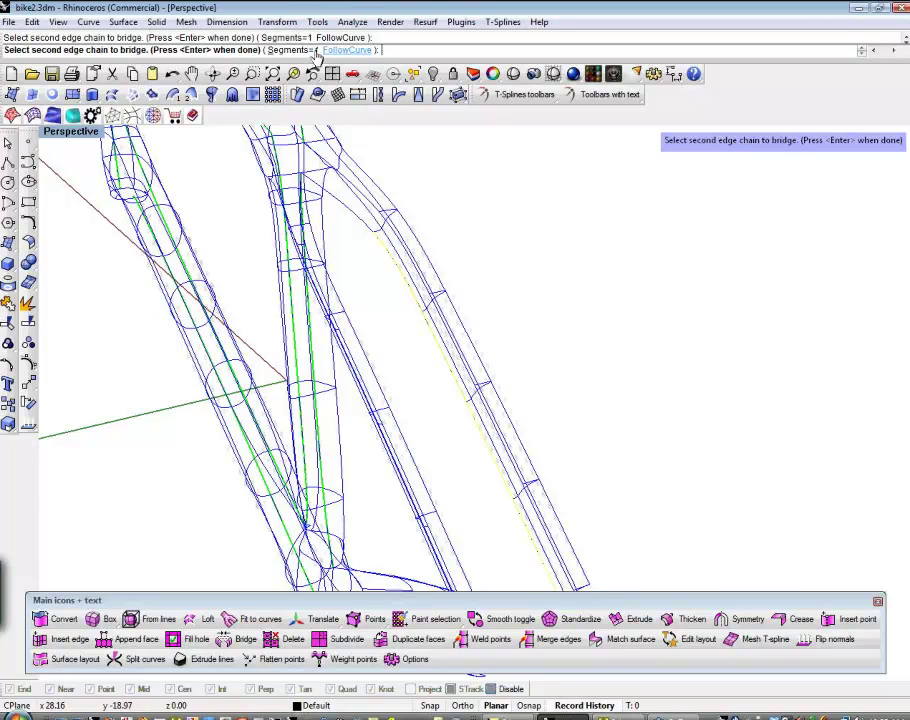
pyautogui.press('Return')
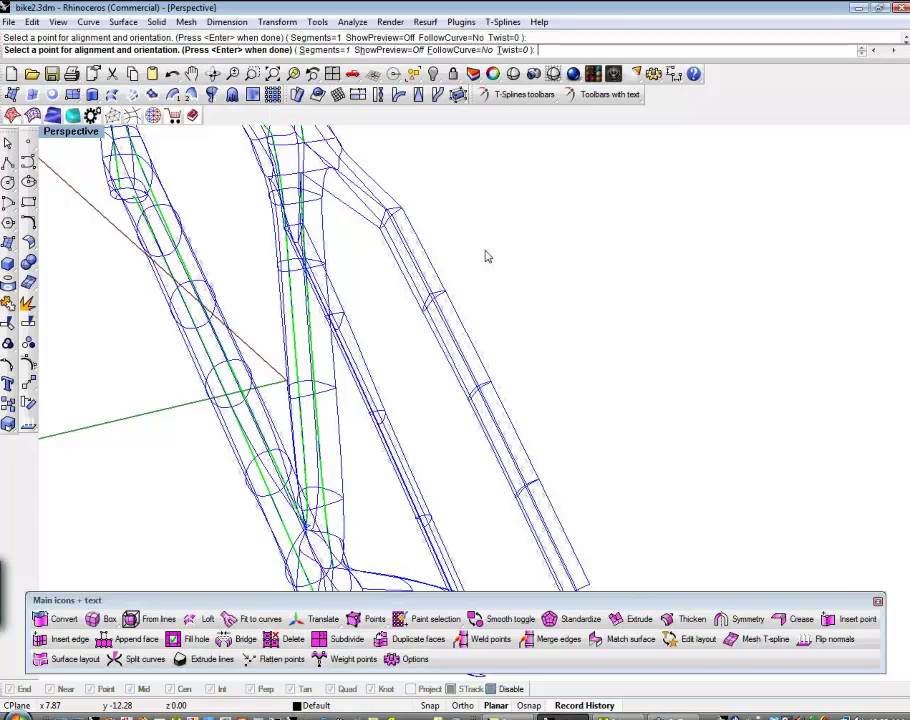
pyautogui.press('Return')
# Step: Return the frame to shaded display and inspect the bridged seat stays where they meet the seat tube
pyautogui.moveTo(487, 256)
pyautogui.mouseDown(button='right')
pyautogui.moveTo(506, 278)
pyautogui.moveTo(477, 286)
pyautogui.moveTo(444, 278)
pyautogui.moveTo(532, 284)
pyautogui.mouseUp(button='right')
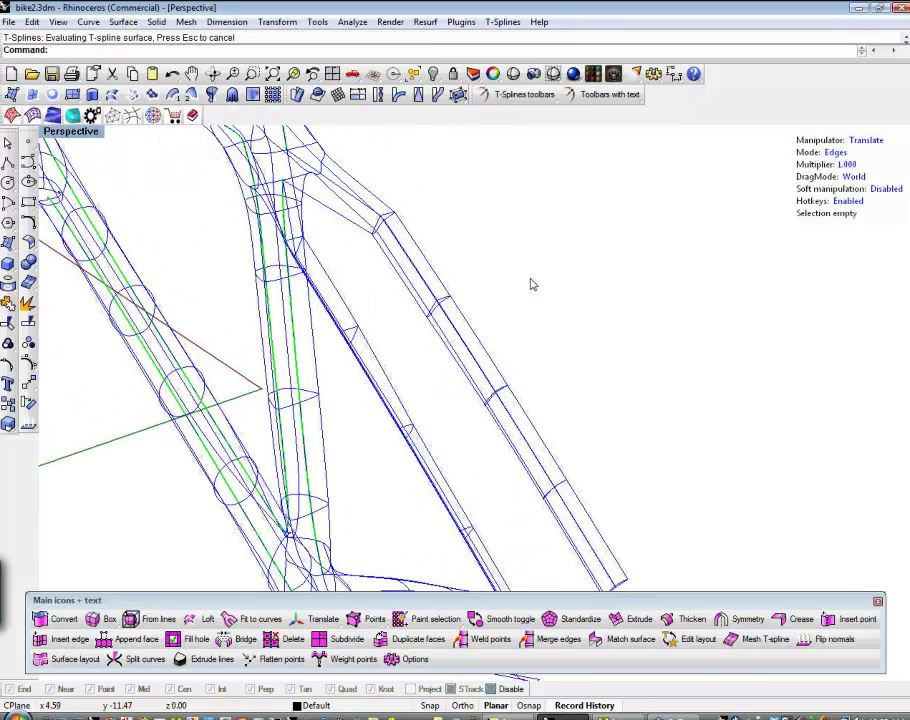
pyautogui.hotkey('ctrl', 'alt', 's')
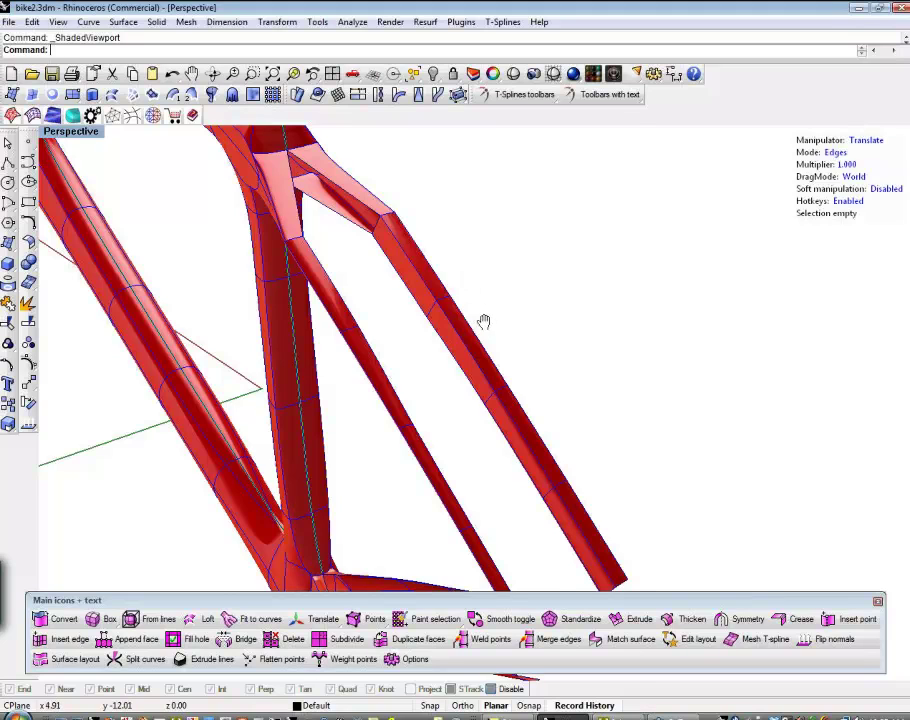
pyautogui.keyDown('shift'); pyautogui.moveTo(483, 321); pyautogui.dragTo(485, 330, button='right'); pyautogui.keyUp('shift')
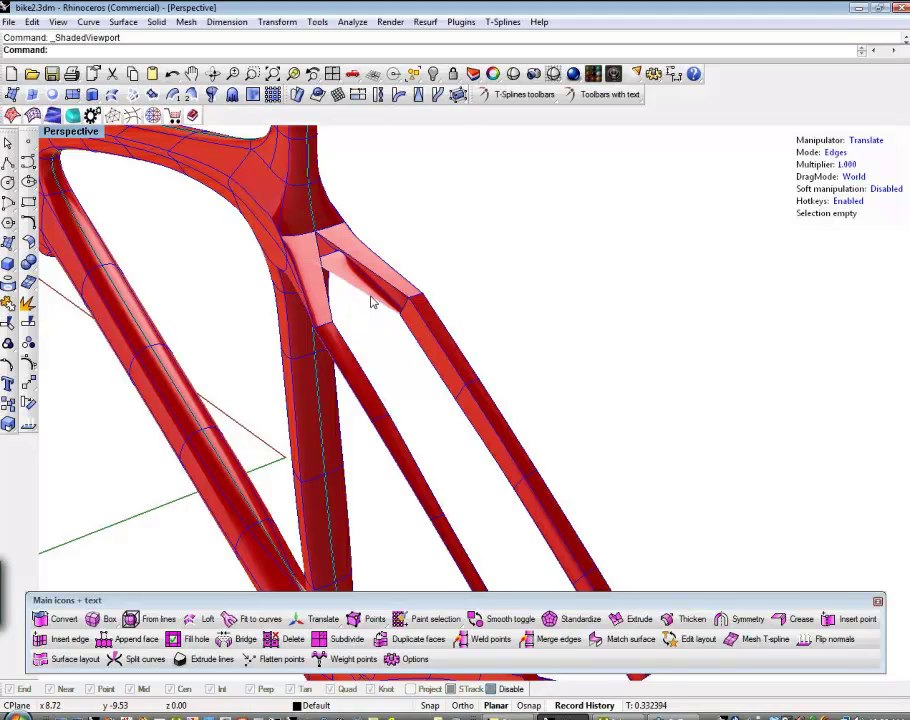
pyautogui.scroll(2, 371, 302)
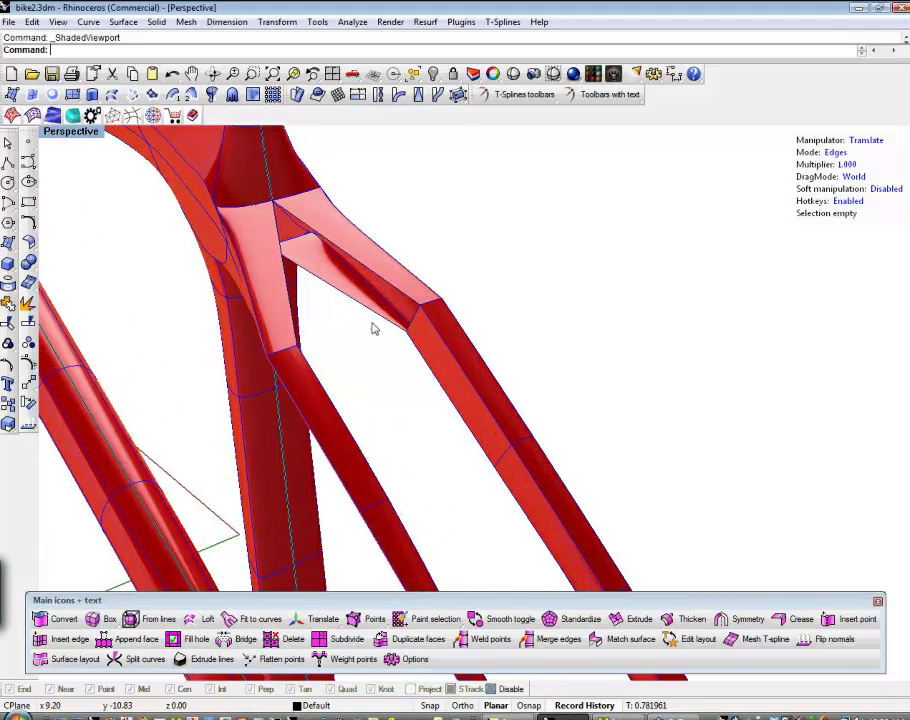
pyautogui.keyDown('shift'); pyautogui.moveTo(371, 327); pyautogui.dragTo(399, 413, button='right'); pyautogui.keyUp('shift')
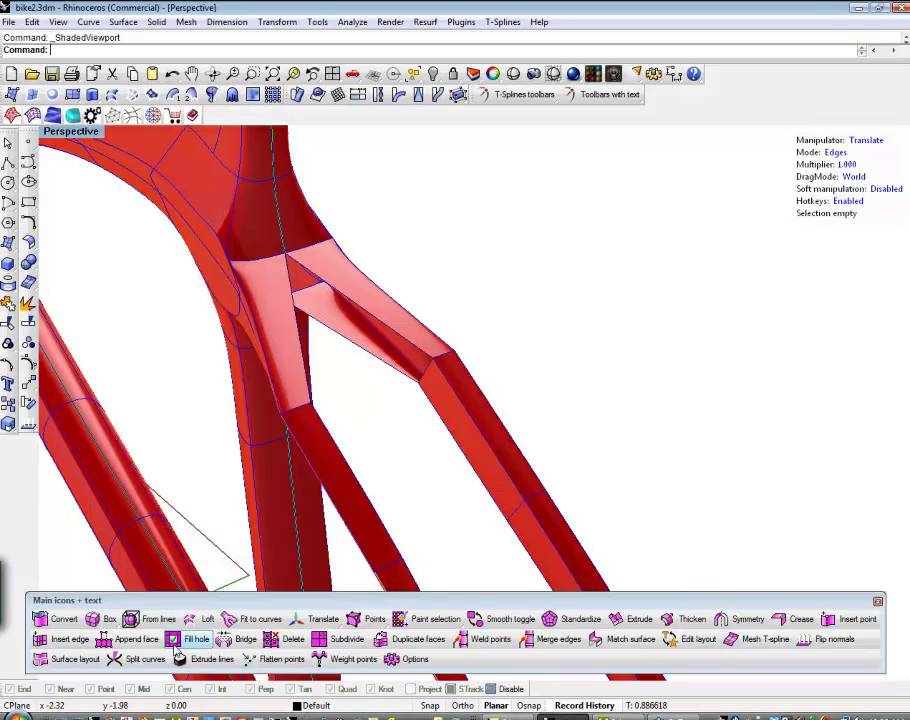
# Step: Start another edge Bridge and select the upper border edges of one chain stay as the first chain
pyautogui.scroll(-4, 411, 518)
pyautogui.keyDown('shift'); pyautogui.moveTo(408, 428); pyautogui.dragTo(404, 338, button='right'); pyautogui.keyUp('shift')
pyautogui.keyDown('shift'); pyautogui.moveTo(431, 515); pyautogui.dragTo(402, 326, button='right'); pyautogui.keyUp('shift')
pyautogui.moveTo(405, 342); pyautogui.dragTo(425, 464, button='right')
pyautogui.scroll(4, 432, 422)
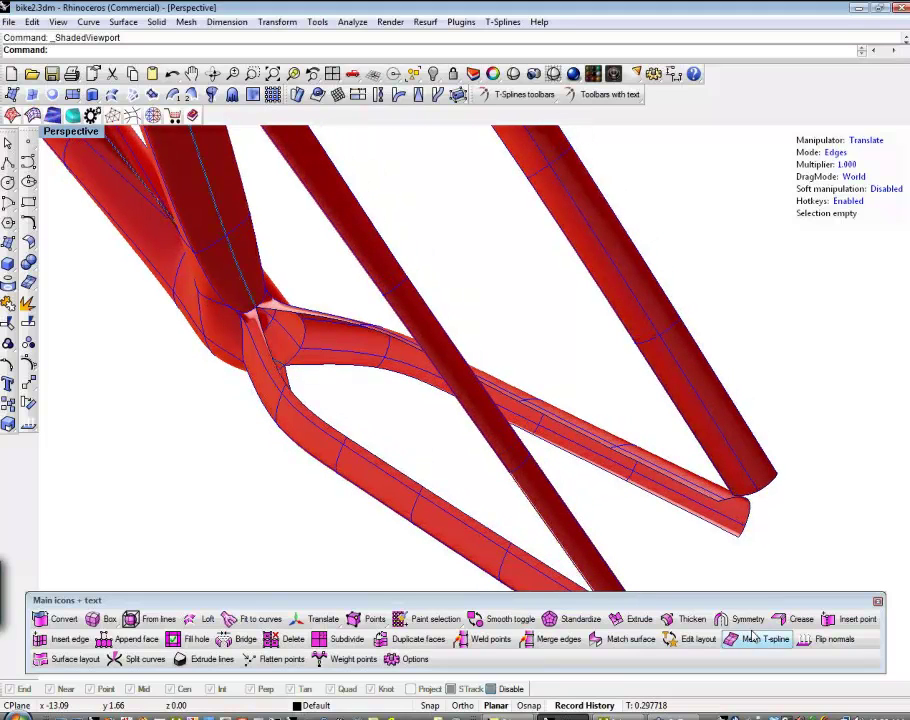
pyautogui.click(240, 638)
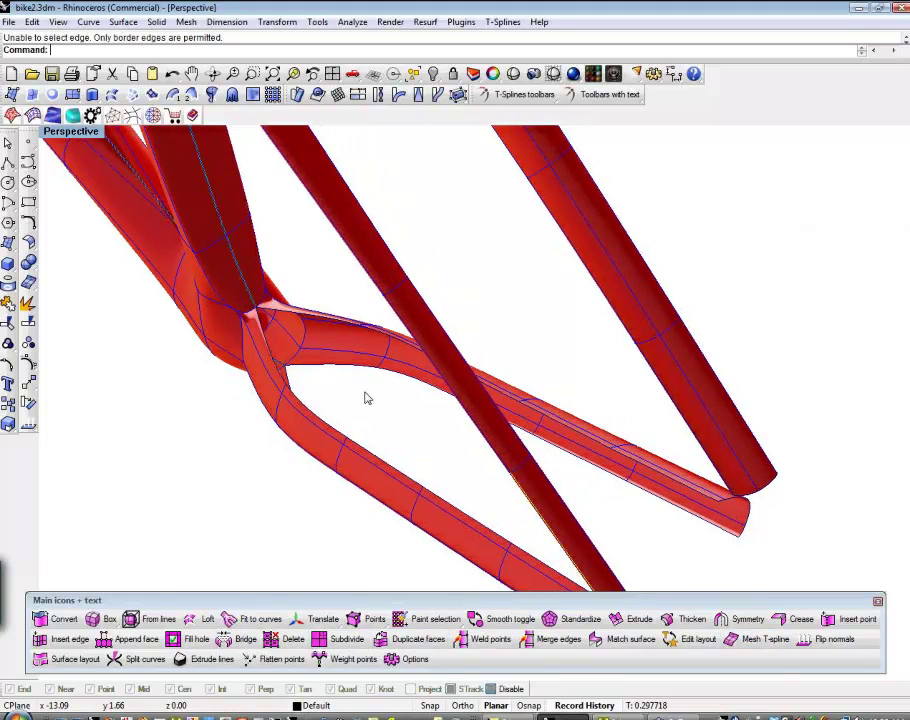
pyautogui.click(396, 345)
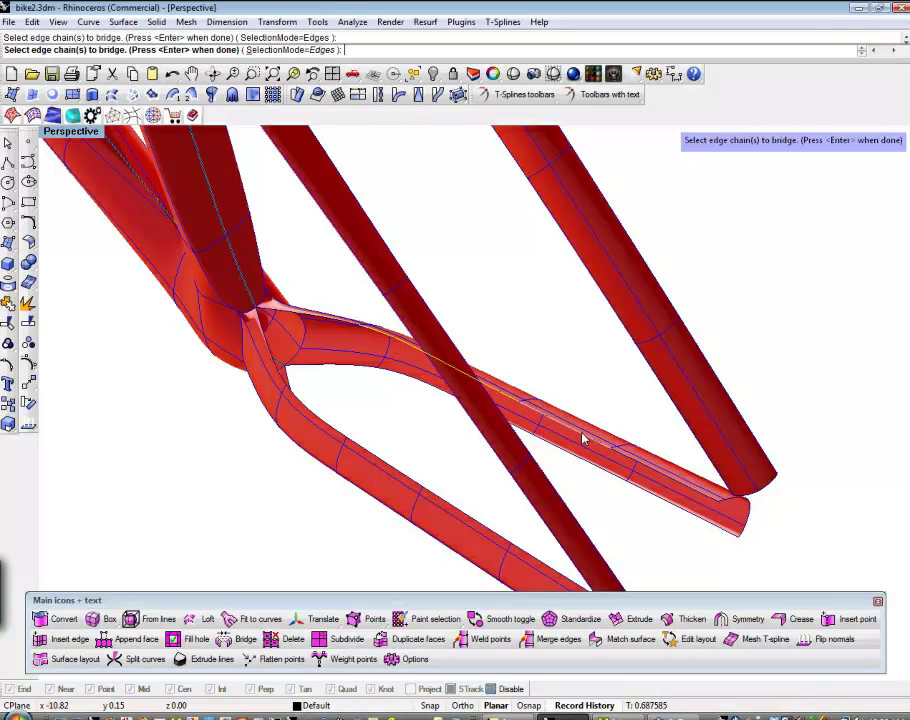
pyautogui.click(656, 473)
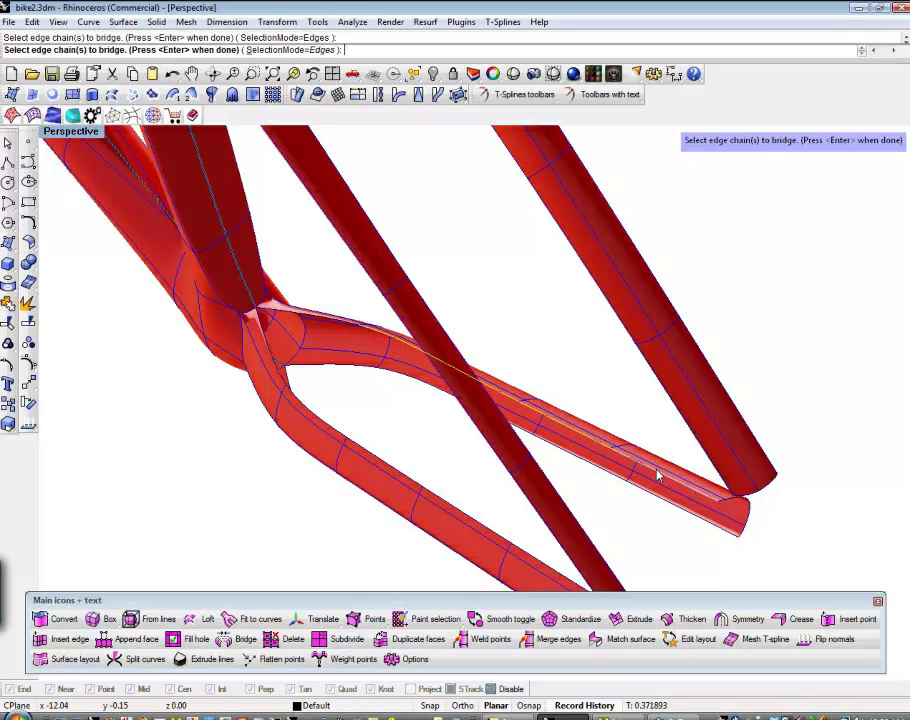
pyautogui.click(392, 373)
pyautogui.press('Return')
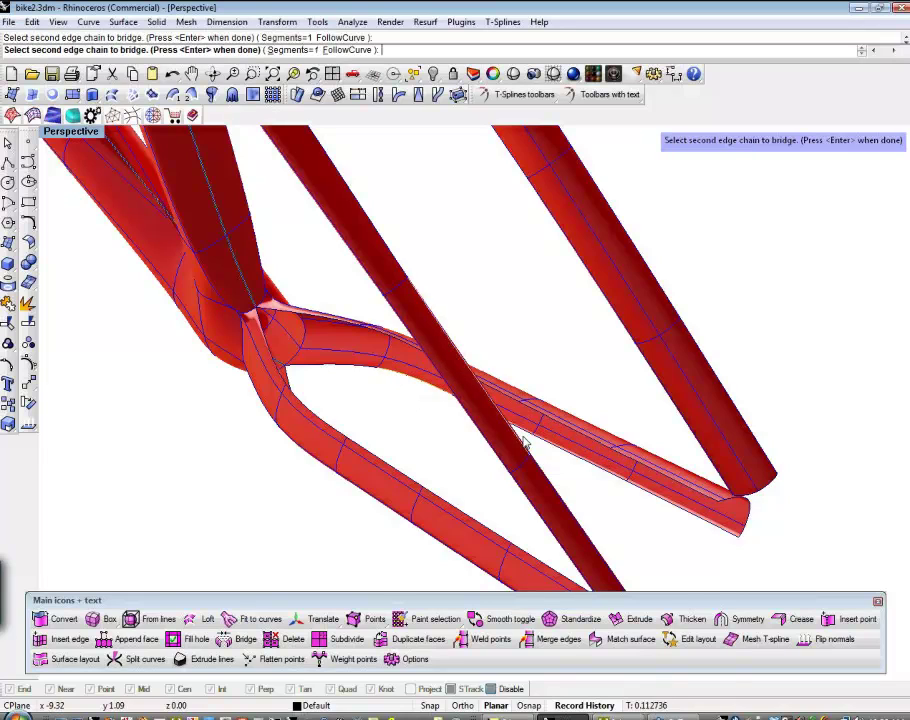
# Step: Select the lower border edges of the same chain stay as the second chain to bridge
pyautogui.click(531, 436)
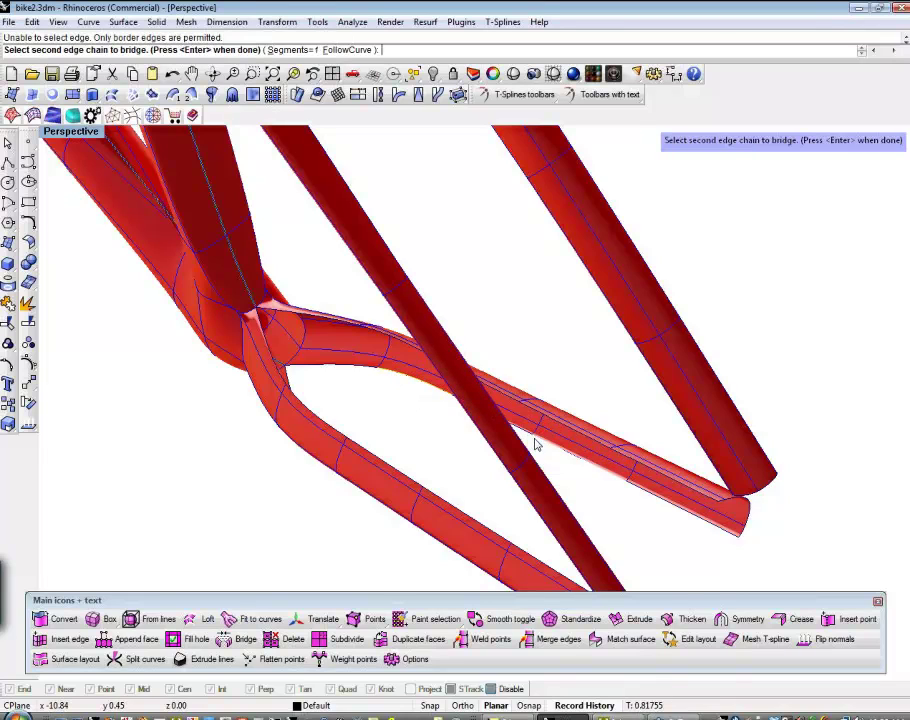
pyautogui.scroll(5, 535, 445)
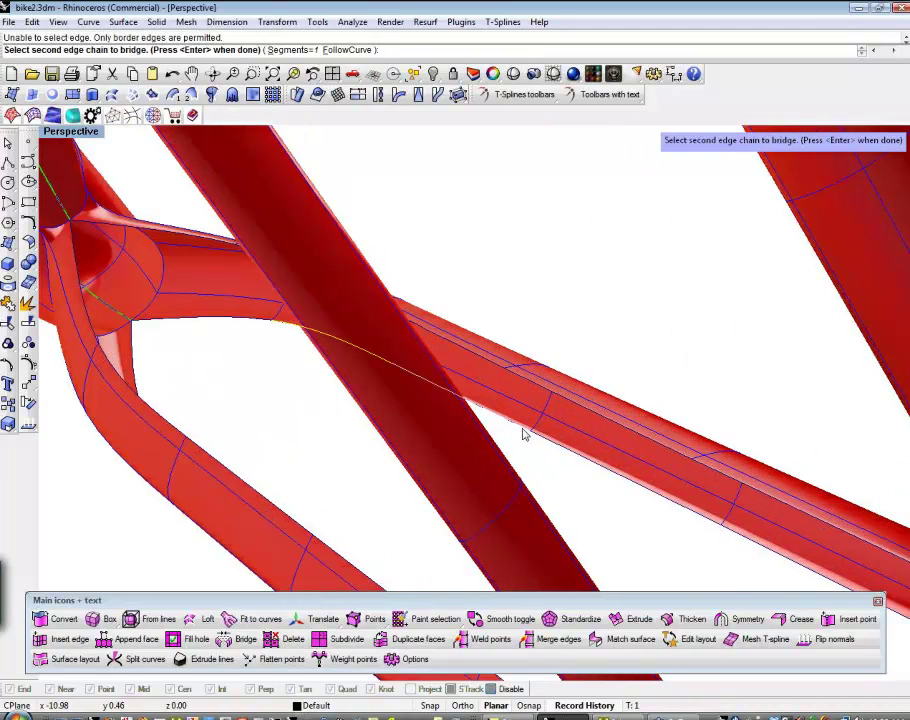
pyautogui.click(560, 450)
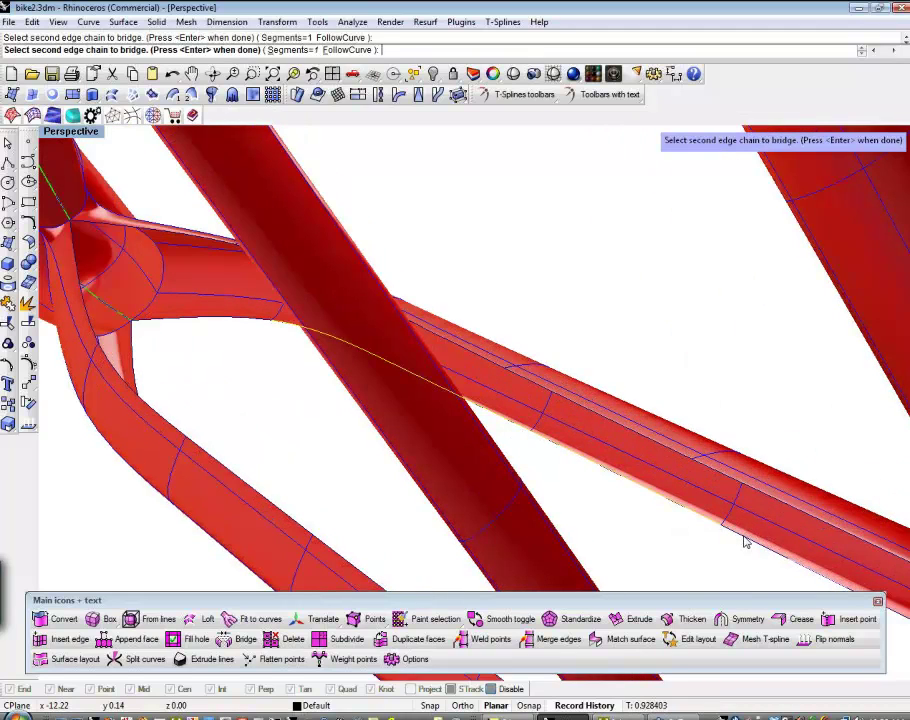
pyautogui.scroll(-2, 660, 513)
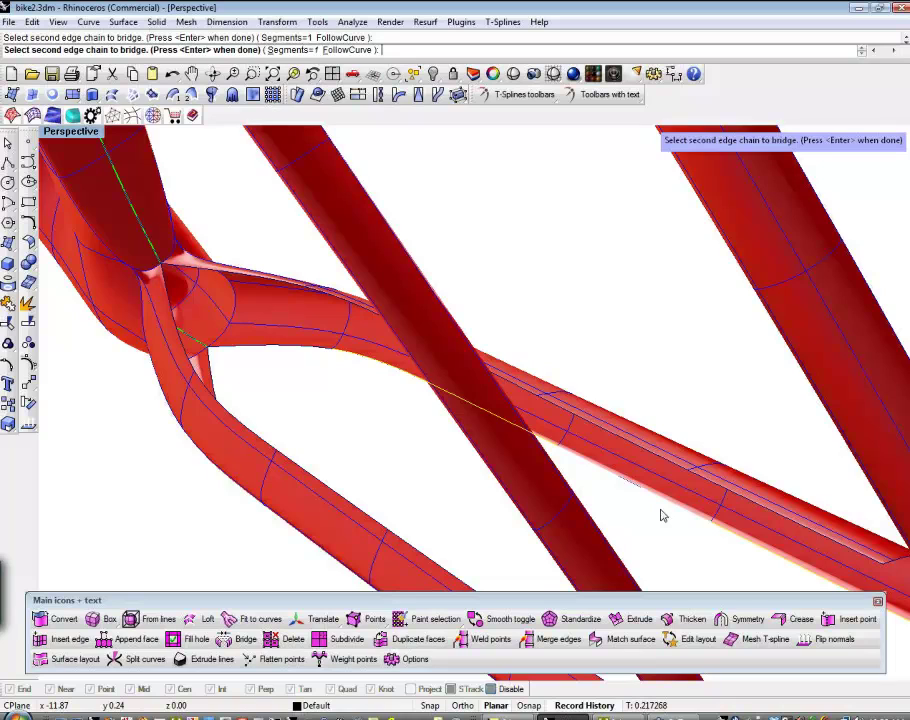
pyautogui.scroll(-8, 660, 515)
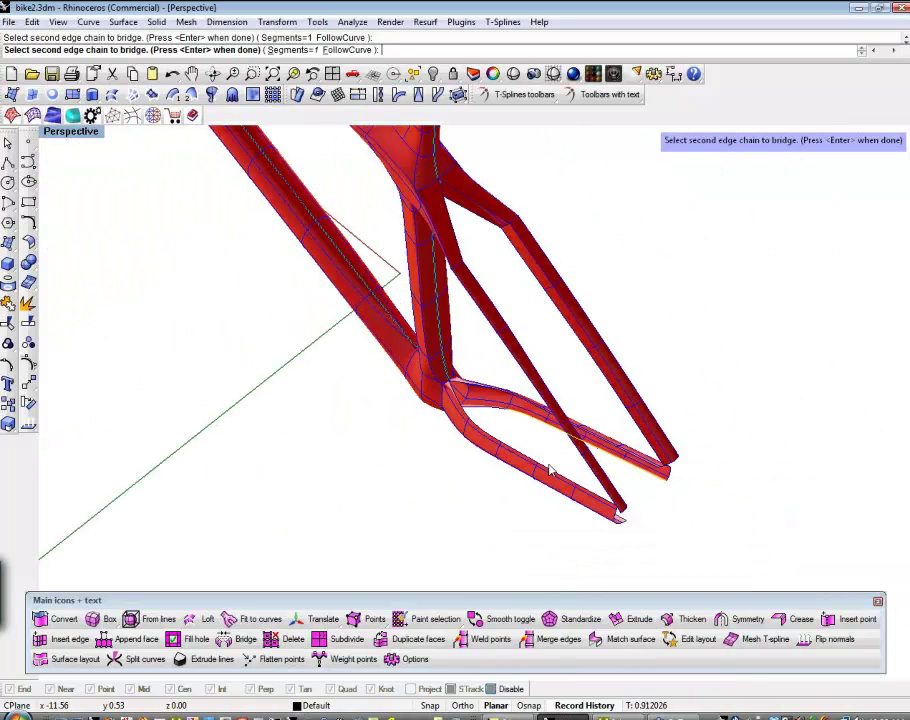
pyautogui.press('Return')
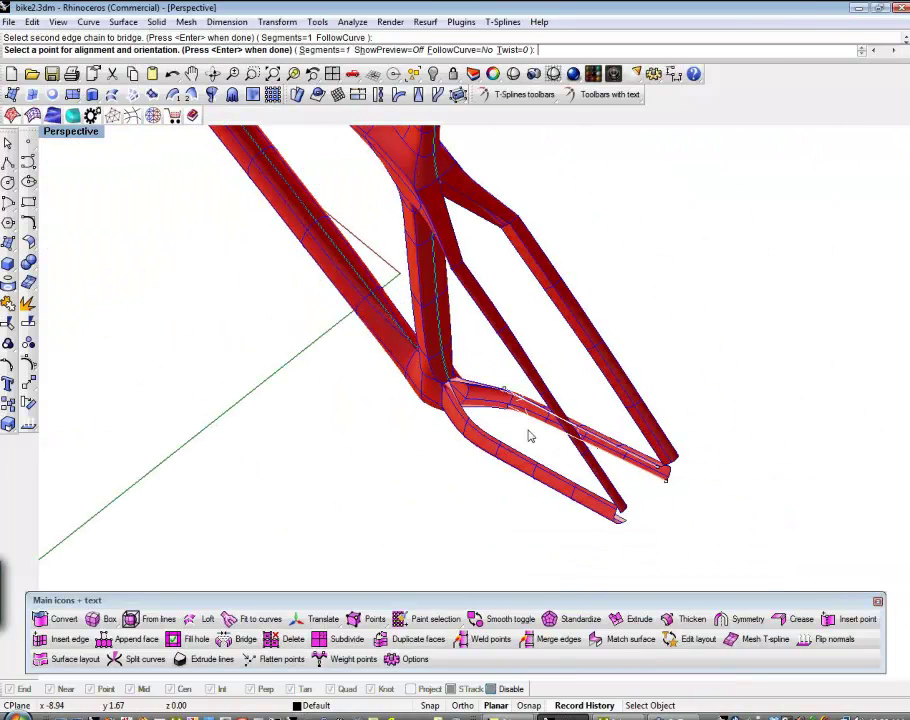
# Step: Pick the alignment point at the front end of the chain stay's upper edge and complete the one-segment bridge
pyautogui.scroll(3, 530, 436)
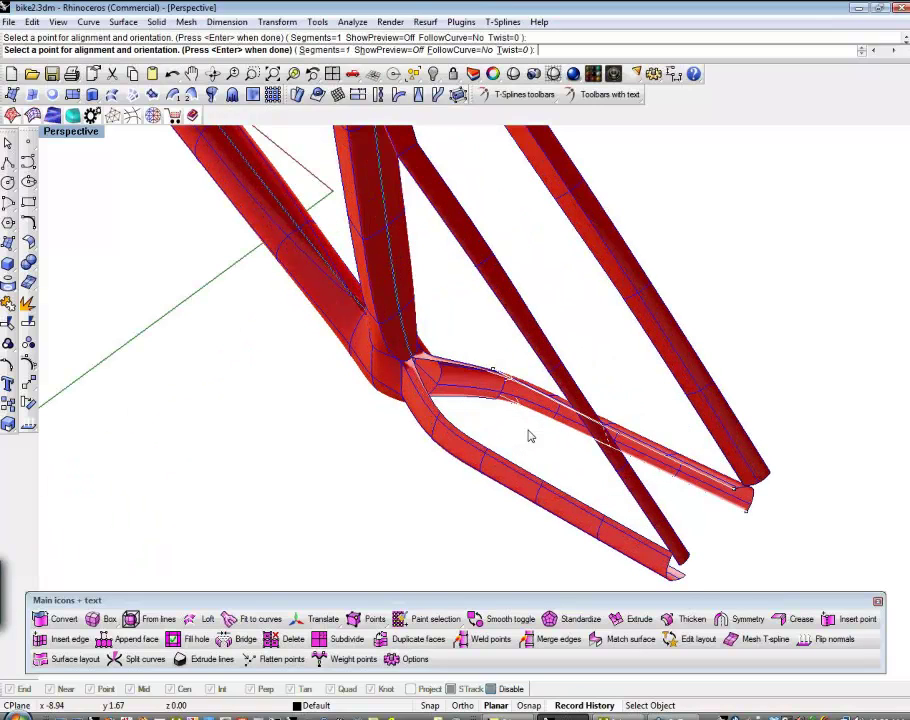
pyautogui.click(489, 374)
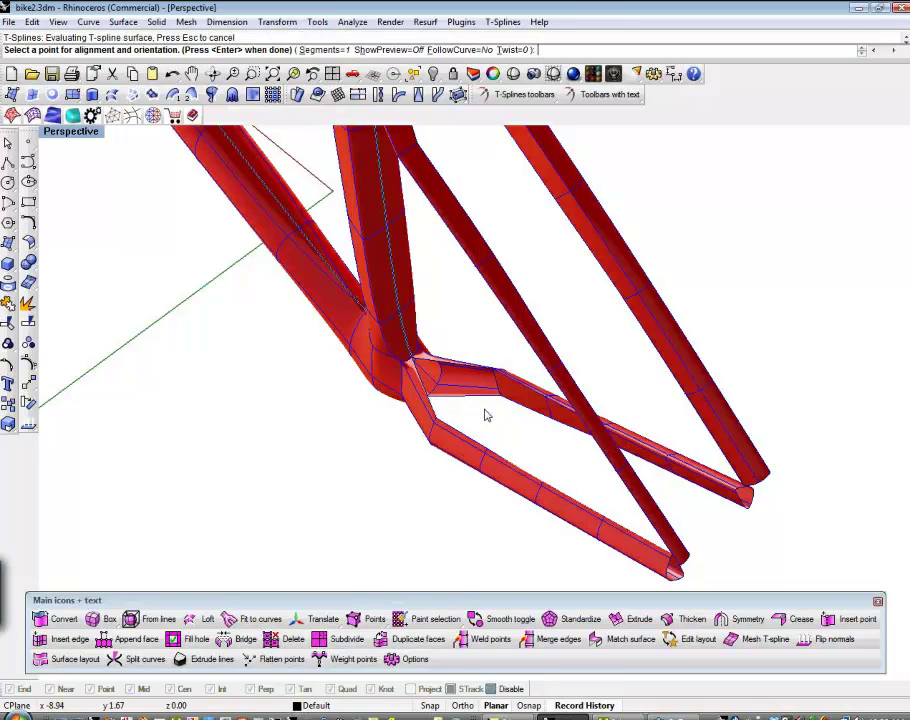
pyautogui.press('Return')
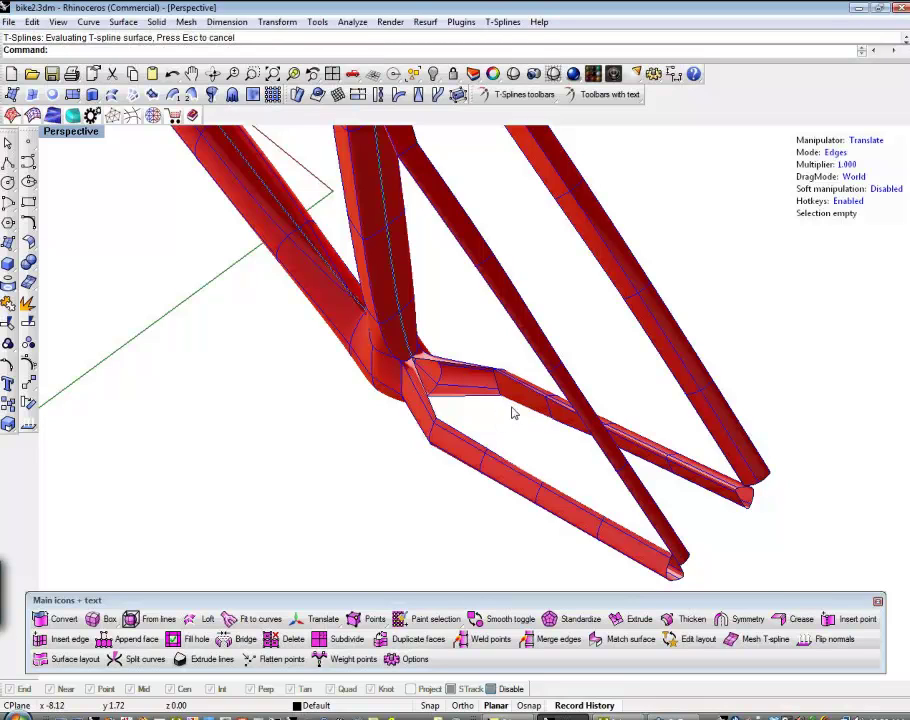
# Step: Examine the bridged chain stays and their junction behind the bottom bracket from several angles
pyautogui.scroll(3, 499, 417)
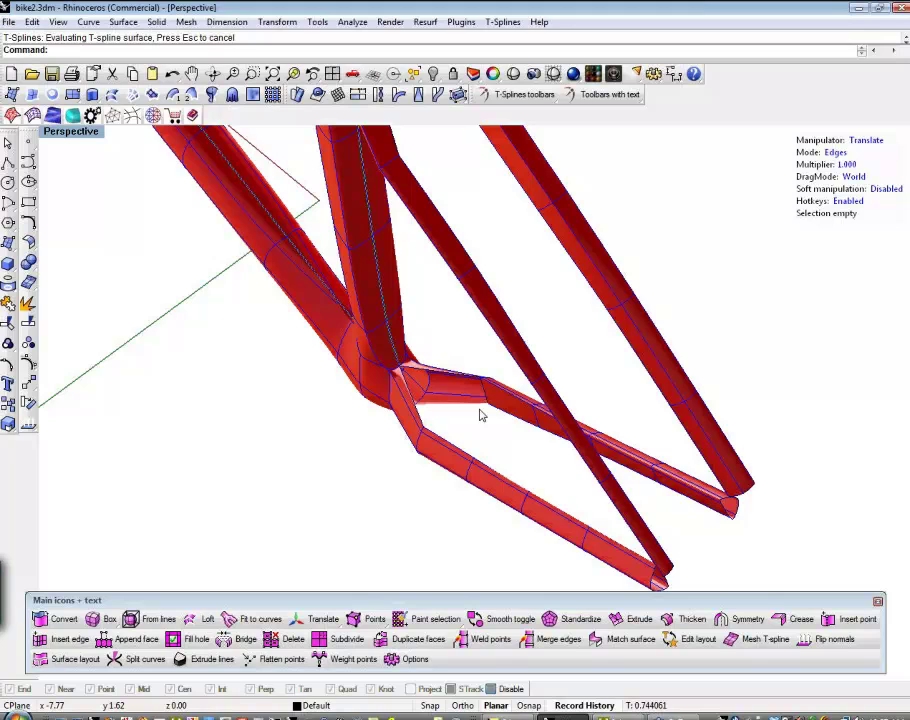
pyautogui.scroll(2, 480, 408)
pyautogui.moveTo(479, 408)
pyautogui.mouseDown(button='right')
pyautogui.moveTo(479, 443)
pyautogui.moveTo(475, 408)
pyautogui.moveTo(483, 420)
pyautogui.mouseUp(button='right')
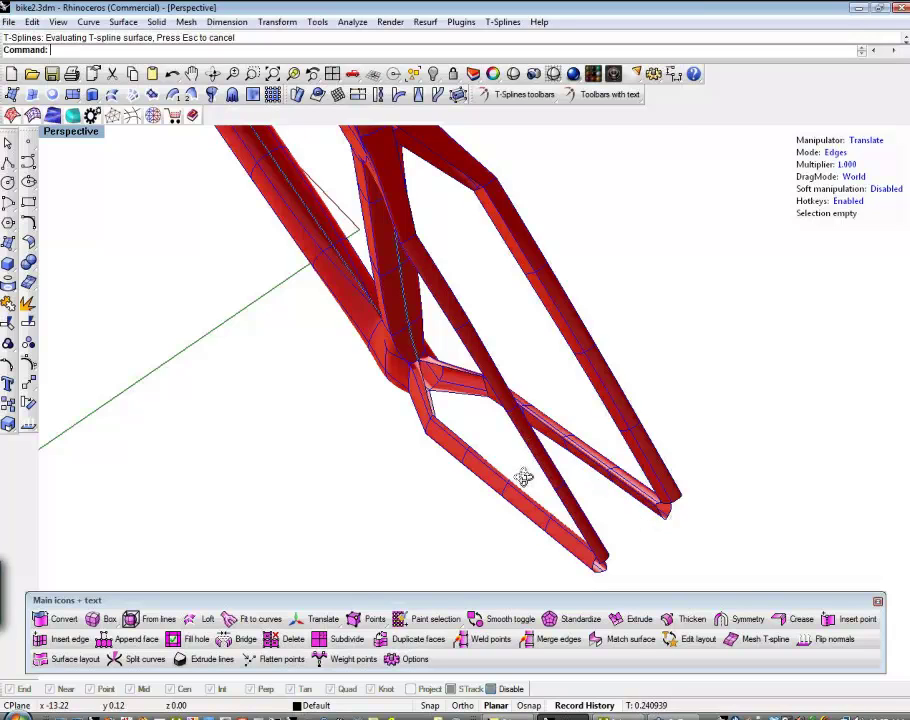
pyautogui.moveTo(523, 477); pyautogui.dragTo(593, 479, button='right')
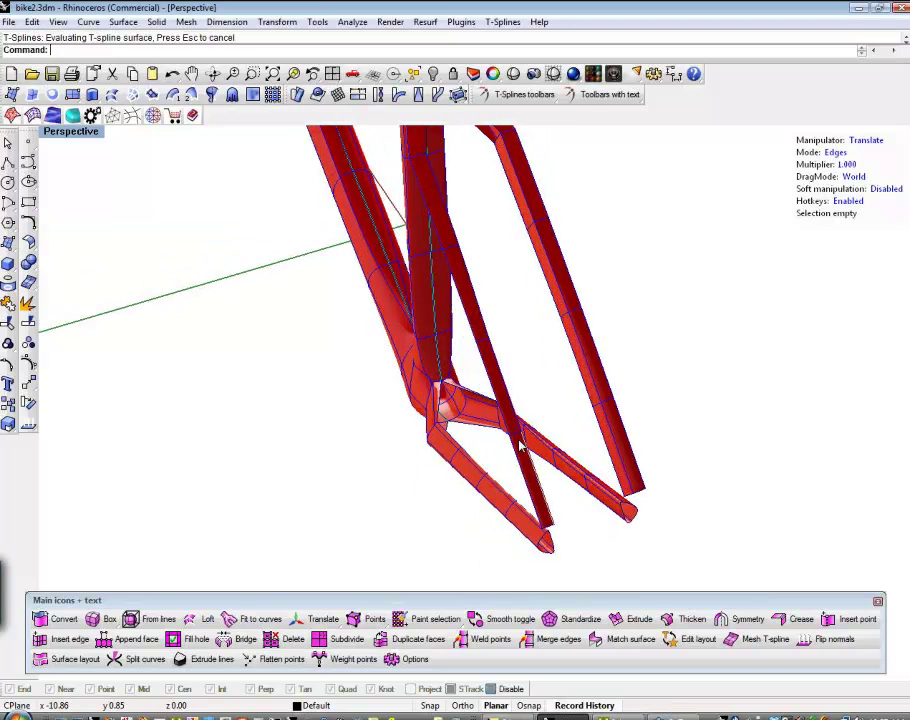
pyautogui.scroll(5, 482, 430)
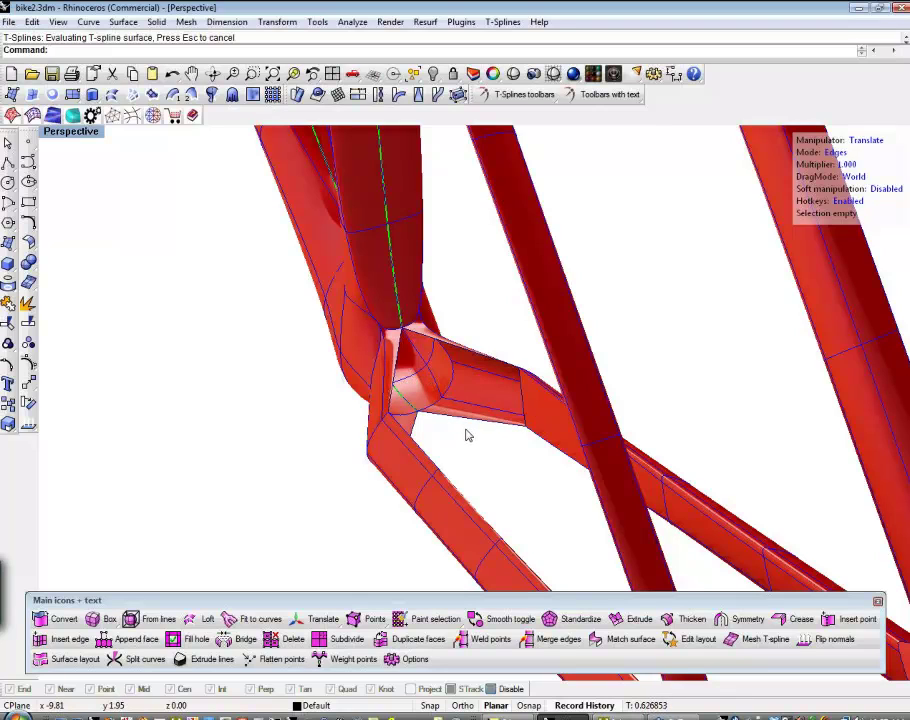
pyautogui.moveTo(476, 444); pyautogui.dragTo(424, 408, button='right')
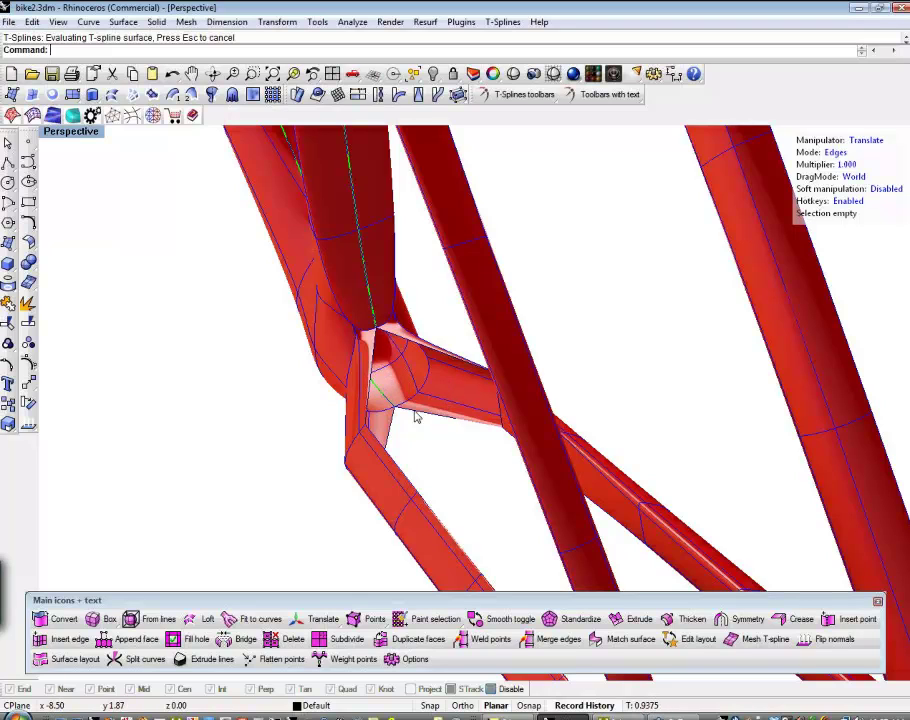
pyautogui.scroll(1, 443, 447)
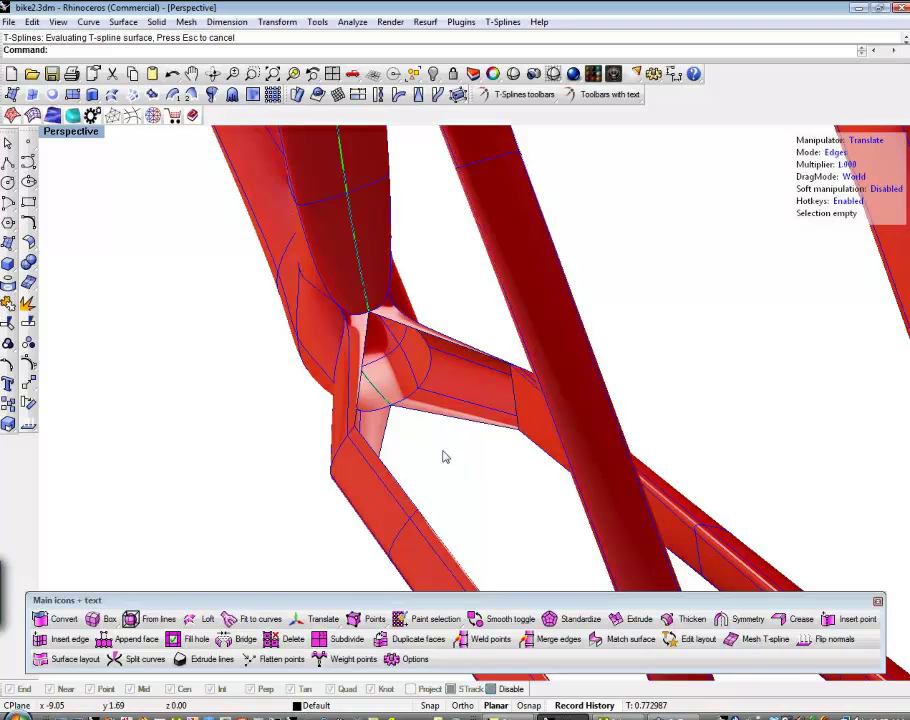
pyautogui.moveTo(445, 456); pyautogui.dragTo(509, 531, button='right')
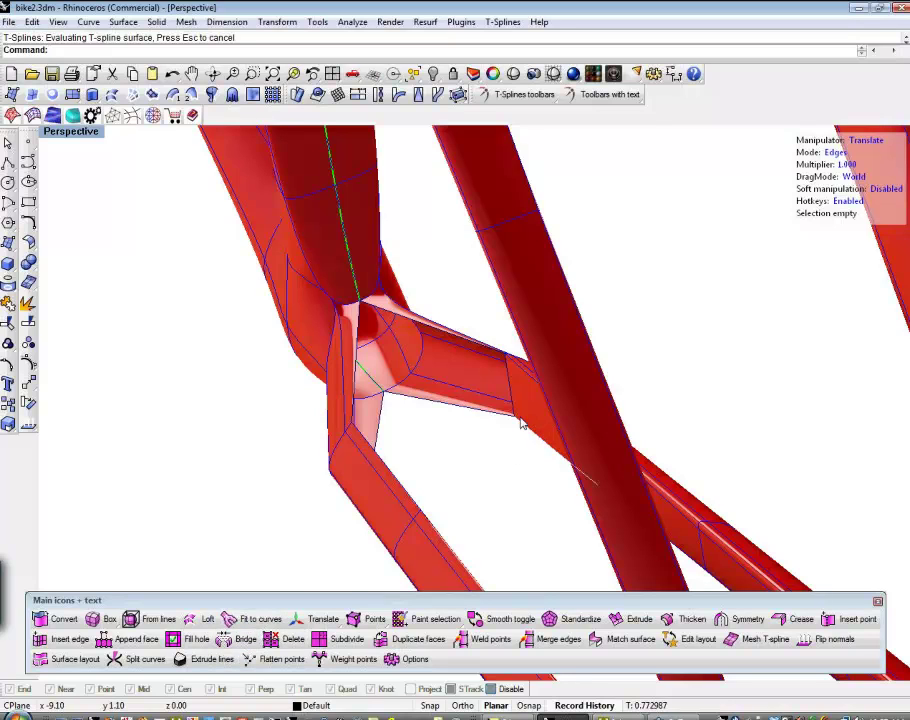
# Step: Try a one-segment edge Bridge between the upper and lower border edges of the other chain stay, and undo it
pyautogui.moveTo(500, 494); pyautogui.dragTo(448, 497, button='right')
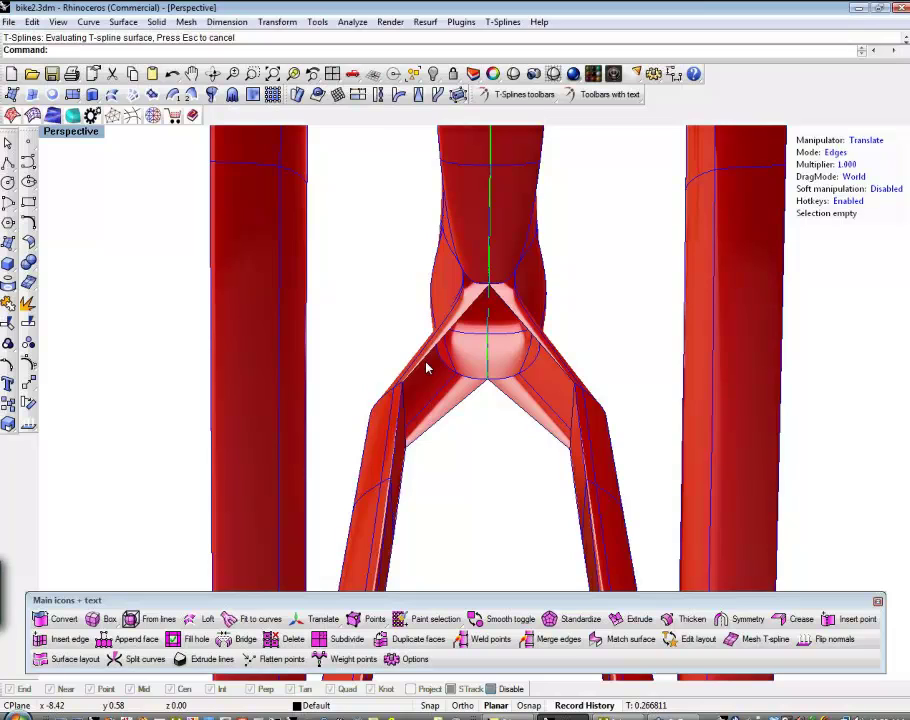
pyautogui.click(436, 424)
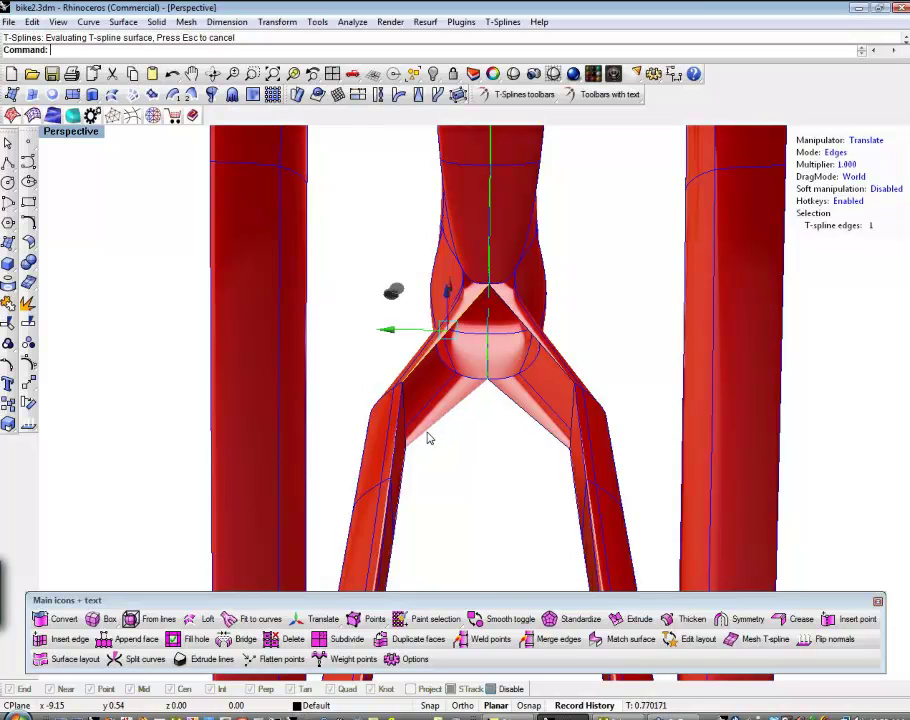
pyautogui.rightClick(441, 473)
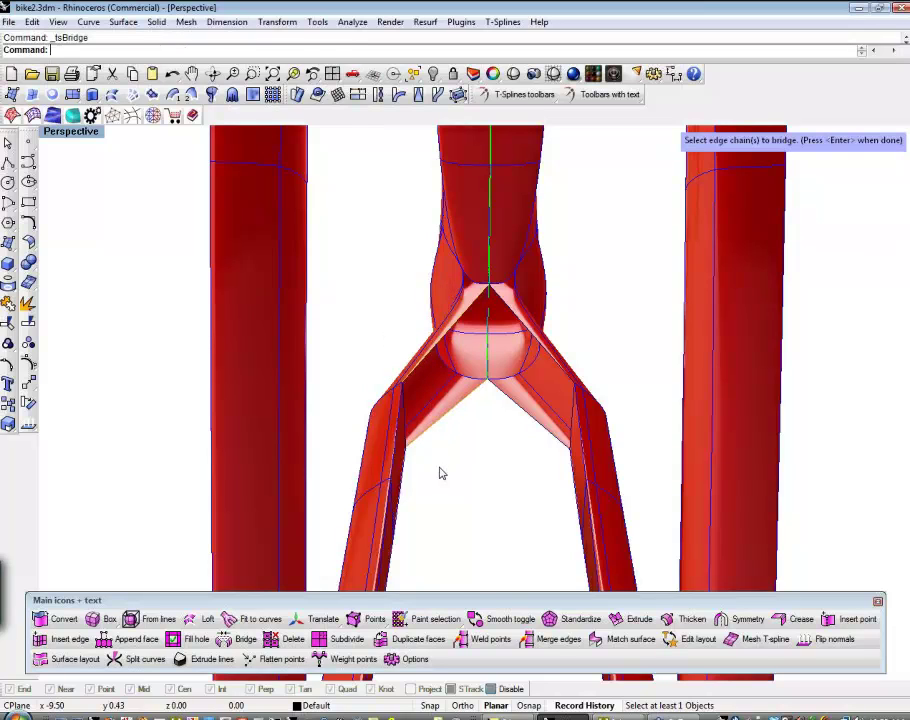
pyautogui.press('Return')
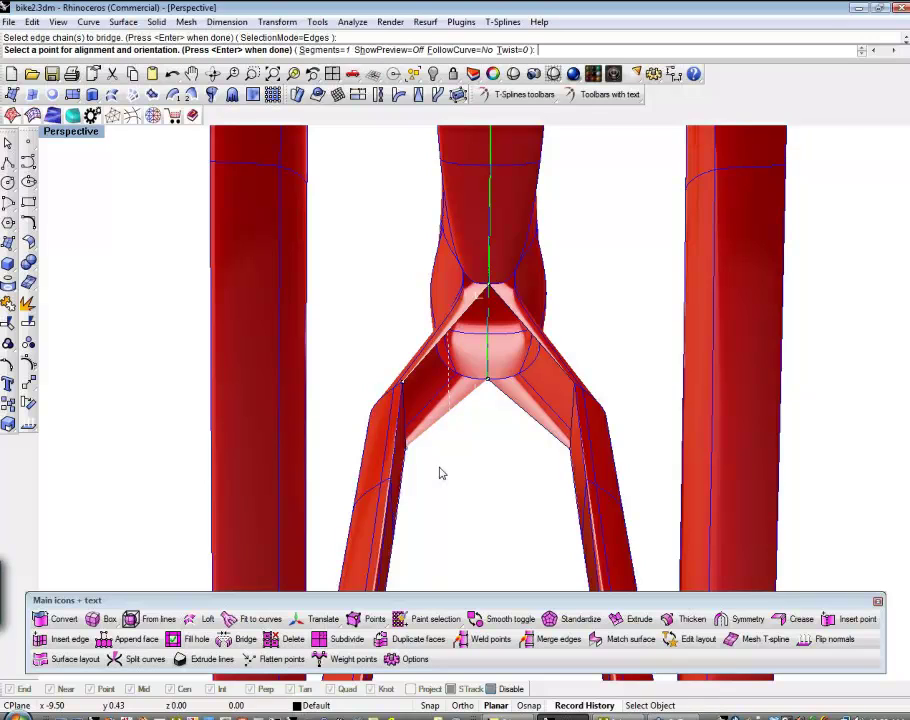
pyautogui.press('Return')
pyautogui.click(516, 406)
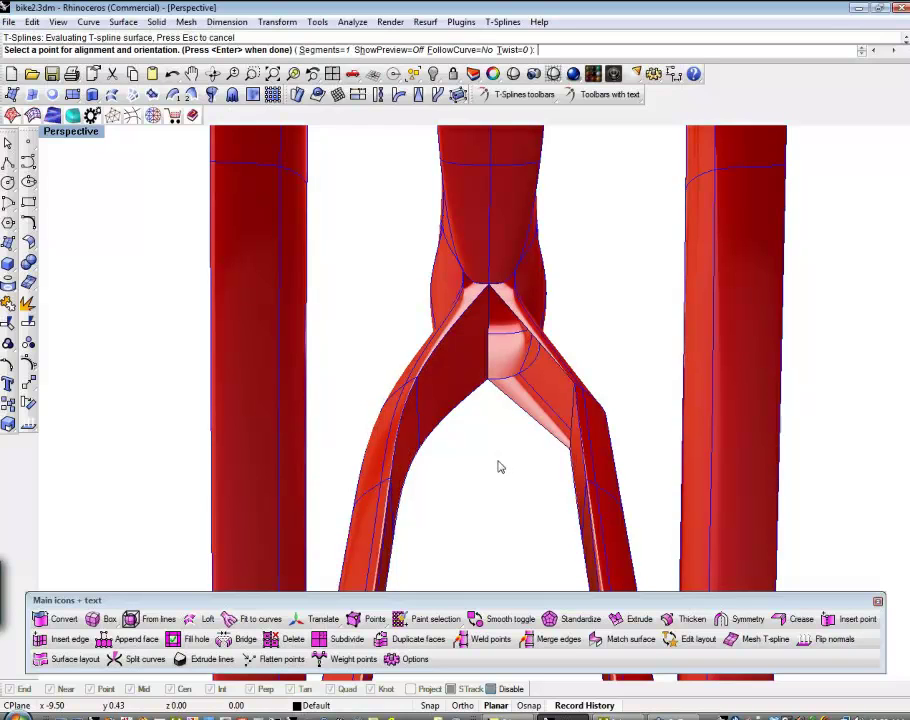
pyautogui.press('Return')
pyautogui.moveTo(498, 466)
pyautogui.mouseDown(button='right')
pyautogui.moveTo(506, 472)
pyautogui.moveTo(483, 472)
pyautogui.mouseUp(button='right')
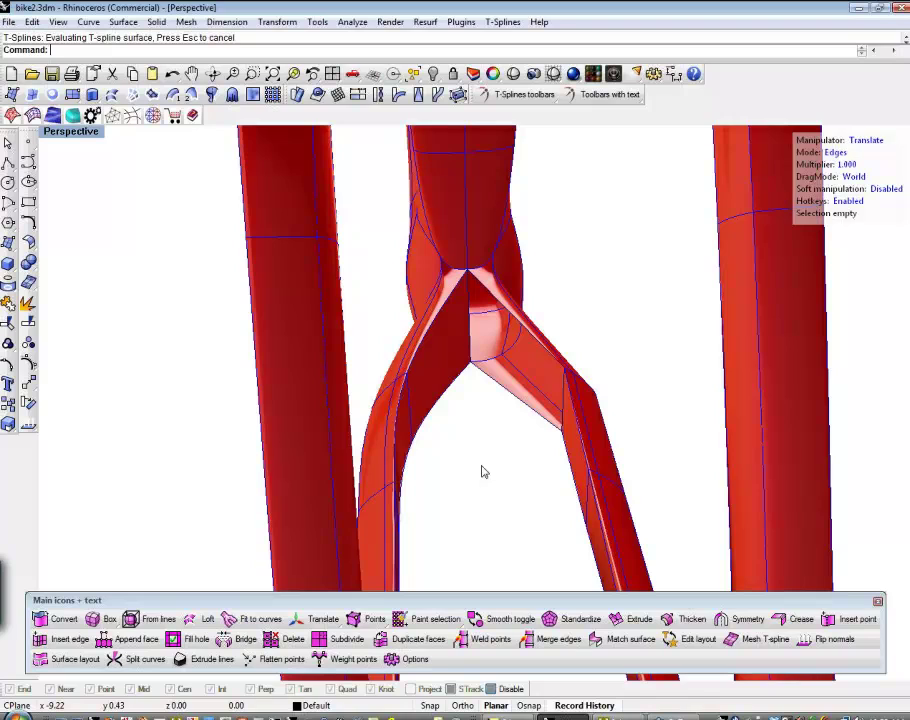
pyautogui.hotkey('ctrl', 'z')
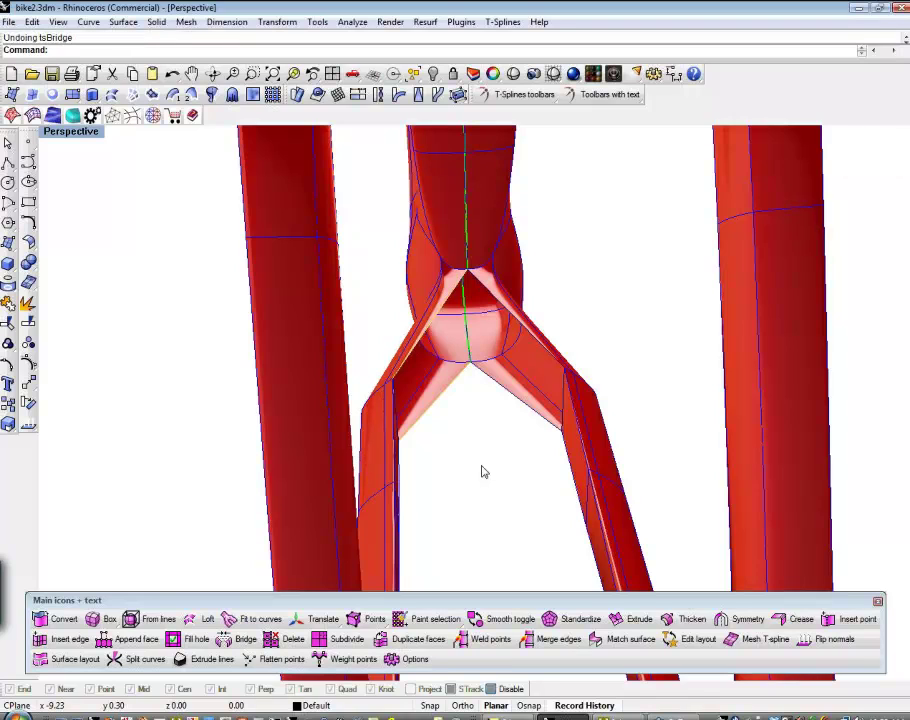
# Step: Bridge the inner edges at the bends of the two chain stays with one segment to form a crosspiece behind the bottom bracket
pyautogui.click(465, 447)
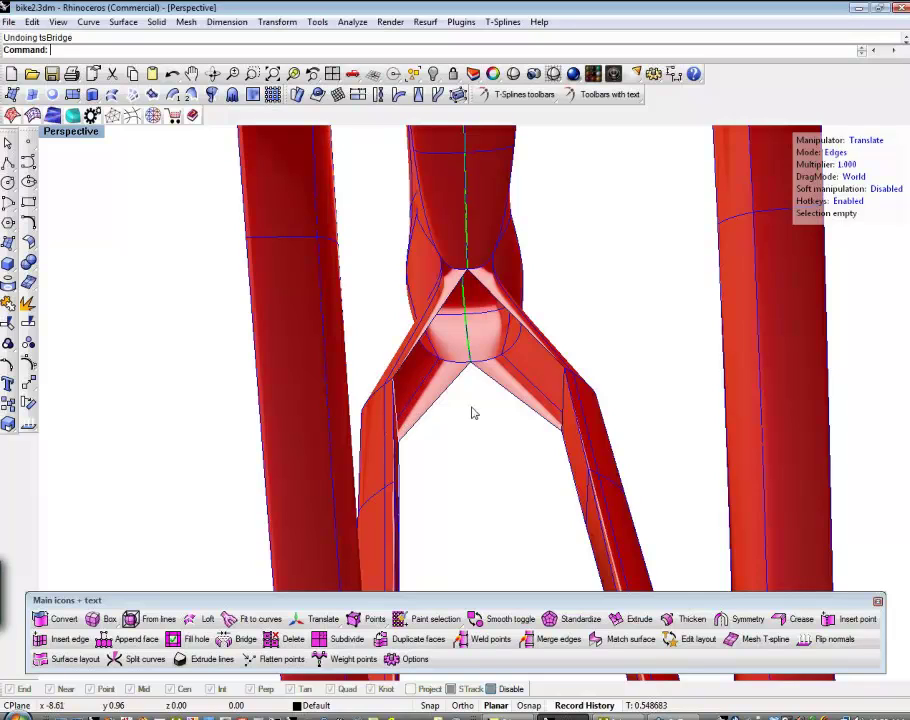
pyautogui.click(564, 402)
pyautogui.keyDown('shift'); pyautogui.click(564, 400); pyautogui.keyUp('shift')
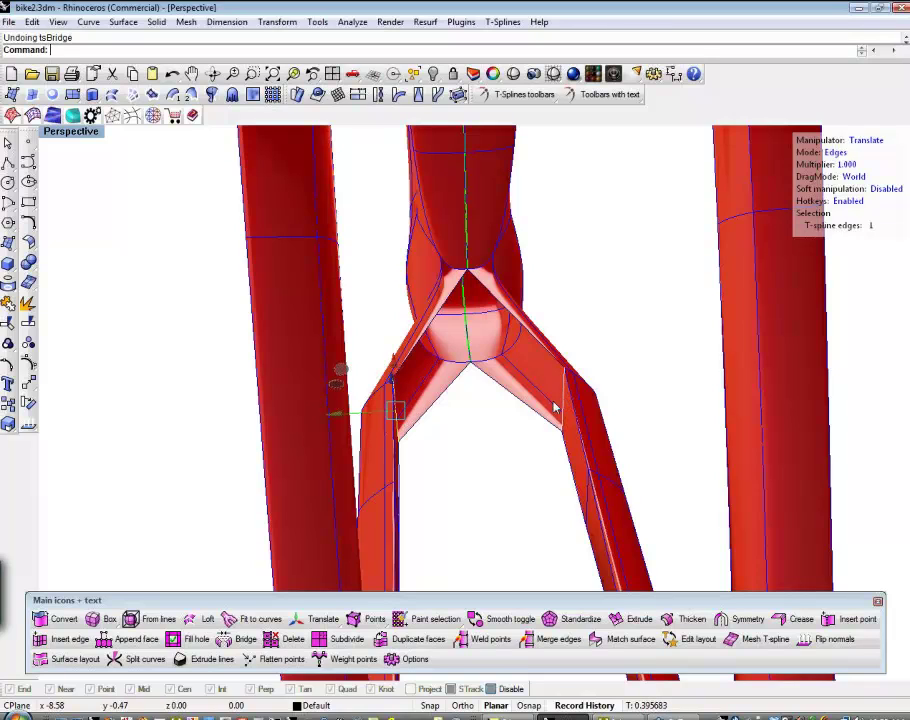
pyautogui.rightClick(507, 459)
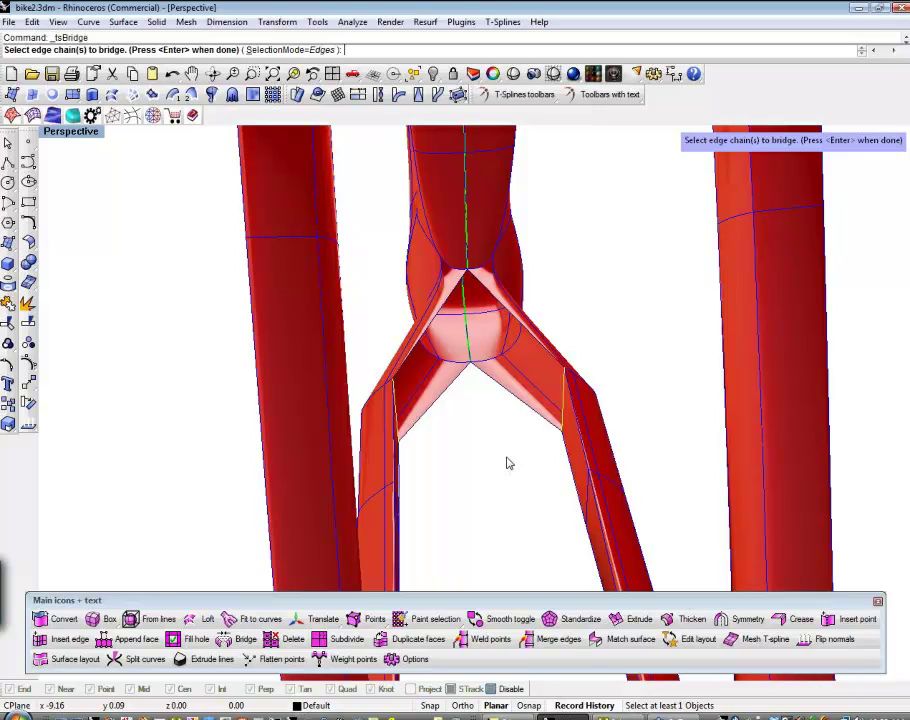
pyautogui.press('Return')
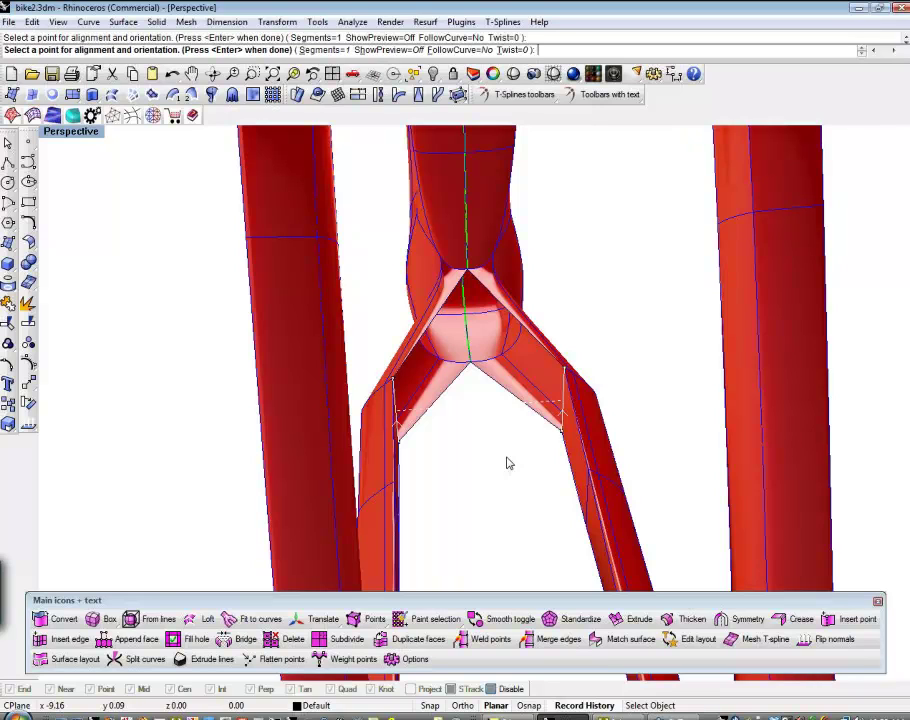
pyautogui.press('Return')
pyautogui.click(526, 403)
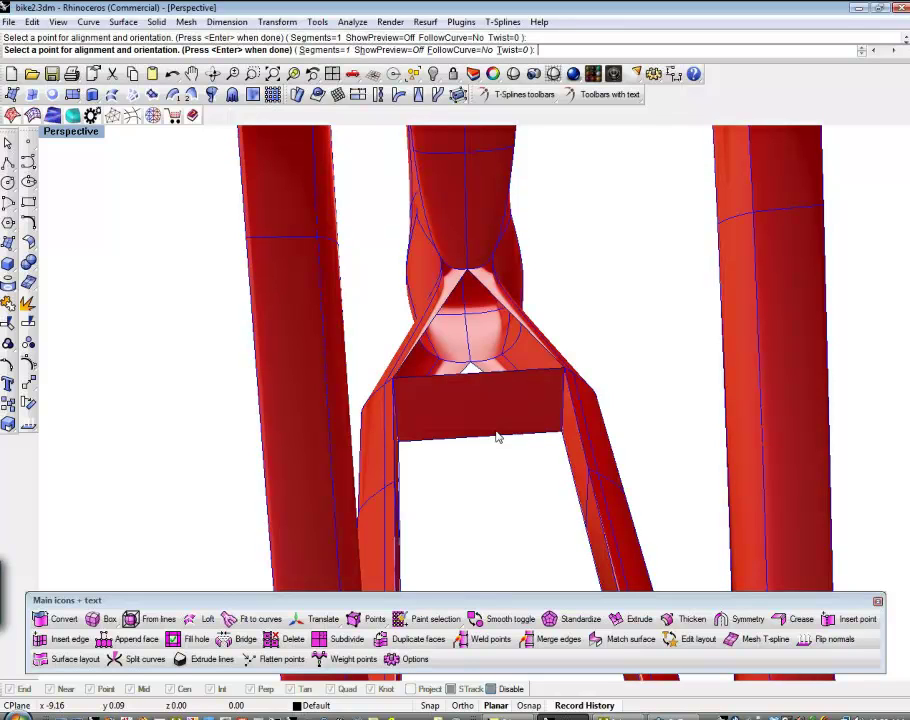
pyautogui.press('Return')
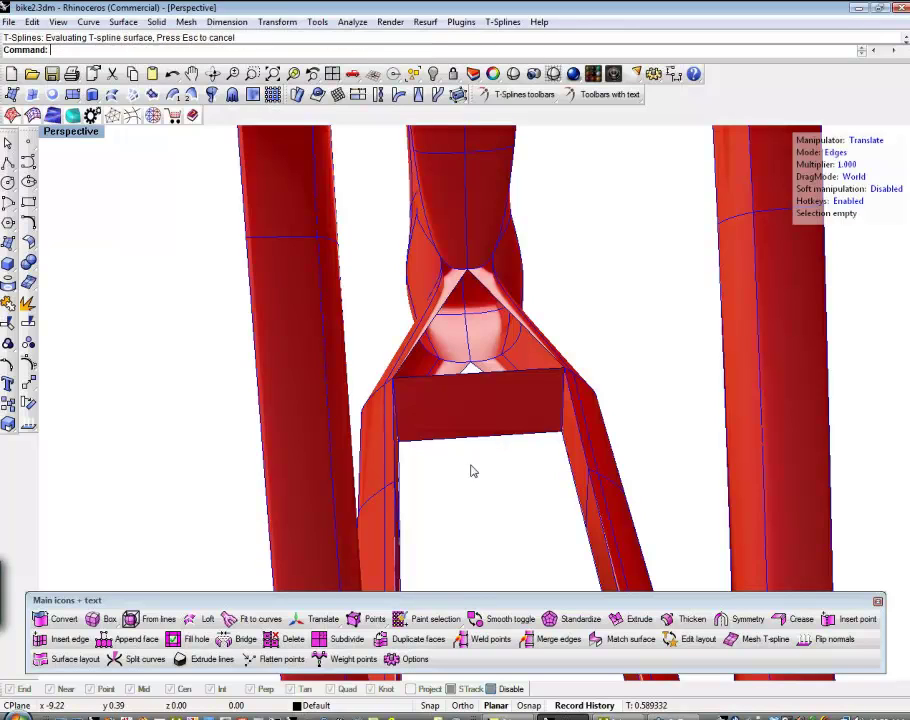
pyautogui.moveTo(471, 483); pyautogui.dragTo(481, 473, button='right')
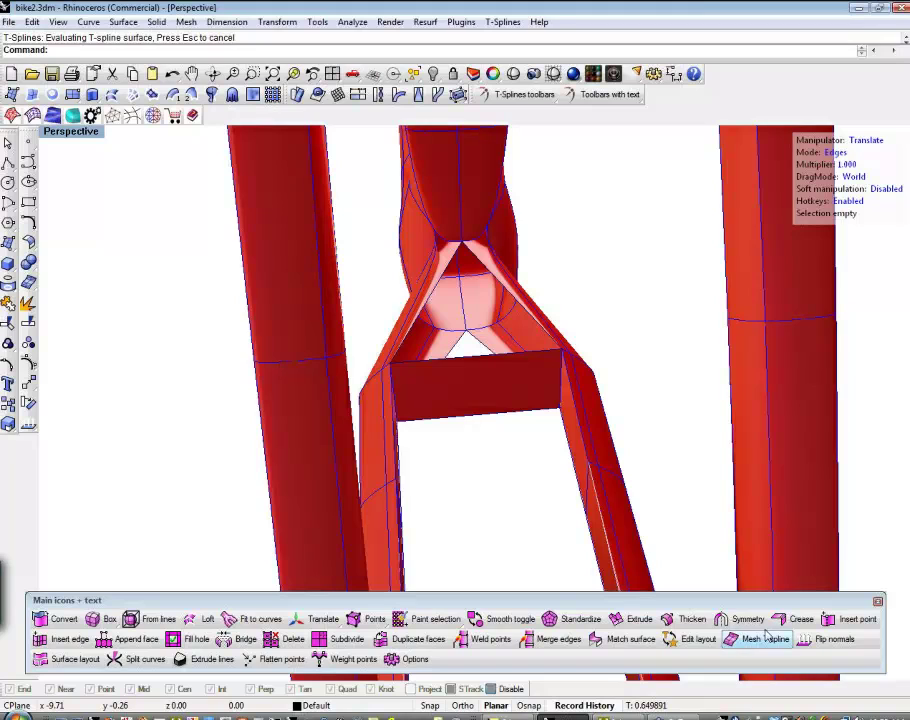
# Step: Toggle the smooth display of the frame off so its T-spline is shown as a faceted box mesh
pyautogui.click(206, 642)
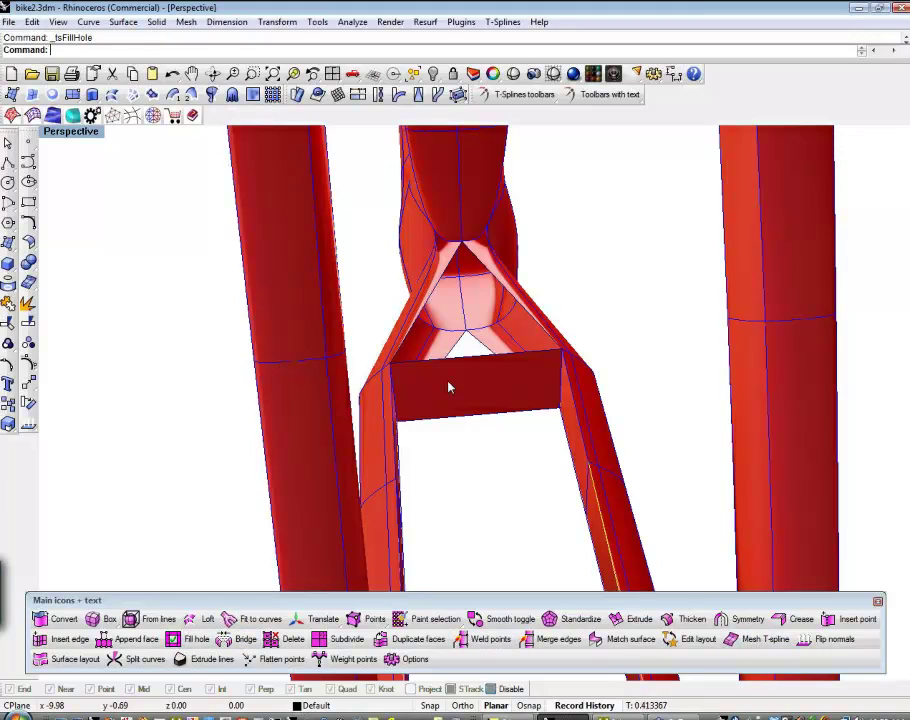
pyautogui.moveTo(466, 498); pyautogui.dragTo(490, 494, button='right')
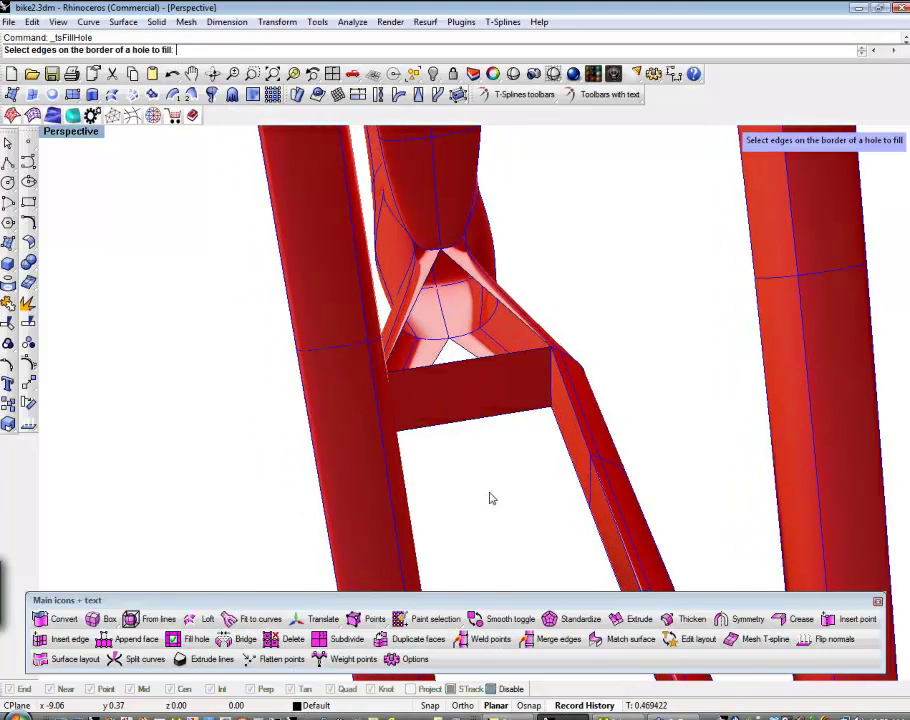
pyautogui.click(515, 618)
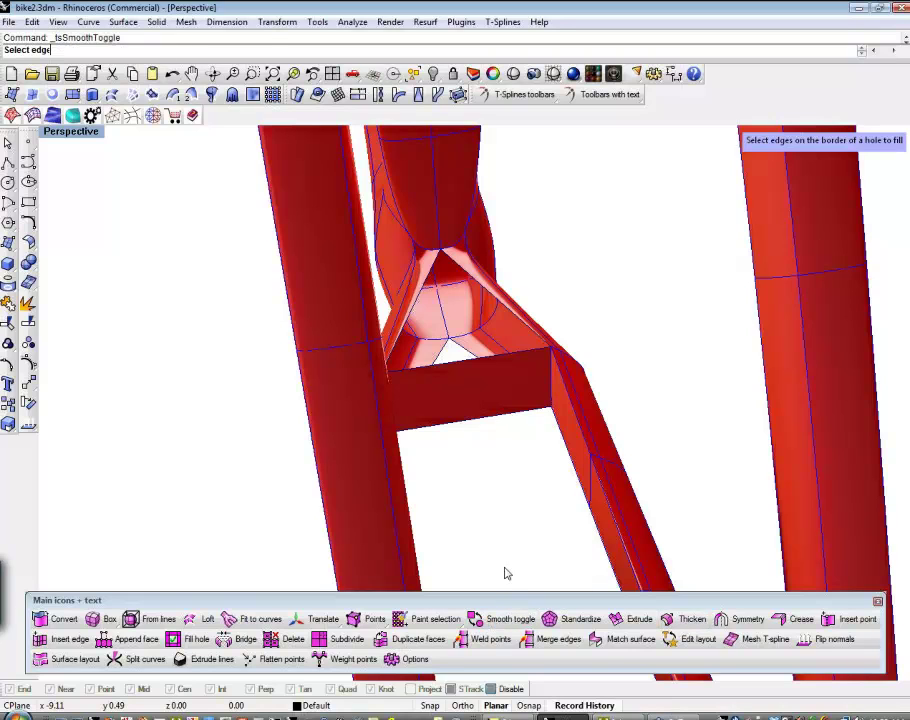
pyautogui.click(506, 378)
pyautogui.rightClick(501, 444)
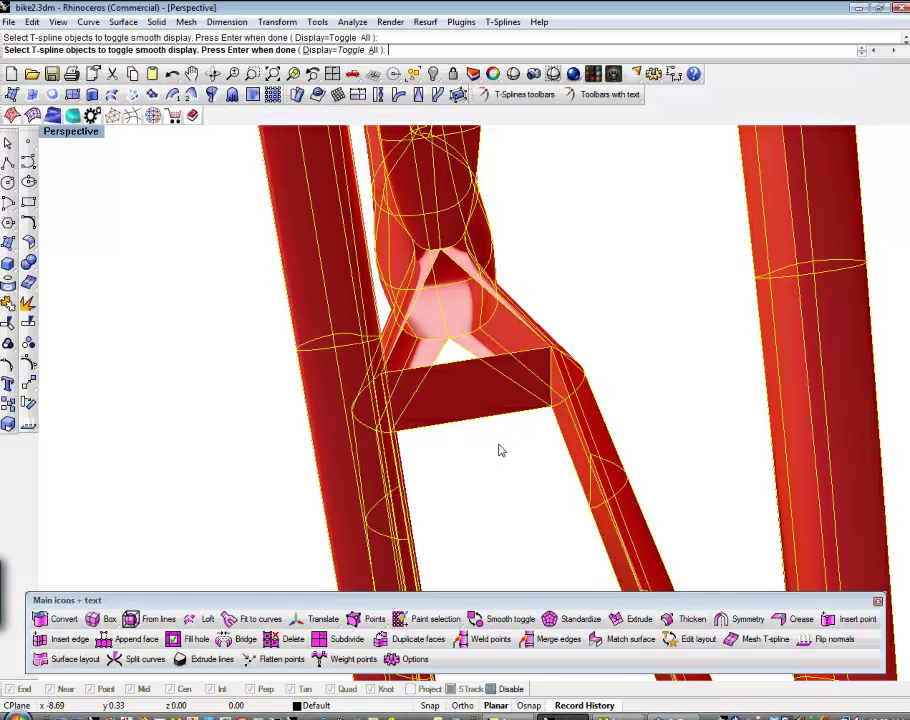
pyautogui.keyDown('shift'); pyautogui.moveTo(500, 454); pyautogui.dragTo(473, 516, button='right'); pyautogui.keyUp('shift')
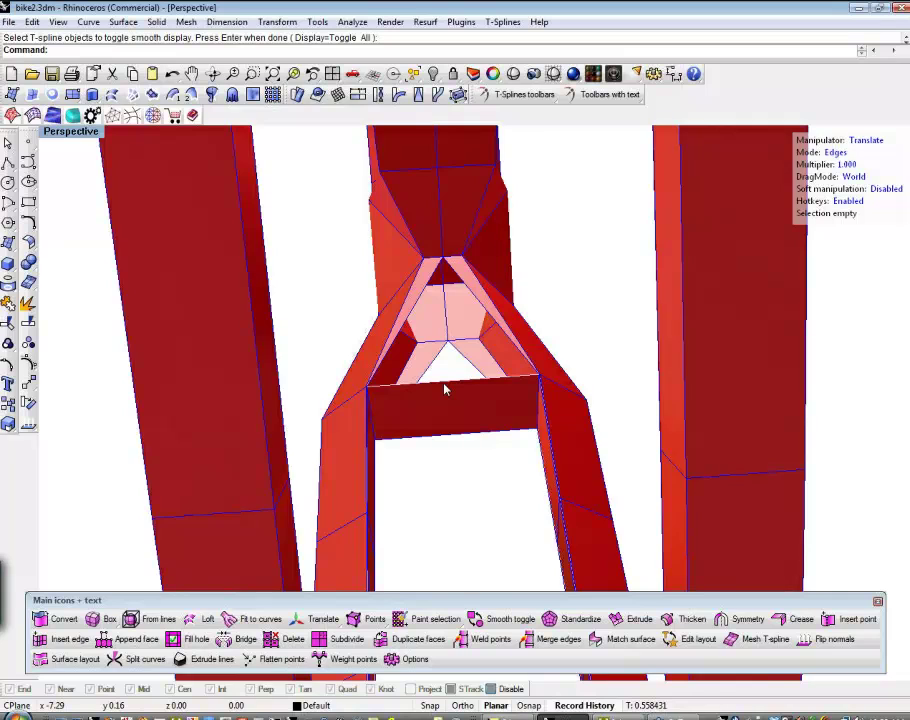
# Step: Fill the holes bordering the upper and lower edges of the crosspiece between the chain stays
pyautogui.scroll(5, 443, 386)
pyautogui.click(190, 639)
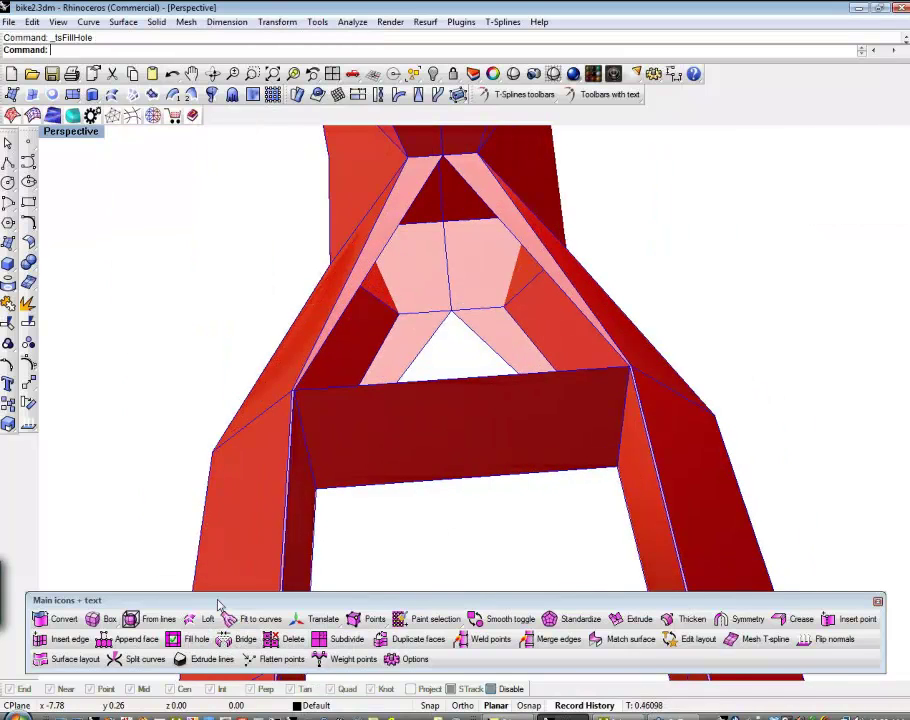
pyautogui.click(453, 384)
pyautogui.press('Return')
pyautogui.moveTo(453, 384)
pyautogui.mouseDown(button='right')
pyautogui.moveTo(490, 540)
pyautogui.moveTo(447, 260)
pyautogui.moveTo(443, 445)
pyautogui.moveTo(457, 490)
pyautogui.moveTo(408, 437)
pyautogui.moveTo(477, 319)
pyautogui.moveTo(585, 441)
pyautogui.moveTo(494, 394)
pyautogui.moveTo(483, 398)
pyautogui.moveTo(475, 341)
pyautogui.moveTo(410, 244)
pyautogui.moveTo(474, 401)
pyautogui.moveTo(451, 376)
pyautogui.mouseUp(button='right')
pyautogui.rightClick(457, 490)
pyautogui.click(435, 500)
pyautogui.press('Return')
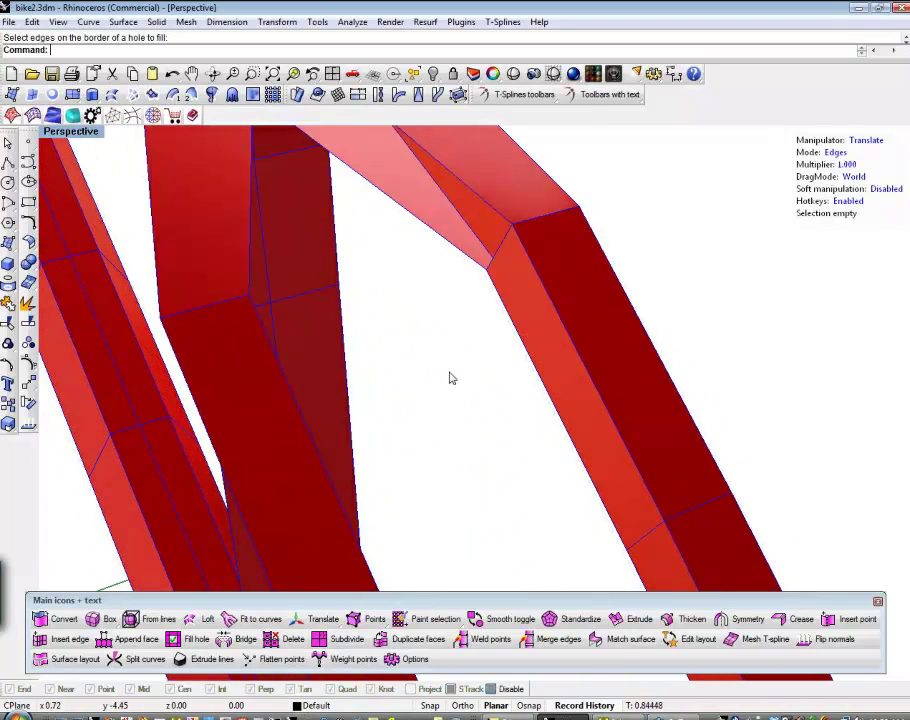
# Step: Bridge the inner edges at the bends of the two seat stays with a one-segment crosspiece
pyautogui.click(245, 639)
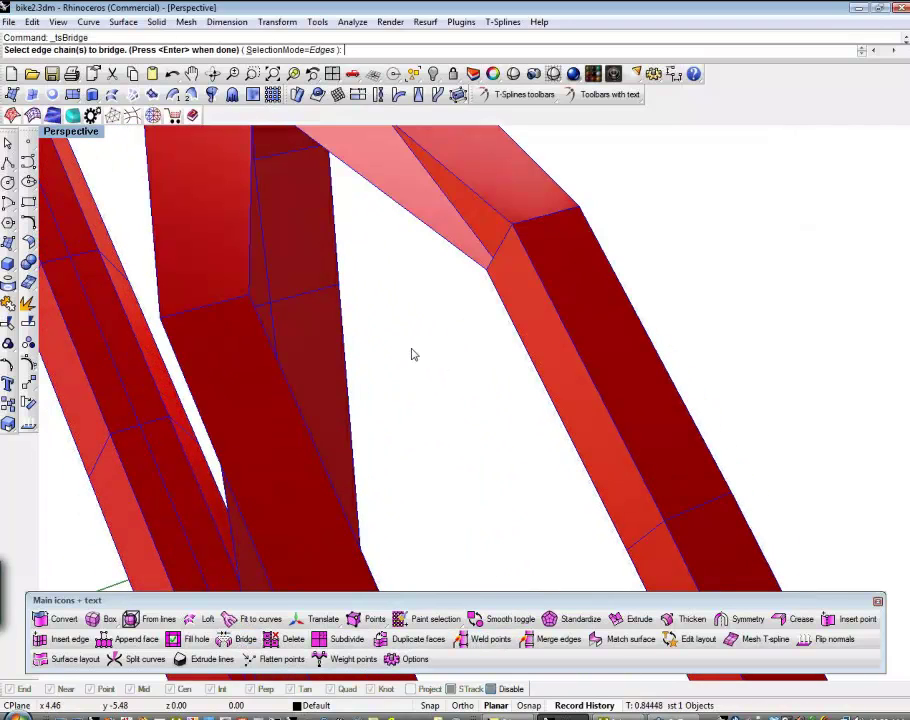
pyautogui.click(509, 242)
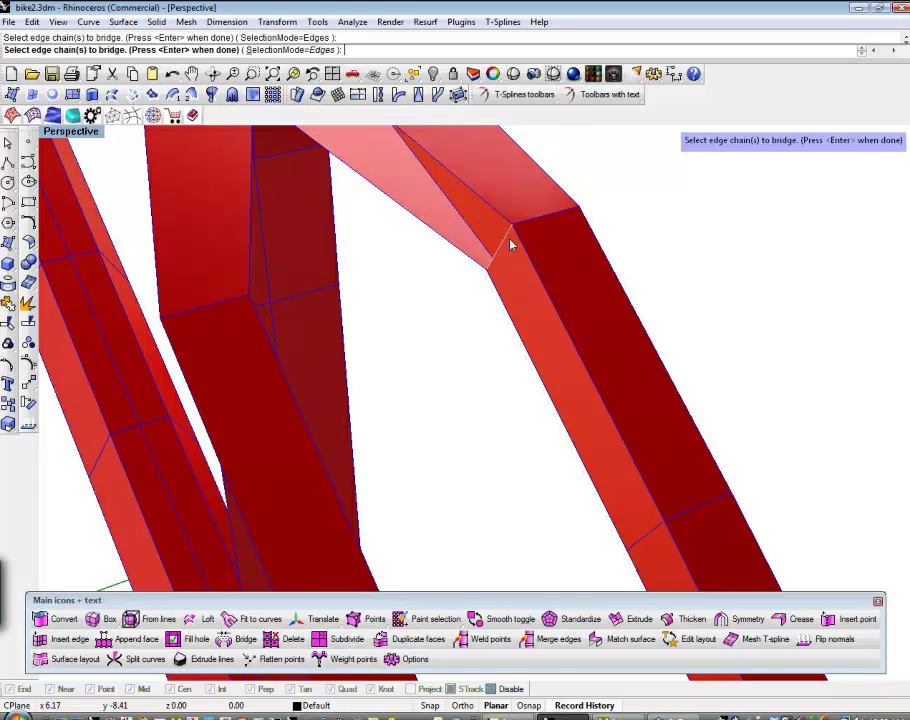
pyautogui.moveTo(509, 242); pyautogui.dragTo(248, 276, button='right')
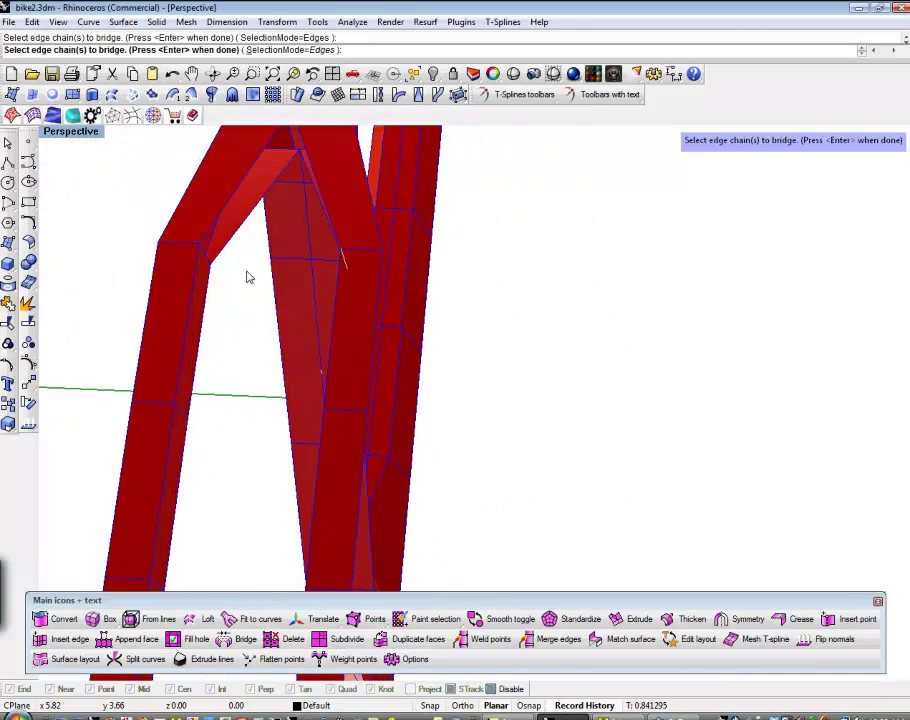
pyautogui.click(208, 256)
pyautogui.rightClick(229, 323)
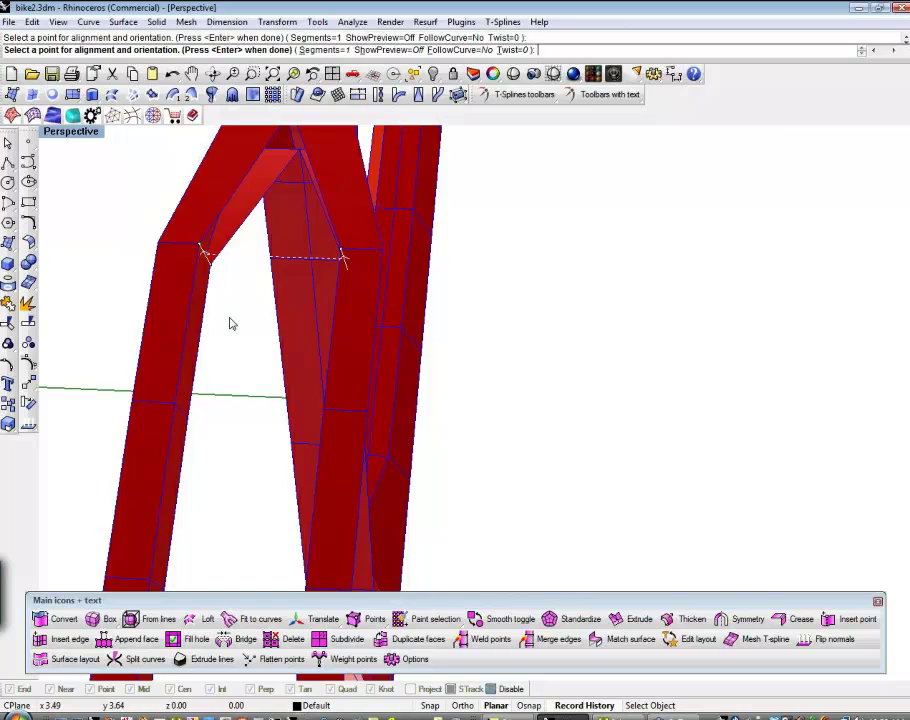
pyautogui.rightClick(229, 323)
pyautogui.keyDown('shift'); pyautogui.moveTo(229, 323); pyautogui.dragTo(256, 350, button='right'); pyautogui.keyUp('shift')
# Step: Fill the holes bordering the upper and lower edges of the crosspiece between the seat stays
pyautogui.click(196, 639)
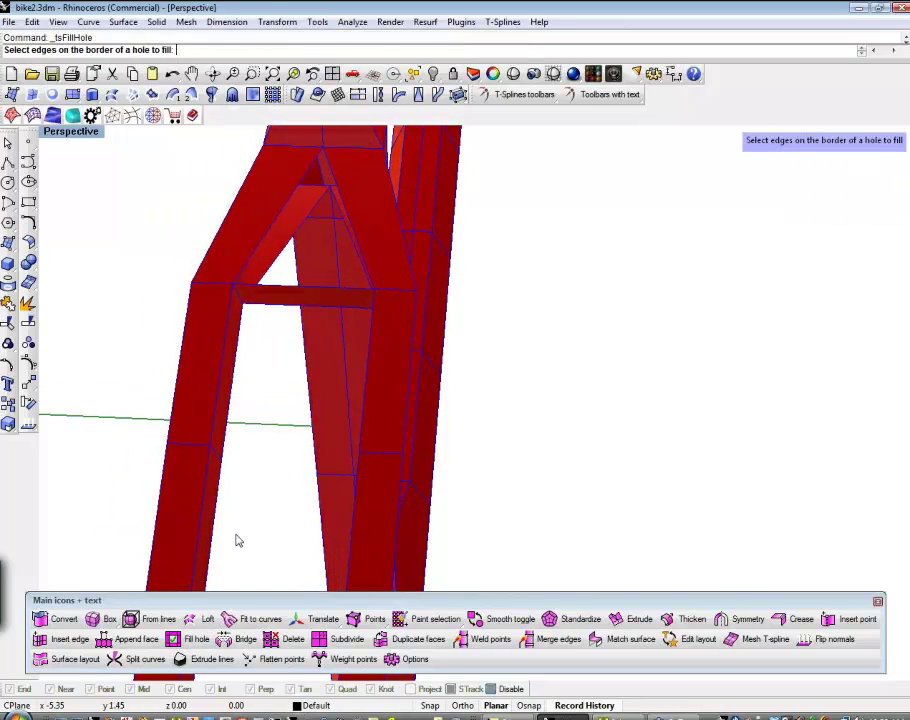
pyautogui.click(284, 292)
pyautogui.press('Return')
pyautogui.click(282, 308)
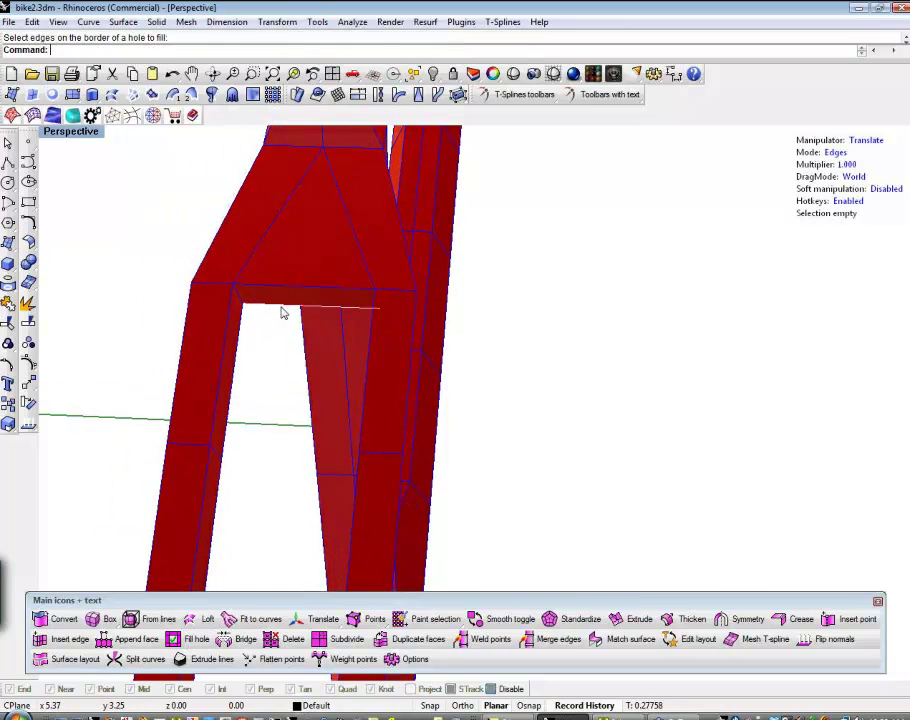
pyautogui.rightClick(268, 402)
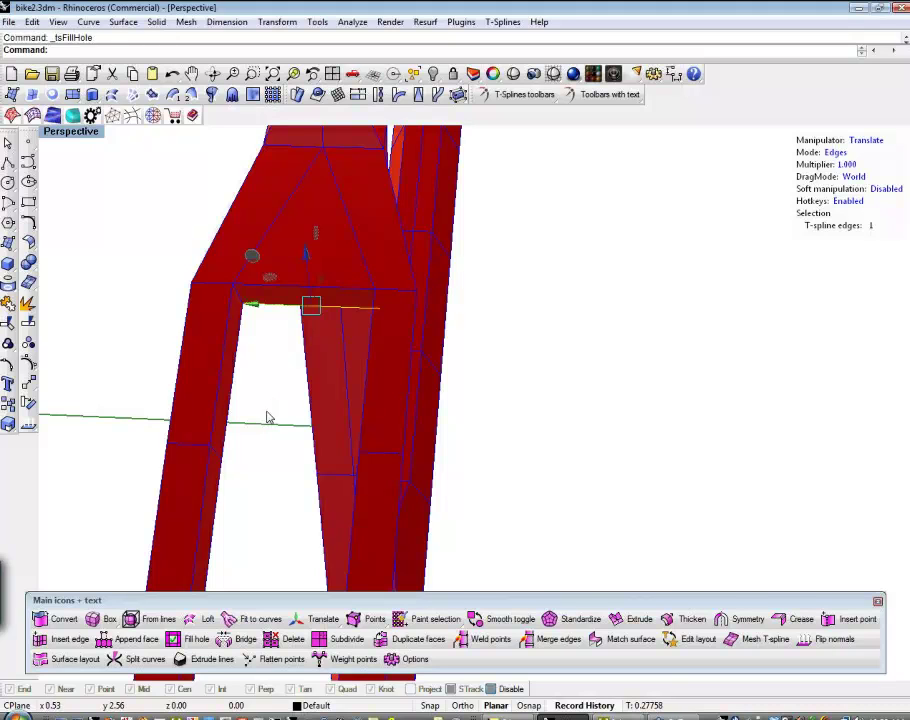
# Step: Switch the frame to smooth display and examine the filled stays and the junction at the bottom bracket
pyautogui.moveTo(266, 432); pyautogui.dragTo(469, 463, button='right')
pyautogui.scroll(-5, 511, 307)
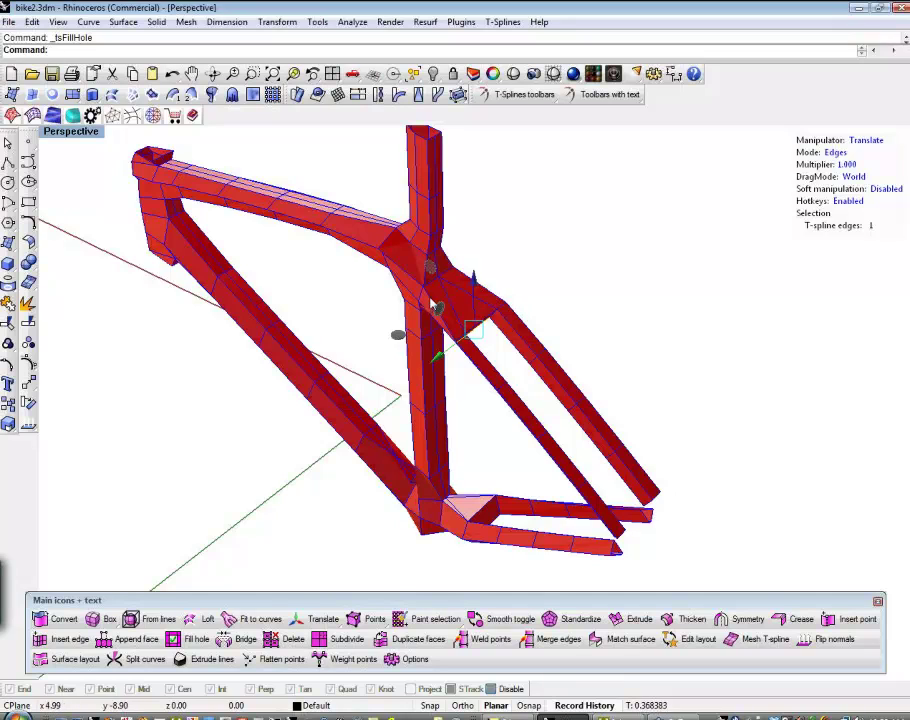
pyautogui.click(508, 618)
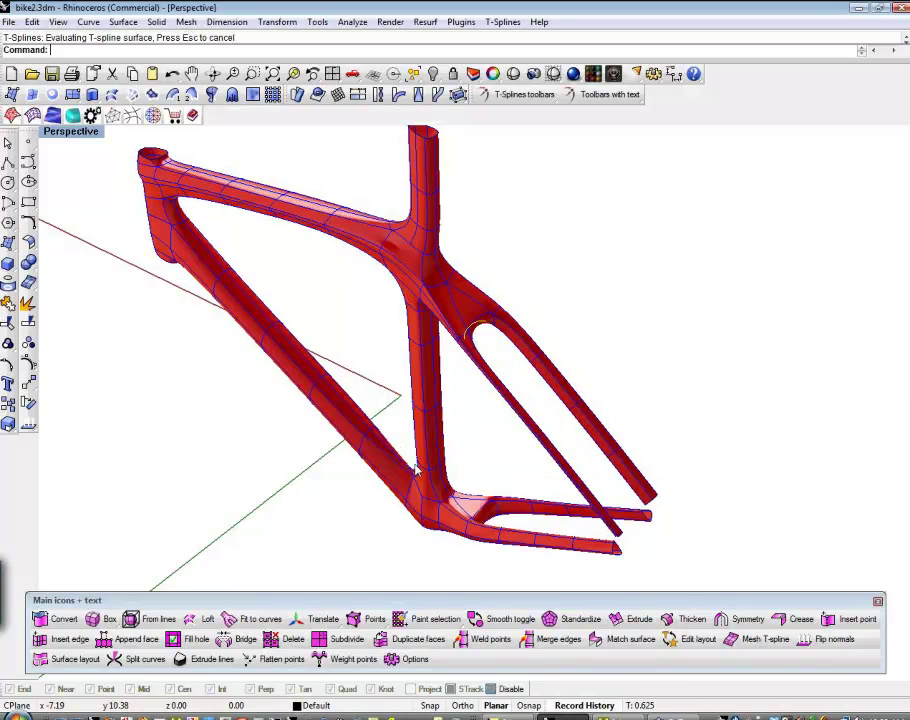
pyautogui.moveTo(398, 488); pyautogui.dragTo(481, 494, button='right')
pyautogui.scroll(6, 458, 507)
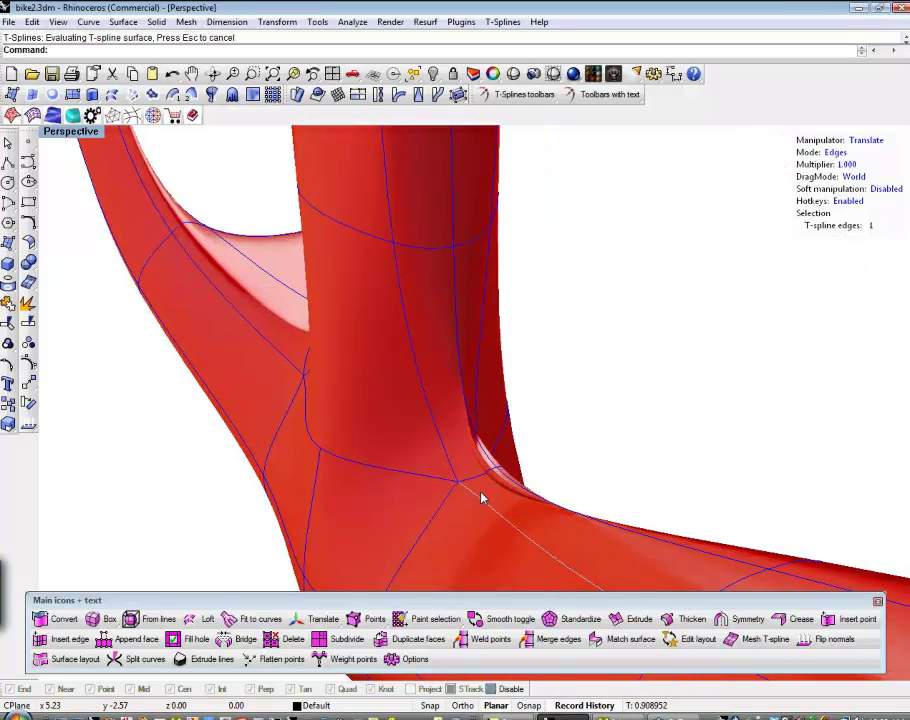
# Step: In box display, uncross the two swapped vertices where the seat tube meets the top tube, moving each along Y to its opposite side
pyautogui.click(518, 619)
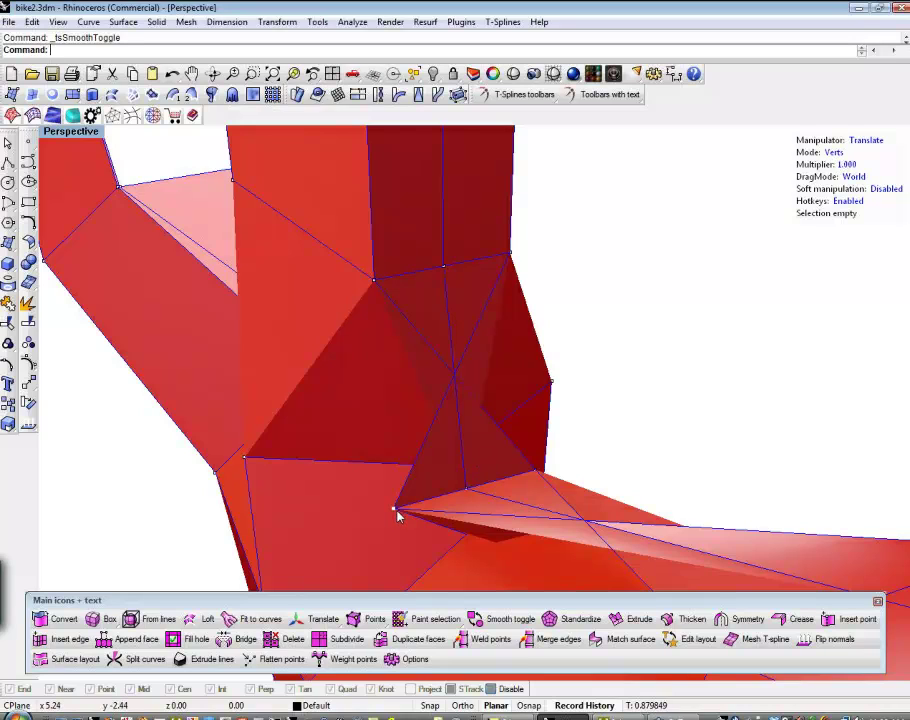
pyautogui.scroll(-1, 395, 511)
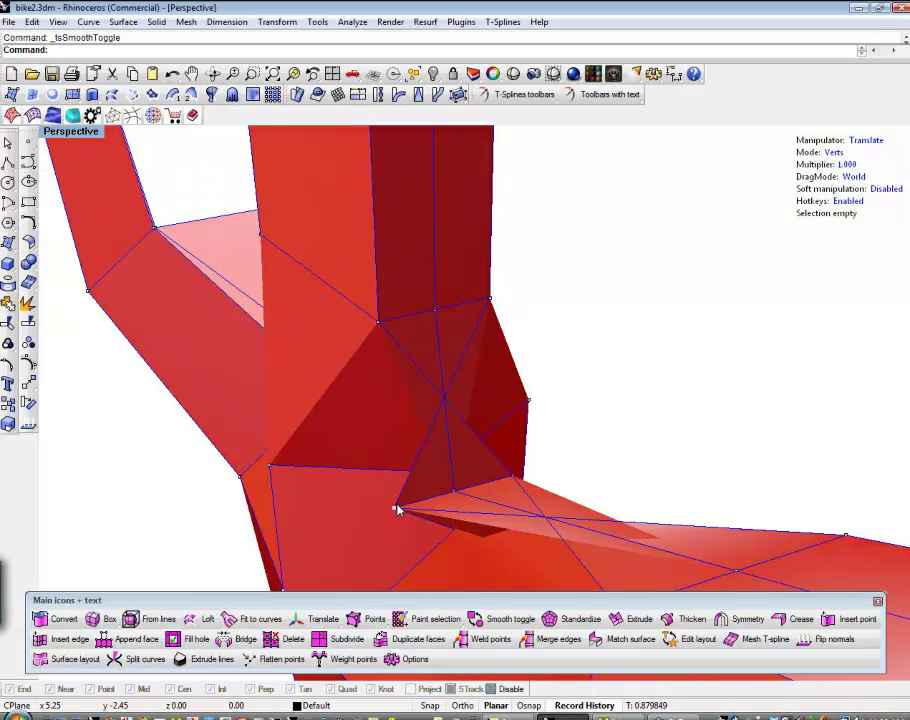
pyautogui.scroll(-2, 397, 510)
pyautogui.scroll(3, 398, 511)
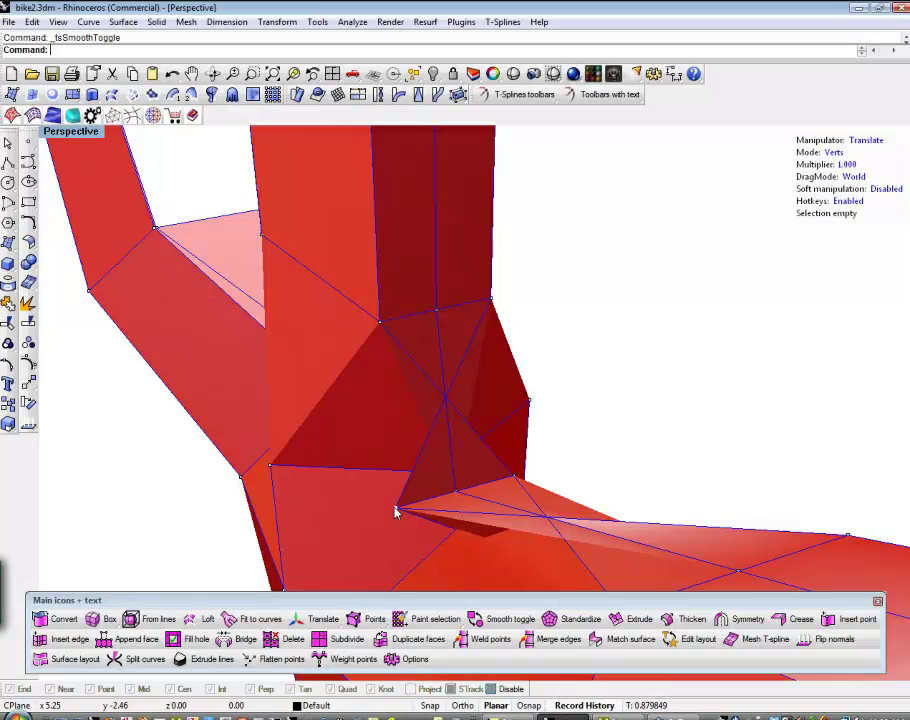
pyautogui.click(396, 509)
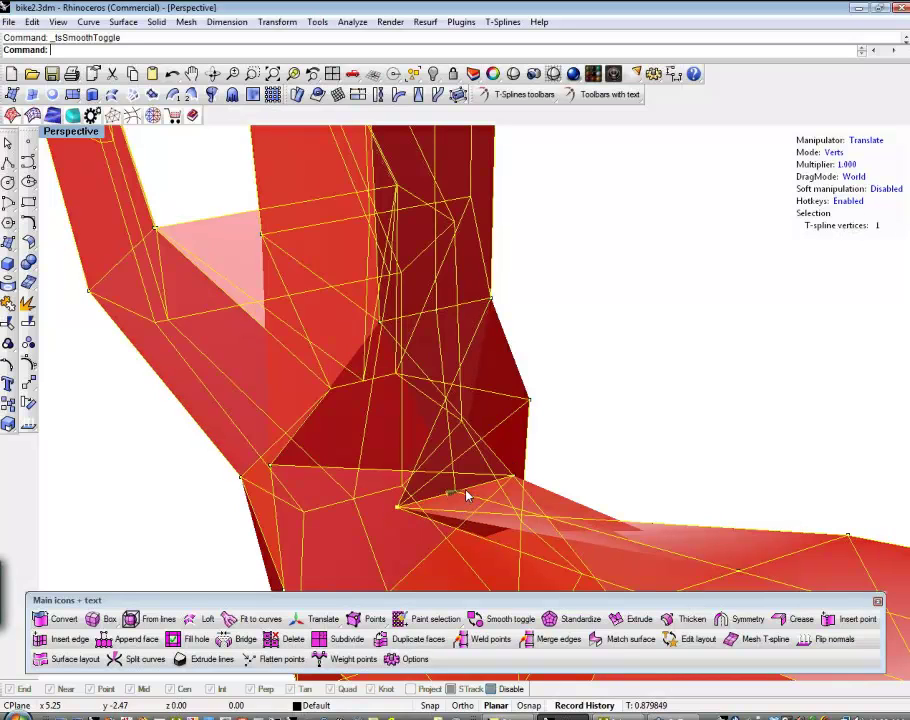
pyautogui.moveTo(467, 495); pyautogui.dragTo(579, 463)
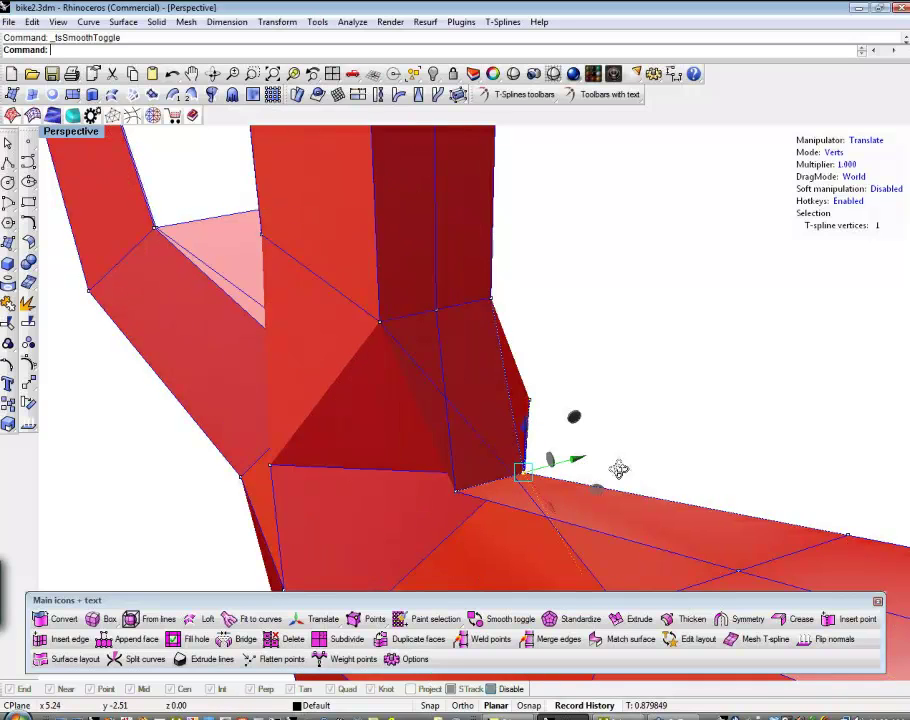
pyautogui.moveTo(618, 469)
pyautogui.mouseDown(button='right')
pyautogui.moveTo(546, 486)
pyautogui.moveTo(620, 482)
pyautogui.mouseUp(button='right')
pyautogui.click(695, 490)
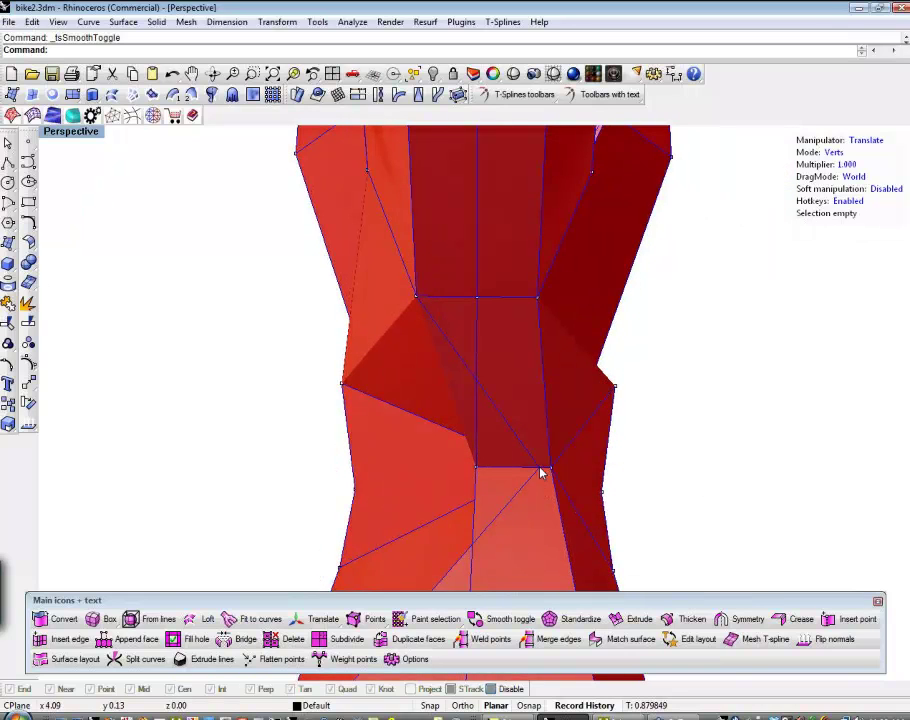
pyautogui.click(541, 473)
pyautogui.moveTo(541, 473); pyautogui.dragTo(470, 501)
pyautogui.click(639, 470)
# Step: From the top view, delete all frame faces on the positive Y side, including the crosspieces between the stays
pyautogui.scroll(-9, 642, 470)
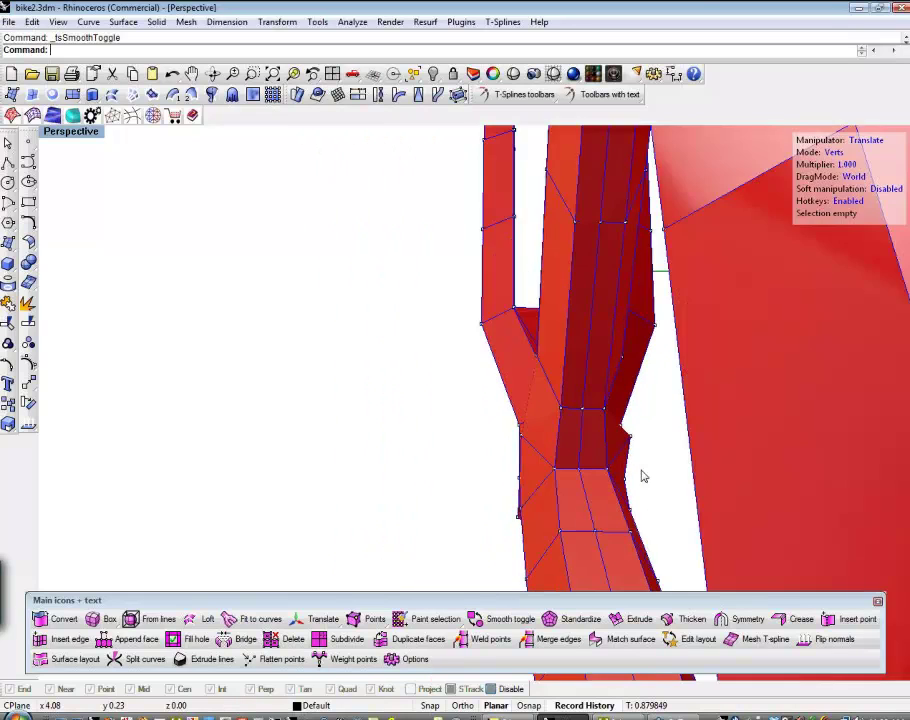
pyautogui.scroll(-7, 642, 472)
pyautogui.keyDown('shift'); pyautogui.moveTo(613, 471); pyautogui.dragTo(536, 330, button='right'); pyautogui.keyUp('shift')
pyautogui.scroll(-7, 524, 480)
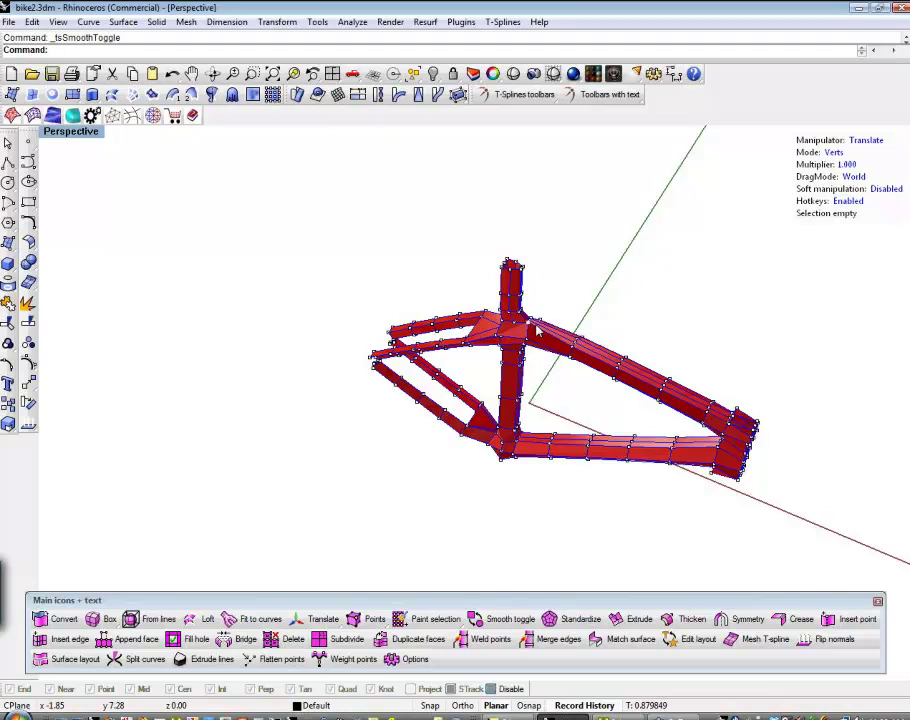
pyautogui.scroll(4, 538, 333)
pyautogui.scroll(-1, 571, 424)
pyautogui.hotkey('ctrl', 'F1')
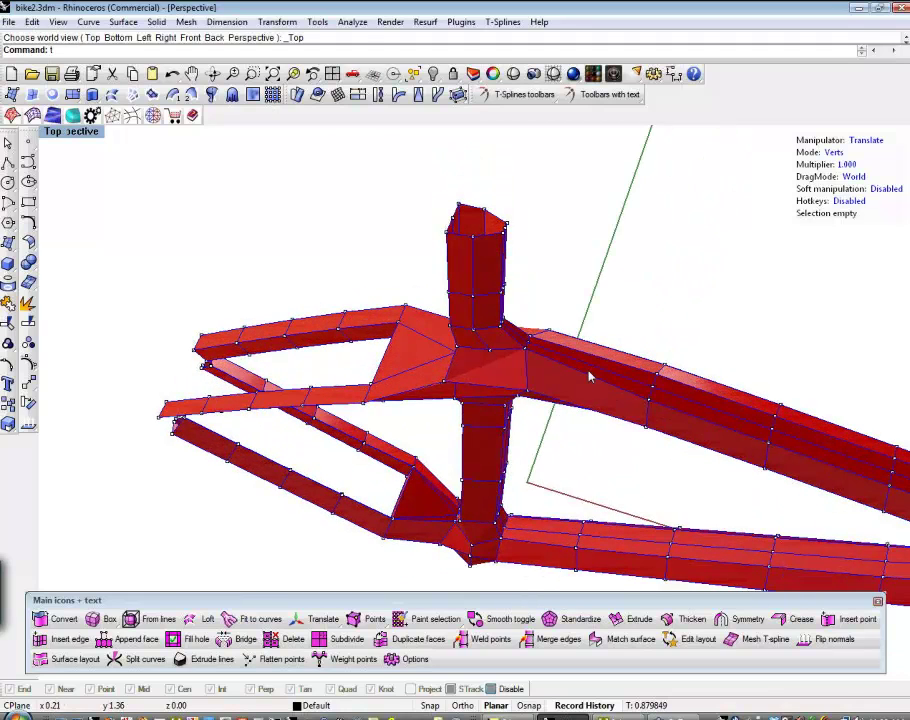
pyautogui.hotkey('ctrl', 'shift', 'e')
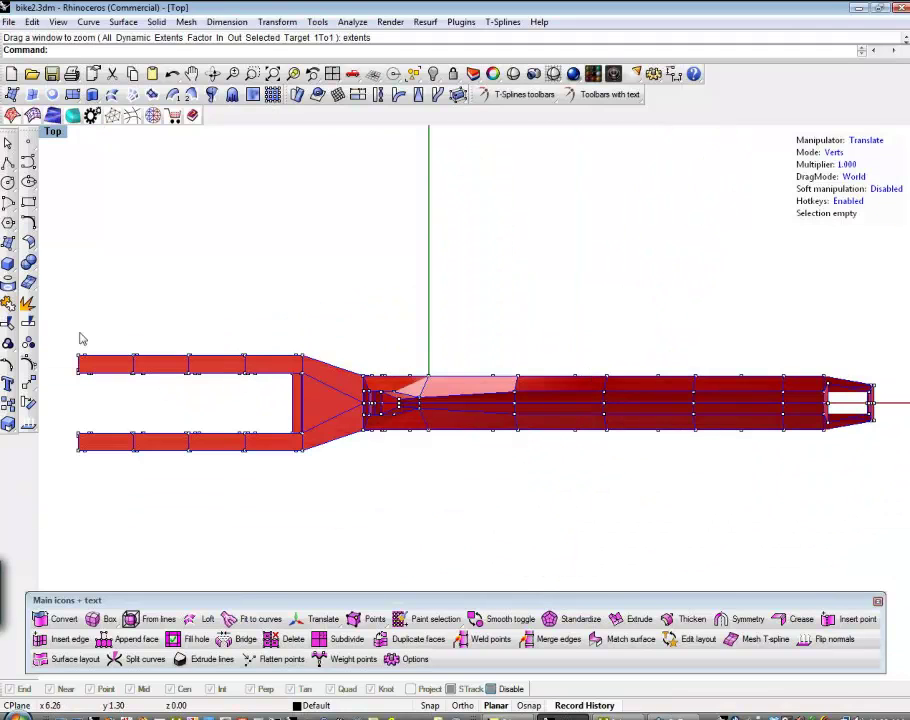
pyautogui.click(835, 153)
pyautogui.click(836, 154)
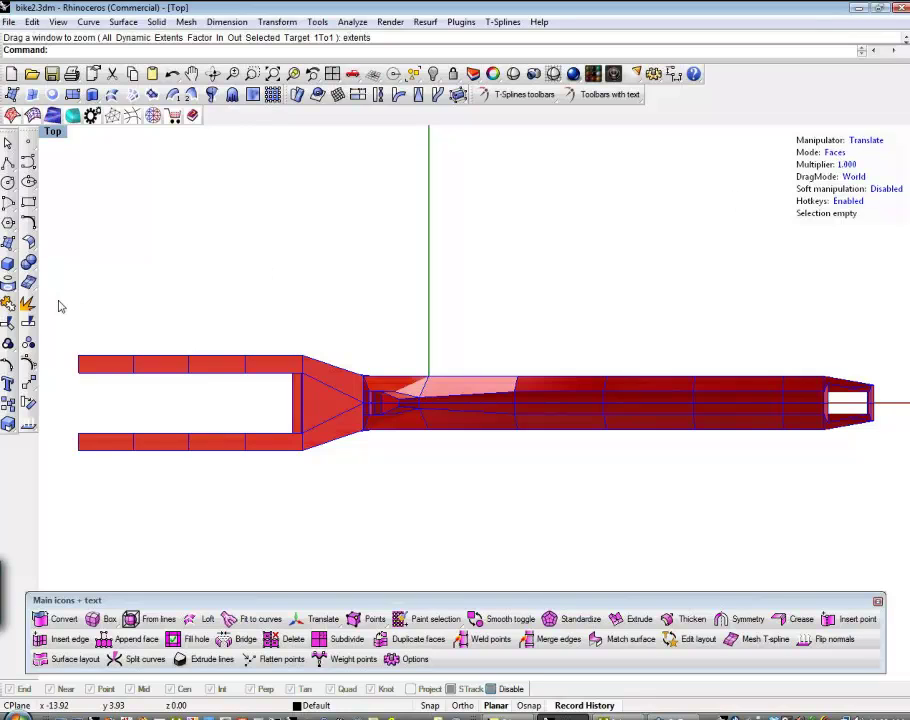
pyautogui.moveTo(51, 297); pyautogui.dragTo(891, 409)
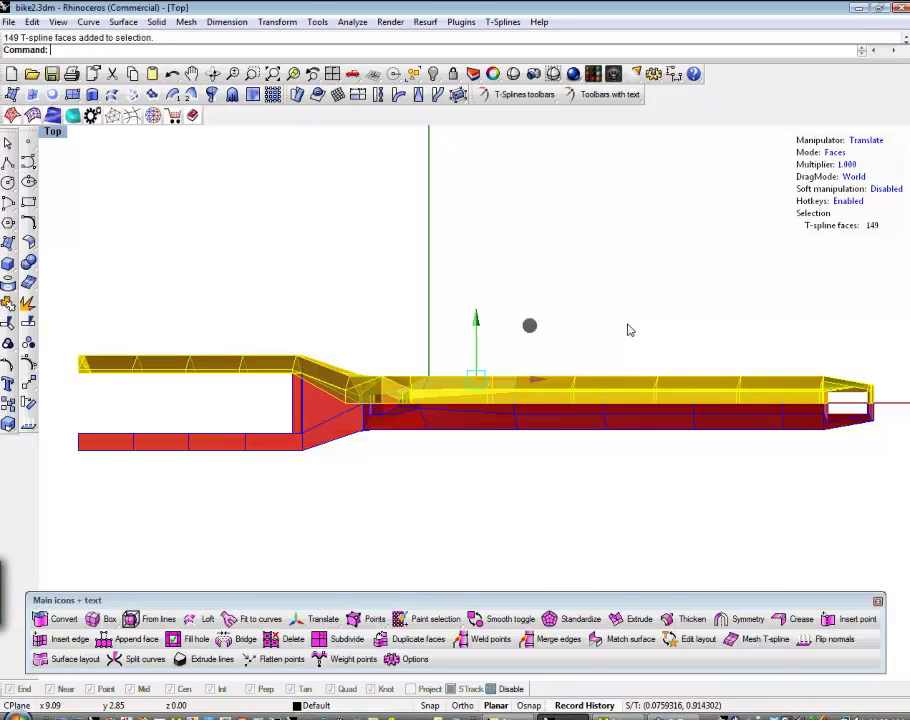
pyautogui.press('Delete')
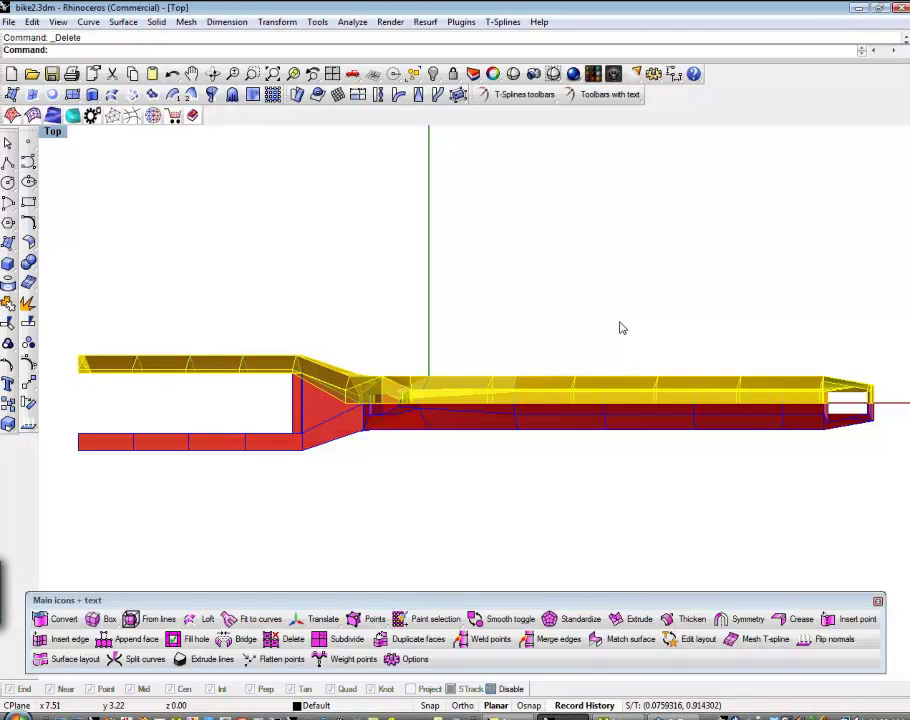
pyautogui.moveTo(362, 350); pyautogui.dragTo(280, 395)
pyautogui.press('Delete')
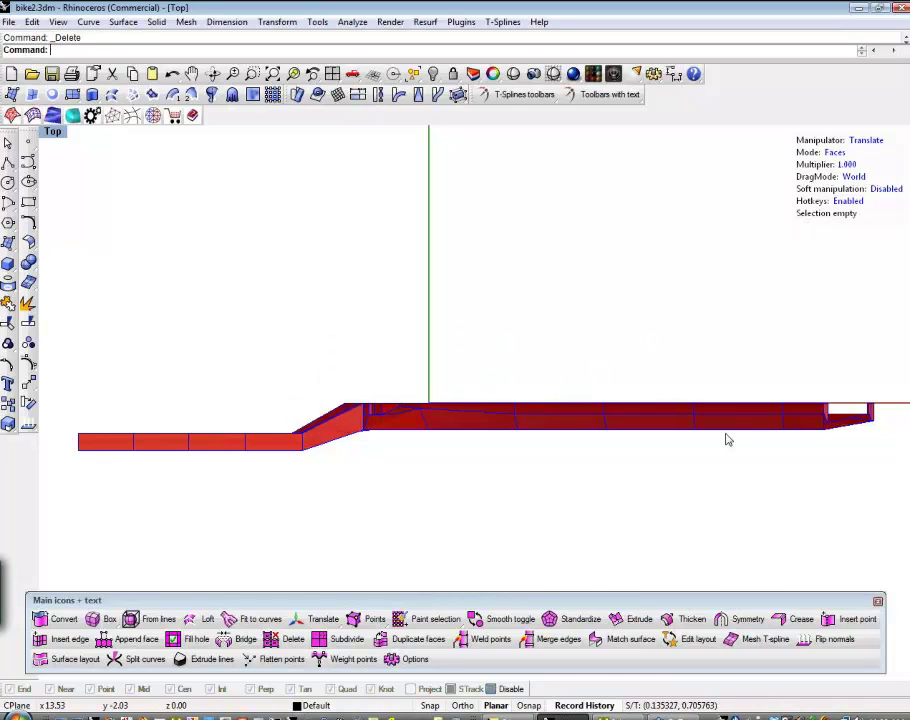
# Step: Move the rear outer vertex on the head tube's upper rim along Y toward the frame's centreline
pyautogui.scroll(2, 873, 420)
pyautogui.scroll(8, 868, 416)
pyautogui.scroll(-3, 840, 470)
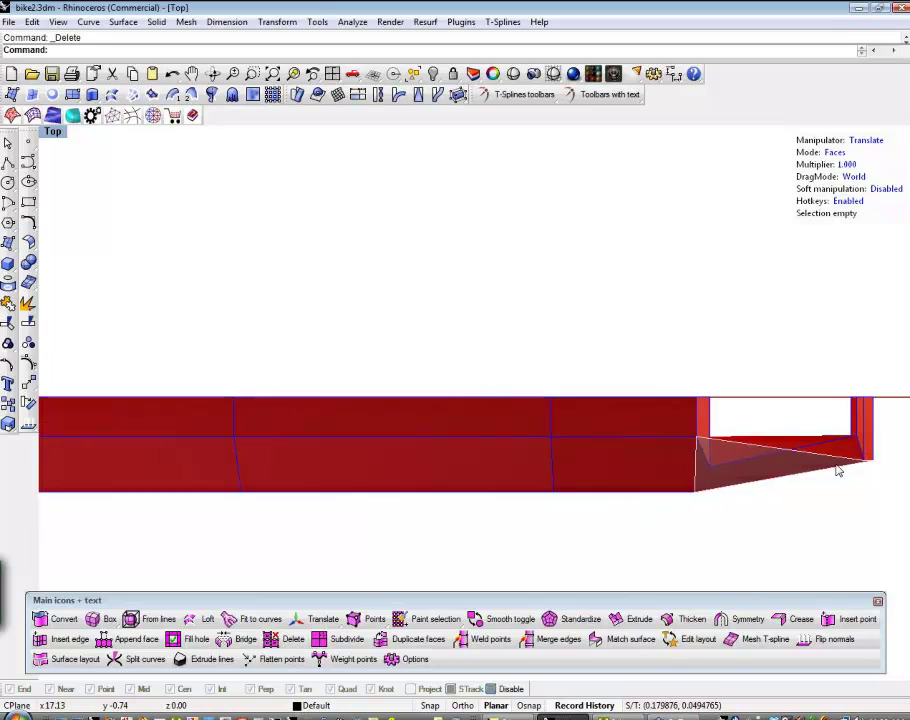
pyautogui.hotkey('ctrl', 'F4')
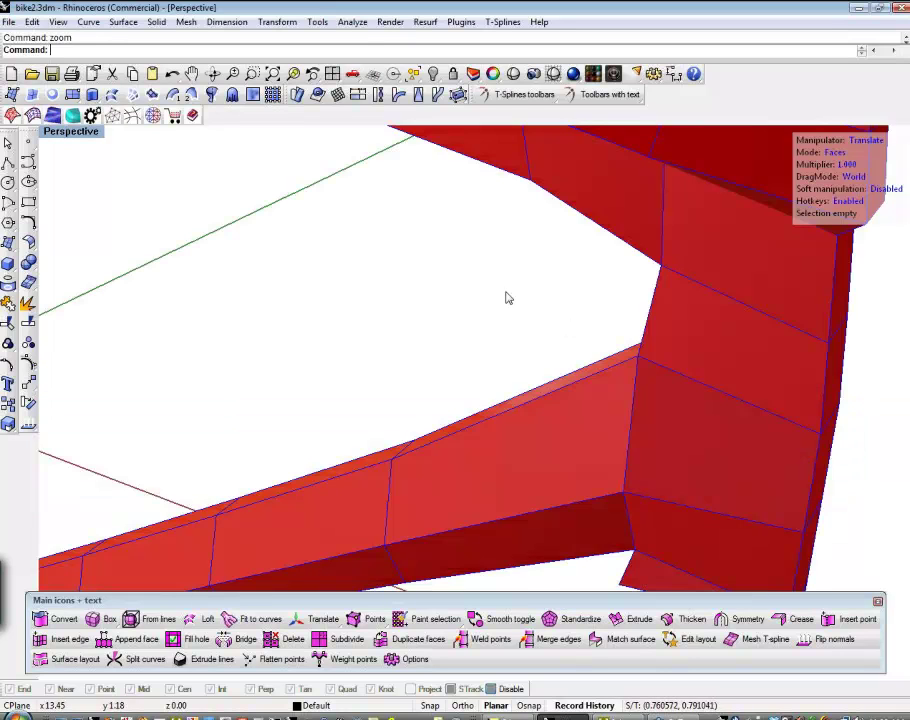
pyautogui.moveTo(606, 410); pyautogui.dragTo(624, 446, button='right')
pyautogui.scroll(10, 623, 446)
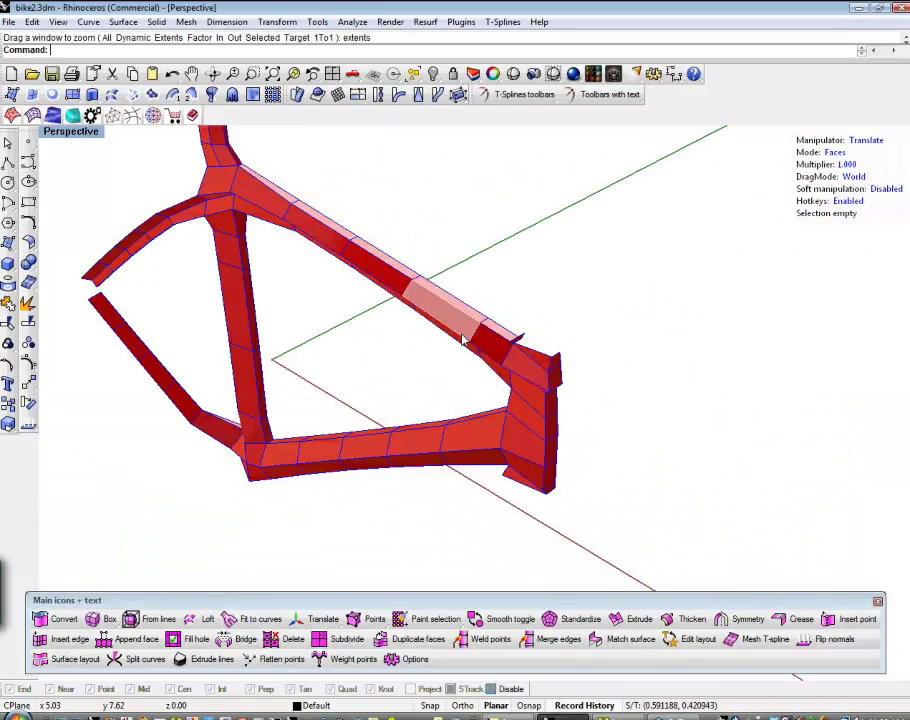
pyautogui.moveTo(563, 375); pyautogui.dragTo(524, 368, button='right')
pyautogui.scroll(3, 686, 304)
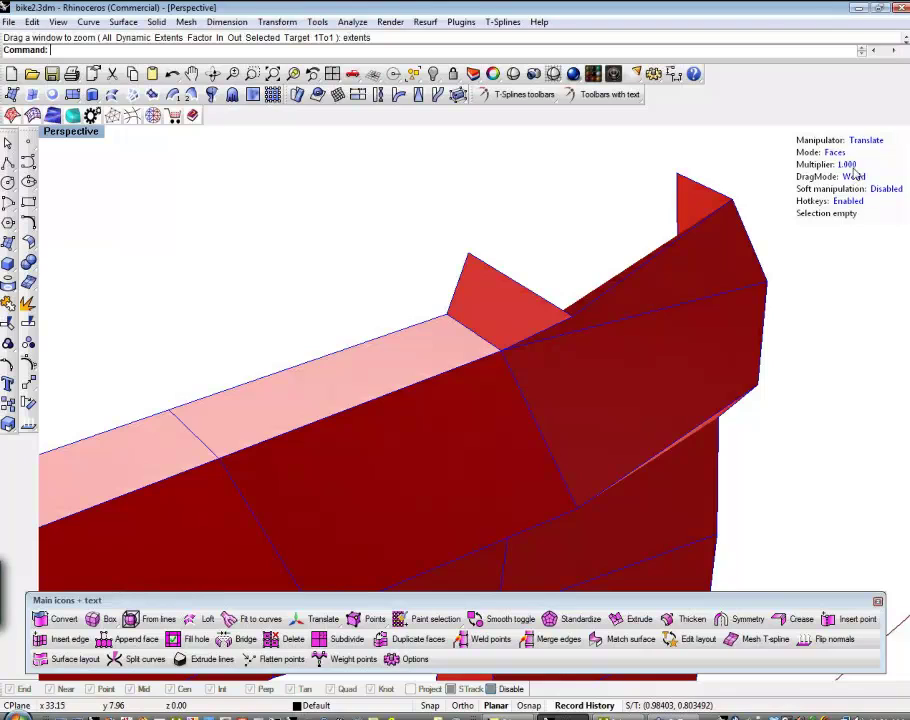
pyautogui.click(572, 317)
pyautogui.moveTo(536, 304); pyautogui.dragTo(469, 274)
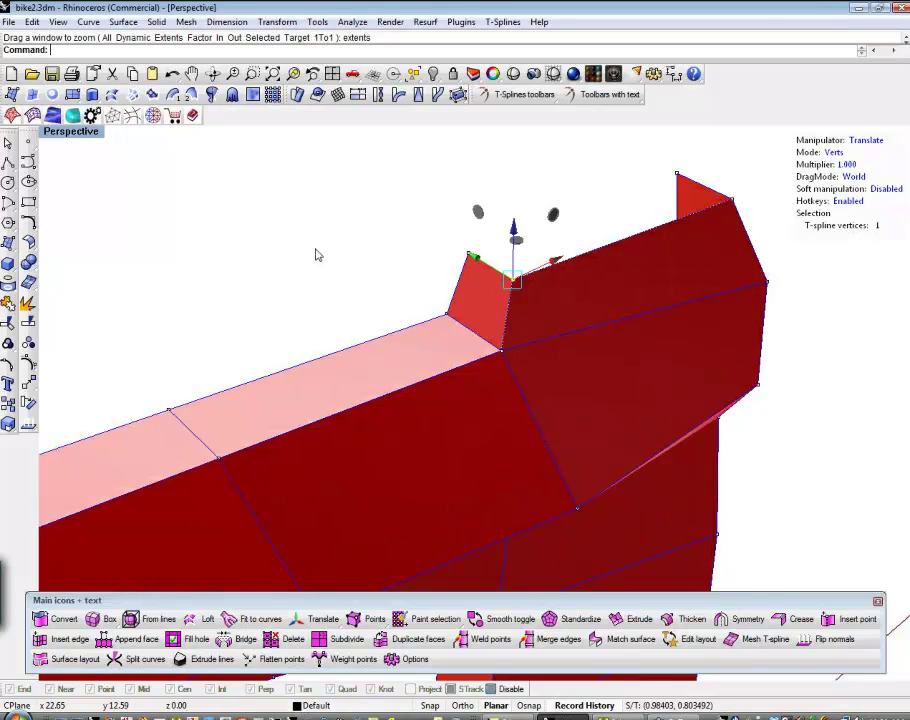
pyautogui.click(315, 254)
# Step: Move the rear outer vertex on the head tube's lower rim along Y toward the frame's centreline
pyautogui.scroll(-9, 336, 266)
pyautogui.moveTo(341, 270); pyautogui.dragTo(501, 412, button='right')
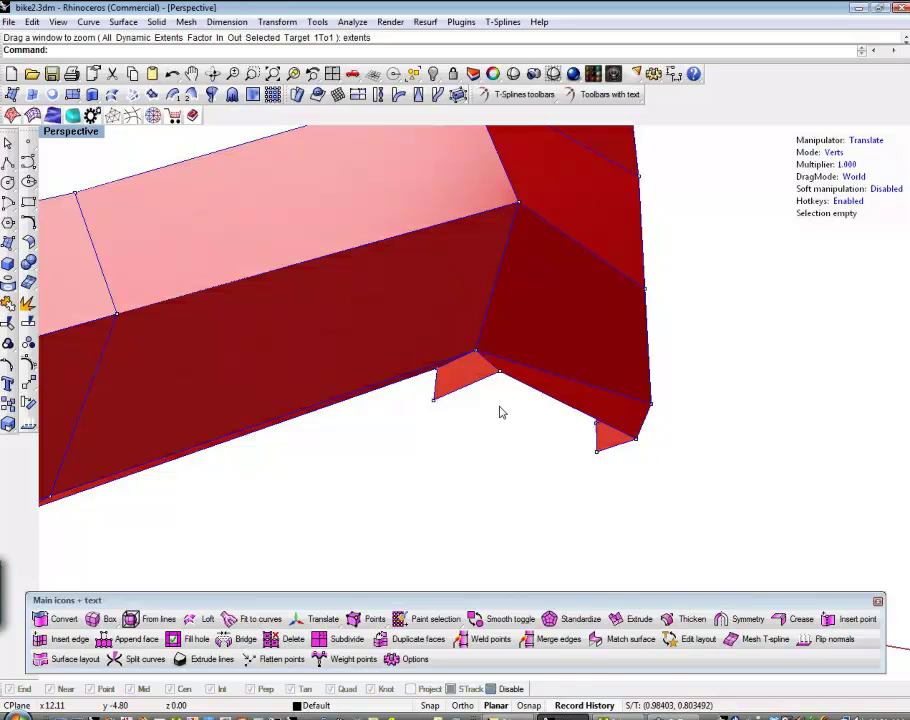
pyautogui.moveTo(504, 376); pyautogui.dragTo(440, 403)
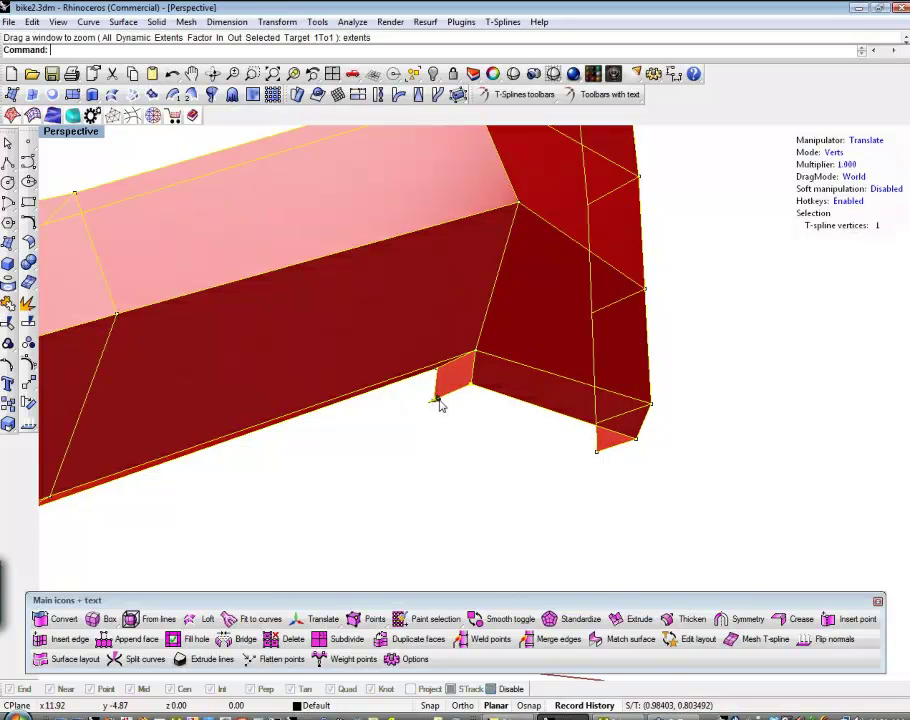
pyautogui.click(467, 459)
# Step: Mirror the half frame with T-Splines Symmetry, using Y symmetry with Weld on and a tolerance of 0.01
pyautogui.moveTo(467, 459); pyautogui.dragTo(363, 455, button='right')
pyautogui.scroll(-5, 420, 491)
pyautogui.scroll(10, 402, 494)
pyautogui.scroll(-6, 308, 466)
pyautogui.scroll(-6, 382, 469)
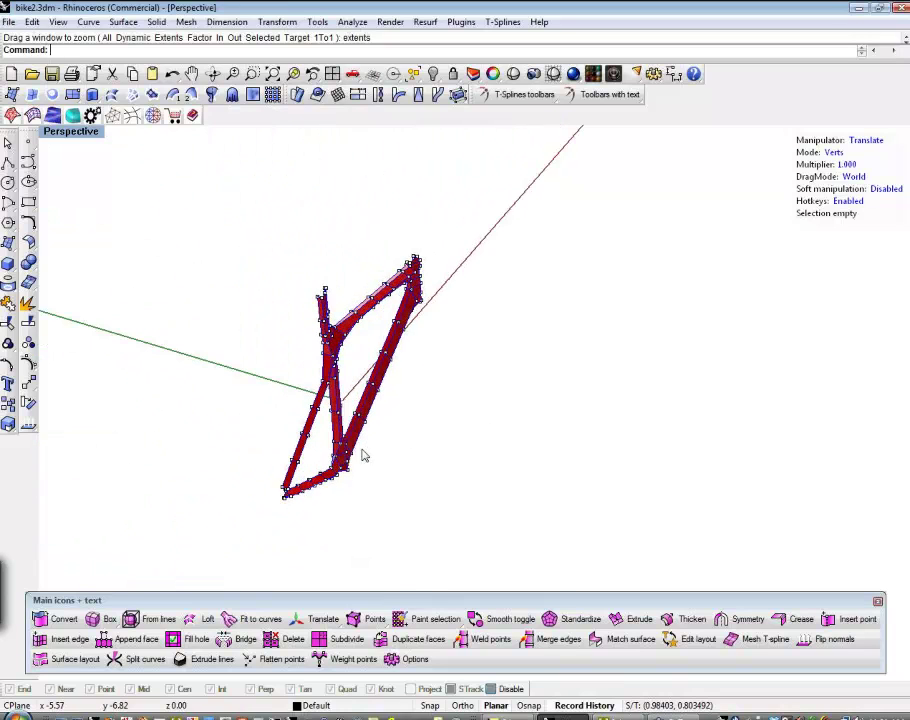
pyautogui.click(745, 619)
pyautogui.click(349, 469)
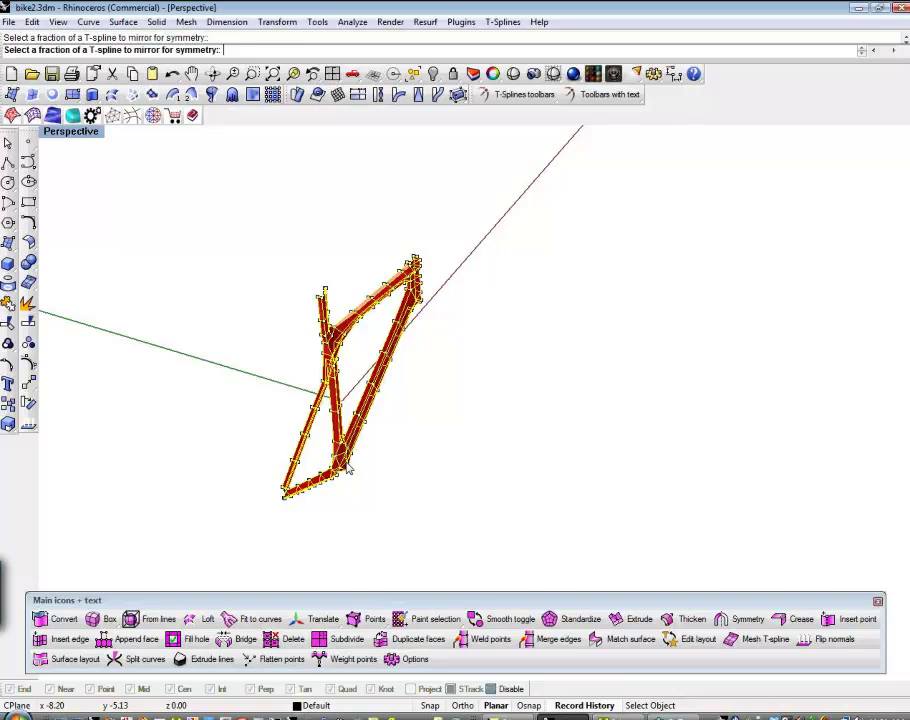
pyautogui.press('Return')
pyautogui.press('Return')
# Step: Bridge the inner edges at the bends of the two chain stays with a one-segment crosspiece, without twist
pyautogui.moveTo(420, 490); pyautogui.dragTo(525, 503, button='right')
pyautogui.scroll(10, 376, 488)
pyautogui.scroll(10, 392, 506)
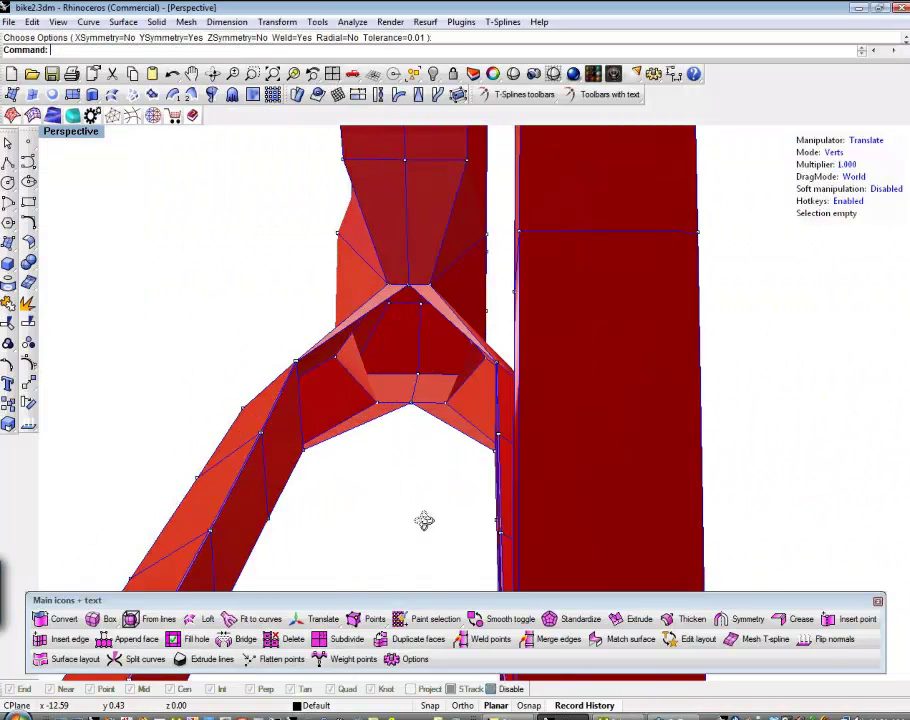
pyautogui.moveTo(424, 520); pyautogui.dragTo(444, 528, button='right')
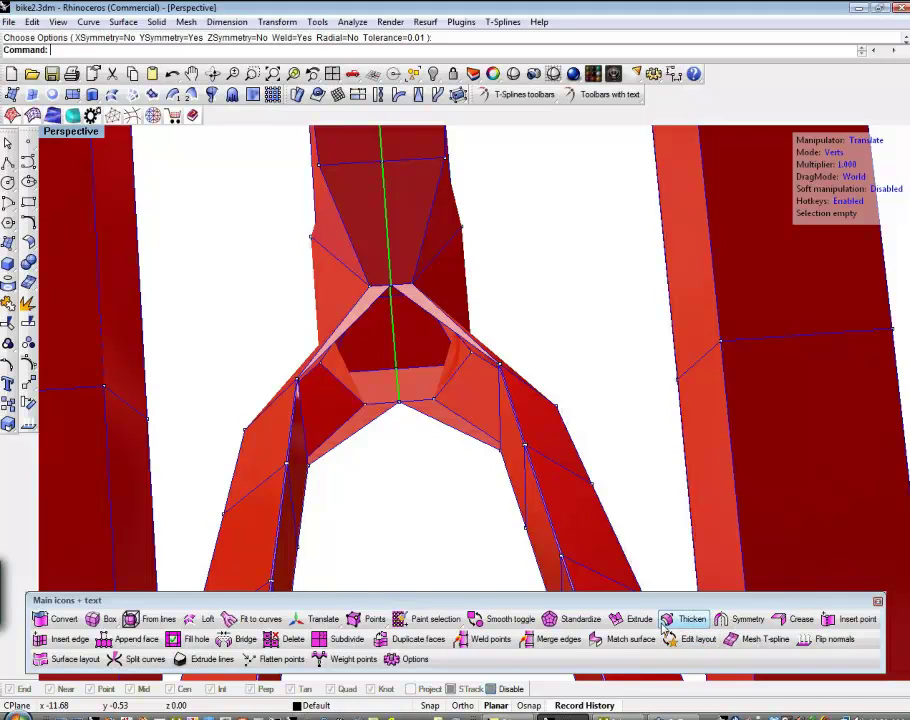
pyautogui.click(241, 645)
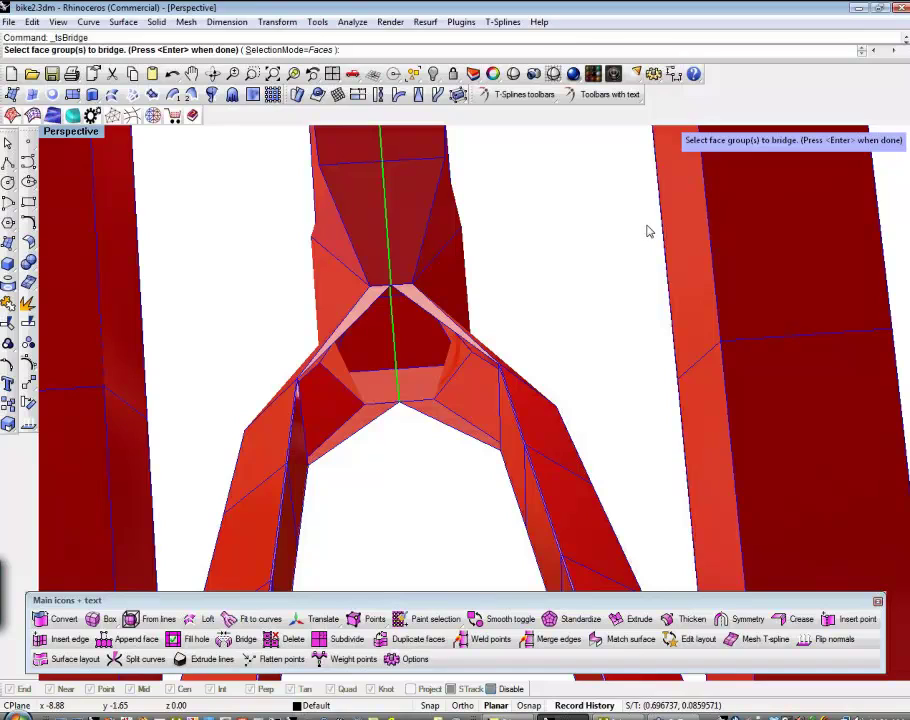
pyautogui.click(300, 49)
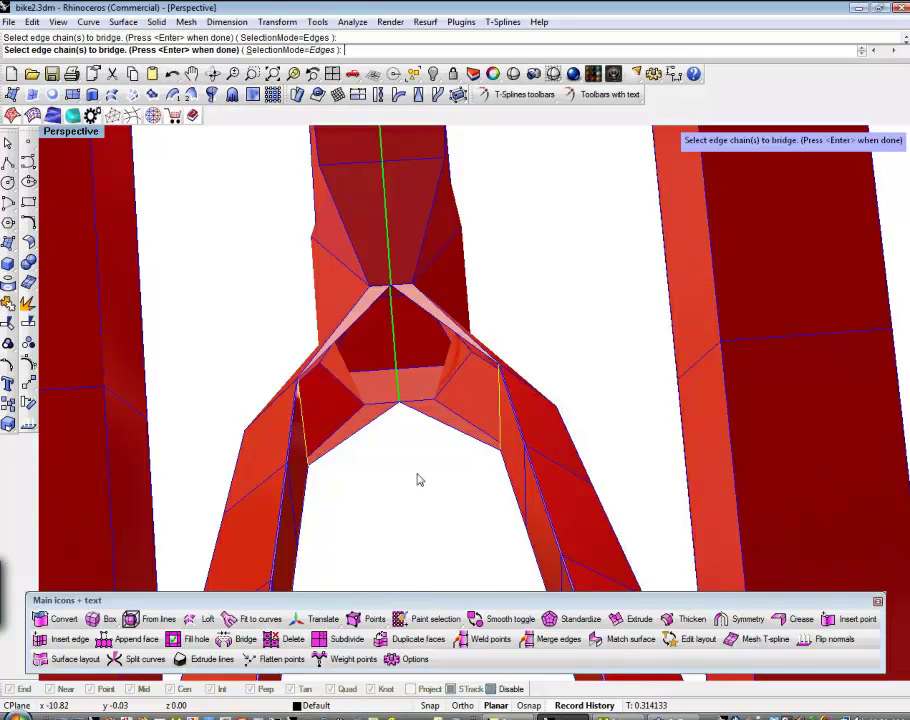
pyautogui.press('Return')
pyautogui.click(526, 404)
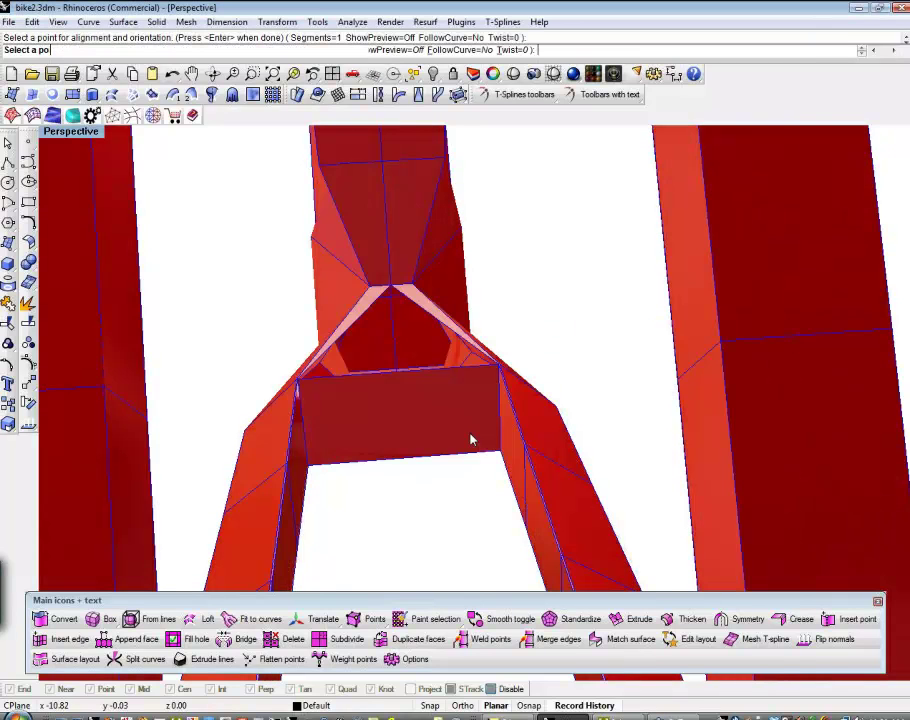
pyautogui.press('Return')
# Step: Fill the holes bordering the upper and lower edges of the new chain-stay crosspiece
pyautogui.moveTo(450, 490); pyautogui.dragTo(446, 510, button='right')
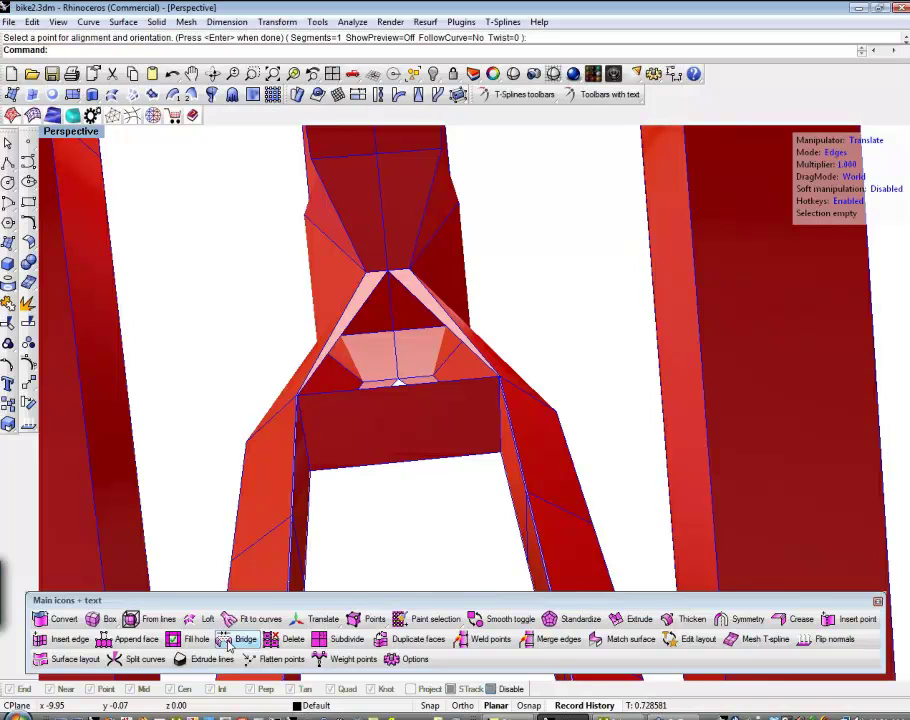
pyautogui.click(192, 639)
pyautogui.click(386, 392)
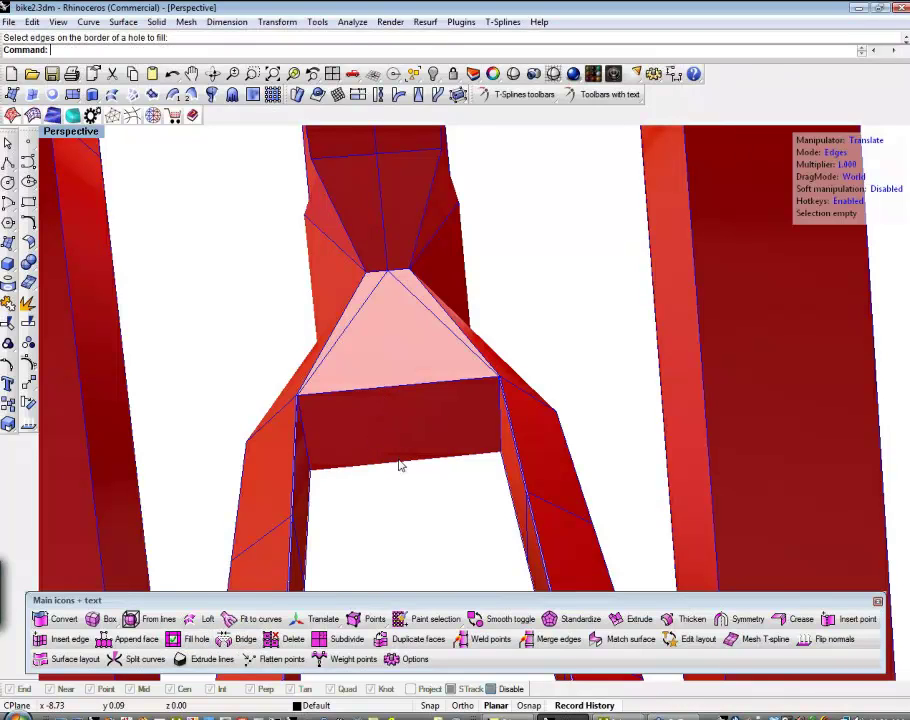
pyautogui.rightClick(399, 463)
pyautogui.click(403, 466)
# Step: Bridge the inner edges at the bends of the two mirrored seat stays with a crosspiece
pyautogui.scroll(-8, 400, 476)
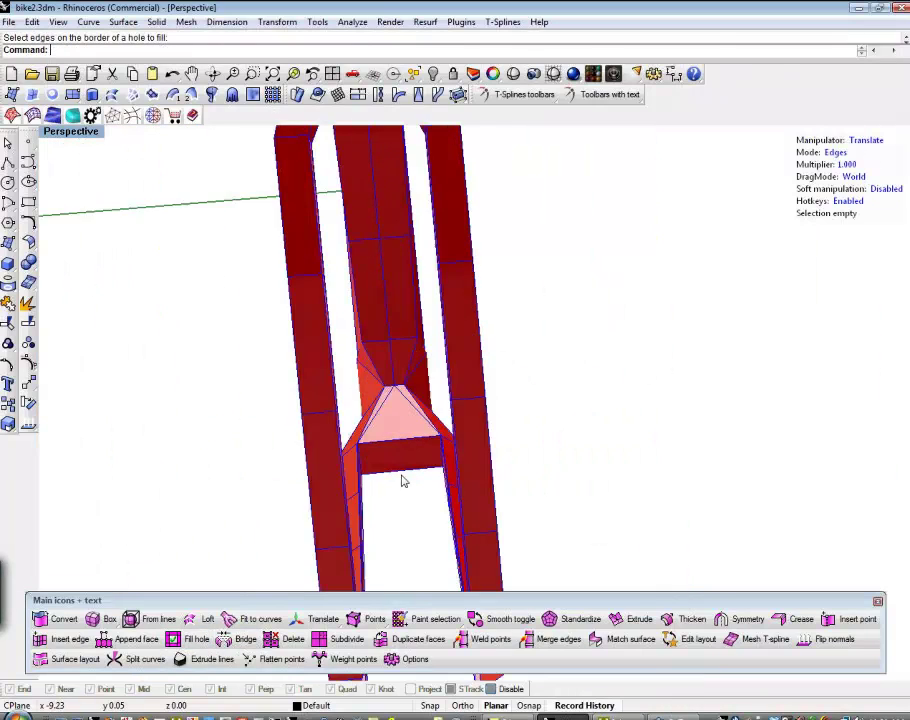
pyautogui.moveTo(403, 481); pyautogui.dragTo(457, 418, button='right')
pyautogui.scroll(4, 457, 418)
pyautogui.keyDown('shift'); pyautogui.moveTo(405, 325); pyautogui.dragTo(413, 402, button='right'); pyautogui.keyUp('shift')
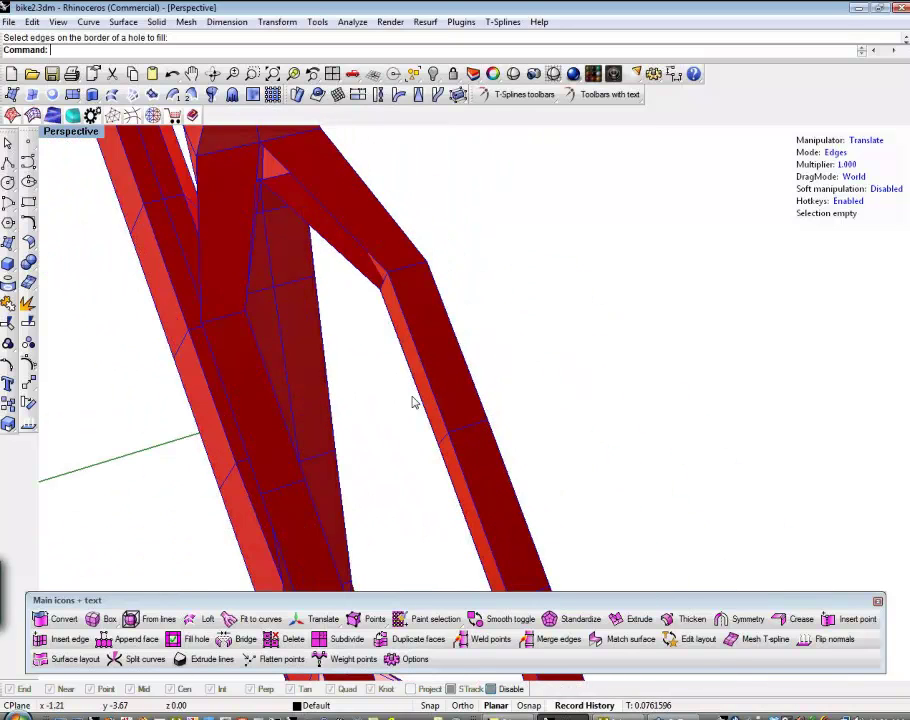
pyautogui.click(236, 639)
pyautogui.click(384, 285)
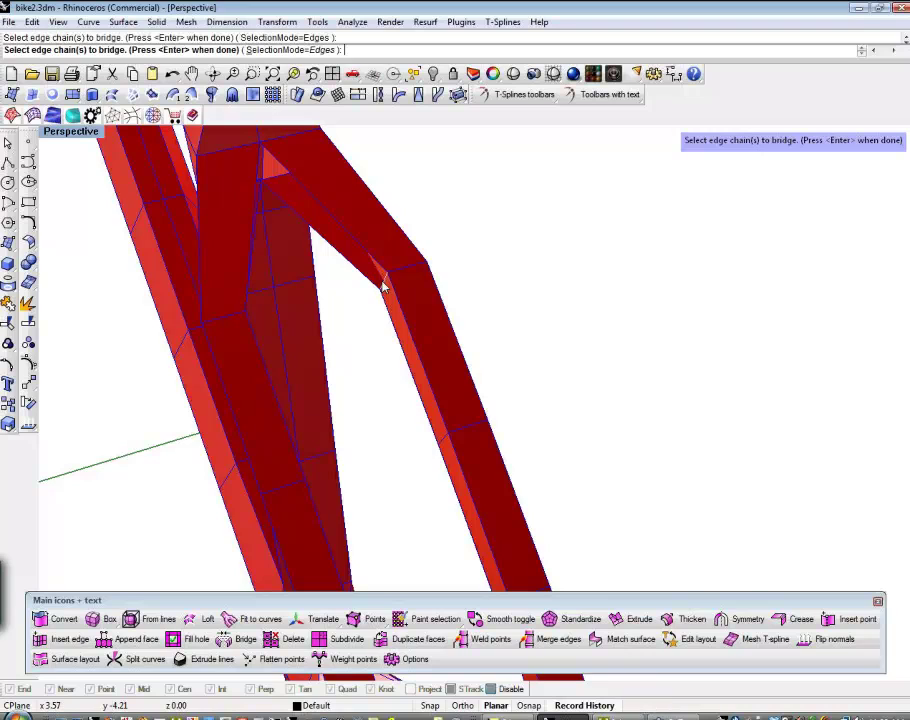
pyautogui.moveTo(303, 352); pyautogui.dragTo(142, 237, button='right')
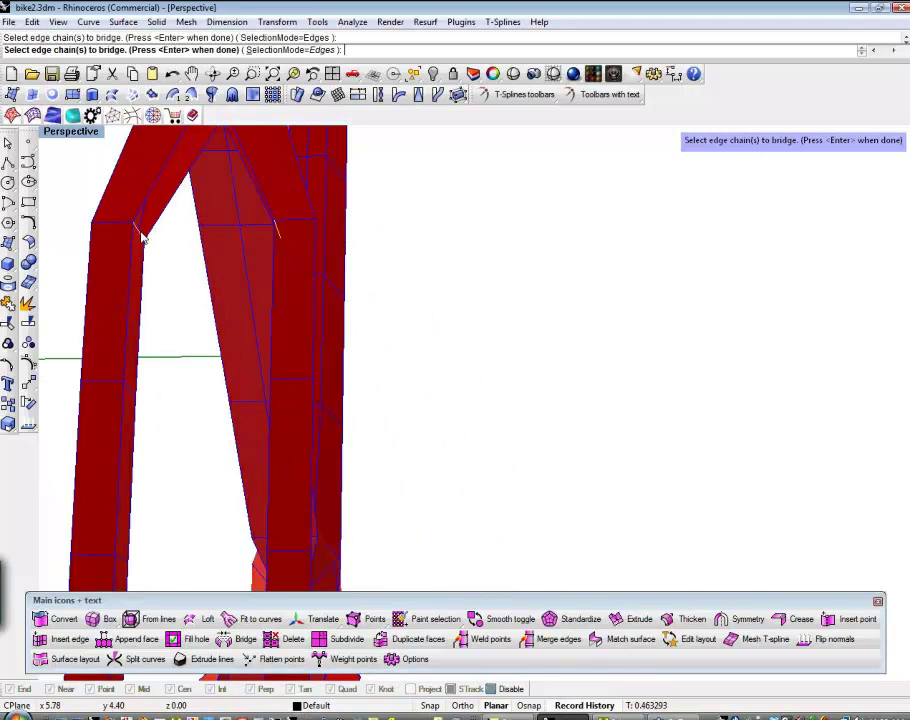
pyautogui.rightClick(162, 286)
pyautogui.rightClick(171, 301)
# Step: Fill the holes bordering the new seat-stay crosspiece and switch the T-spline frame to smooth display
pyautogui.click(204, 639)
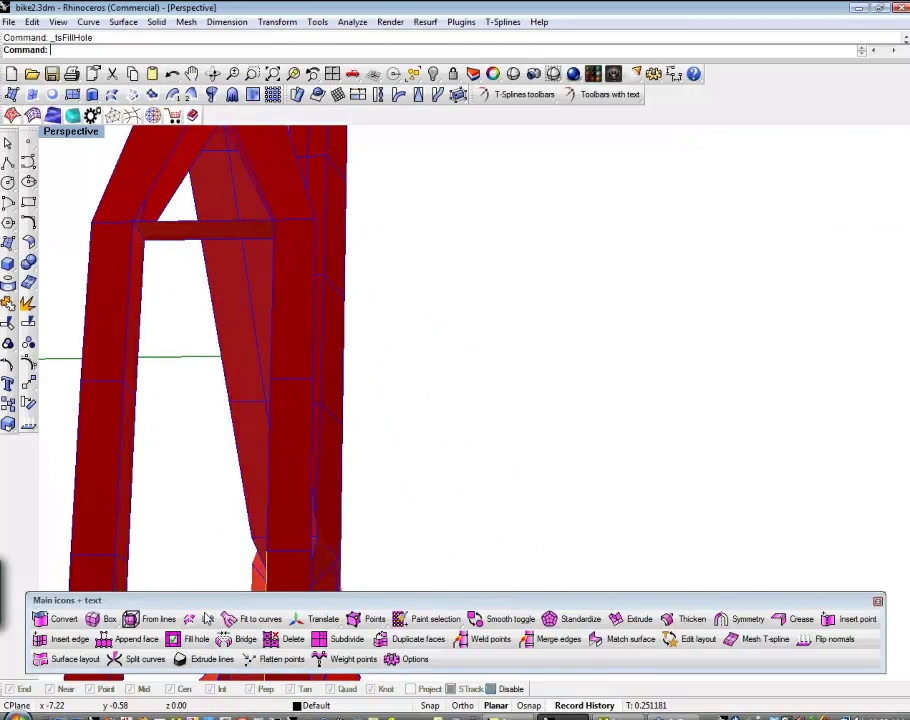
pyautogui.click(180, 240)
pyautogui.moveTo(179, 295); pyautogui.dragTo(454, 418, button='right')
pyautogui.rightClick(471, 352)
pyautogui.scroll(-10, 459, 363)
pyautogui.scroll(10, 443, 467)
pyautogui.scroll(-2, 454, 422)
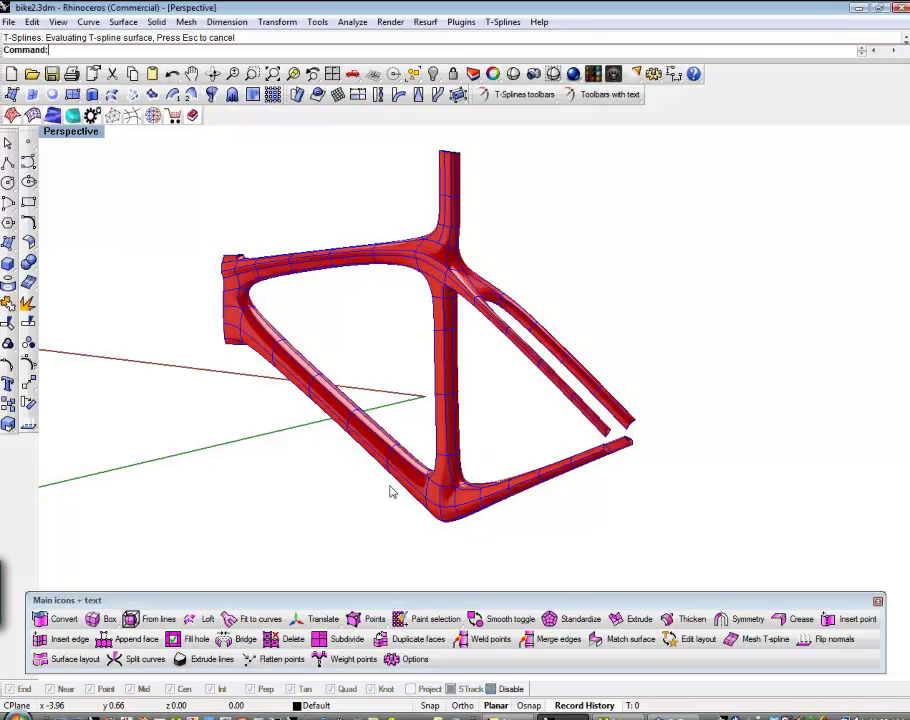
# Step: Examine the smoothed frame from the rear and both sides, and shade the perspective view
pyautogui.moveTo(395, 493); pyautogui.dragTo(283, 437, button='right')
pyautogui.scroll(6, 283, 437)
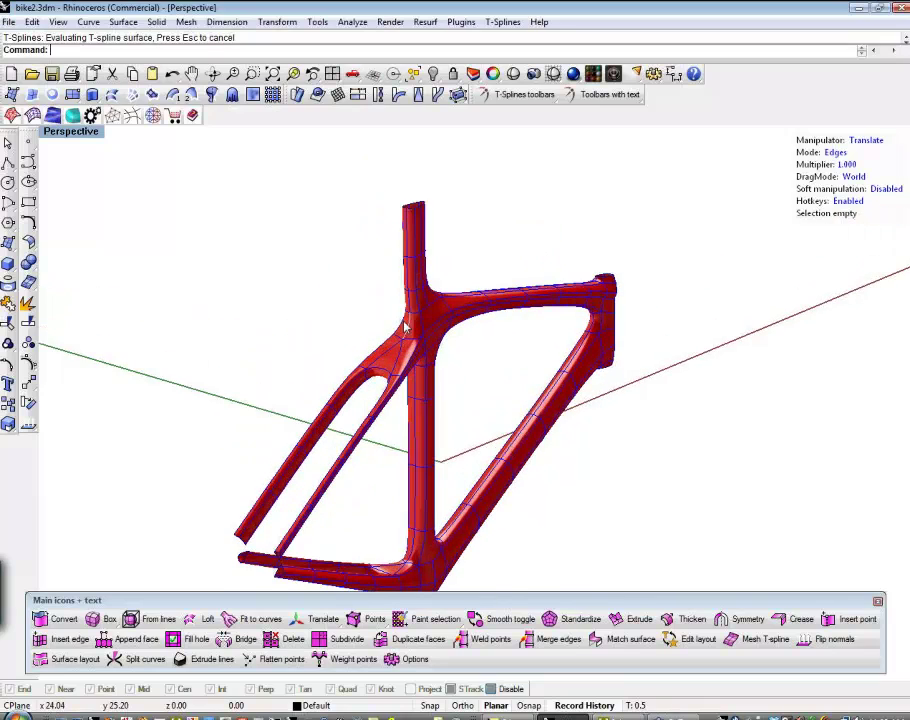
pyautogui.scroll(1, 428, 415)
pyautogui.scroll(-2, 463, 400)
pyautogui.moveTo(463, 400); pyautogui.dragTo(315, 406, button='right')
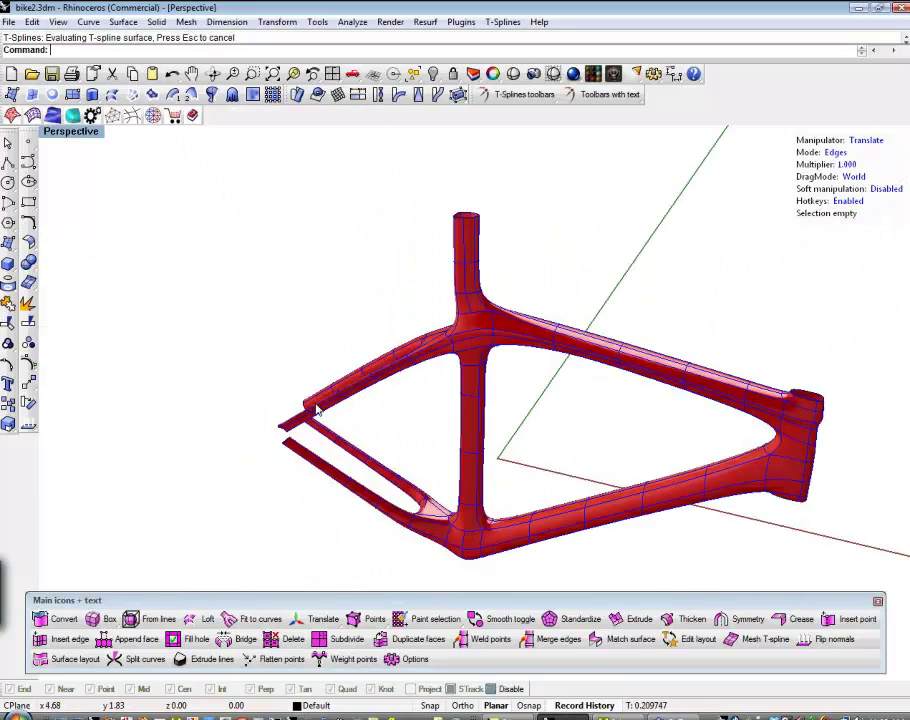
pyautogui.moveTo(525, 390)
pyautogui.mouseDown(button='right')
pyautogui.moveTo(542, 384)
pyautogui.moveTo(557, 301)
pyautogui.moveTo(502, 303)
pyautogui.mouseUp(button='right')
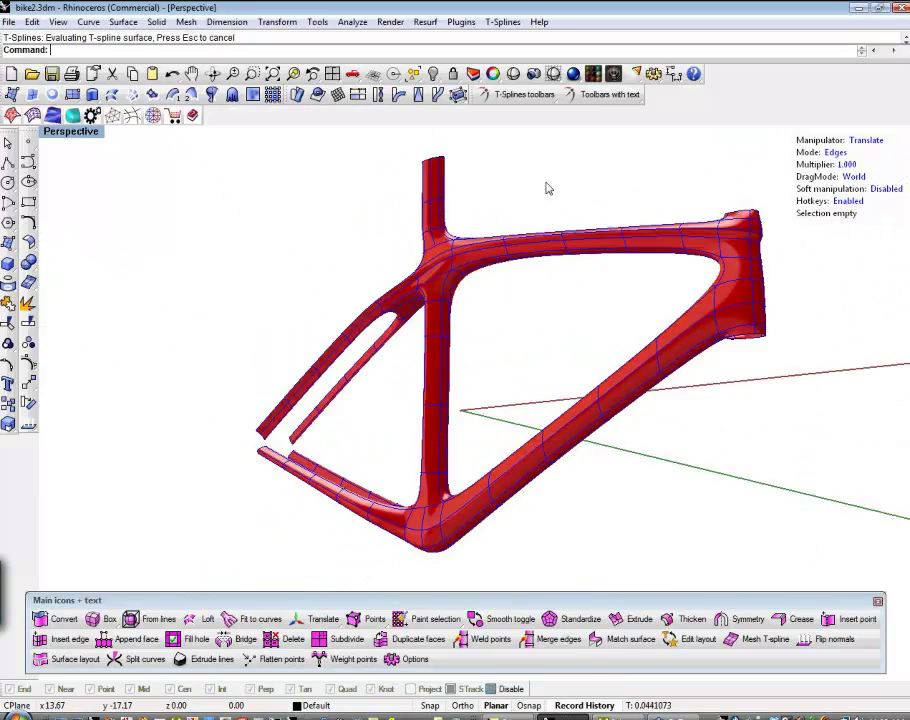
pyautogui.click(512, 76)
# Step: Move the edge at the inner bend of the chain-stay crosspiece slightly along the X axis, and clear the selection
pyautogui.moveTo(502, 217)
pyautogui.mouseDown(button='right')
pyautogui.moveTo(447, 316)
pyautogui.moveTo(479, 197)
pyautogui.moveTo(544, 171)
pyautogui.moveTo(587, 183)
pyautogui.moveTo(516, 160)
pyautogui.moveTo(429, 250)
pyautogui.moveTo(433, 362)
pyautogui.moveTo(467, 400)
pyautogui.moveTo(543, 355)
pyautogui.moveTo(595, 362)
pyautogui.moveTo(613, 402)
pyautogui.moveTo(565, 439)
pyautogui.moveTo(387, 454)
pyautogui.mouseUp(button='right')
pyautogui.scroll(2, 390, 457)
pyautogui.rightClick(398, 429)
pyautogui.scroll(2, 388, 450)
pyautogui.click(389, 416)
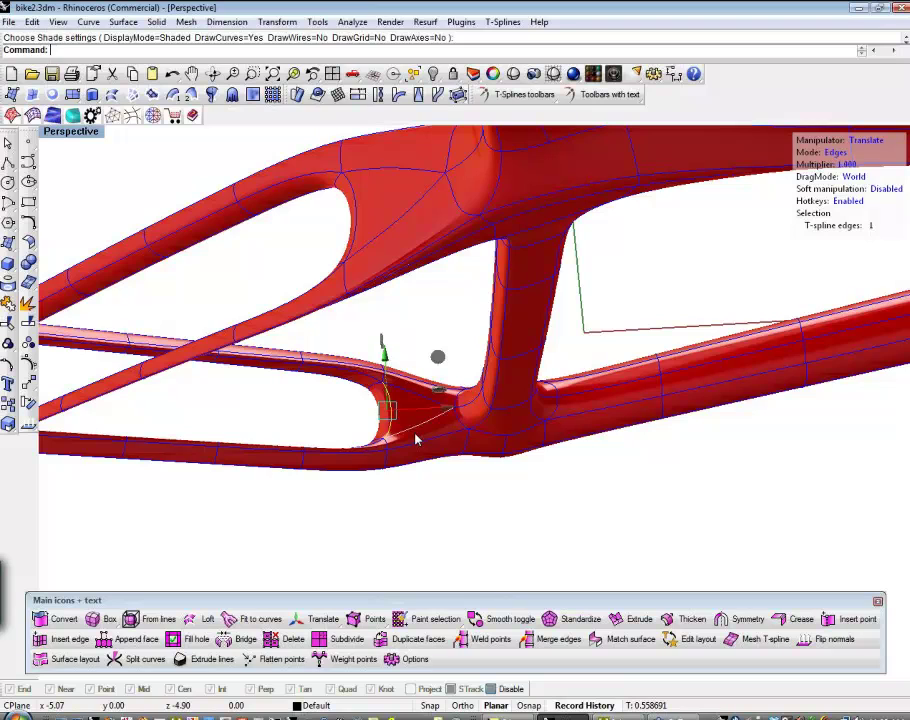
pyautogui.click(458, 406)
pyautogui.moveTo(461, 406); pyautogui.dragTo(450, 407)
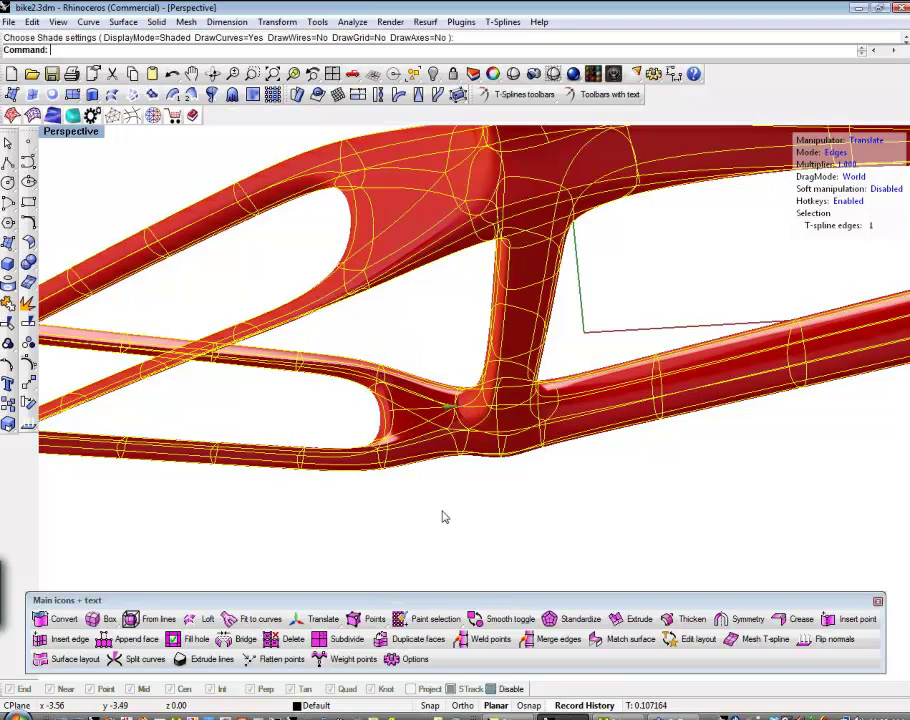
pyautogui.press('Escape')
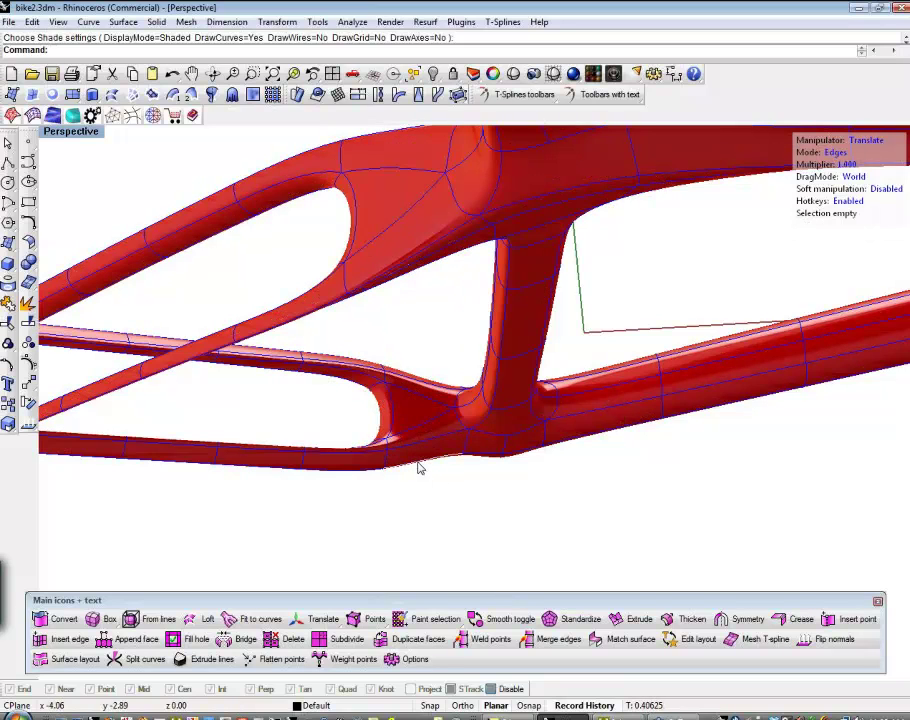
# Step: Move one vertex on the side of the top tube, near the seat-tube junction, slightly along Y toward the tube's centre
pyautogui.moveTo(420, 468); pyautogui.dragTo(437, 413, button='right')
pyautogui.scroll(-4, 420, 430)
pyautogui.moveTo(402, 449); pyautogui.dragTo(350, 348, button='right')
pyautogui.keyDown('shift'); pyautogui.moveTo(572, 432); pyautogui.dragTo(384, 446, button='right'); pyautogui.keyUp('shift')
pyautogui.scroll(6, 457, 197)
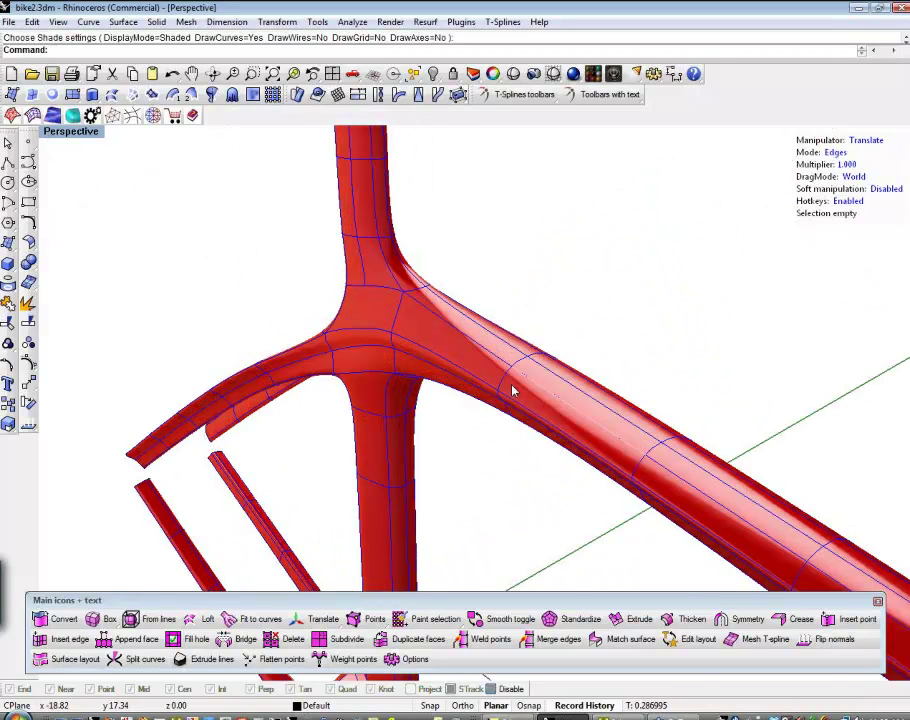
pyautogui.moveTo(512, 392); pyautogui.dragTo(414, 380, button='right')
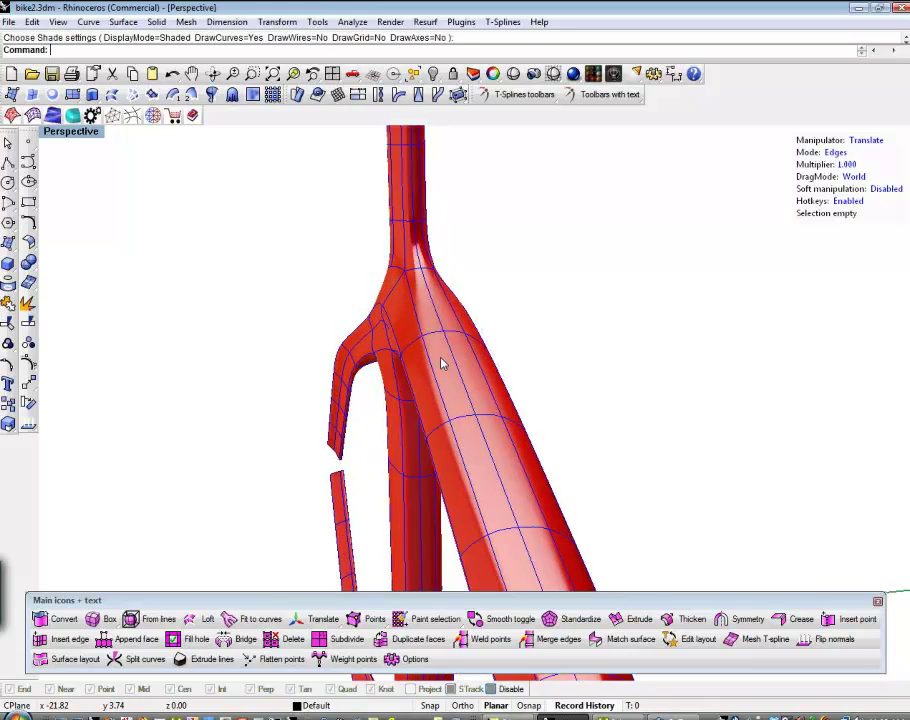
pyautogui.click(421, 336)
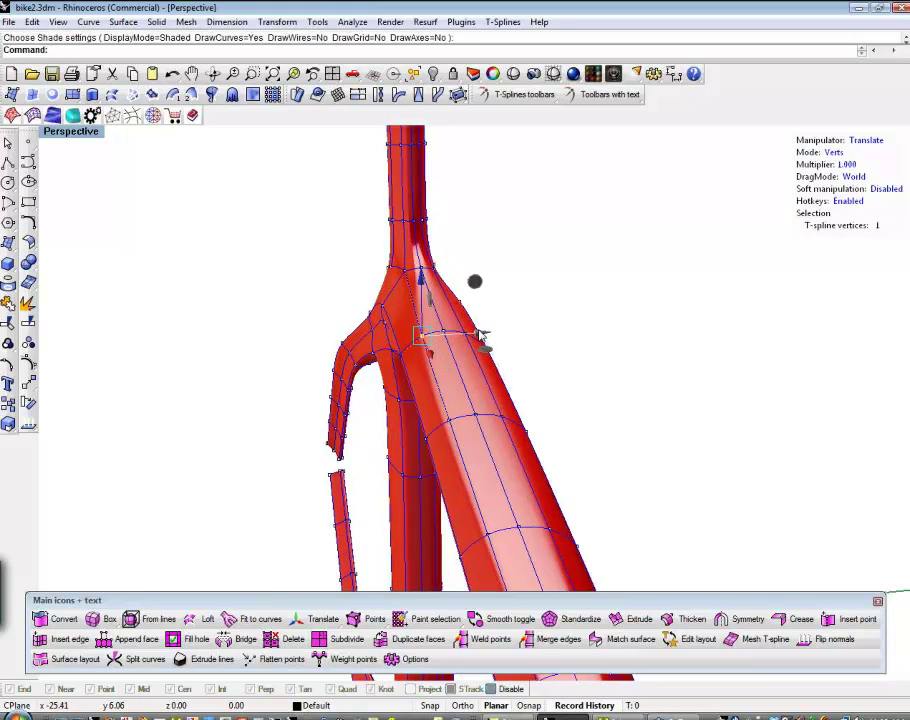
pyautogui.moveTo(478, 335); pyautogui.dragTo(482, 334)
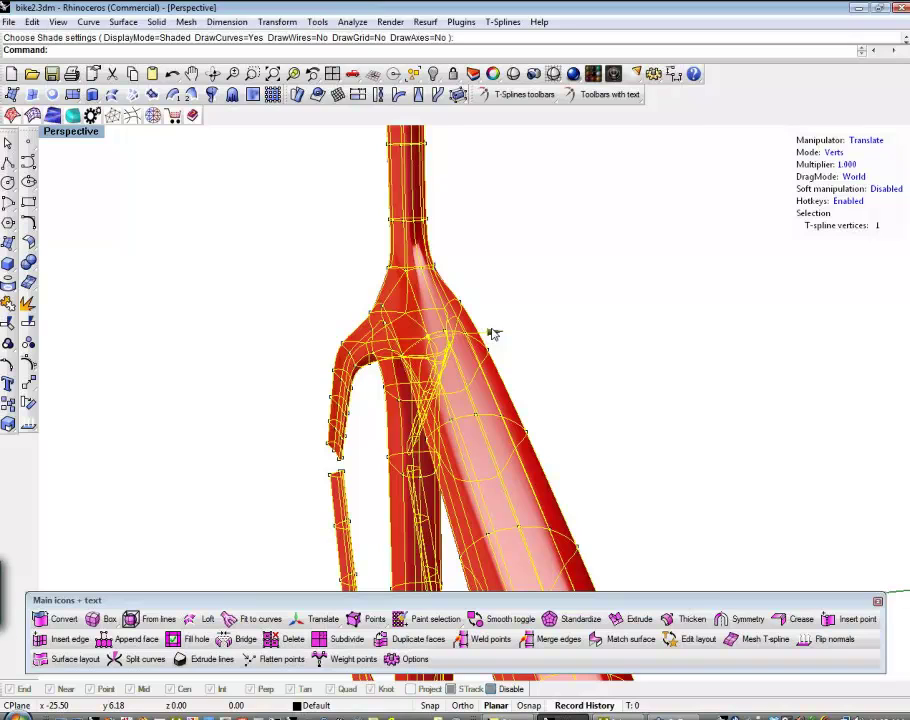
pyautogui.click(566, 402)
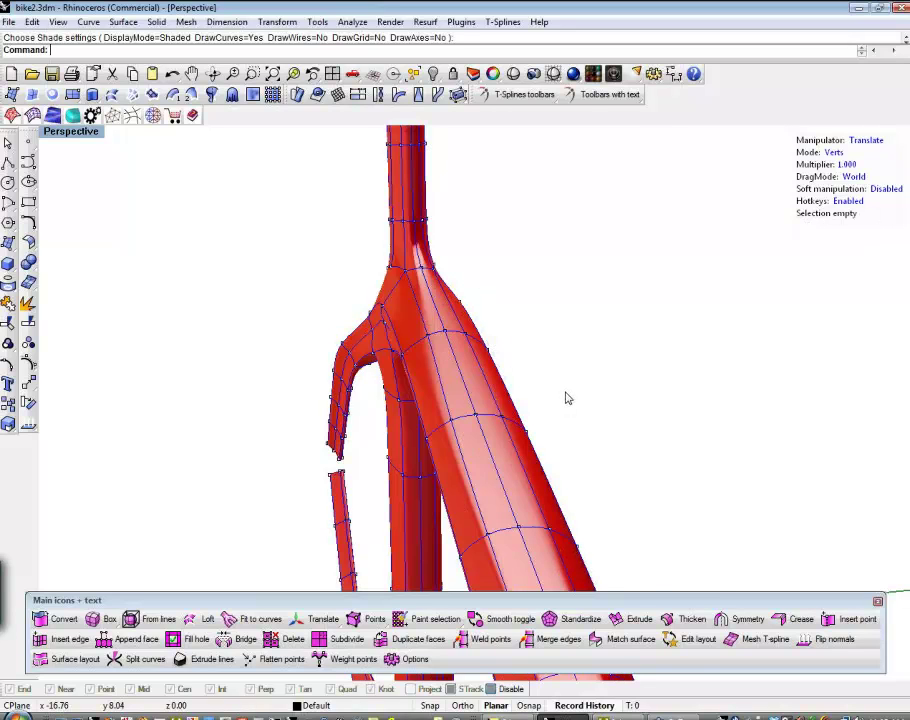
# Step: Examine the control points and surface flow over the whole frame, including the stays and the bottom-bracket junction
pyautogui.scroll(-5, 566, 398)
pyautogui.moveTo(566, 400); pyautogui.dragTo(642, 485, button='right')
pyautogui.scroll(4, 560, 477)
pyautogui.scroll(-4, 544, 449)
pyautogui.press('Left')
pyautogui.press('Left')
pyautogui.press('Left')
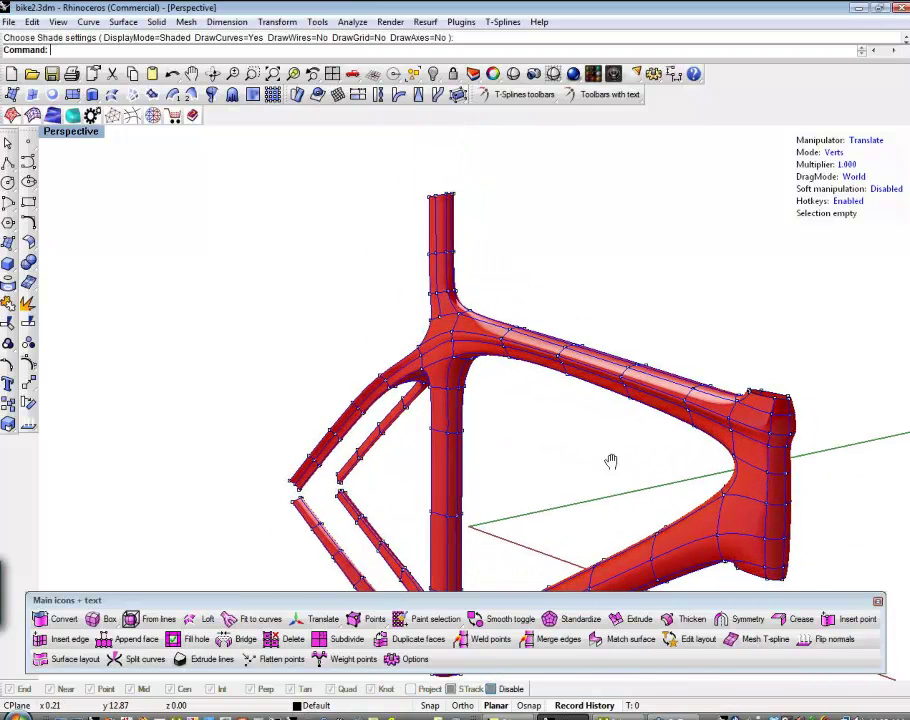
pyautogui.scroll(-4, 523, 443)
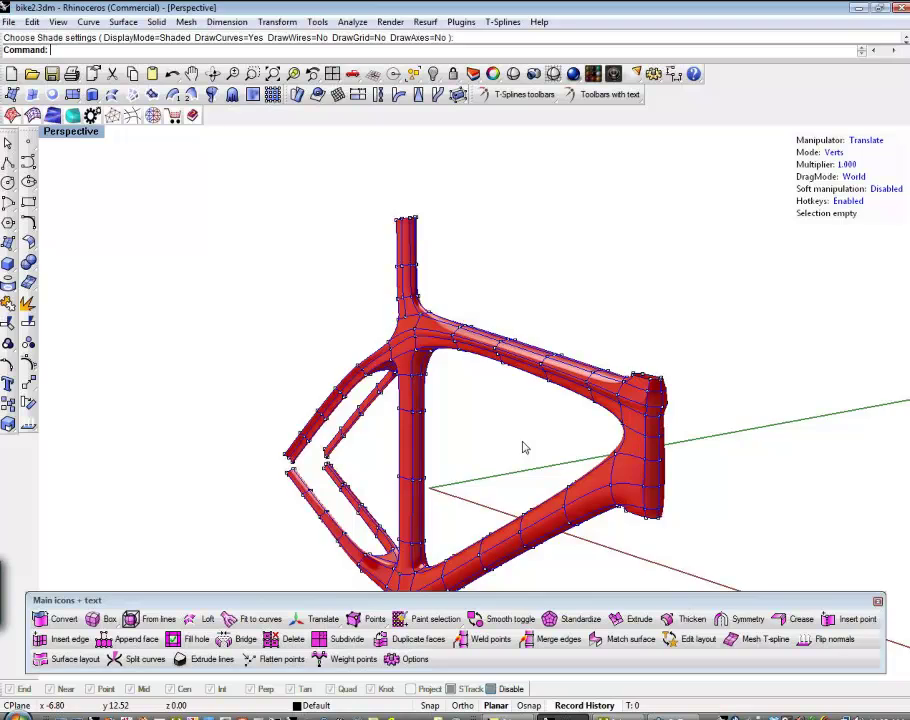
pyautogui.keyDown('shift'); pyautogui.moveTo(523, 445); pyautogui.dragTo(601, 444, button='right'); pyautogui.keyUp('shift')
pyautogui.scroll(8, 427, 524)
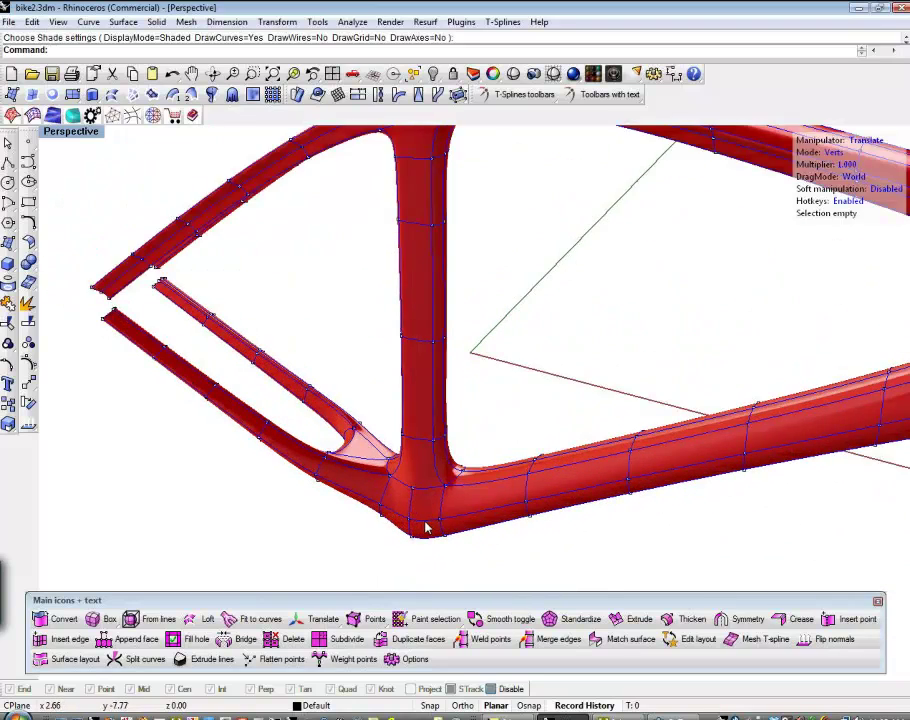
pyautogui.scroll(-8, 427, 524)
pyautogui.moveTo(479, 489); pyautogui.dragTo(532, 497, button='right')
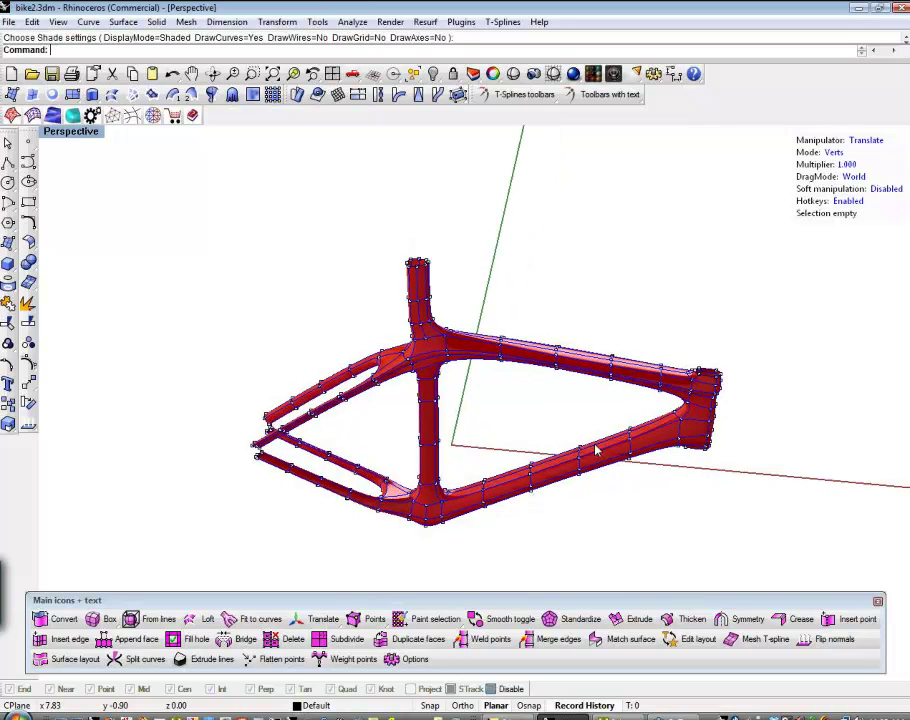
# Step: Select the vertical chain of eight edges along the head tube's side and move it rearward along X and outward along Y
pyautogui.scroll(6, 729, 400)
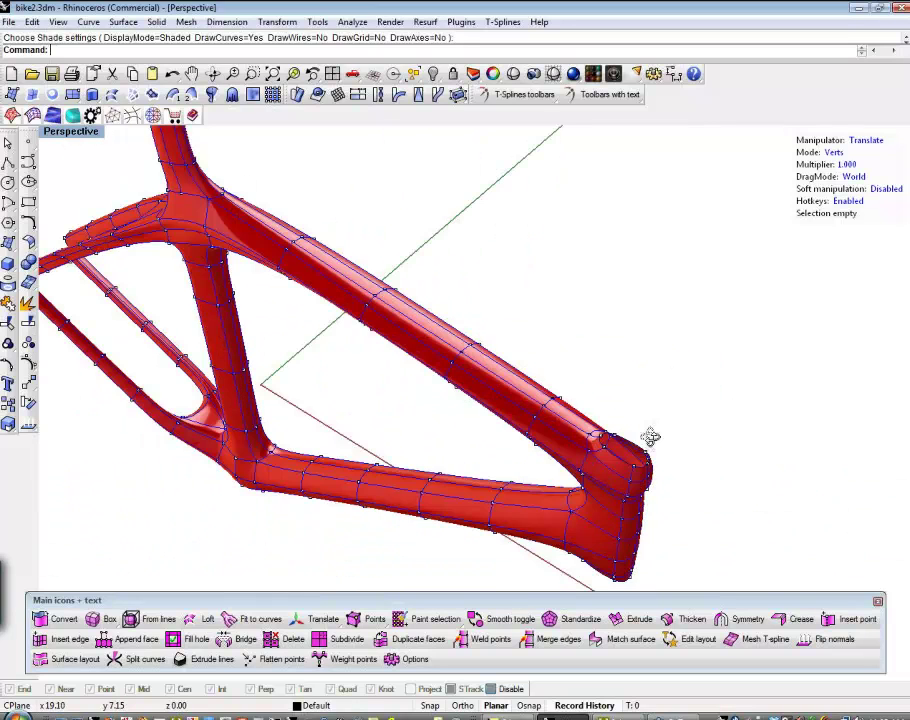
pyautogui.moveTo(650, 437); pyautogui.dragTo(462, 447, button='right')
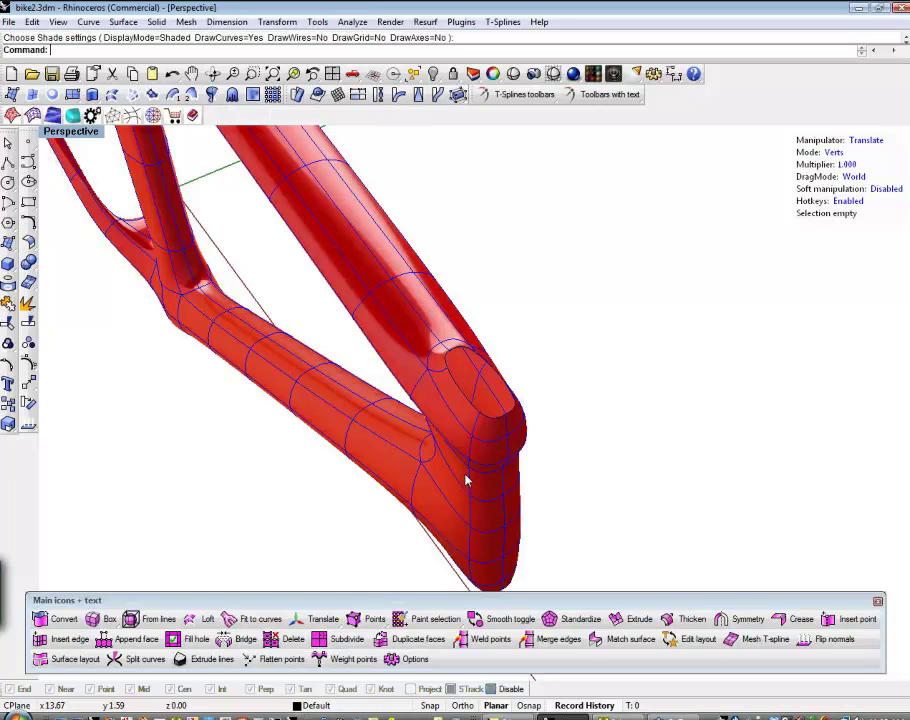
pyautogui.click(476, 430)
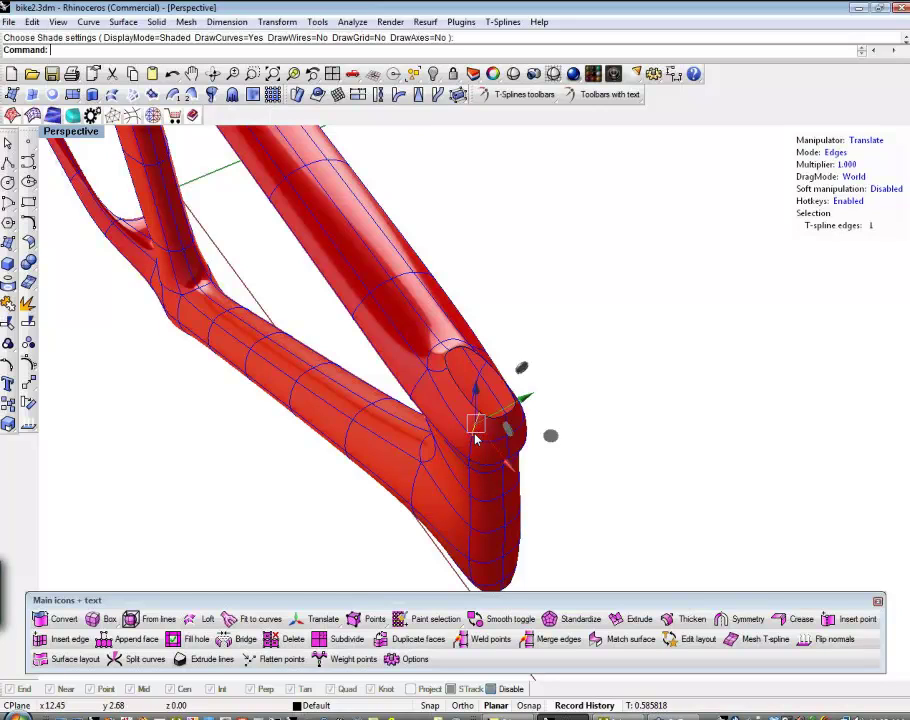
pyautogui.keyDown('shift'); pyautogui.click(470, 466); pyautogui.keyUp('shift')
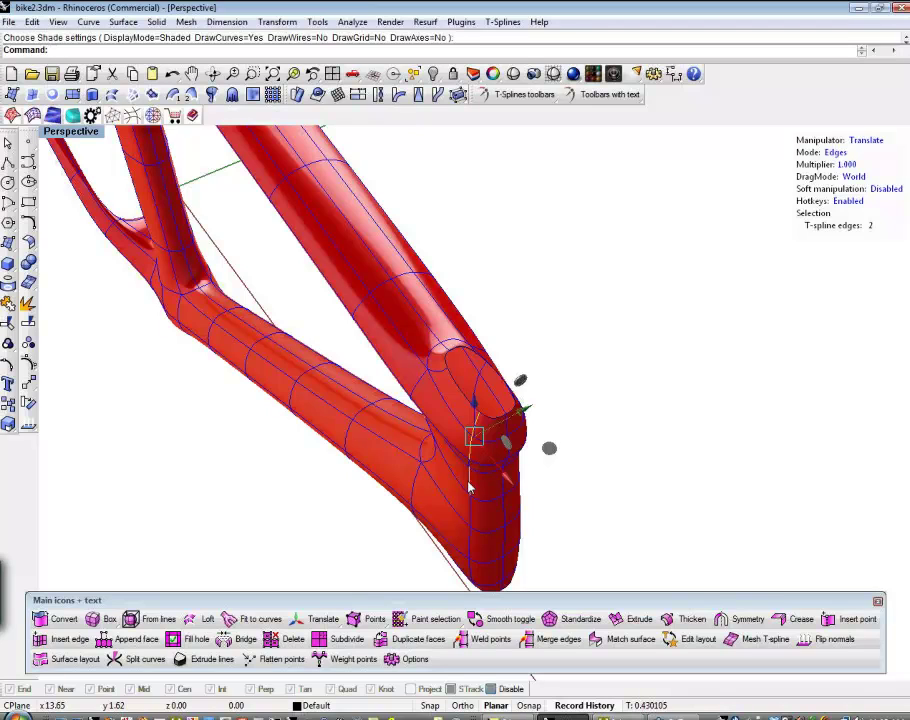
pyautogui.keyDown('shift'); pyautogui.doubleClick(470, 487); pyautogui.keyUp('shift')
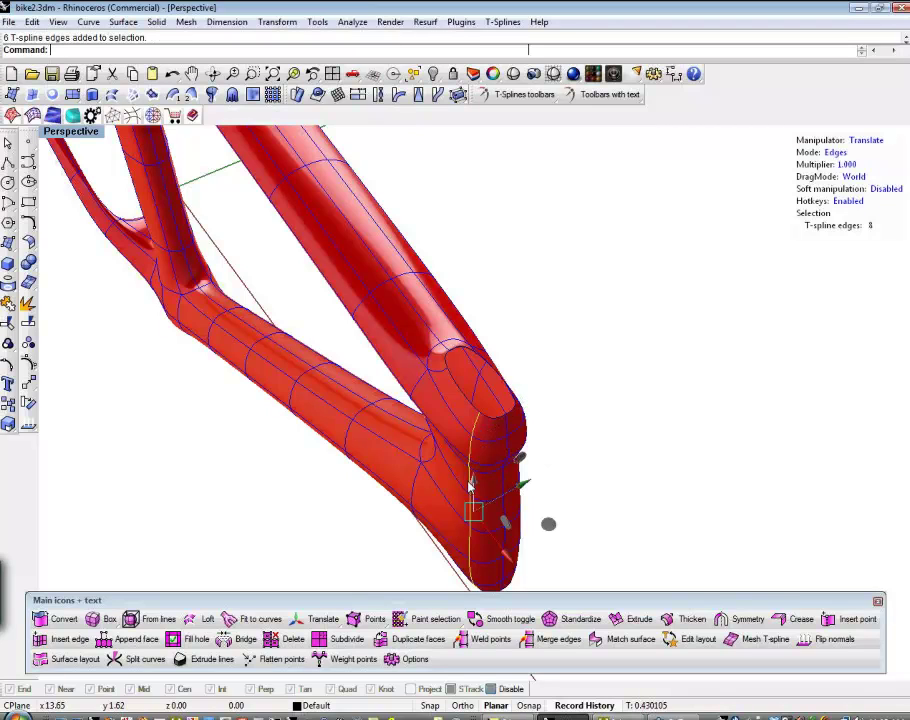
pyautogui.moveTo(509, 563); pyautogui.dragTo(491, 548)
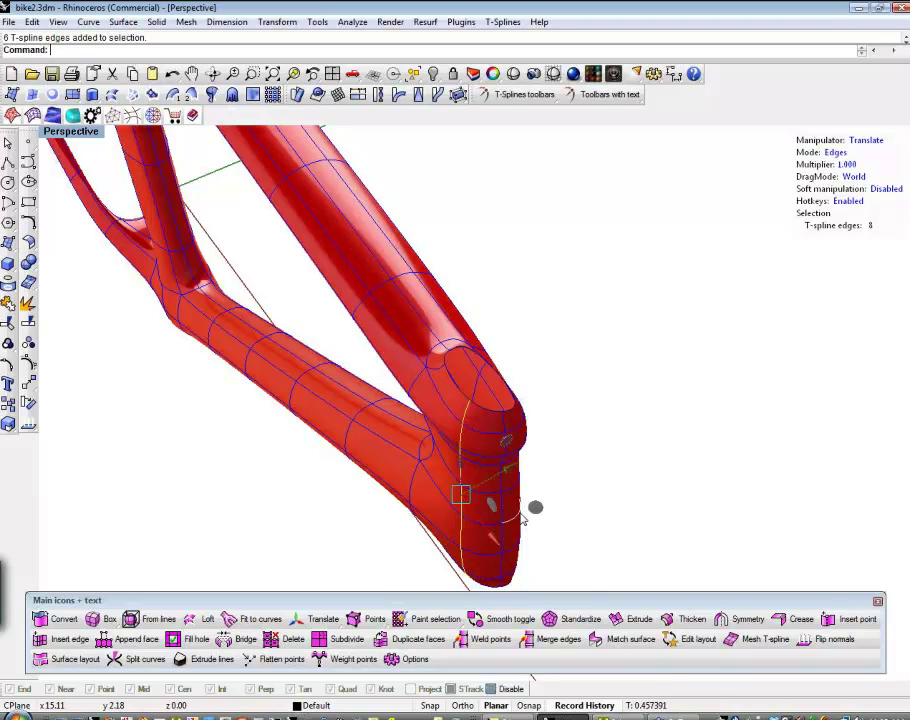
pyautogui.moveTo(521, 514); pyautogui.dragTo(489, 492)
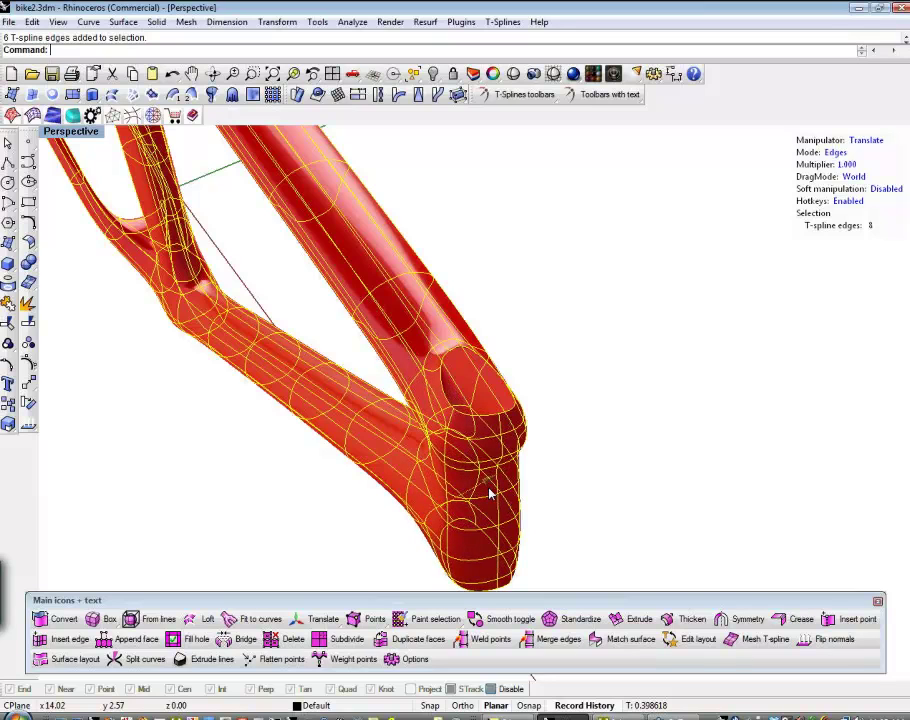
pyautogui.click(607, 524)
# Step: Try to move the ring of five edges midway along one chain stay, and undo the move
pyautogui.moveTo(616, 530); pyautogui.dragTo(540, 460, button='right')
pyautogui.moveTo(440, 381); pyautogui.dragTo(537, 476, button='right')
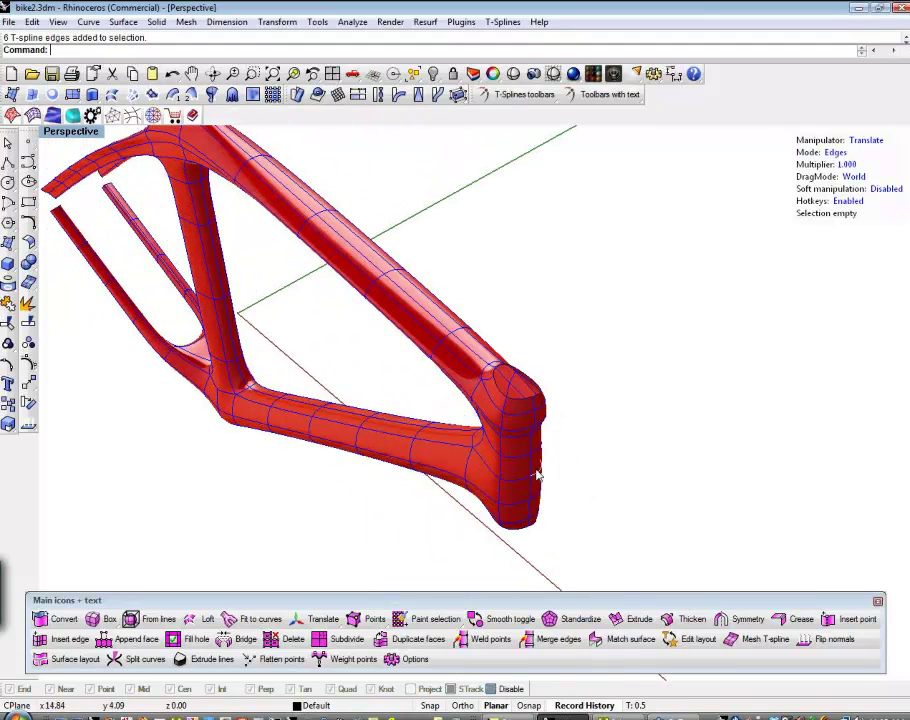
pyautogui.moveTo(415, 486); pyautogui.dragTo(509, 374, button='right')
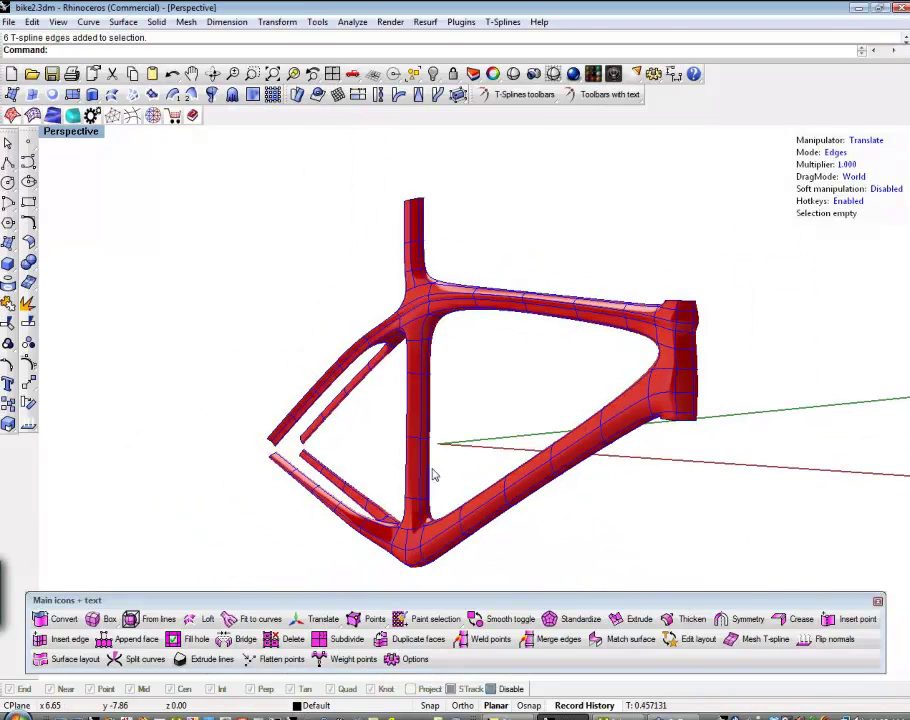
pyautogui.scroll(4, 315, 484)
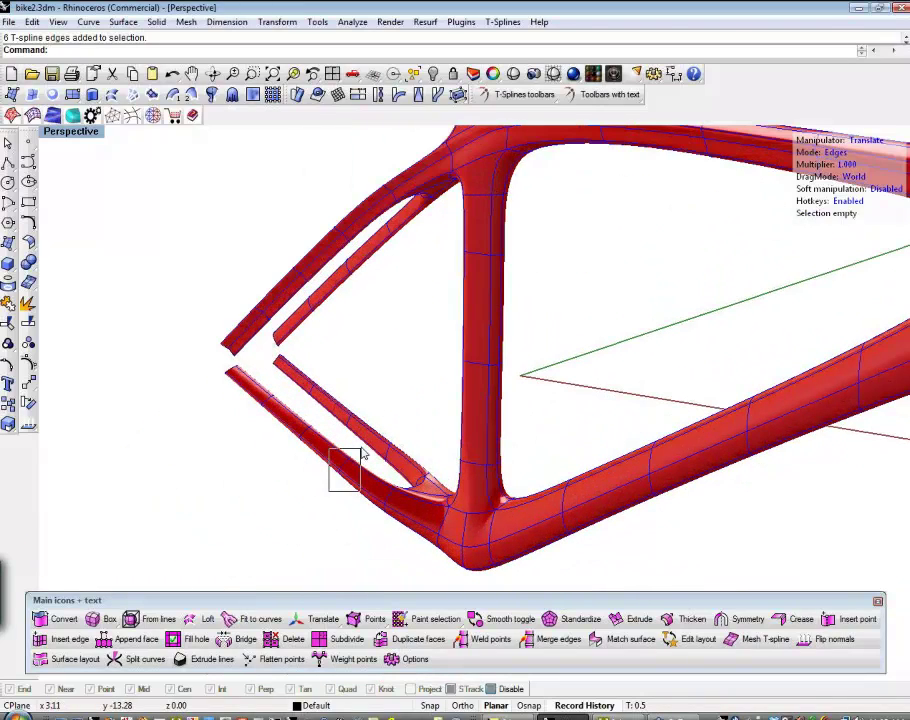
pyautogui.moveTo(362, 453)
pyautogui.mouseDown()
pyautogui.moveTo(378, 475)
pyautogui.moveTo(352, 471)
pyautogui.moveTo(364, 469)
pyautogui.mouseUp()
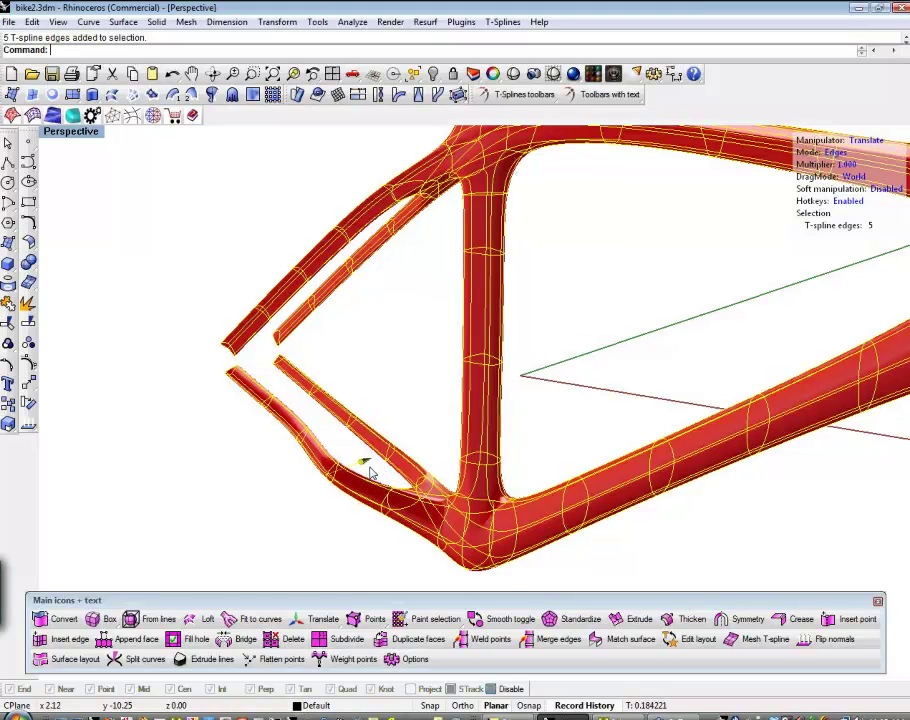
pyautogui.click(310, 511)
pyautogui.hotkey('ctrl', 'z')
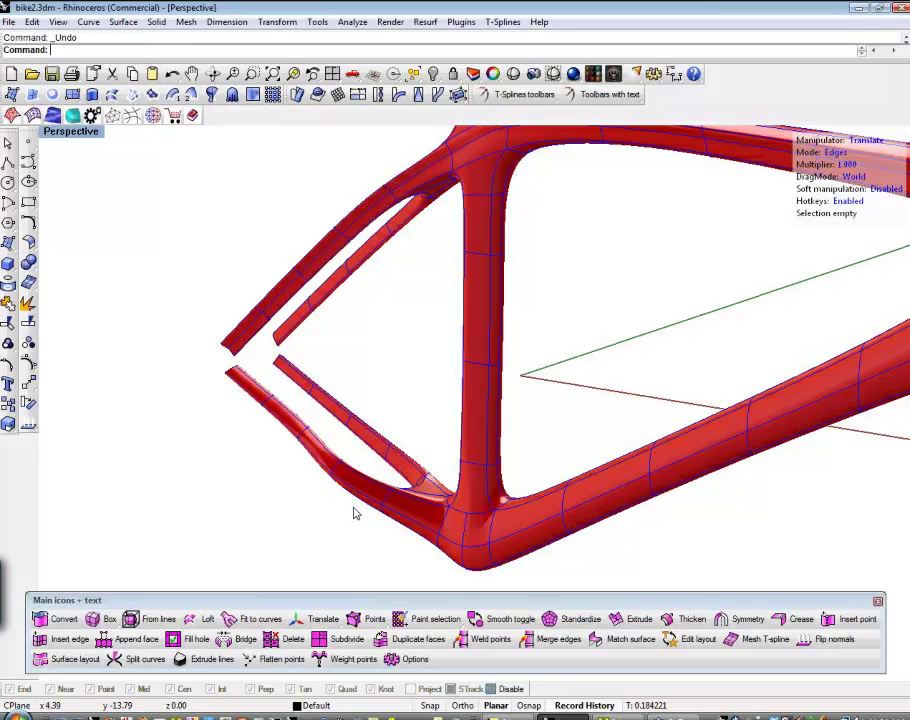
# Step: Raise the single vertex where the top of the seat stay meets the seat tube slightly along Z, and clear the selection
pyautogui.scroll(-3, 351, 515)
pyautogui.keyDown('shift'); pyautogui.moveTo(318, 514); pyautogui.dragTo(258, 507, button='right'); pyautogui.keyUp('shift')
pyautogui.click(475, 412)
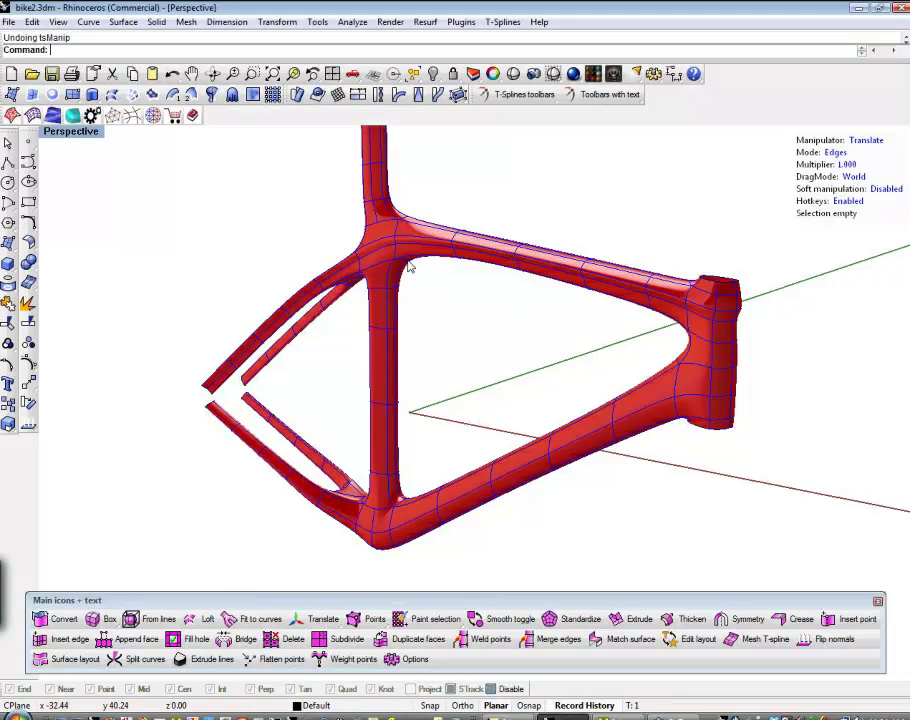
pyautogui.keyDown('shift'); pyautogui.moveTo(467, 306); pyautogui.dragTo(479, 328, button='right'); pyautogui.keyUp('shift')
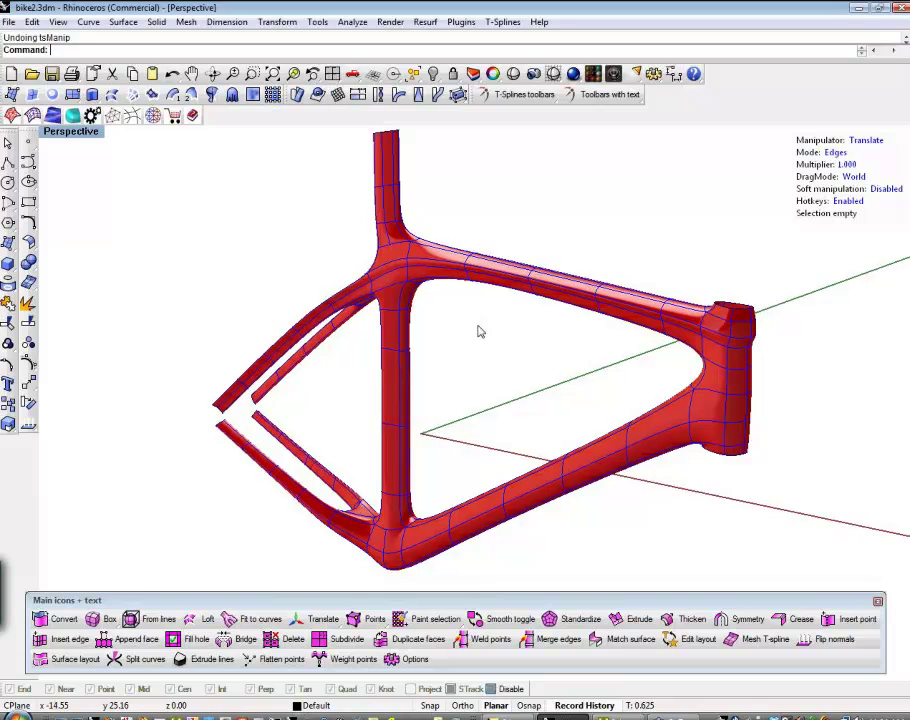
pyautogui.scroll(4, 443, 323)
pyautogui.press('1')
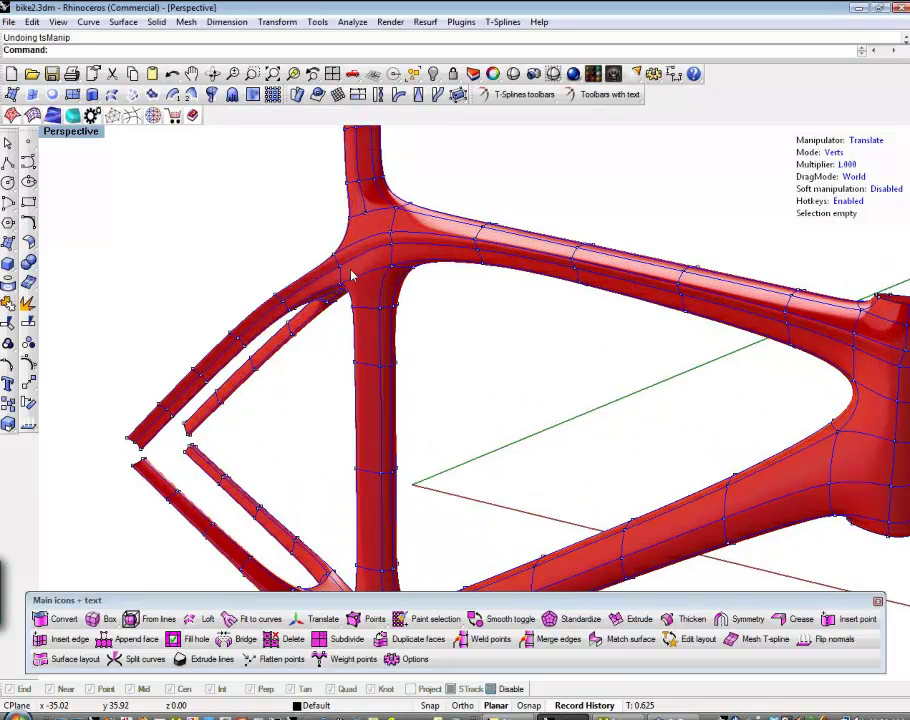
pyautogui.click(336, 254)
pyautogui.moveTo(333, 199); pyautogui.dragTo(330, 188)
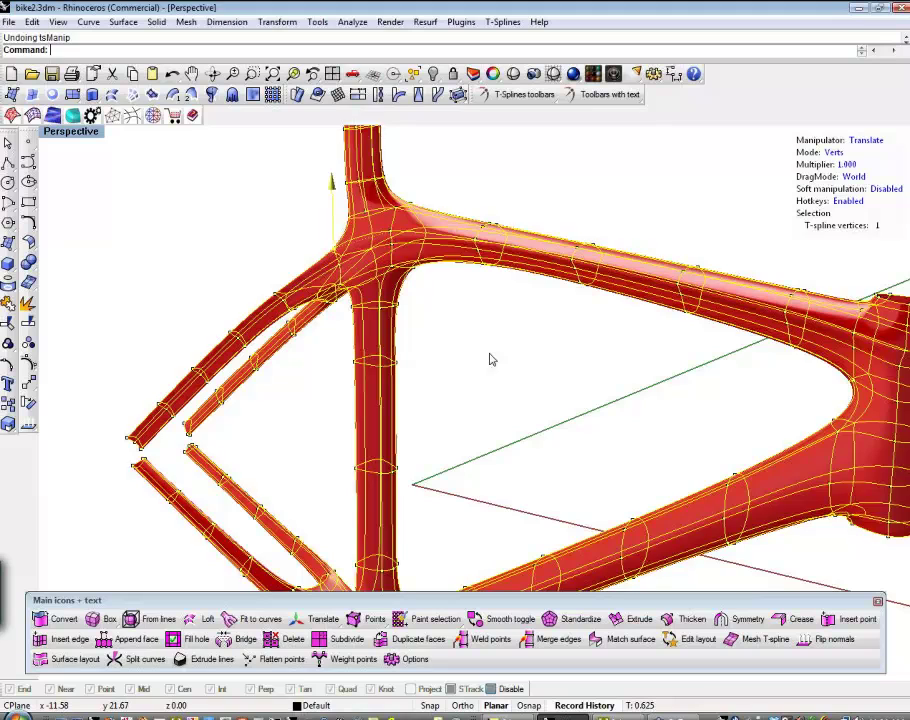
pyautogui.press('Escape')
# Step: Raise two vertices slightly along Z where the seat stay meets the seat tube, first the upper one and then the one directly below
pyautogui.scroll(-2, 489, 359)
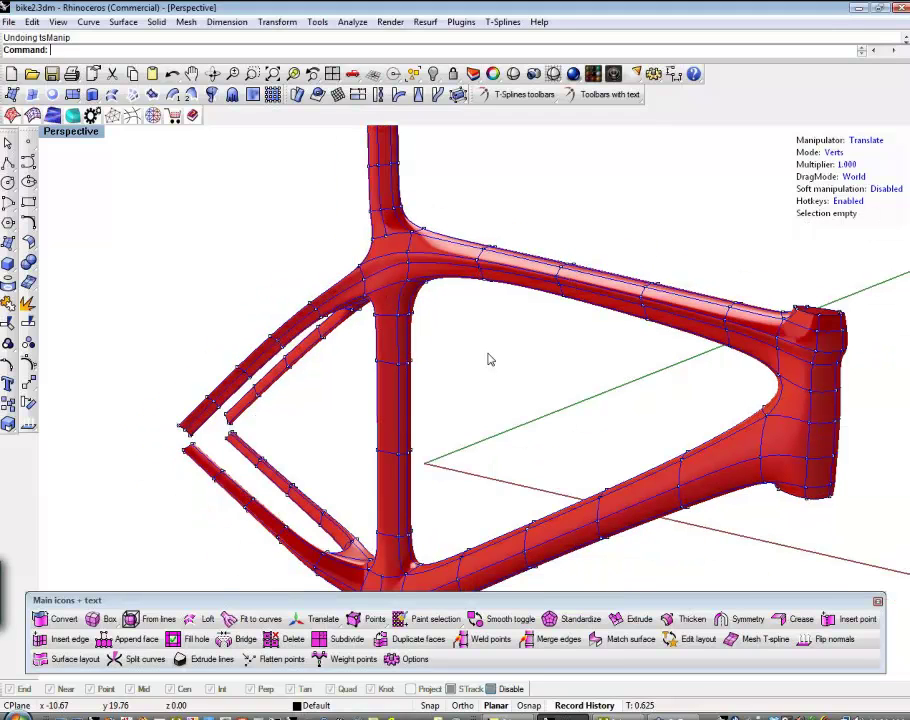
pyautogui.click(365, 278)
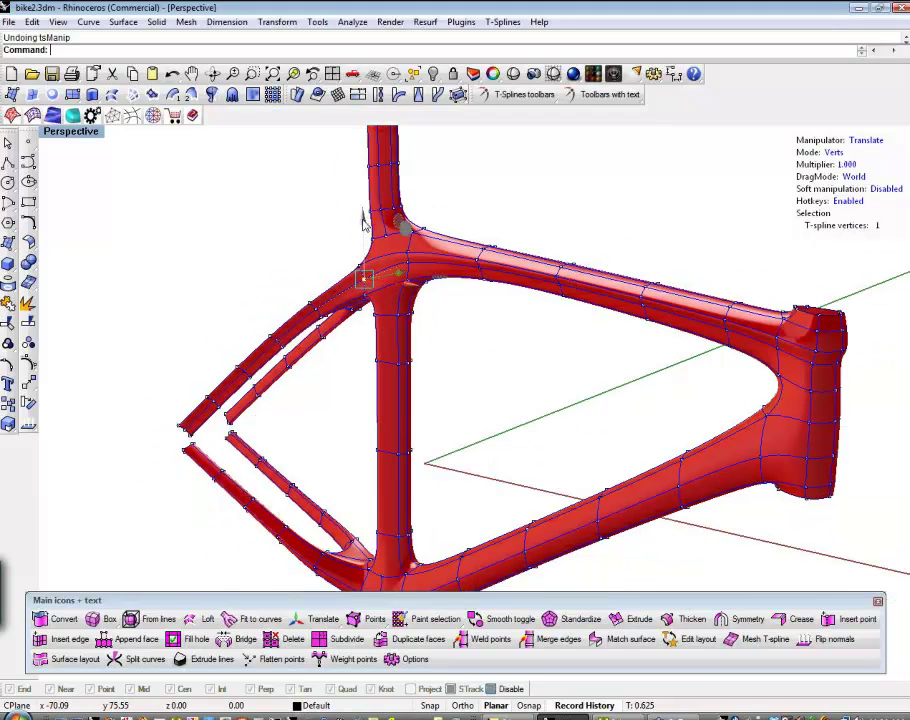
pyautogui.moveTo(363, 219); pyautogui.dragTo(364, 214)
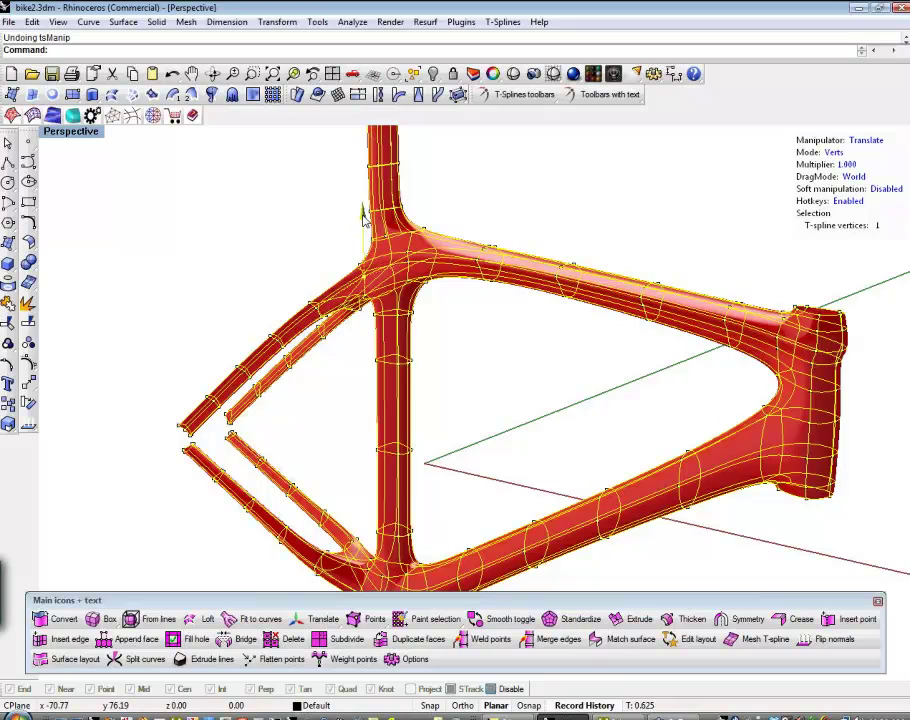
pyautogui.click(458, 340)
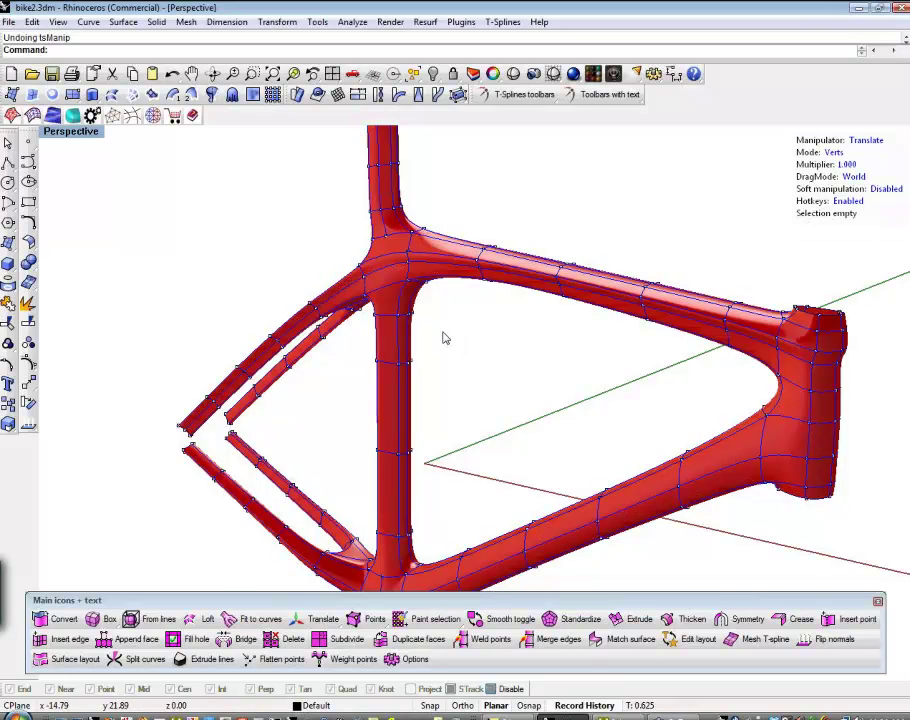
pyautogui.click(368, 288)
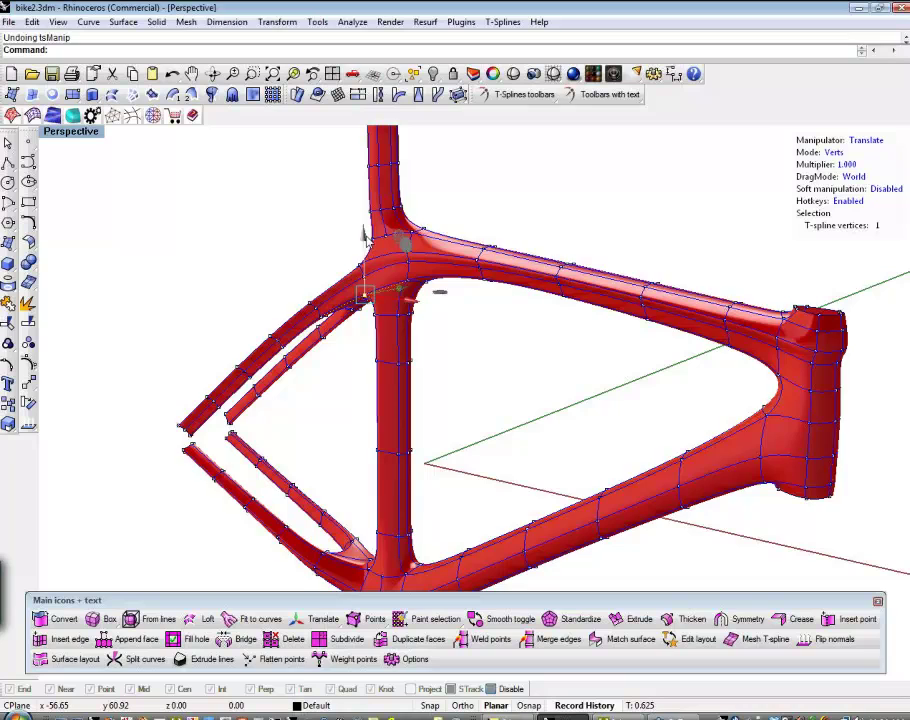
pyautogui.moveTo(366, 230); pyautogui.dragTo(366, 228)
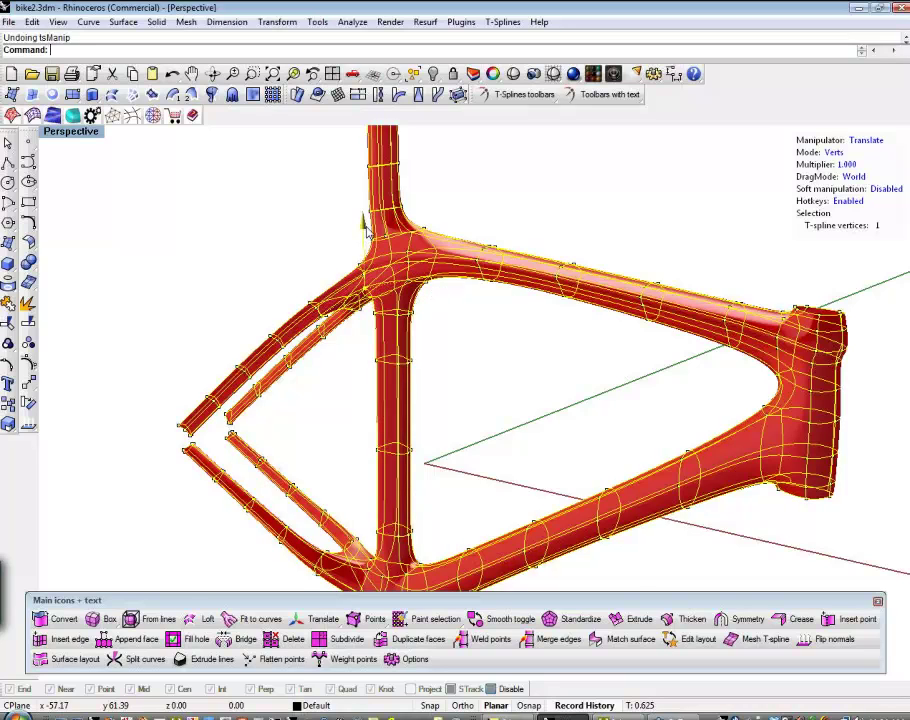
pyautogui.click(499, 360)
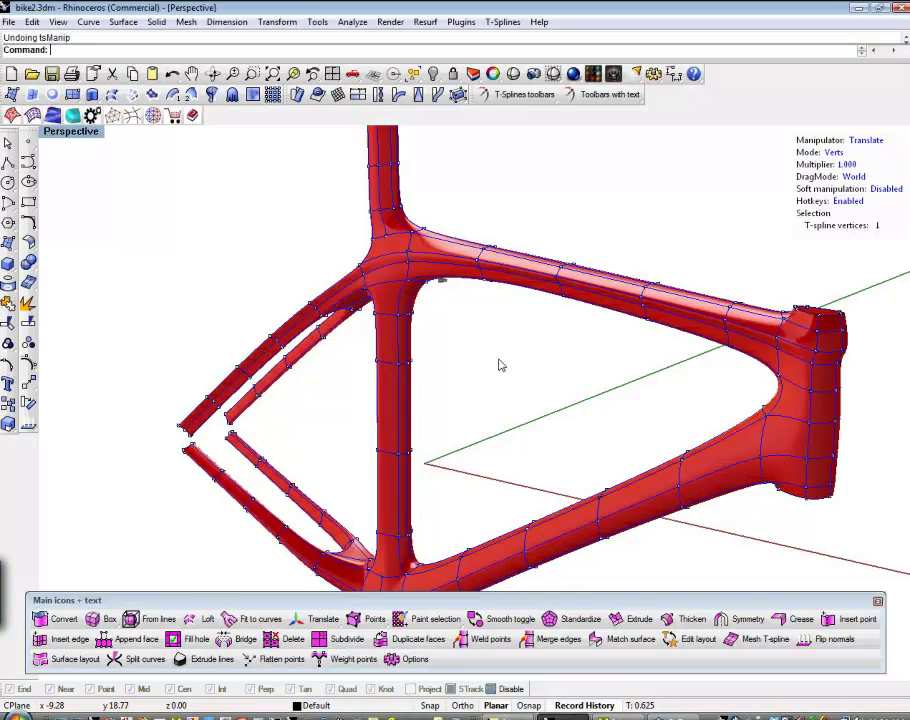
pyautogui.scroll(-2, 485, 380)
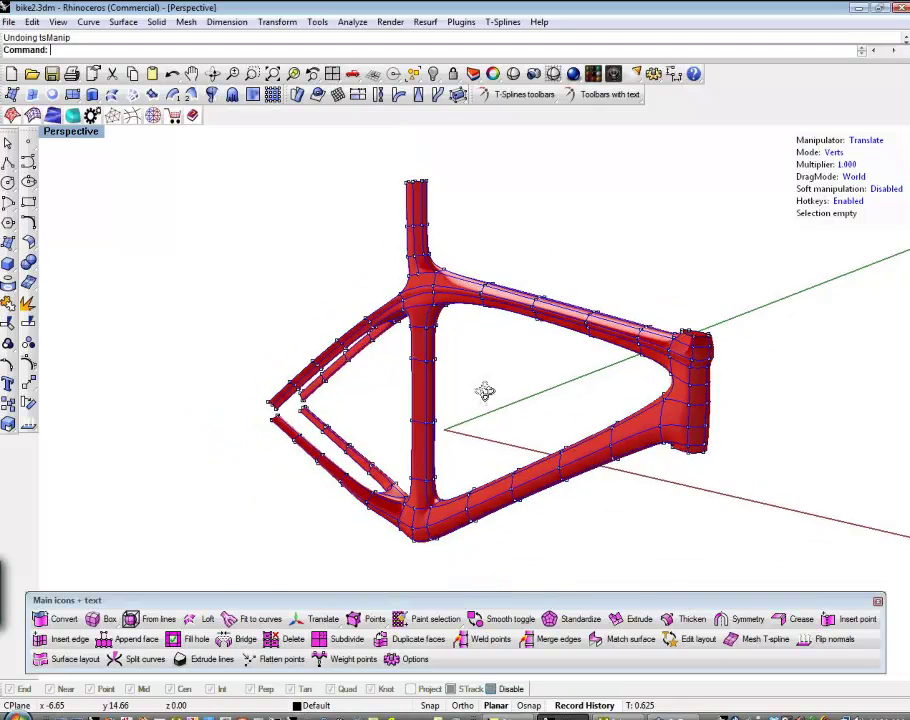
pyautogui.moveTo(486, 390); pyautogui.dragTo(526, 414, button='right')
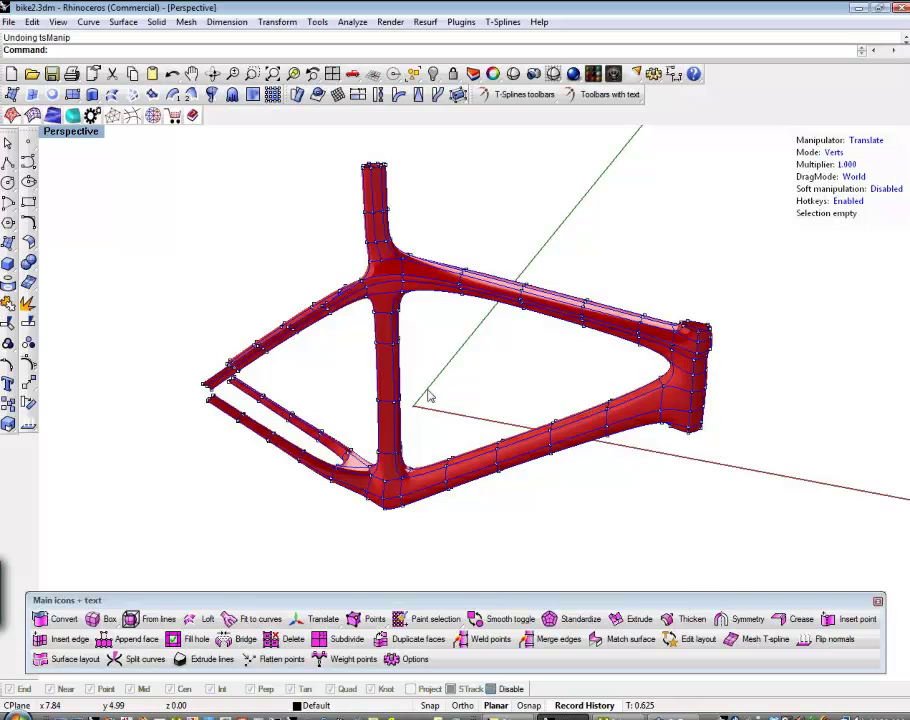
pyautogui.moveTo(458, 366); pyautogui.dragTo(469, 401, button='right')
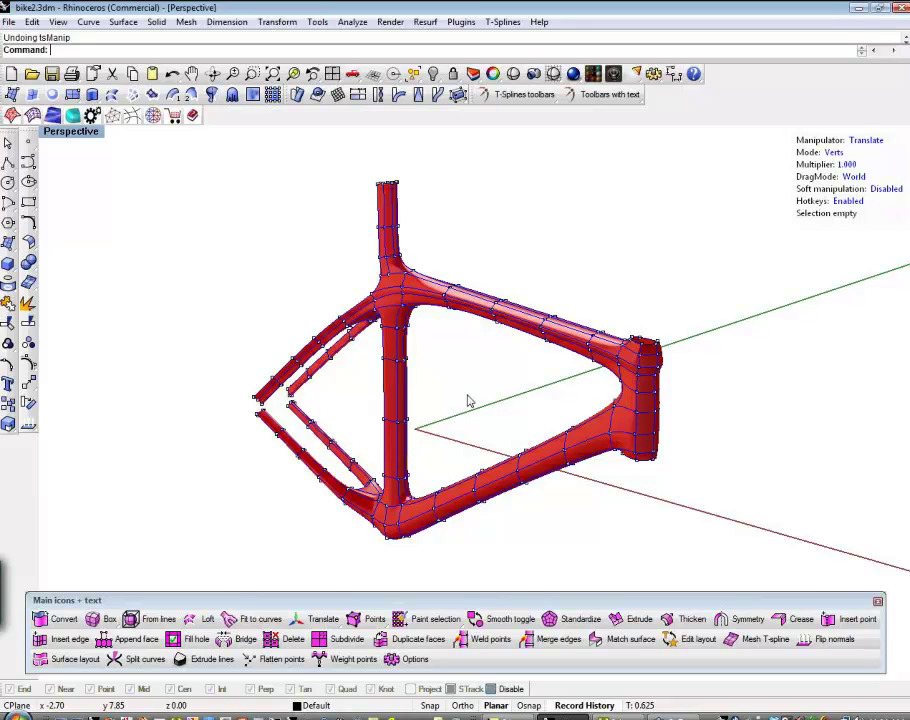